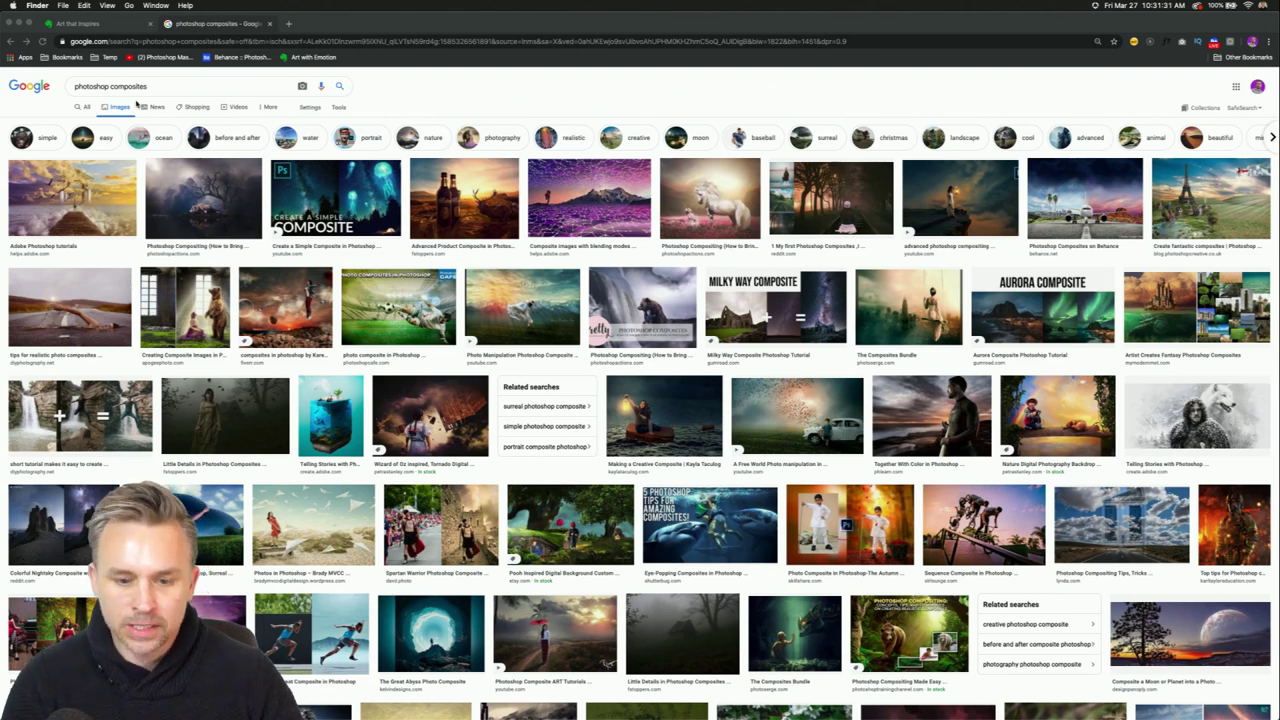
Scroll the photoshop composites results and preview the turtle-island composite image.
left_click(396, 90)
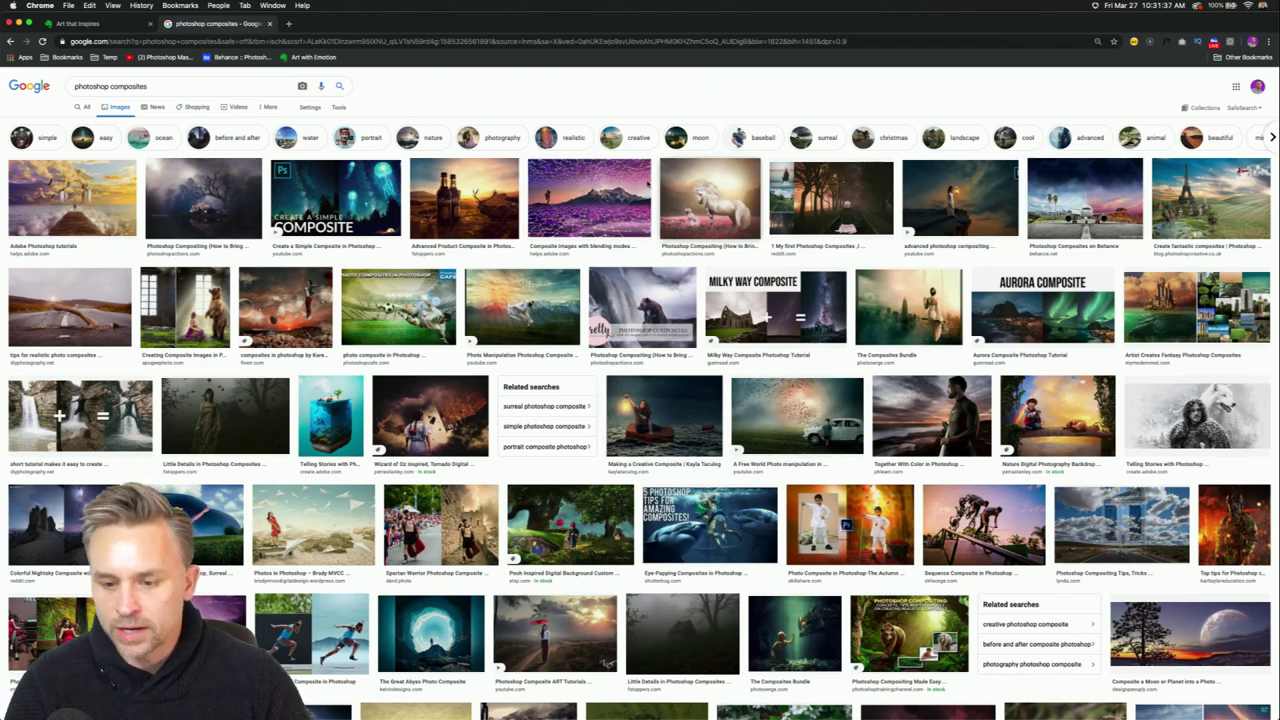
scroll(481, 219, "down", 5)
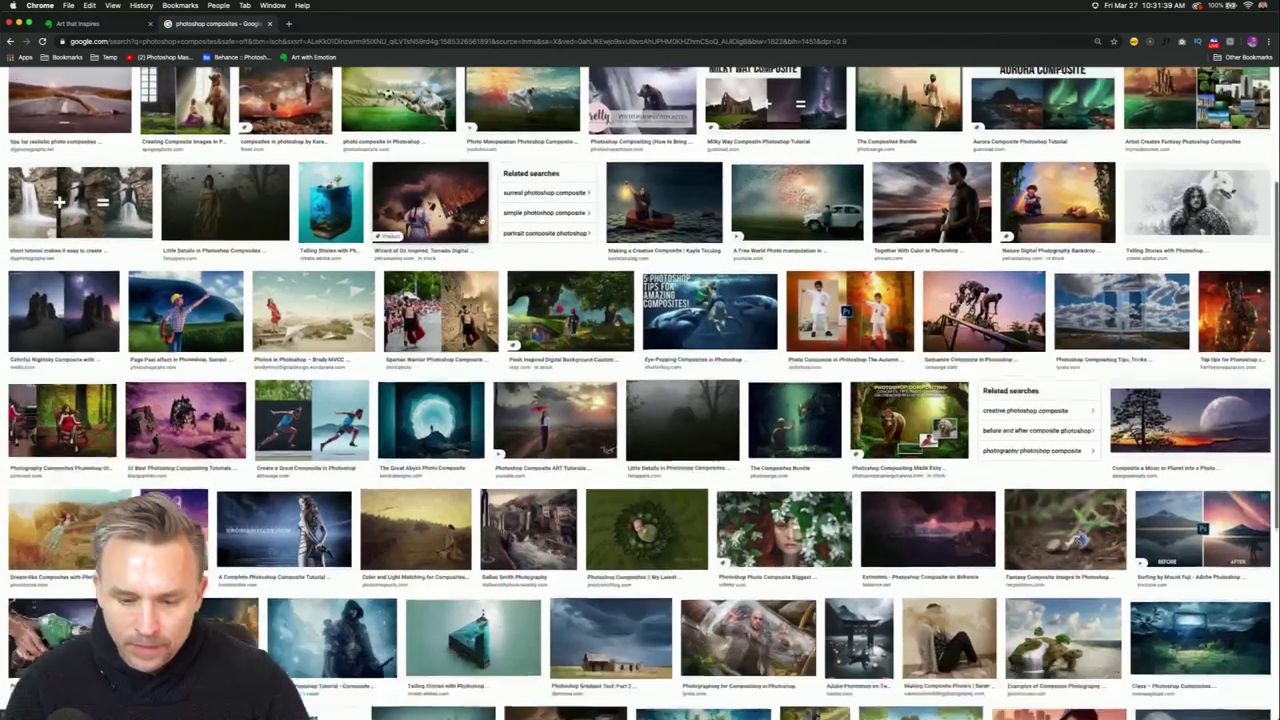
scroll(481, 219, "down", 1)
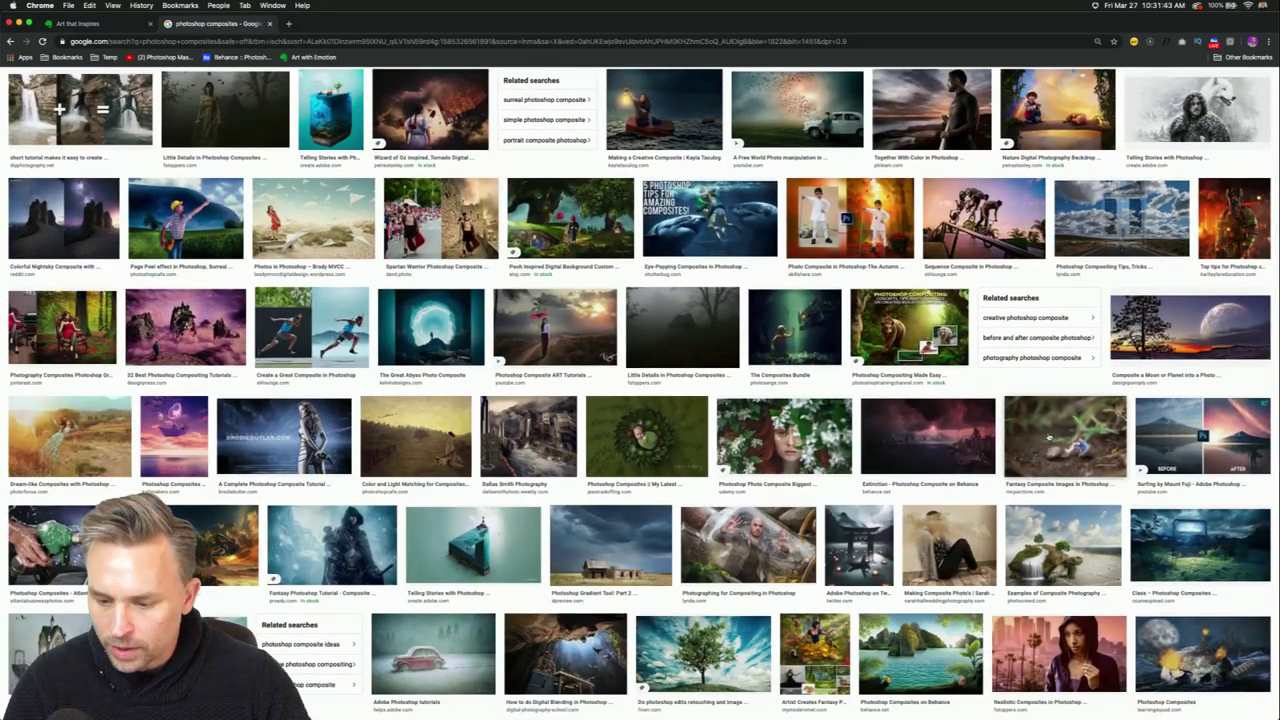
scroll(1045, 437, "down", 3)
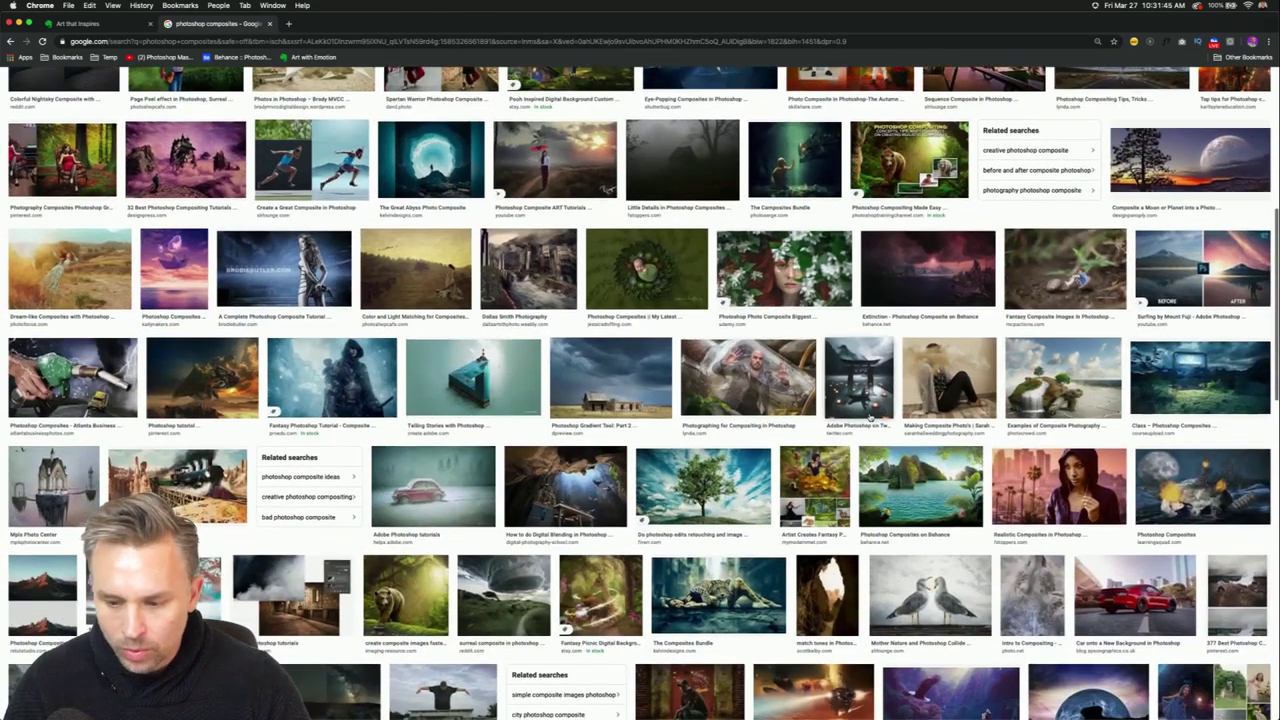
left_click(1060, 380)
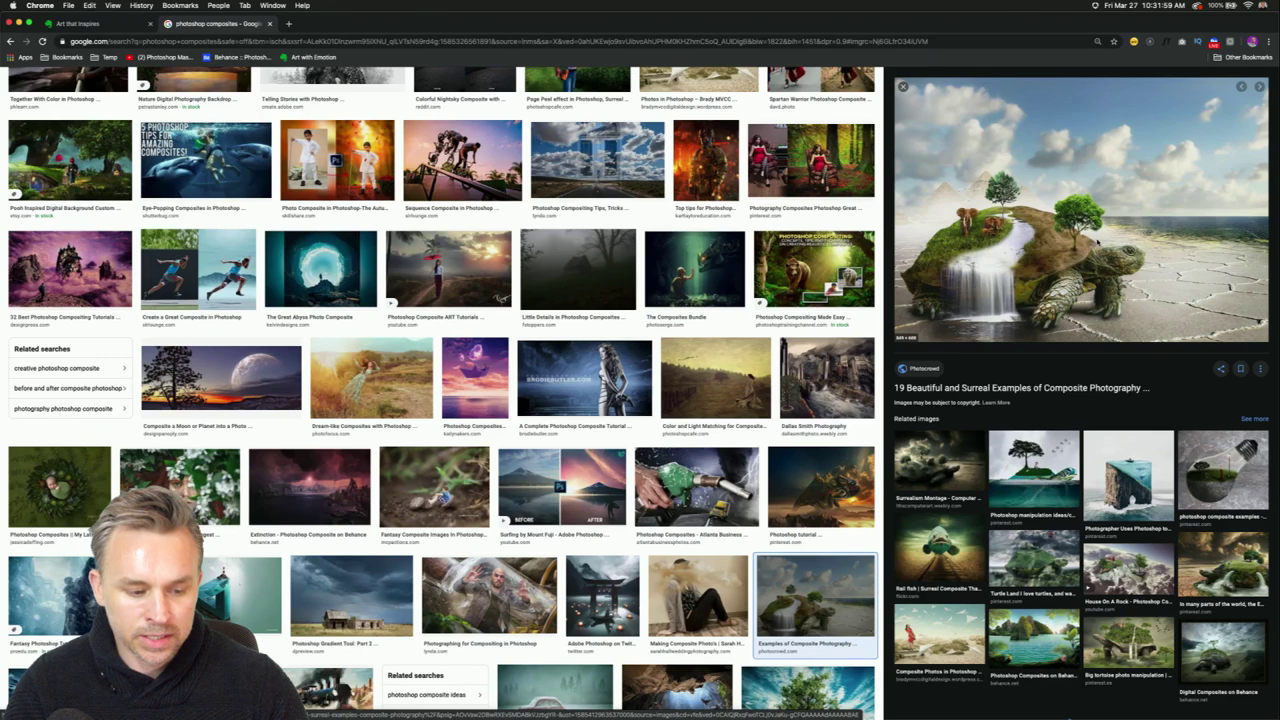
Preview the swimmer-on-road composite, then switch to the shared 'Art that Inspires' note.
scroll(224, 388, "up", 5)
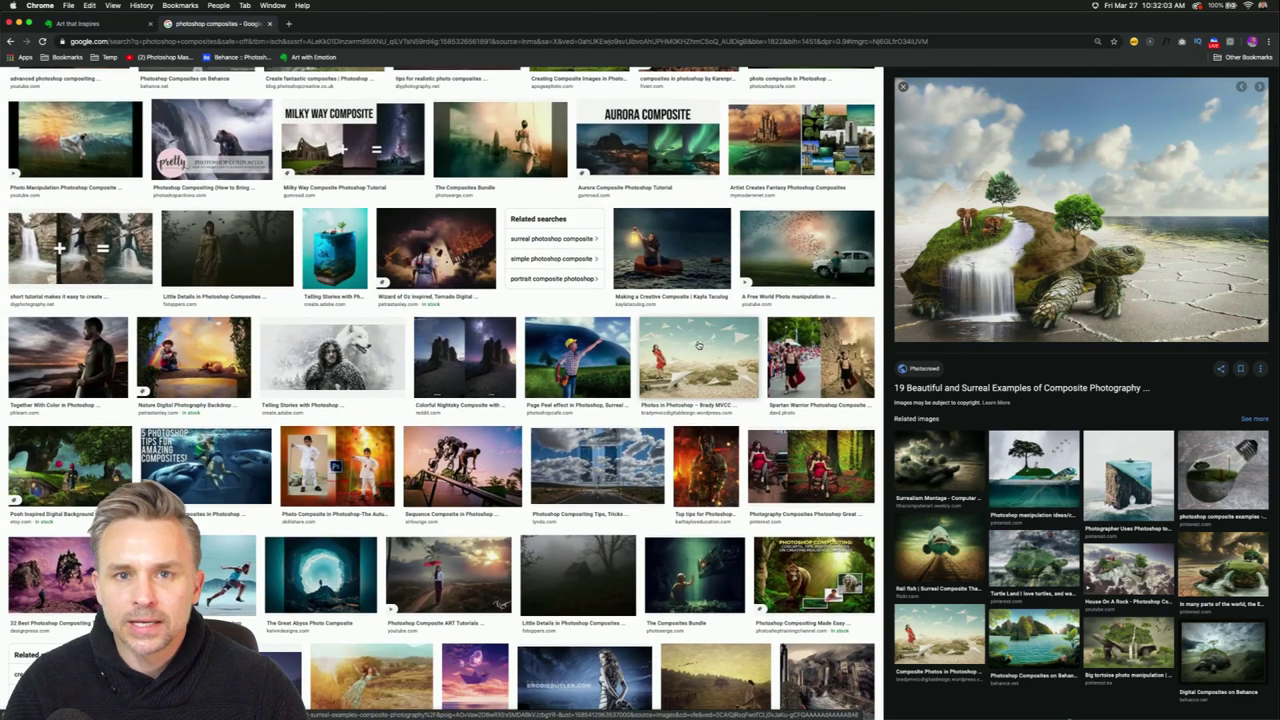
scroll(698, 345, "up", 3)
scroll(698, 345, "down", 1)
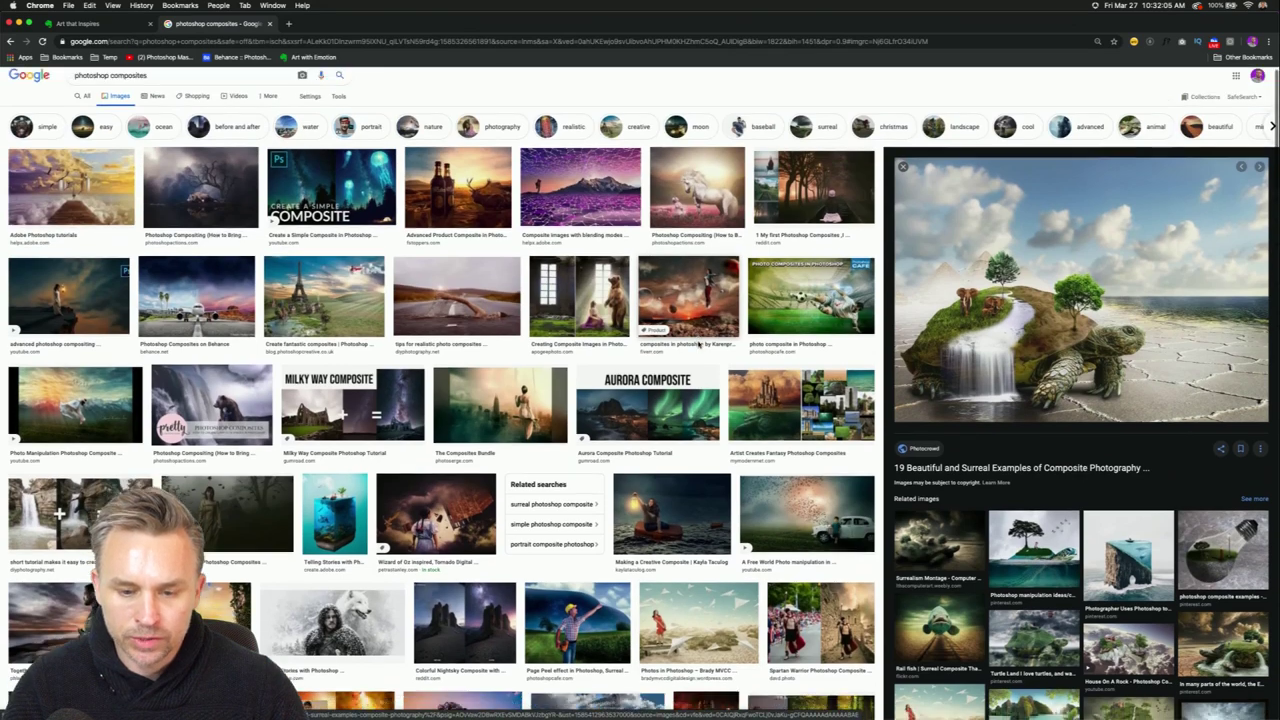
scroll(698, 345, "down", 1)
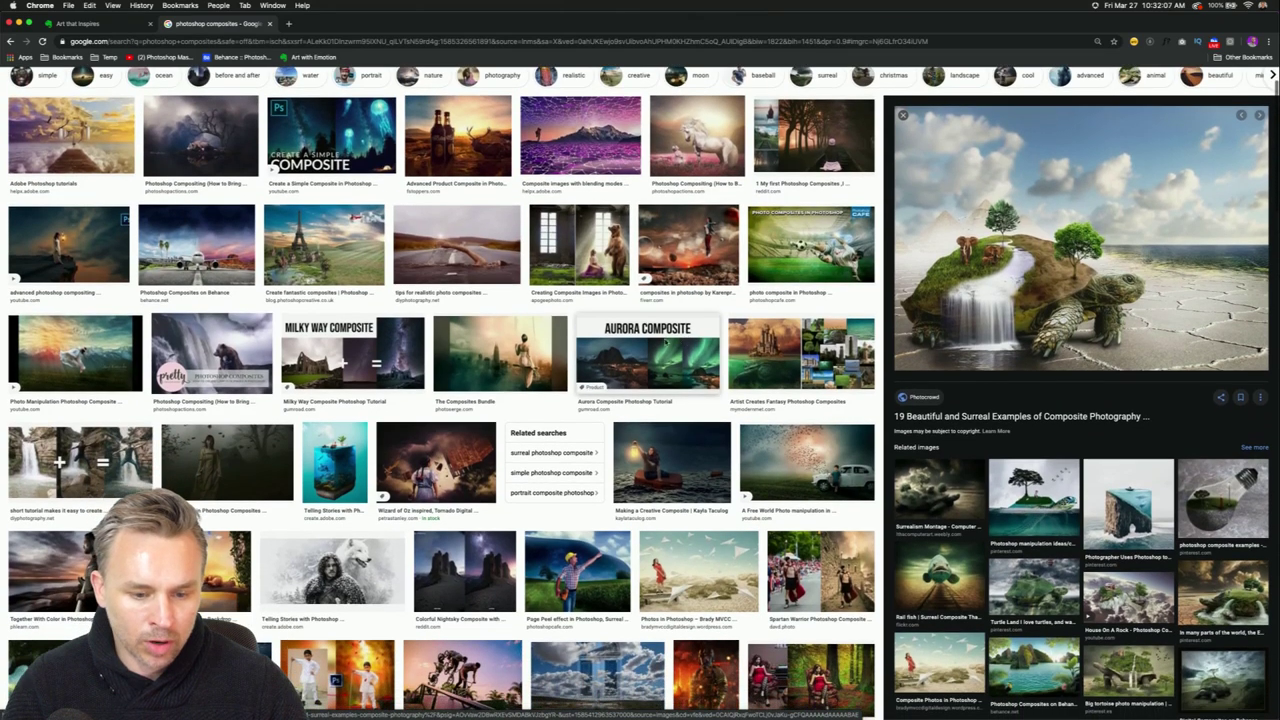
left_click(437, 250)
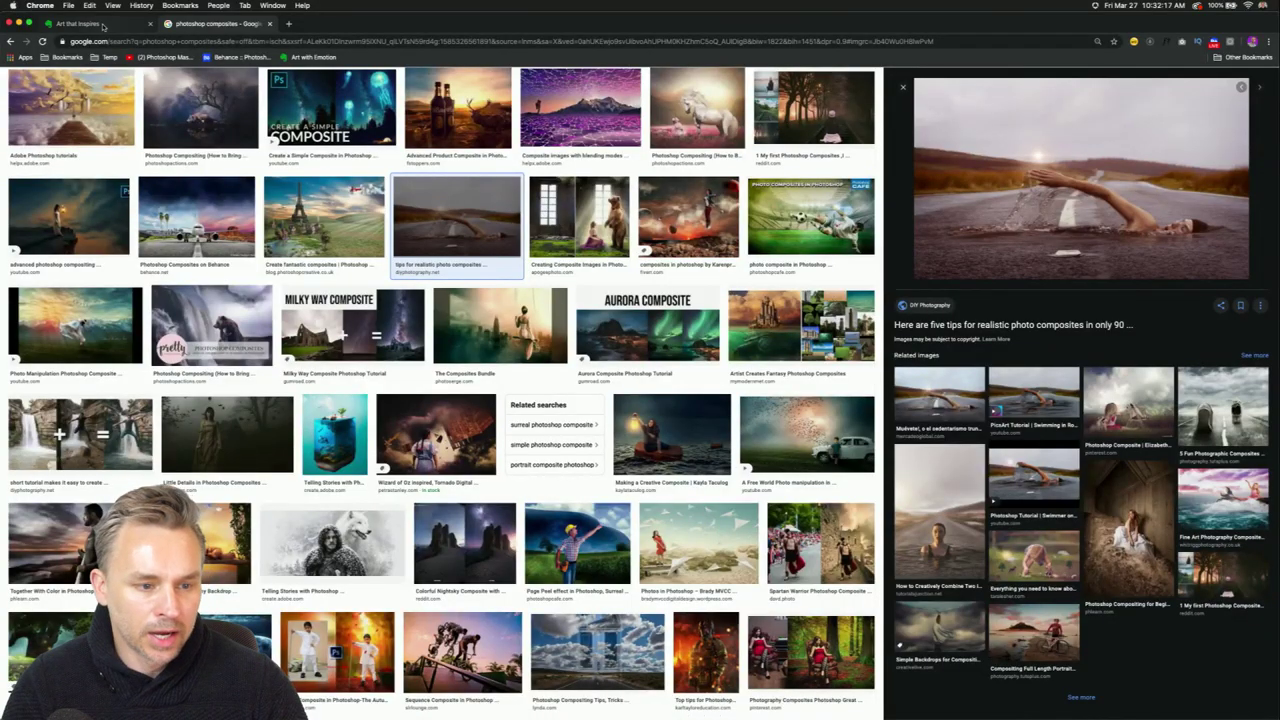
left_click(103, 24)
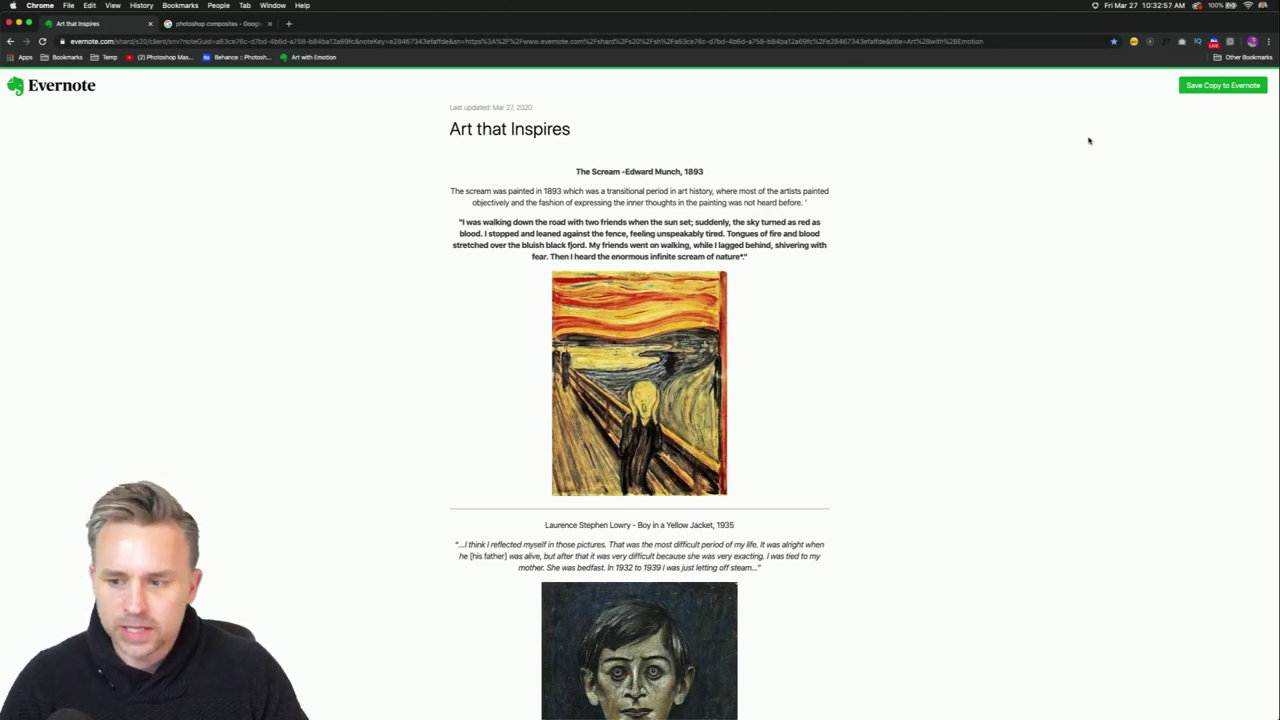
left_click(381, 43)
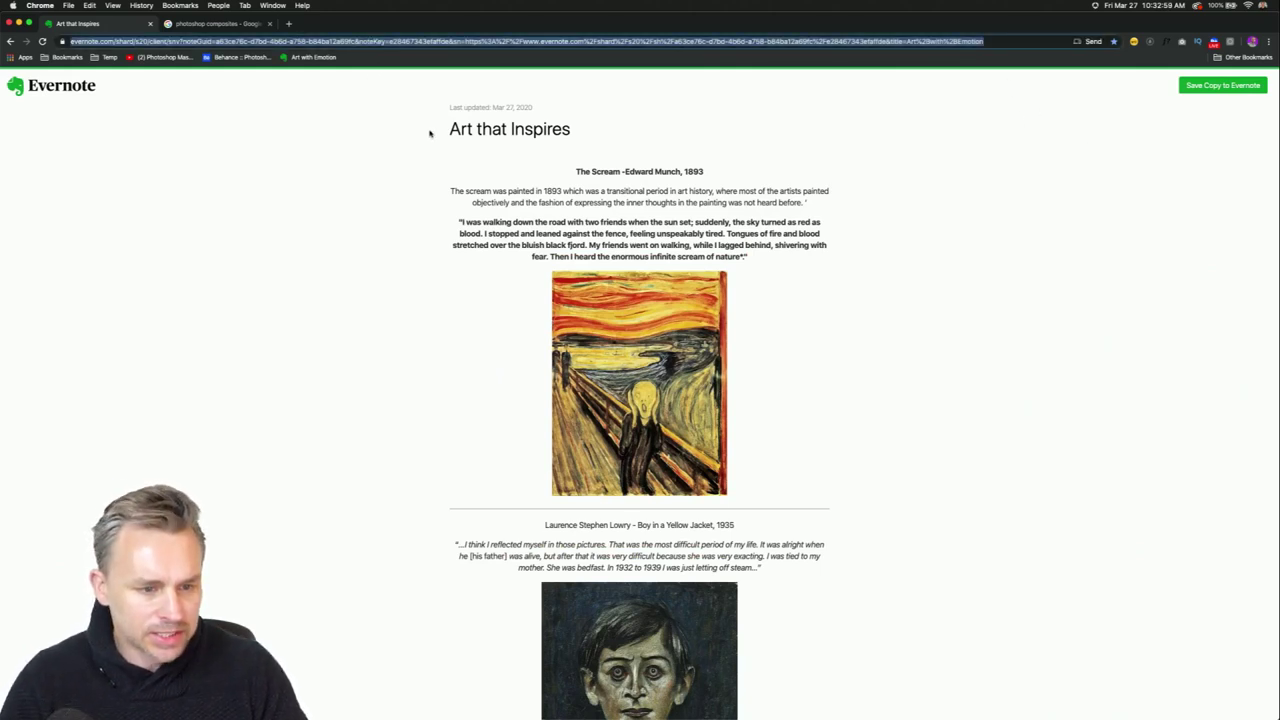
left_click(283, 166)
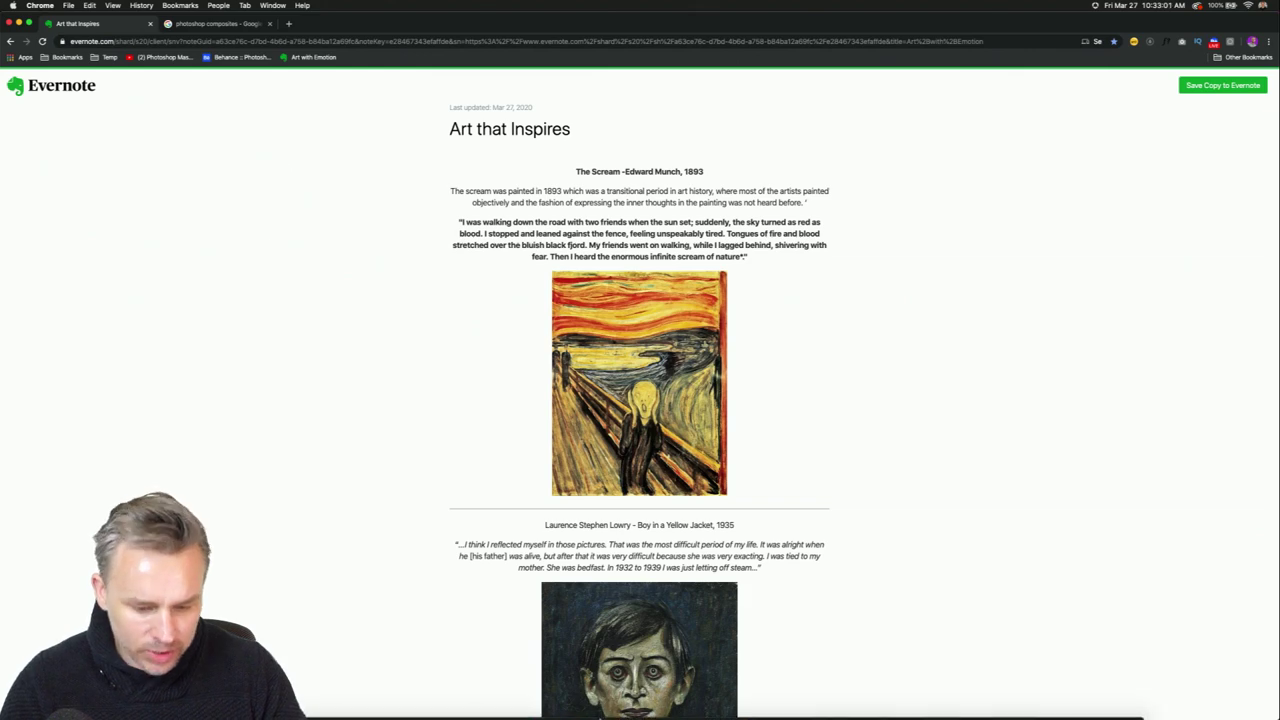
left_click(600, 703)
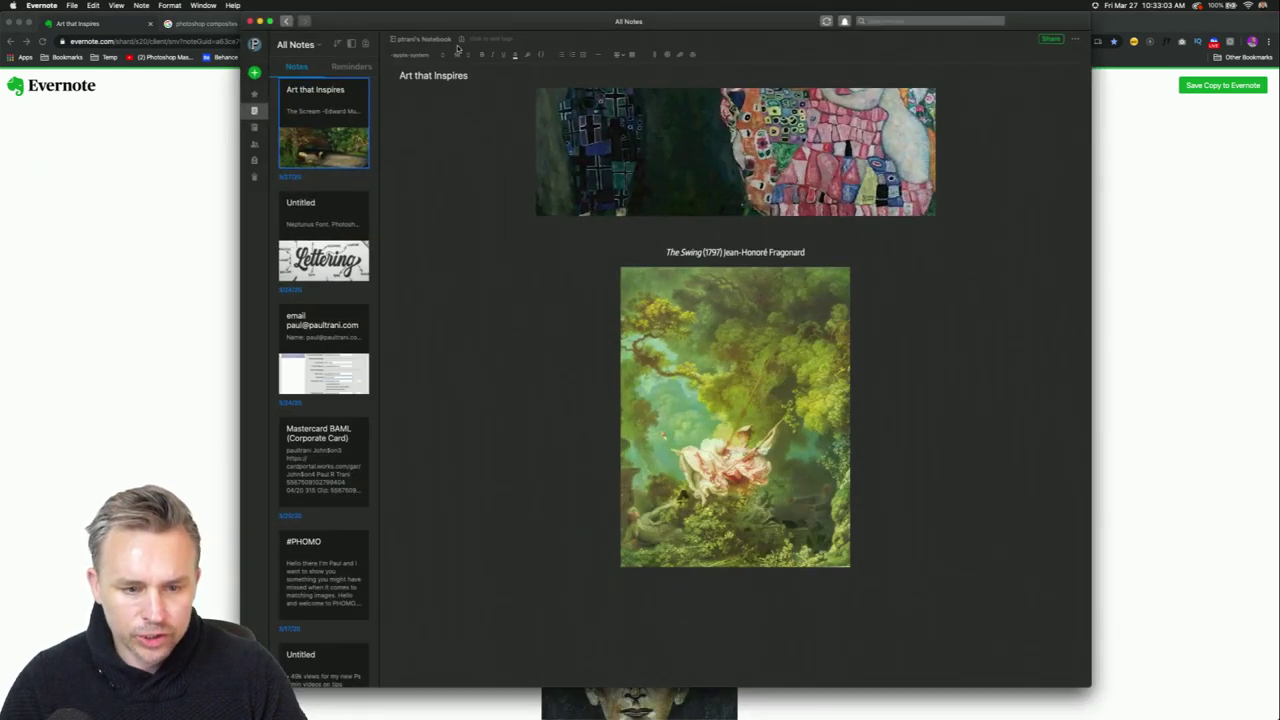
left_click_drag(506, 22, 143, 28)
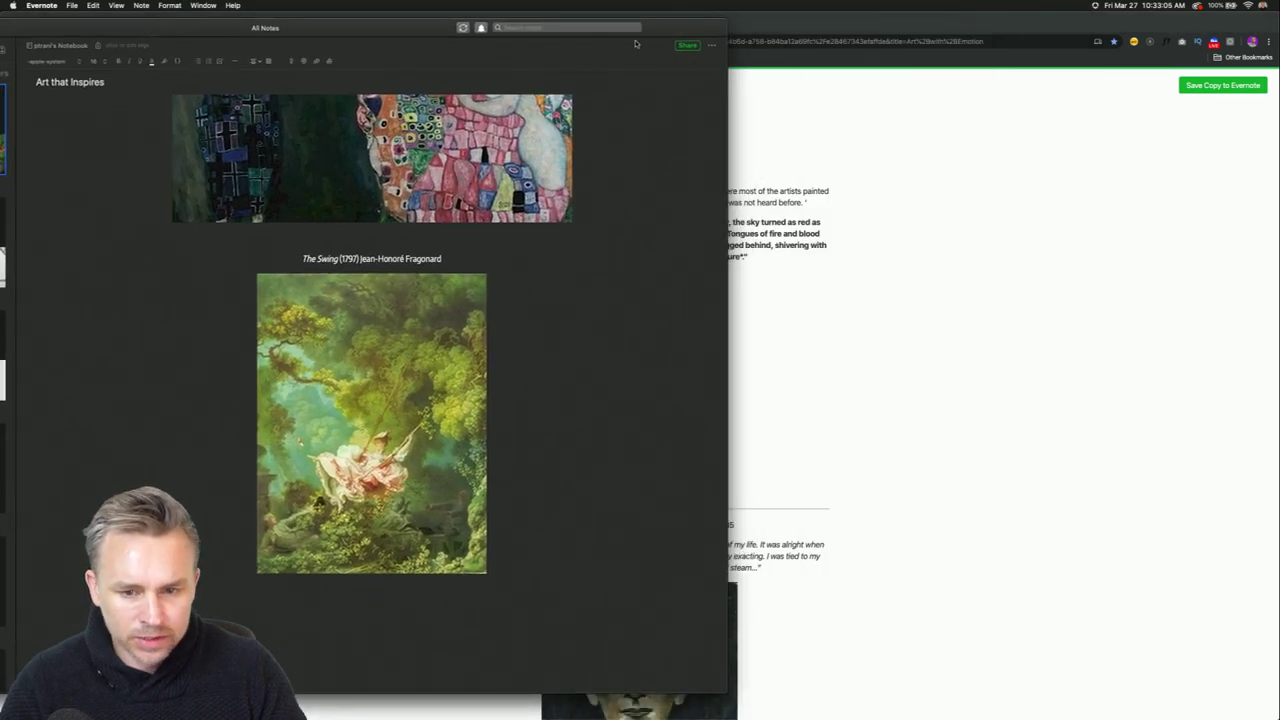
left_click(686, 46)
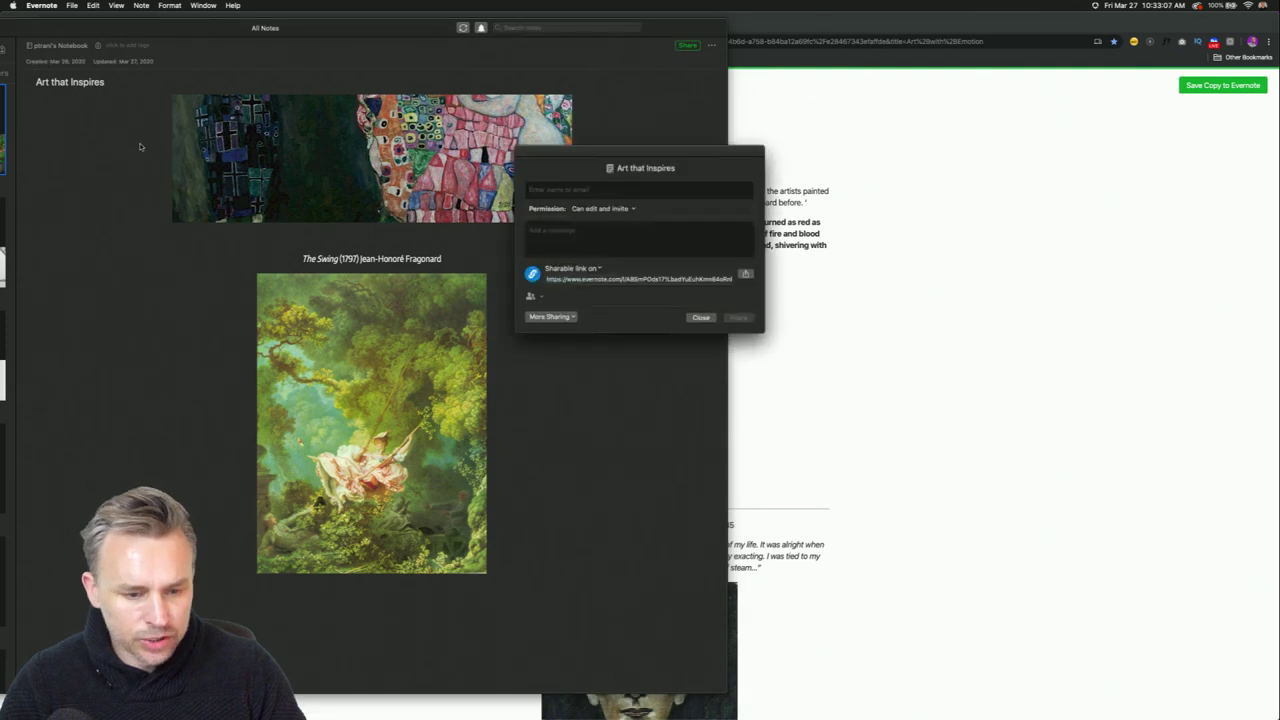
left_click(591, 279)
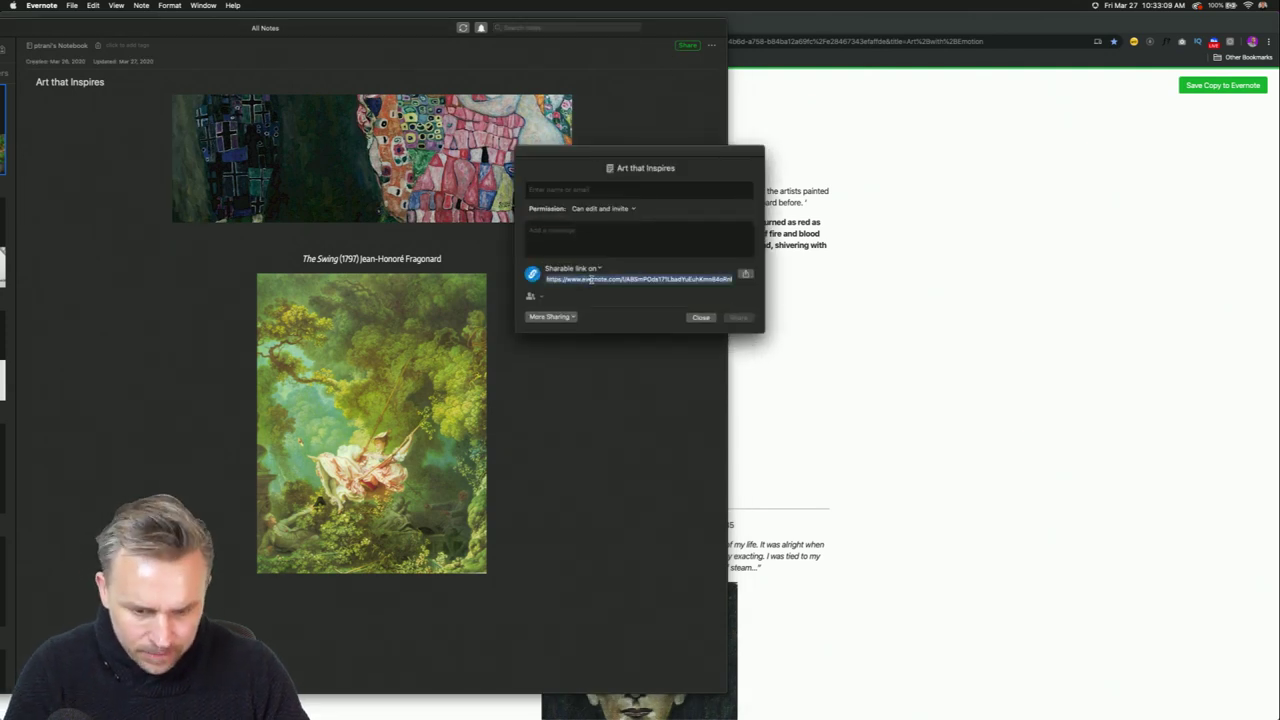
left_click(700, 317)
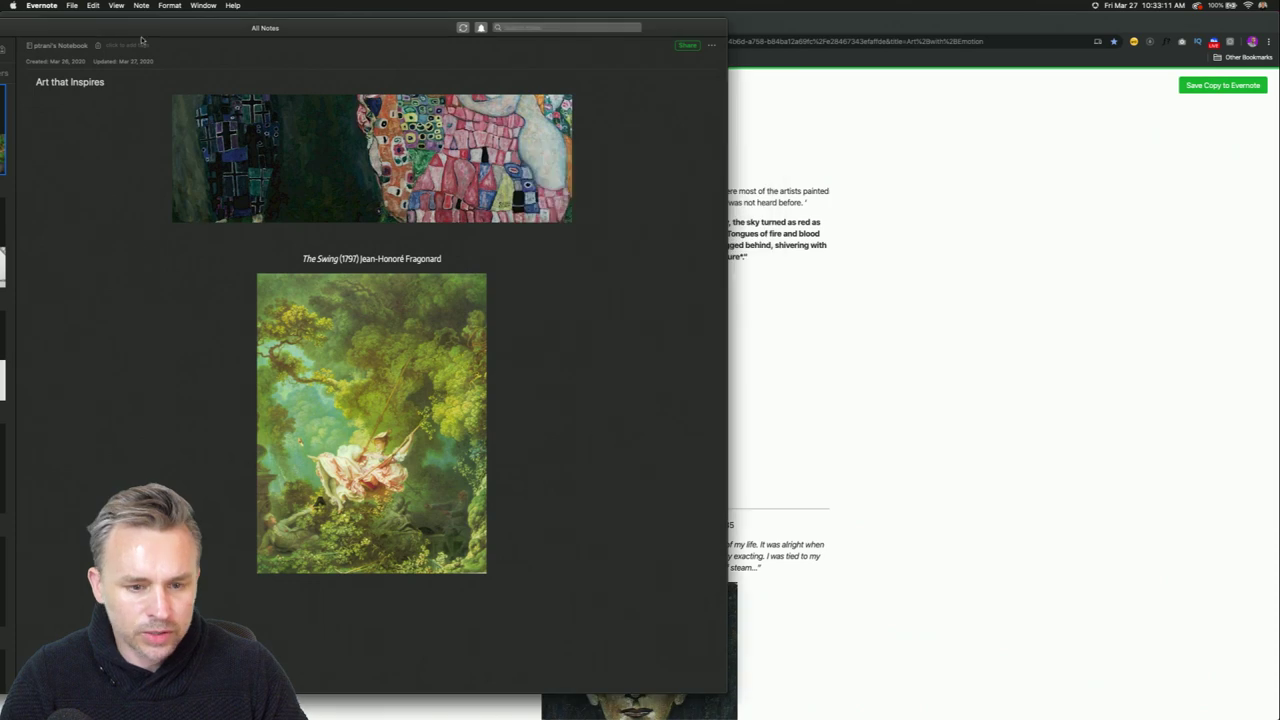
key("super+h")
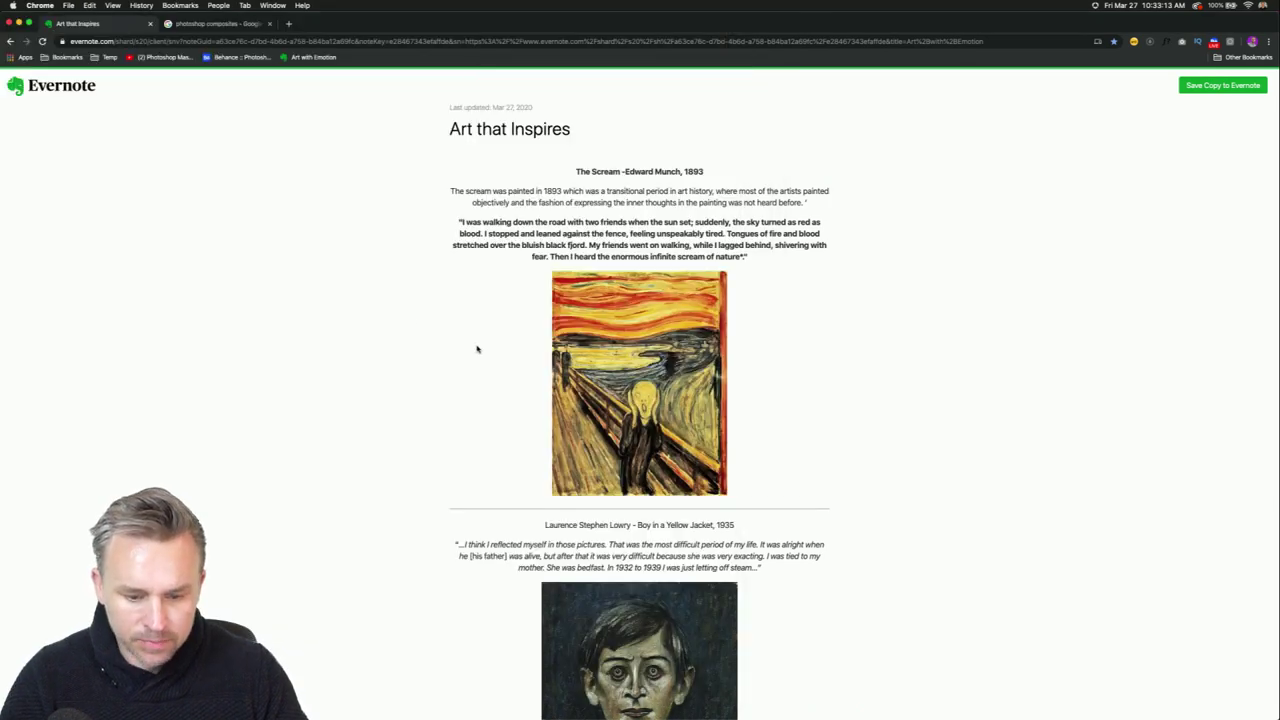
Zoom the note to 150% and scroll past The Scream, Lowry and La Tour to The Two Fridas.
key("super+equal")
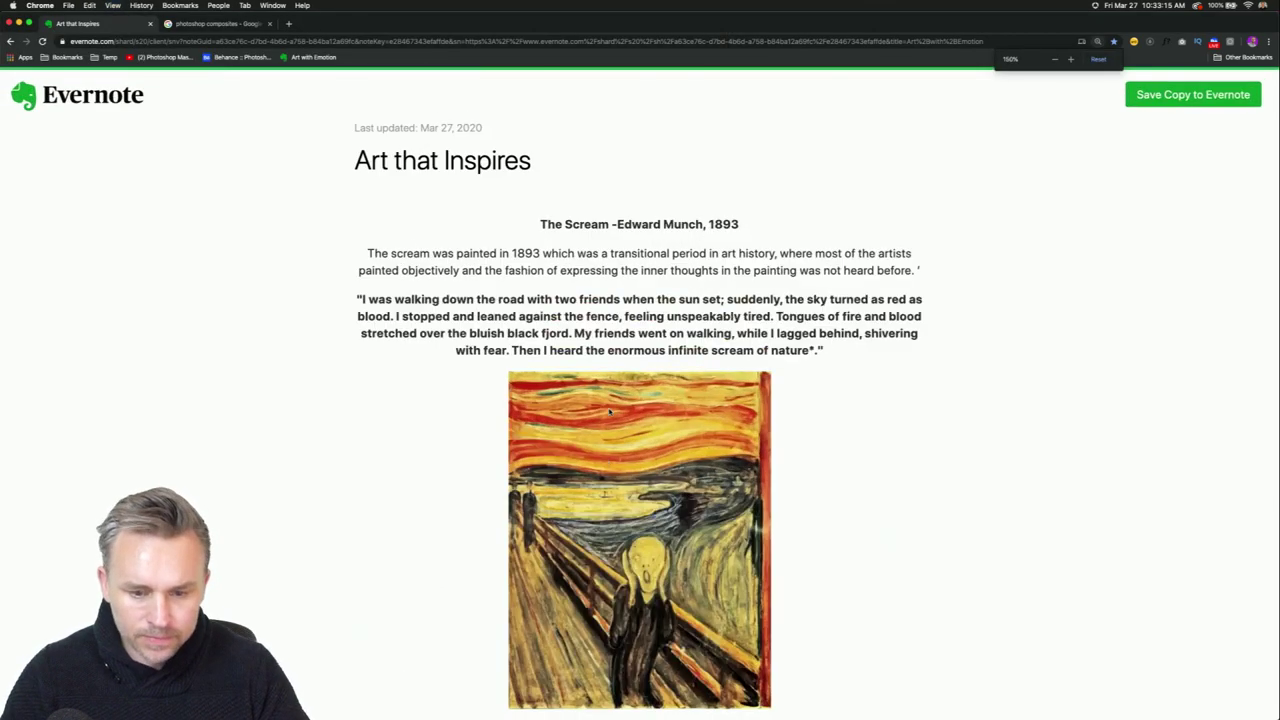
key("super+equal")
scroll(667, 181, "up", 3)
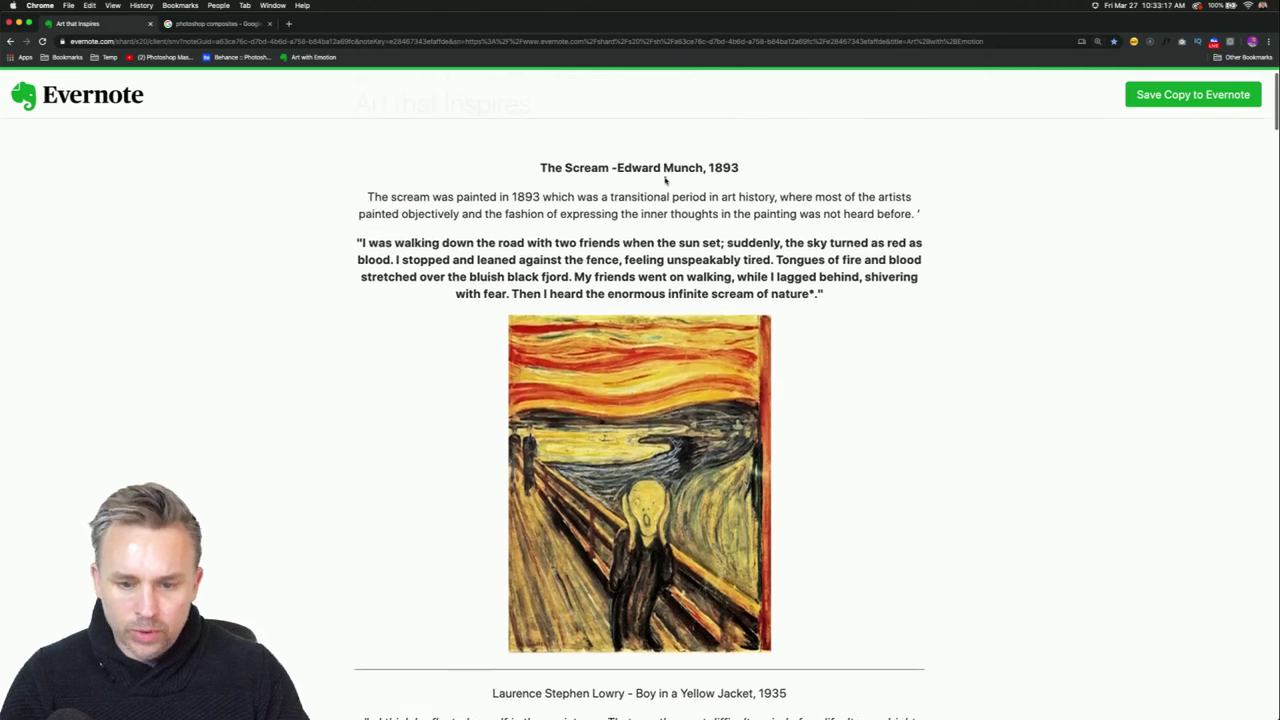
scroll(692, 170, "down", 10)
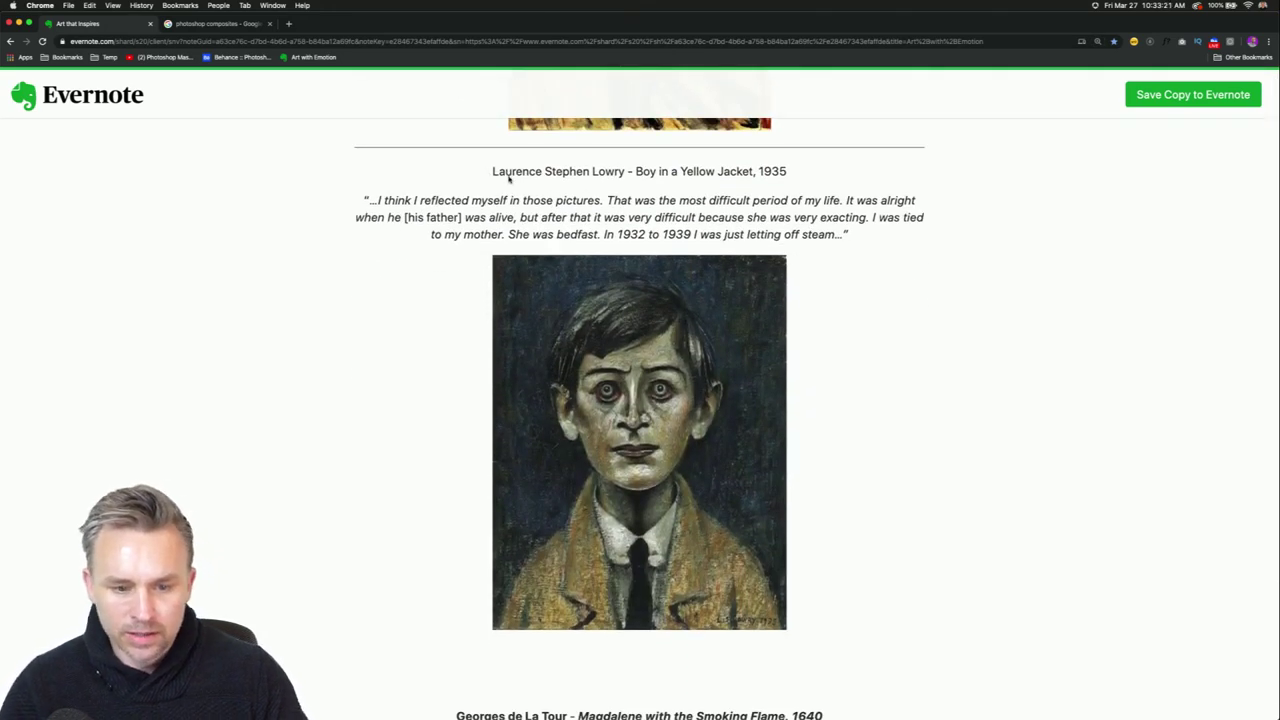
scroll(611, 420, "down", 1)
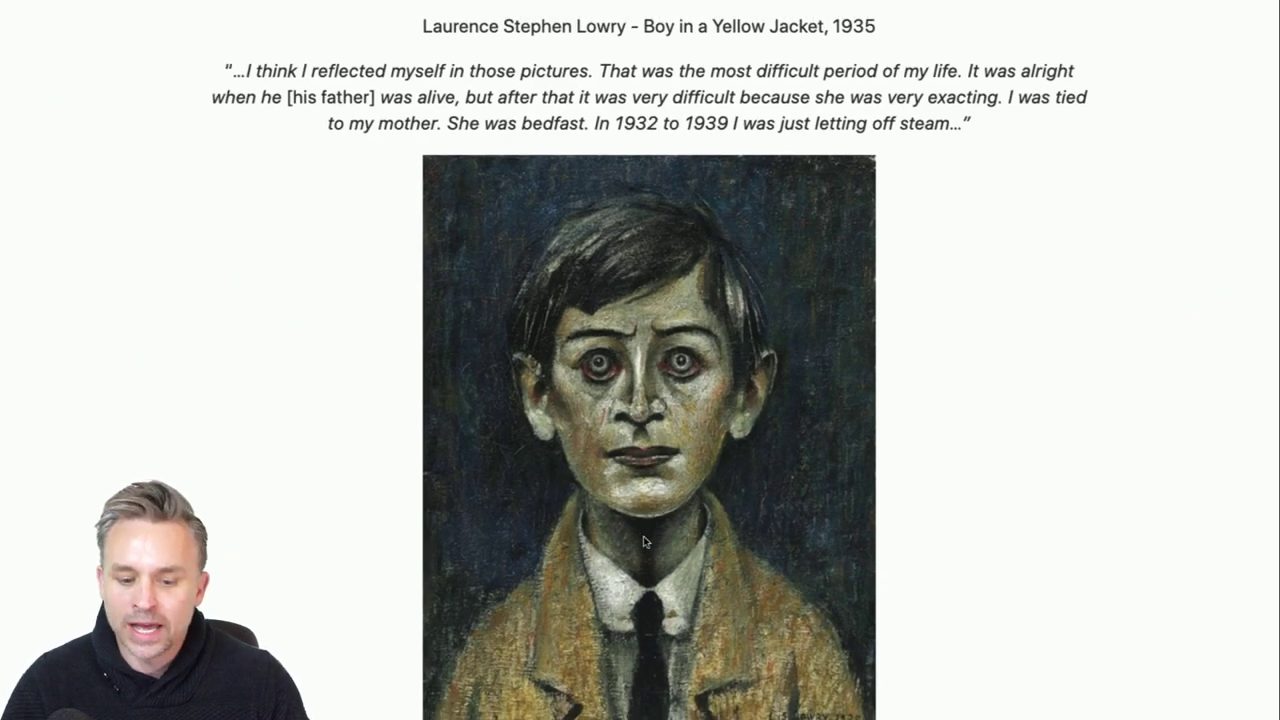
scroll(643, 536, "down", 1)
scroll(643, 536, "down", 8)
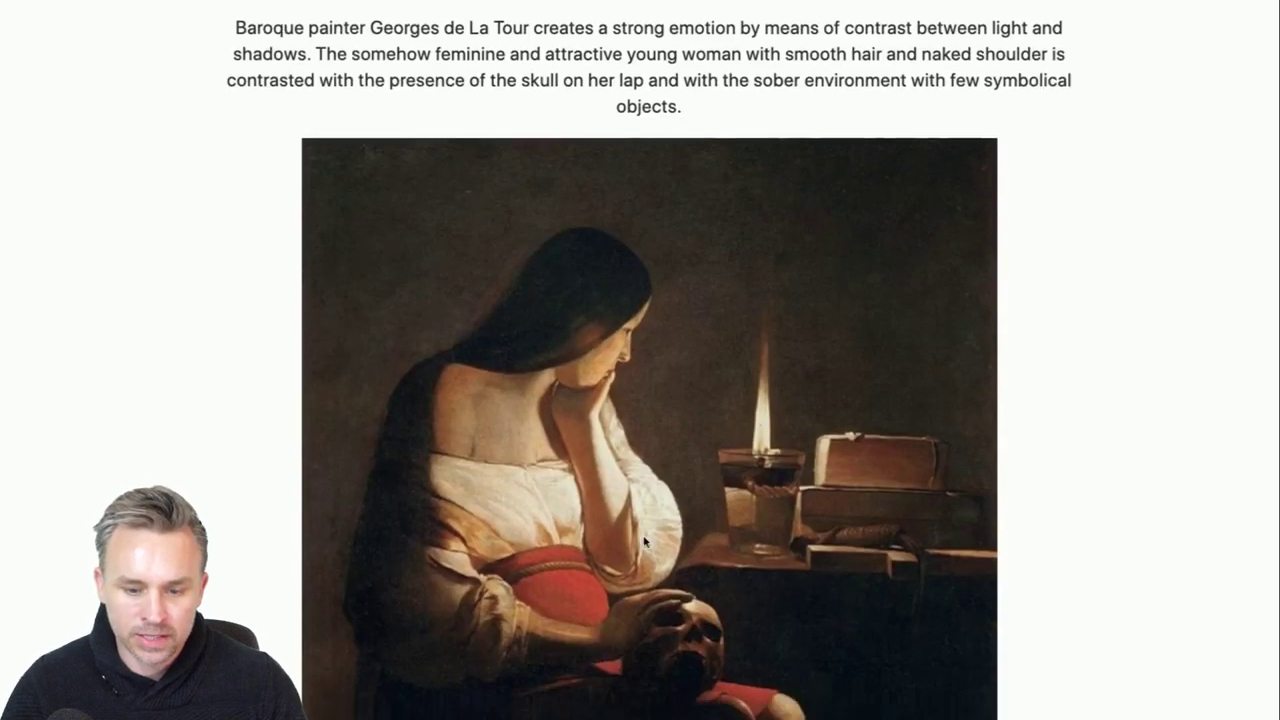
scroll(645, 541, "up", 1)
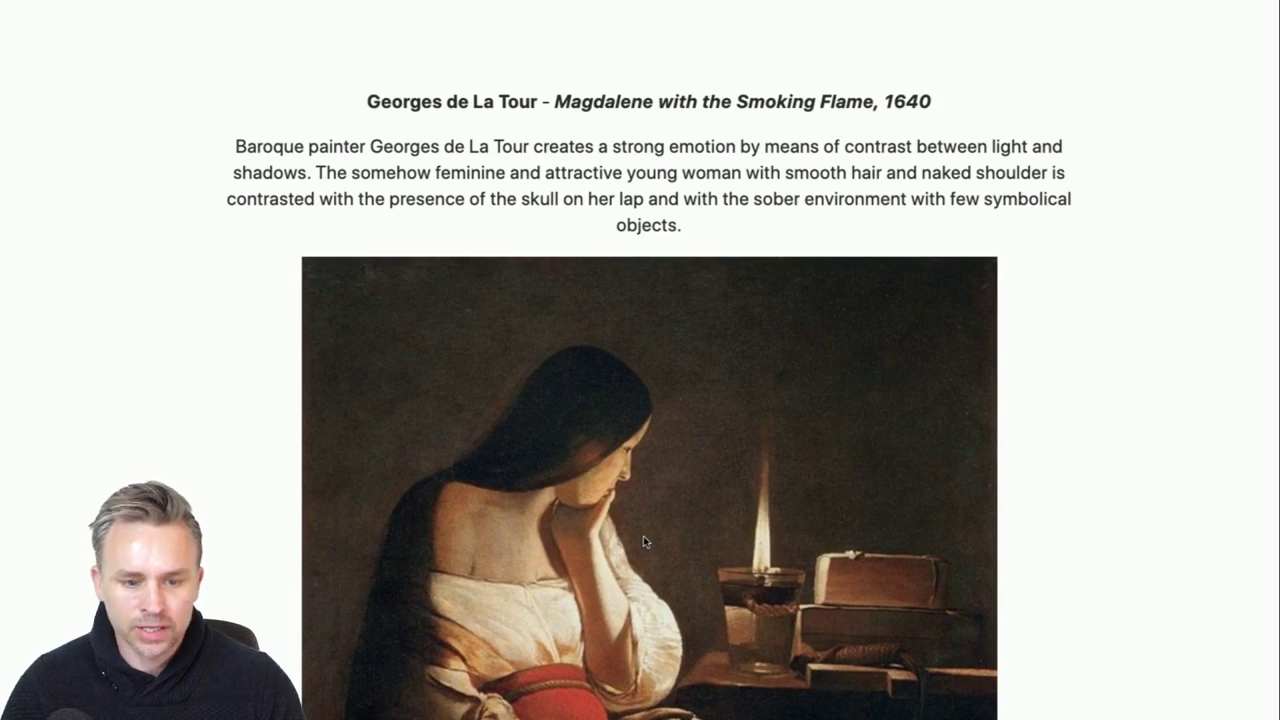
scroll(643, 536, "down", 3)
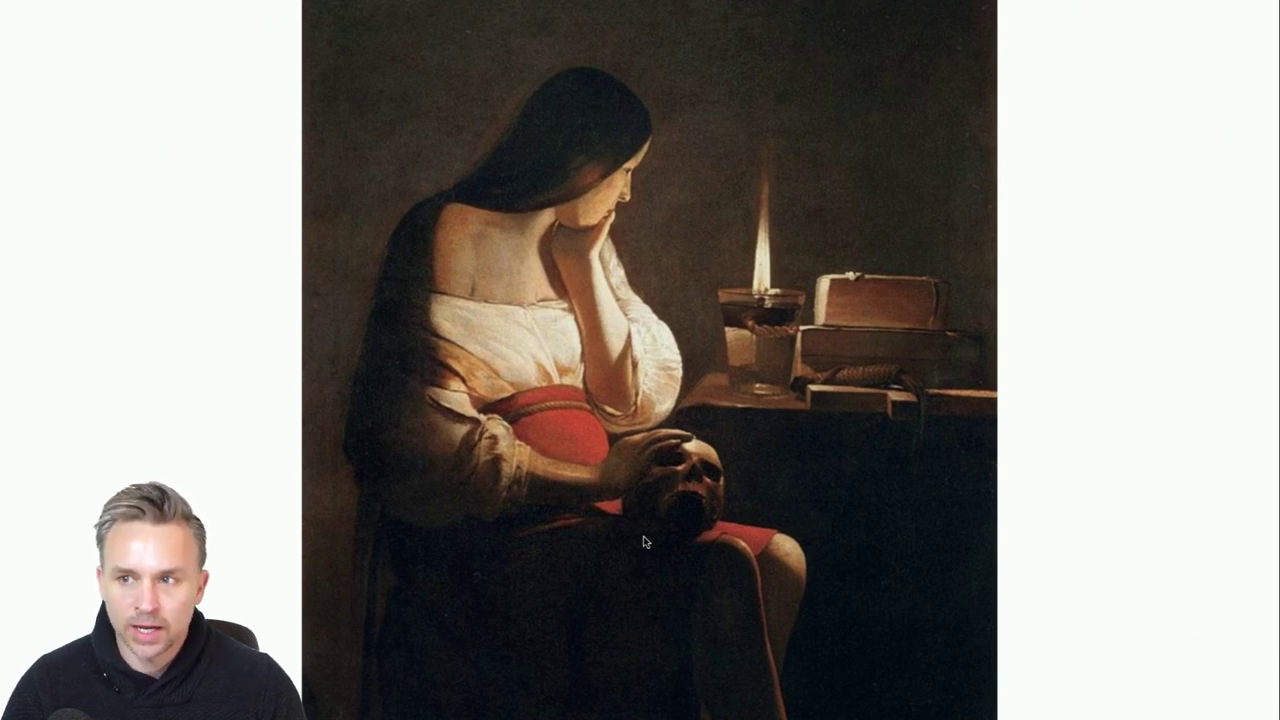
scroll(645, 541, "down", 9)
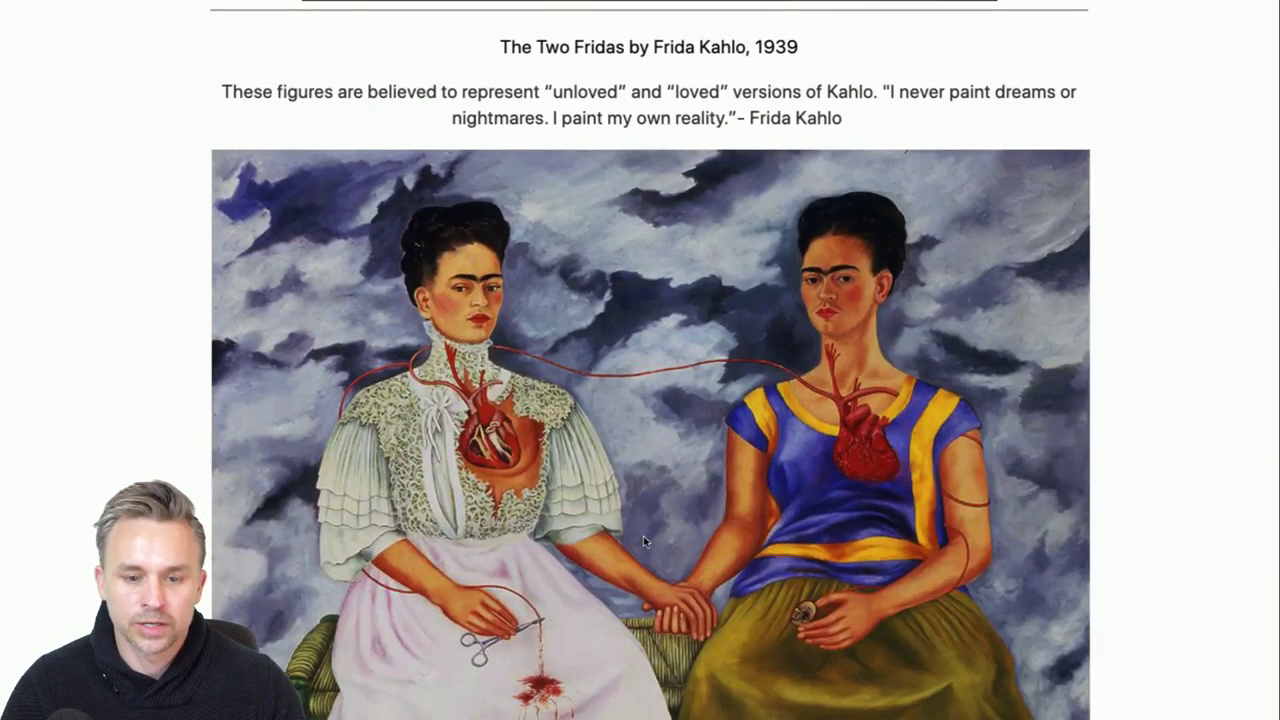
scroll(643, 536, "down", 1)
scroll(643, 536, "down", 1)
scroll(643, 536, "up", 1)
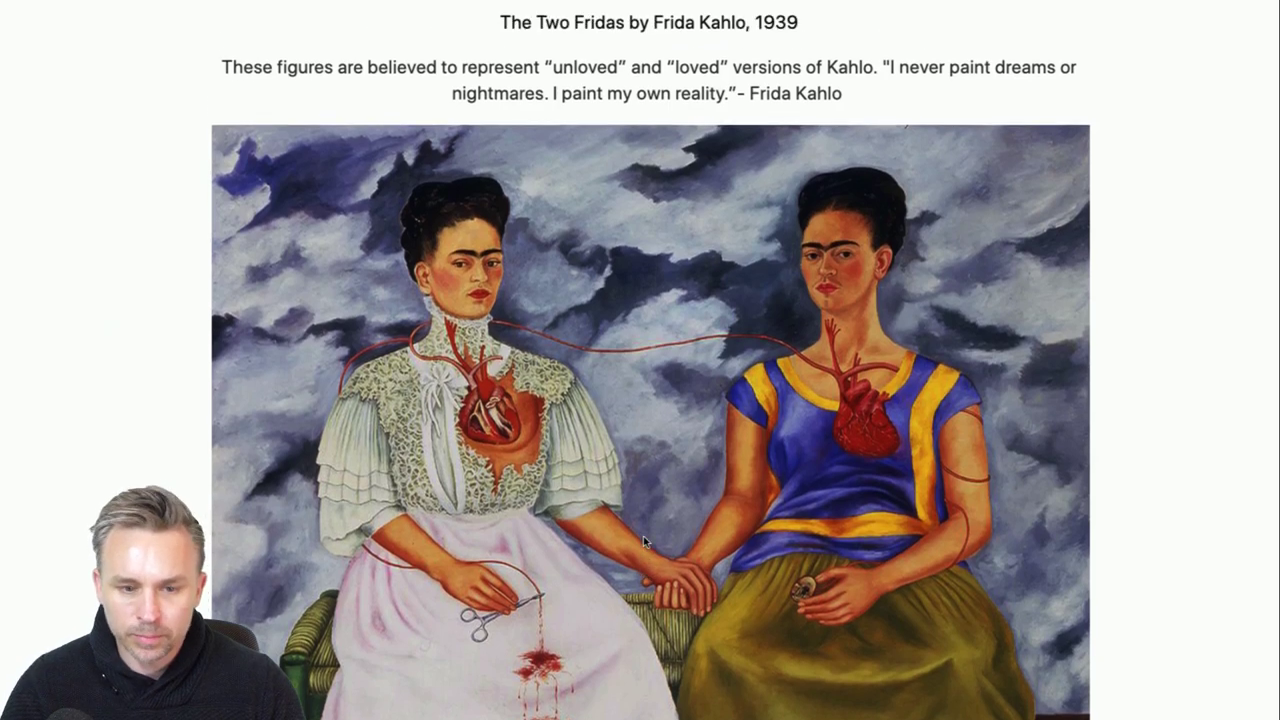
scroll(643, 536, "up", 1)
scroll(643, 536, "down", 1)
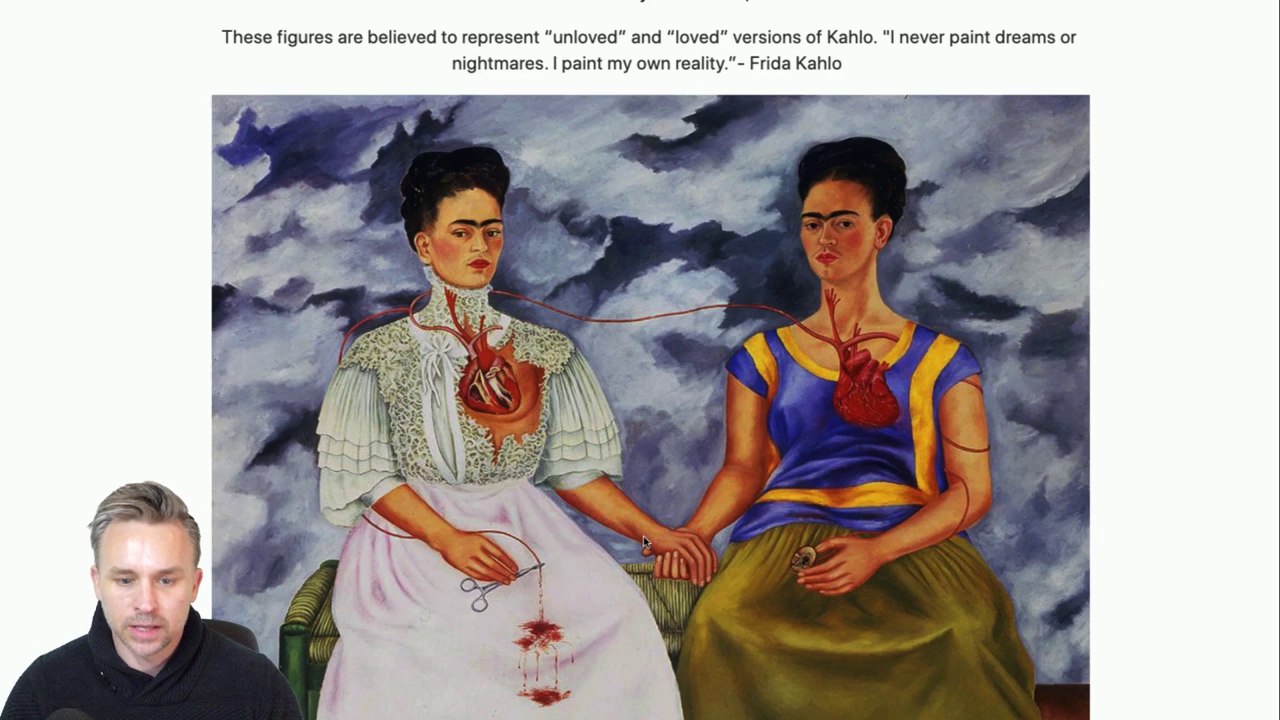
scroll(643, 536, "down", 3)
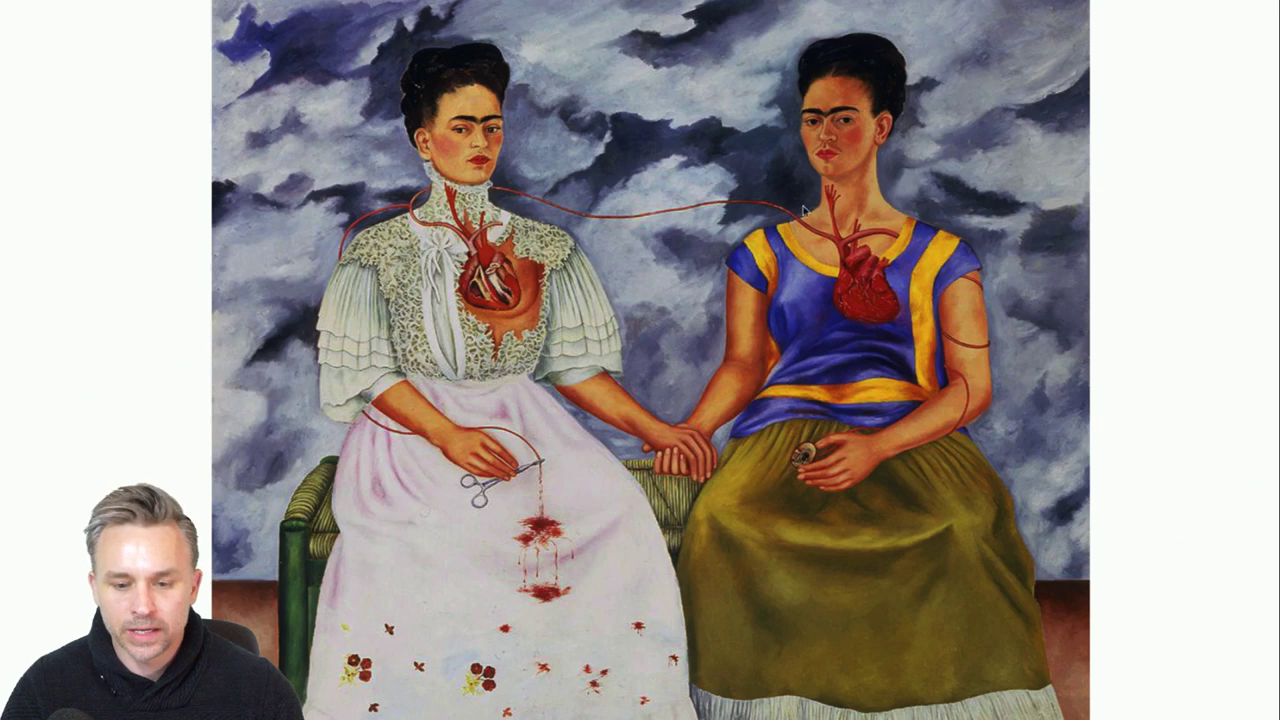
Scroll past Marat, Ophelia, Saturn, The Unequal Marriage and Life and Death to Fragonard's The Swing.
scroll(470, 320, "down", 10)
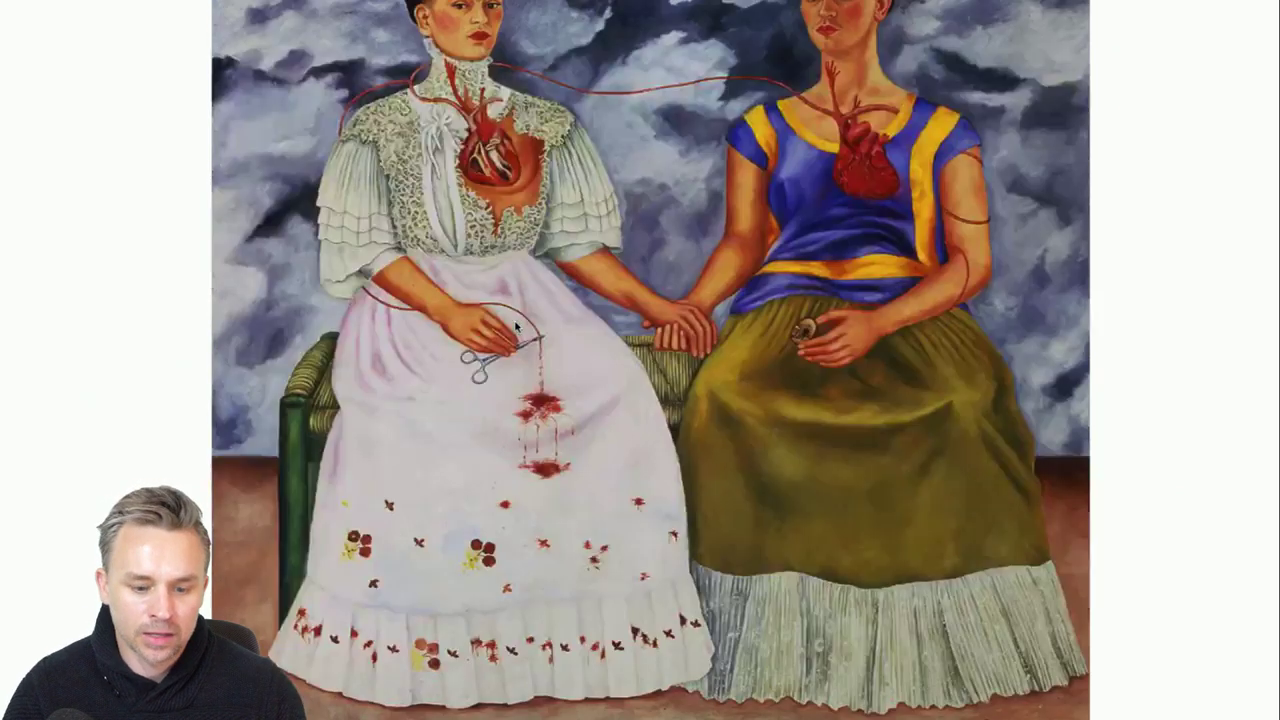
scroll(515, 326, "down", 4)
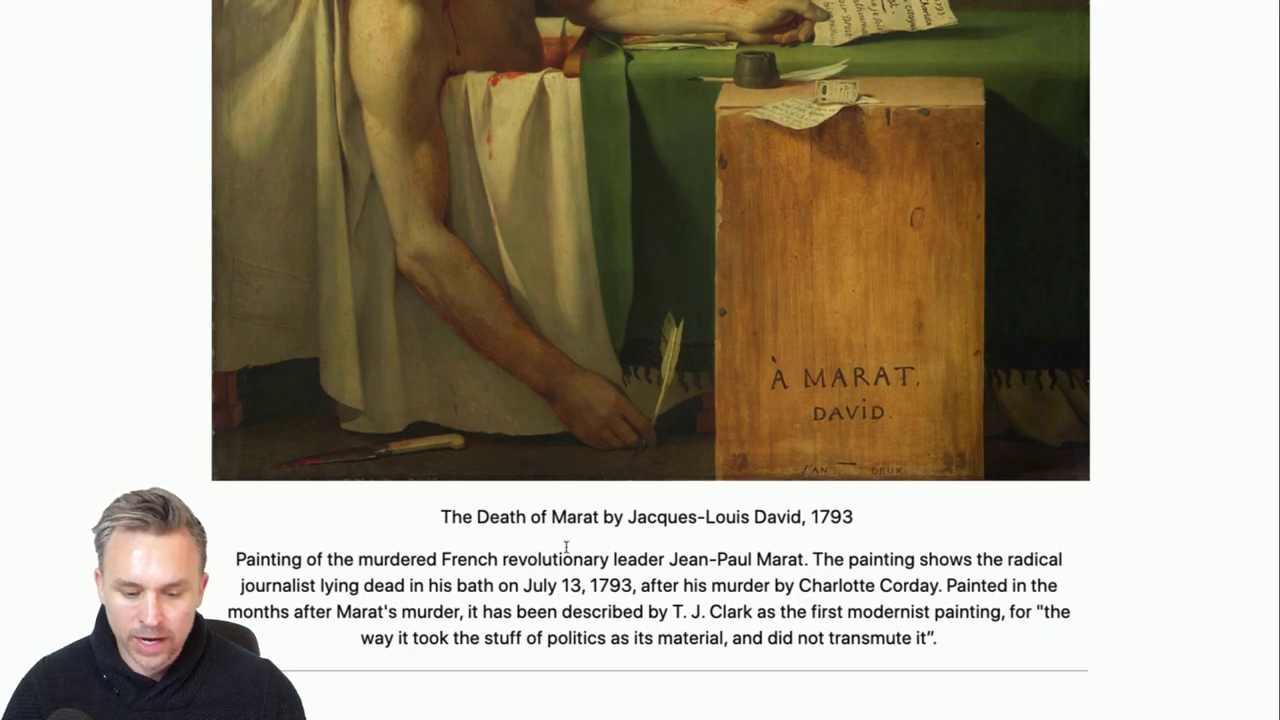
scroll(565, 546, "down", 2)
scroll(622, 360, "up", 4)
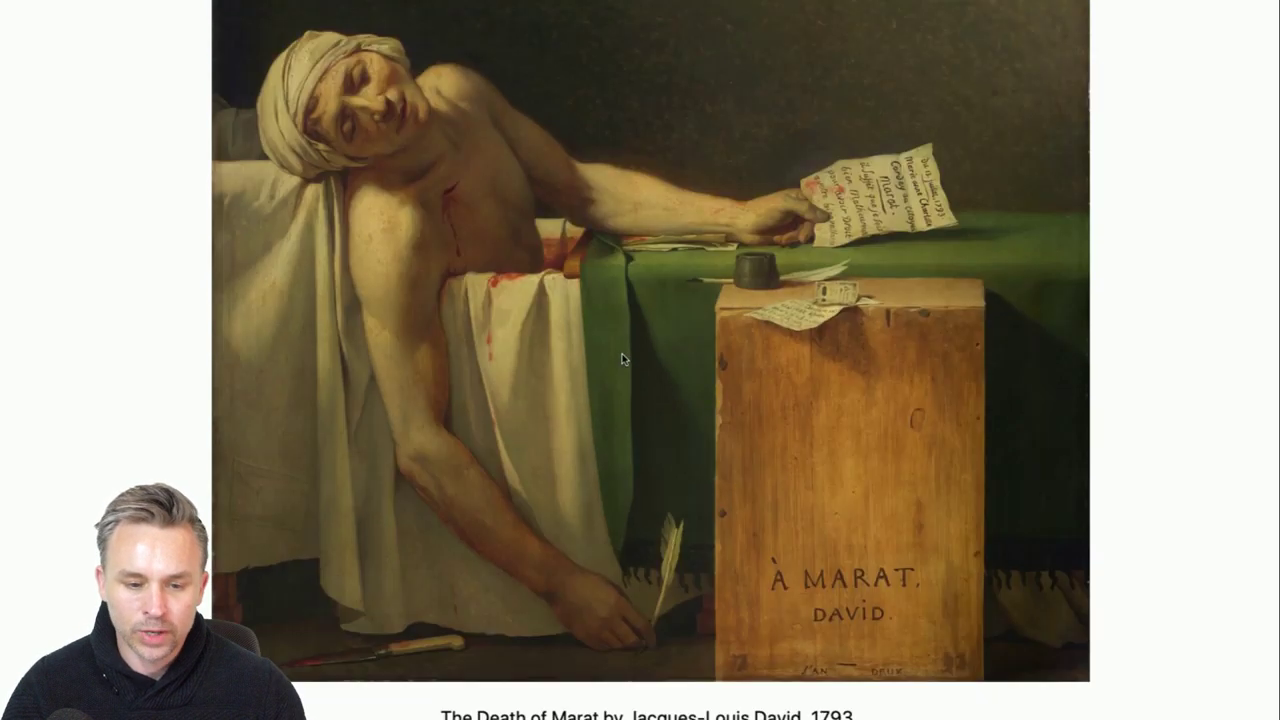
scroll(622, 360, "down", 12)
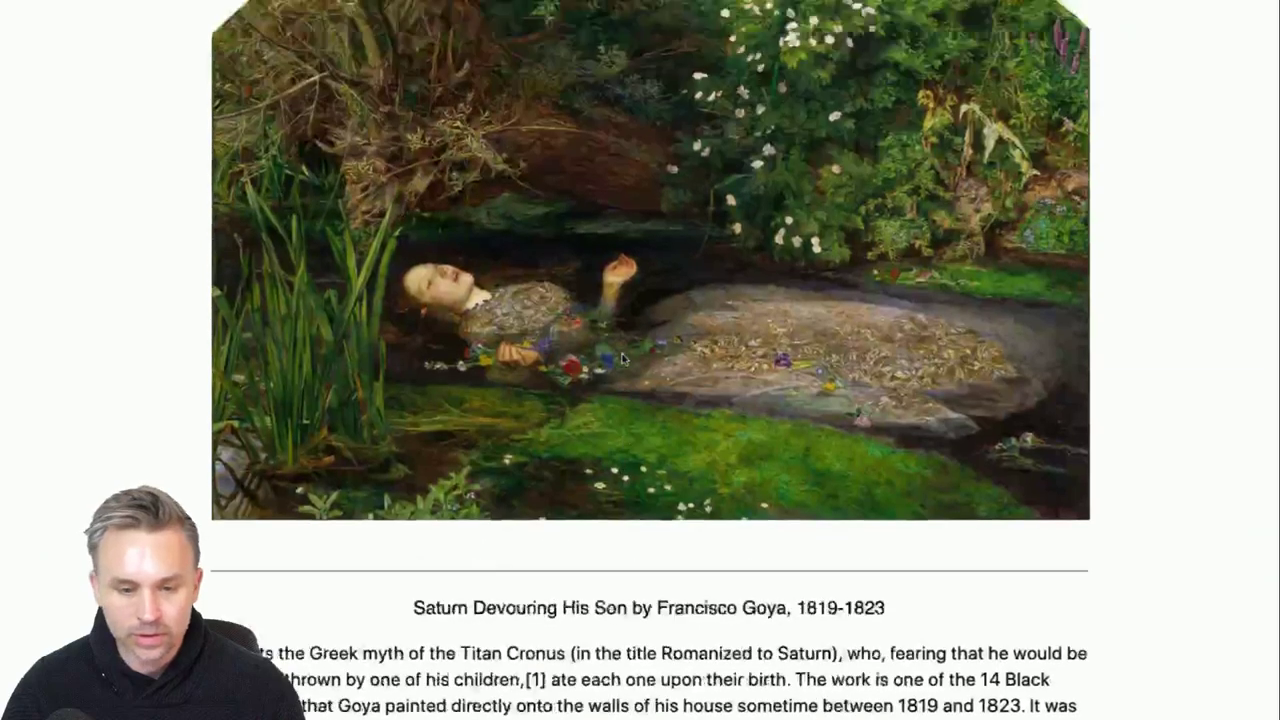
scroll(622, 360, "up", 2)
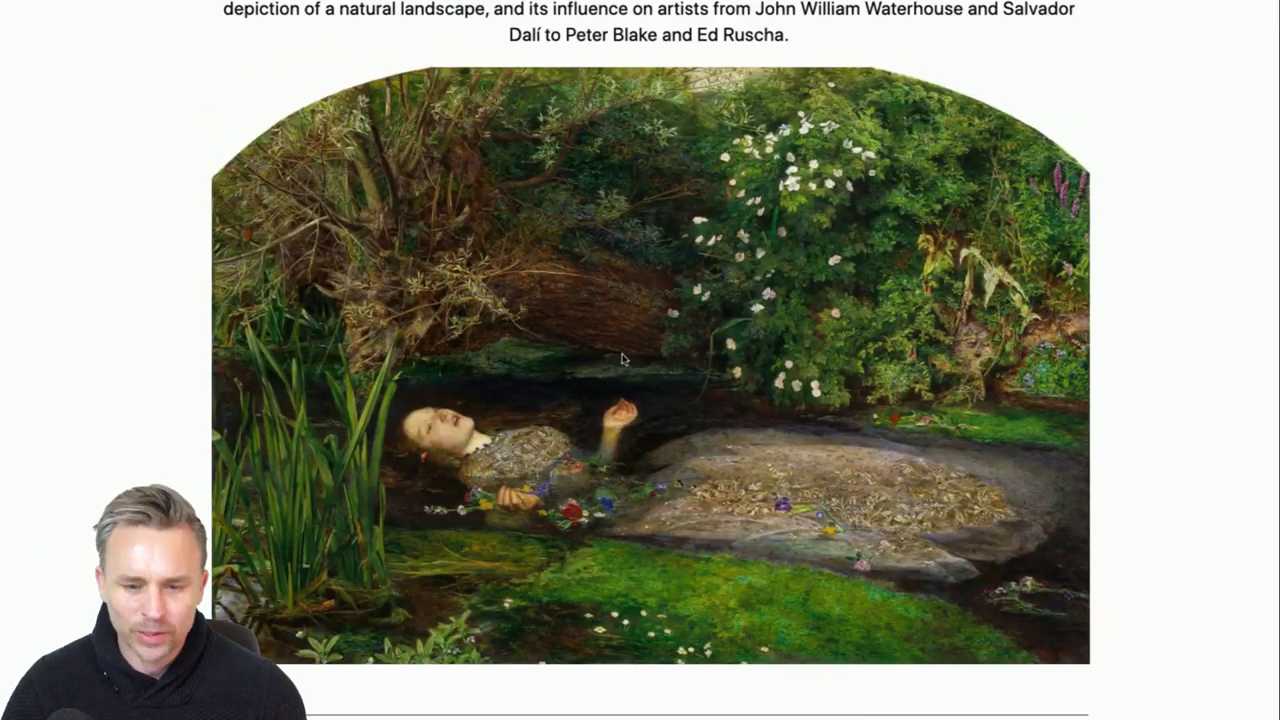
scroll(622, 360, "down", 1)
scroll(628, 358, "down", 1)
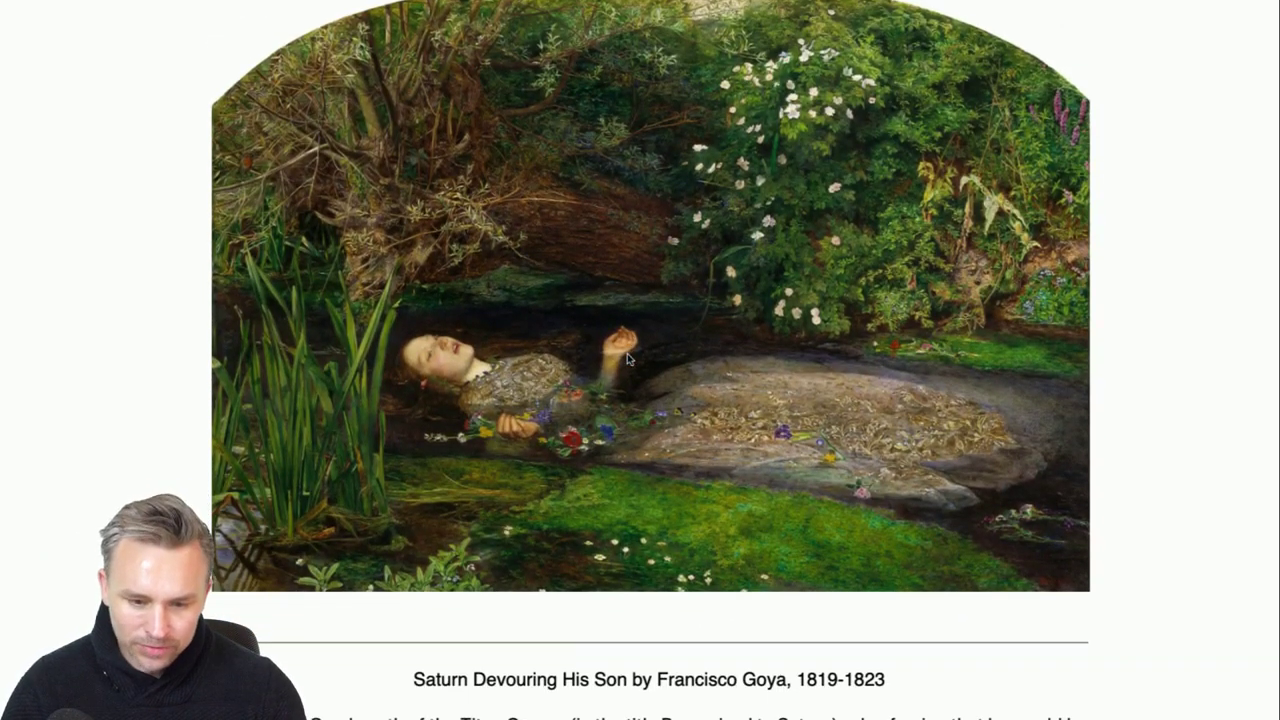
scroll(627, 355, "down", 2)
scroll(627, 355, "up", 3)
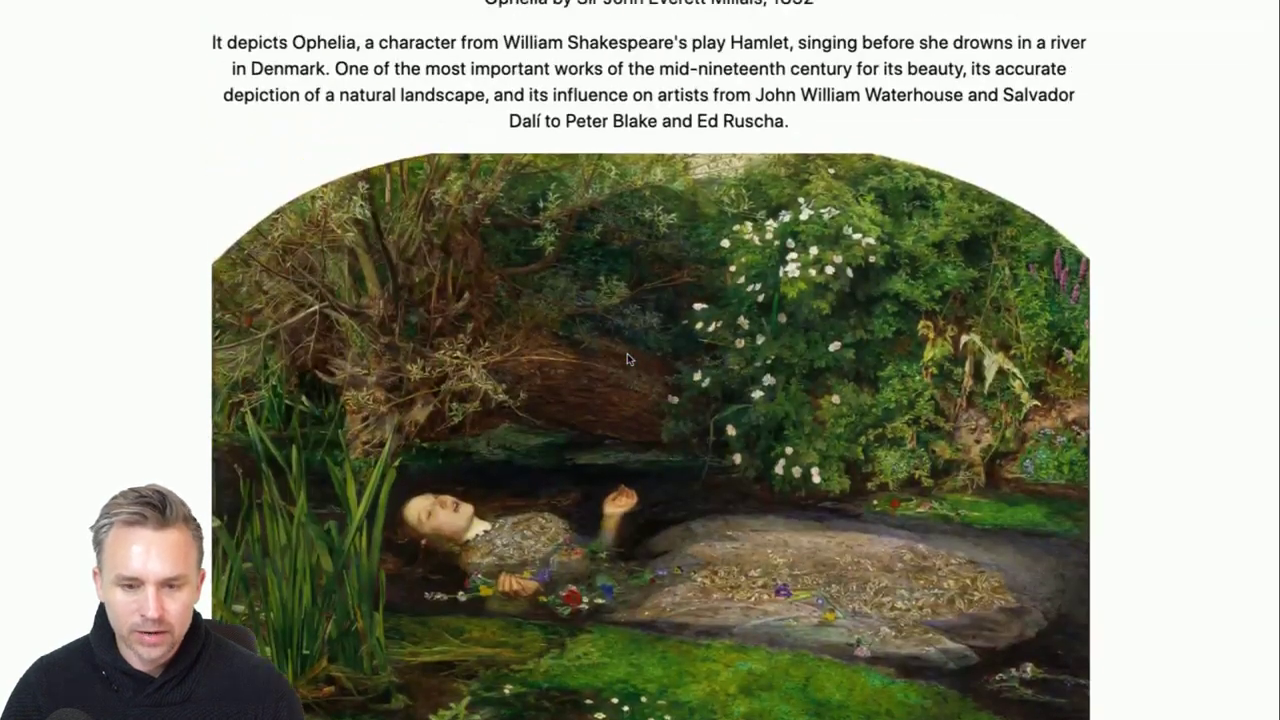
scroll(627, 353, "down", 10)
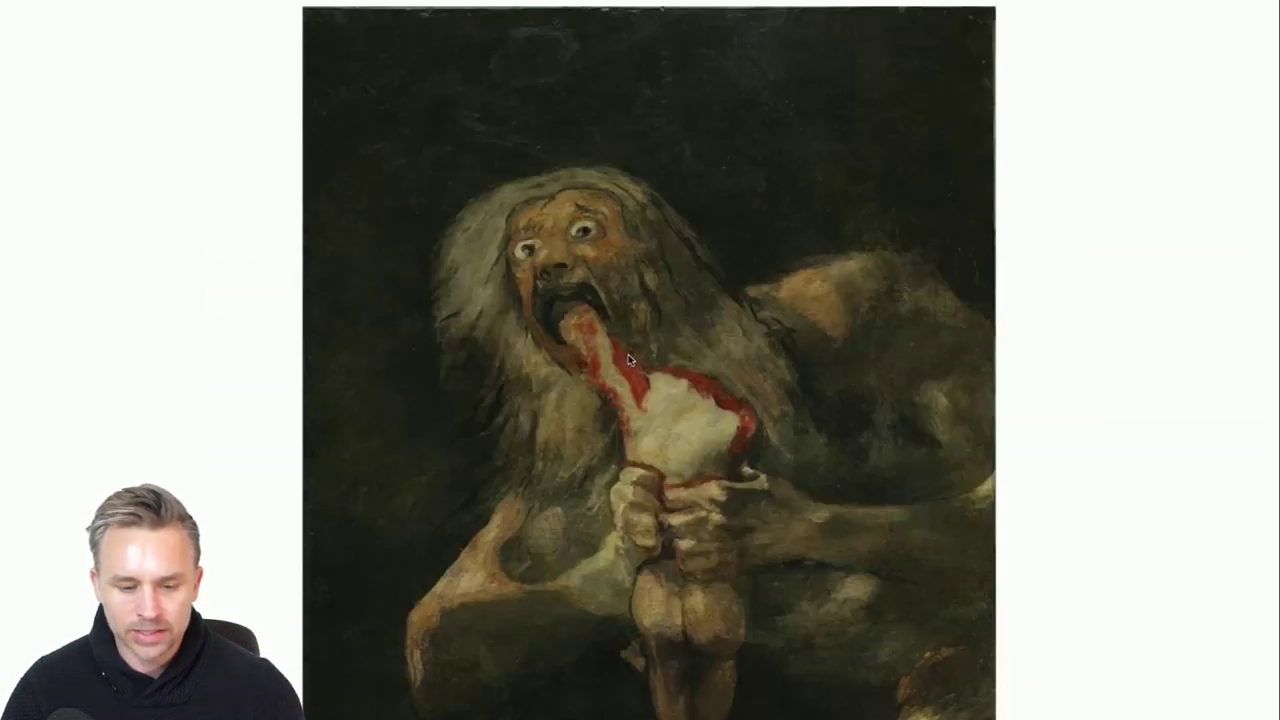
scroll(628, 354, "down", 15)
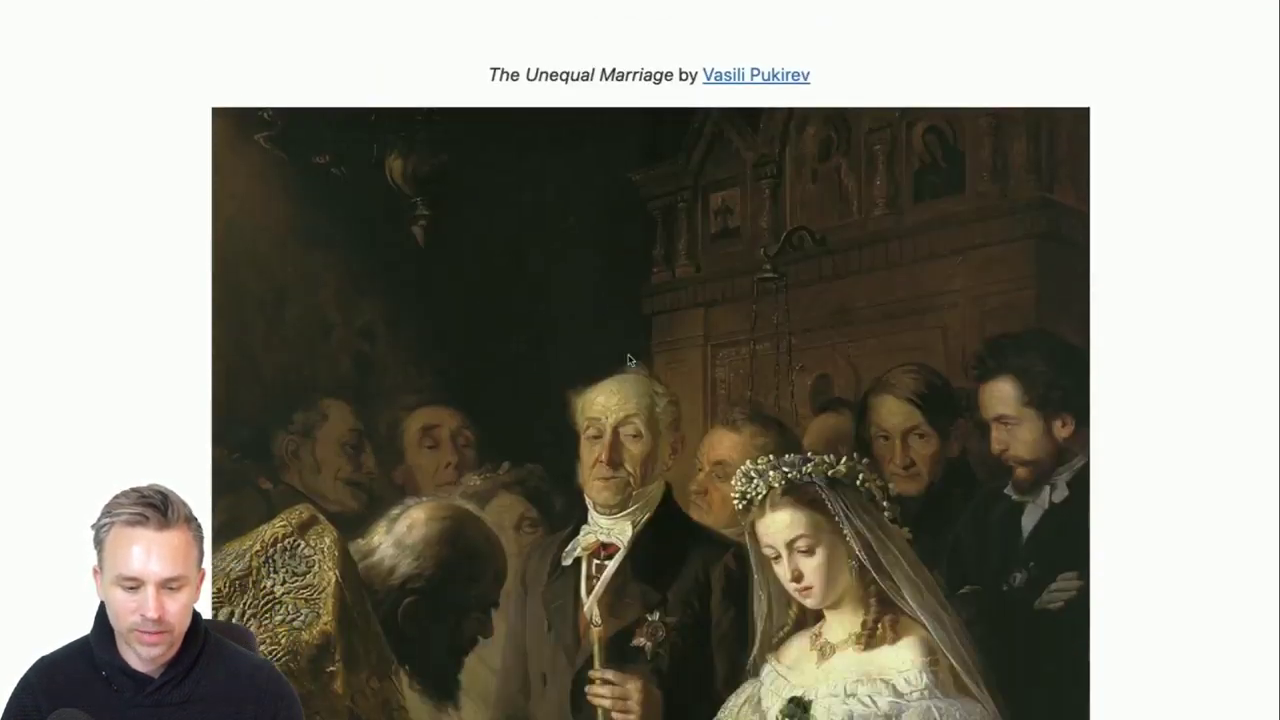
scroll(628, 354, "down", 10)
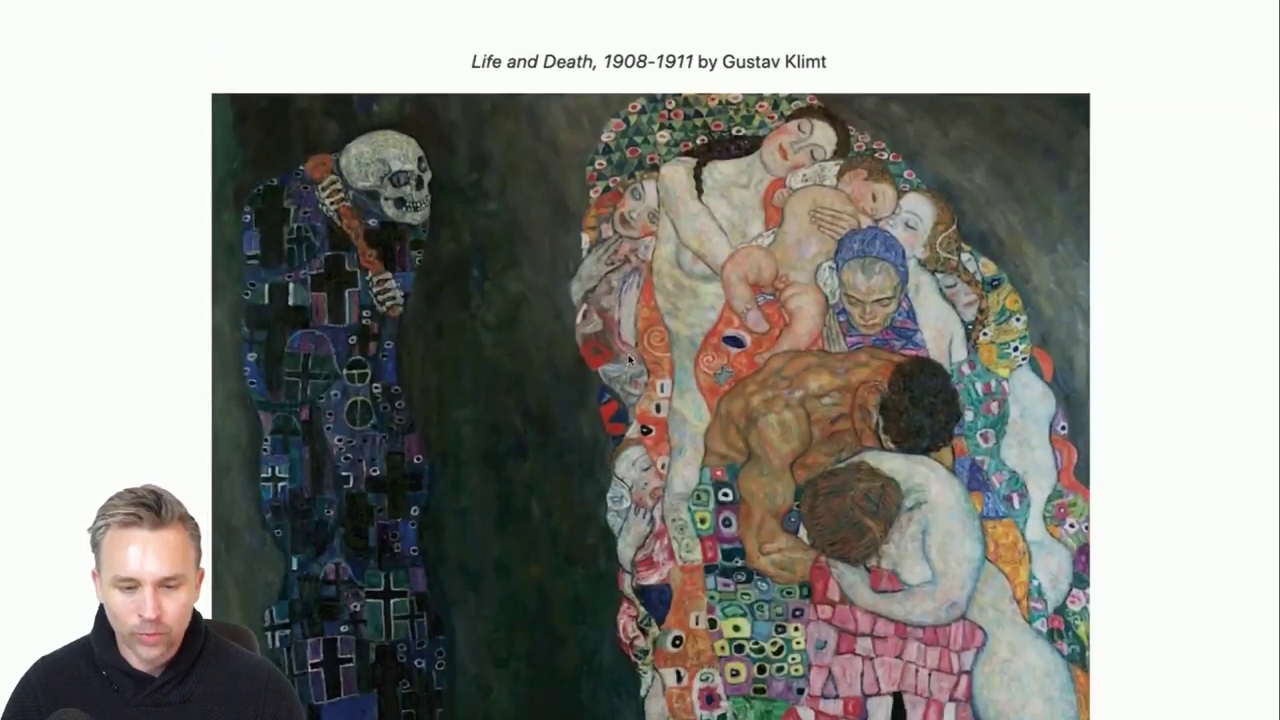
scroll(628, 359, "down", 10)
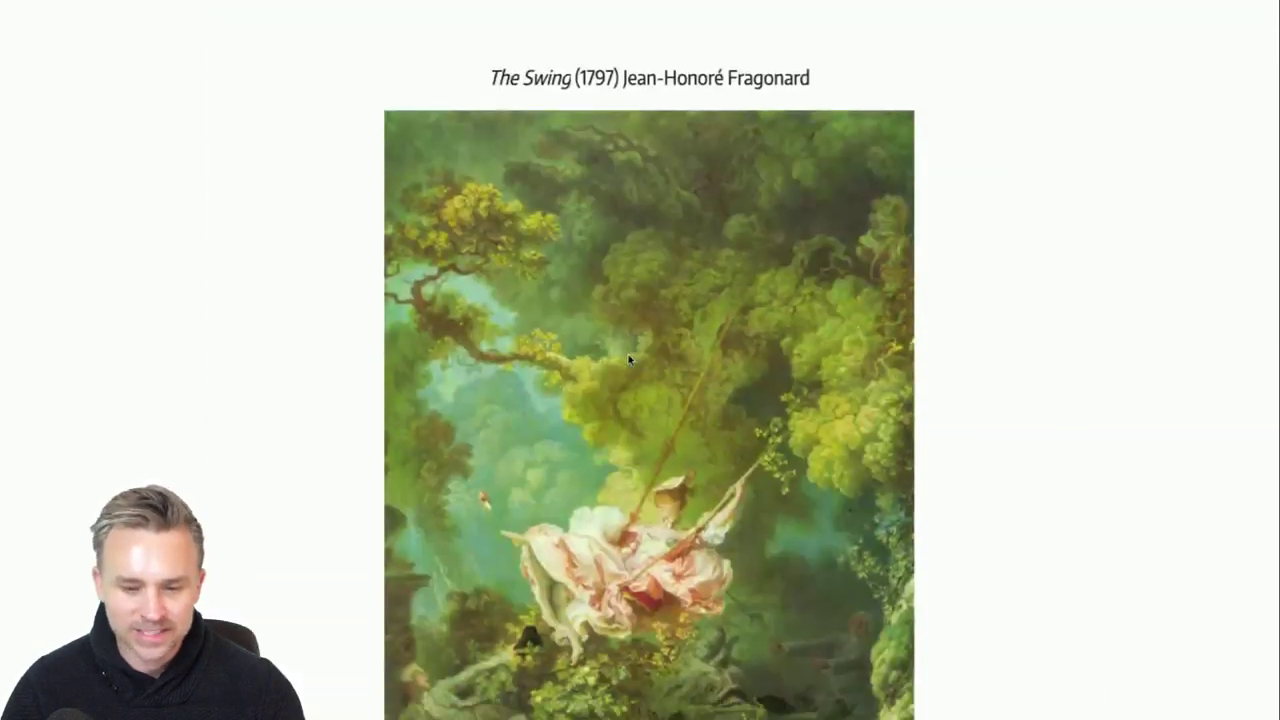
scroll(628, 359, "up", 1)
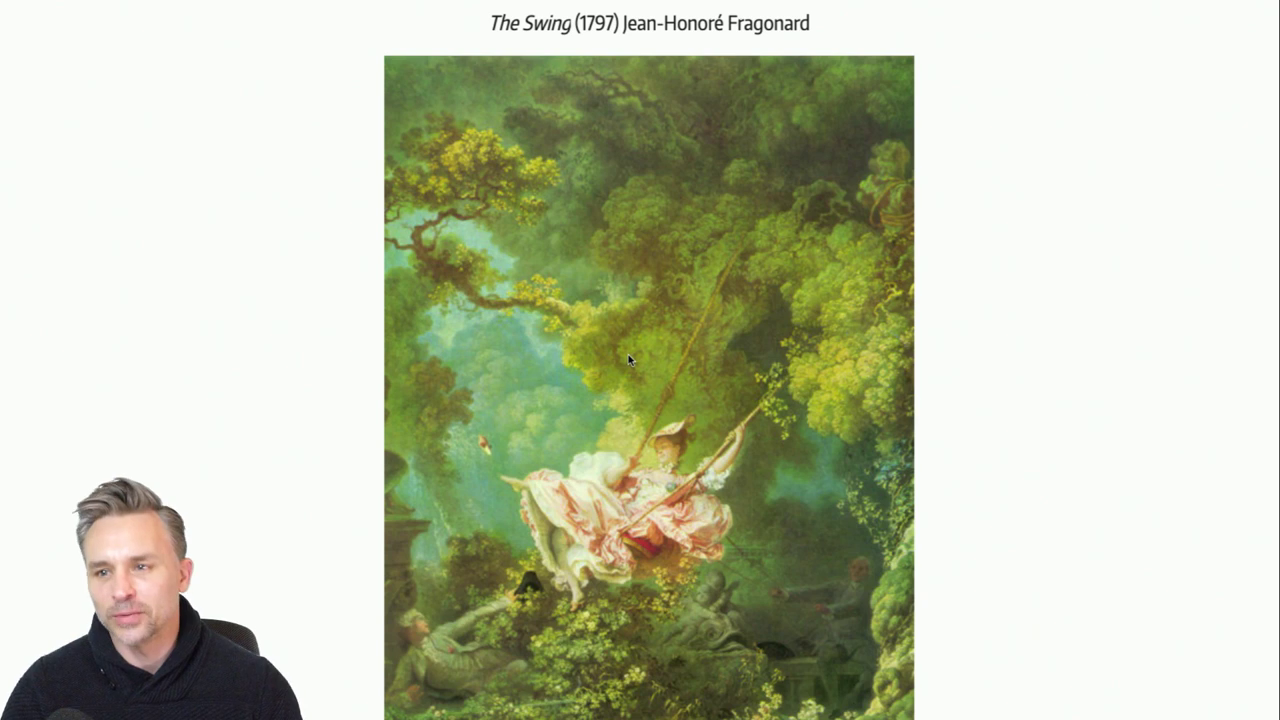
Scroll back up to The Unequal Marriage and minimize the Chrome window.
scroll(628, 360, "down", 1)
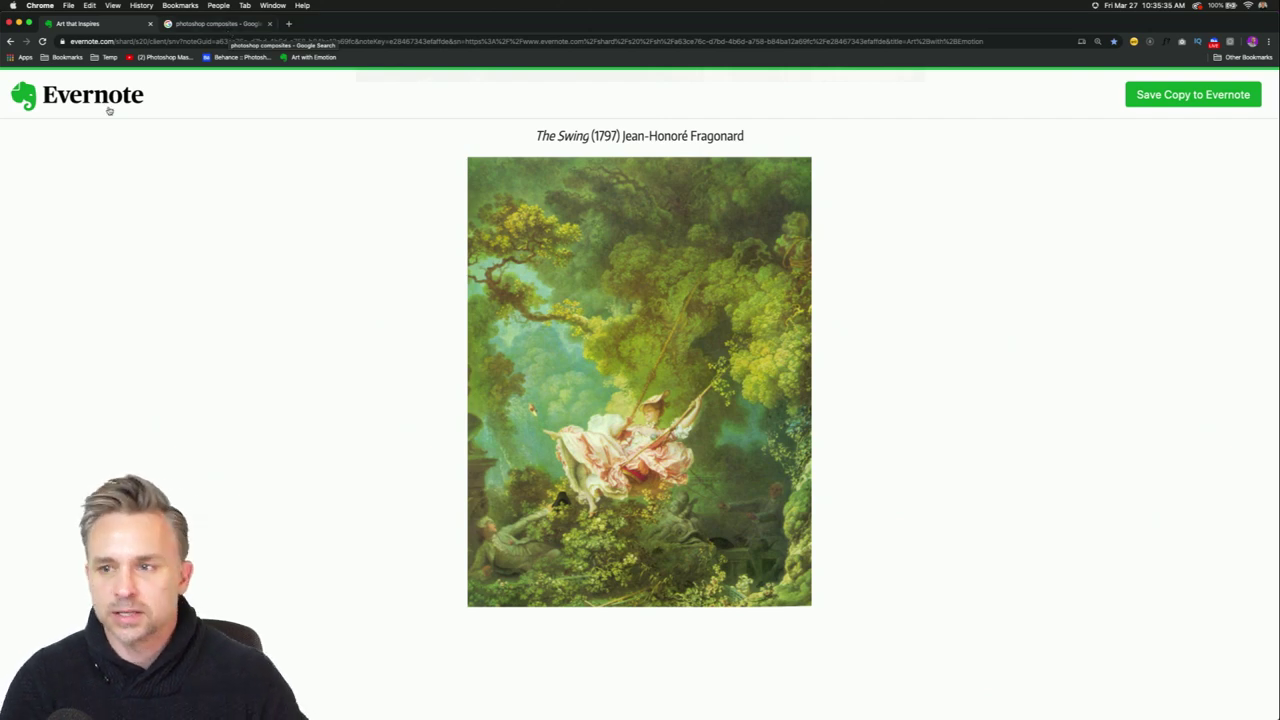
scroll(386, 296, "up", 1)
scroll(386, 296, "up", 10)
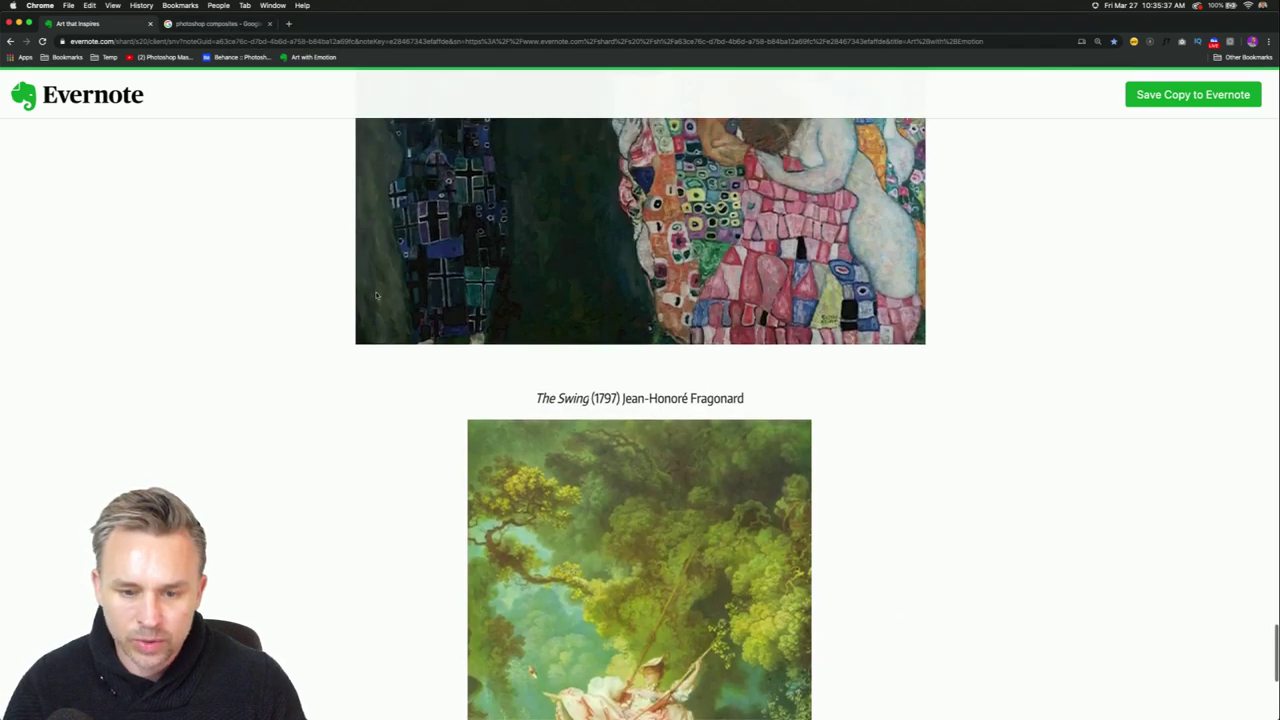
scroll(386, 296, "down", 1)
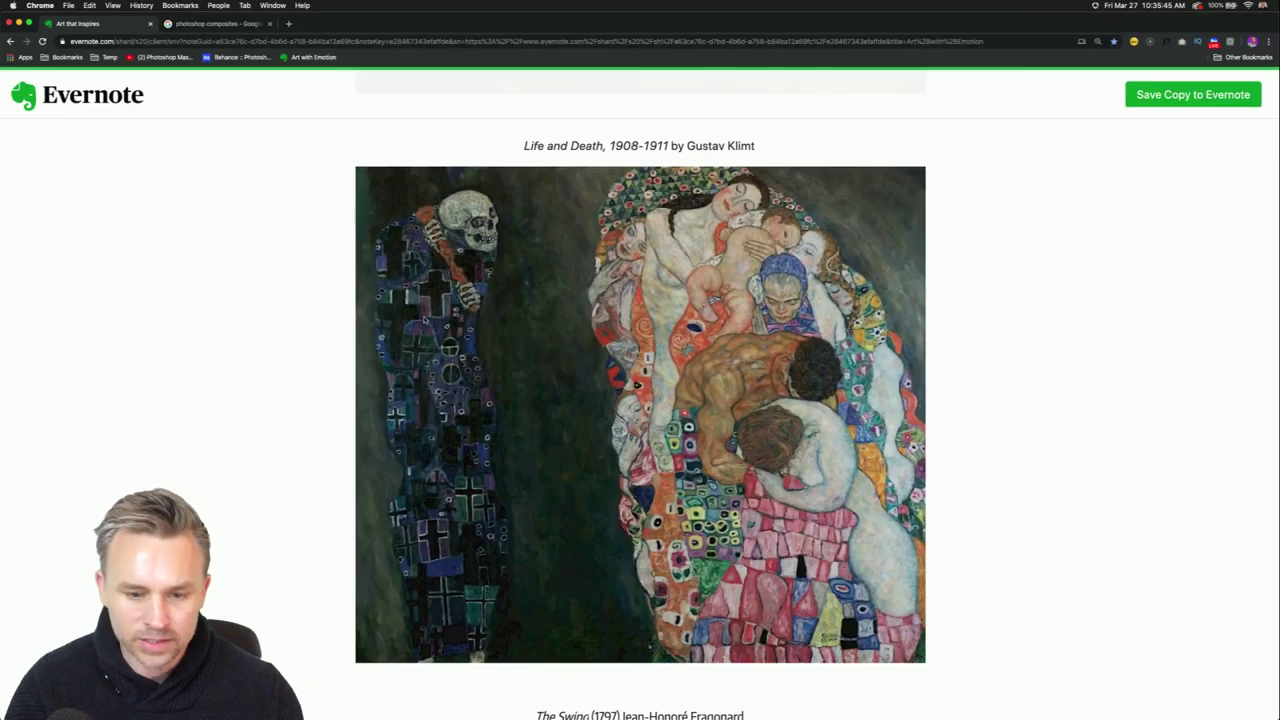
scroll(425, 320, "up", 10)
scroll(421, 318, "down", 2)
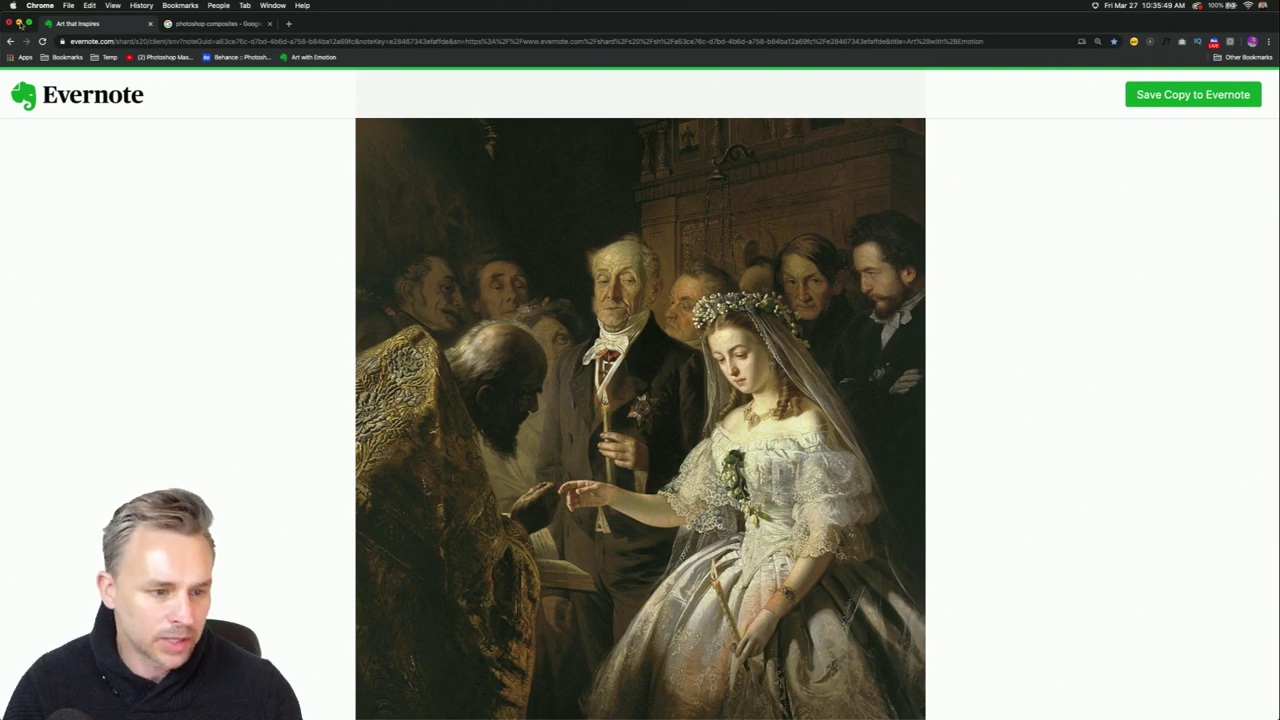
left_click(19, 22)
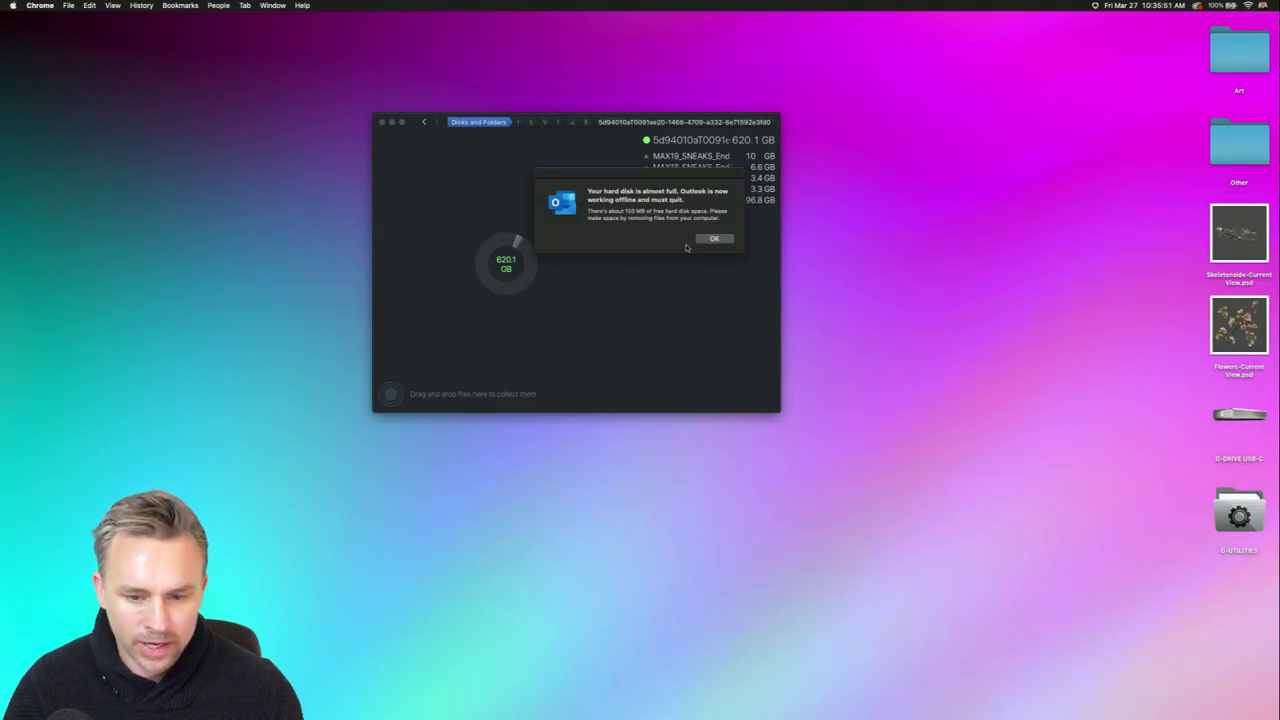
Dismiss Outlook's disk-full alert and bring HeartStart.psd in Photoshop back to the front.
left_click(709, 241)
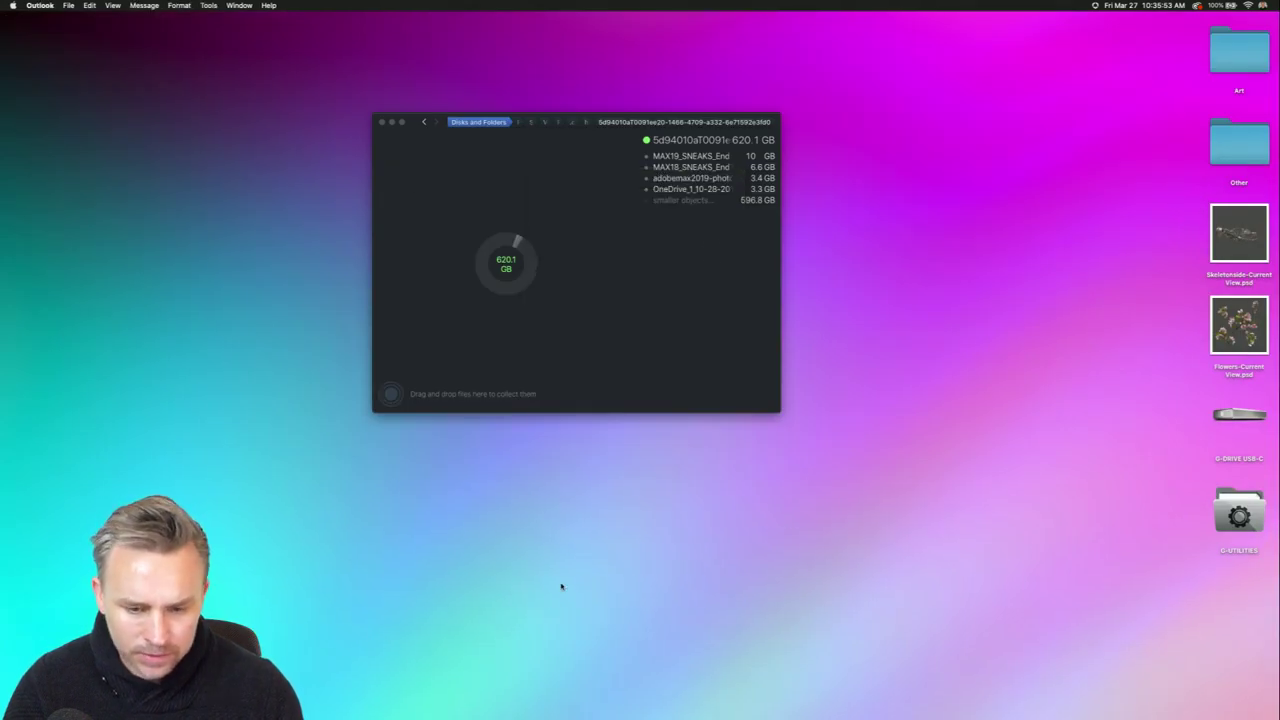
left_click(560, 586)
mouse_move(646, 703)
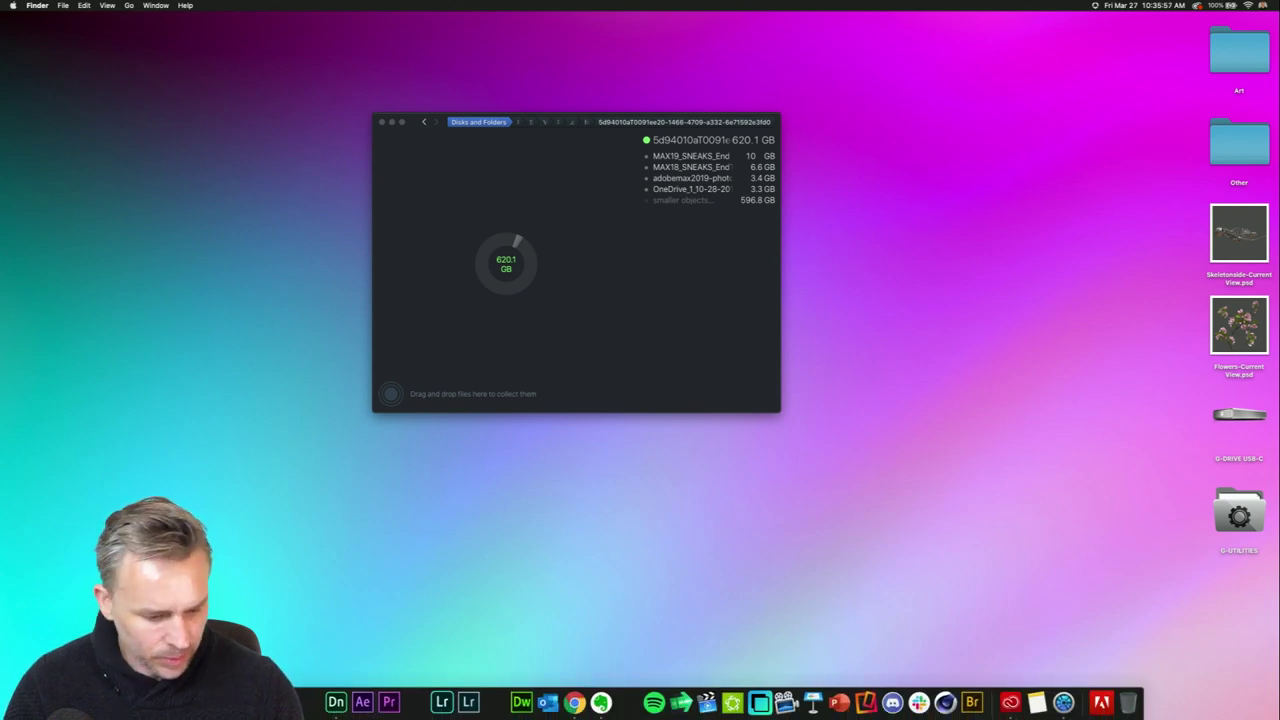
left_click(760, 702)
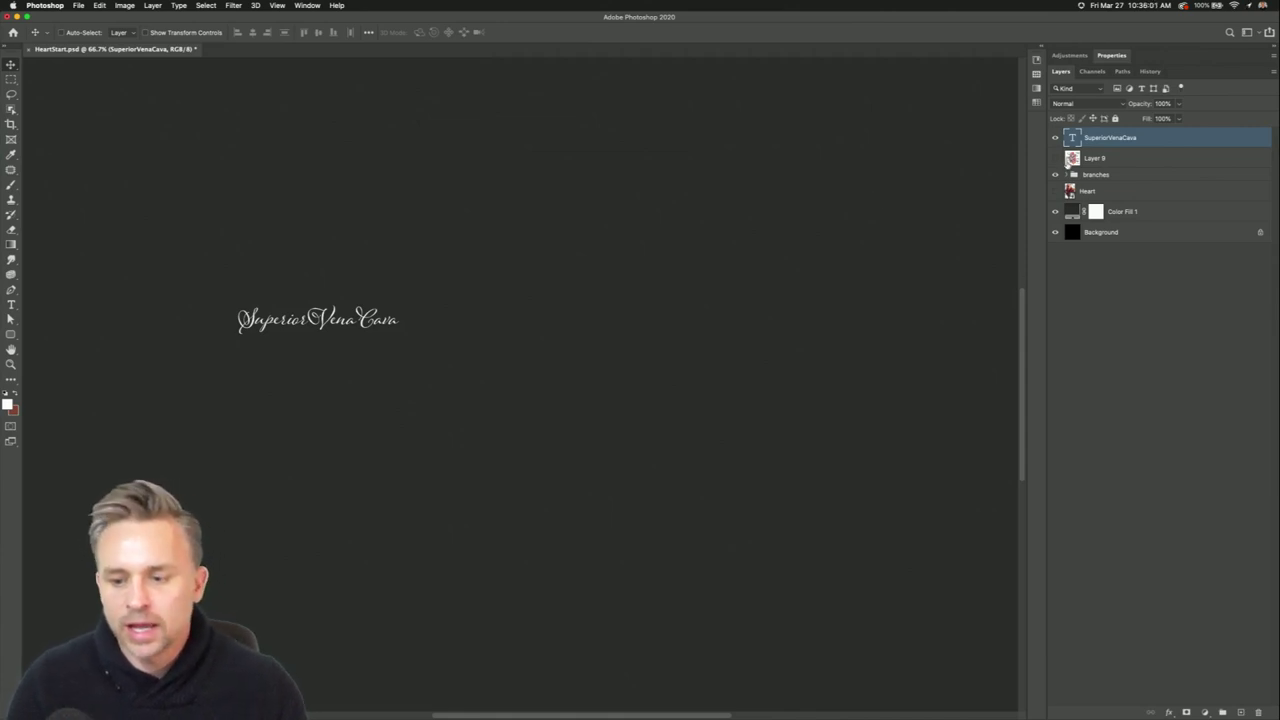
Replace the SuperiorVenaCava text with the title 'Art with Heart'.
left_click(11, 304)
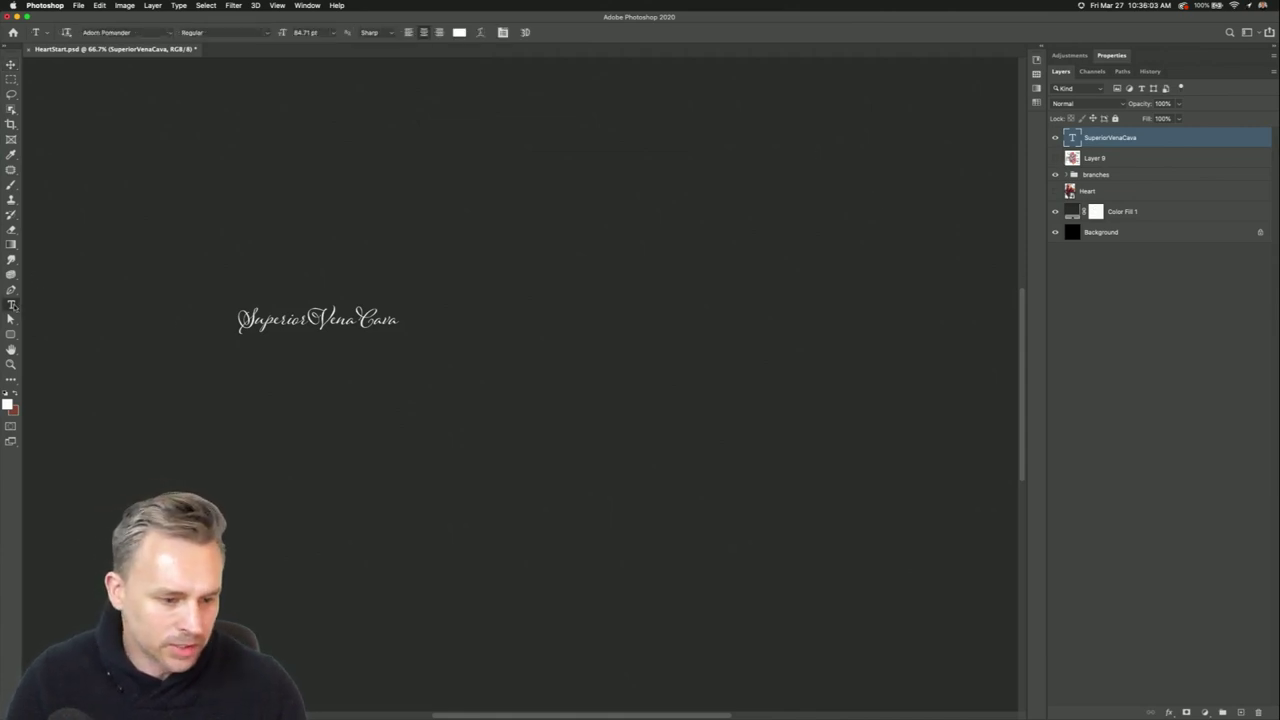
double_click(293, 330)
type("A")
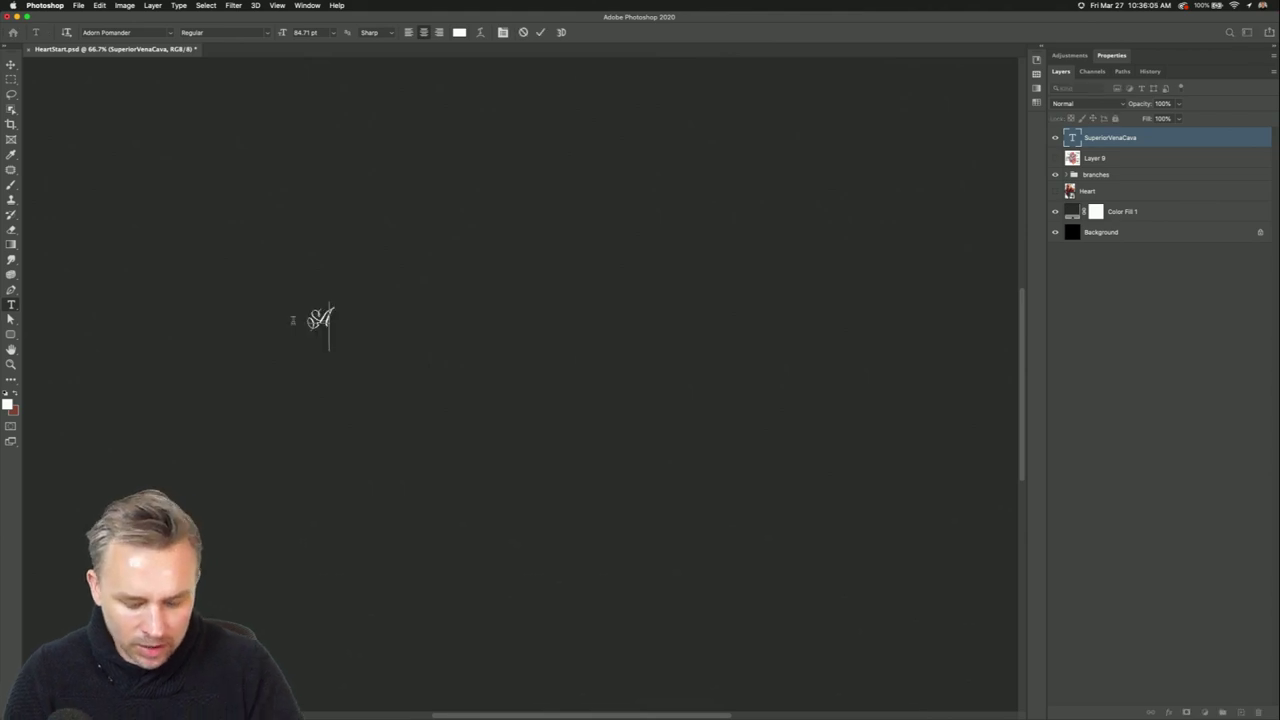
type("rt with Heart")
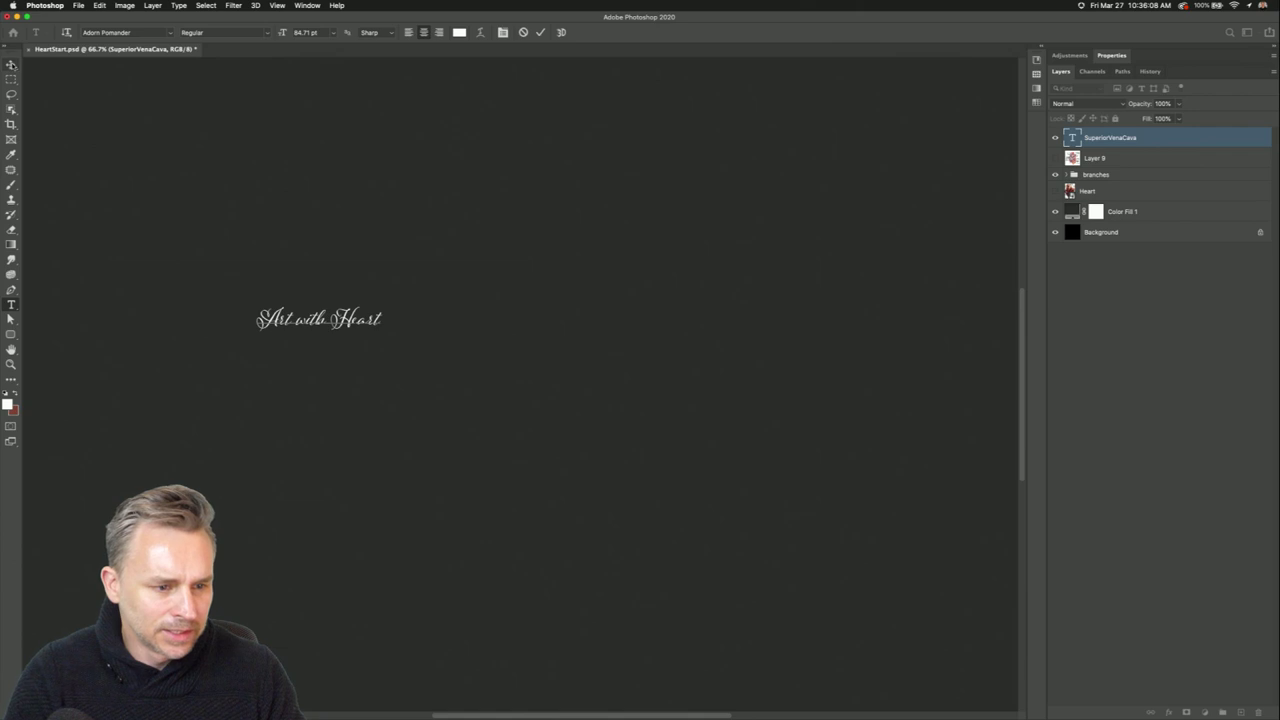
key("Escape")
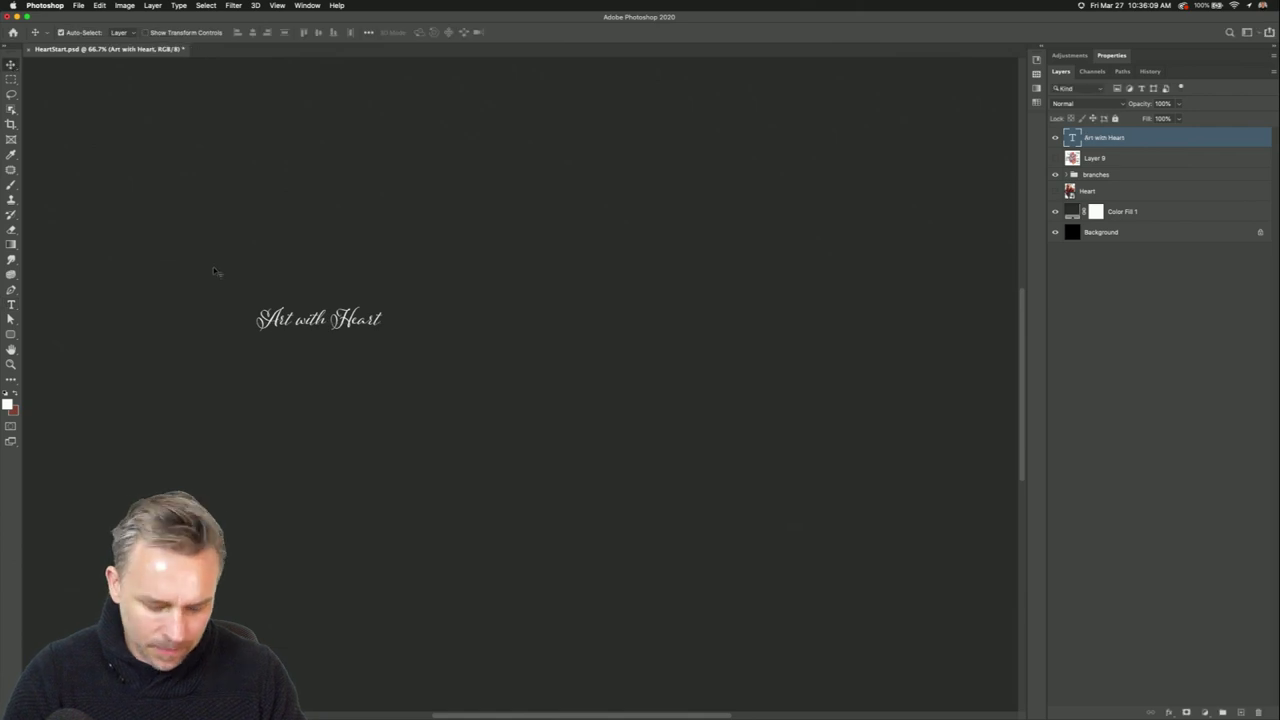
Enlarge the title about threefold, move it up-left, and show and select the Heart layer.
key("super+t")
left_click_drag(384, 299, 614, 205)
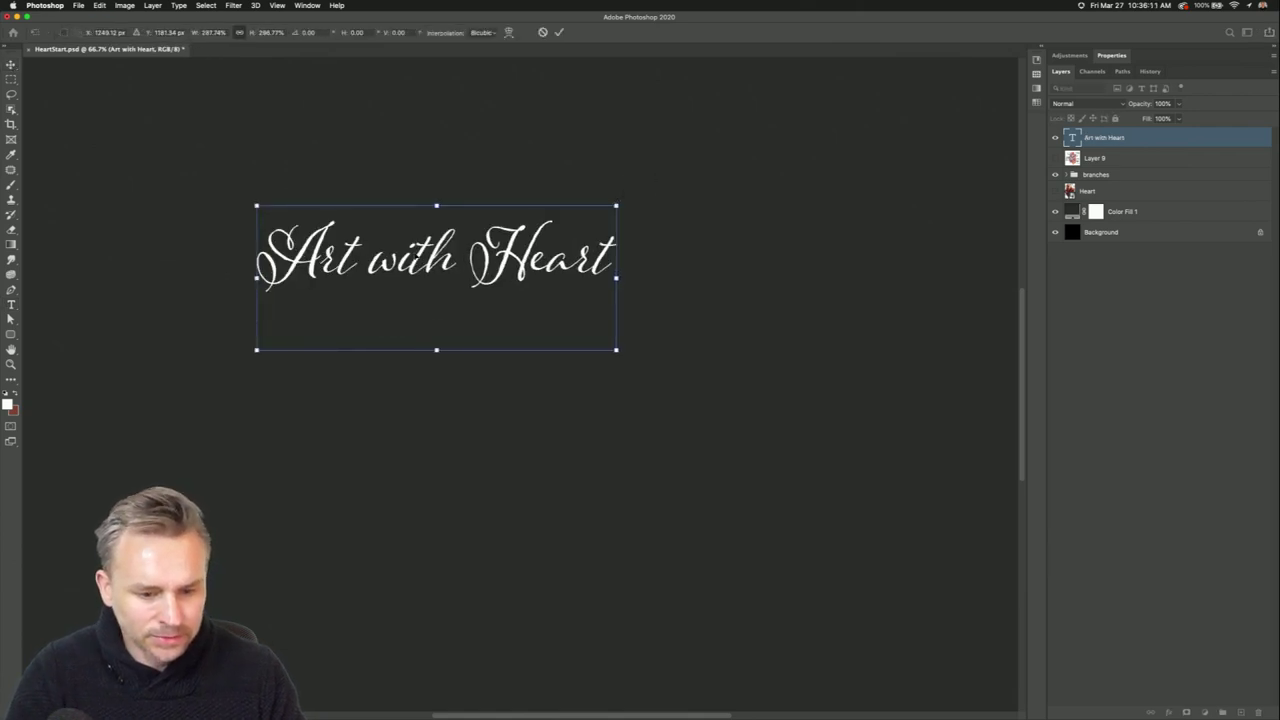
key("Return")
left_click_drag(451, 226, 337, 183)
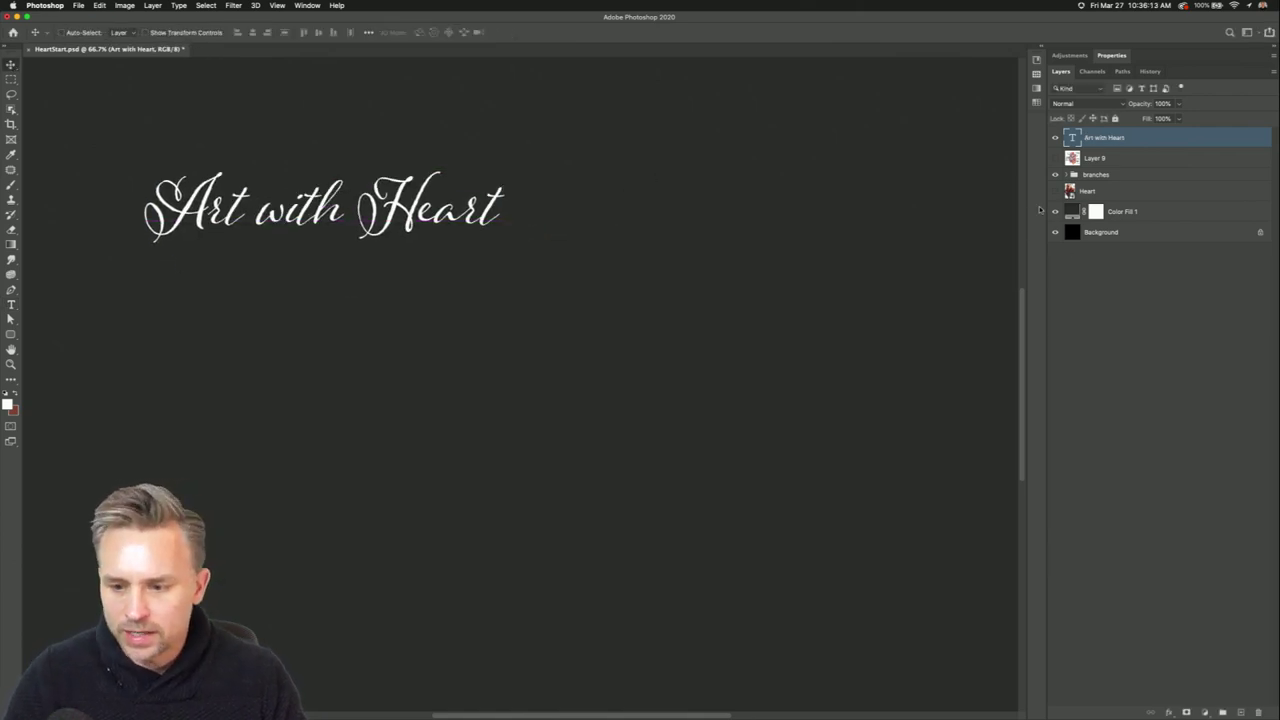
left_click(1055, 191)
left_click(1086, 191)
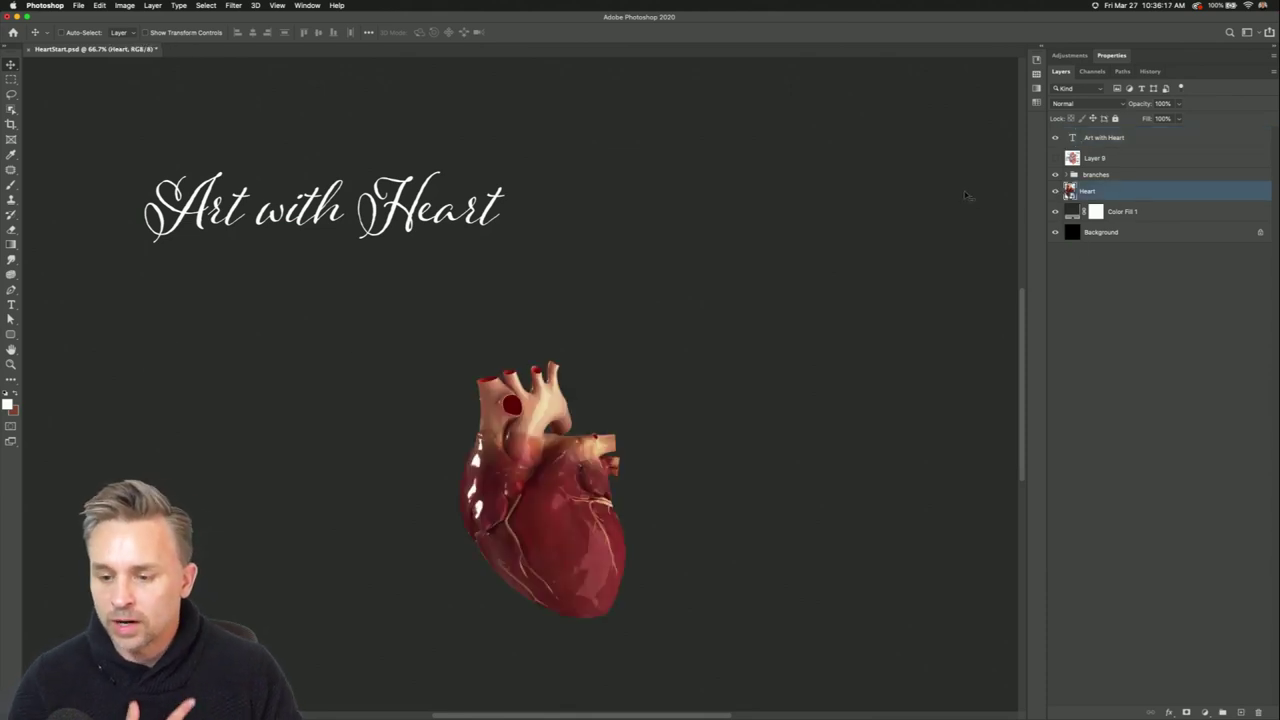
Open a Finder window and navigate to the Desktop's Art folder.
mouse_move(700, 718)
left_click(309, 702)
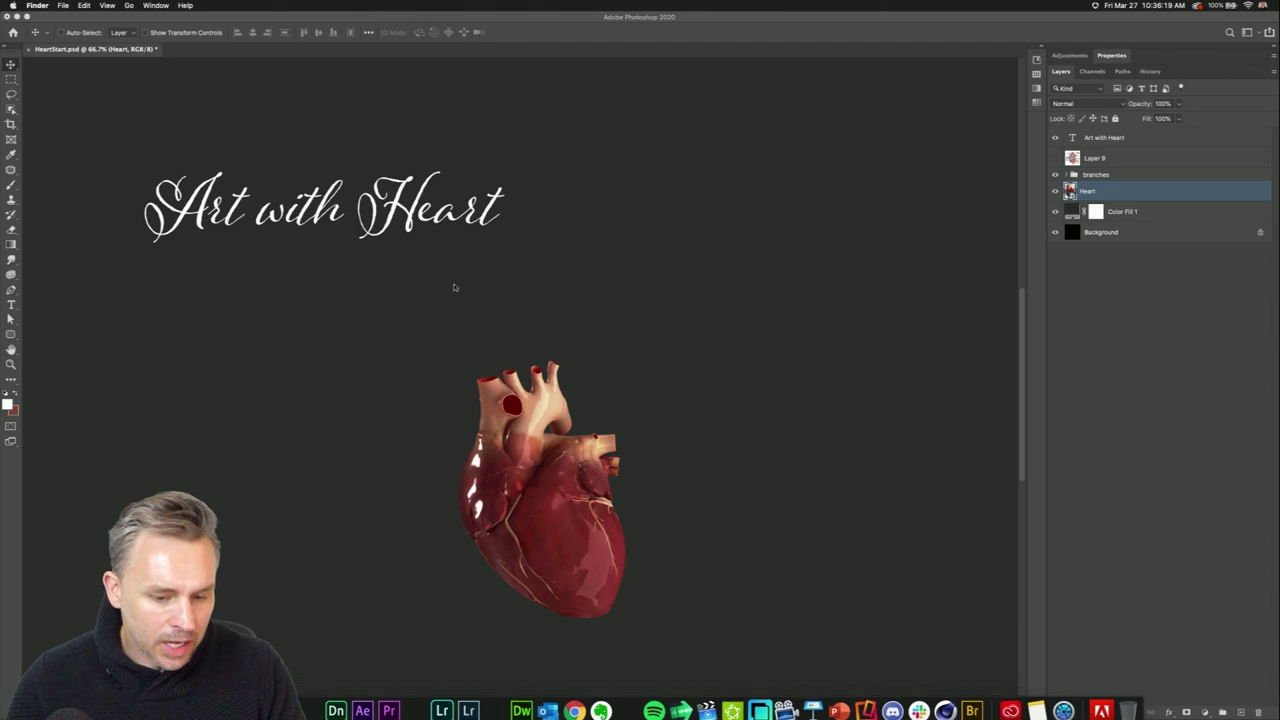
left_click_drag(397, 300, 675, 161)
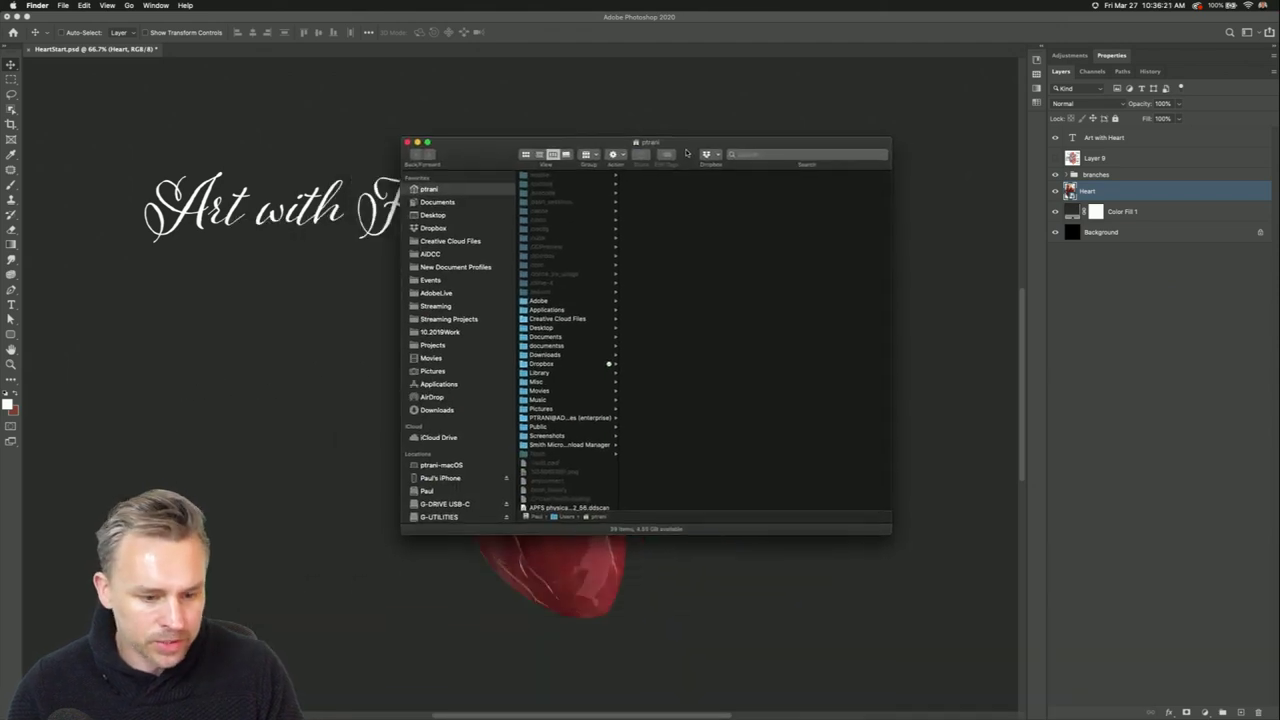
left_click(478, 212)
left_click(551, 184)
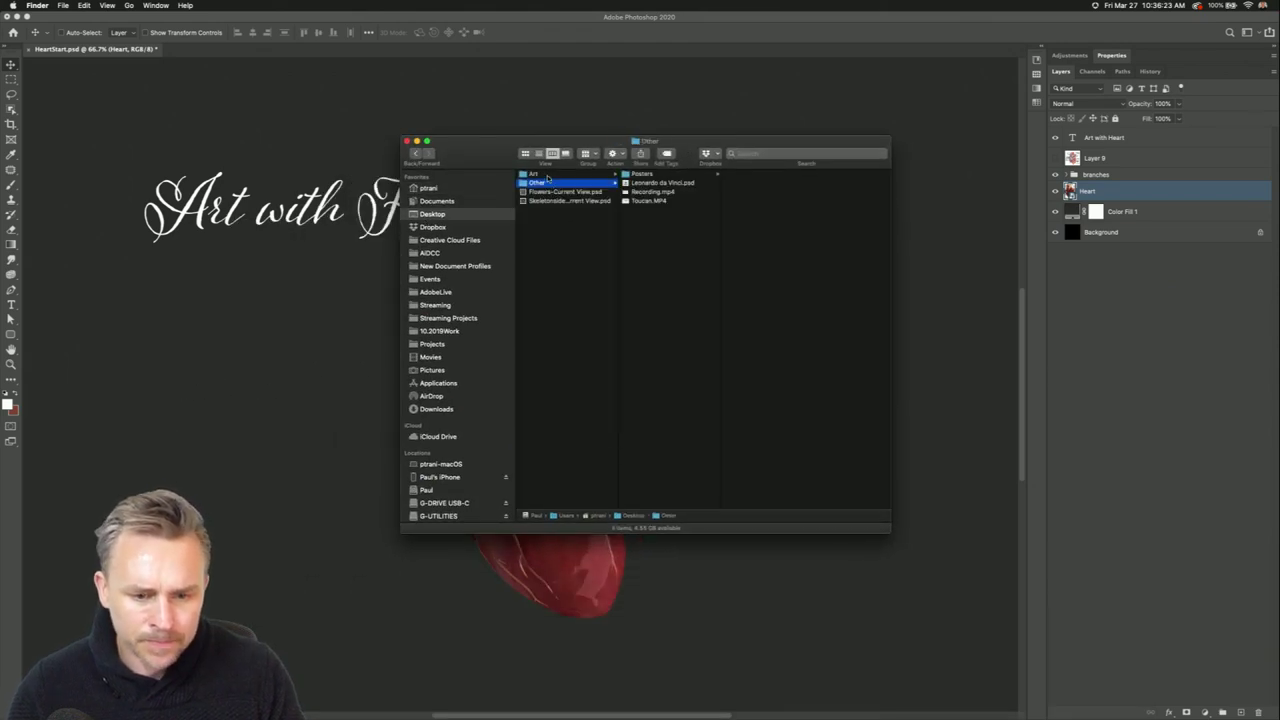
left_click(550, 176)
Preview Heart2.psd and ribcage2-Current View2.psd, then open ribcageAngle-Current View.psd in Photoshop.
left_click(642, 210)
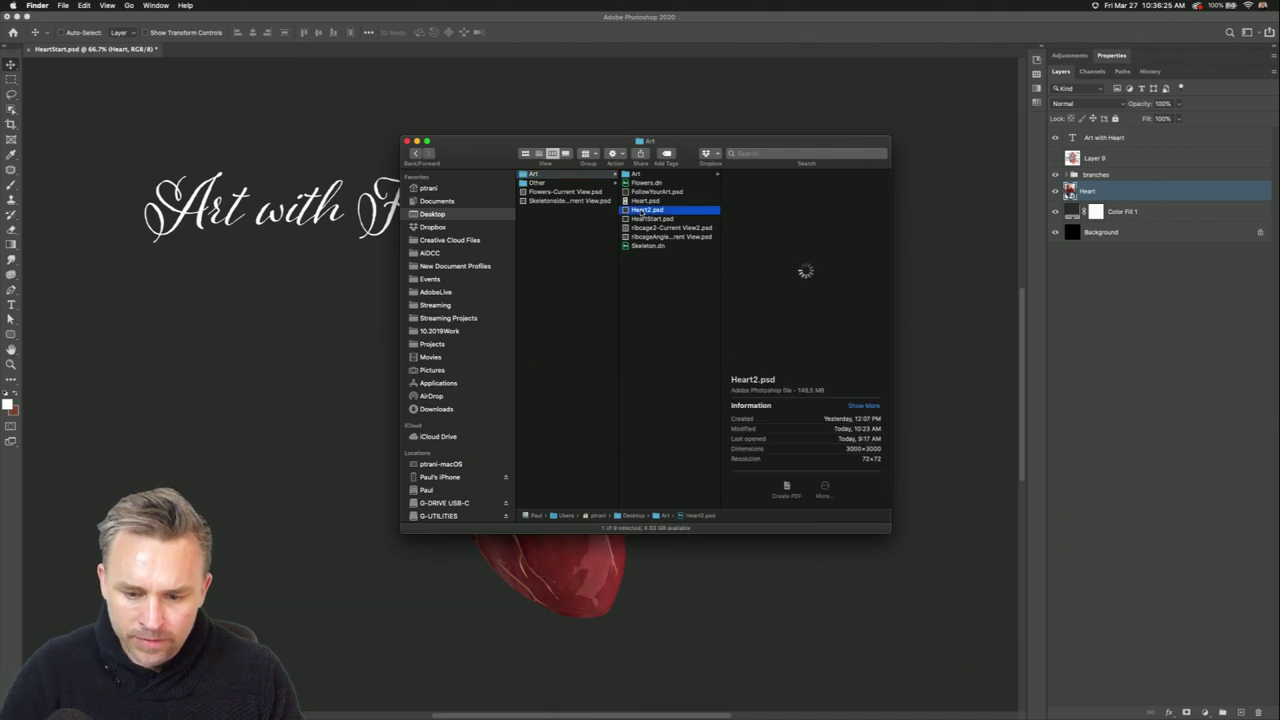
left_click_drag(685, 148, 931, 206)
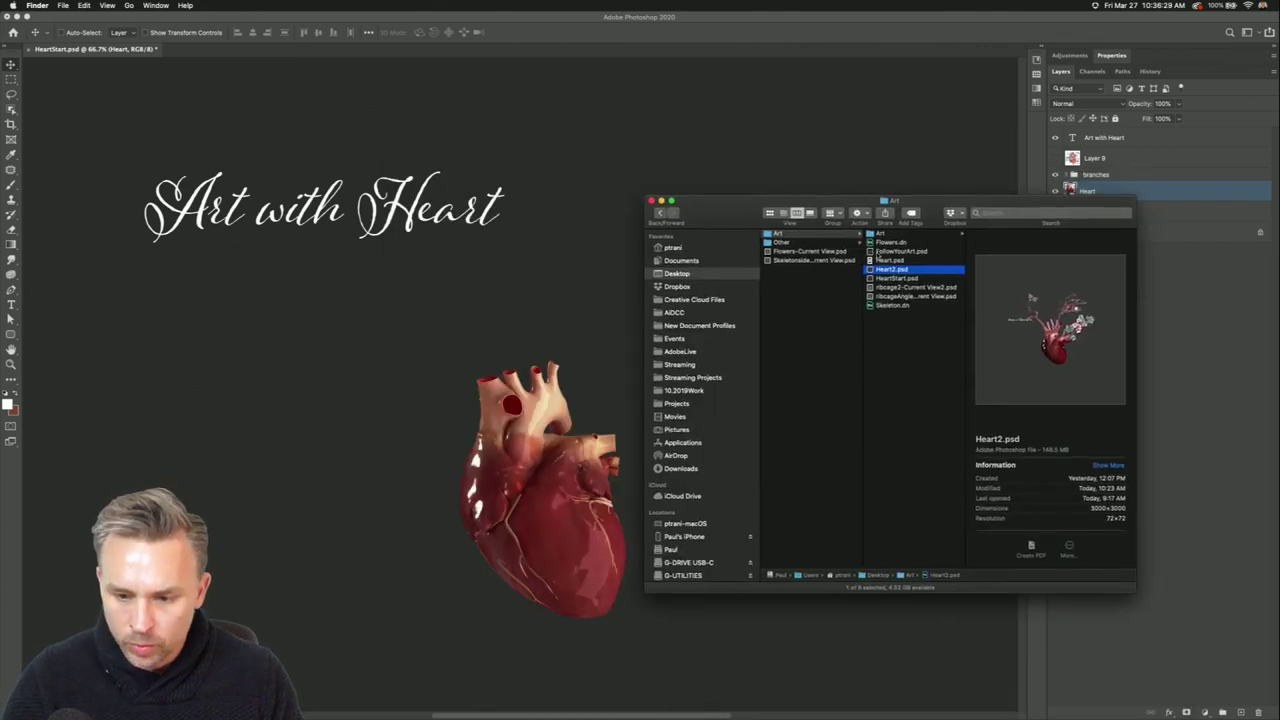
left_click(876, 289)
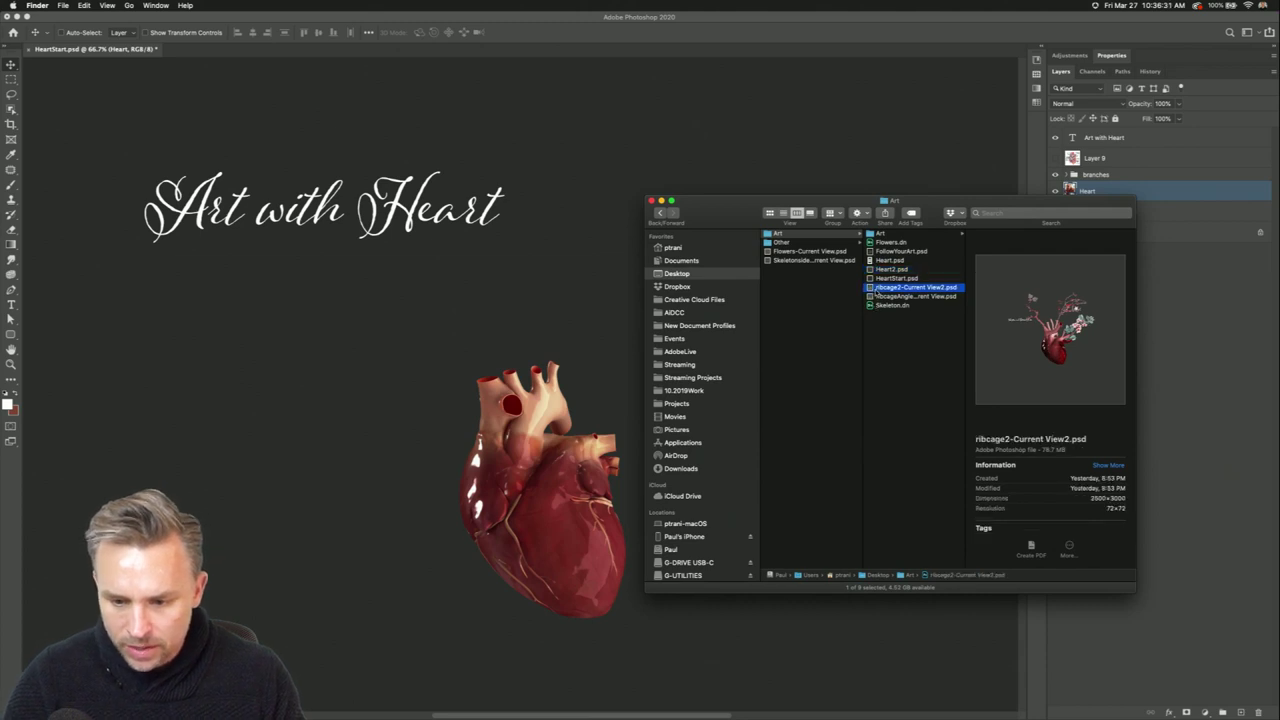
left_click(882, 296)
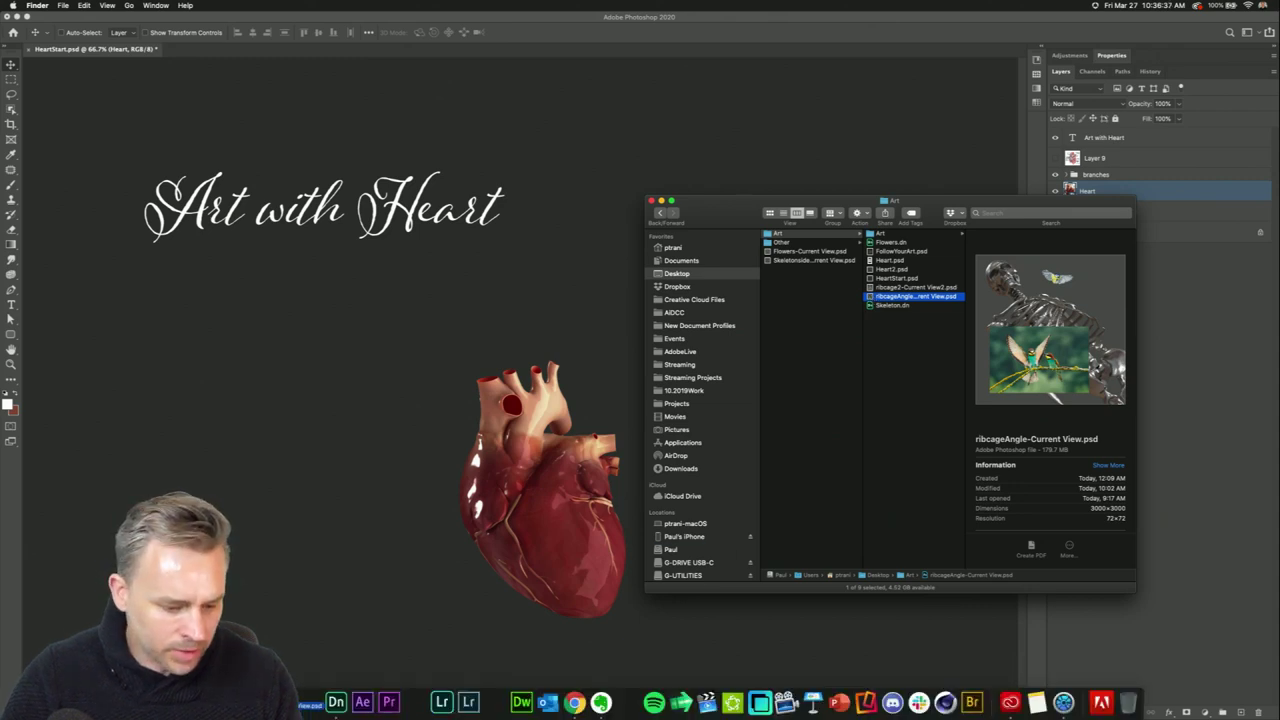
left_click(312, 707)
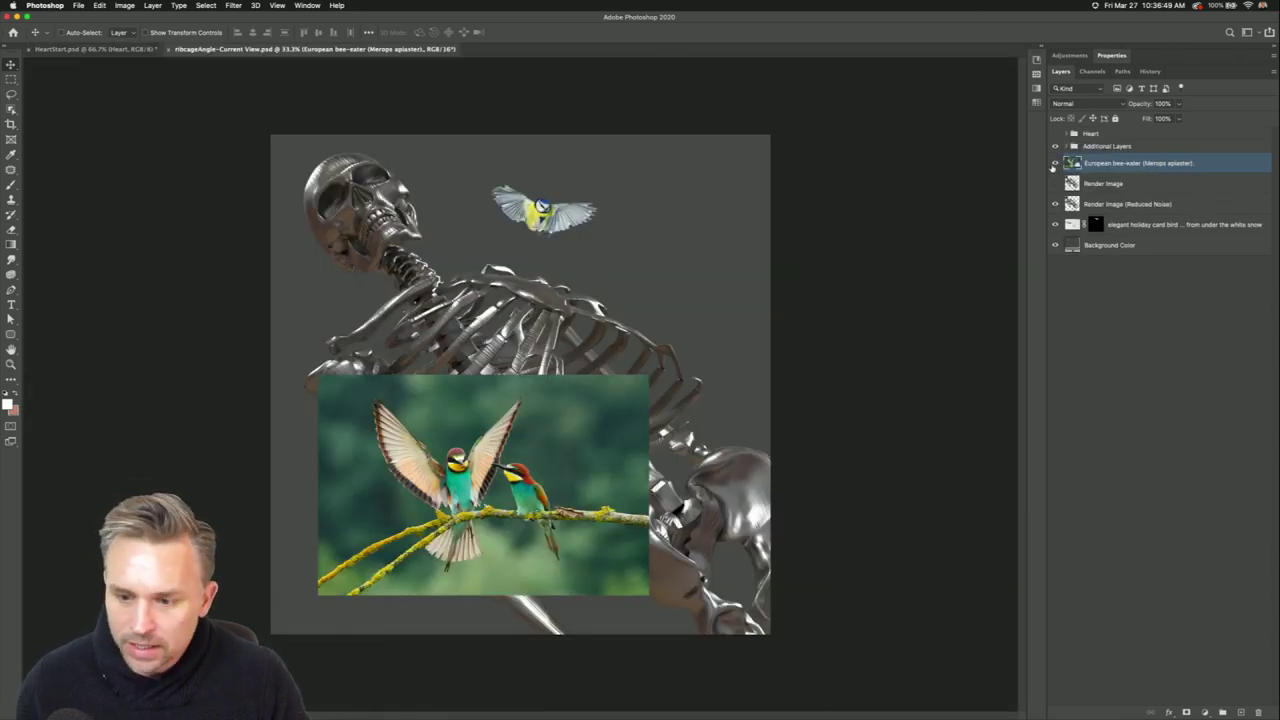
Hide the bee-eater layer, select and zoom into the Render Image (Reduced Noise) layer, then switch to Dimension.
left_click(1054, 163)
left_click(1117, 205)
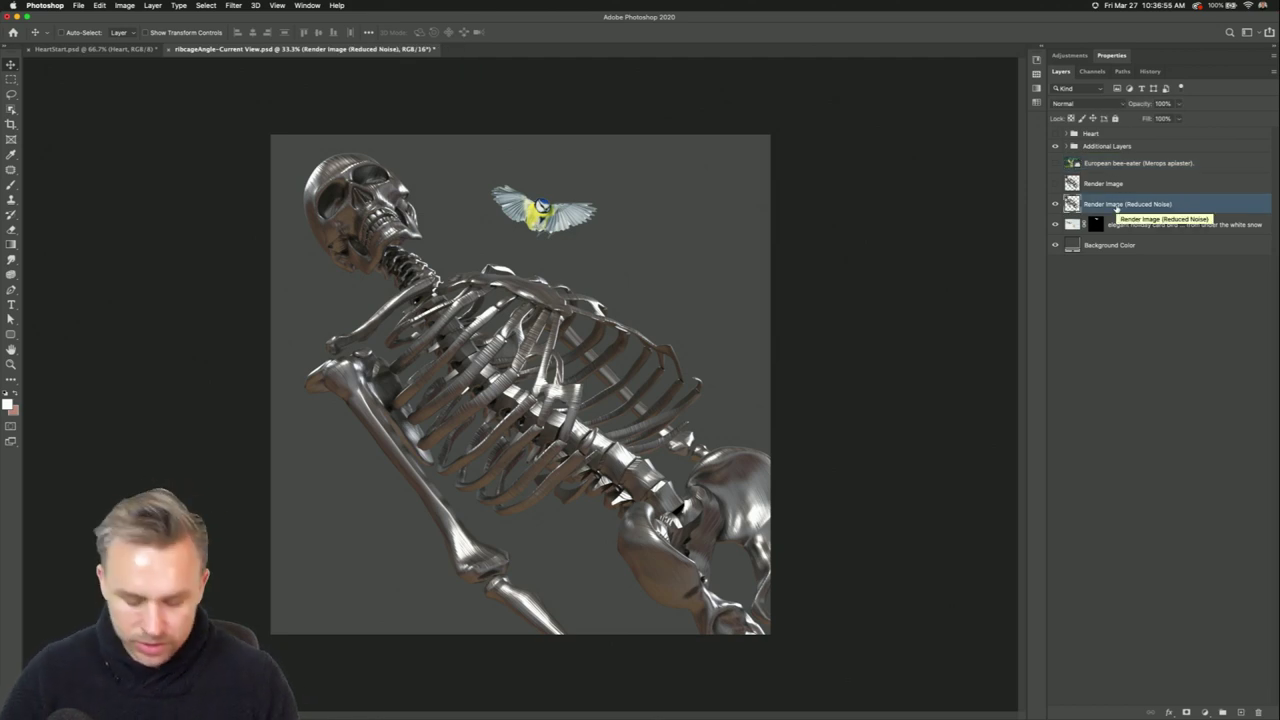
key("super+plus")
key("super+plus")
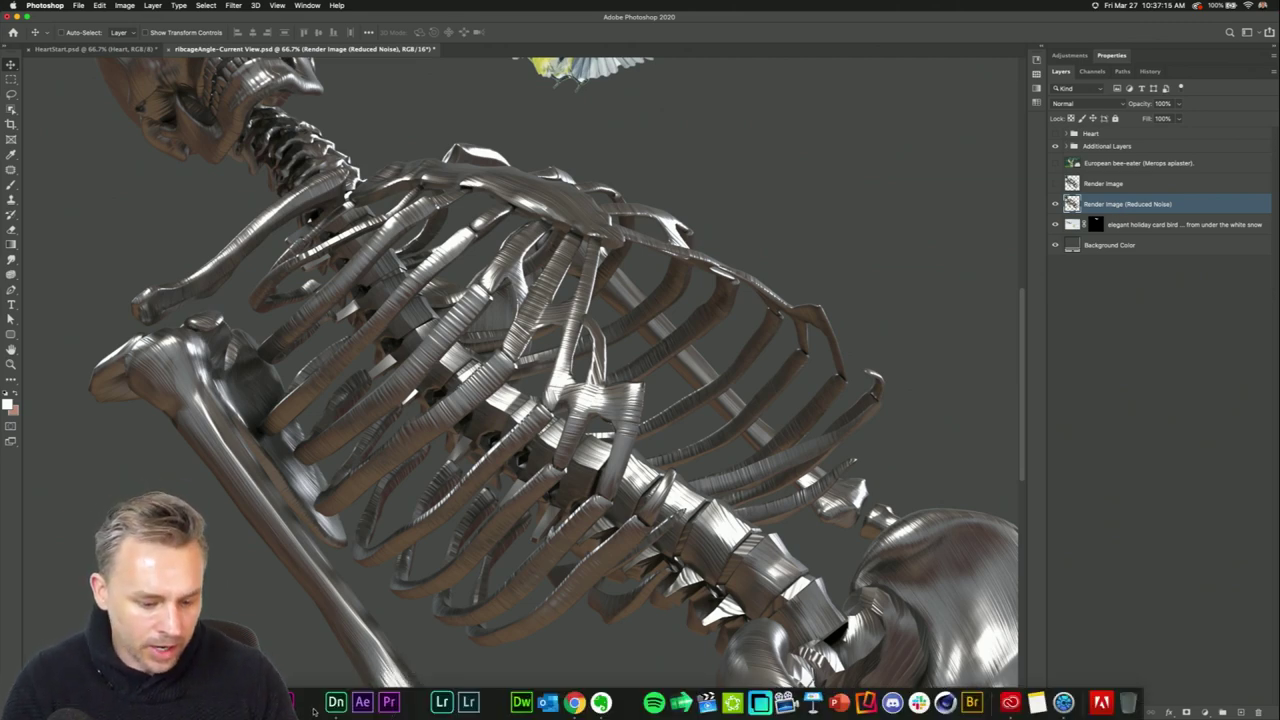
left_click(336, 702)
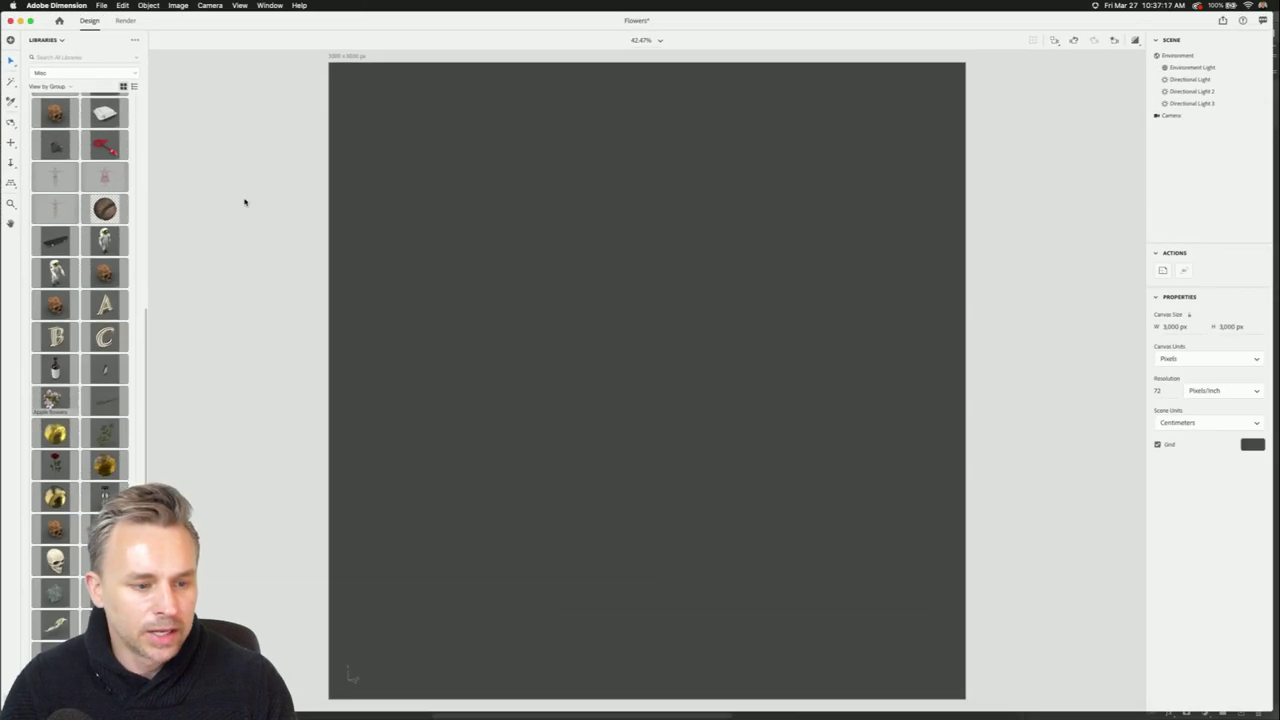
Open the recent Skeleton.dn document, discarding unsaved changes to the Flowers scene.
scroll(120, 214, "up", 10)
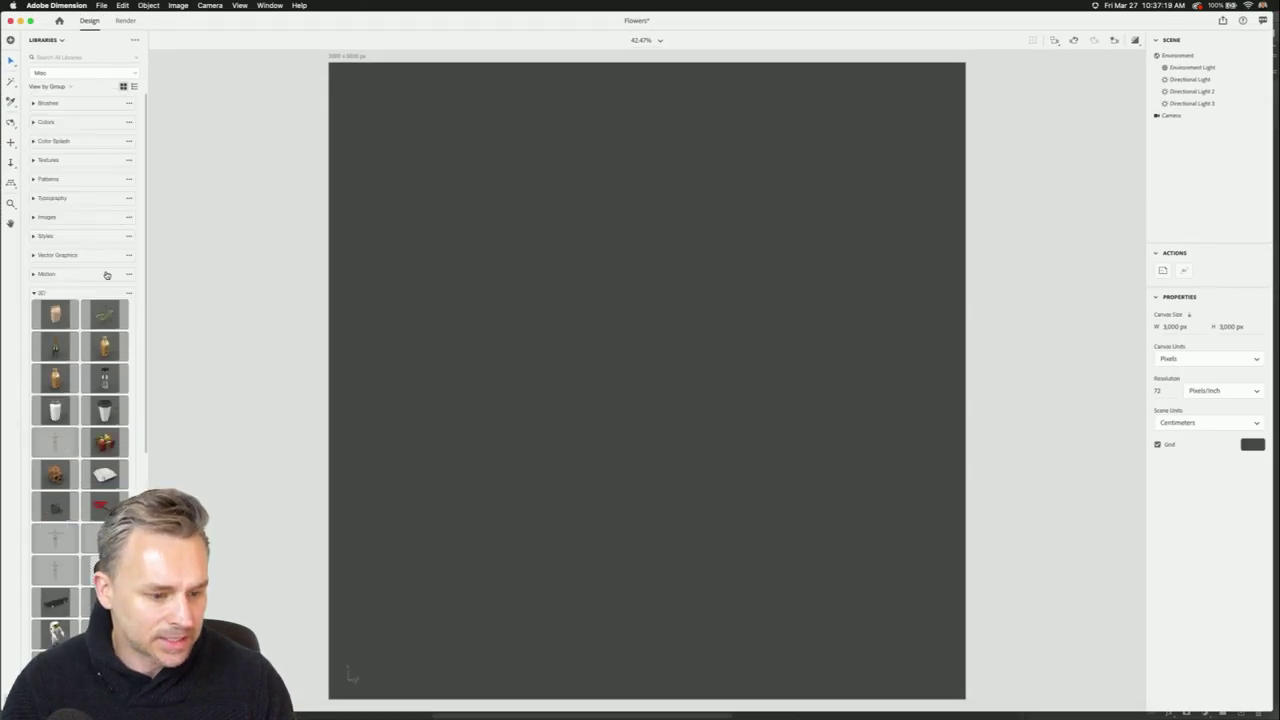
left_click(97, 5)
mouse_move(150, 46)
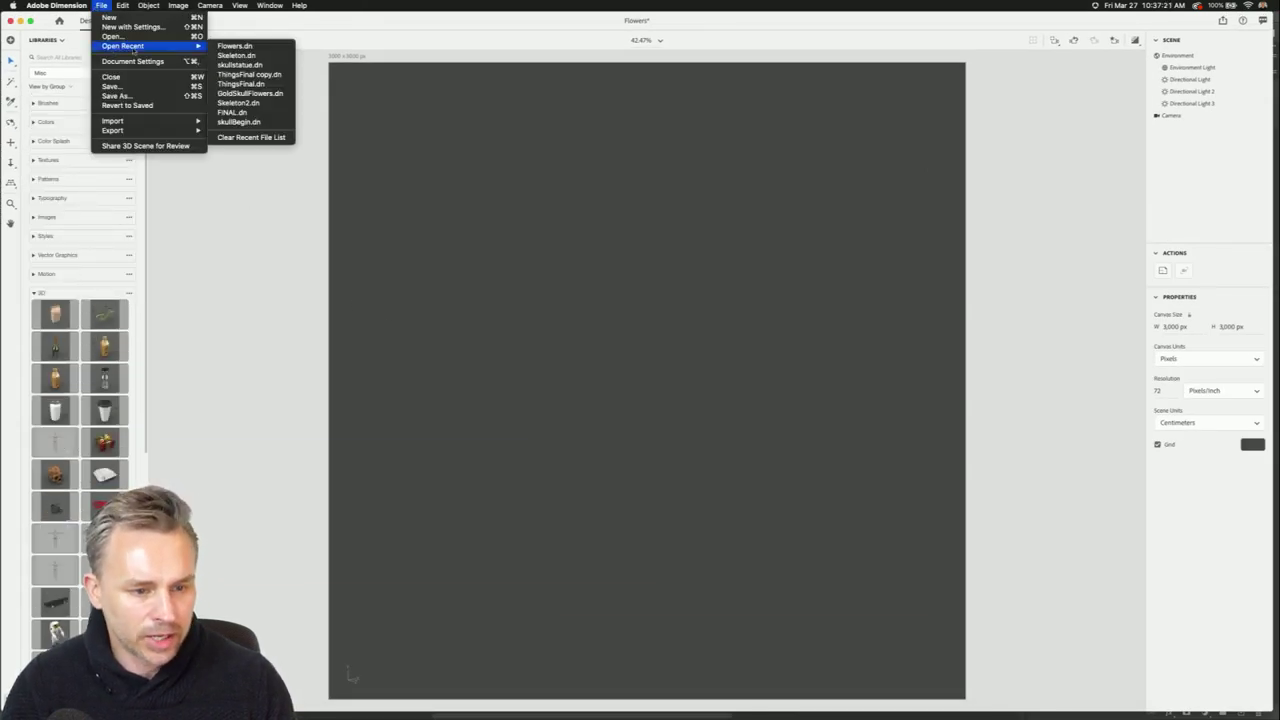
left_click(240, 56)
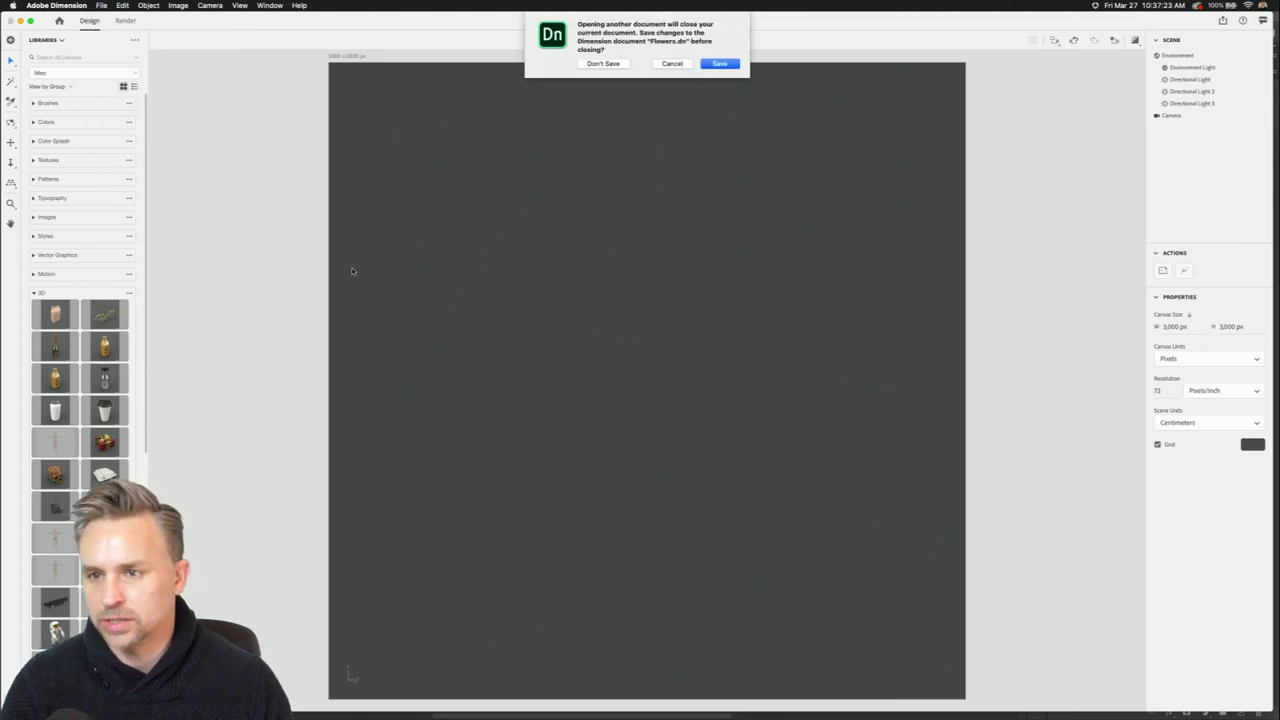
left_click(590, 64)
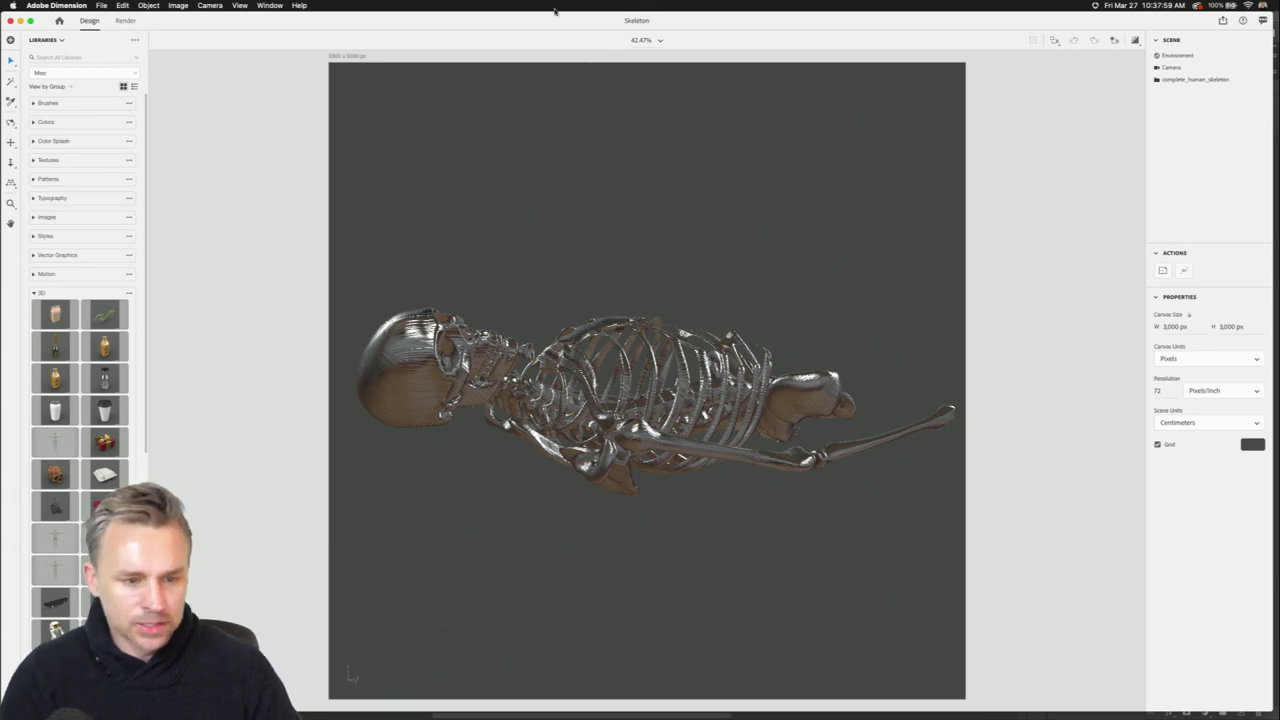
Orbit the camera around the skeleton until the ribcage faces the viewer, and show the Render settings.
left_click(10, 123)
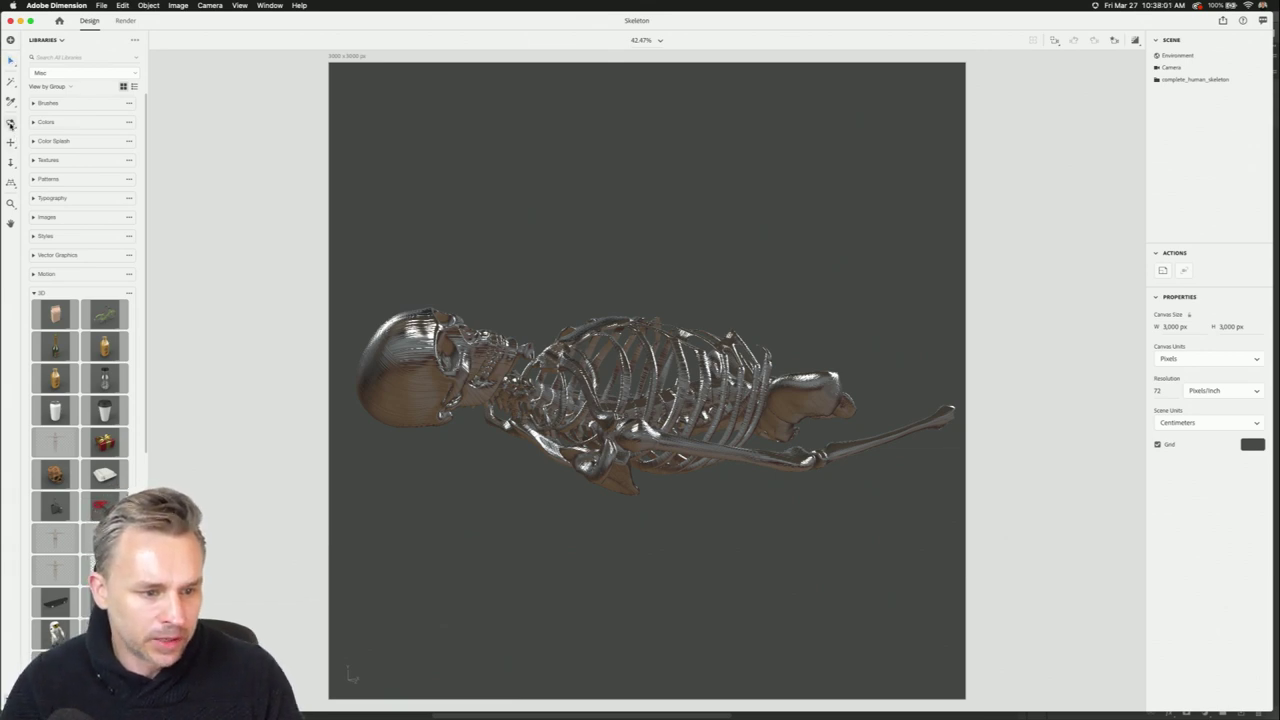
left_click_drag(670, 369, 714, 356)
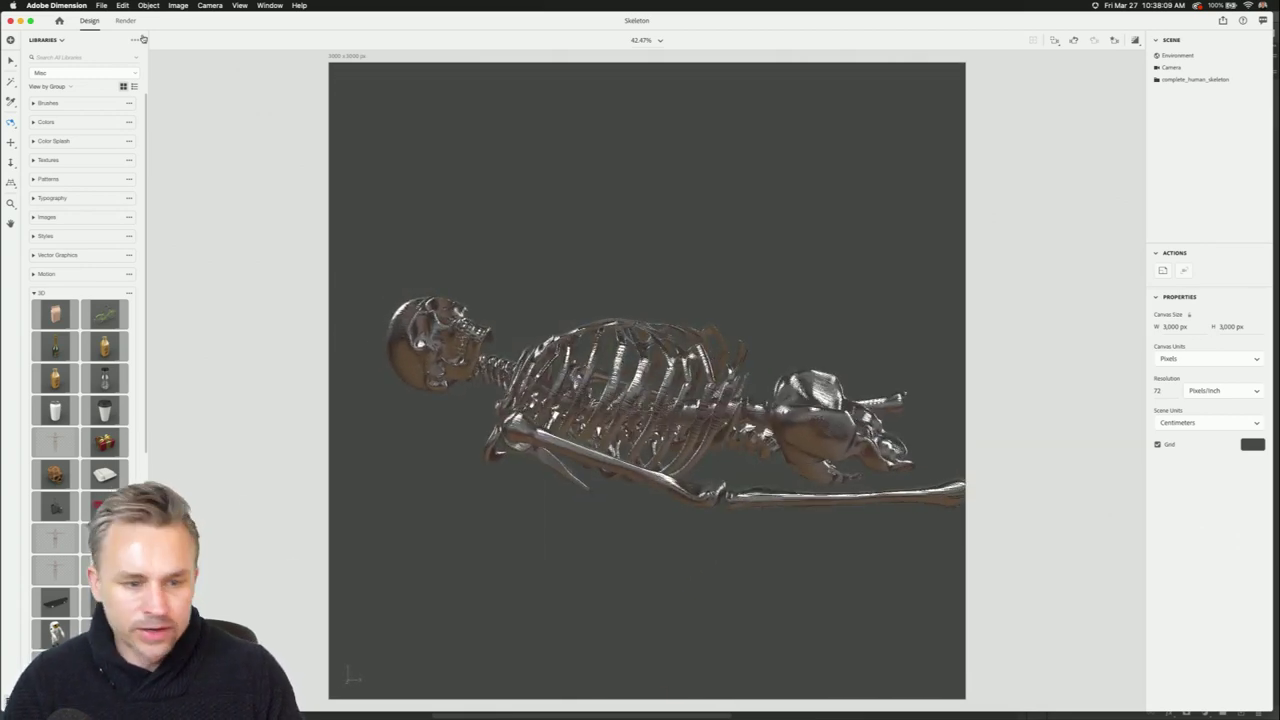
left_click_drag(691, 345, 835, 349)
left_click_drag(591, 351, 640, 356)
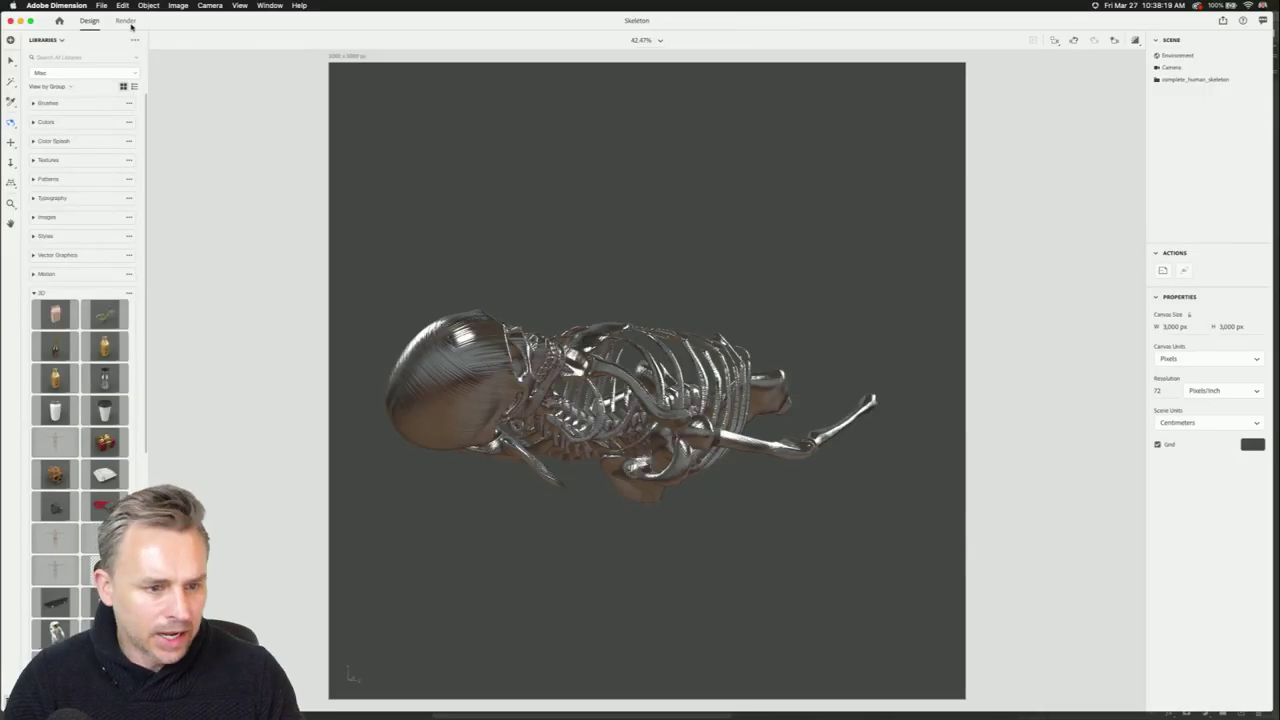
left_click(125, 21)
Rename the export to 'ribcage2' and start a Medium-quality PSD cloud render, saving the document first.
double_click(1196, 128)
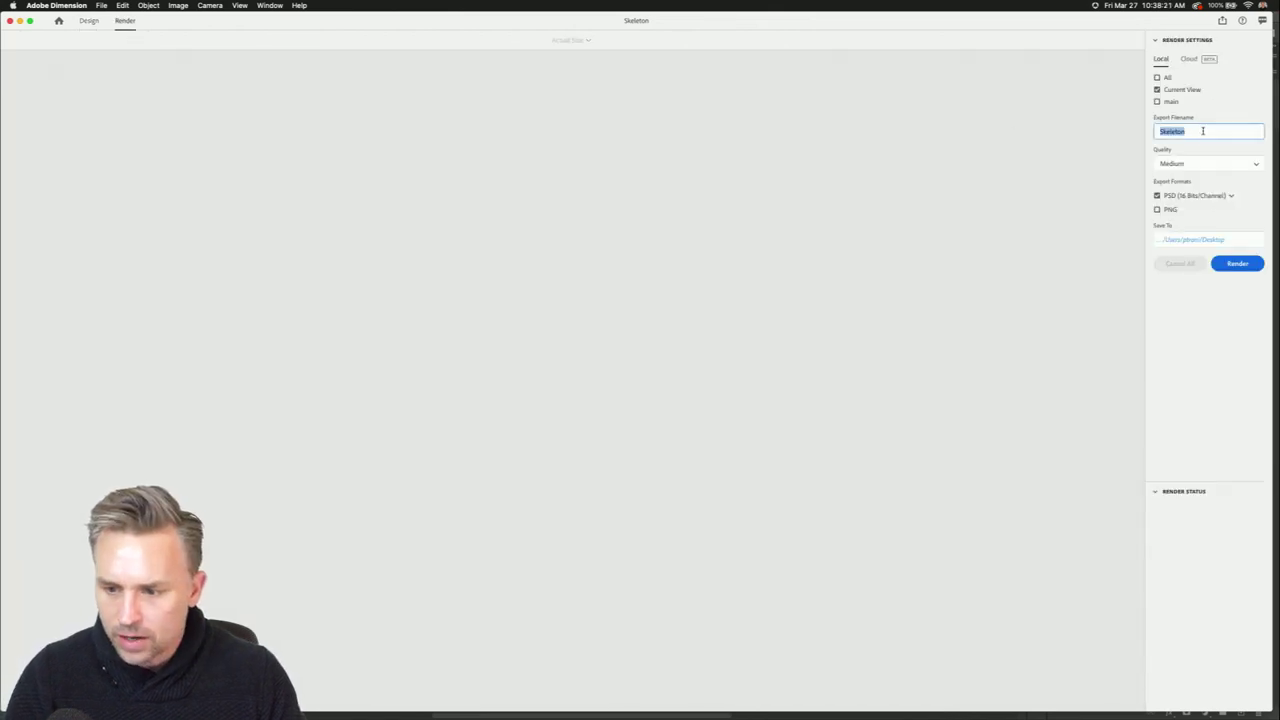
key("BackSpace")
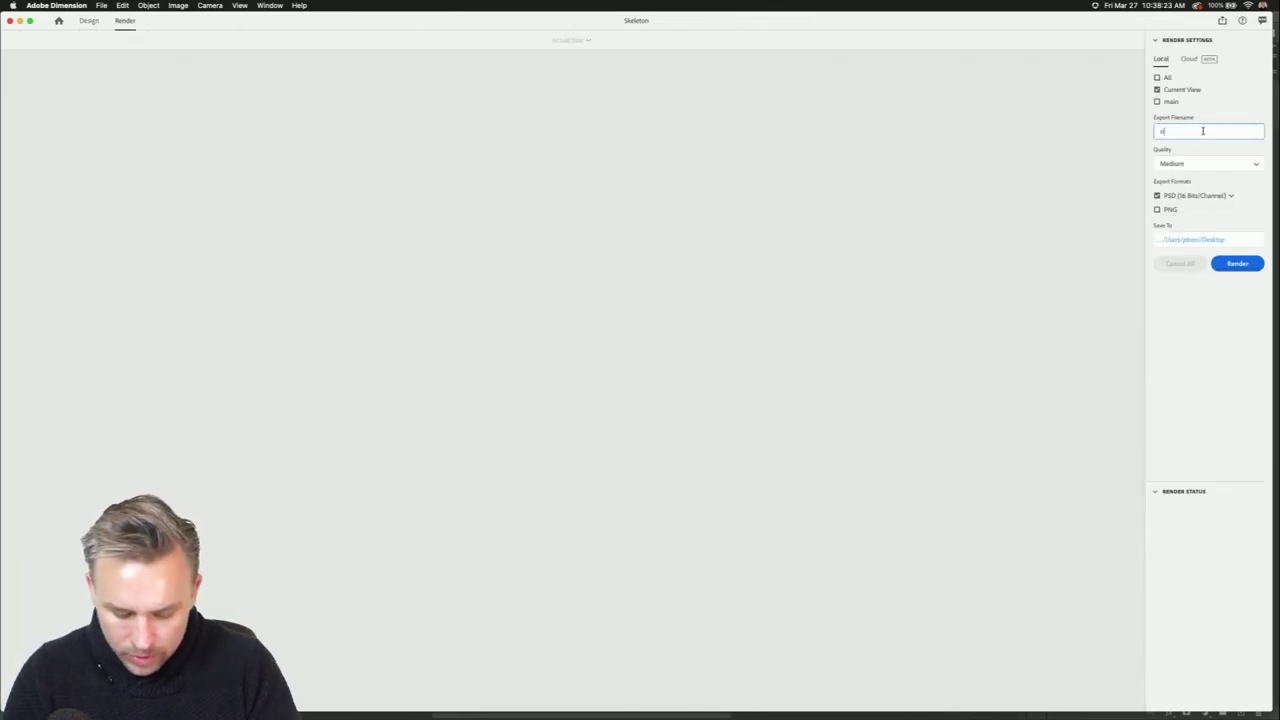
type("ribcage")
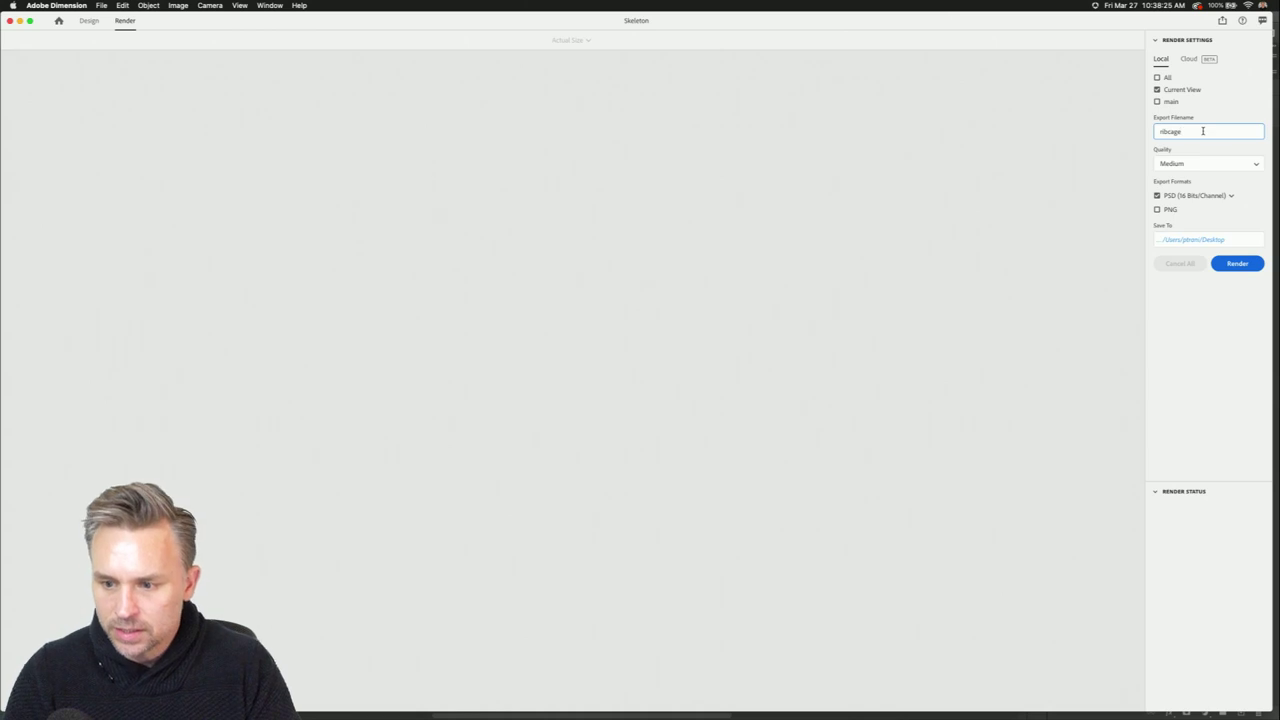
type("2")
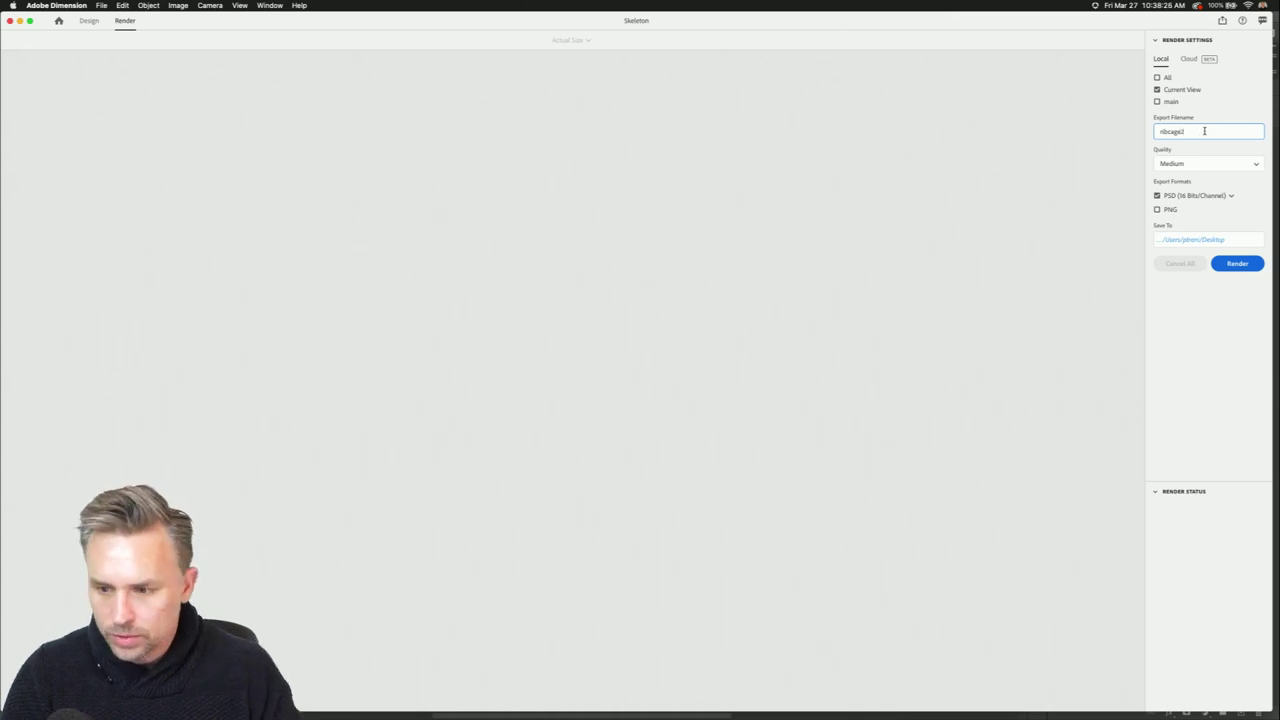
left_click(1187, 60)
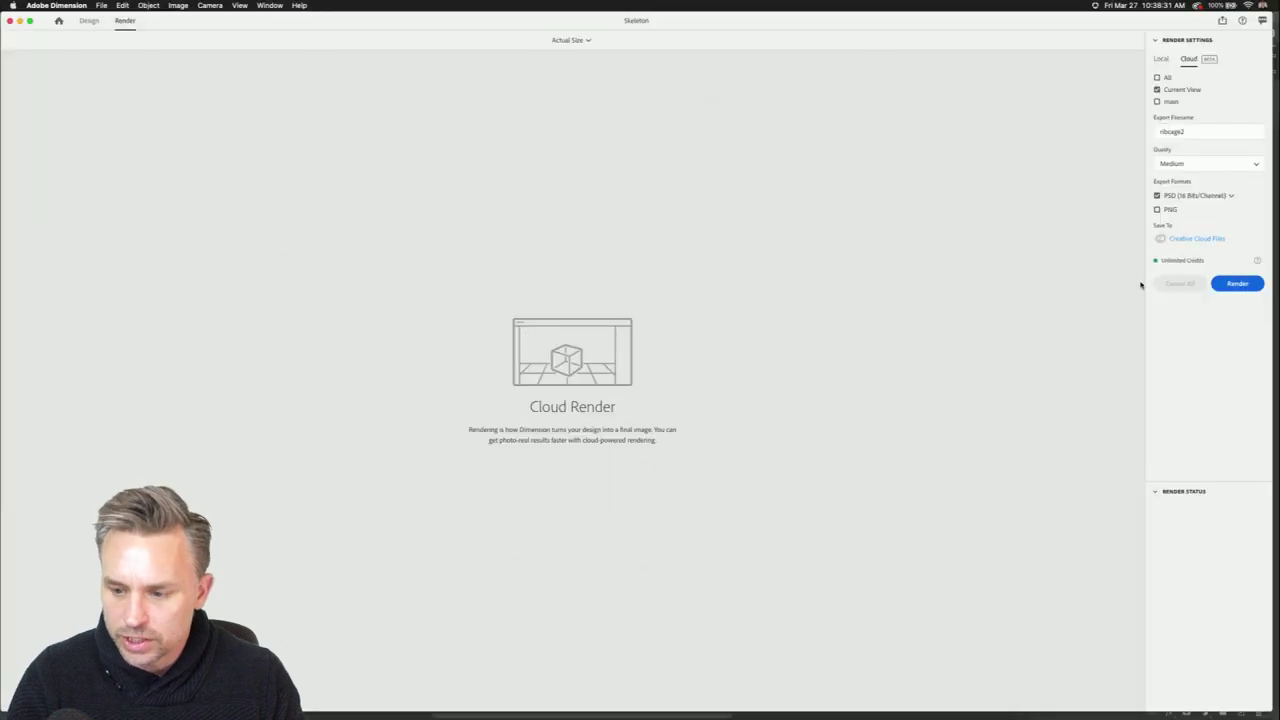
left_click(1232, 284)
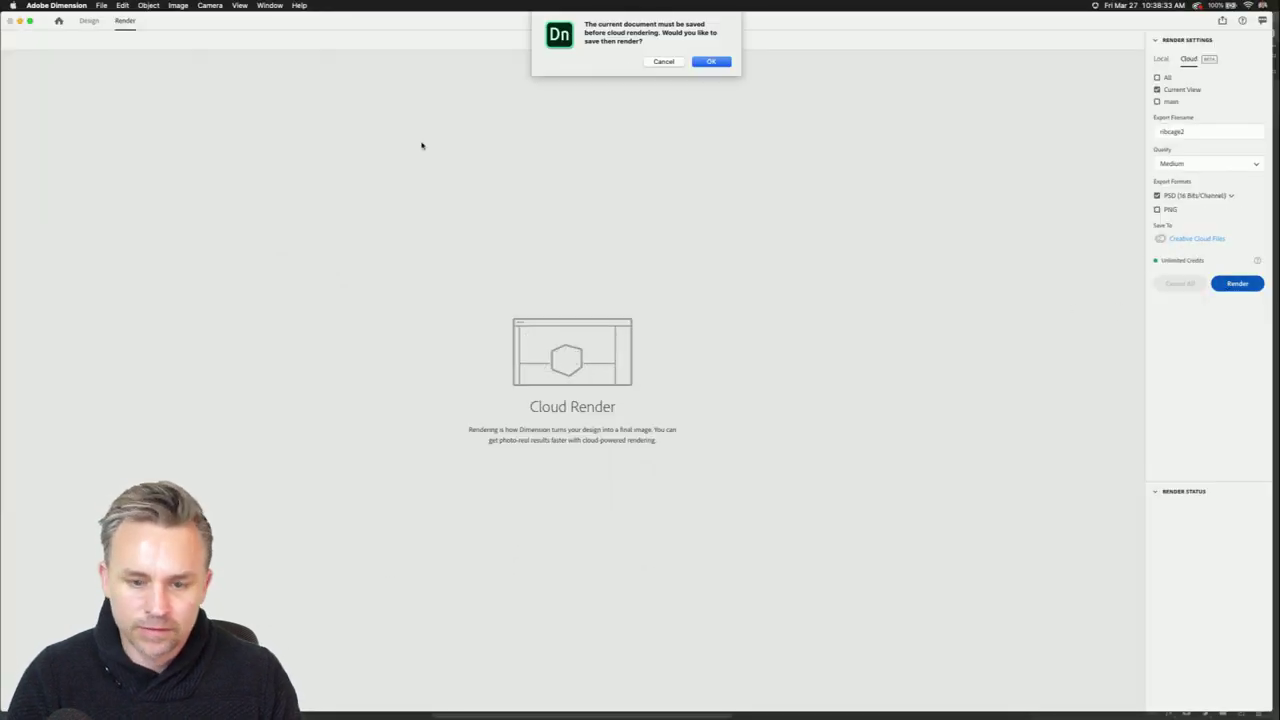
left_click(702, 62)
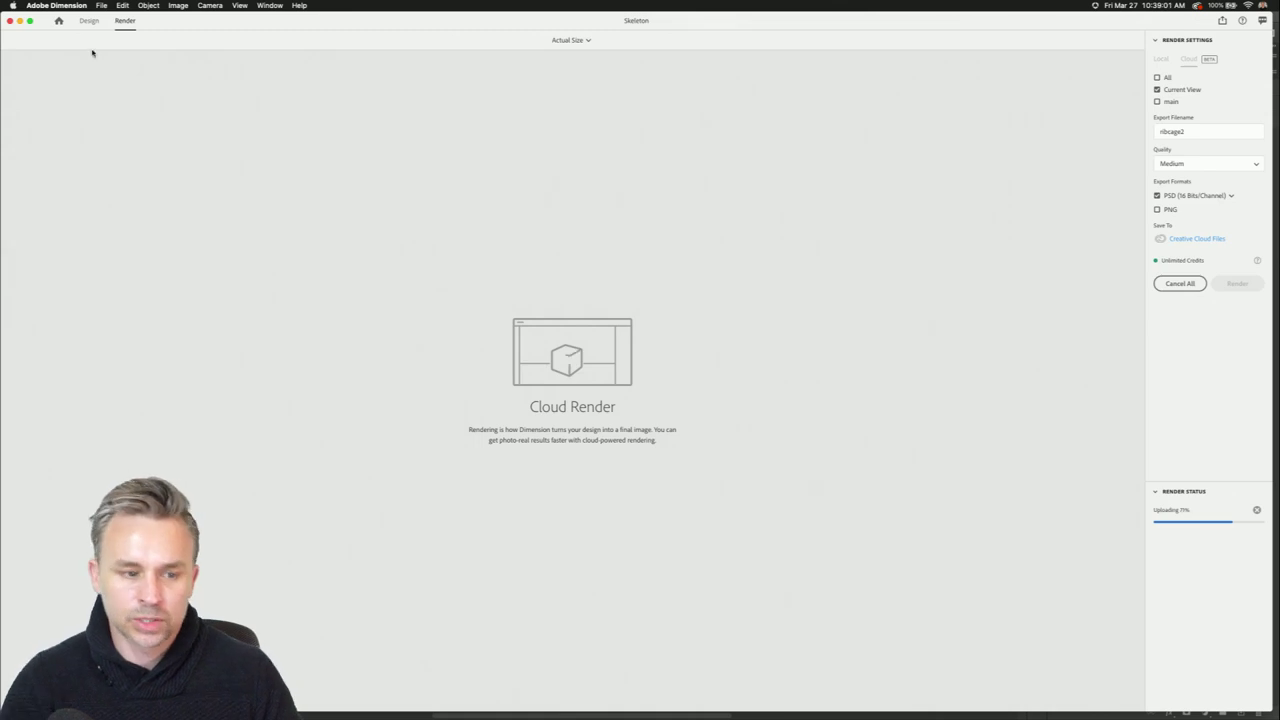
Bring Chrome forward and load the Rijksmuseum Caravaggio collection page in a new tab.
mouse_move(340, 712)
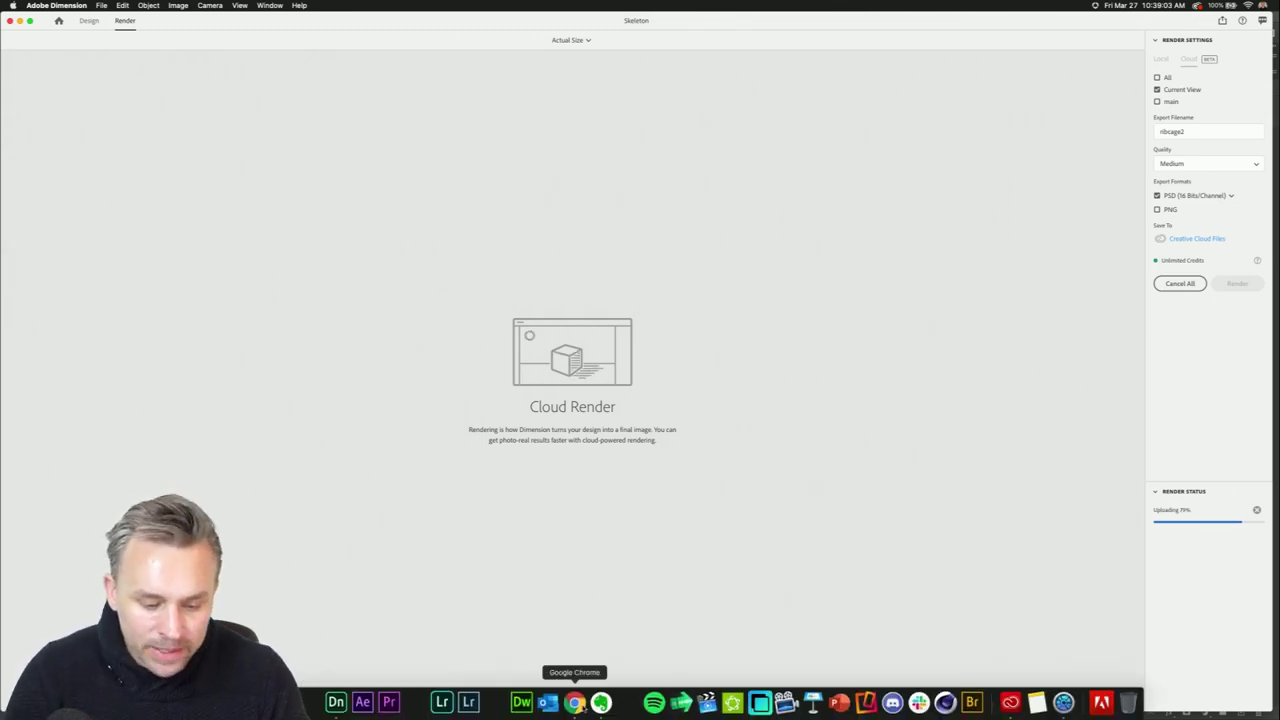
left_click(574, 704)
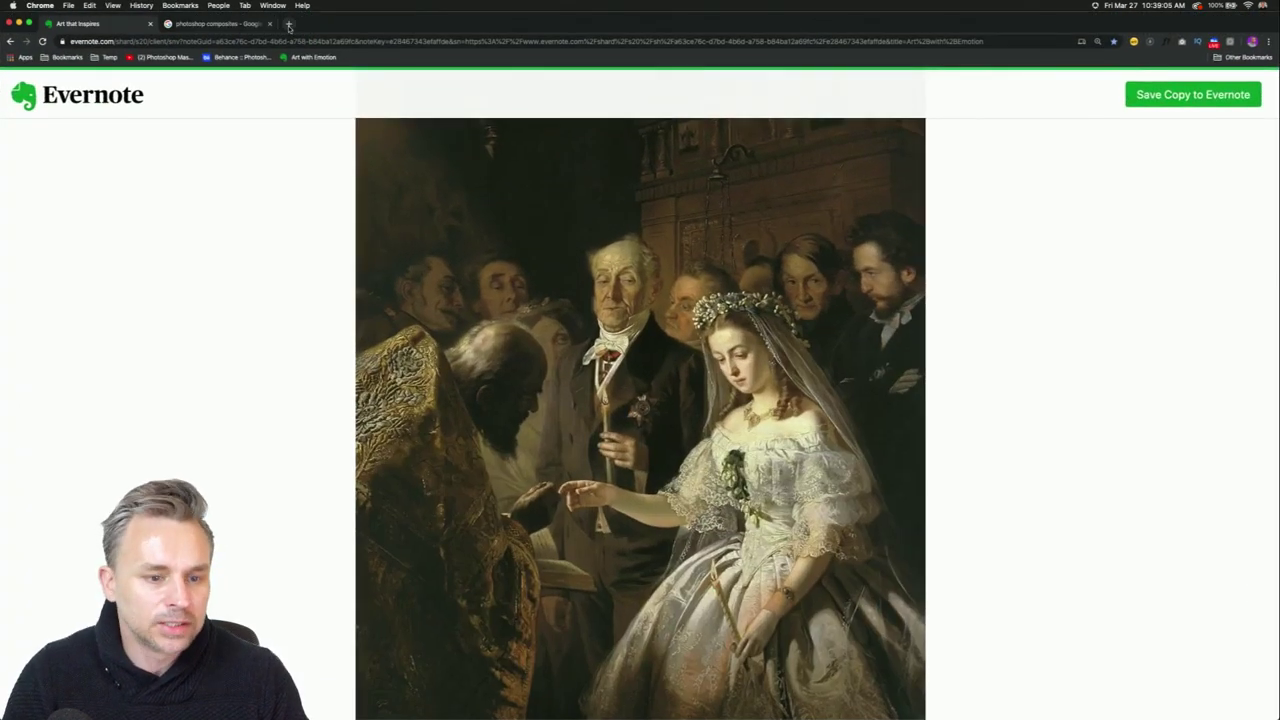
left_click(289, 24)
type("ri")
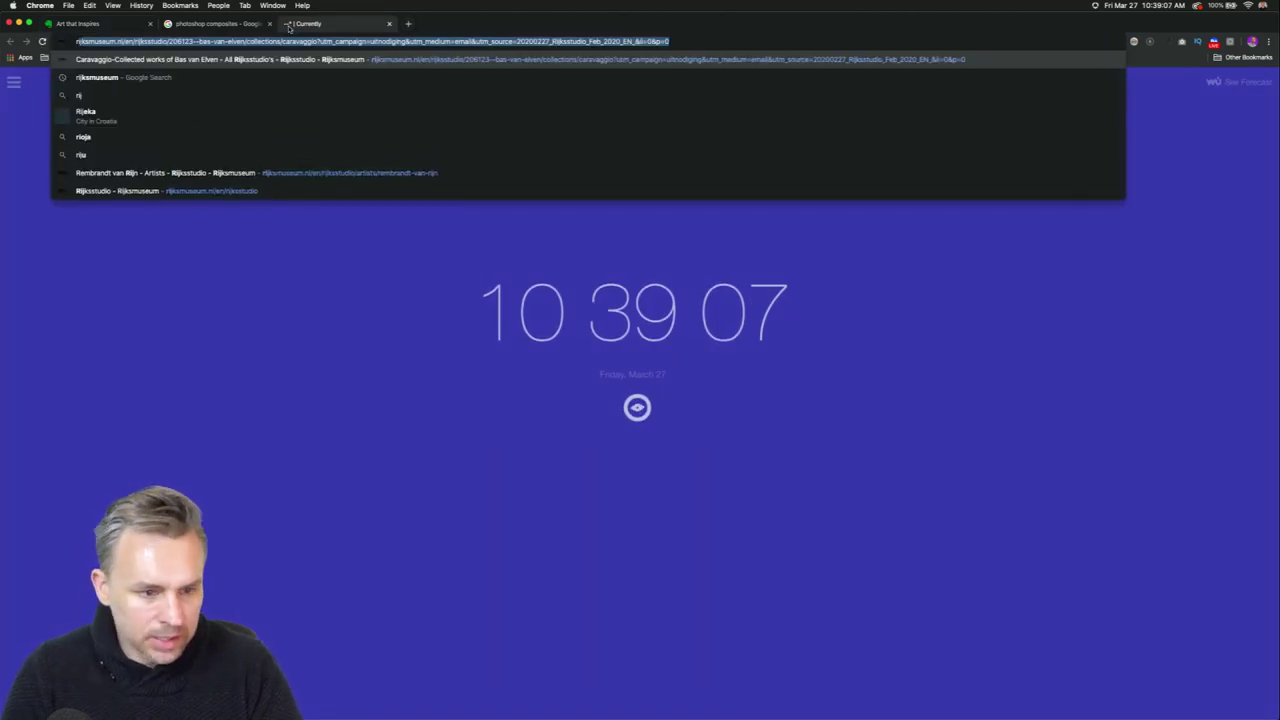
key("Return")
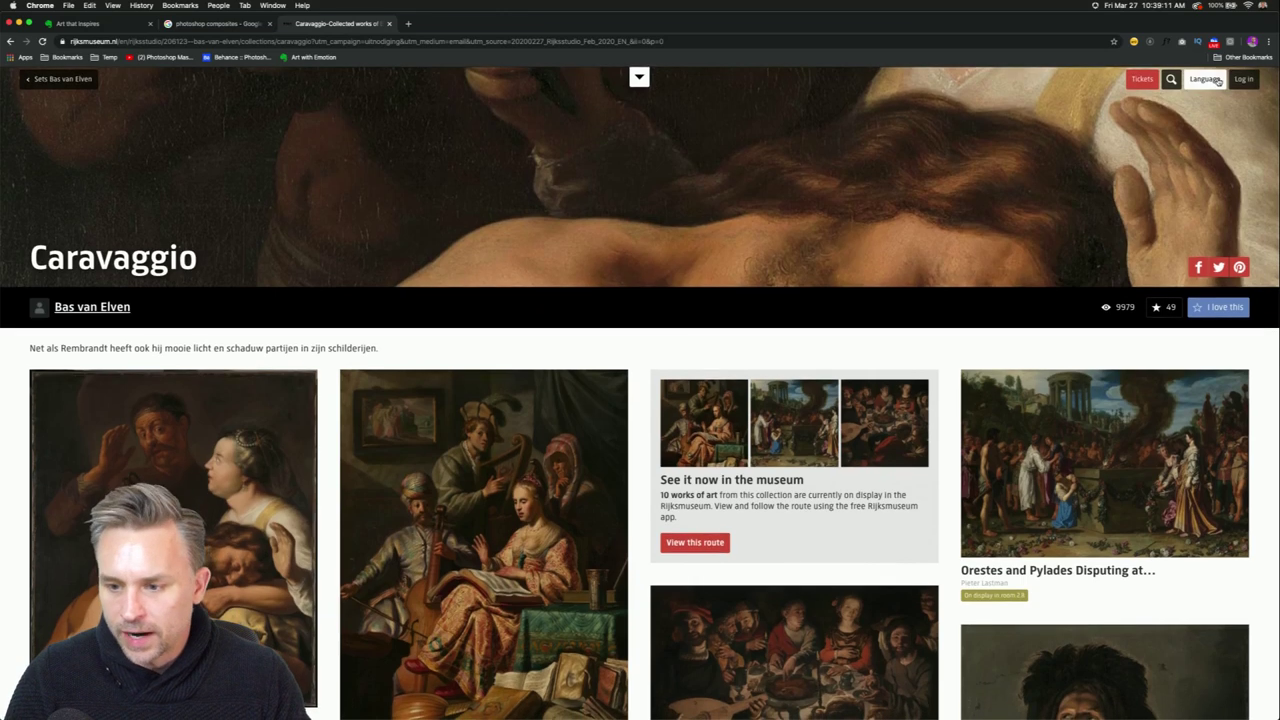
left_click(1172, 82)
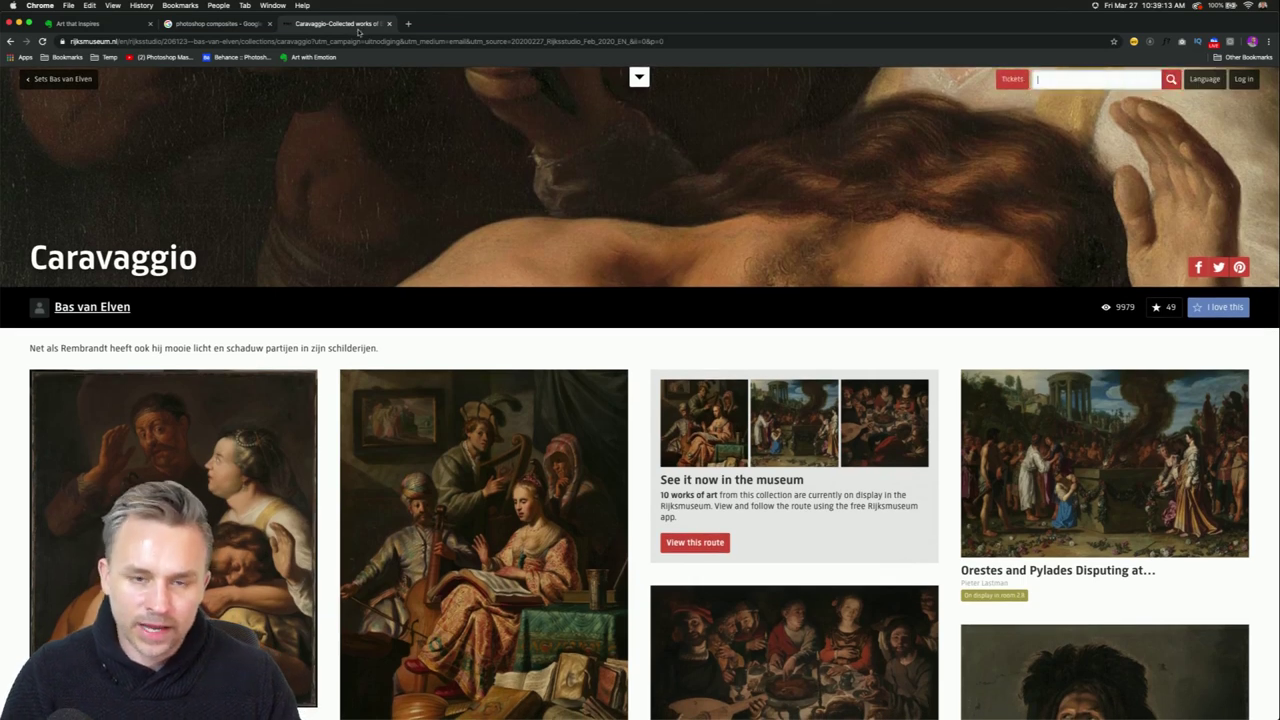
Open the Adobe Stock website in a new browser tab.
left_click(408, 23)
type("ad")
key("BackSpace")
key("BackSpace")
key("BackSpace")
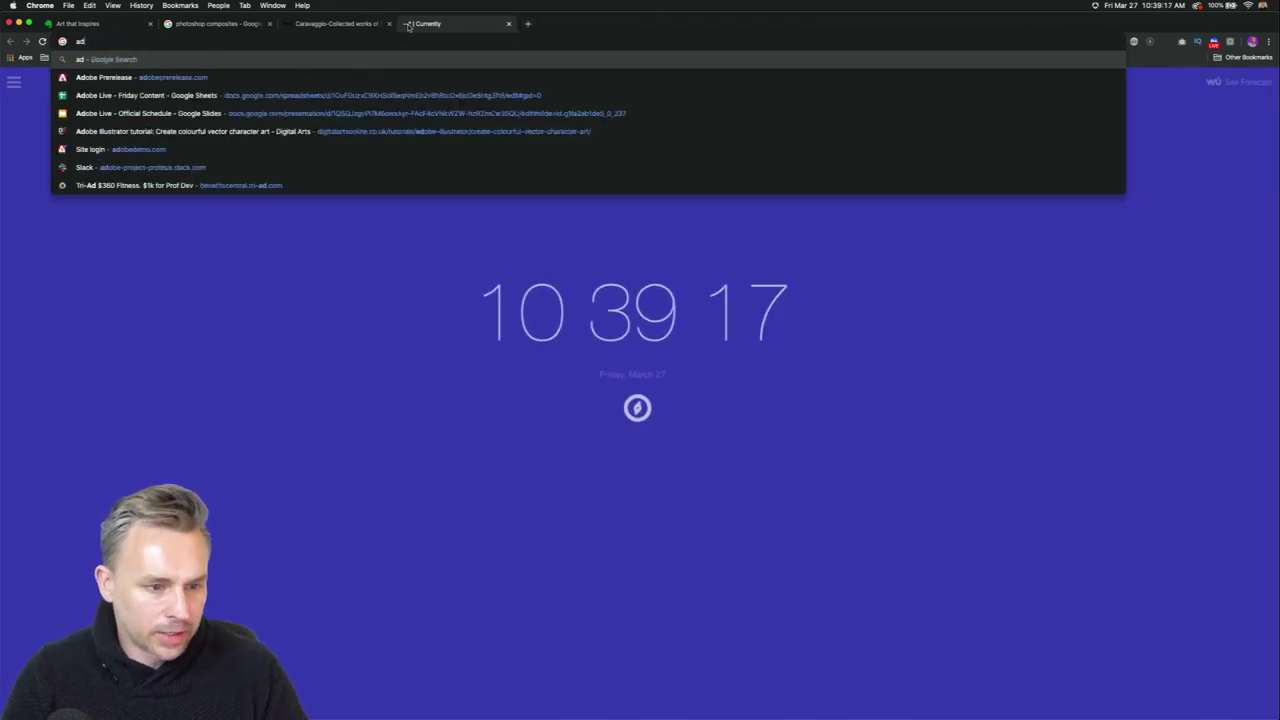
type("stock.adobe.com")
key("Return")
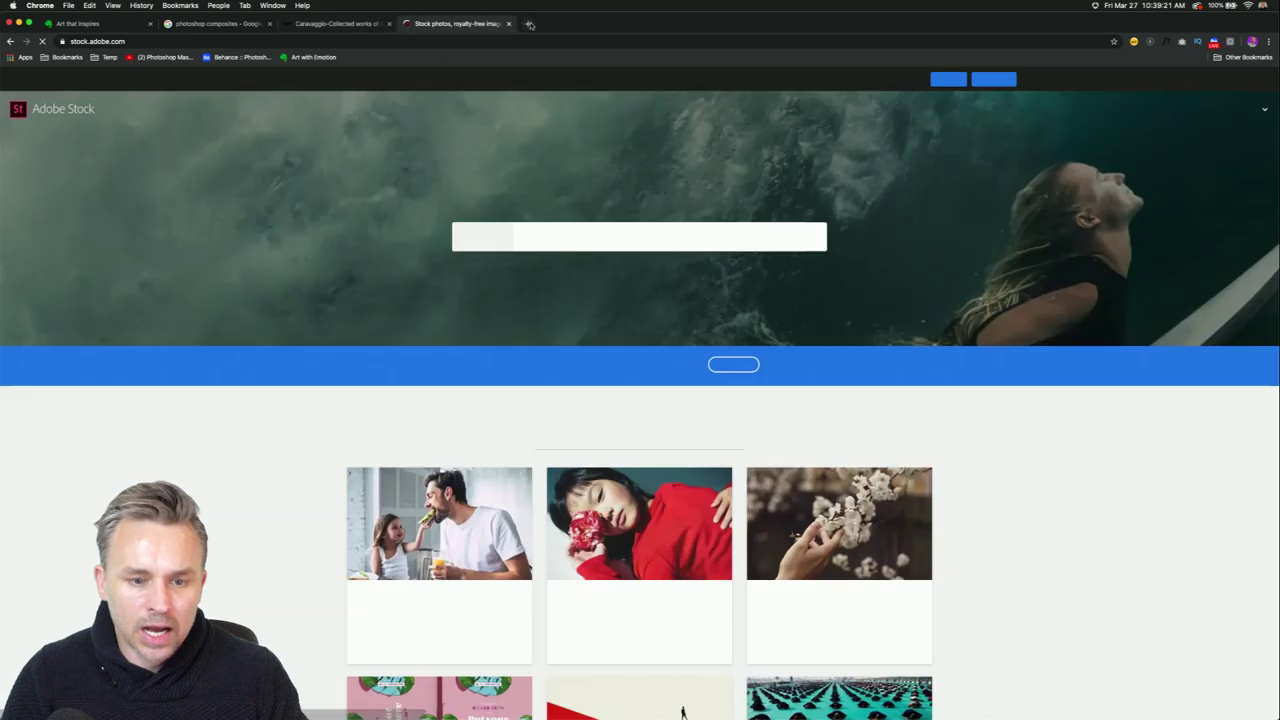
In another tab, search TurboSquid for skull models filtered to Free, then return to Adobe Stock.
left_click(527, 24)
type("turbosquid.com")
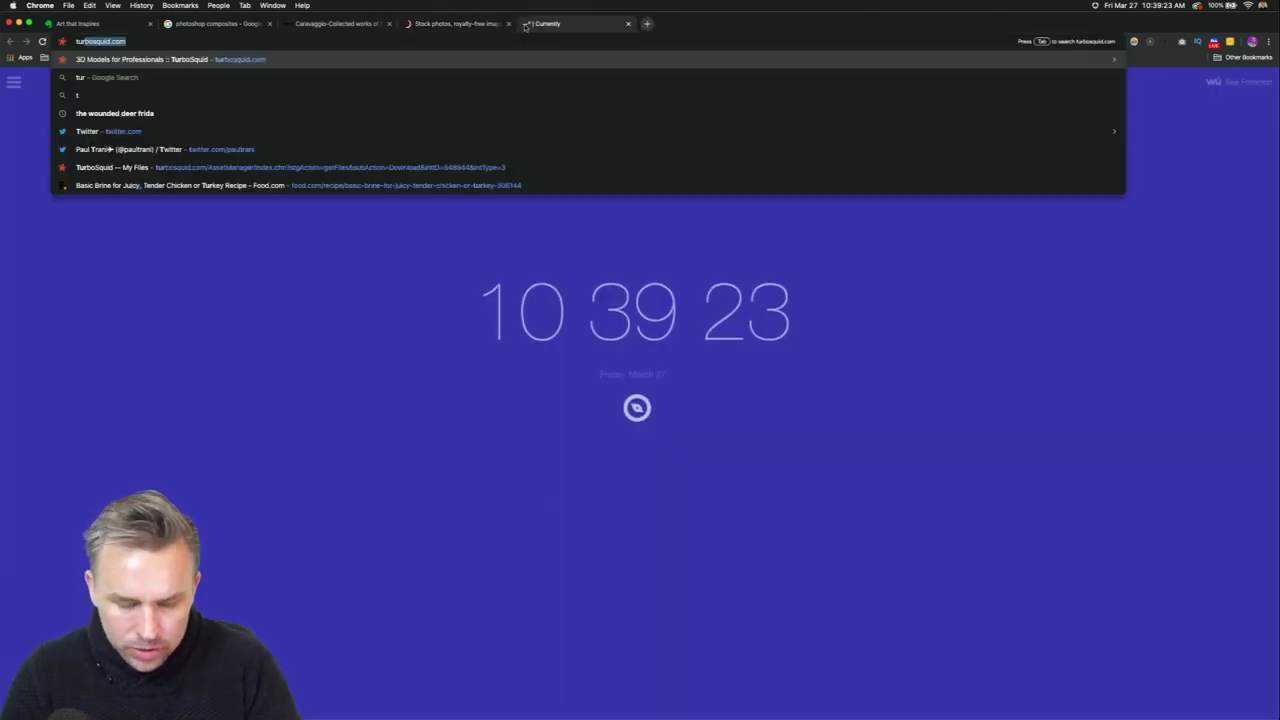
key("Return")
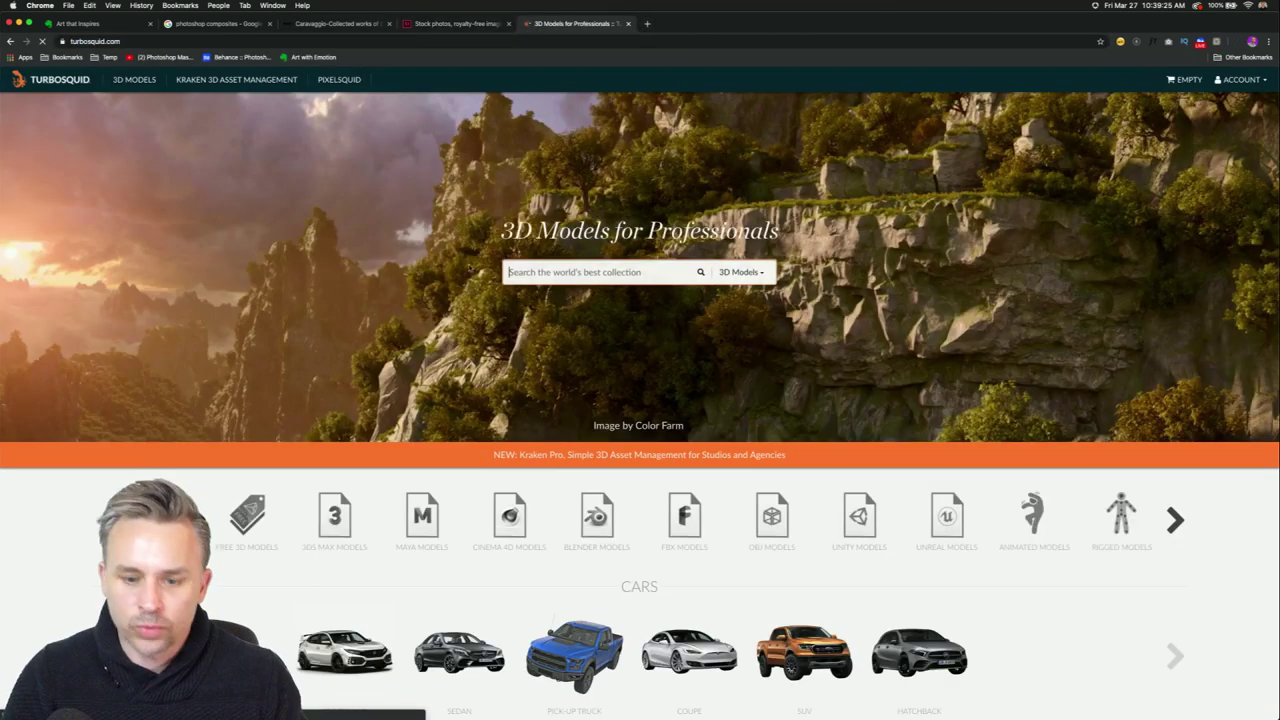
type("ske")
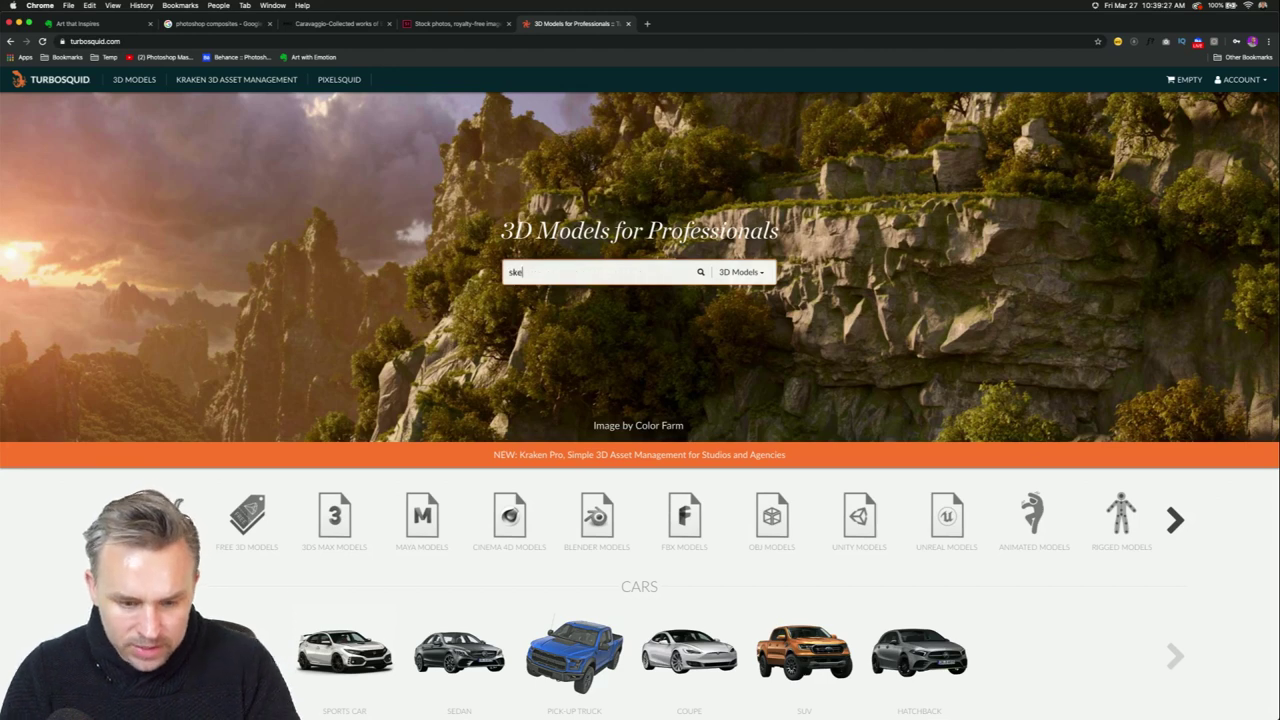
key("BackSpace")
key("BackSpace")
type("sk")
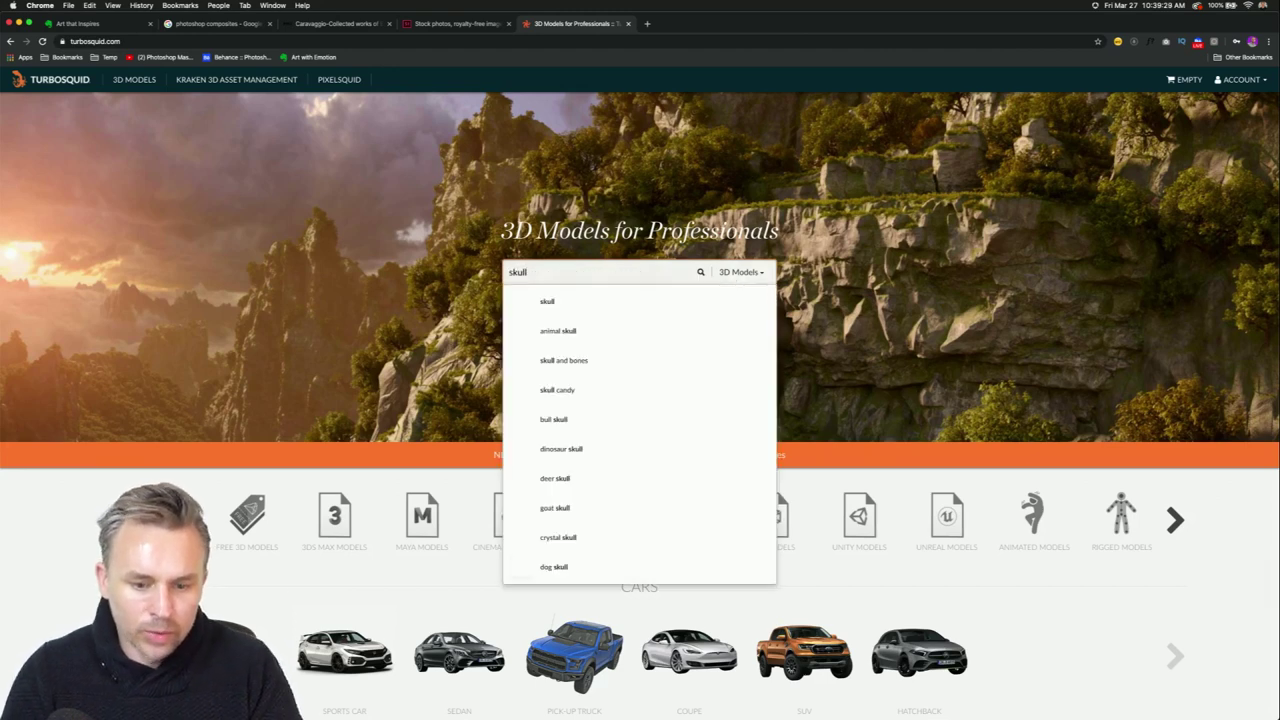
key("Return")
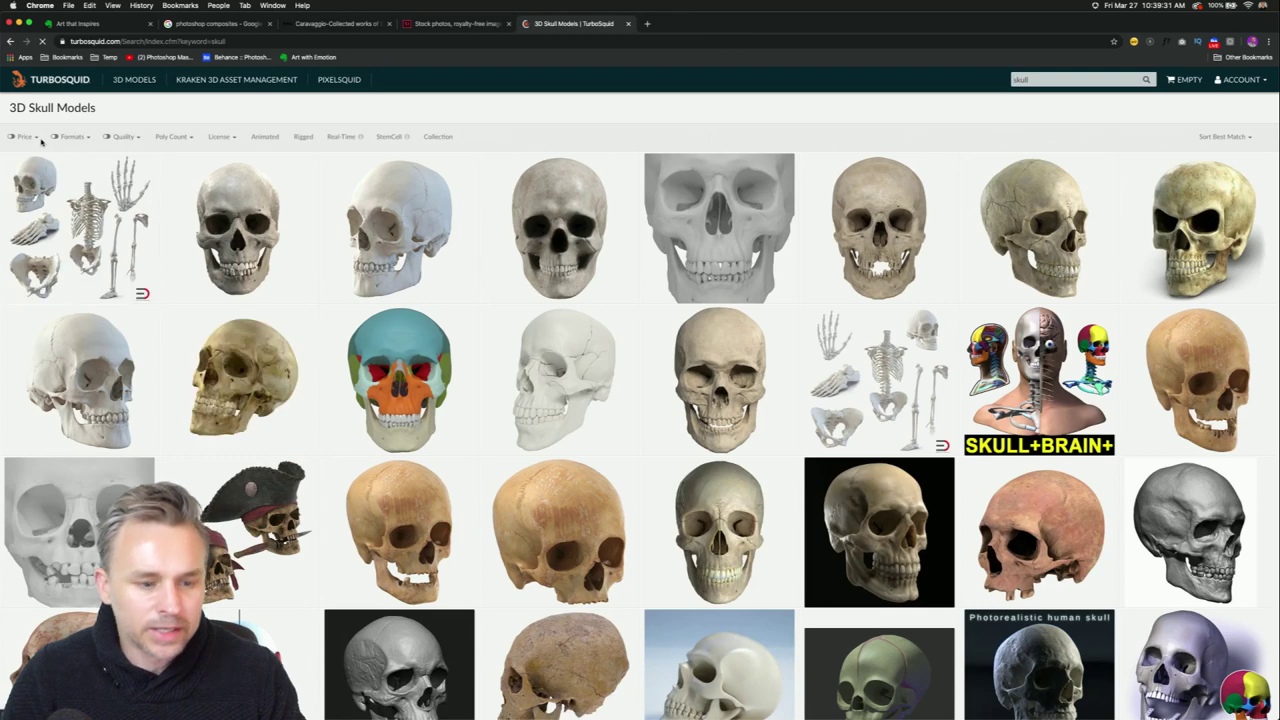
left_click(18, 141)
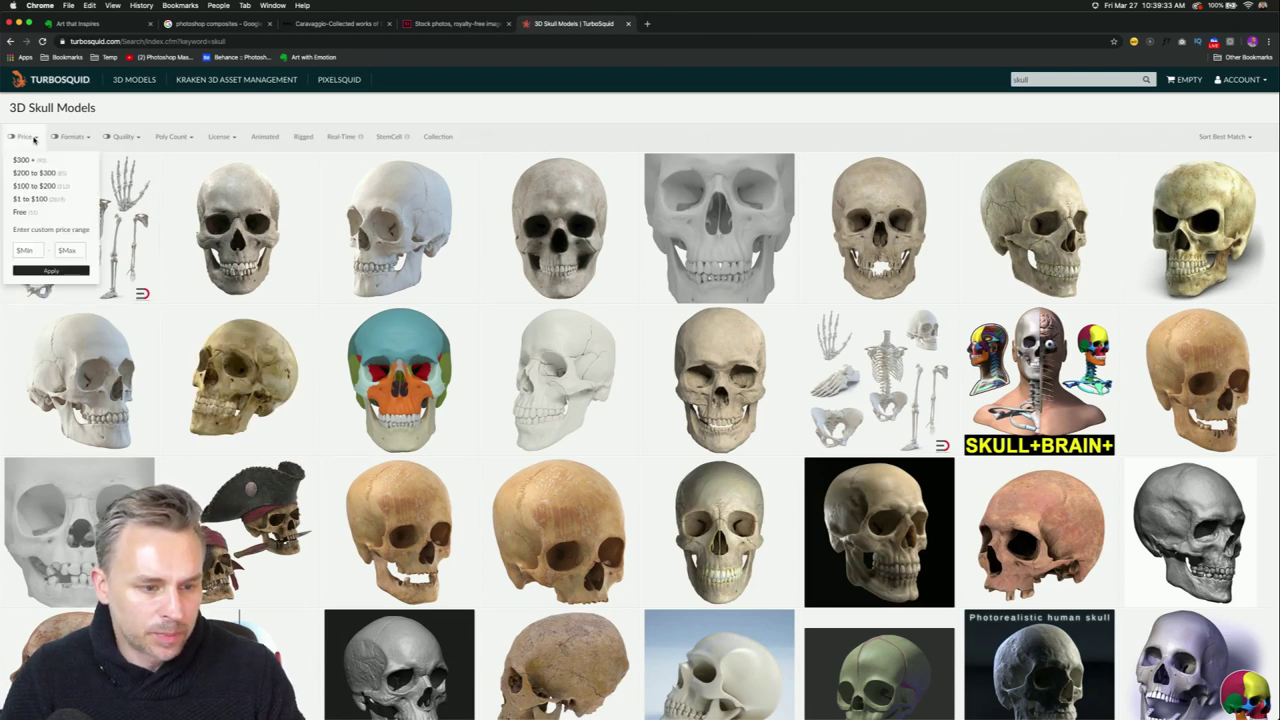
left_click(16, 213)
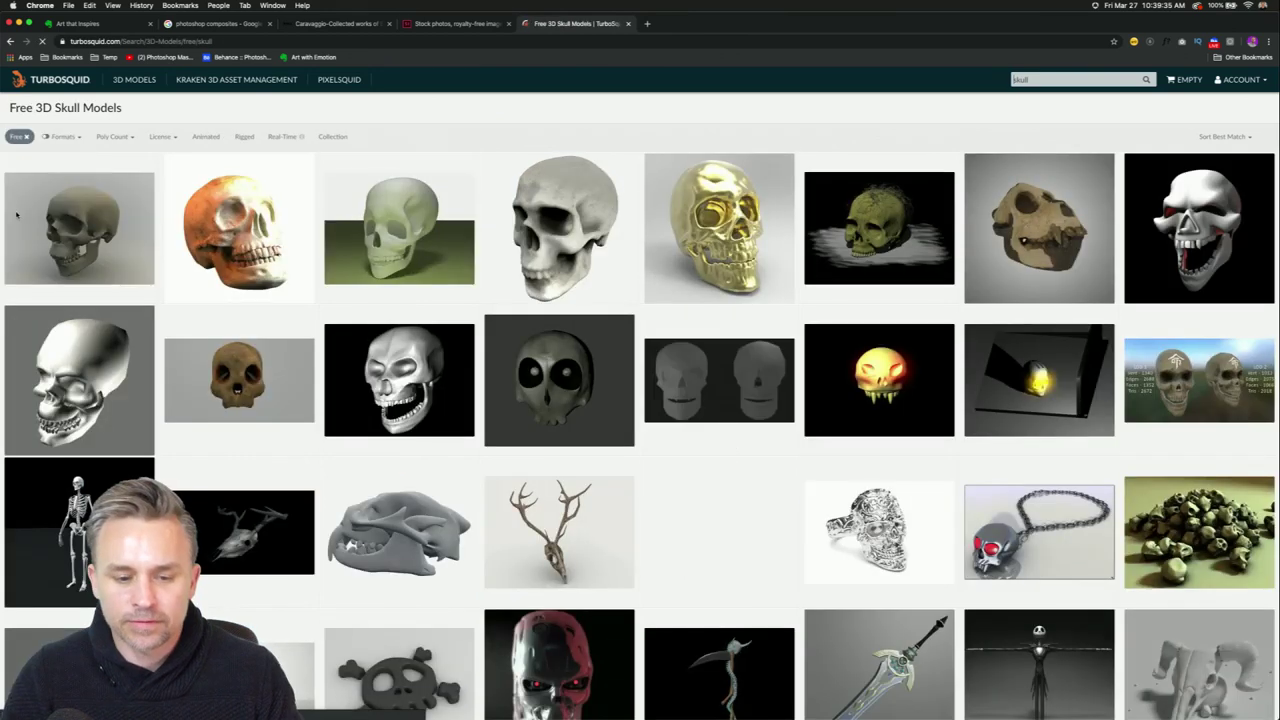
left_click(438, 24)
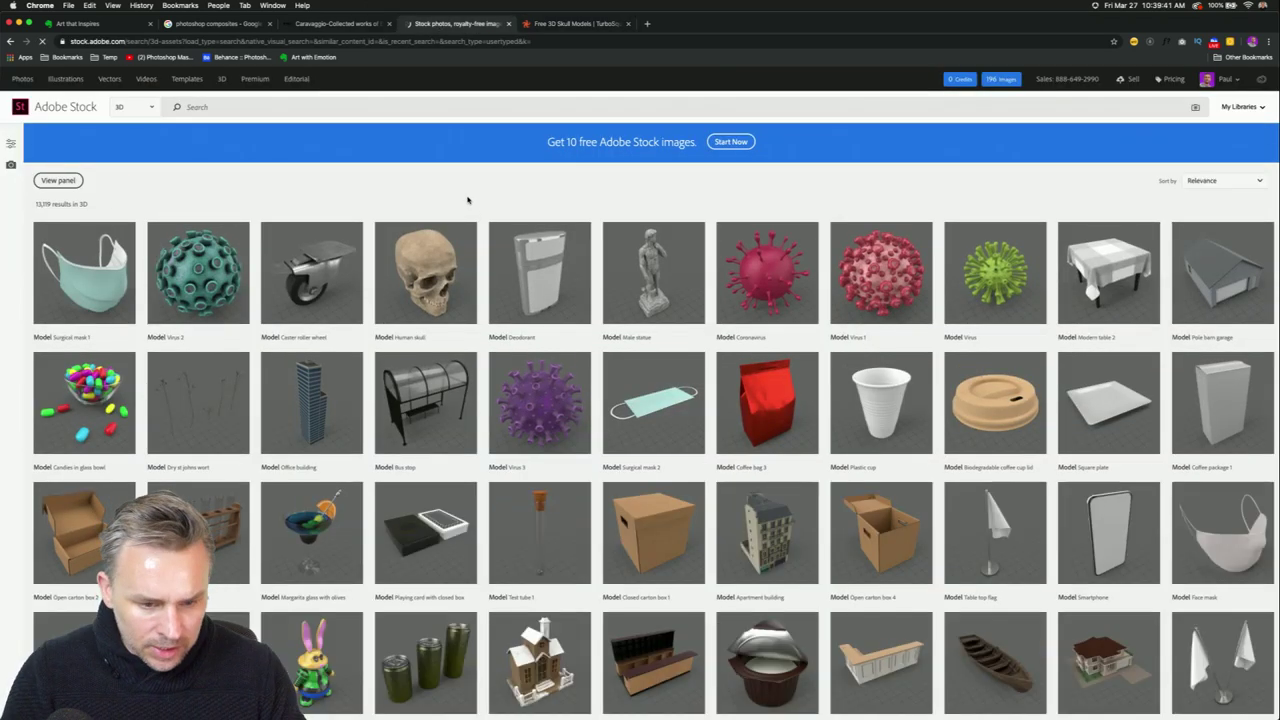
Preview the Human skull model on Adobe Stock, then bring Adobe Dimension back to the front.
left_click(421, 270)
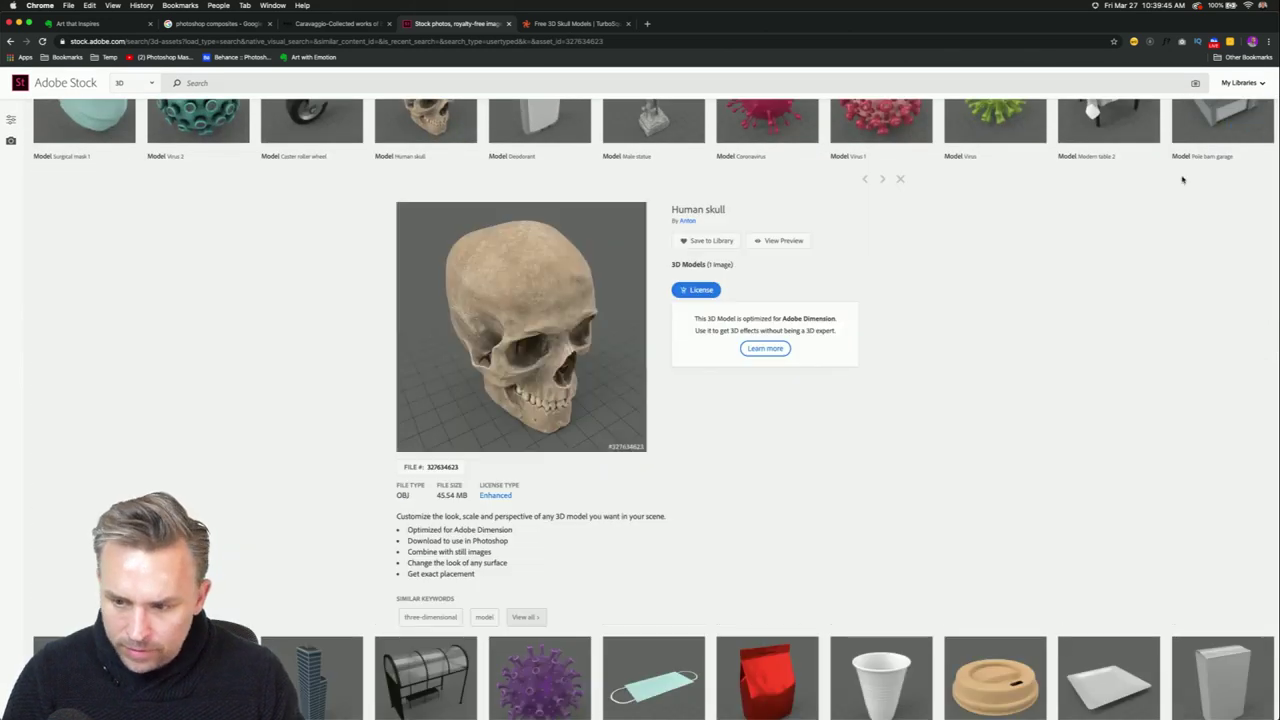
scroll(1186, 177, "up", 4)
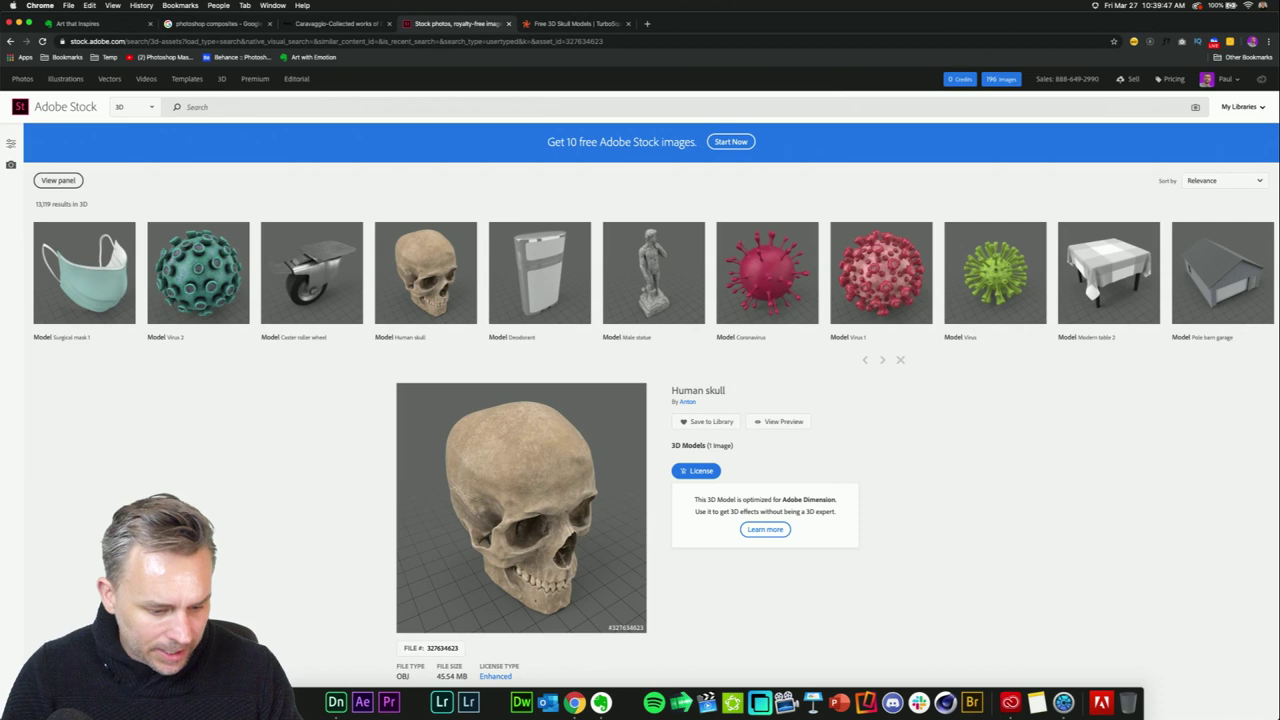
left_click(336, 702)
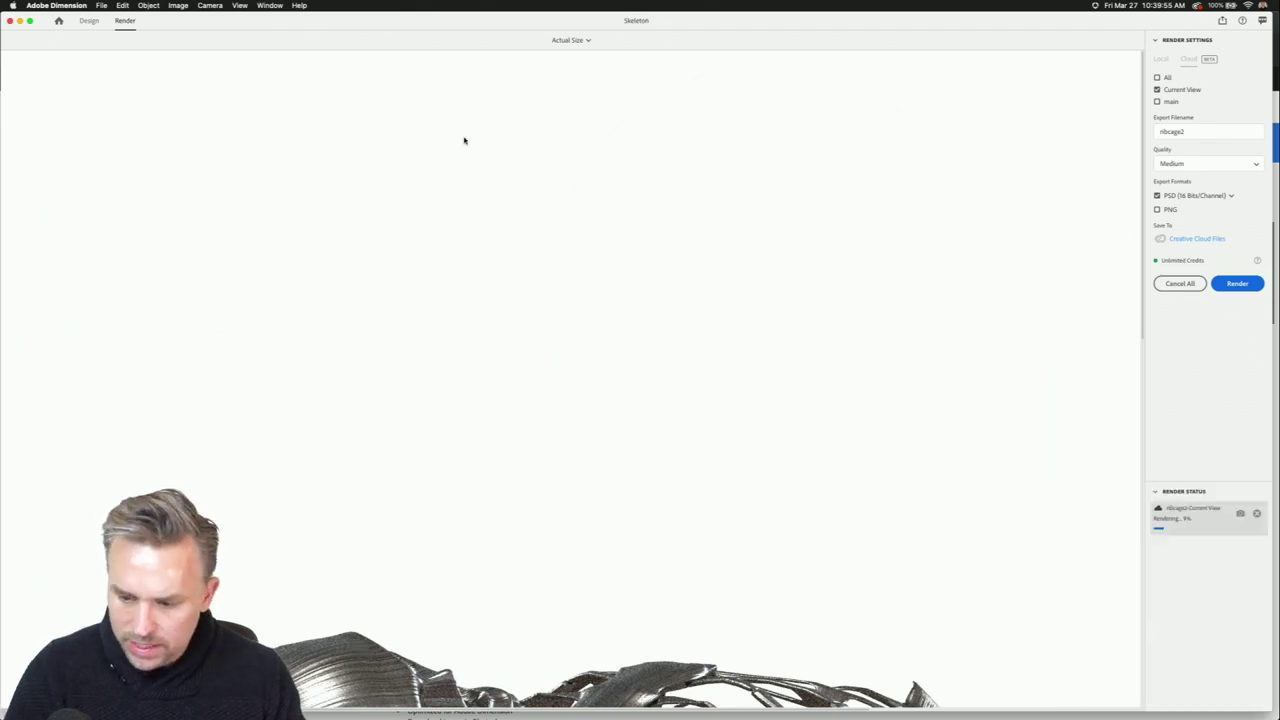
Browse Dimension's Starter Assets library, then minimize Dimension and show TurboSquid's free skull models.
left_click(88, 20)
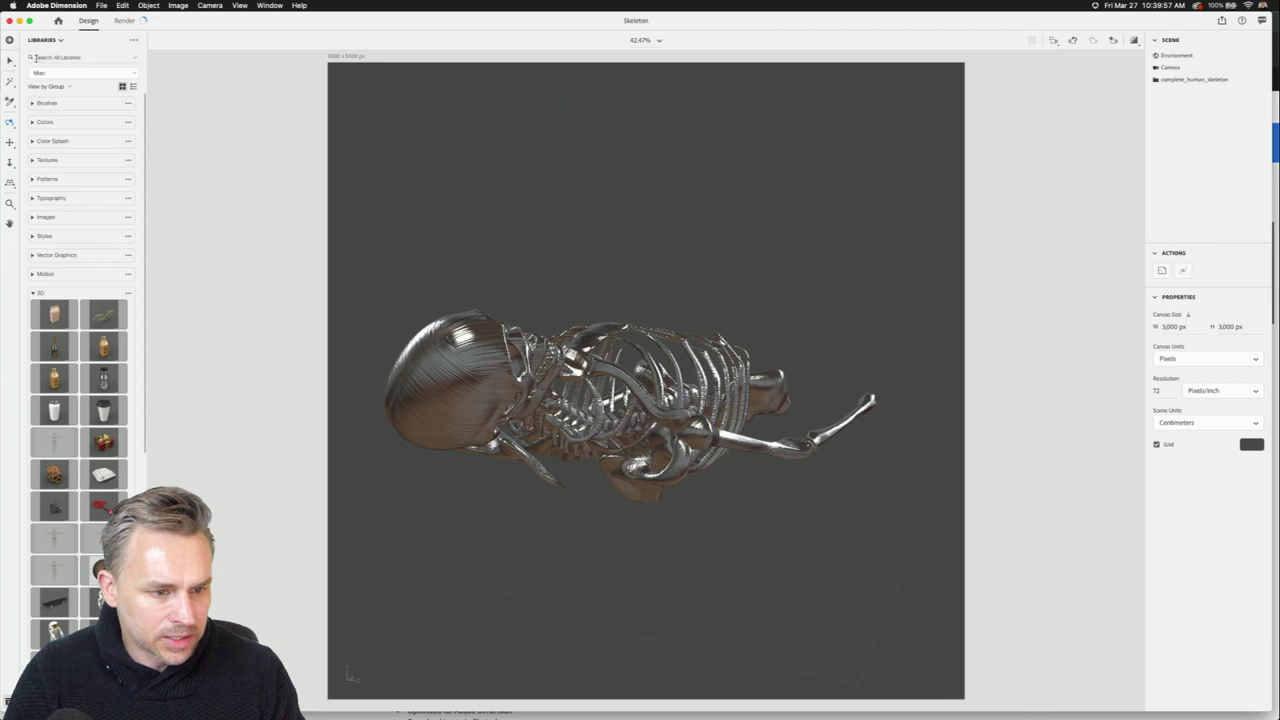
left_click(40, 40)
left_click(43, 61)
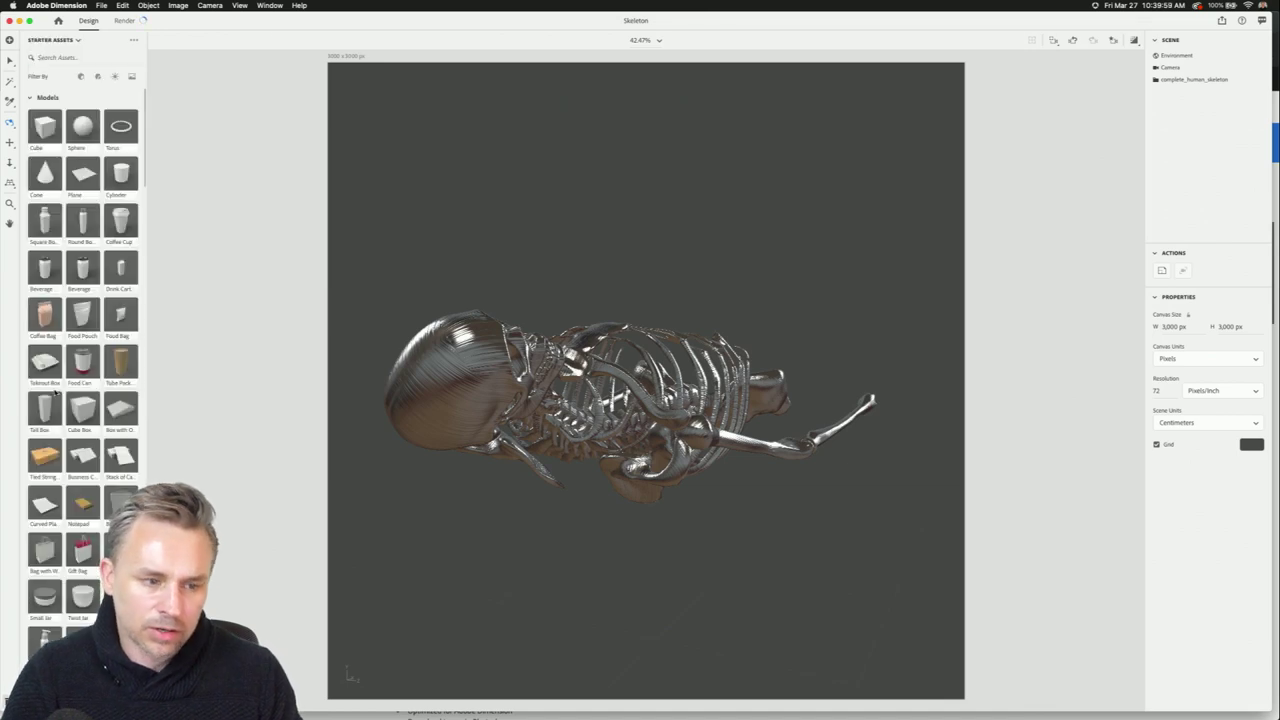
scroll(53, 384, "down", 10)
scroll(50, 385, "down", 10)
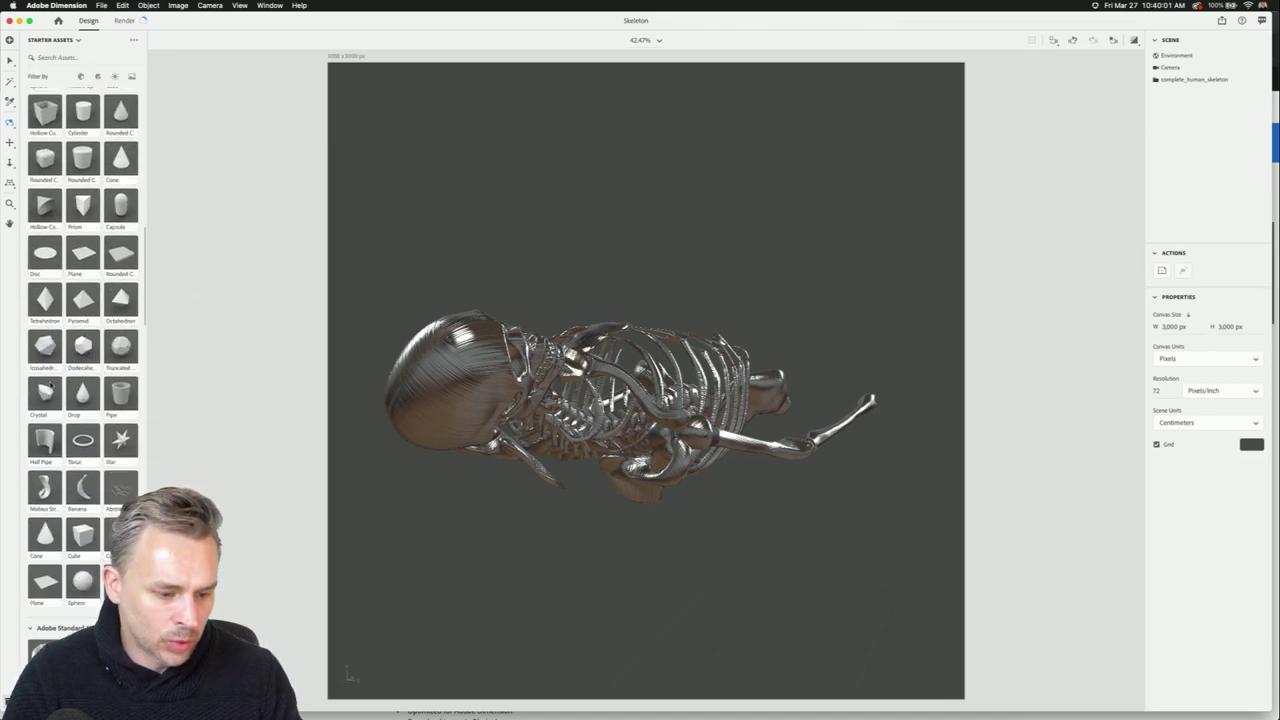
left_click(19, 20)
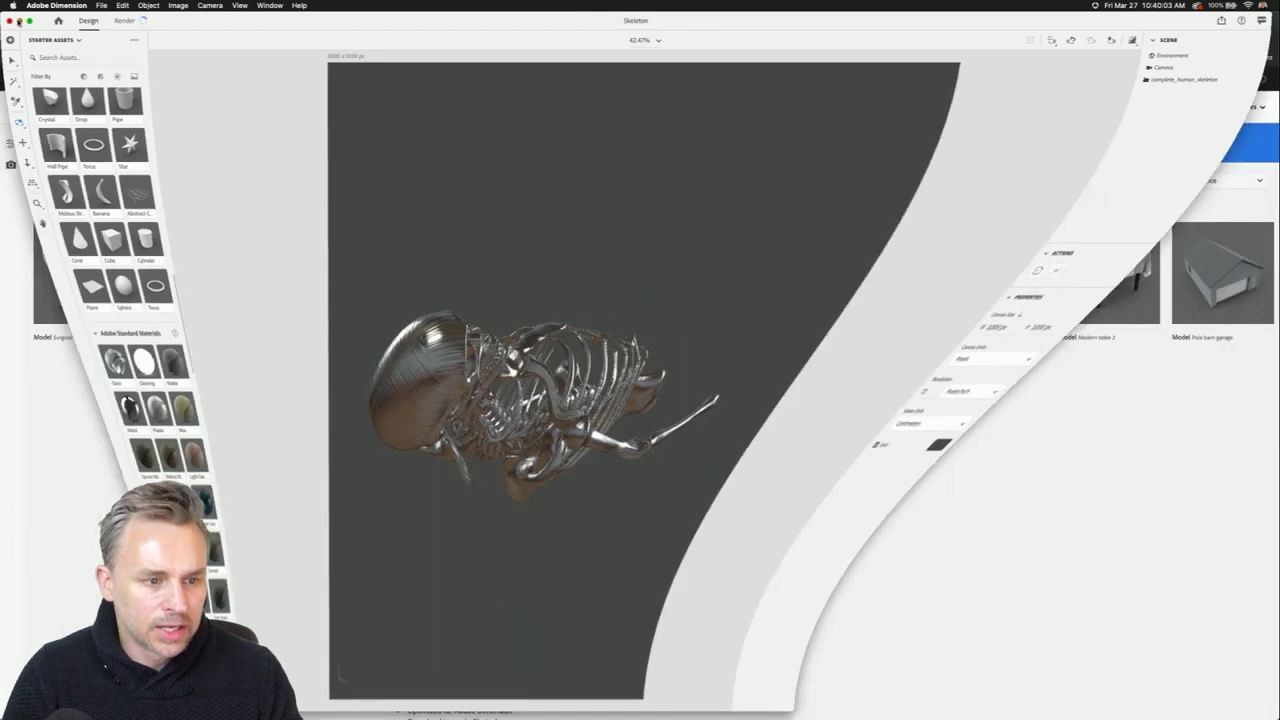
left_click(556, 25)
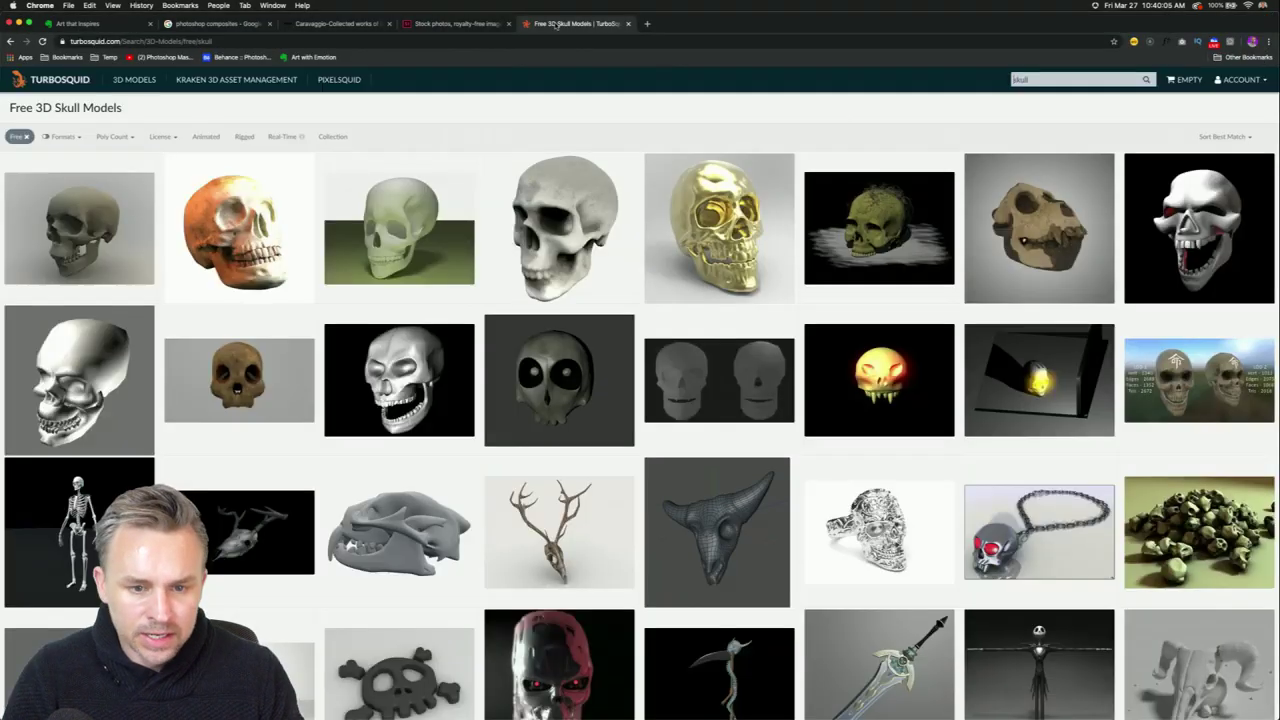
Switch Chrome to the Rijksmuseum 'Caravaggio' collection tab.
left_click(433, 29)
left_click(336, 24)
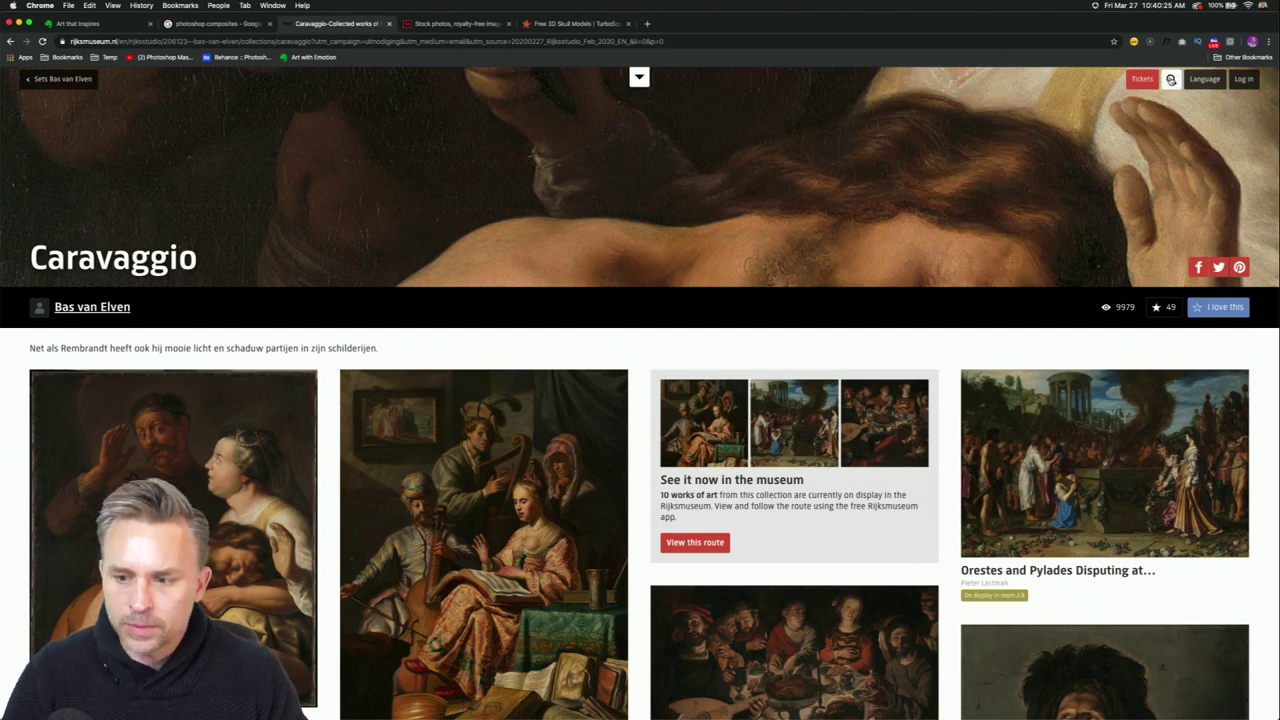
Search the Rijksmuseum for 'flowers' and open the Bouquet of Flowers artwork from the results.
left_click(1171, 79)
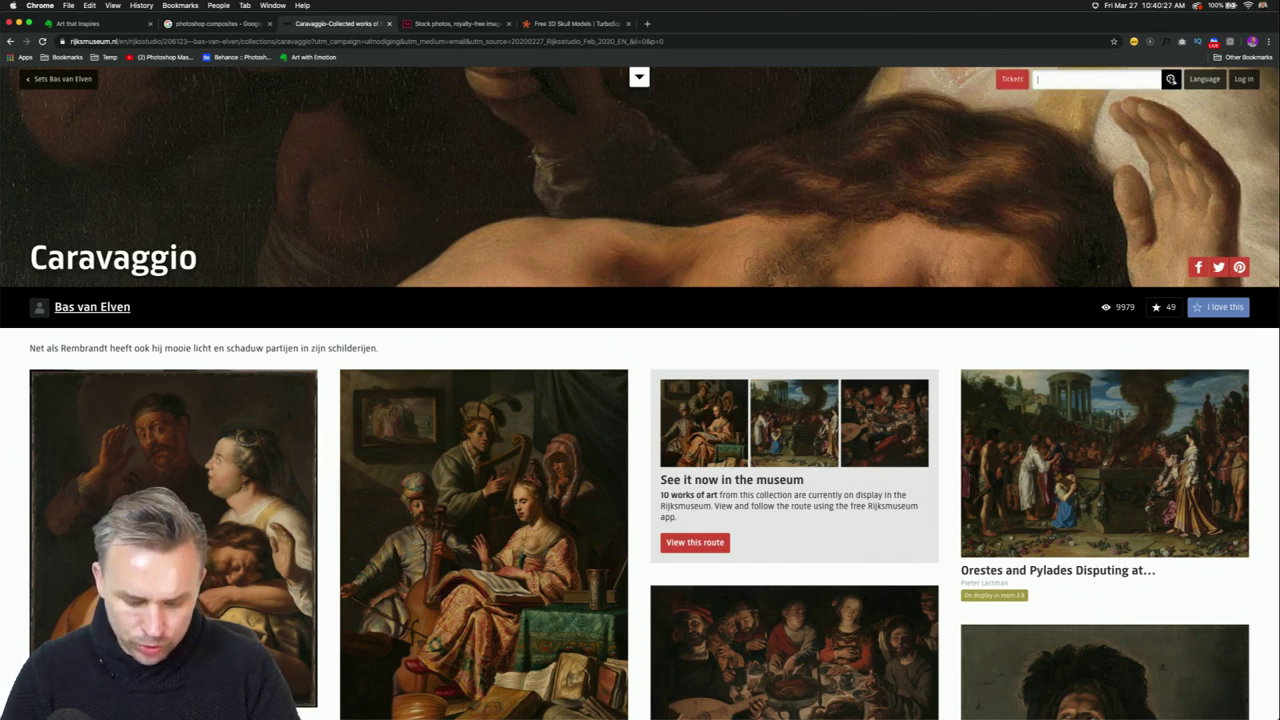
type("flowers")
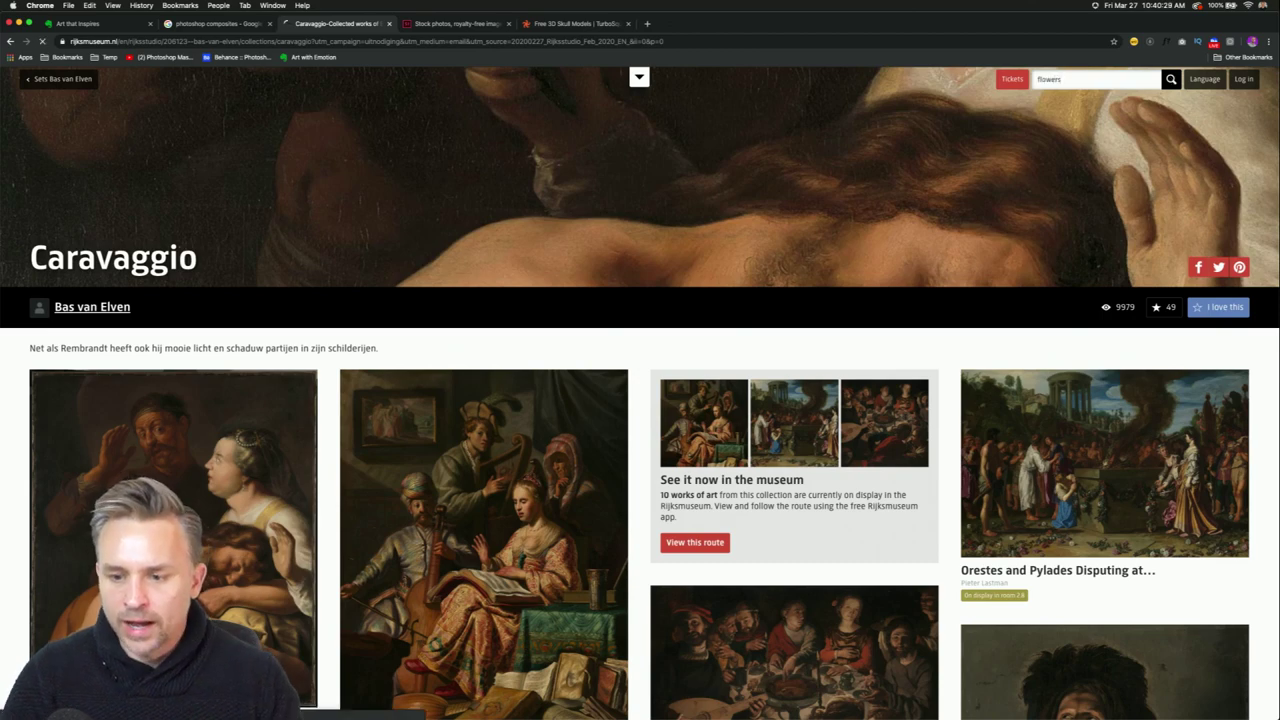
key("Return")
scroll(474, 340, "down", 10)
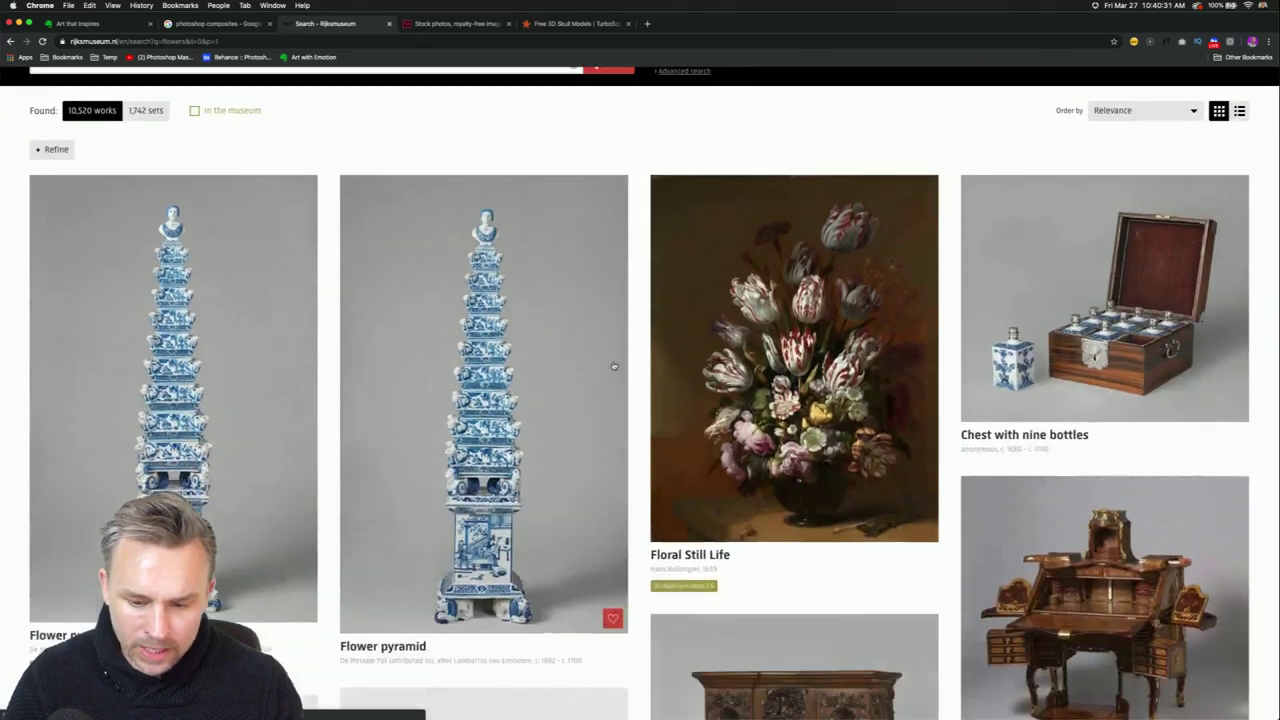
scroll(622, 360, "down", 15)
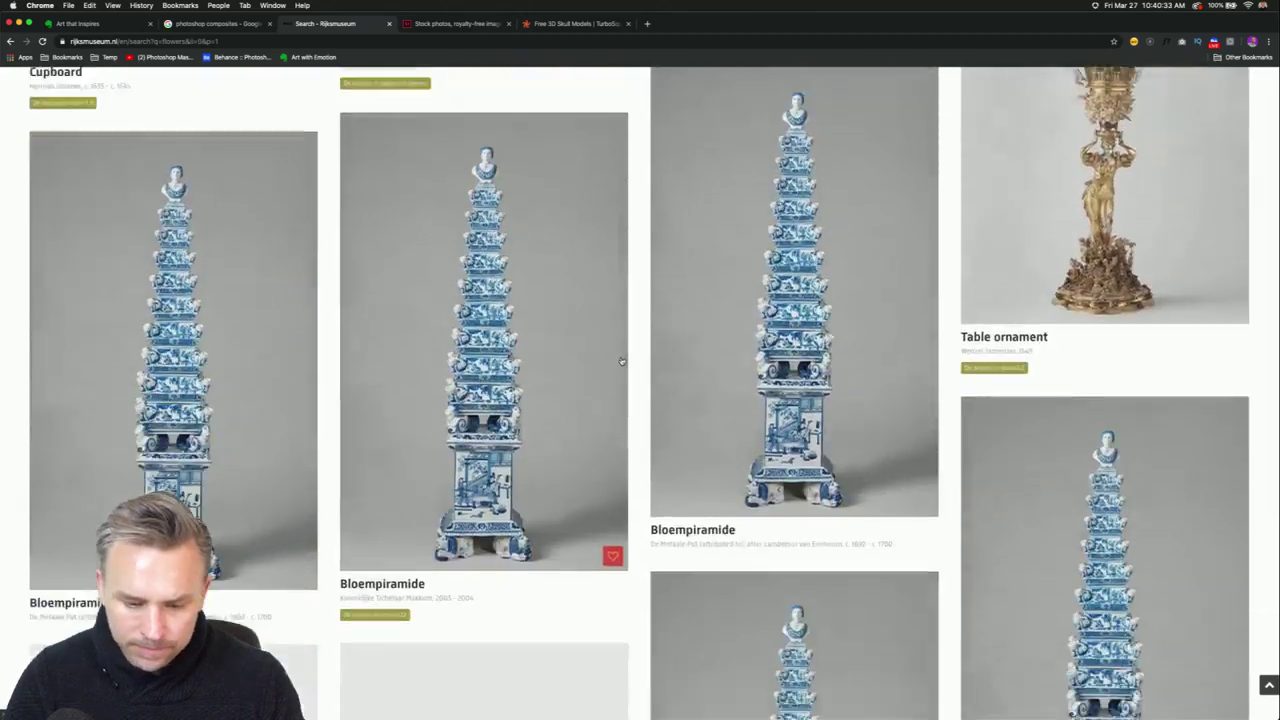
scroll(622, 362, "down", 15)
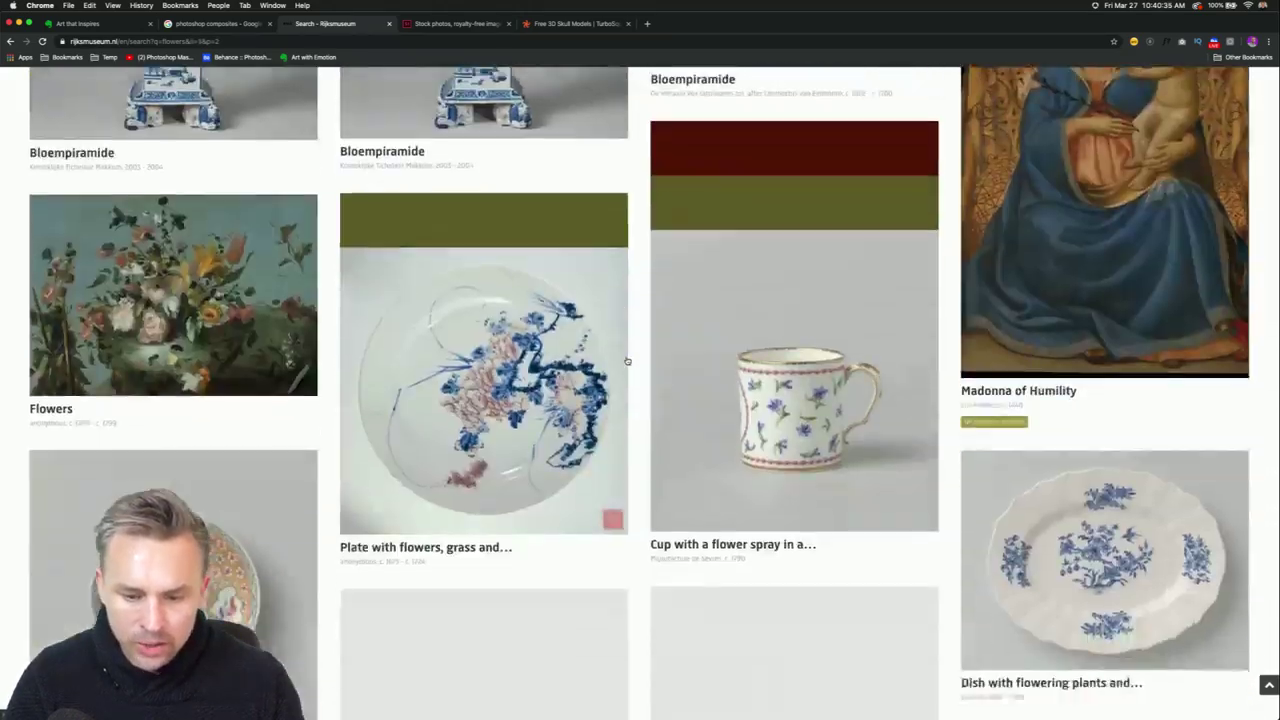
scroll(632, 360, "down", 2)
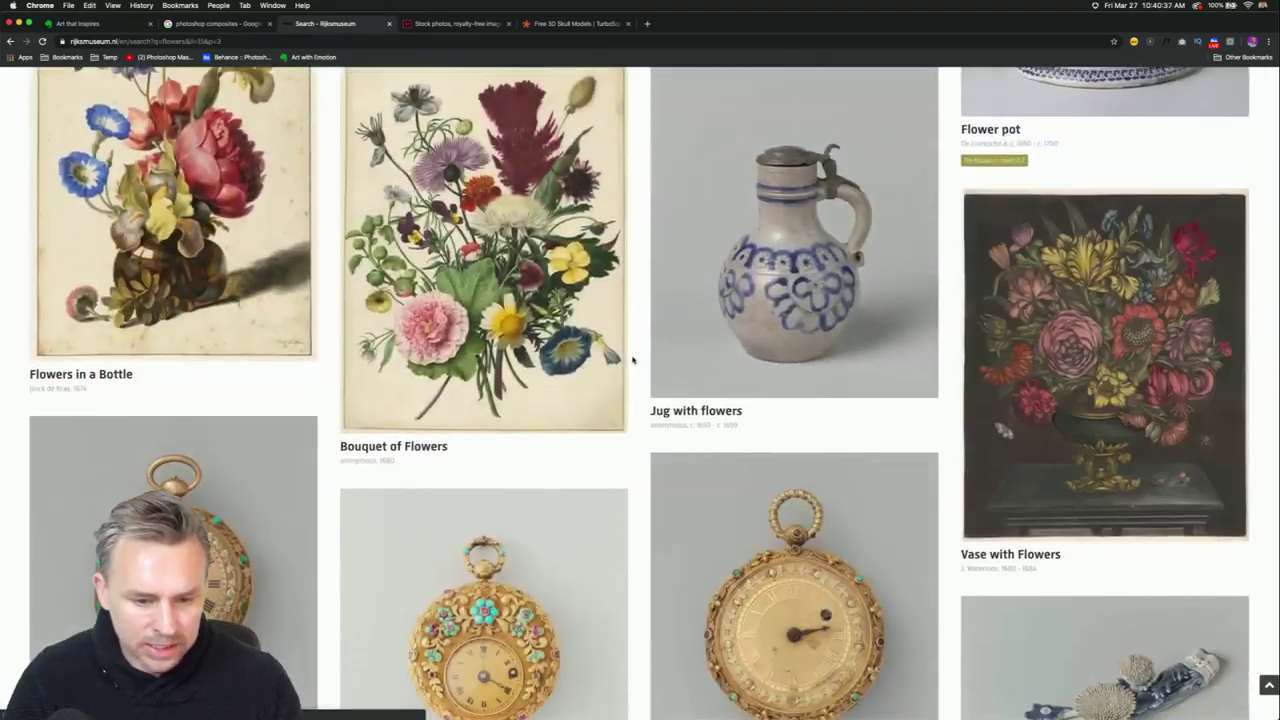
scroll(630, 358, "up", 1)
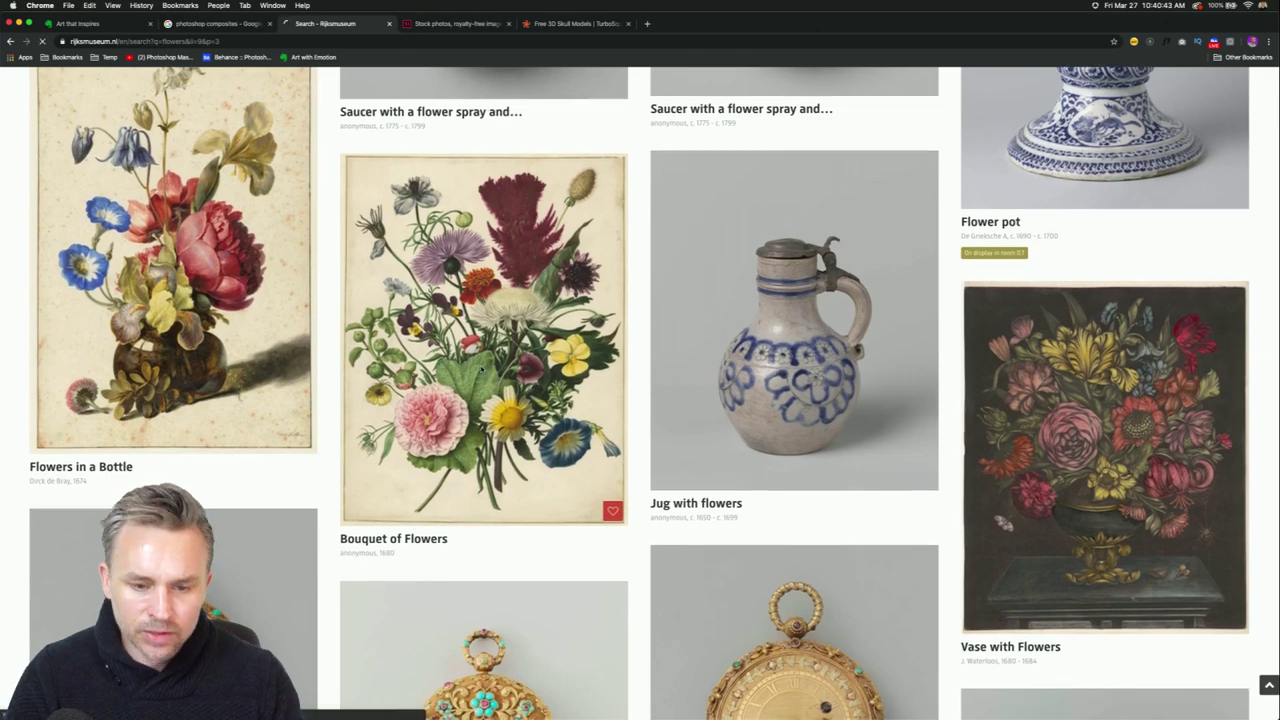
left_click(482, 370)
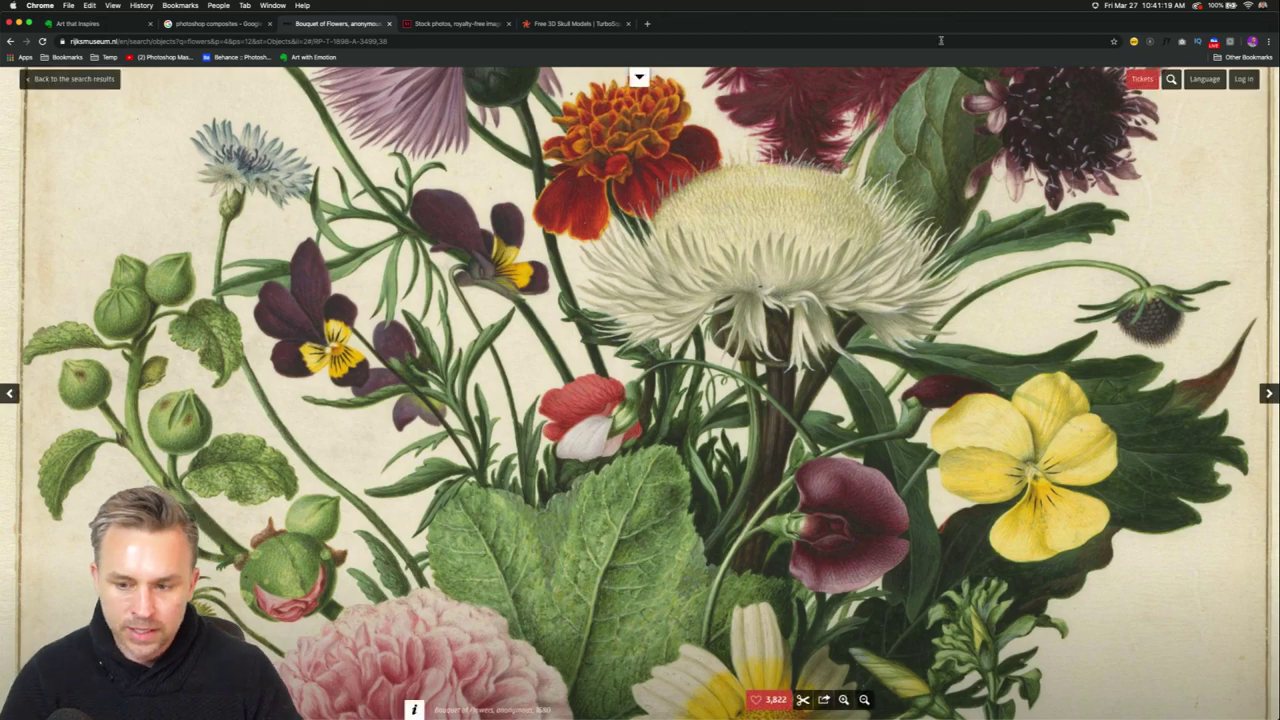
Log in to Rijksstudio and download the full-size Bouquet of Flowers image.
left_click(1243, 79)
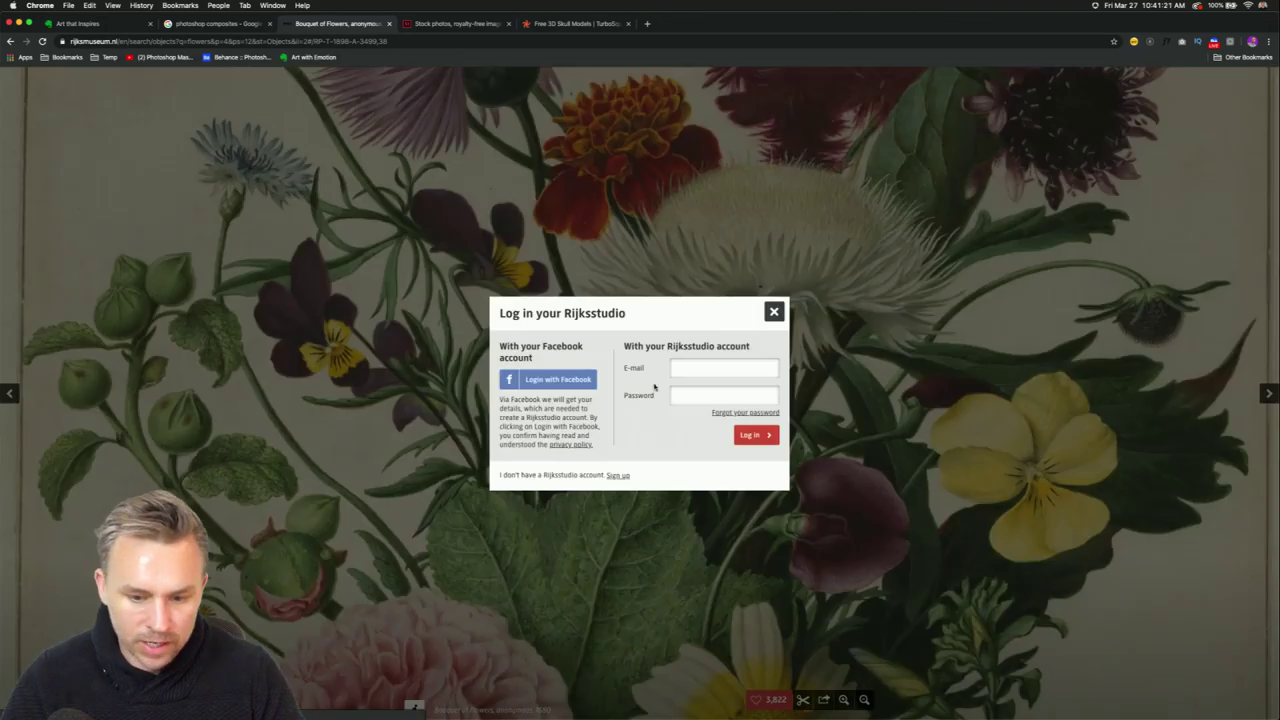
left_click(748, 433)
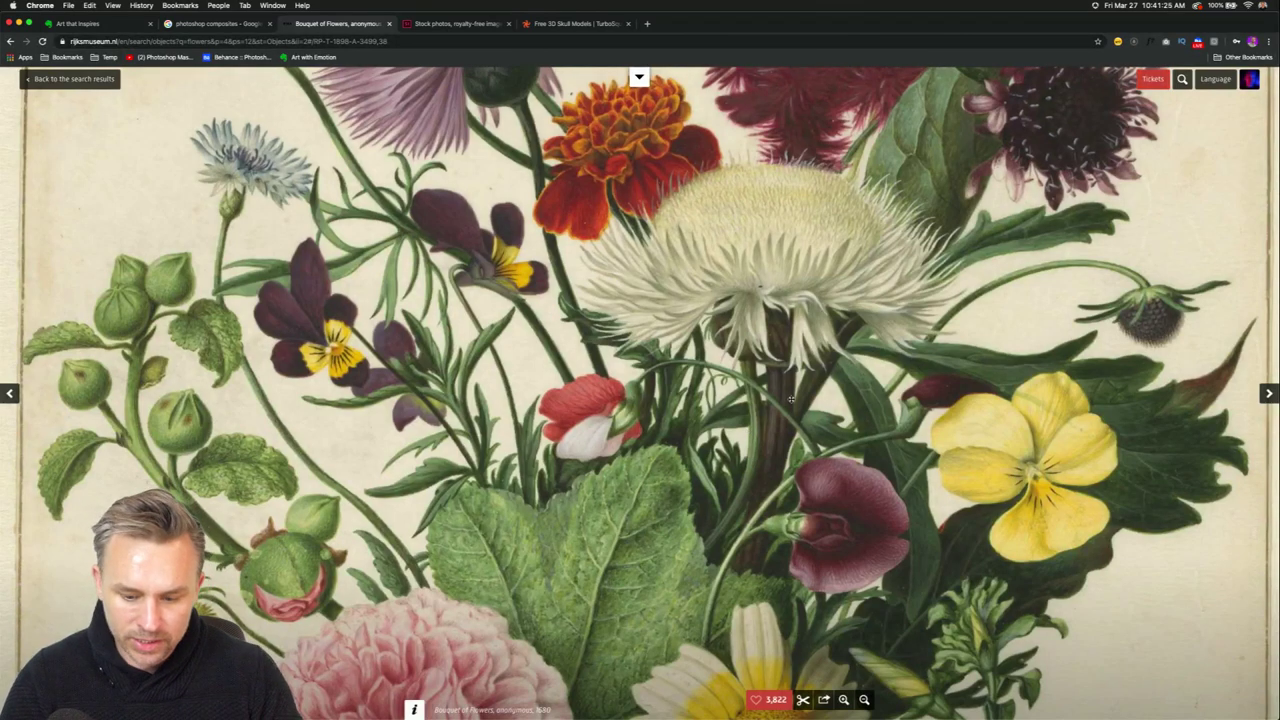
mouse_move(803, 700)
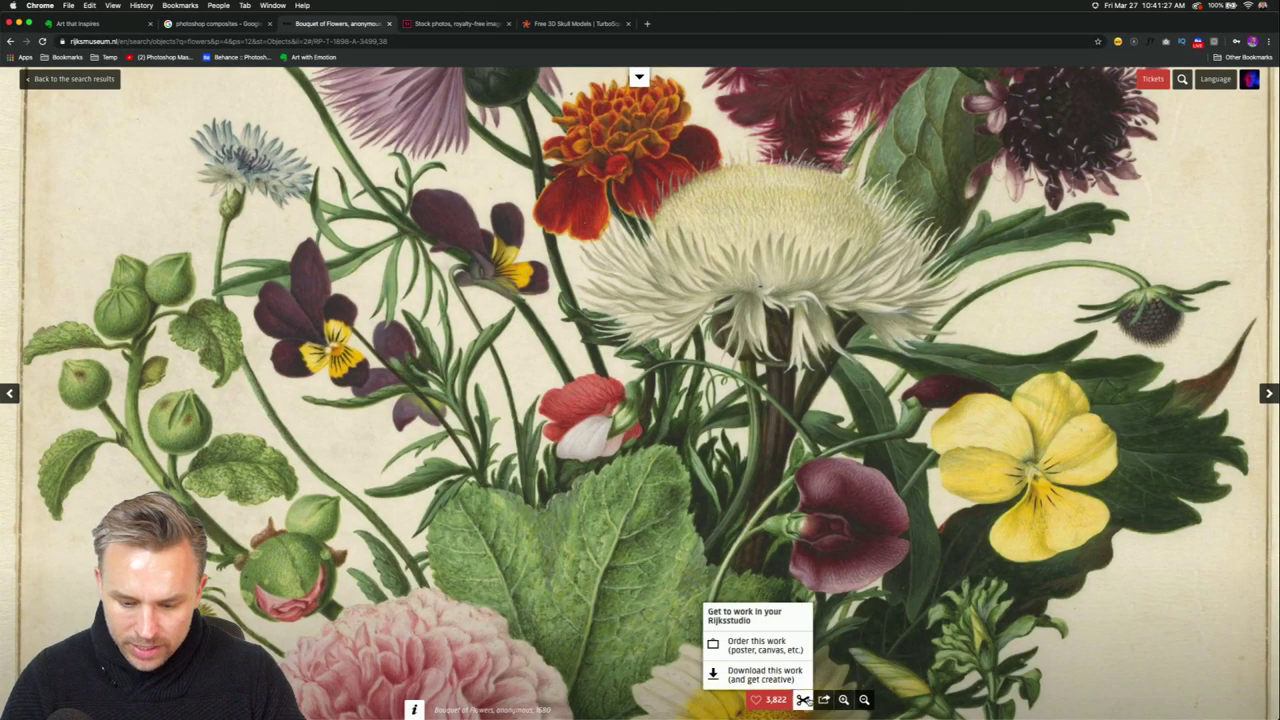
left_click(760, 675)
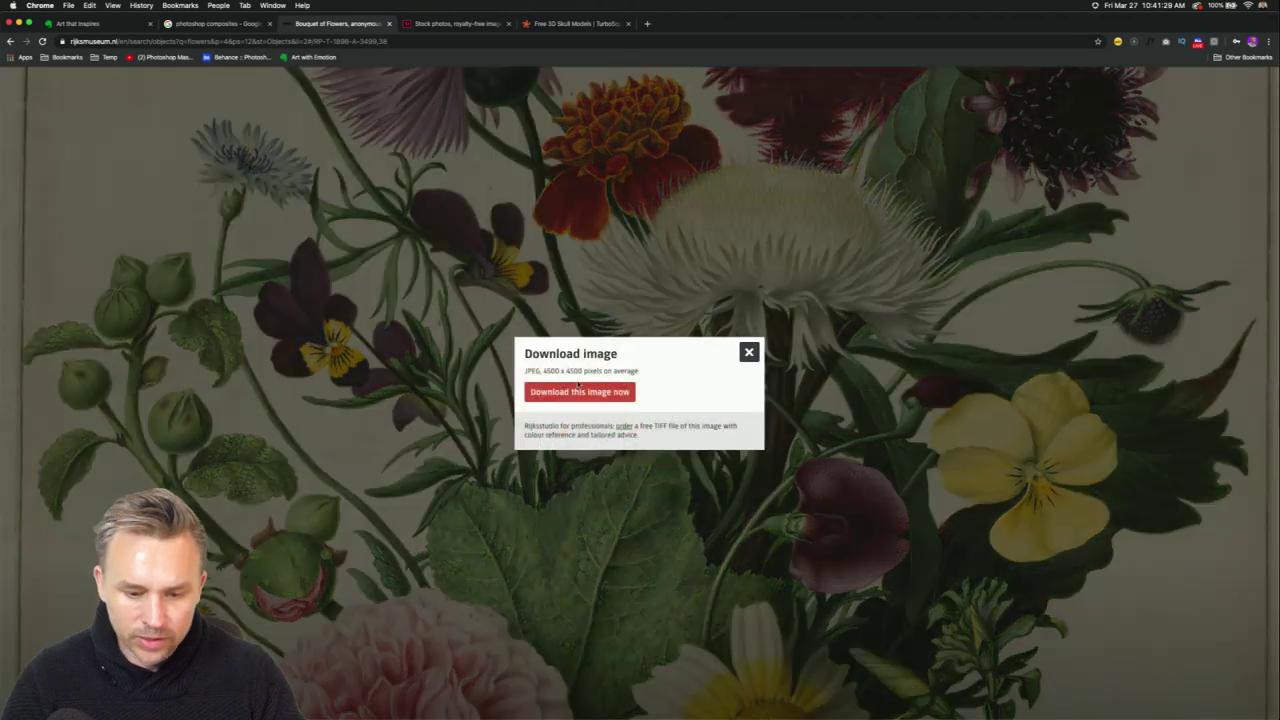
left_click(574, 392)
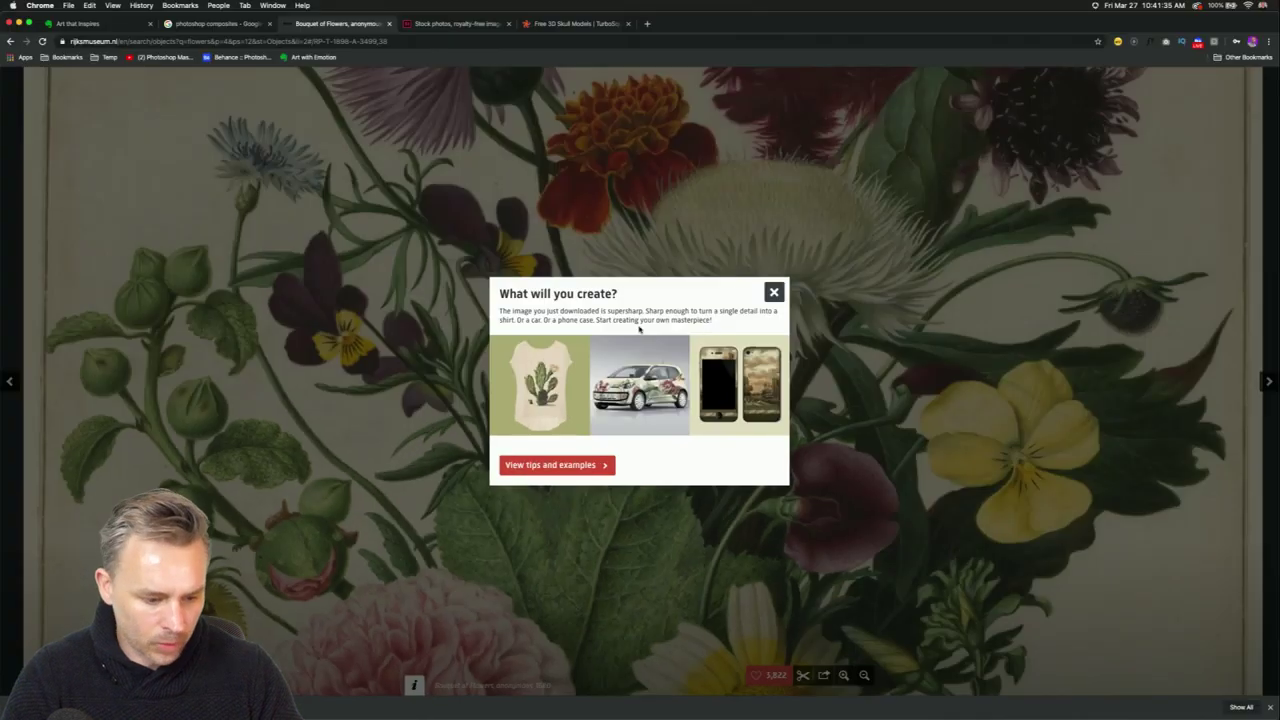
left_click(773, 292)
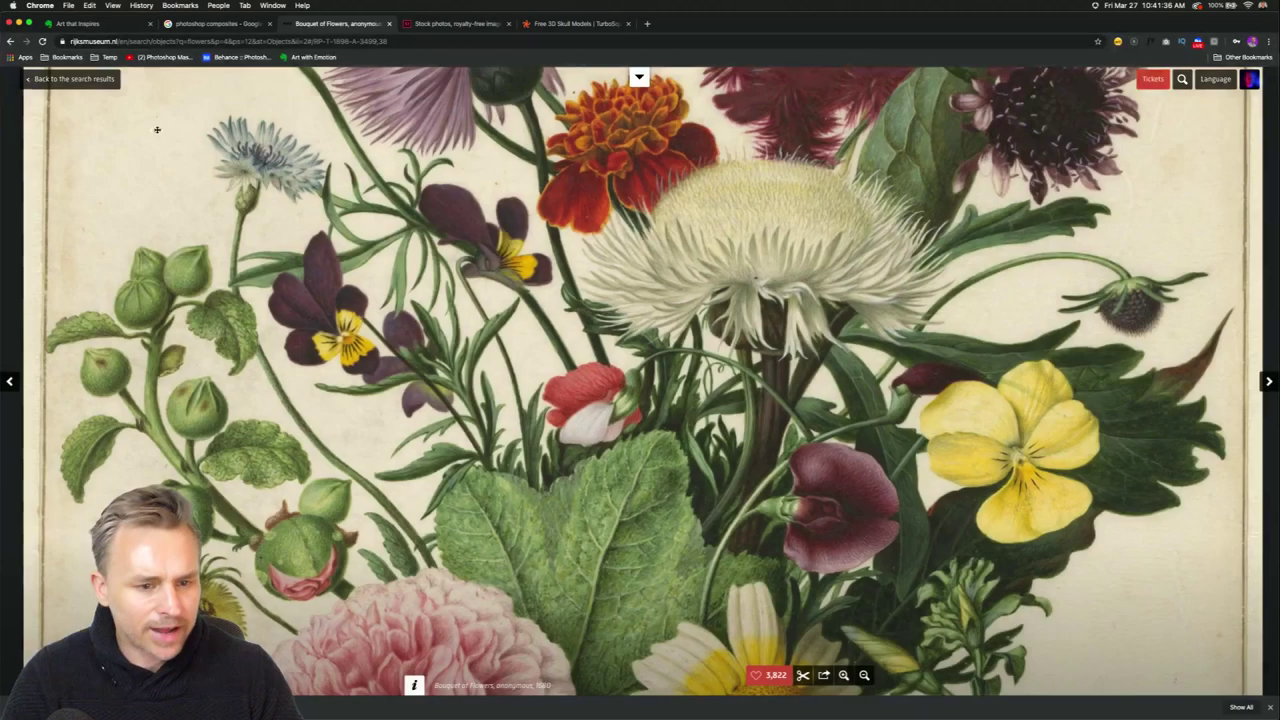
Return to the flowers search results and scroll through them.
left_click(57, 84)
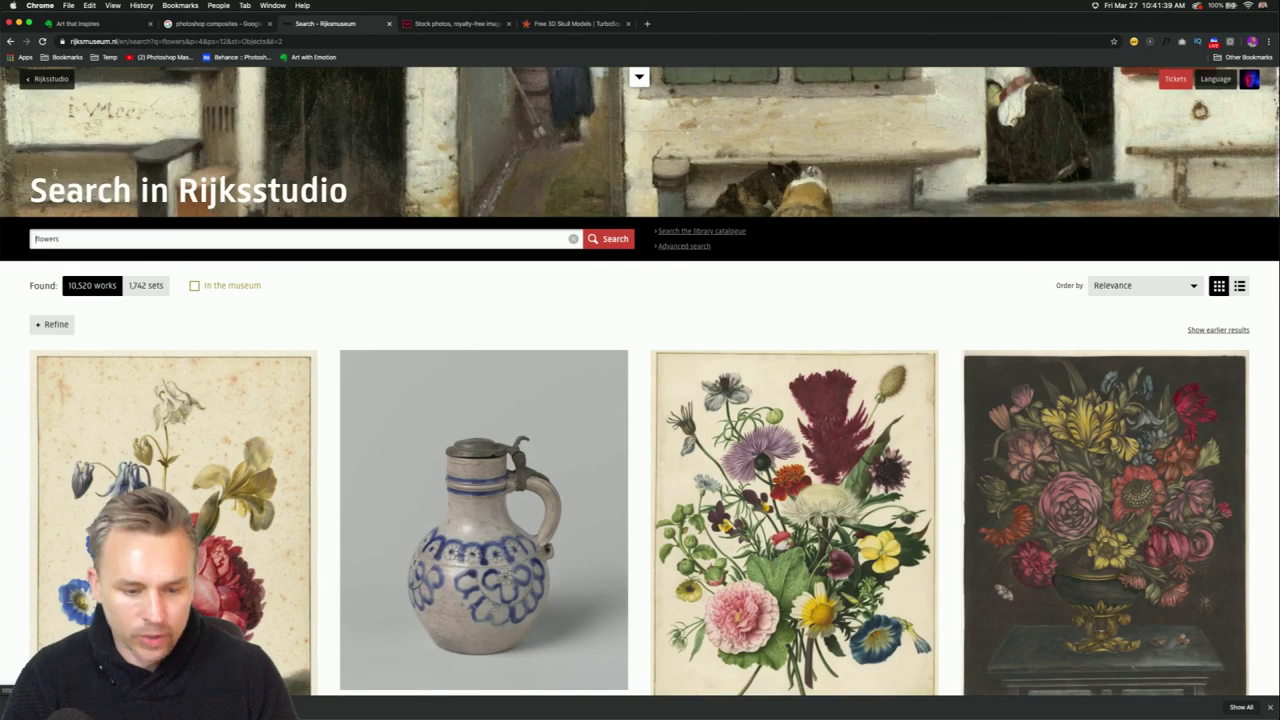
scroll(471, 314, "down", 3)
scroll(491, 314, "down", 1)
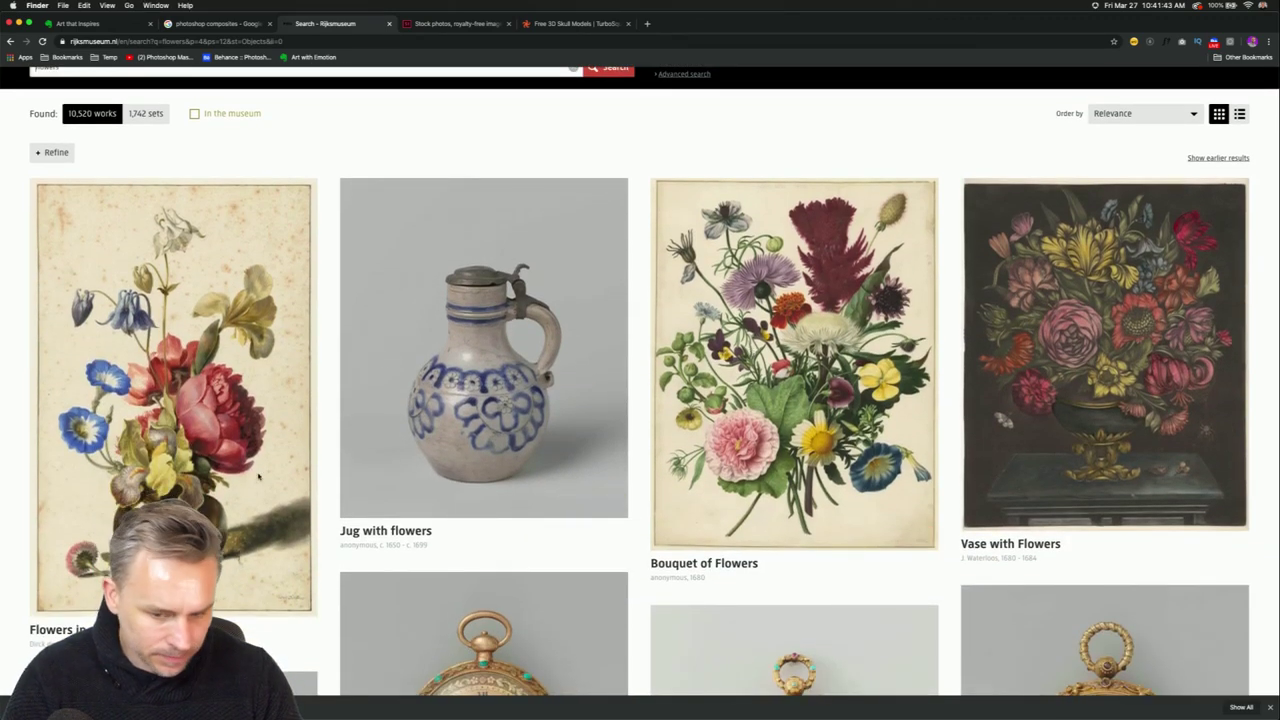
Quick Look the downloaded RP-T-1898-A-3499.jpg in Finder and open it in Photoshop.
left_click(150, 707)
key("space")
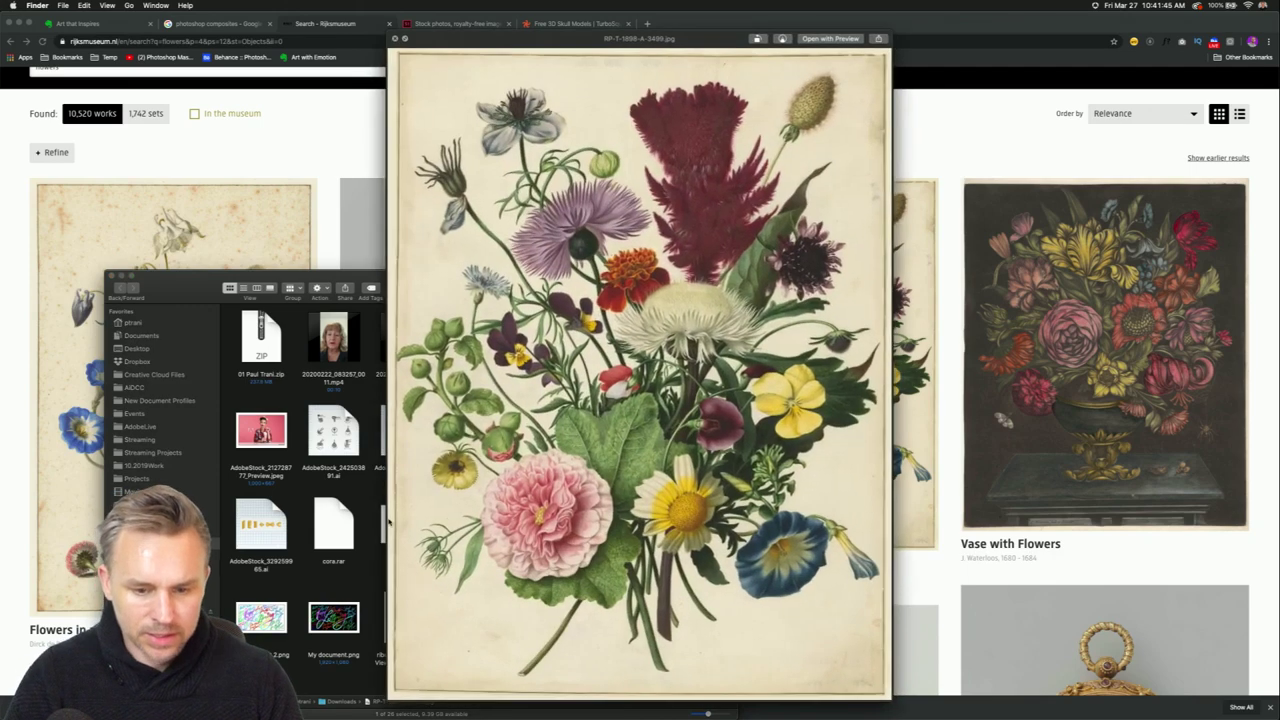
key("space")
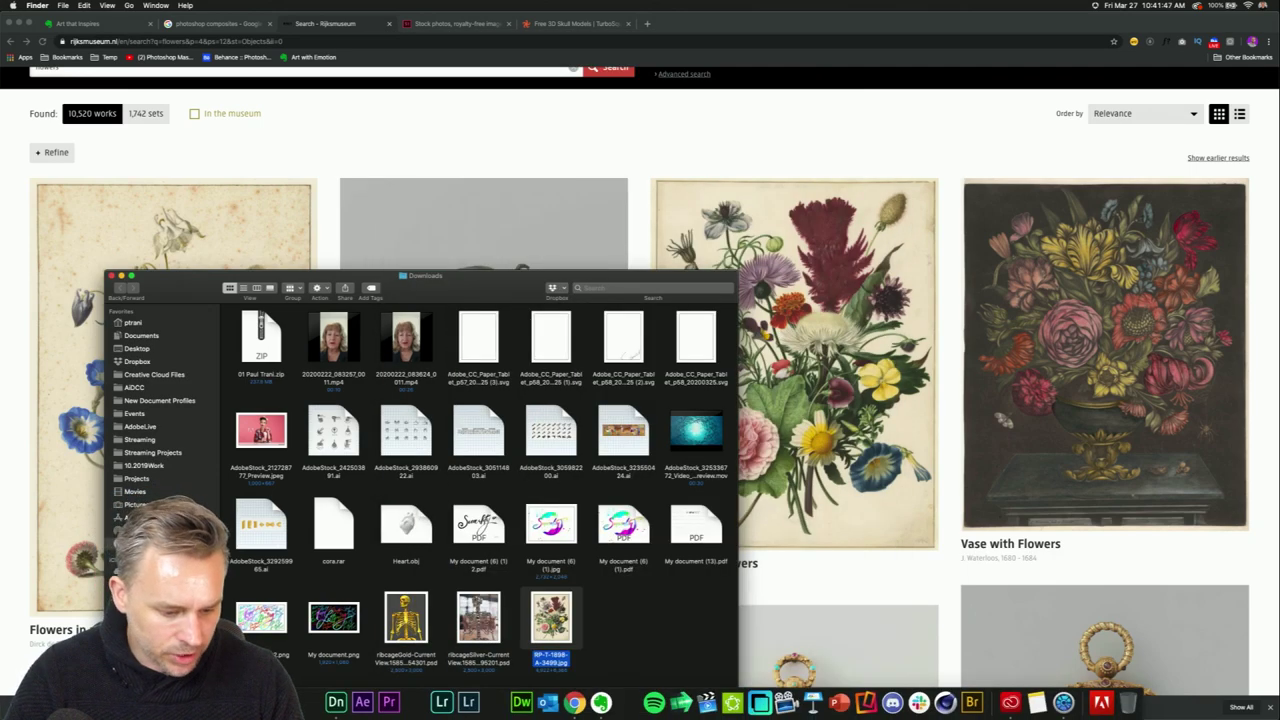
key("super+Tab")
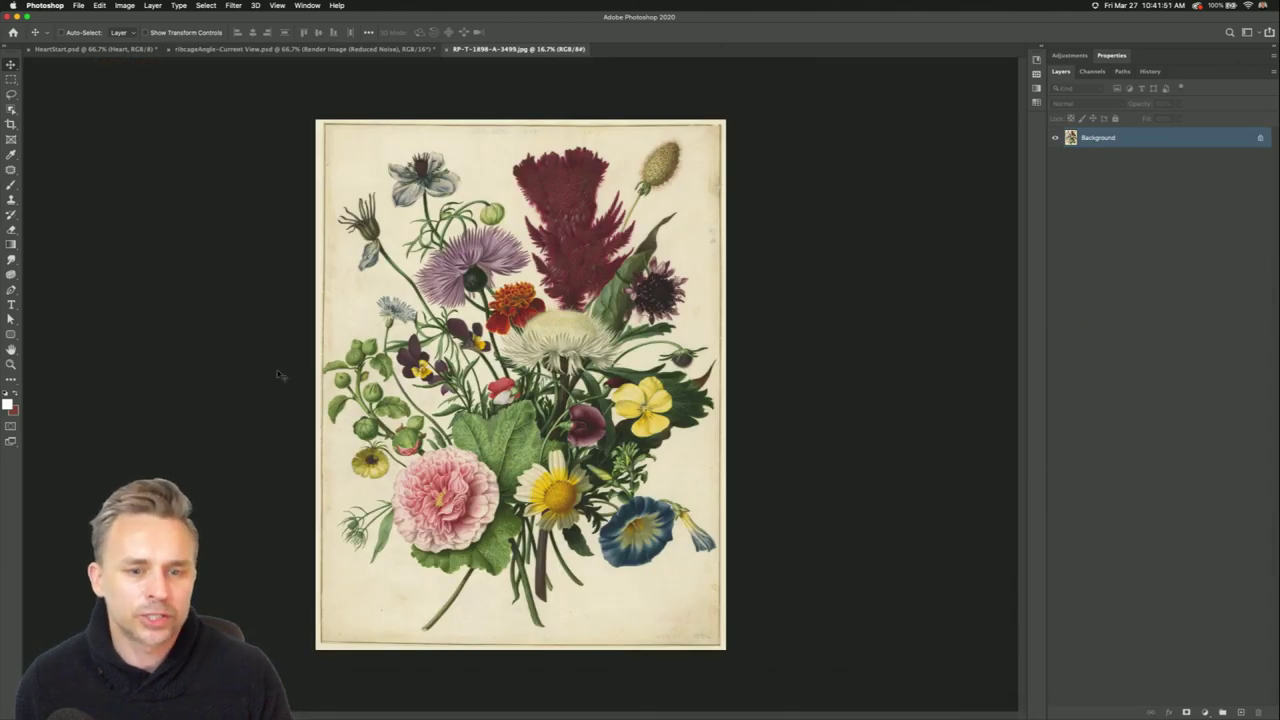
Bring Chrome back to the front on the Rijksmuseum 'Flowers in a Bottle' artwork page.
mouse_move(360, 712)
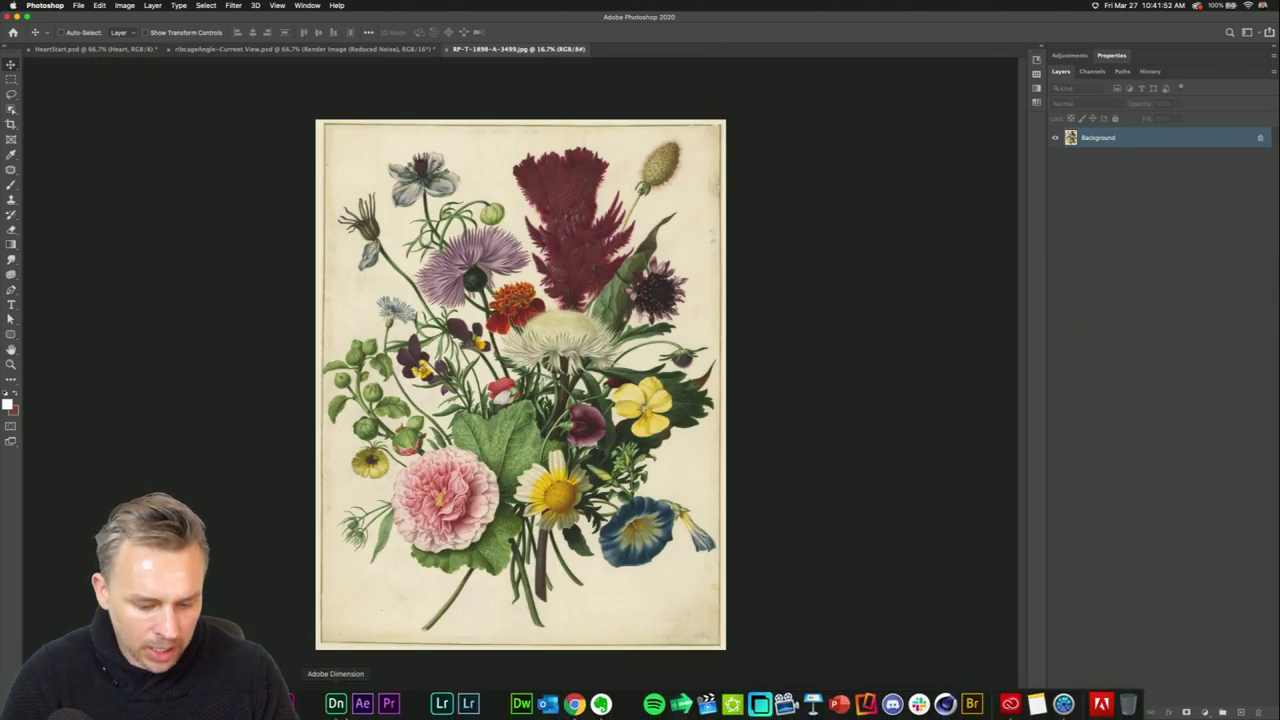
left_click(574, 702)
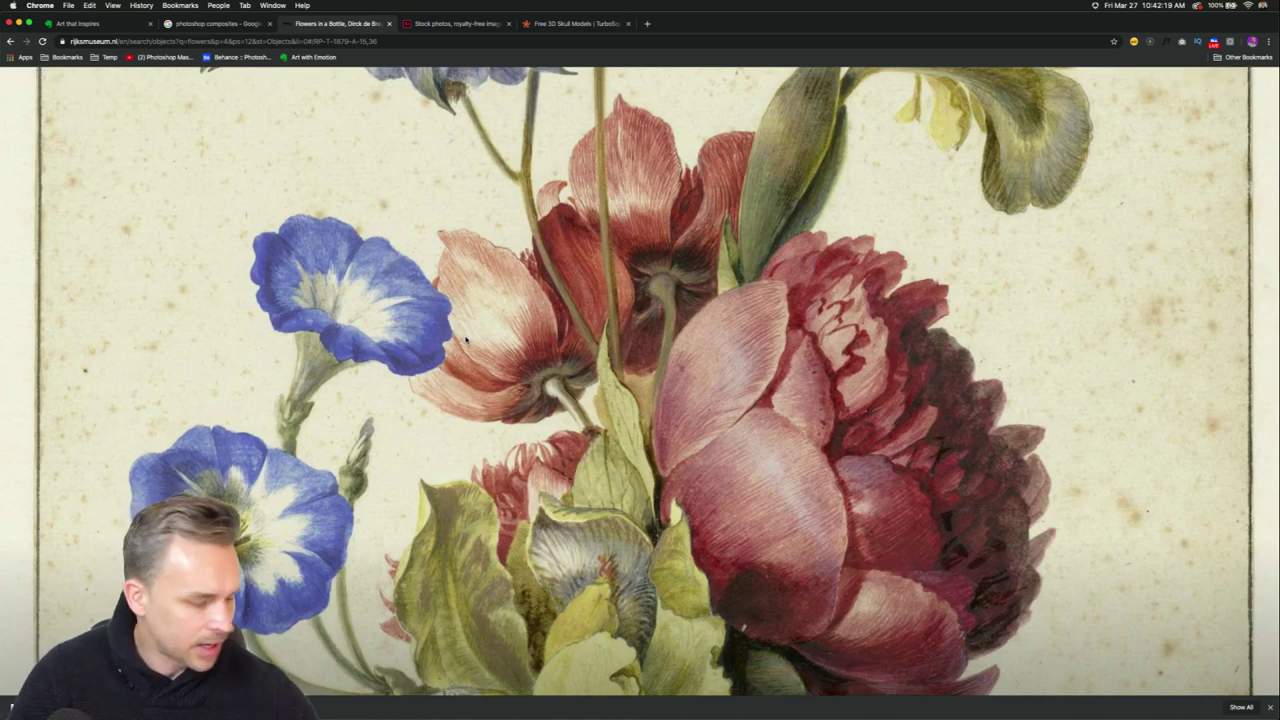
Load the Paris Musées collections homepage (parismuseescollections.paris.fr) in a new Chrome tab.
left_click(648, 24)
type("parismuseescollections.paris.fr/en")
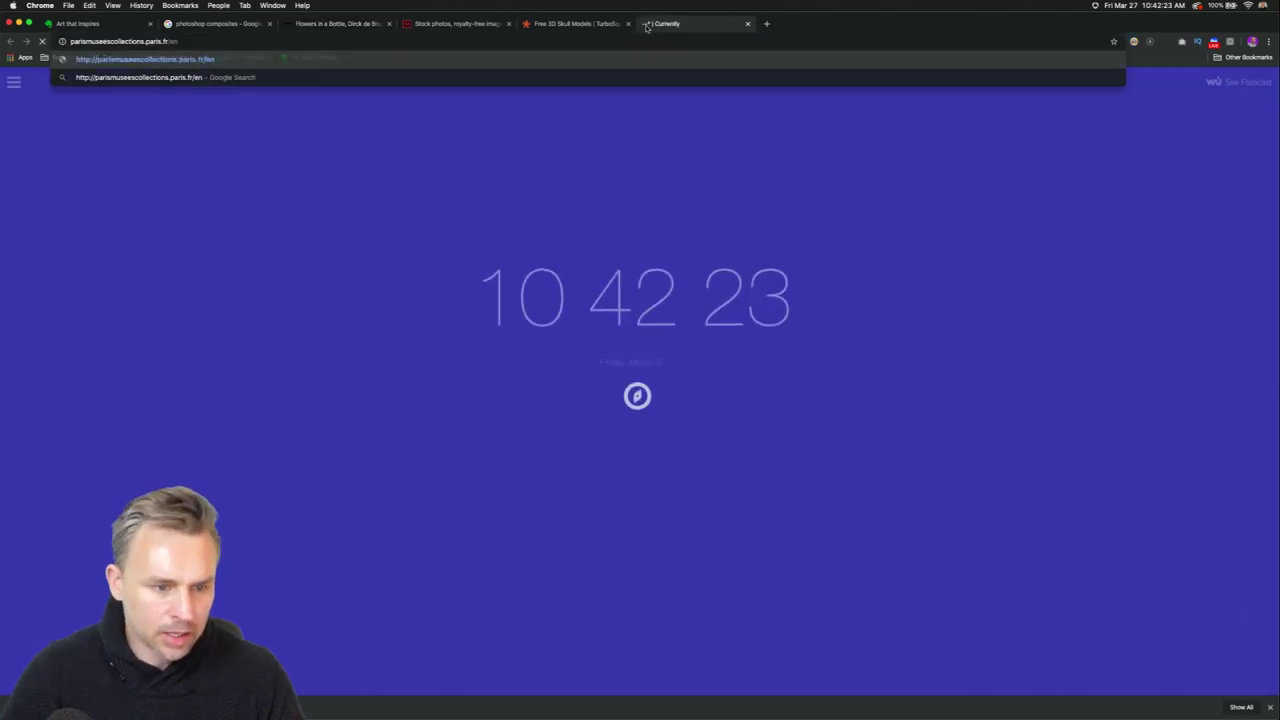
key("Return")
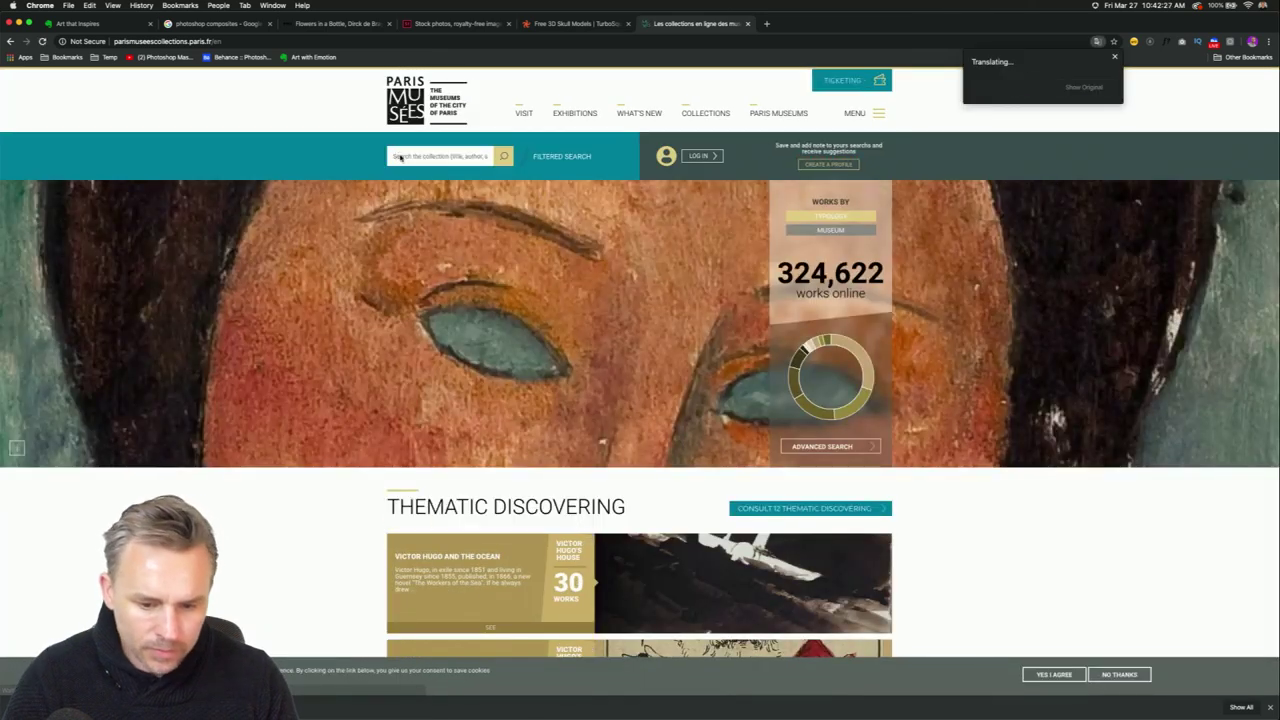
Search the Paris Musées collection for 'flowers', then cycle back through the tabs toward Rijksmuseum.
left_click(399, 157)
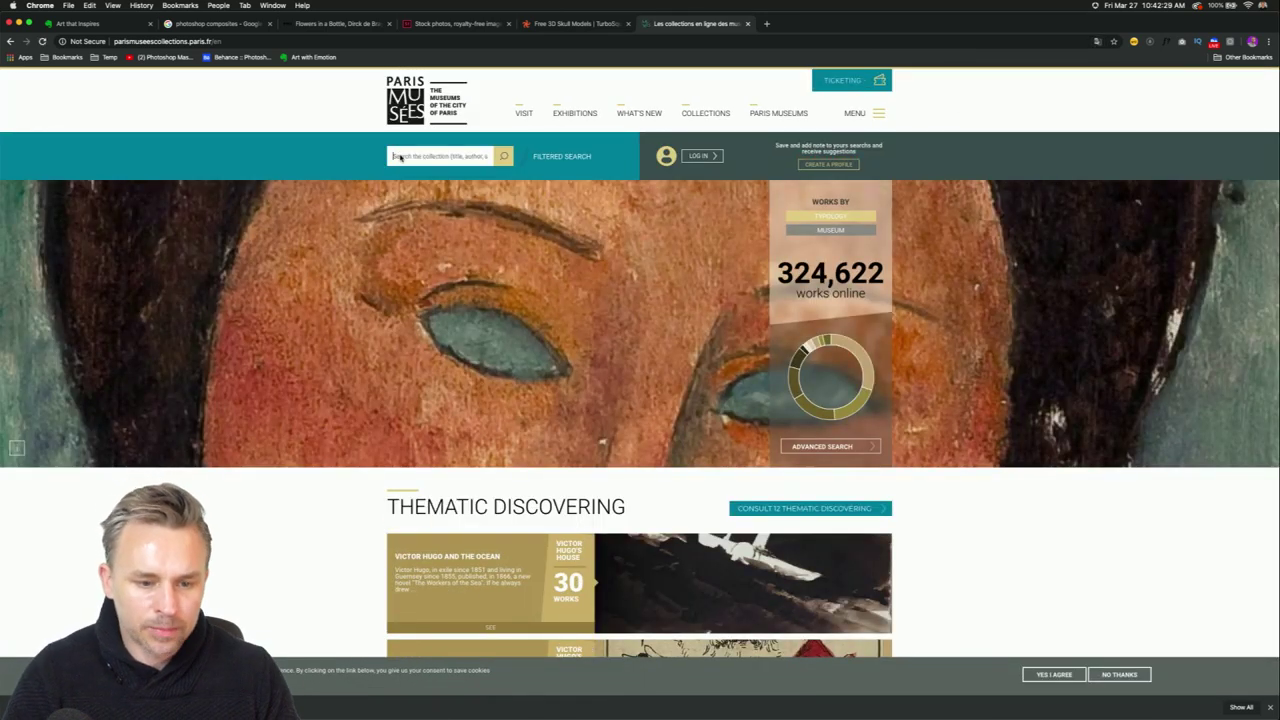
type("flowers")
key("Return")
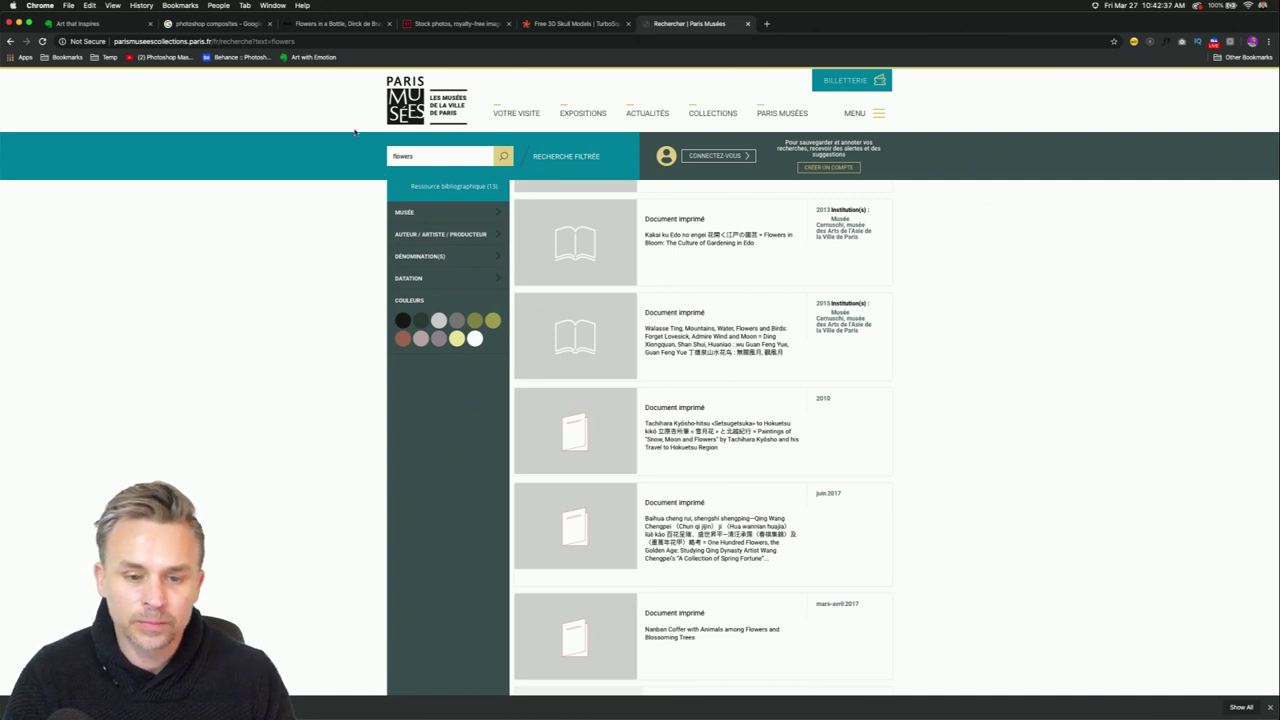
left_click(568, 24)
left_click(463, 24)
Download the 'Flowers in a Bottle' painting as a JPEG and open both flower JPGs in Photoshop.
left_click(337, 23)
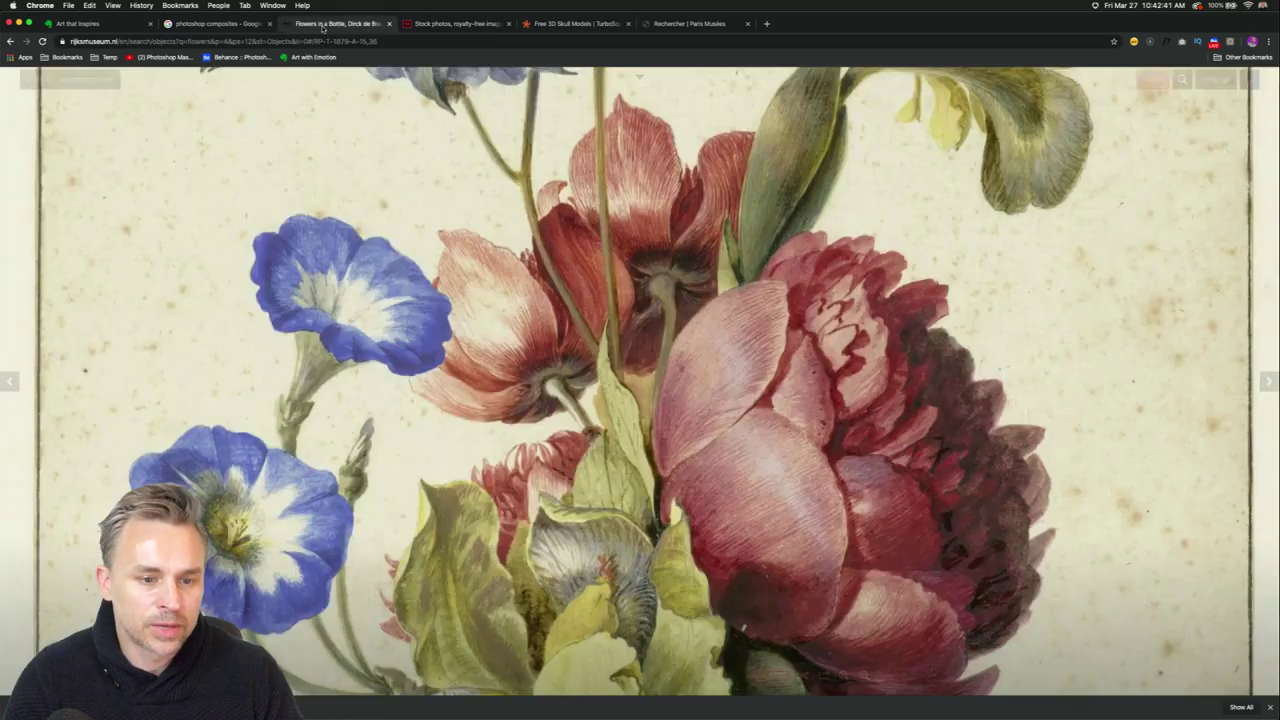
right_click(494, 333)
key("Escape")
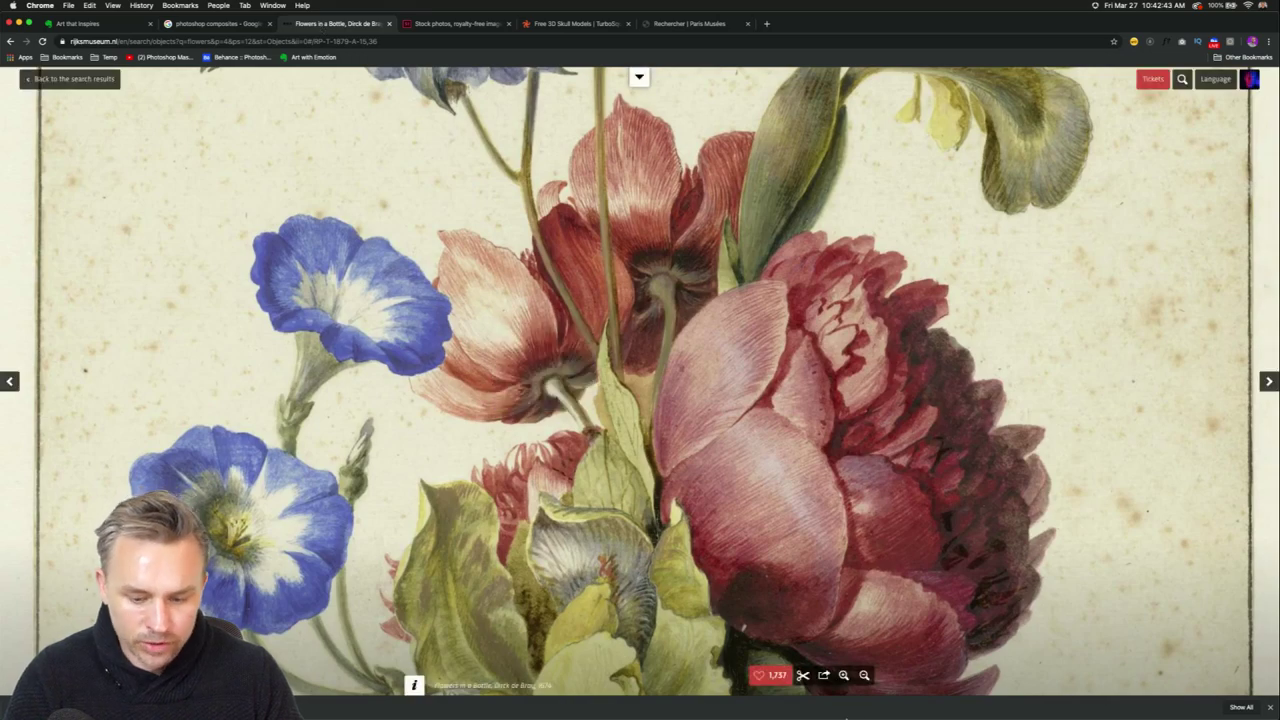
mouse_move(802, 675)
left_click(779, 651)
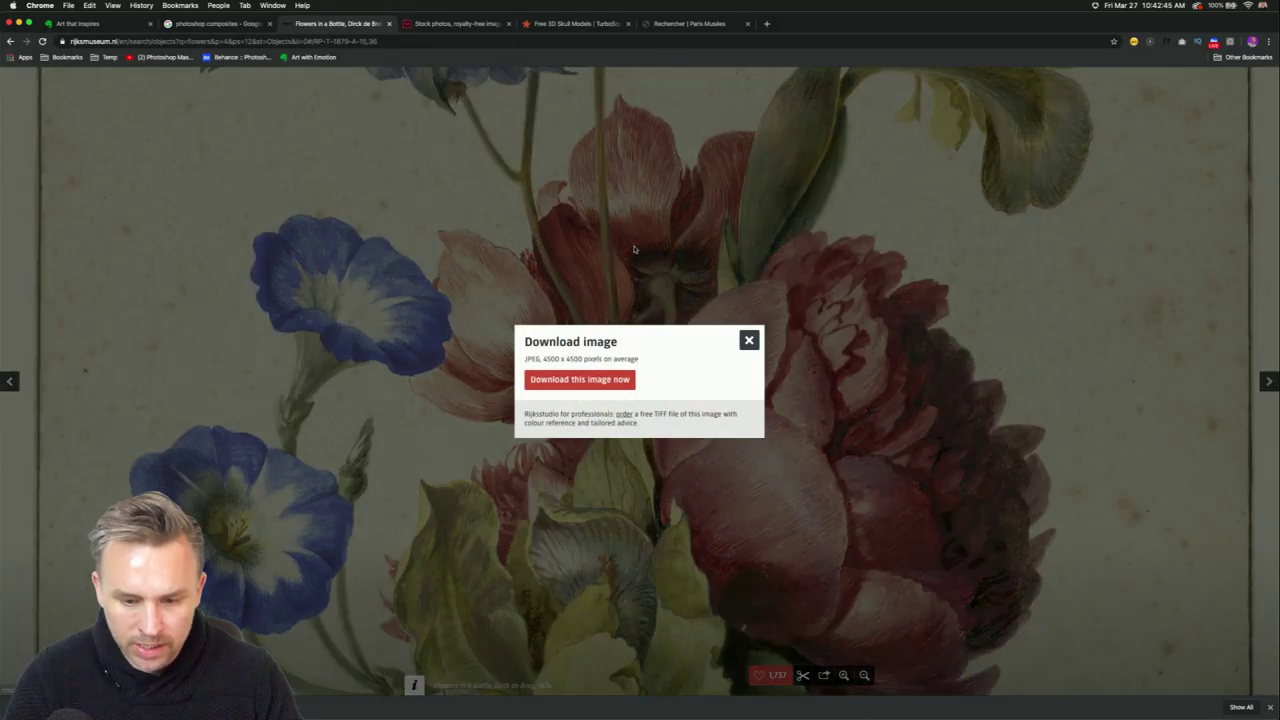
left_click(558, 380)
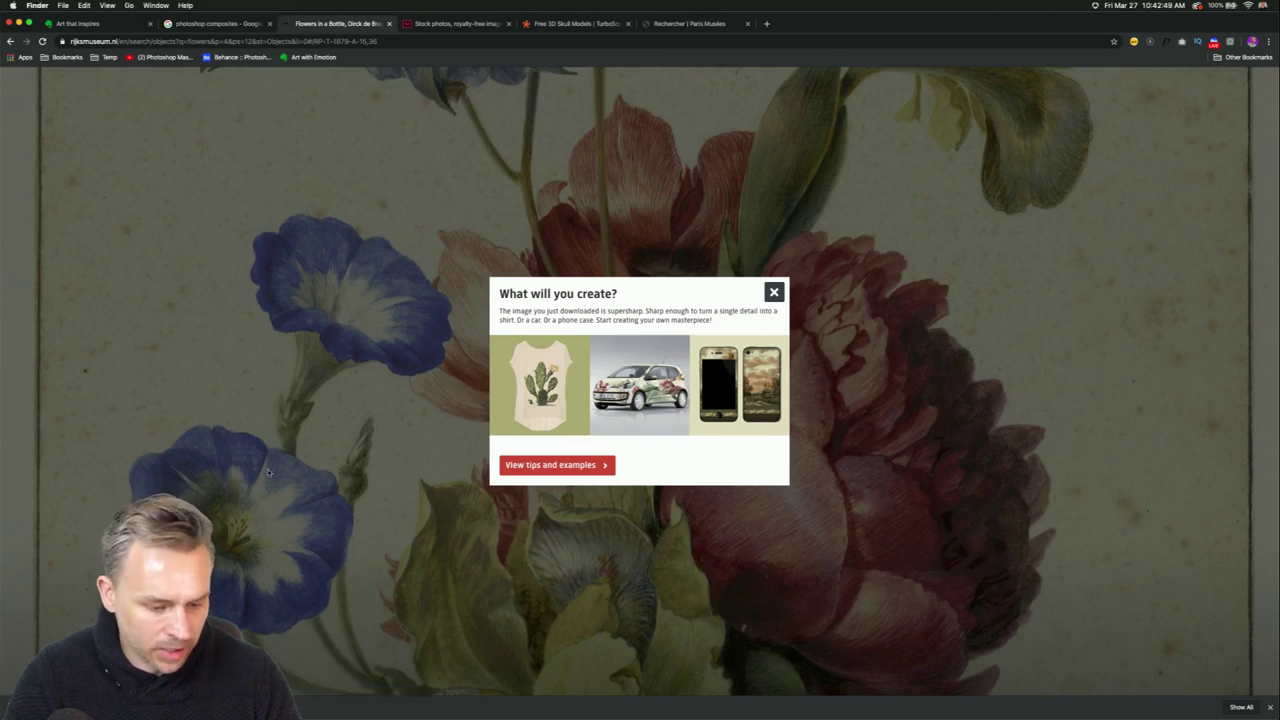
left_click(150, 707)
left_click_drag(576, 626, 314, 701)
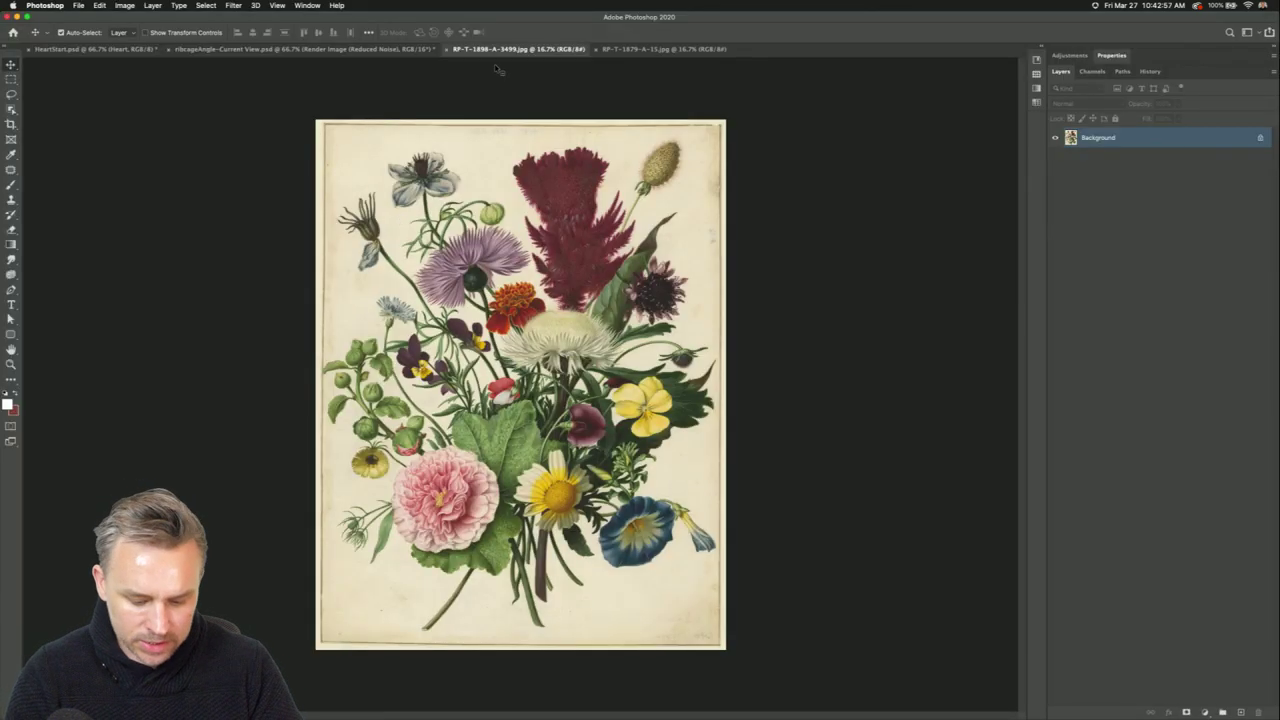
Tile all documents and trial-drag the RP-T-1879-A-15 painting into Heart, then undo it.
key("alt+cmd+shift+t")
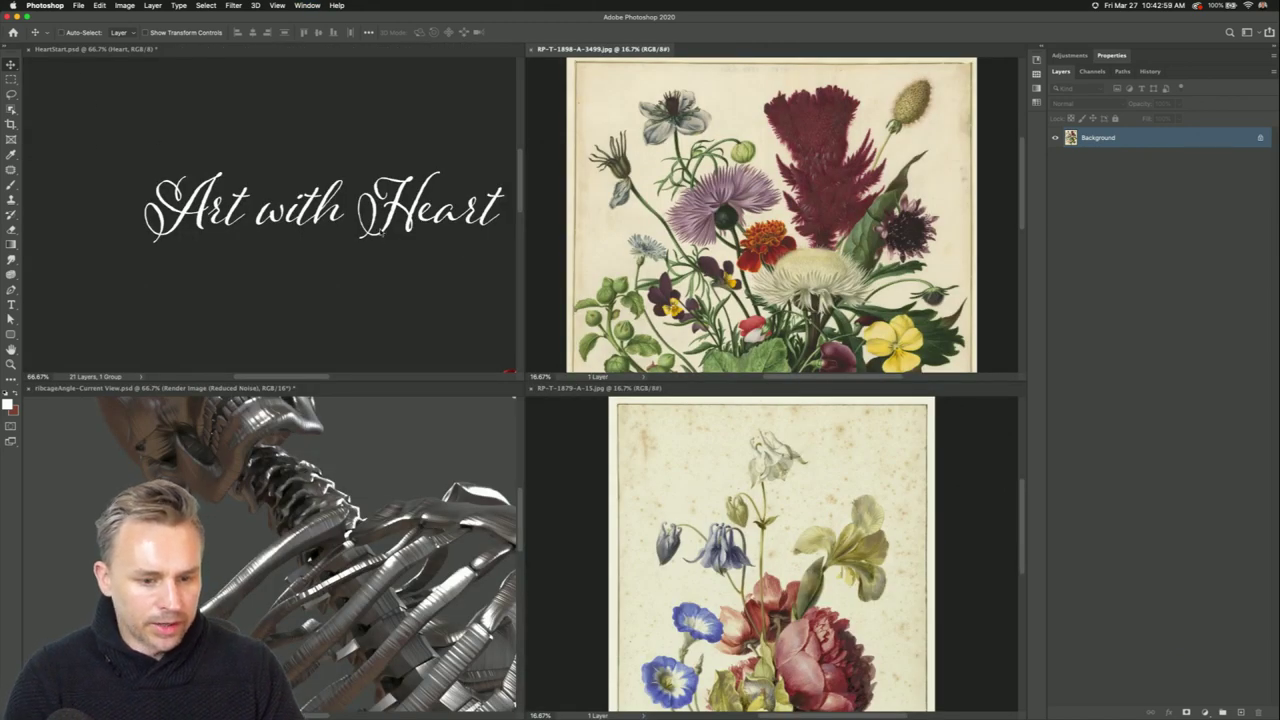
left_click(382, 233)
left_click(834, 448)
left_click_drag(1137, 142, 344, 203)
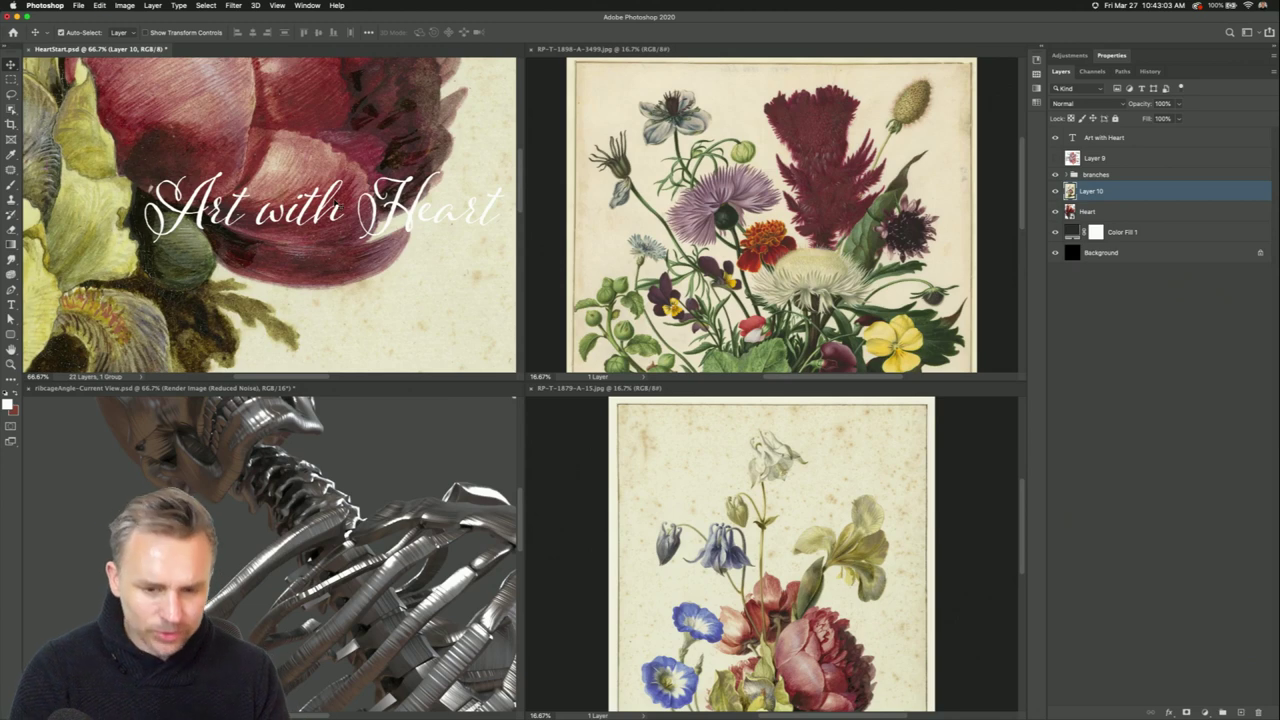
key("super+z")
Consolidate the documents into tabs with the RP-T-1898-A-3499 bouquet active and fully in view.
left_click(629, 420)
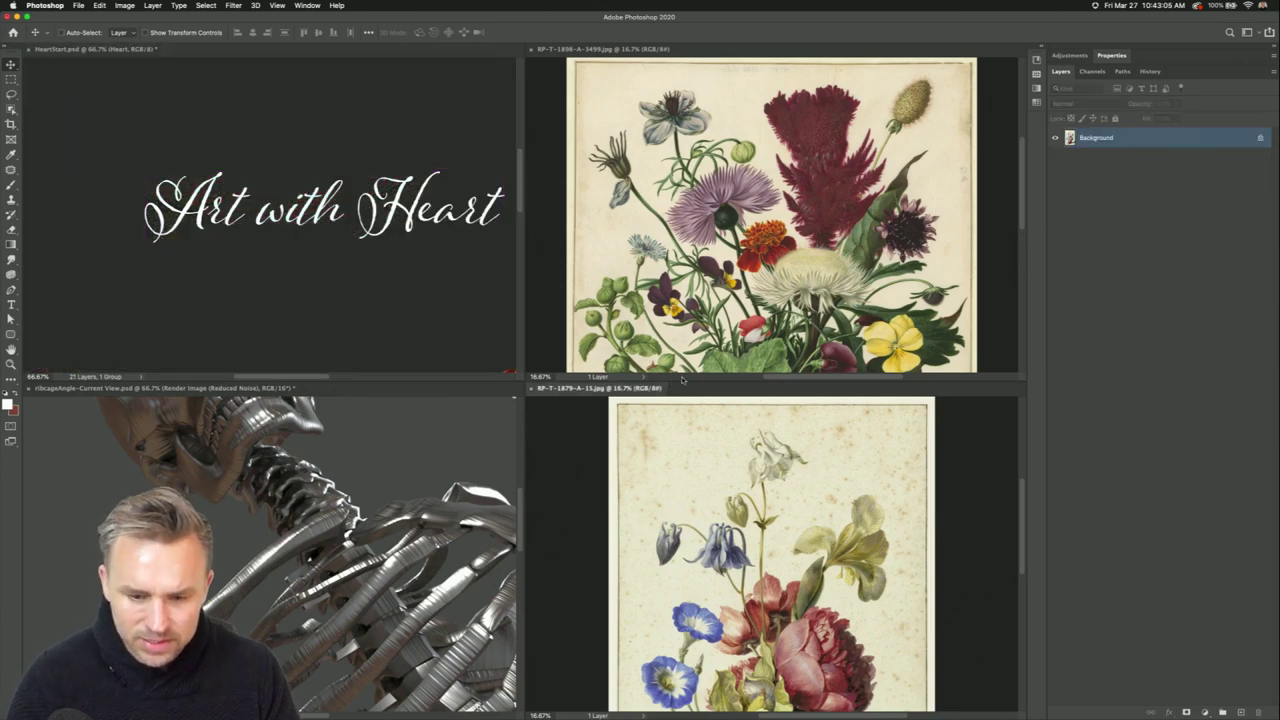
left_click(676, 232)
scroll(676, 232, "down", 3)
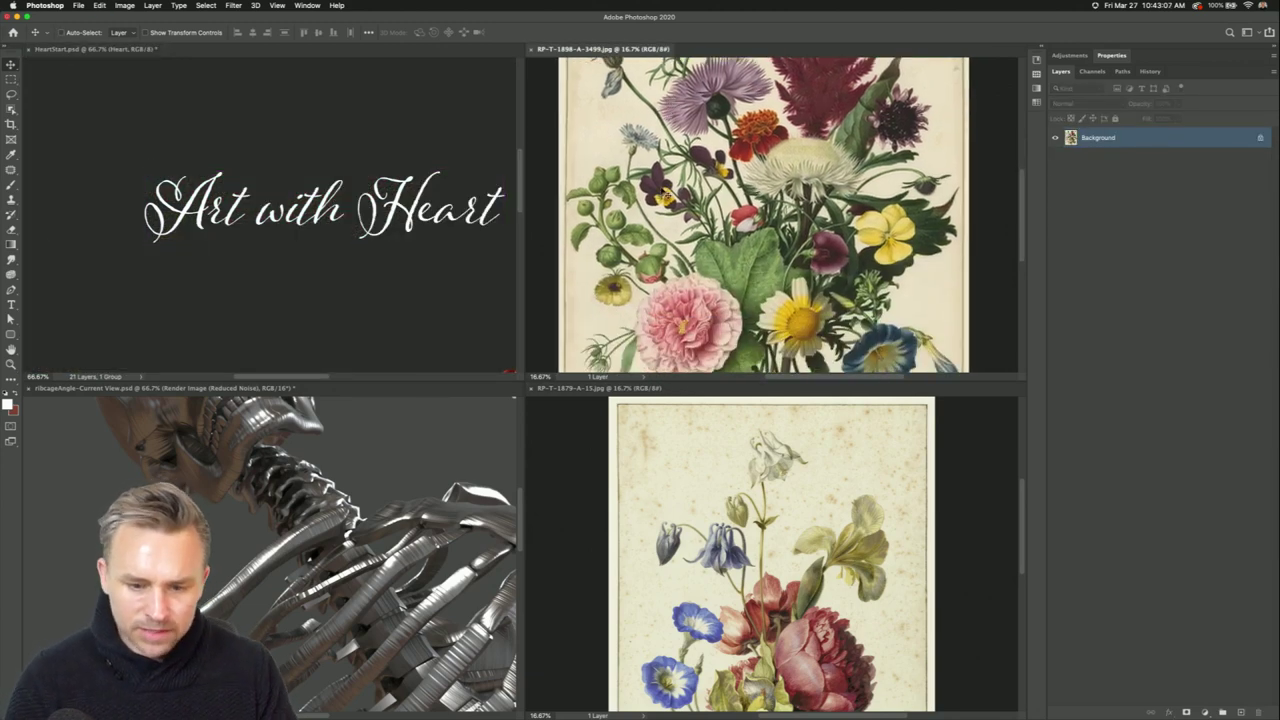
key("ctrl+alt+t")
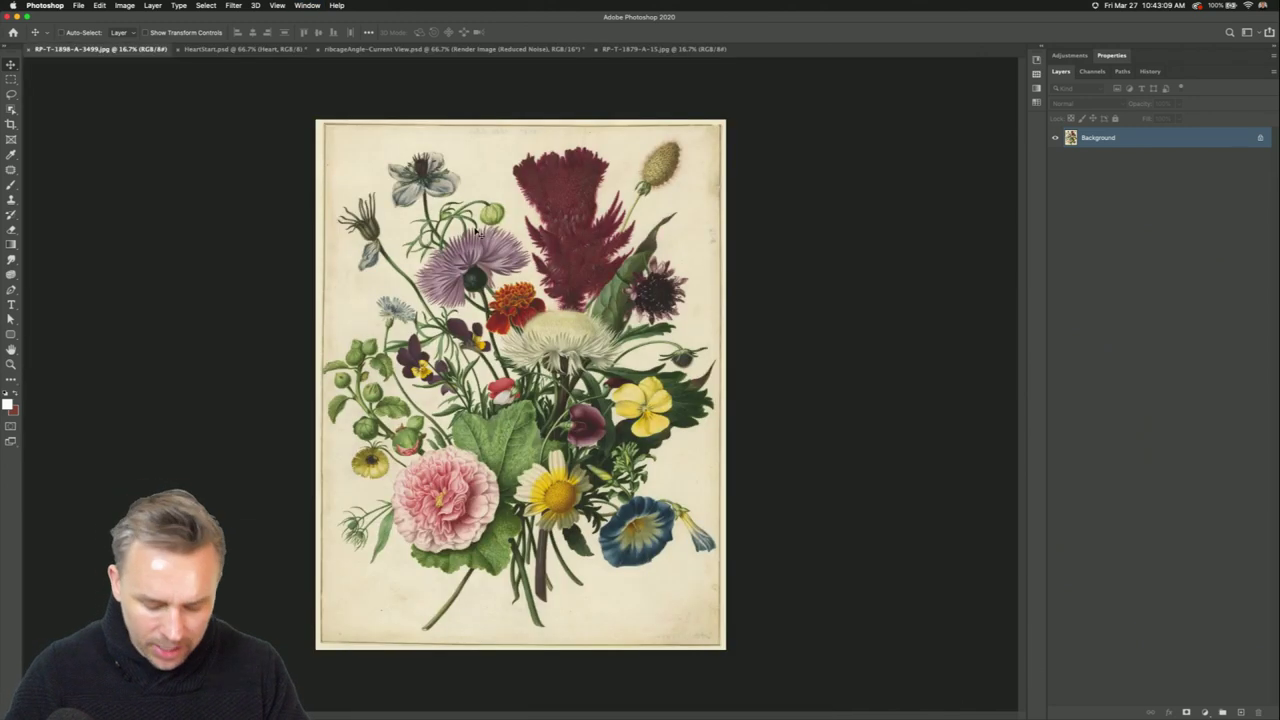
key("super+equal")
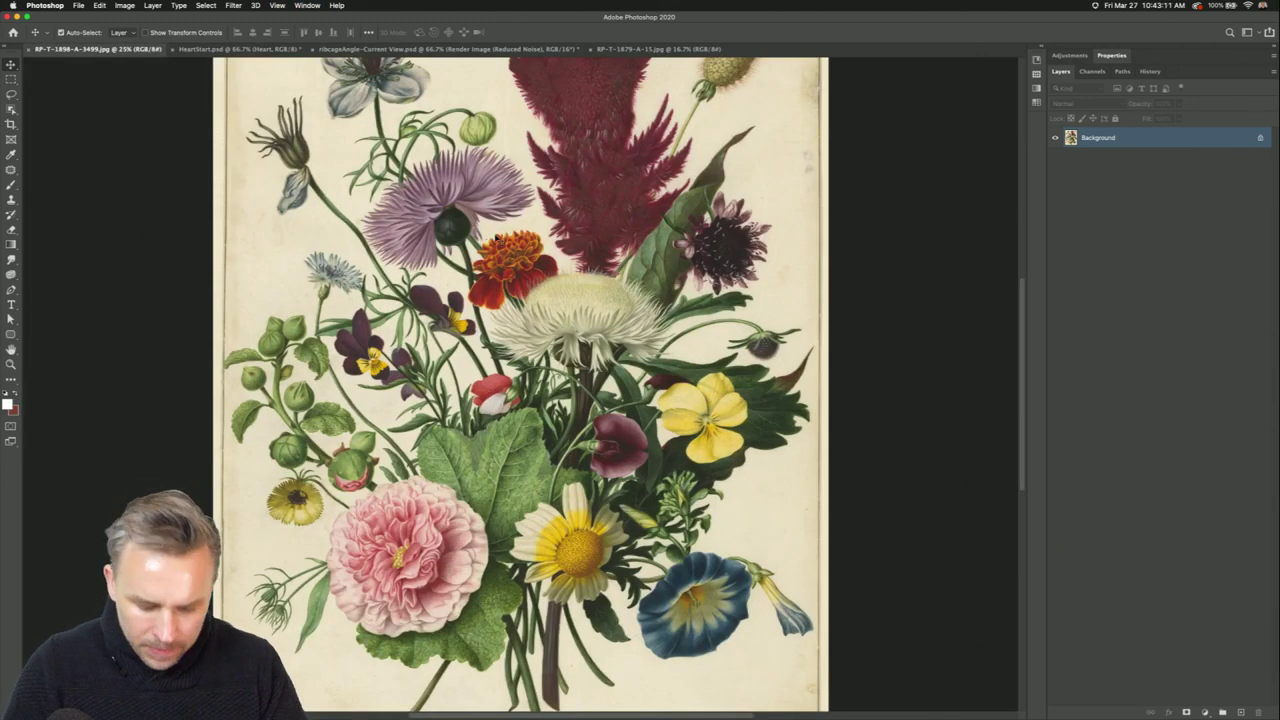
key("super+minus")
Try rectangular and freehand lasso selections along the bouquet print's top edge.
left_click(11, 79)
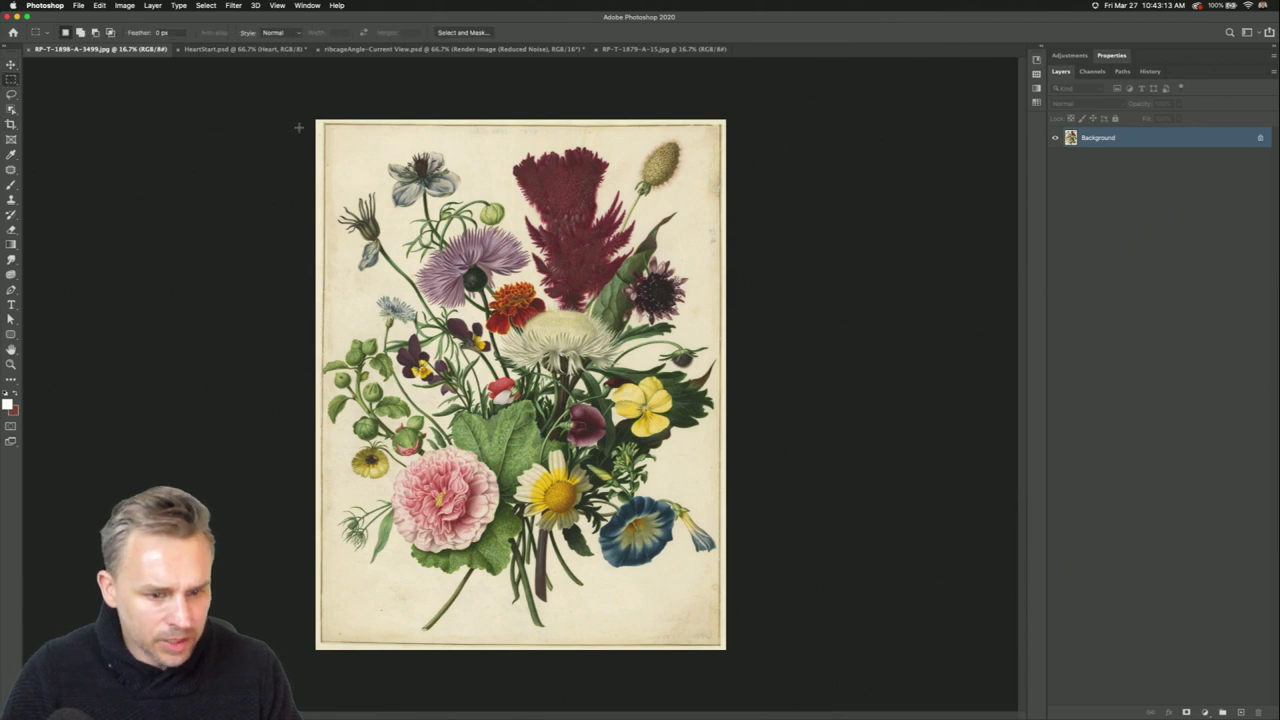
left_click_drag(328, 128, 662, 492)
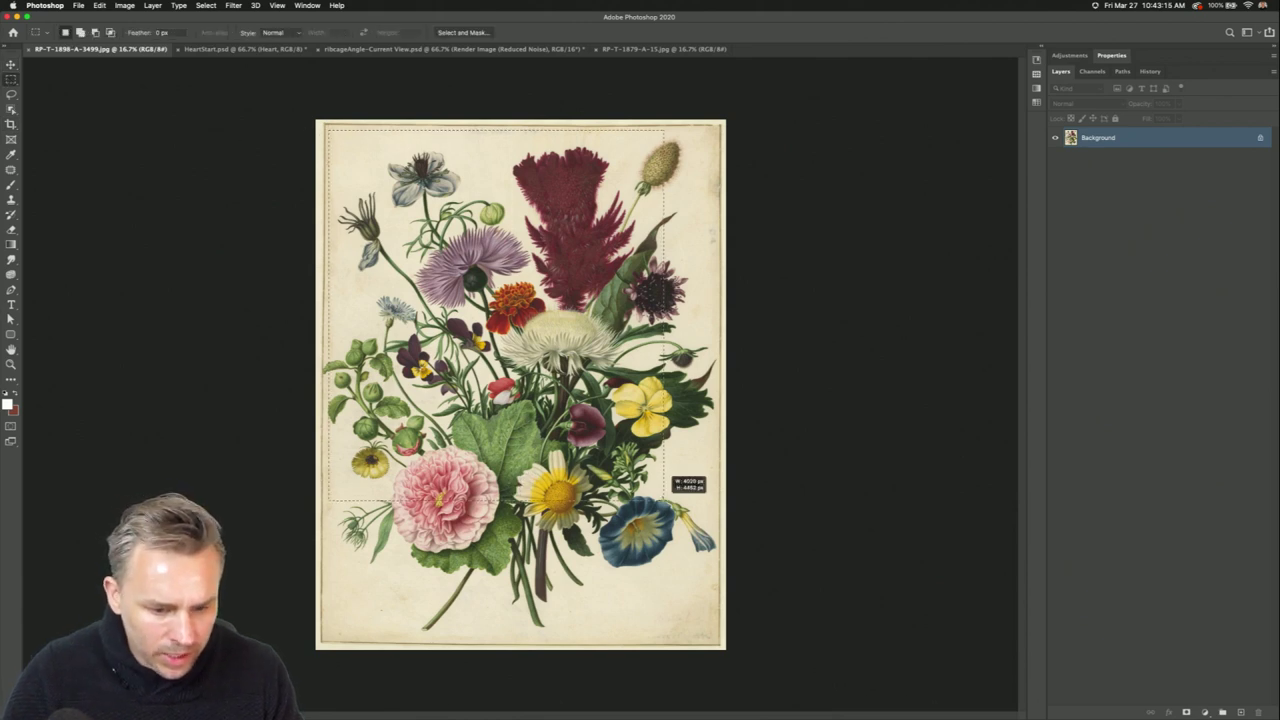
left_click(175, 208)
left_click(11, 94)
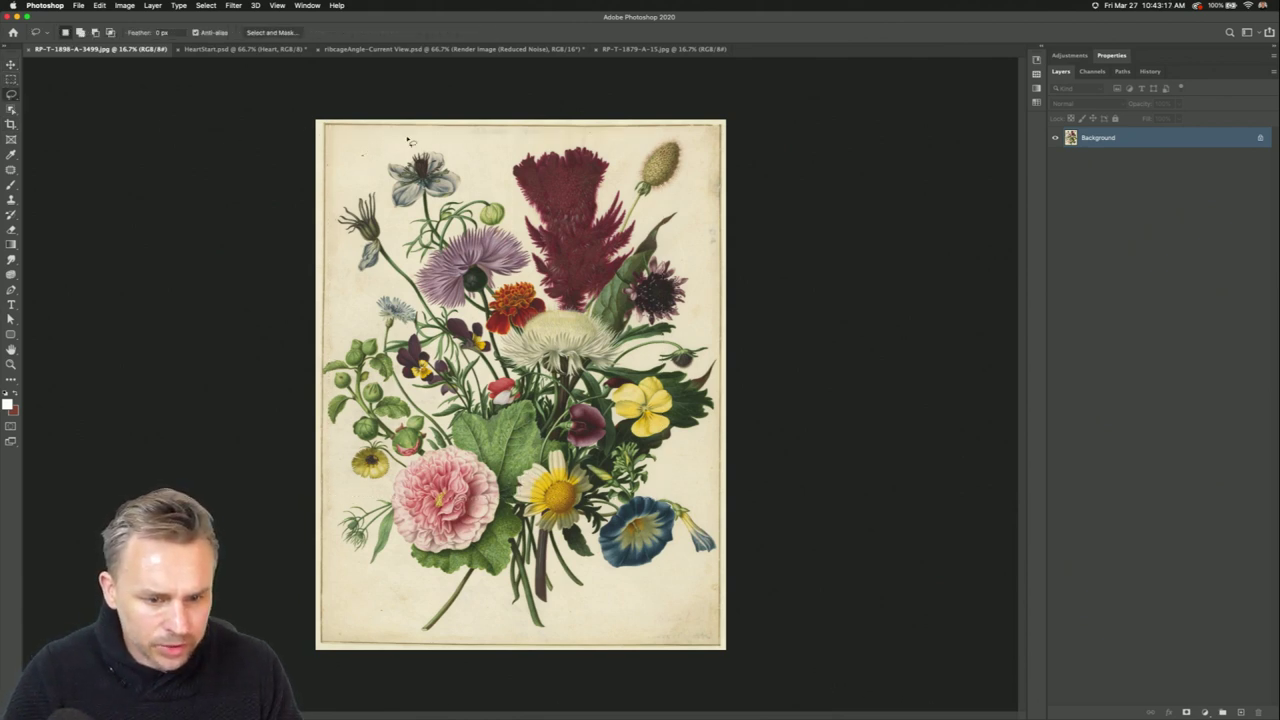
mouse_move(362, 155)
left_mouse_down()
mouse_move(613, 135)
mouse_move(702, 161)
mouse_move(718, 388)
left_mouse_up()
left_click_drag(720, 398, 716, 414)
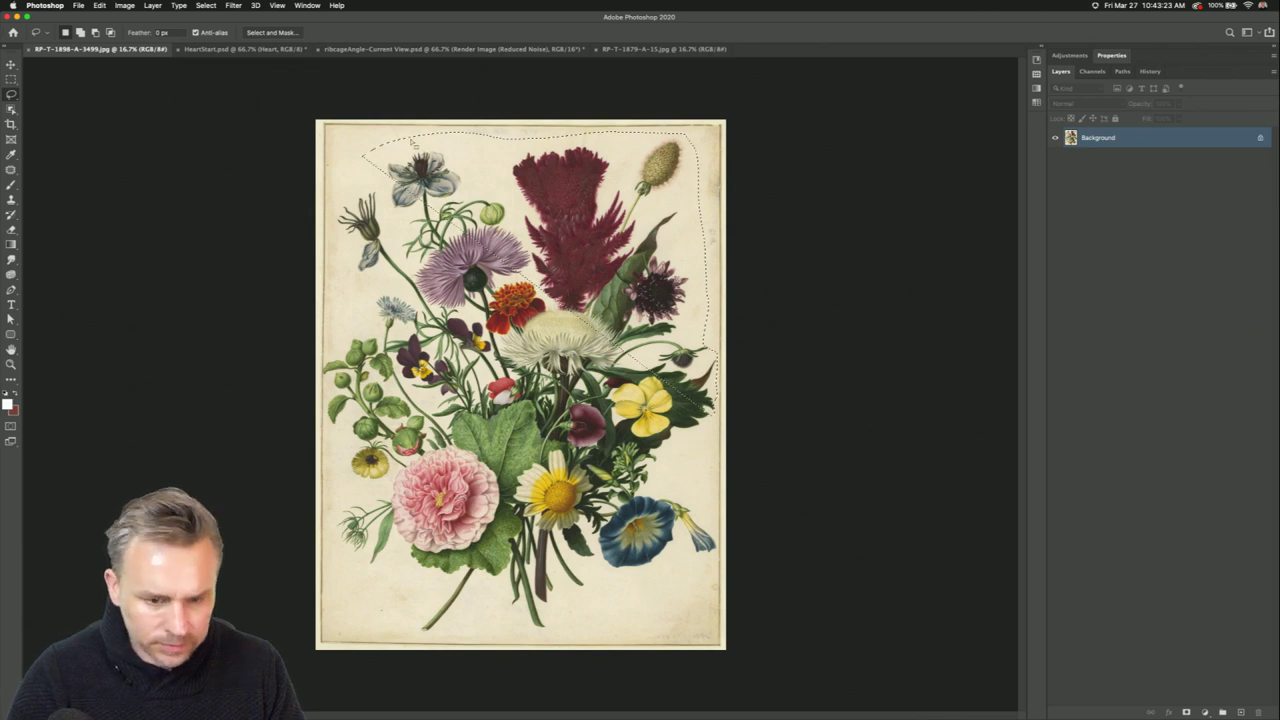
left_click_drag(693, 138, 695, 135)
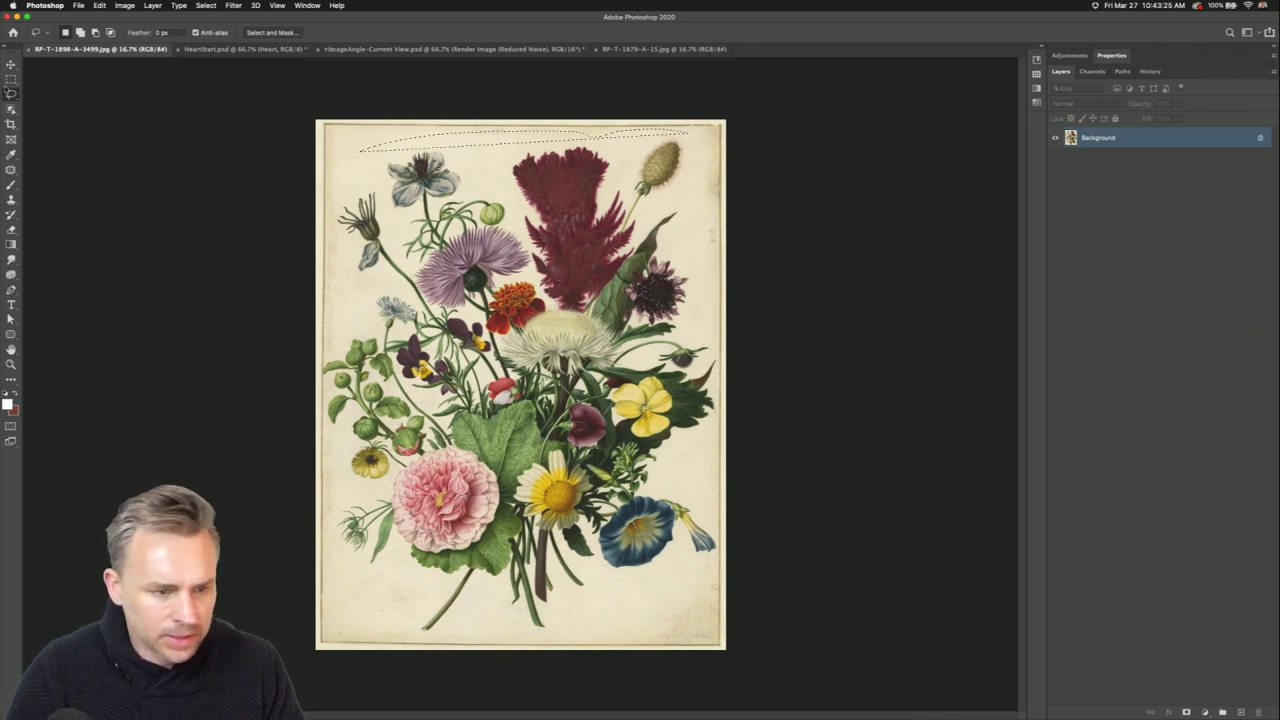
Marquee the top paper strip, copy it to Layer 1, and toggle layer visibility to check it.
key("m")
left_click_drag(272, 108, 806, 135)
key("shift+BackSpace")
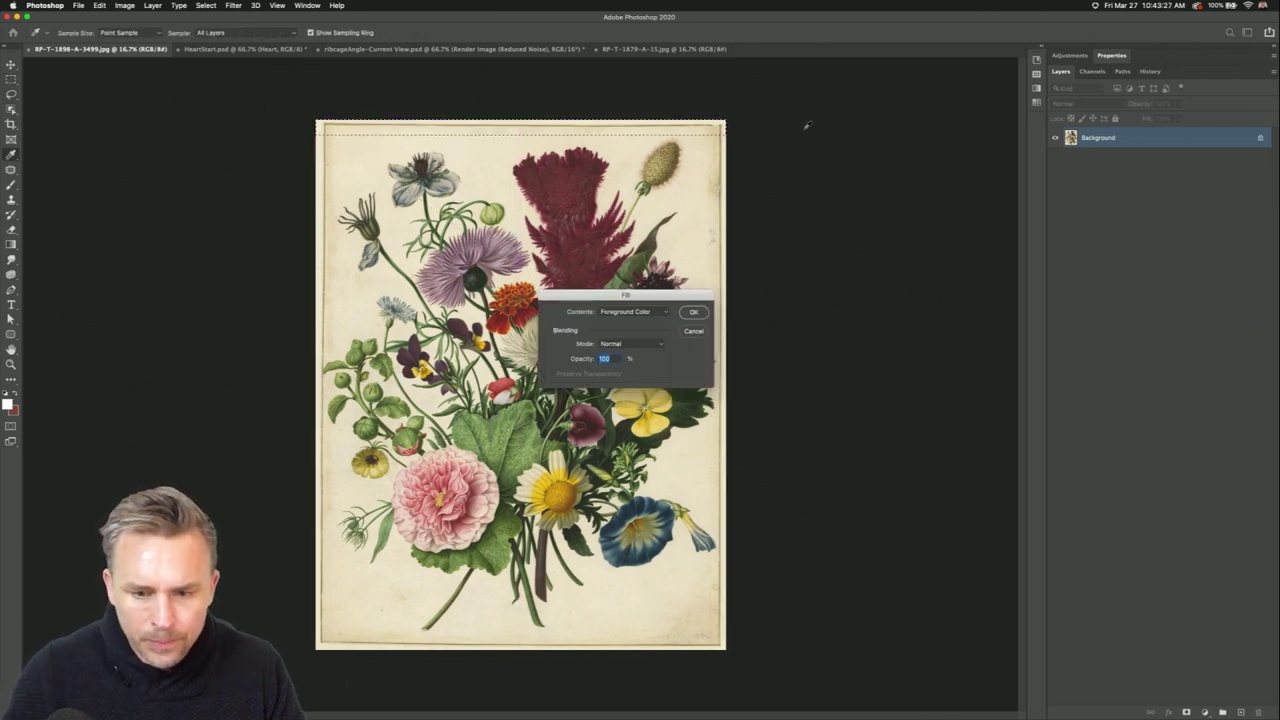
left_click(694, 331)
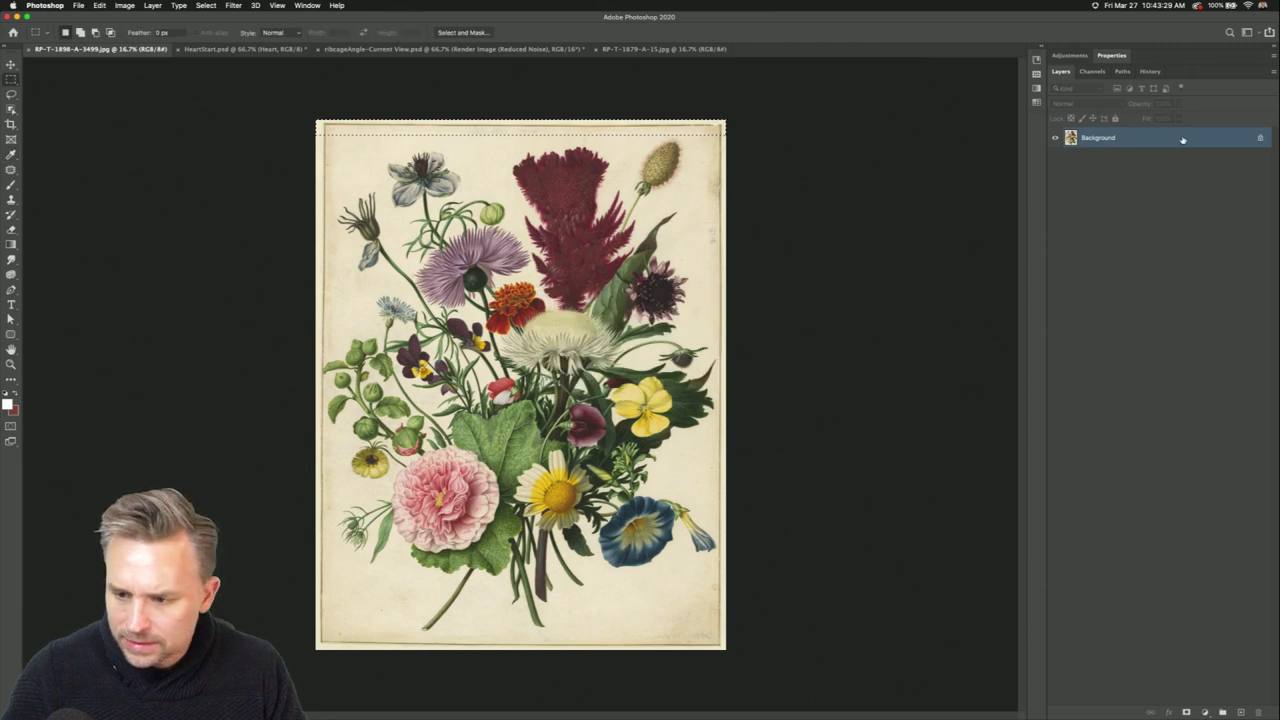
key("super+j")
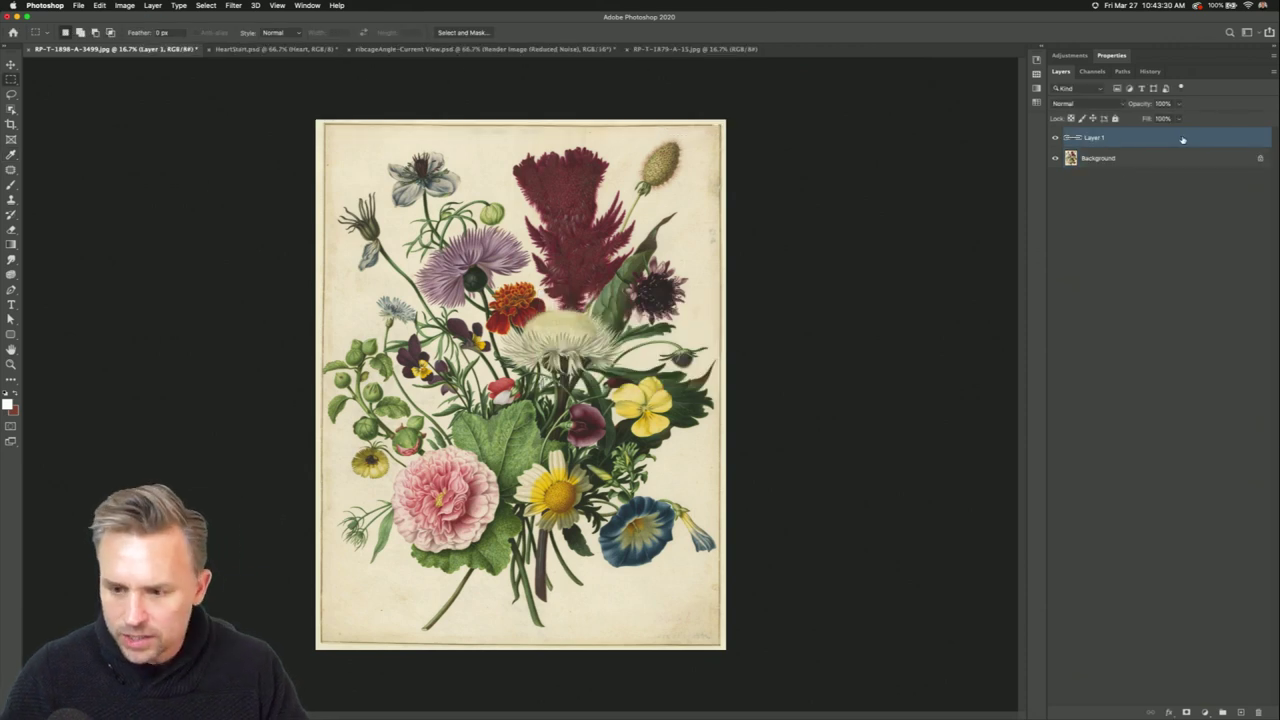
left_click(1056, 161)
left_click(1055, 160, "alt")
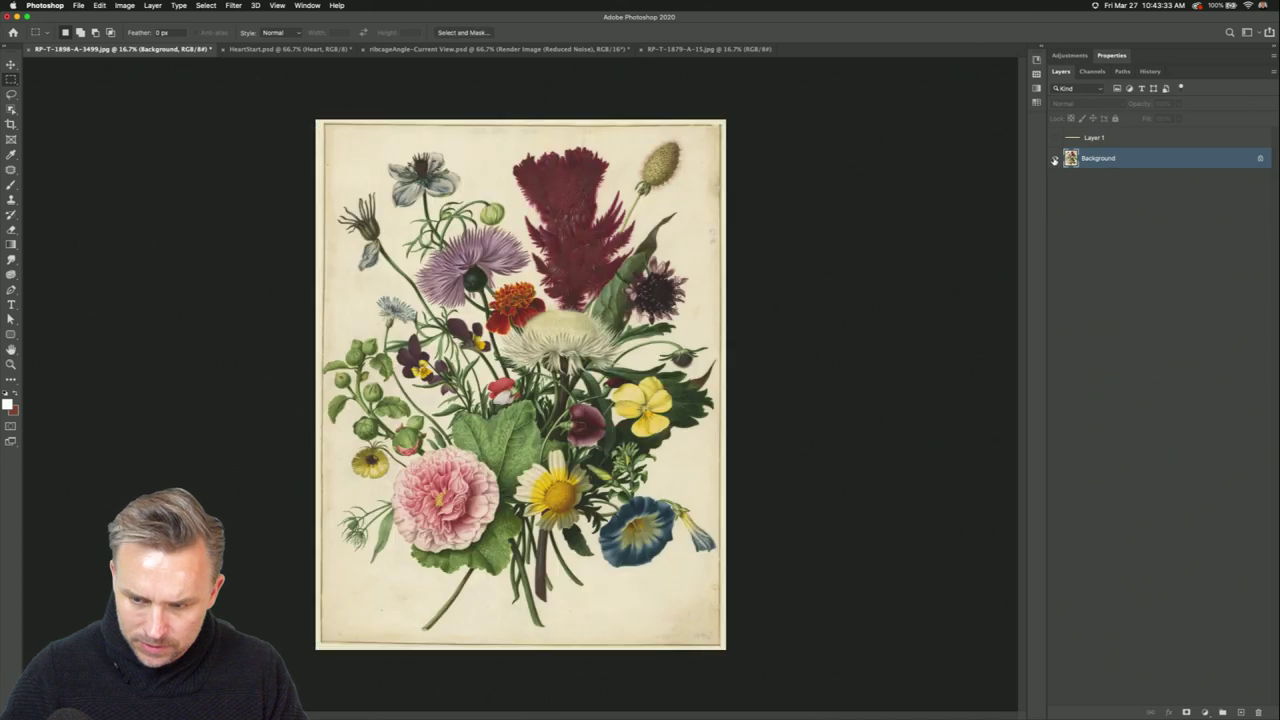
Duplicate Background, hide the original, and delete the selected paper border strips from the copy.
key("super+j")
left_click_drag(318, 120, 720, 716)
left_click(1055, 178)
key("Delete")
key("Delete")
left_click_drag(751, 663, 252, 632)
key("Delete")
left_click_drag(314, 118, 318, 662)
key("Delete")
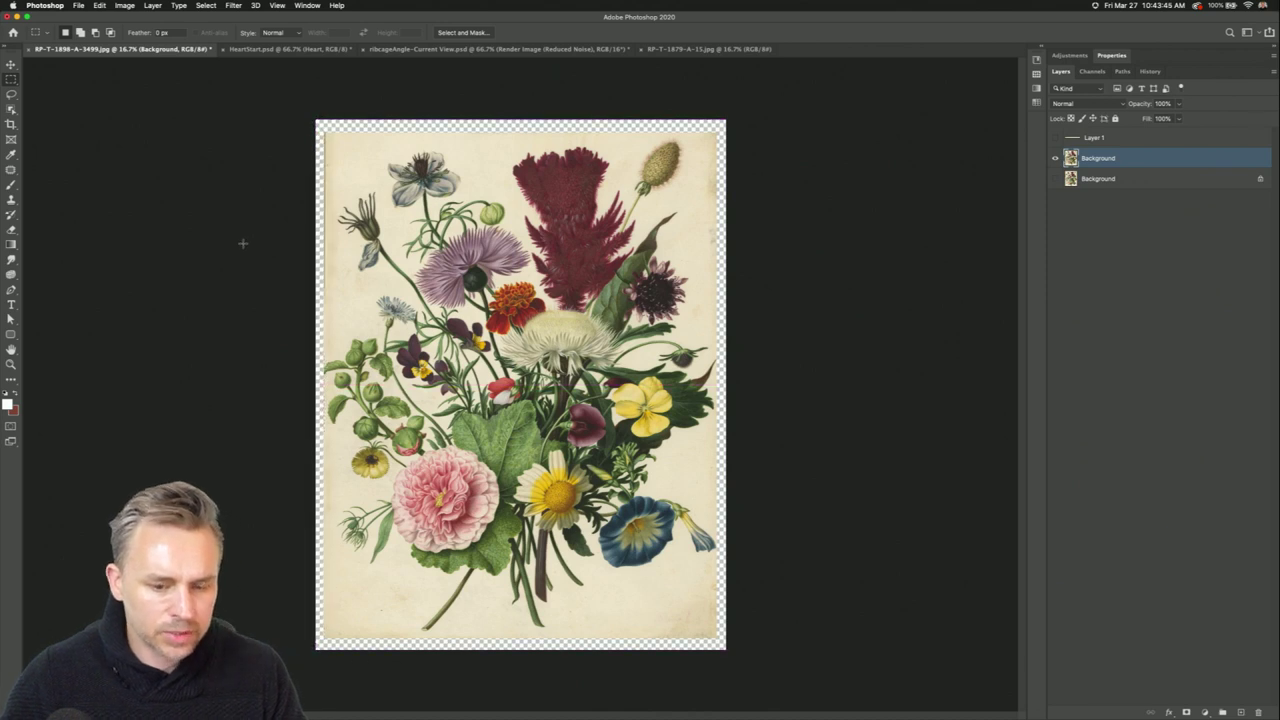
Cut the bouquet out of its paper background with a Properties quick action, targeting the layer content.
left_click(1108, 57)
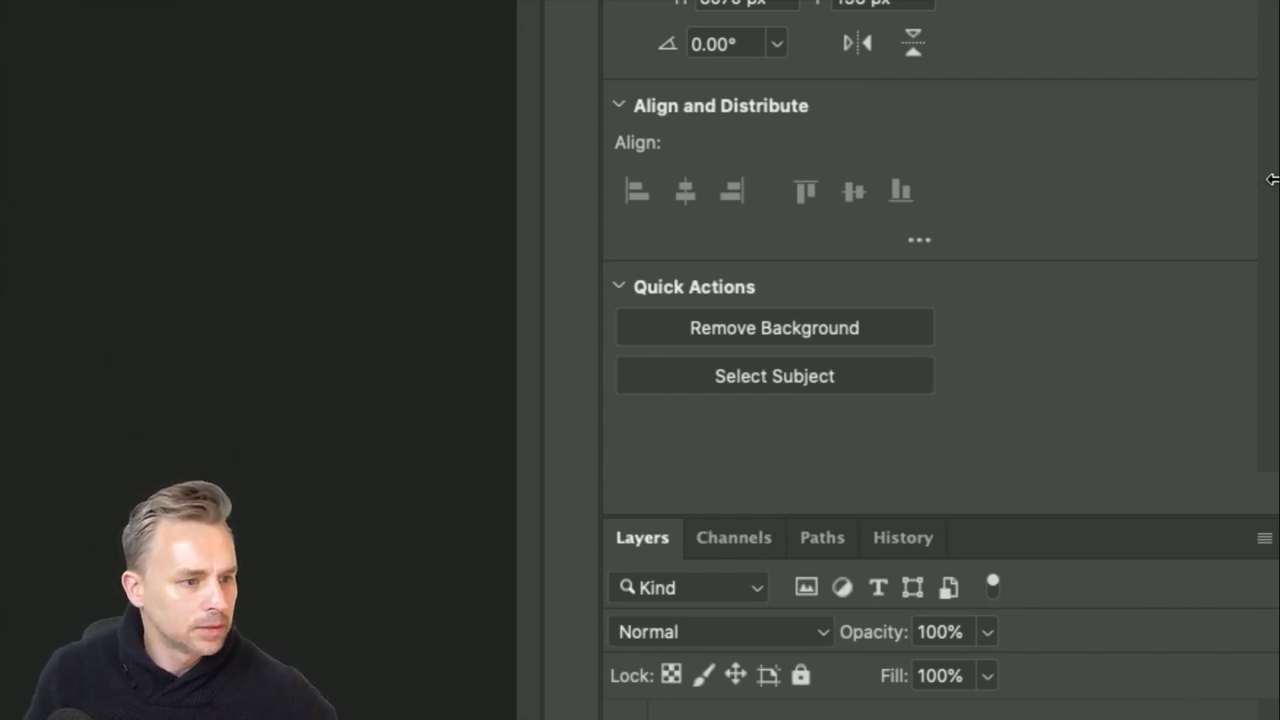
left_click(706, 340)
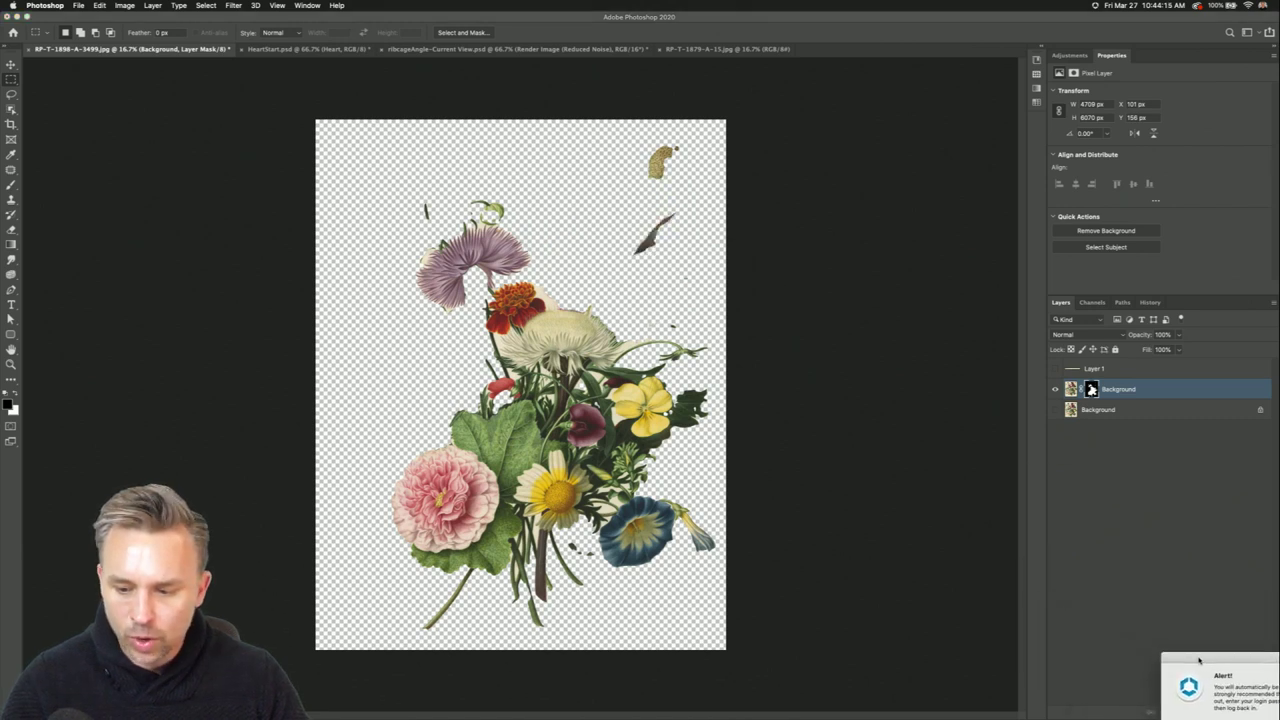
key("super+2")
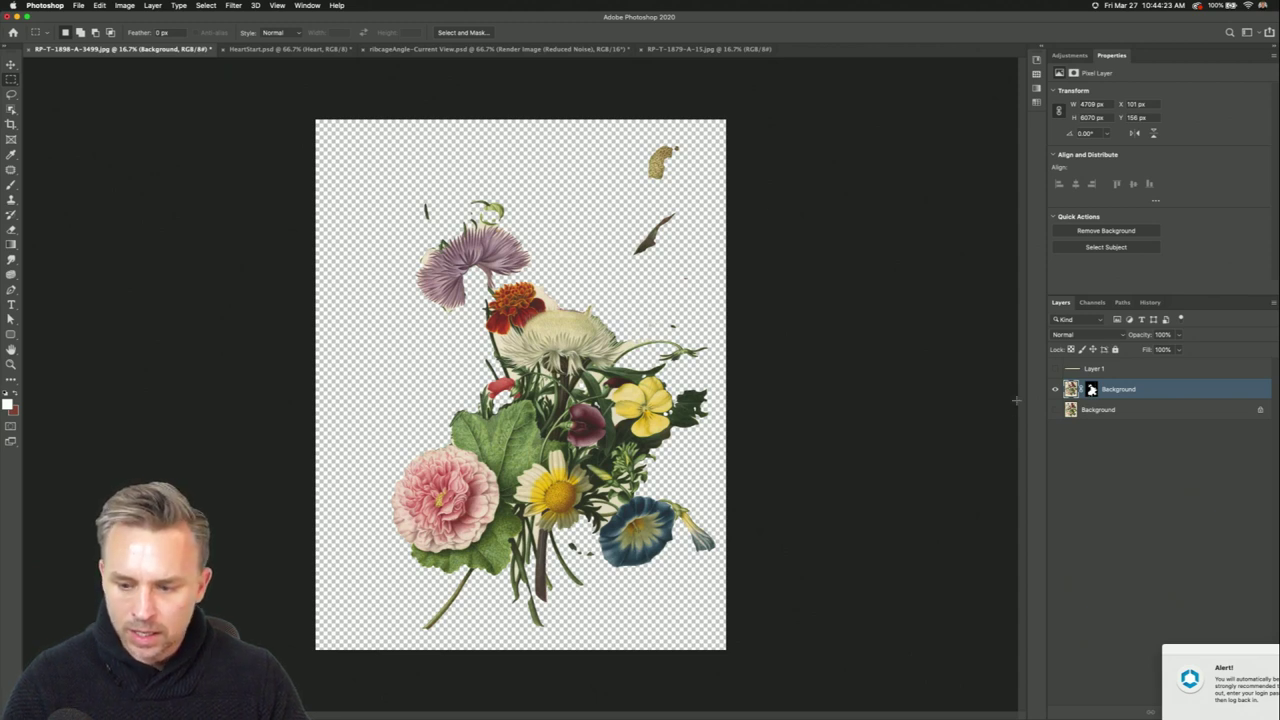
Duplicate the bottom Background layer and hide the cut-out, bottom and unmasked copy layers.
left_click(1057, 390)
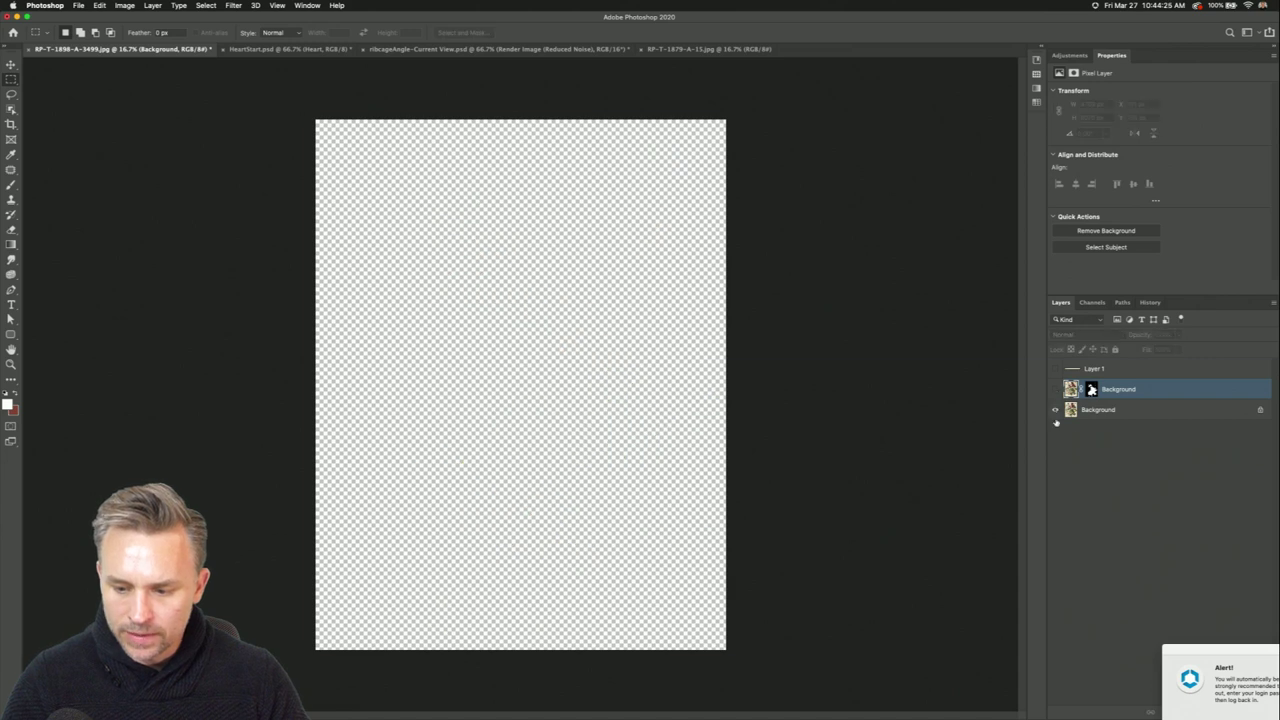
left_click(1090, 410)
key("super+j")
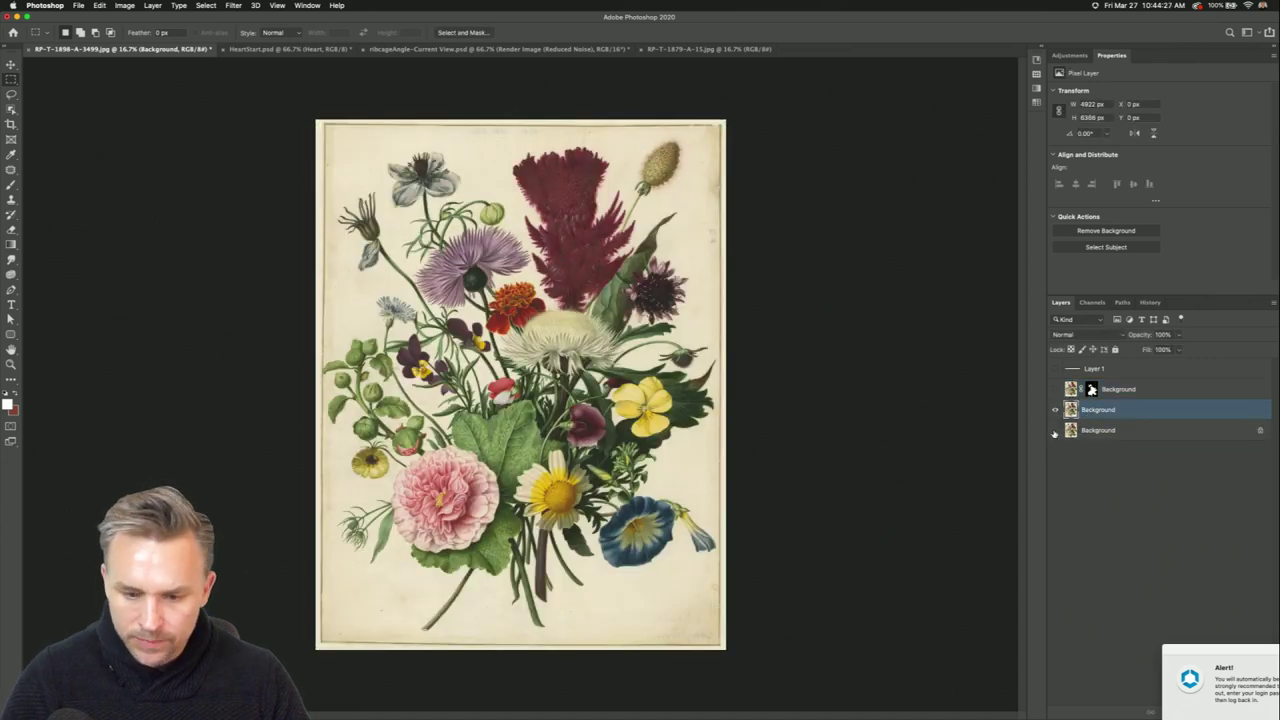
left_click(1055, 430)
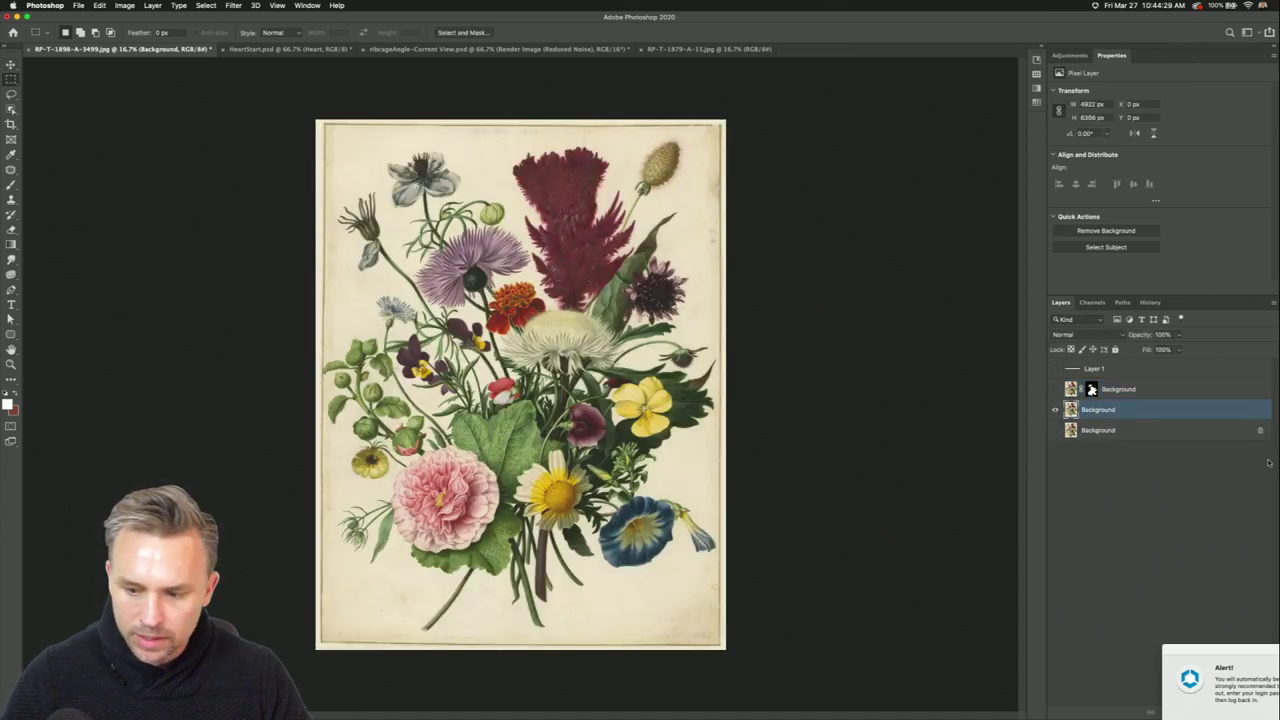
left_click(1124, 390)
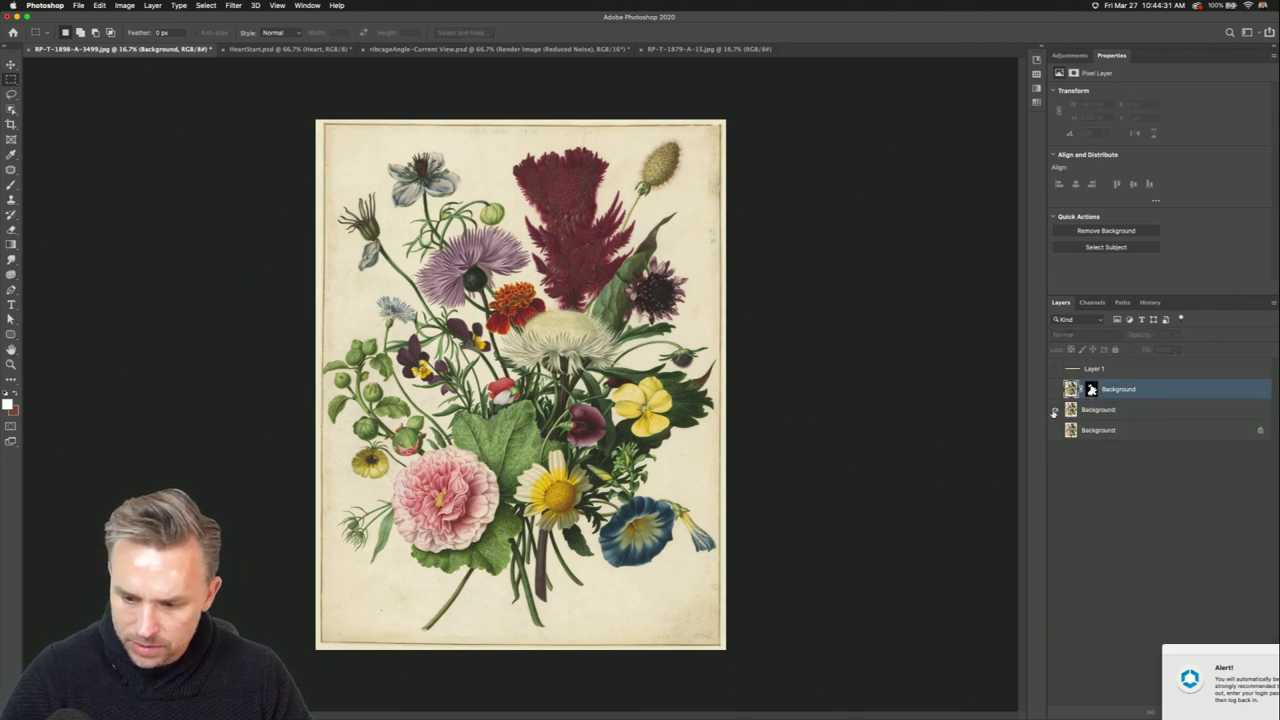
left_click(1055, 410)
Duplicate the masked bouquet layer and remove the copy's mask so the full print shows.
key("super+j")
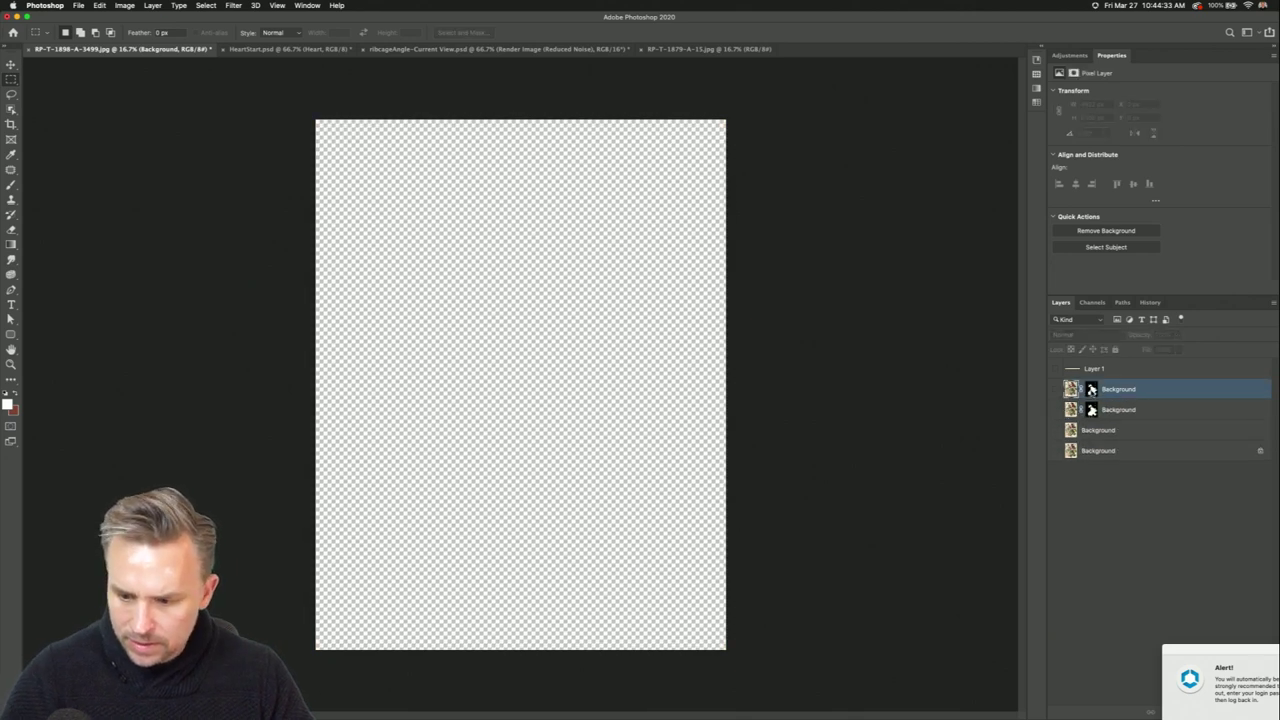
right_click(1089, 388)
left_click(1057, 390)
left_click(1057, 390)
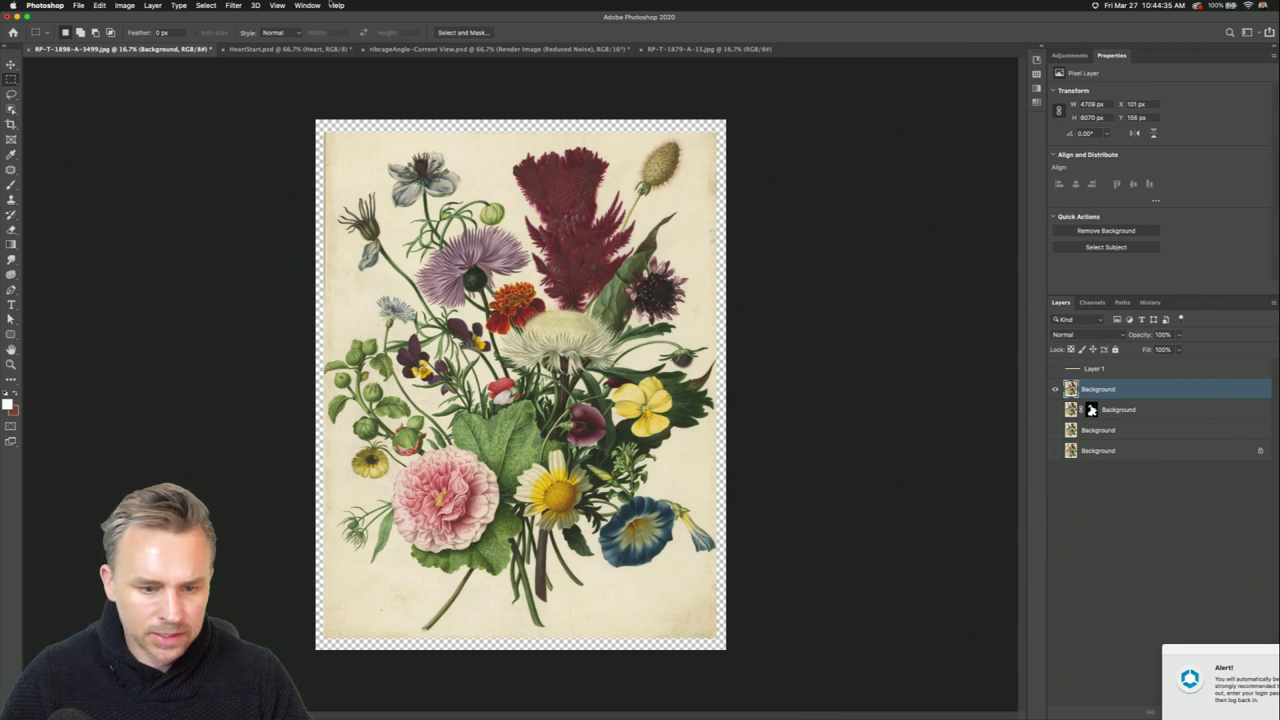
left_click(203, 5)
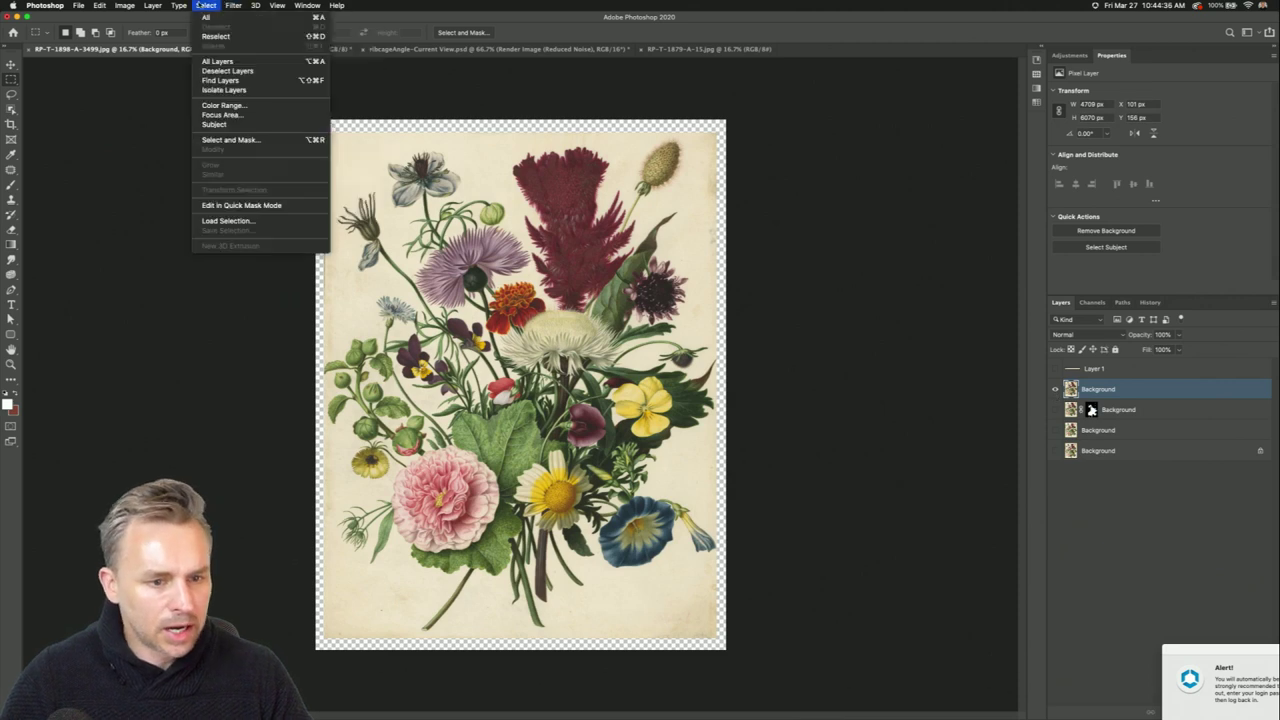
Select the cream paper background with the Magic Wand, raising tolerance from 10 to 19.
left_click(207, 105)
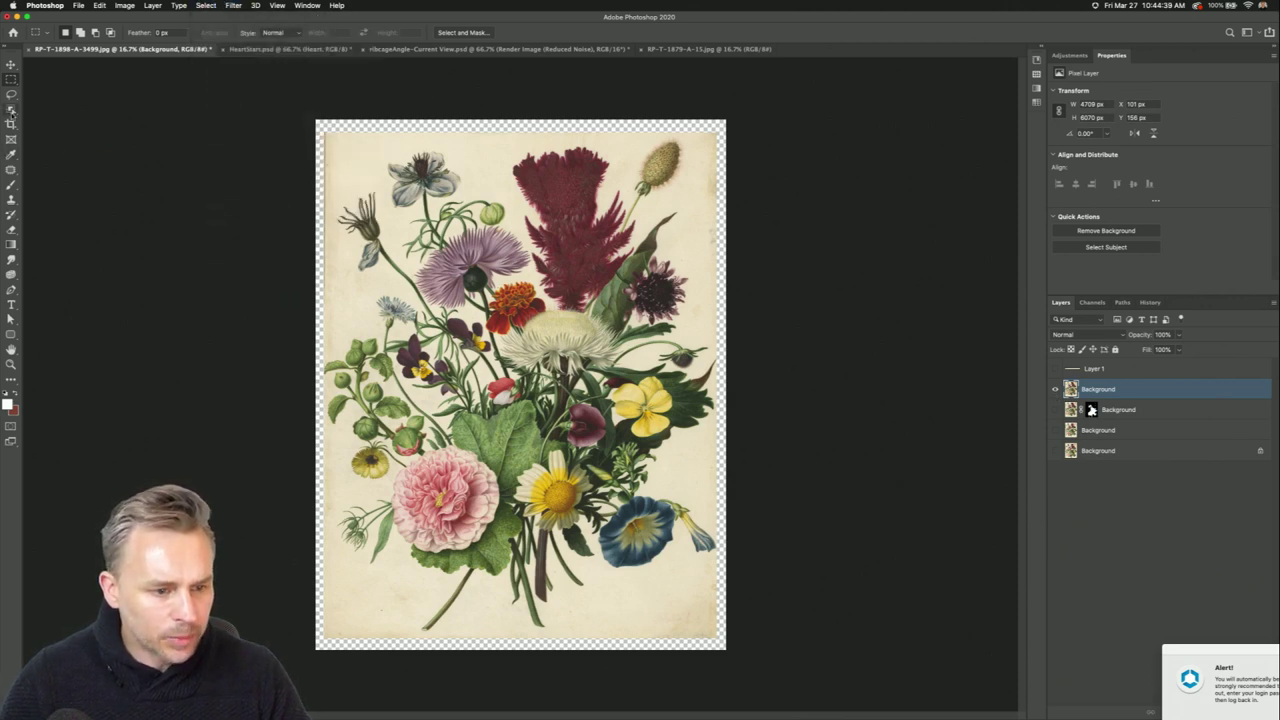
left_click_drag(12, 110, 60, 129)
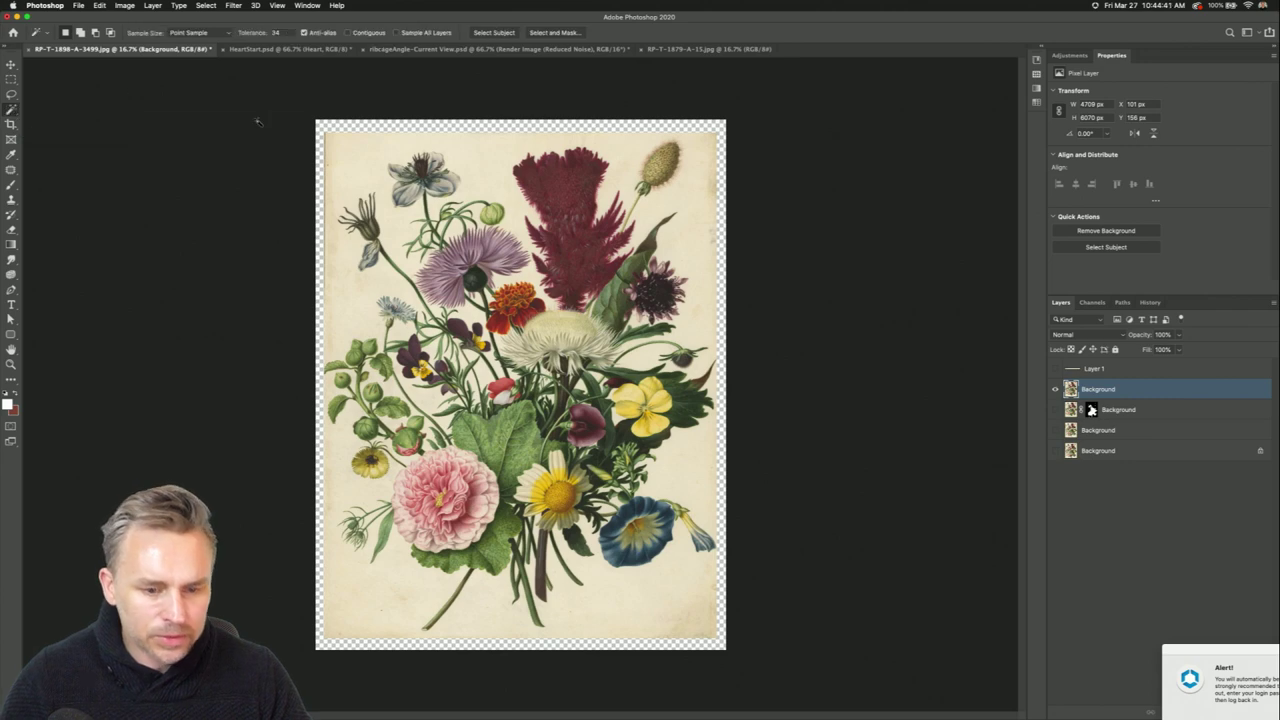
key("super+equal")
scroll(290, 160, "up", 2)
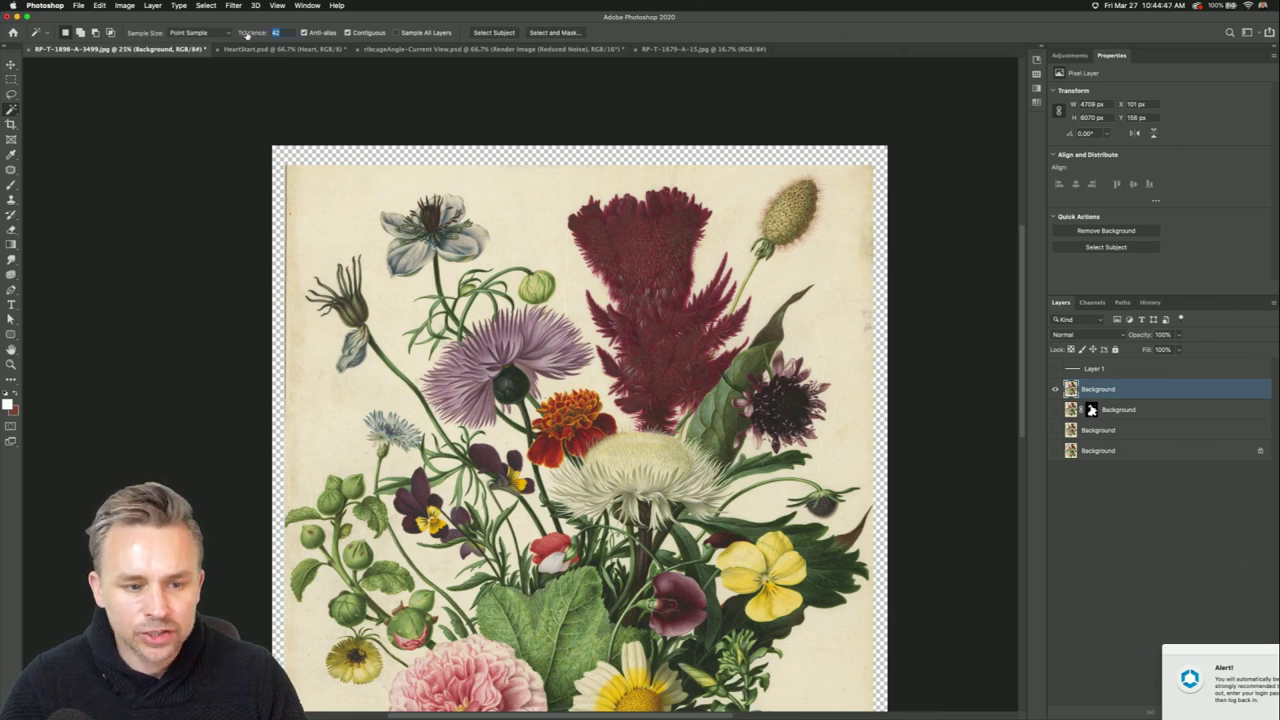
left_click(531, 194)
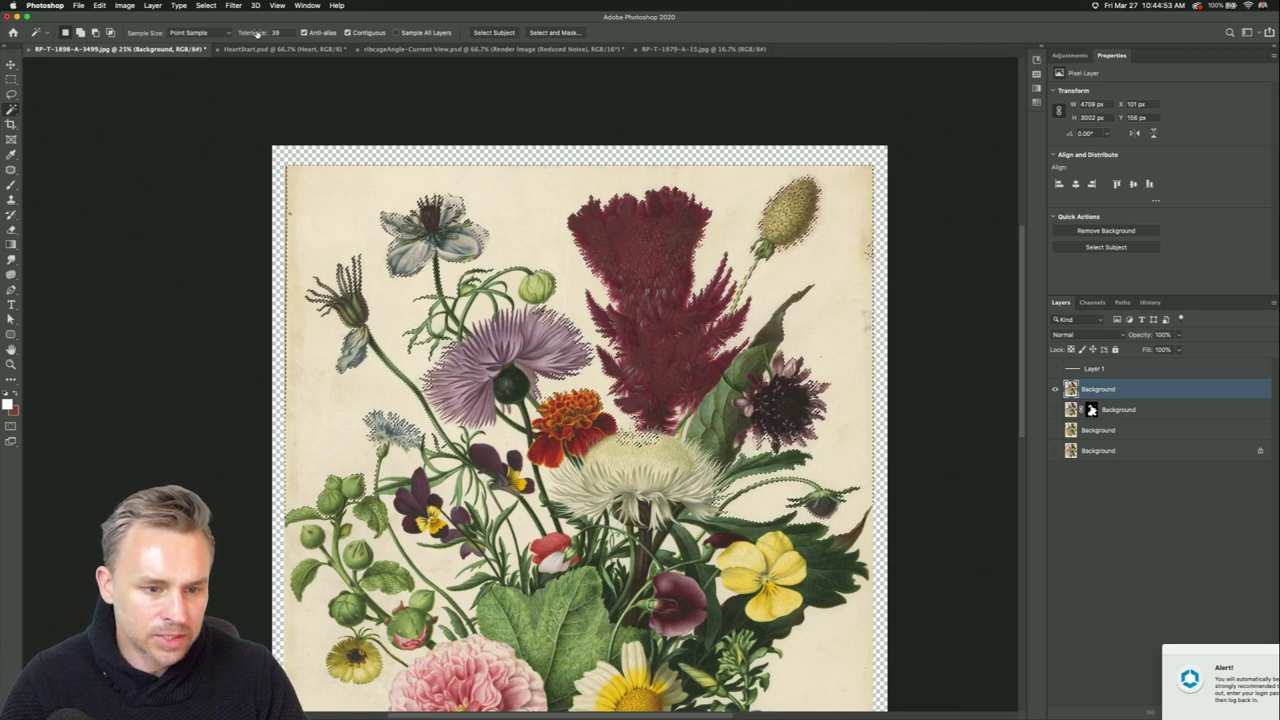
left_click_drag(247, 34, 256, 34)
left_click(502, 207)
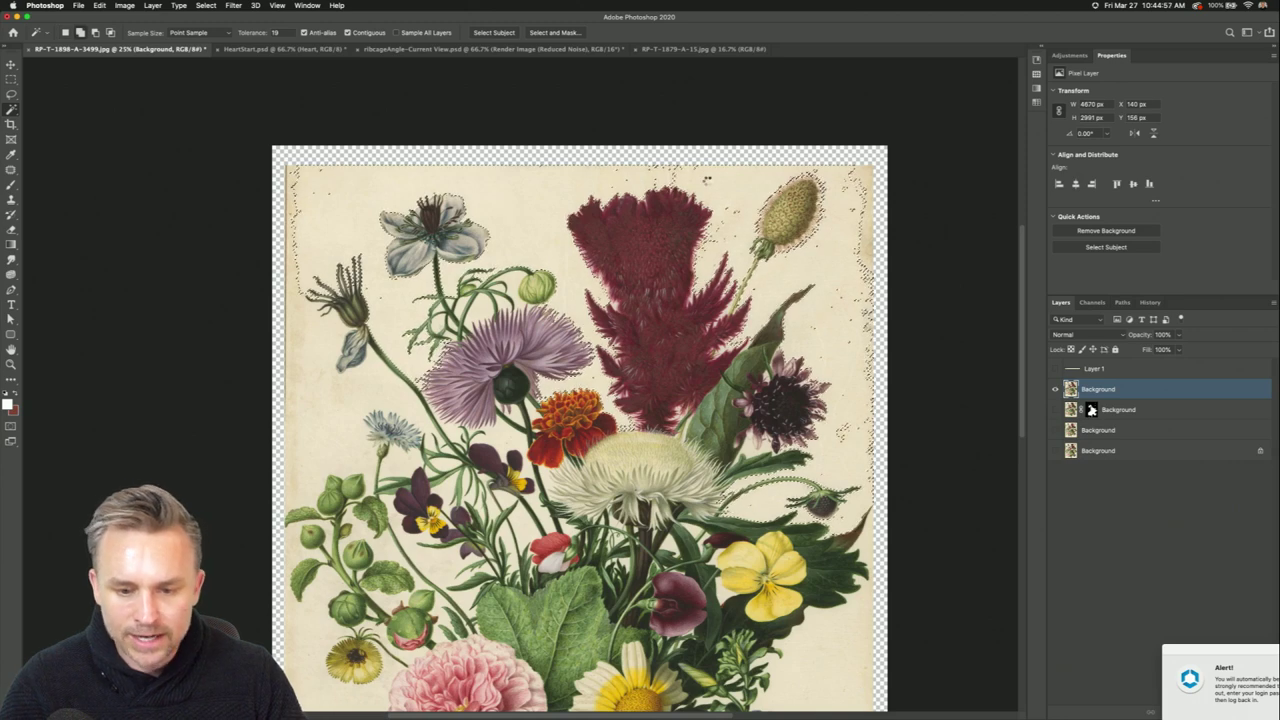
Add the remaining paper areas to the selection and apply a layer mask hiding the background.
left_click(845, 262)
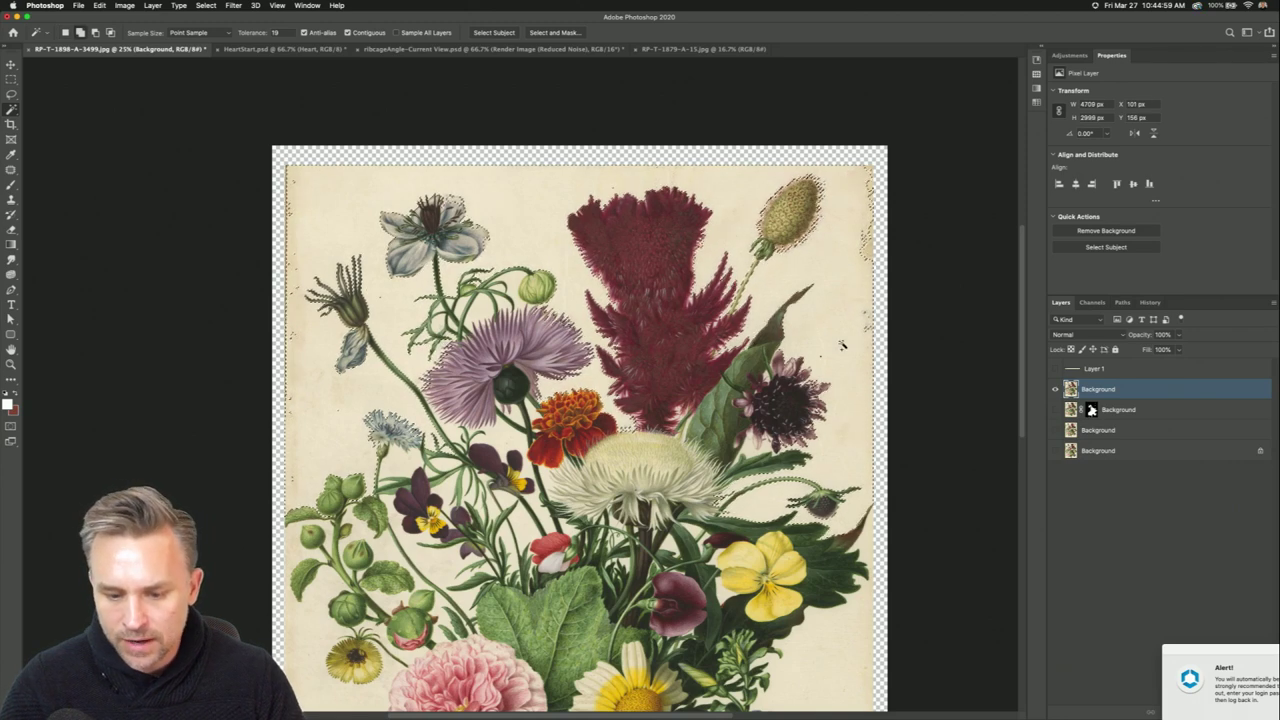
scroll(845, 262, "down", 5)
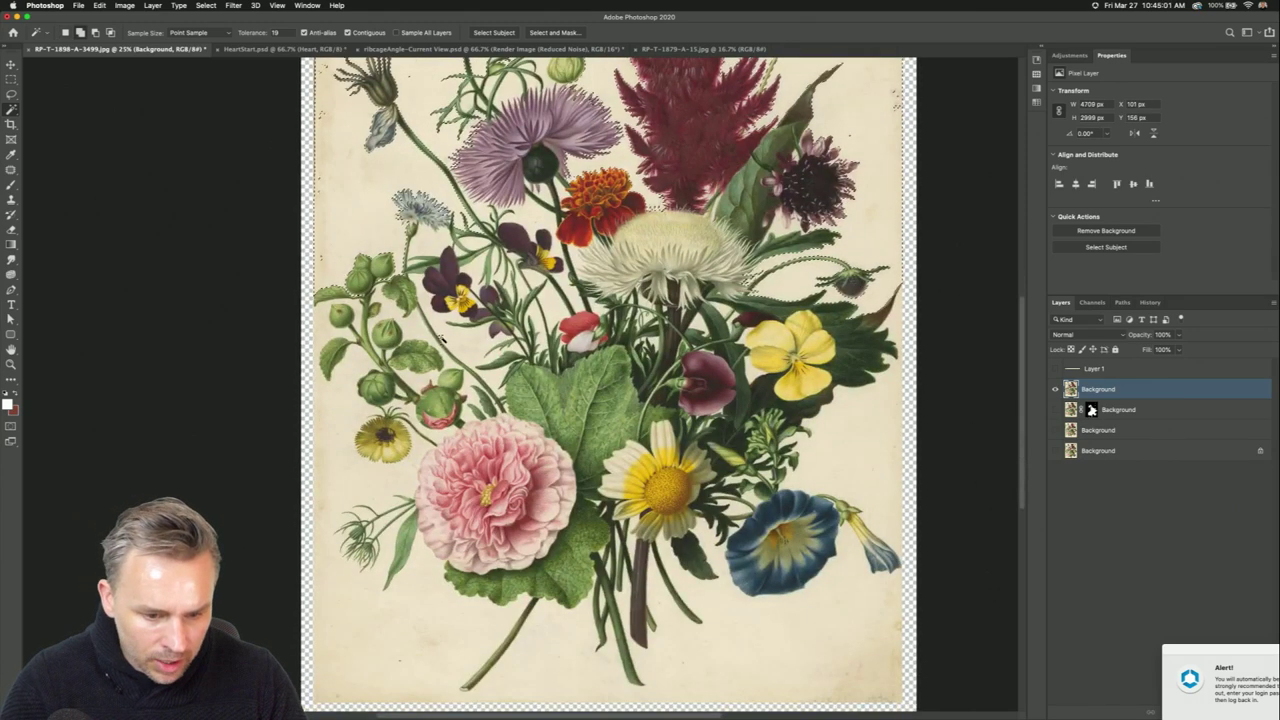
left_click(497, 285, "shift")
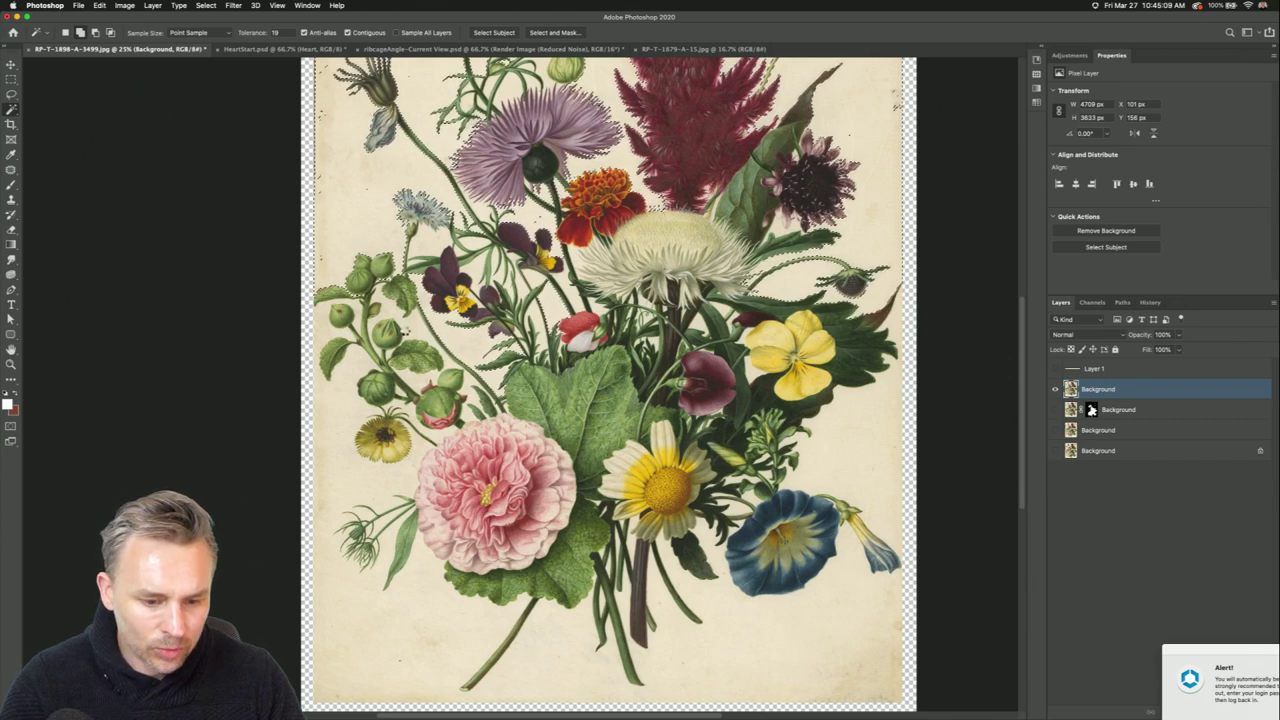
left_click(748, 505, "shift")
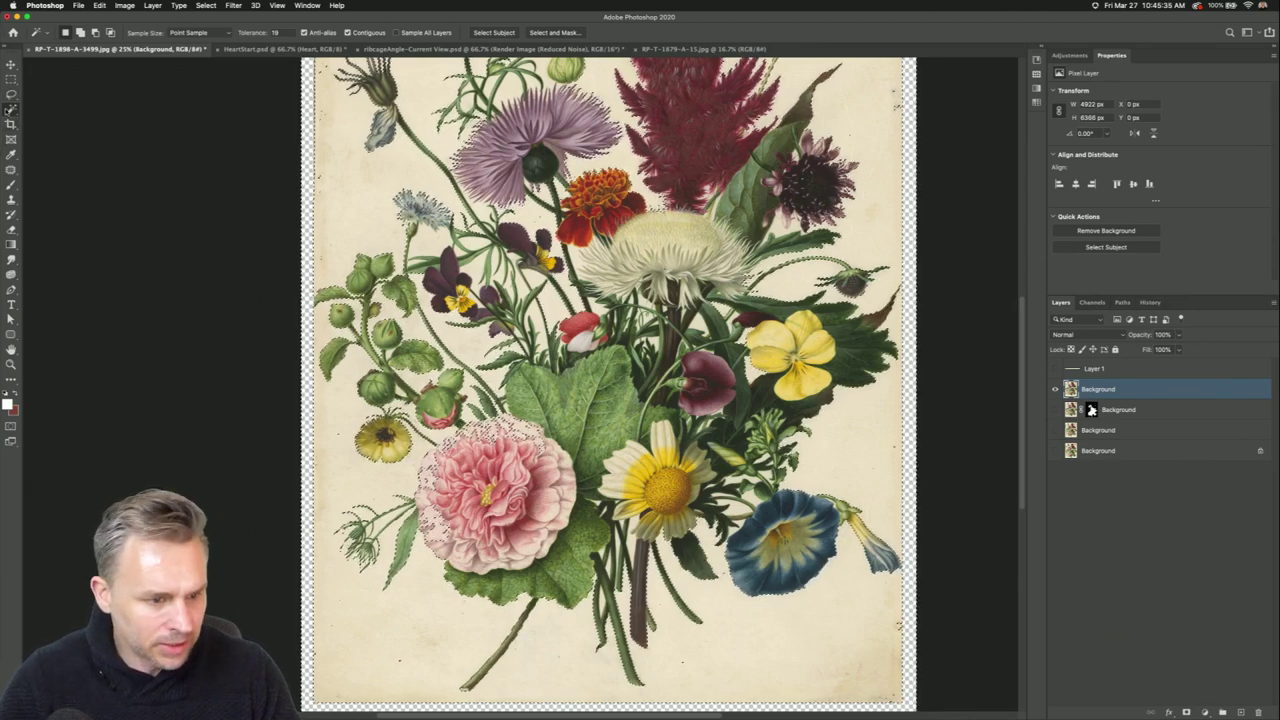
left_click(11, 93)
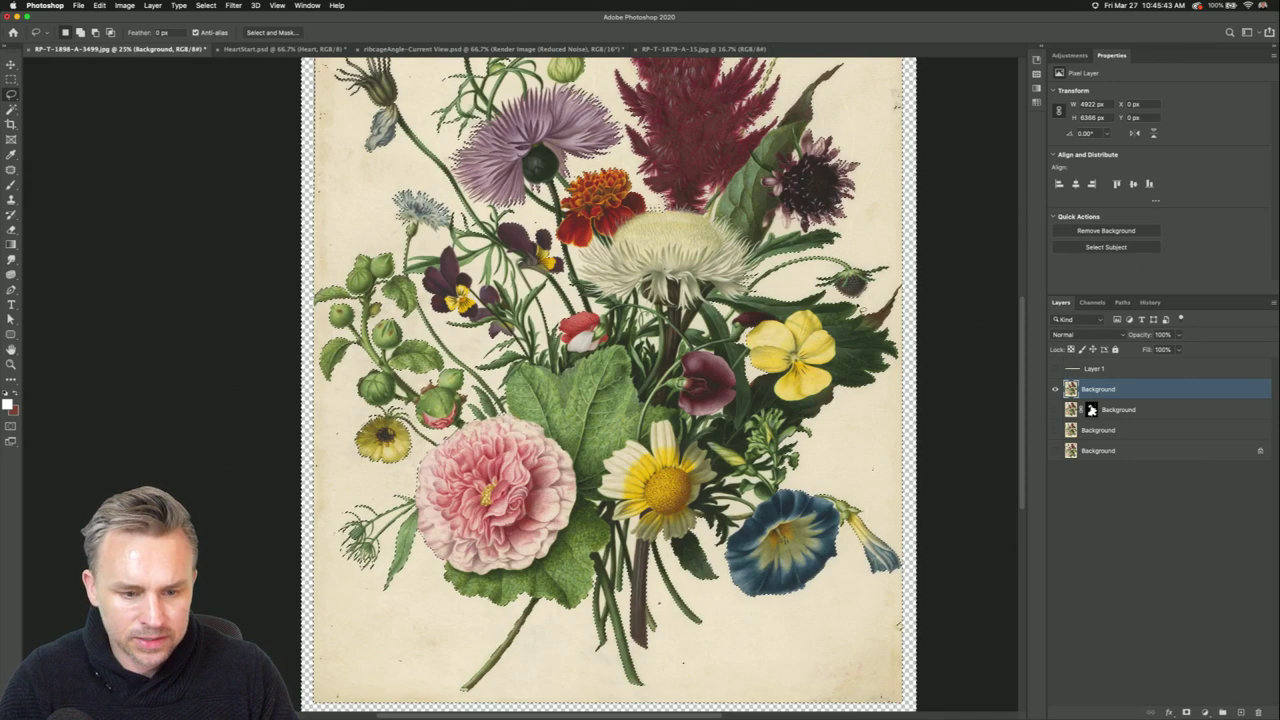
left_click(1185, 712)
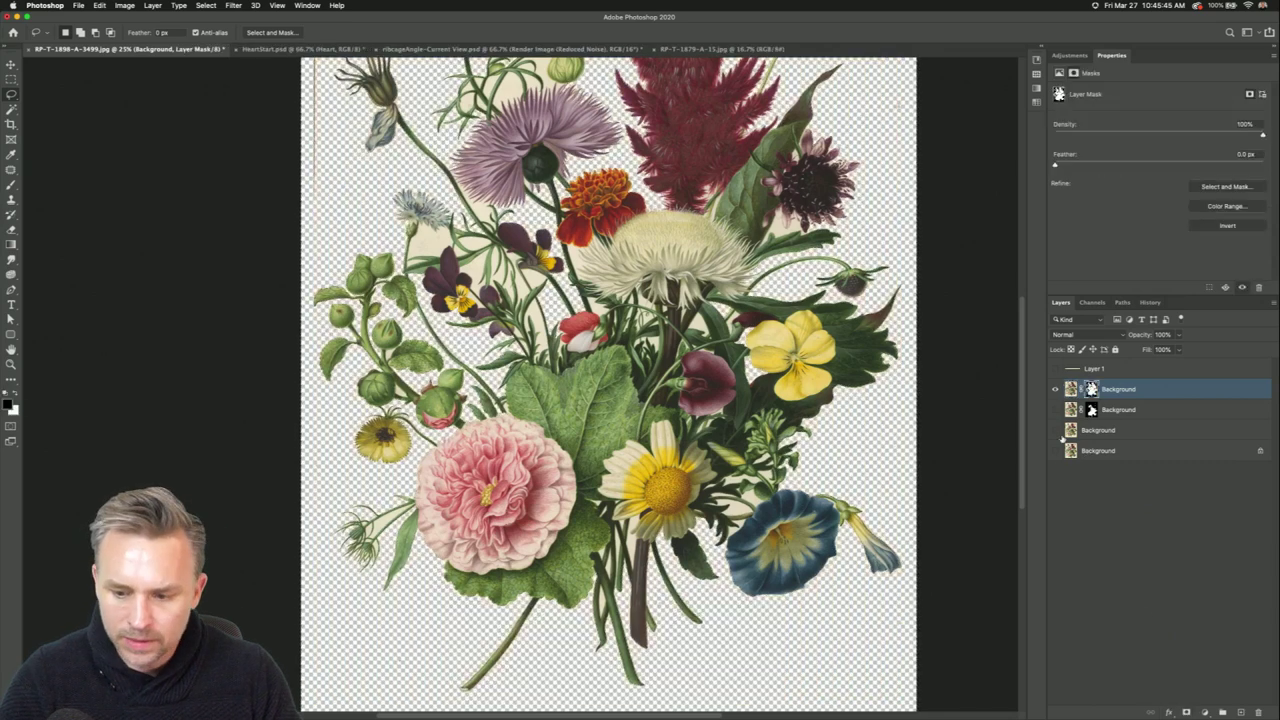
Tile the documents and drag the masked bouquet layer into HeartStart behind the 'Art with Heart' title.
left_click(1071, 389)
scroll(486, 299, "up", 3)
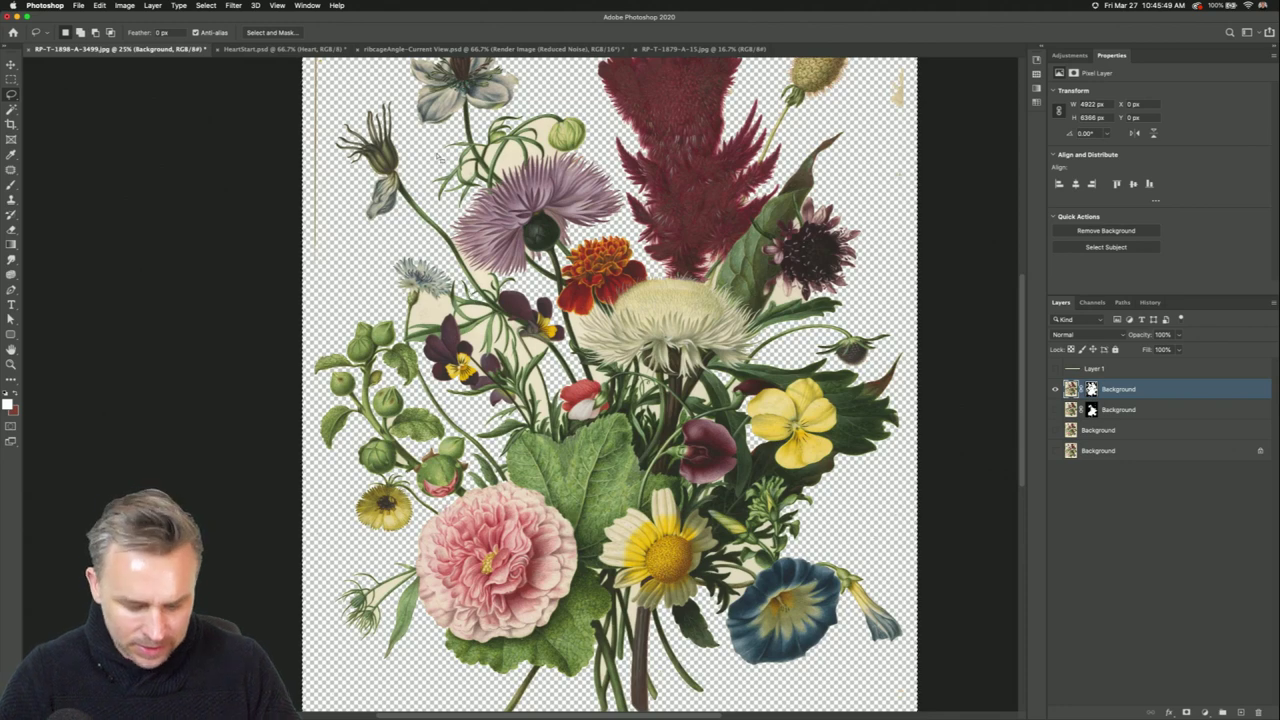
key("super+alt+t")
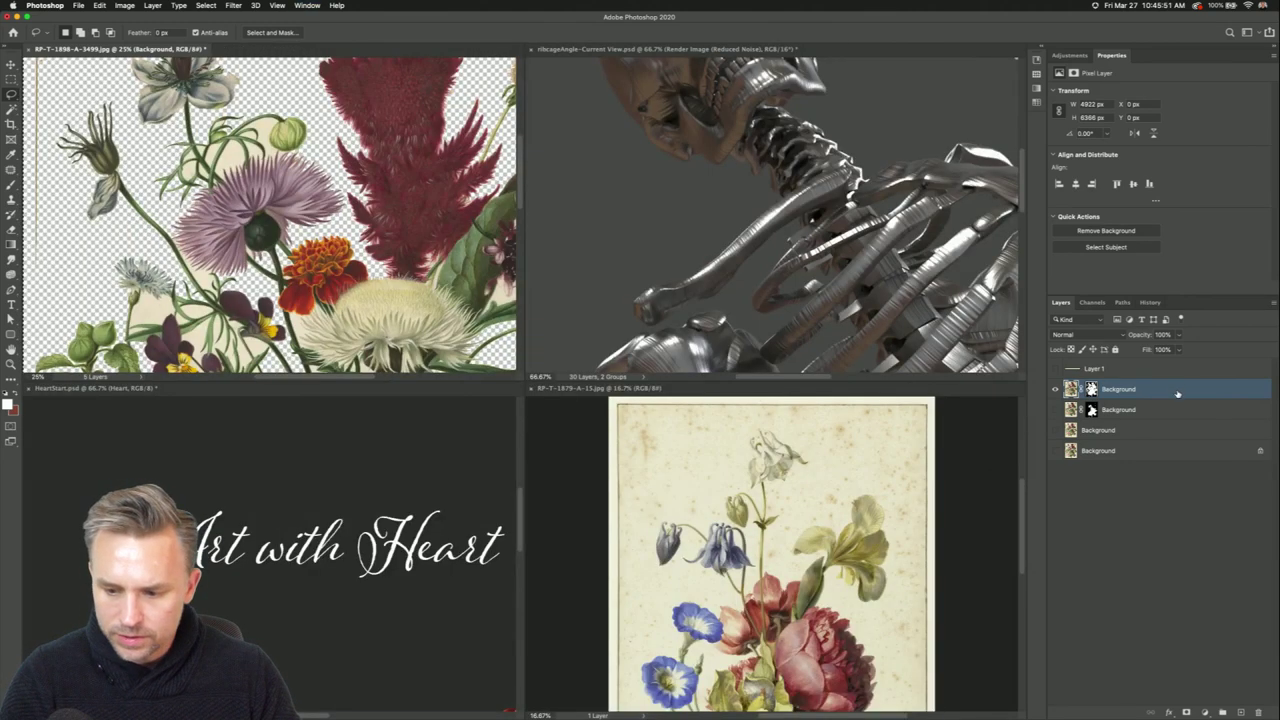
left_click_drag(1092, 395, 345, 568)
left_click(693, 217)
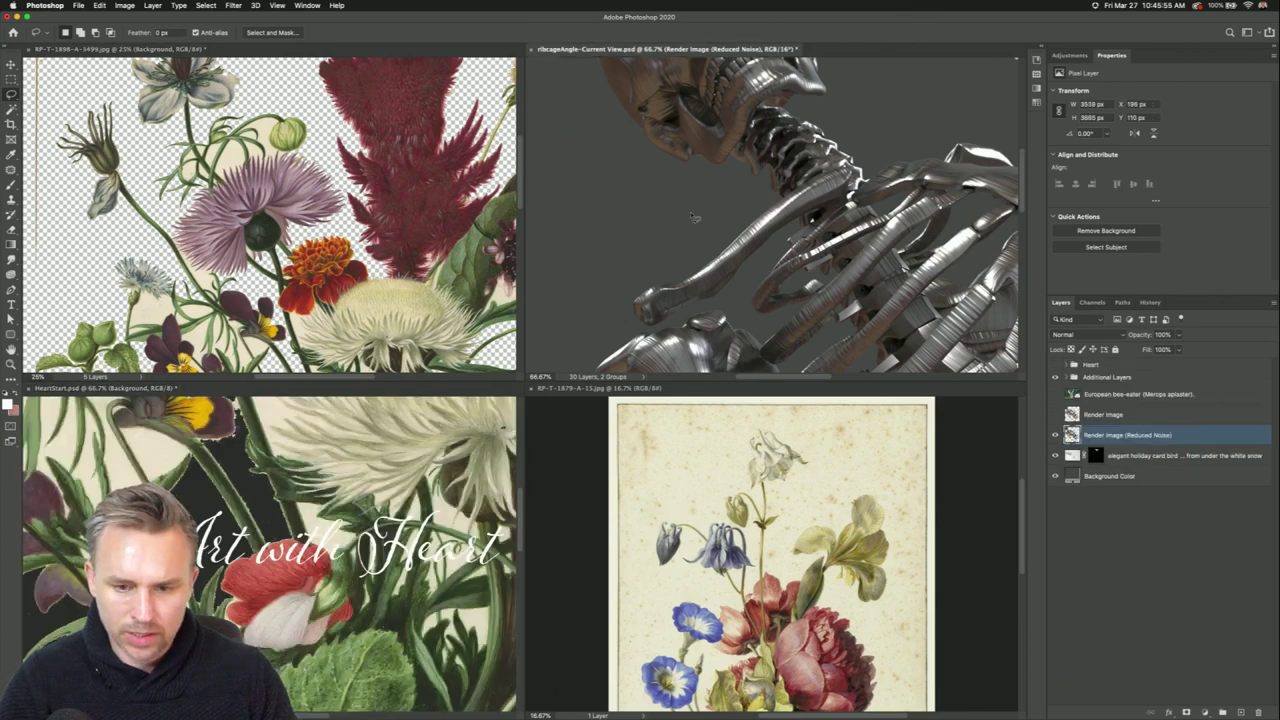
left_click(579, 483)
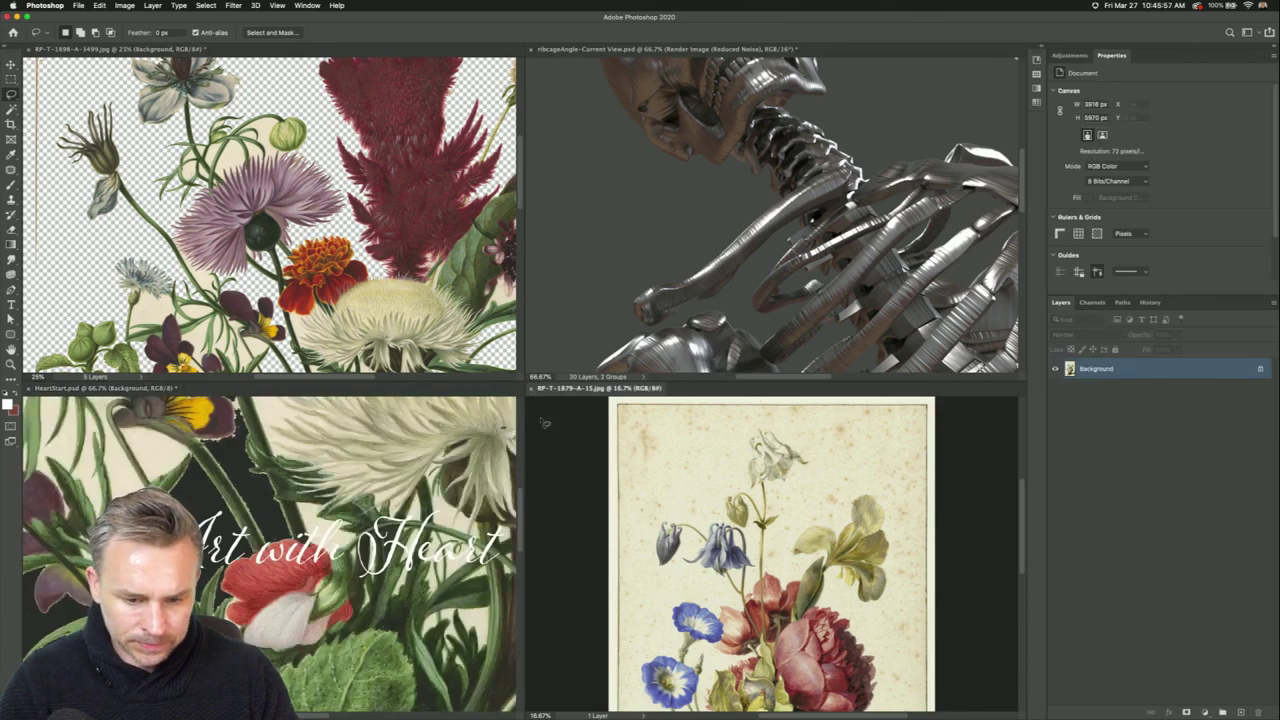
left_click(424, 455)
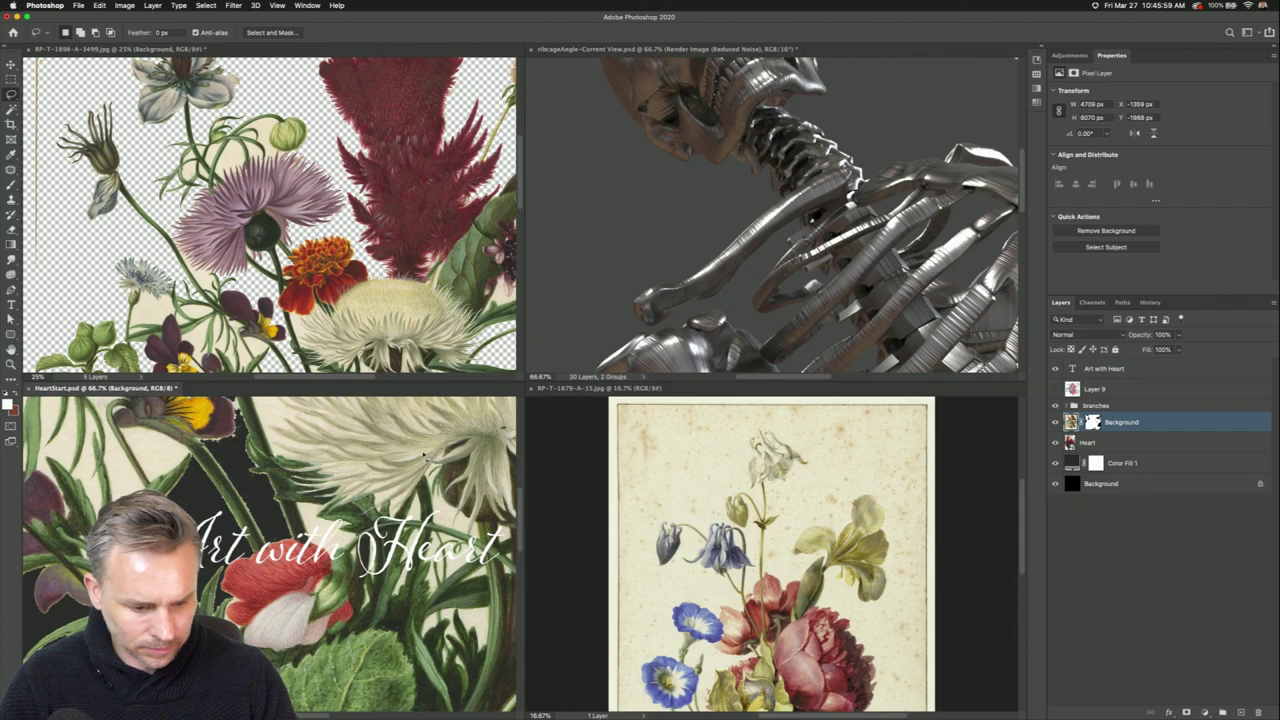
Return to tabs and scale the bouquet to about 48%, moving it onto the canvas.
key("super+alt+t")
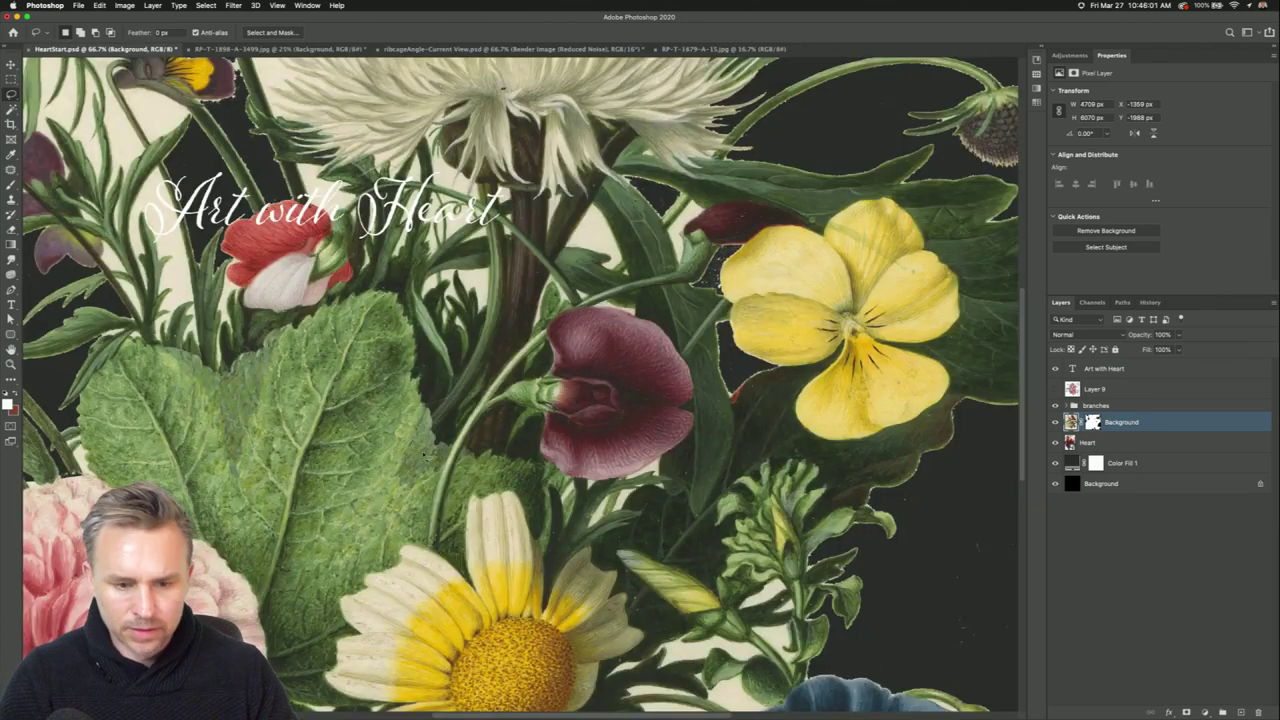
key("super+minus")
key("super+minus")
key("super+minus")
key("super+t")
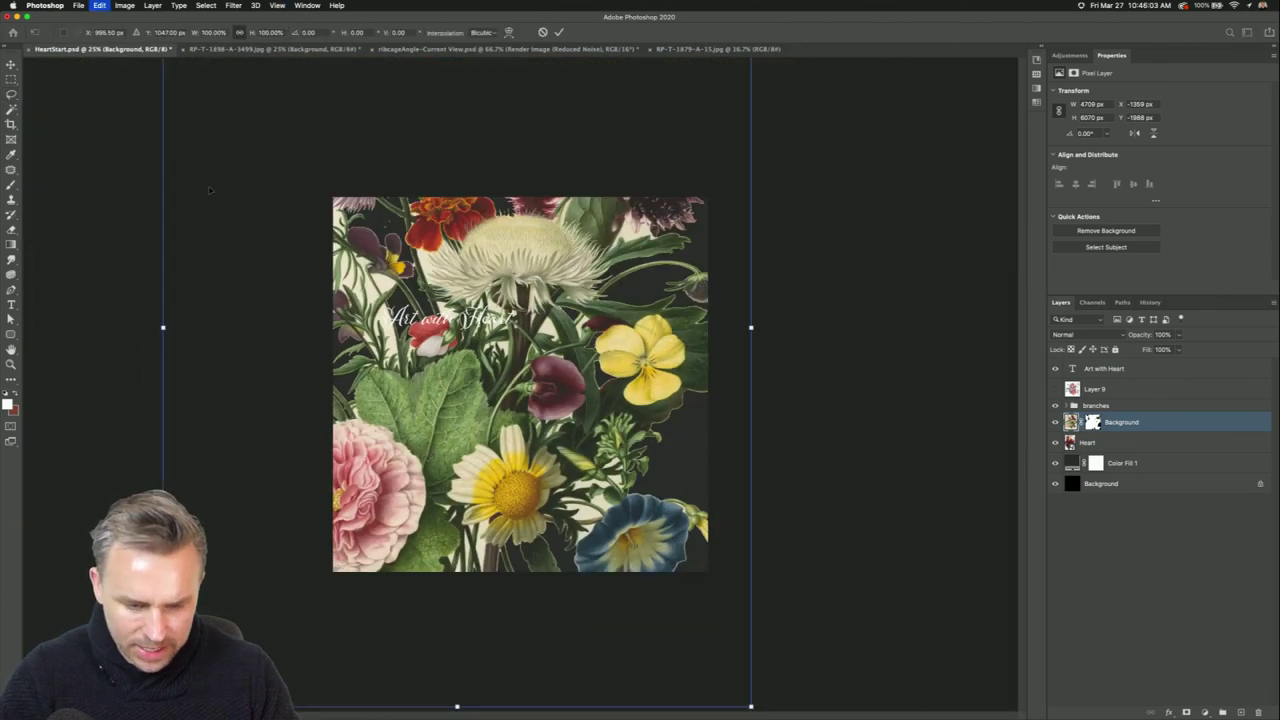
left_click_drag(163, 707, 466, 314)
mouse_move(557, 218)
left_mouse_down()
mouse_move(428, 435)
mouse_move(452, 462)
left_mouse_up()
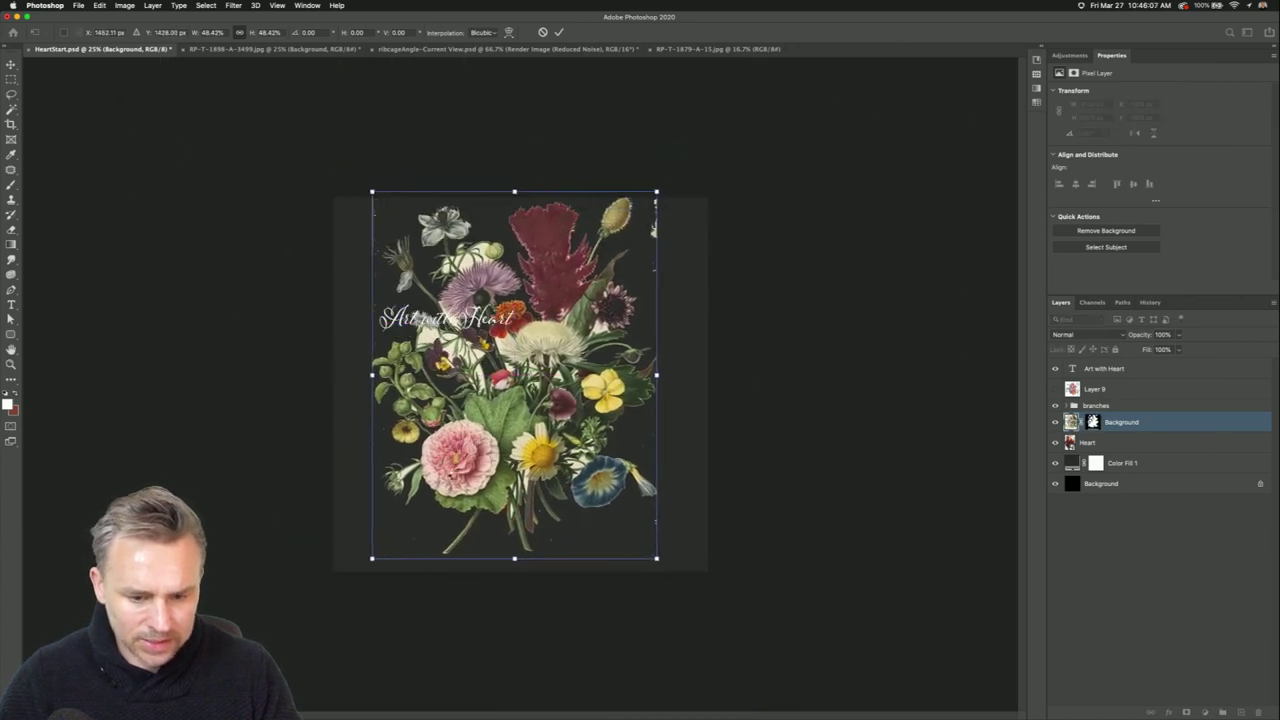
key("Return")
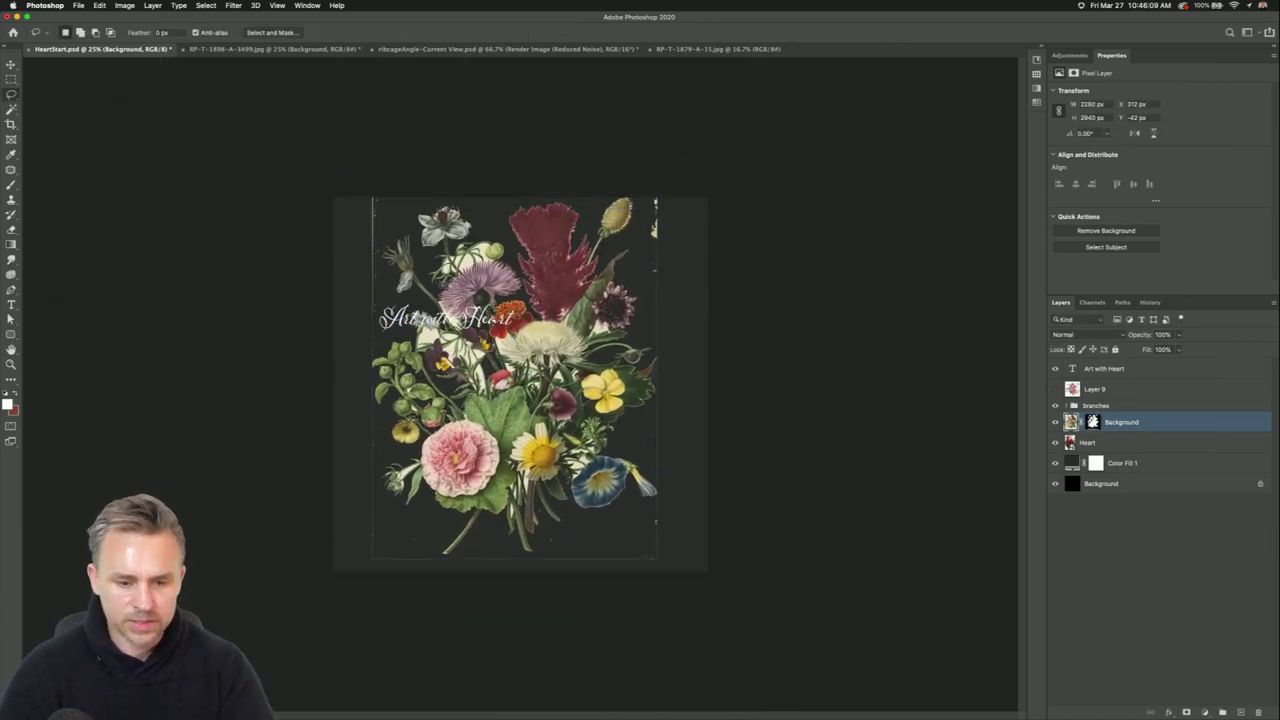
Shrink the bouquet a little more, to about 2169 × 2798 px, with a second transform.
key("super+equal")
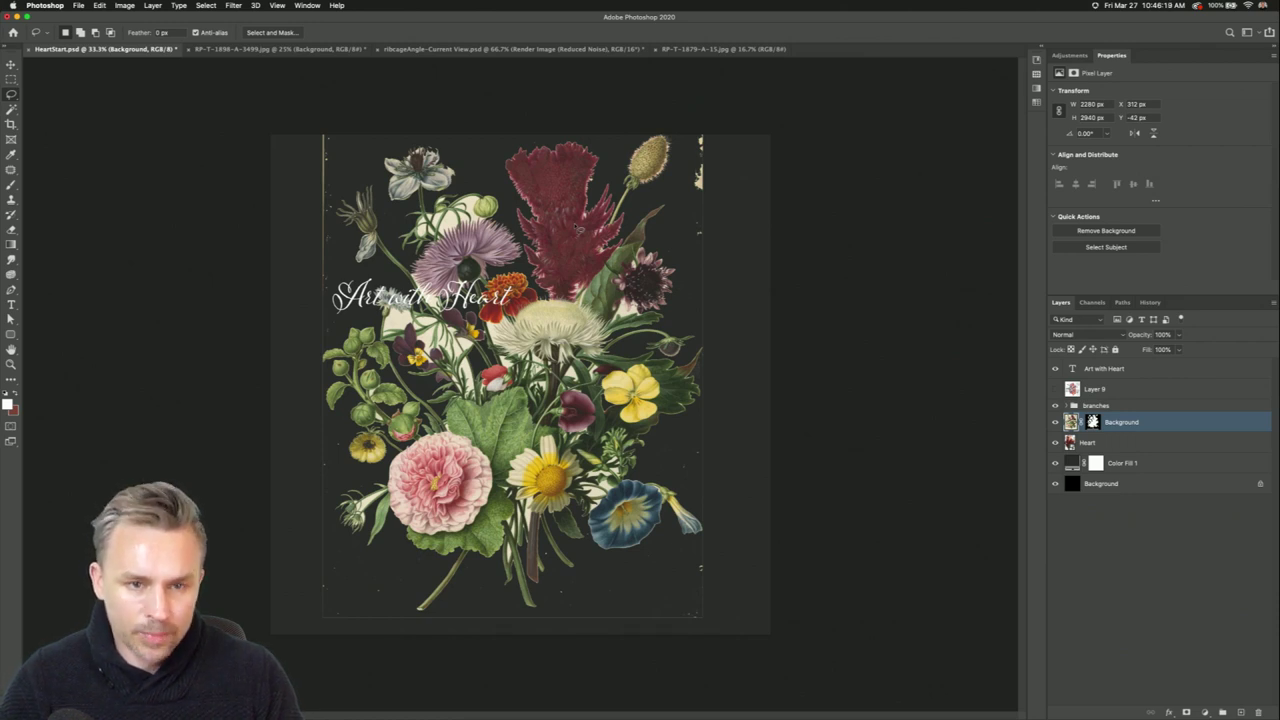
key("super+t")
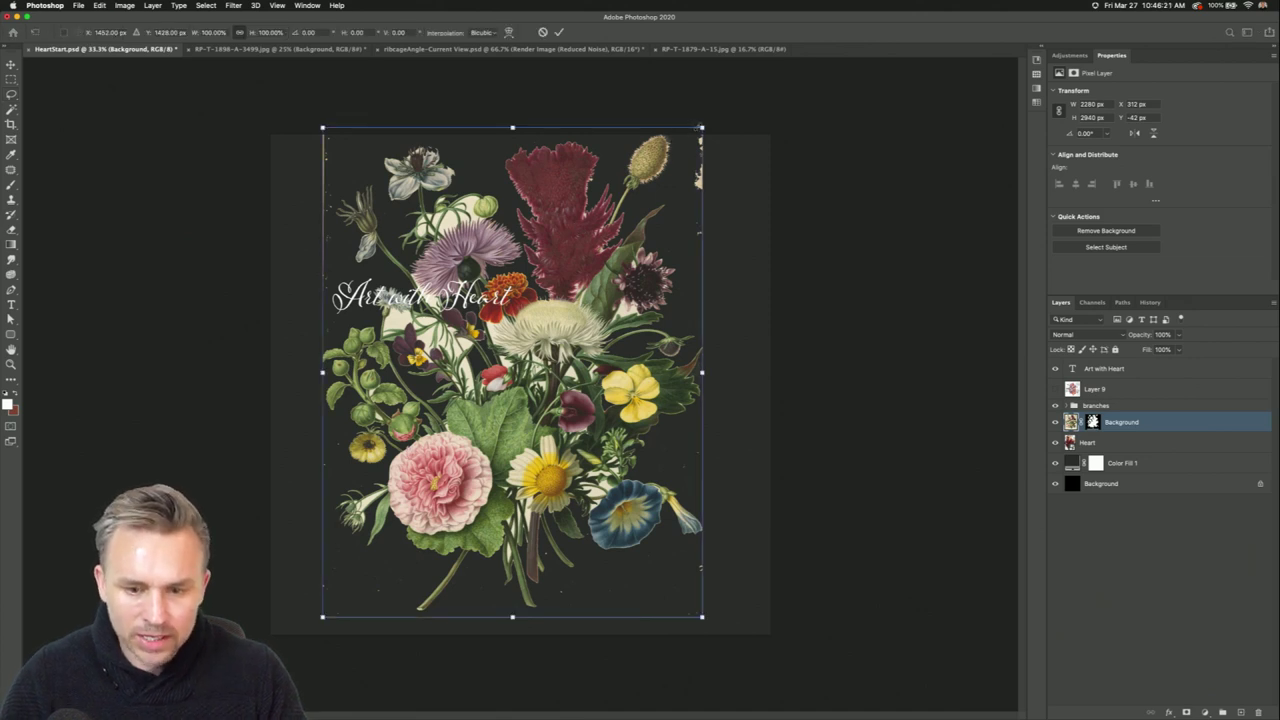
left_click_drag(701, 127, 683, 152)
key("Return")
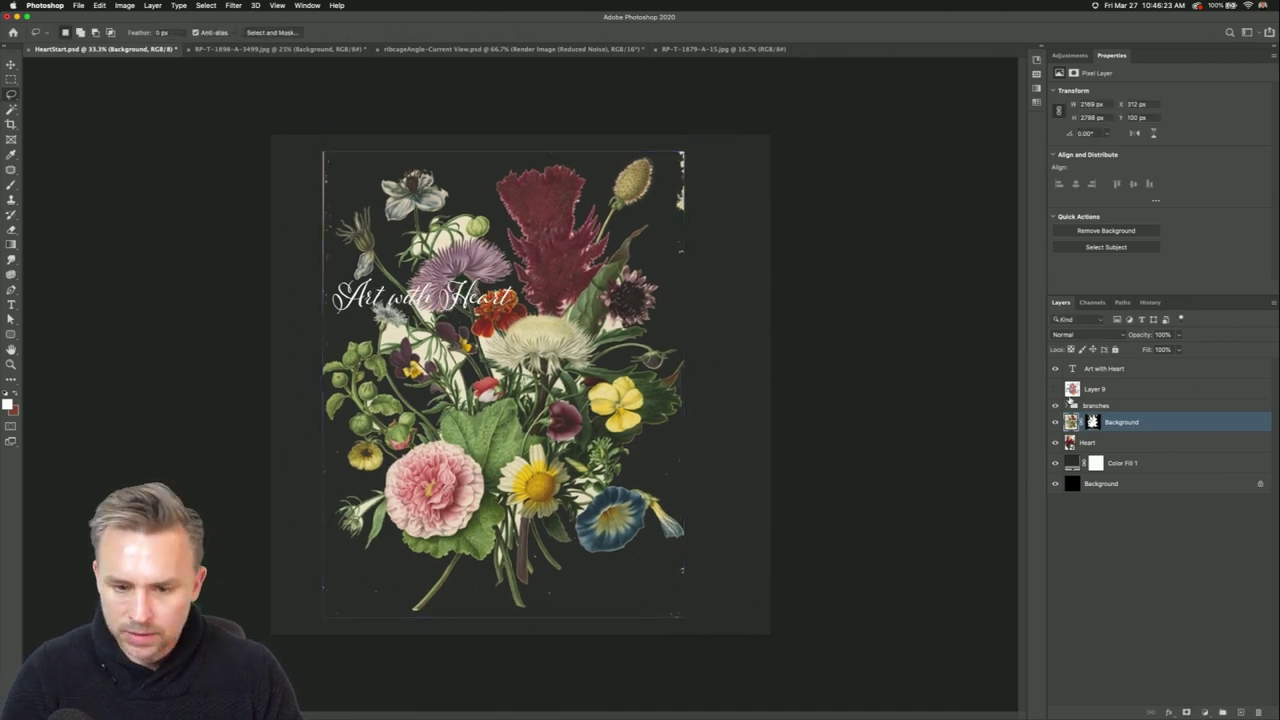
left_click(1093, 422)
Reset colours to black and white and marquee the stray paper strips along the left, bottom, right and top edges.
key("x")
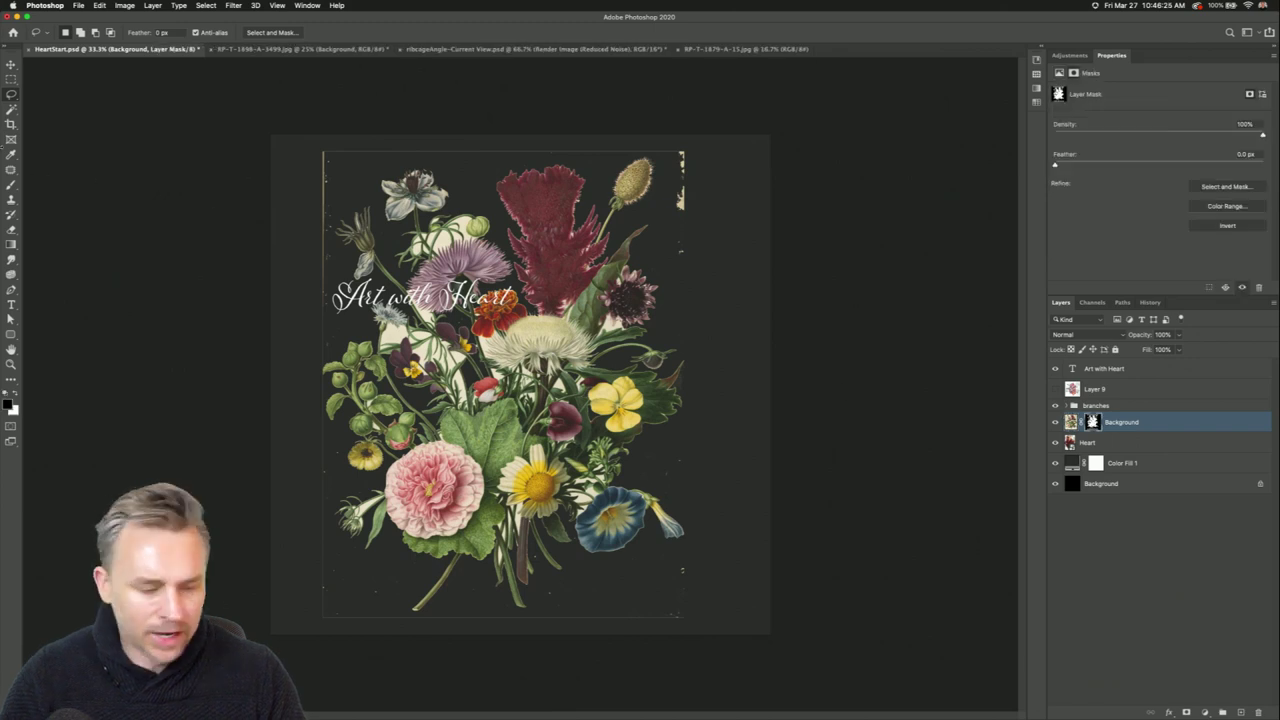
key("m")
left_click_drag(307, 134, 385, 560)
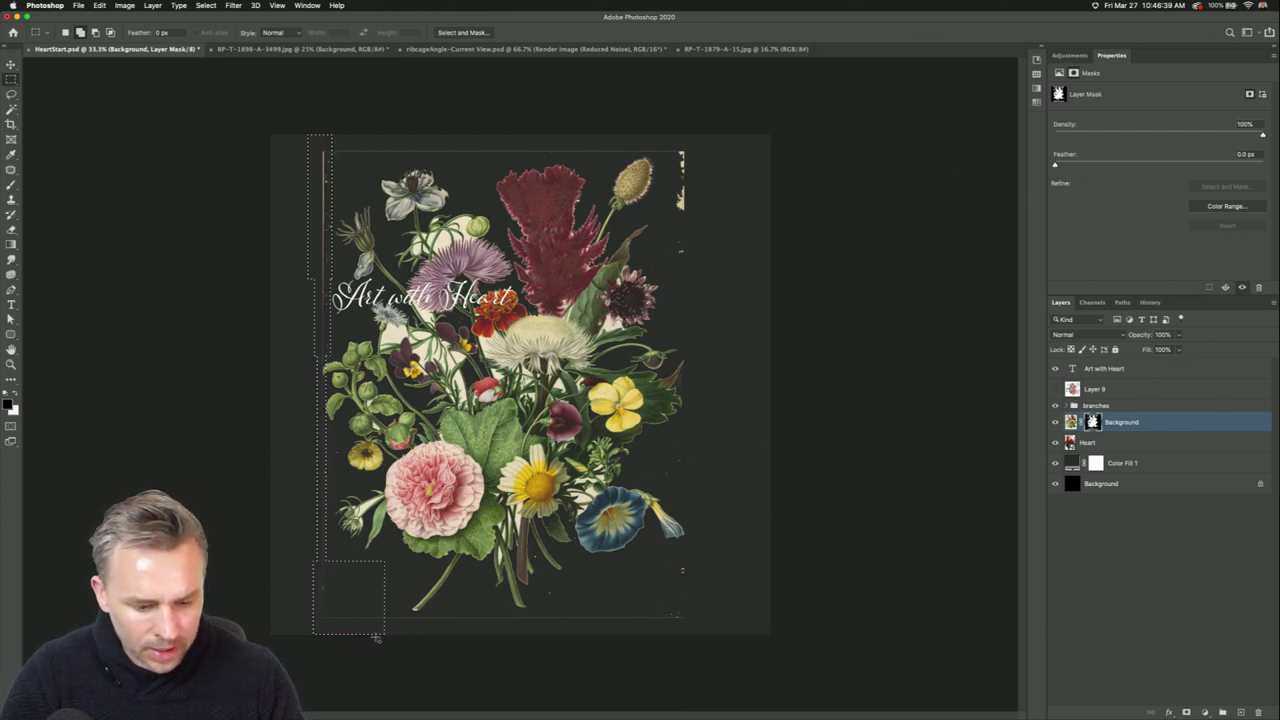
left_click_drag(366, 634, 727, 615)
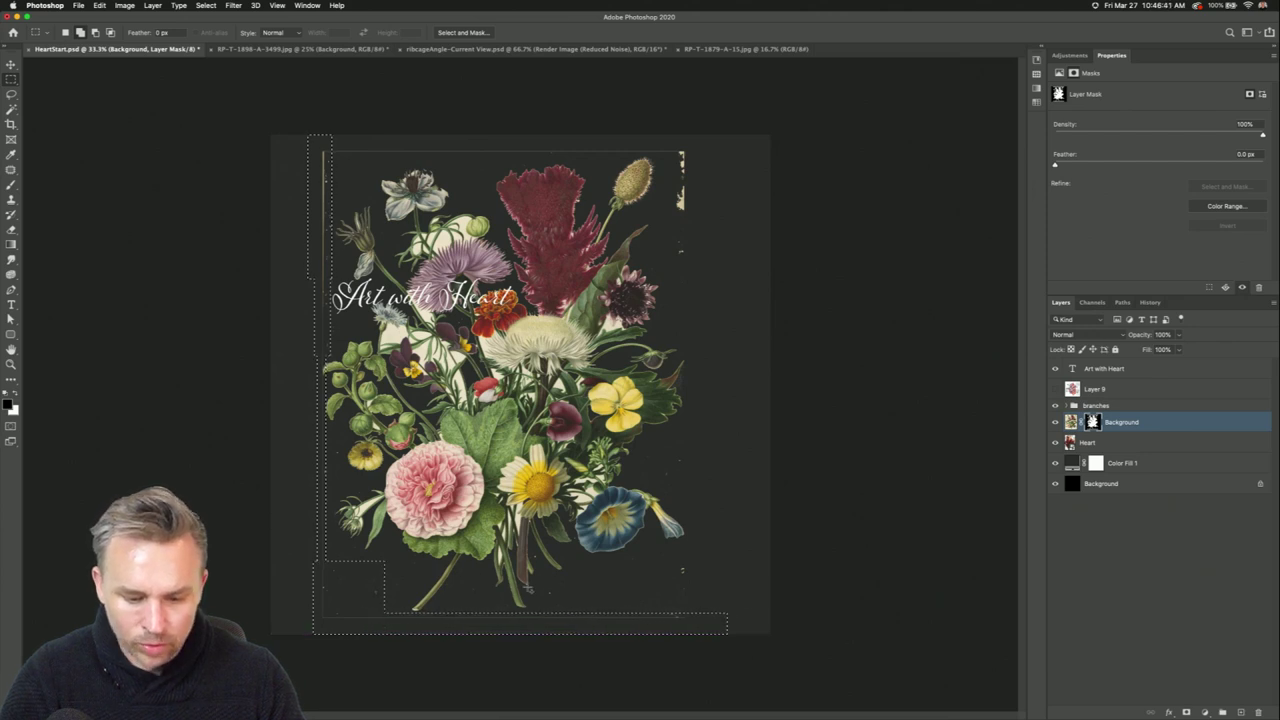
left_click_drag(541, 584, 764, 653)
left_click_drag(638, 550, 712, 590)
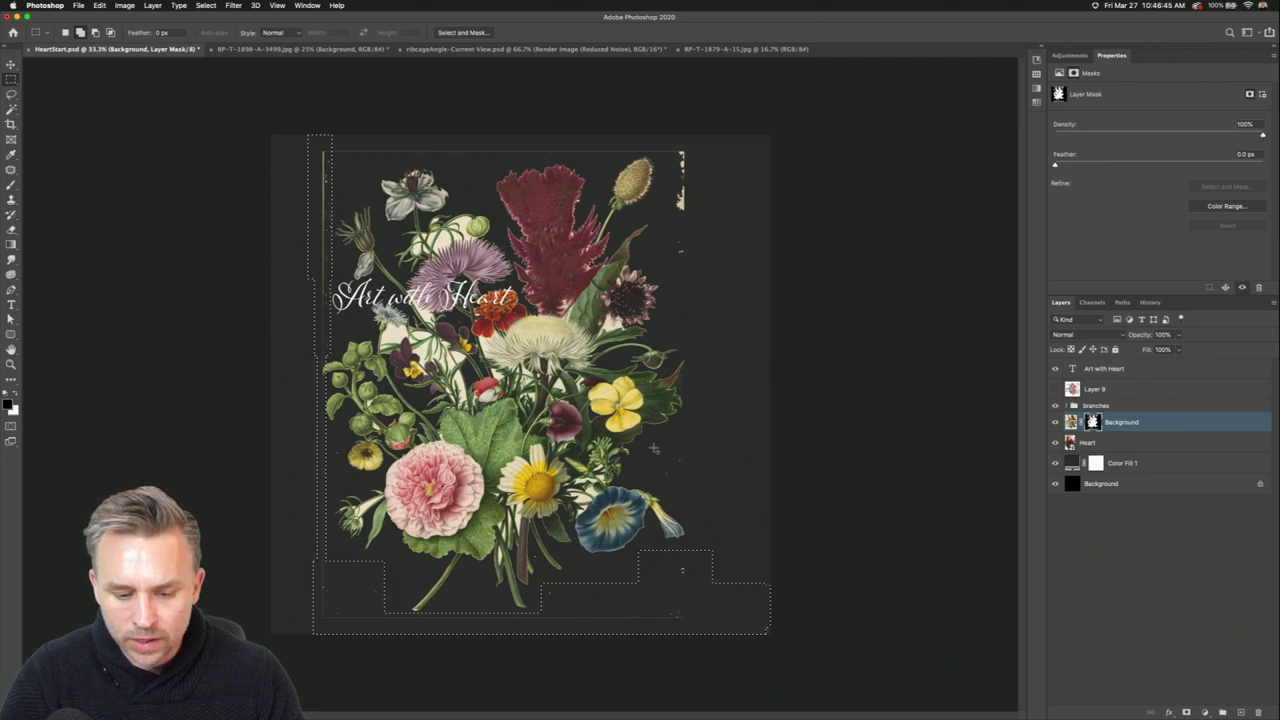
left_click_drag(654, 449, 701, 476)
left_click_drag(665, 141, 708, 291)
left_click_drag(769, 134, 290, 156)
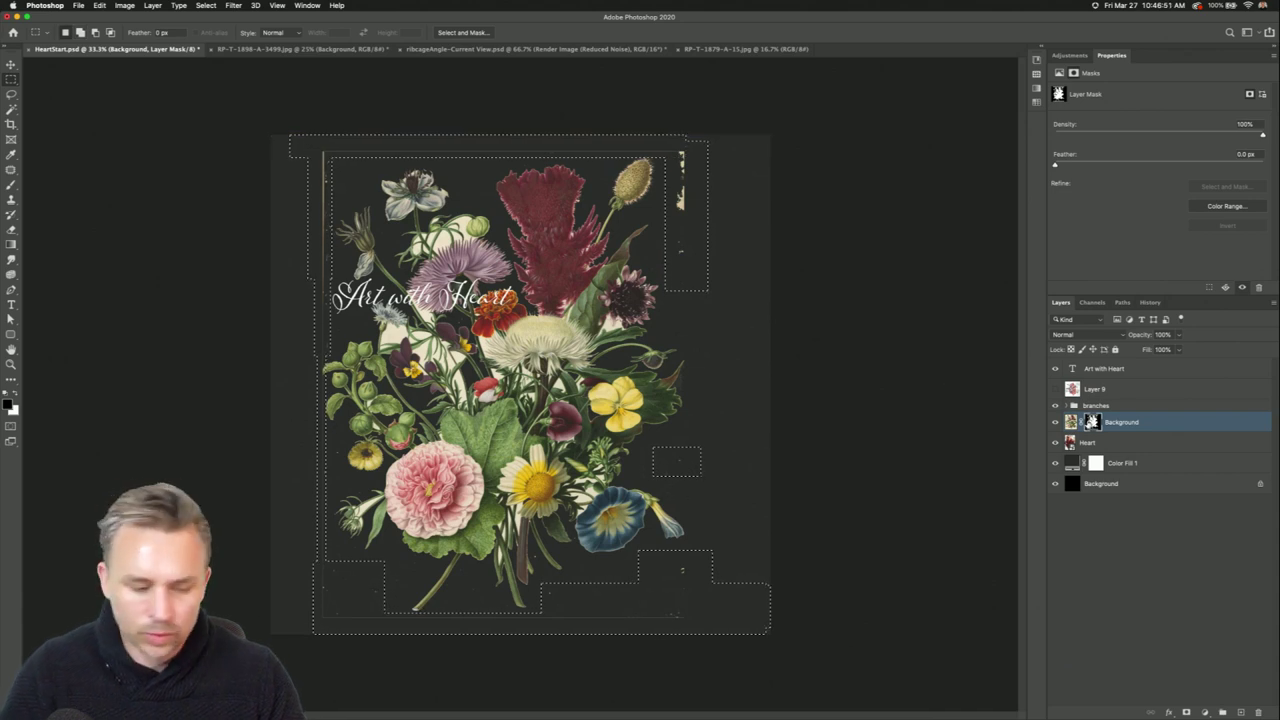
Fill the selected edges with black on the layer mask and deselect.
key("shift+BackSpace")
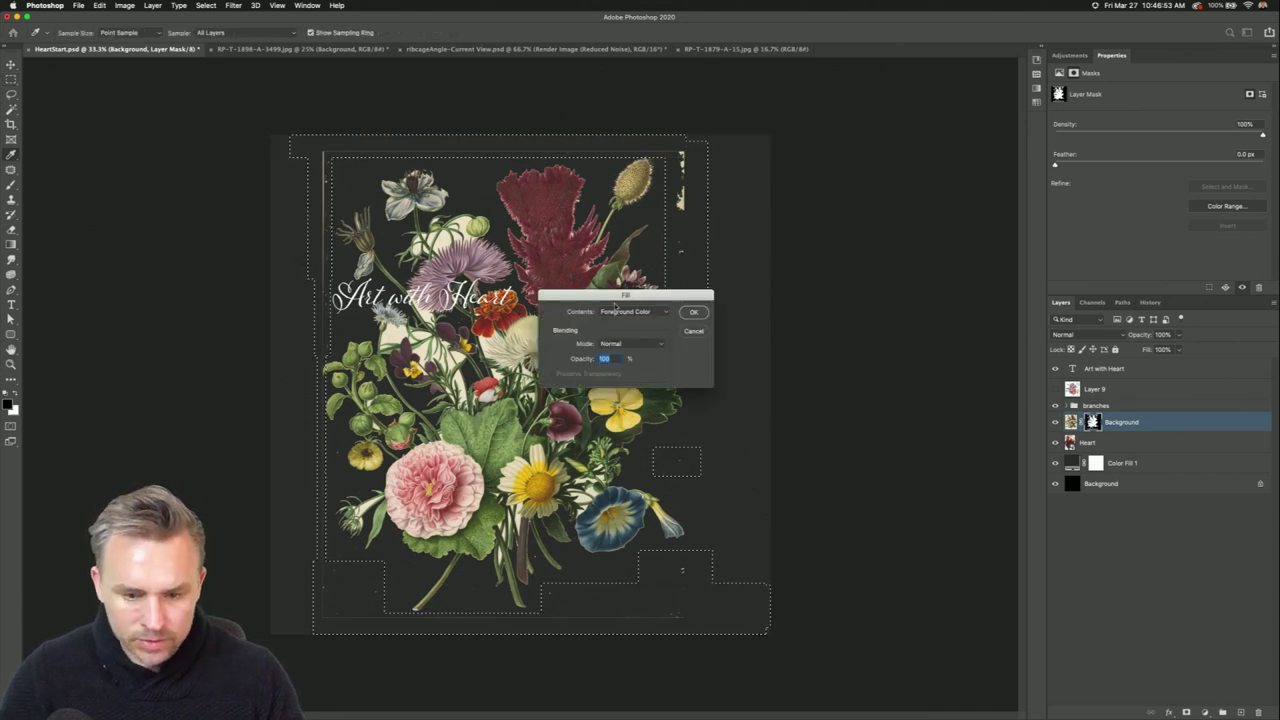
key("Return")
key("super+d")
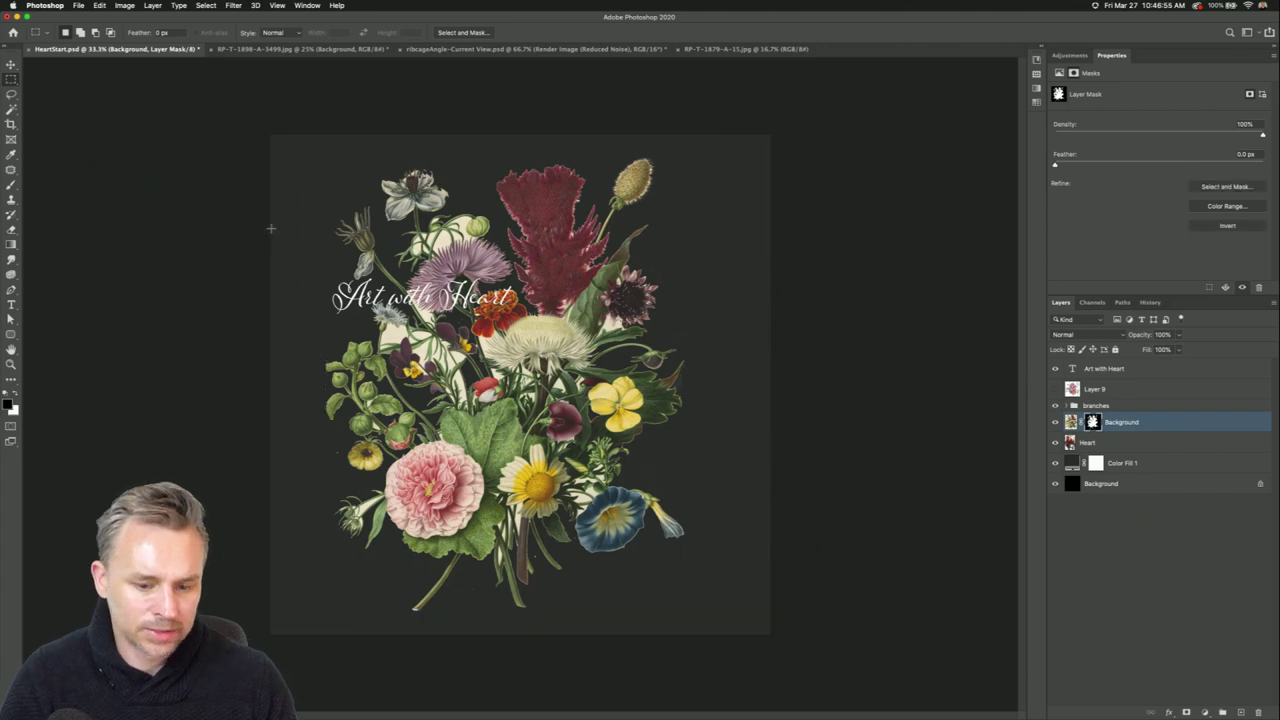
left_click(1136, 422)
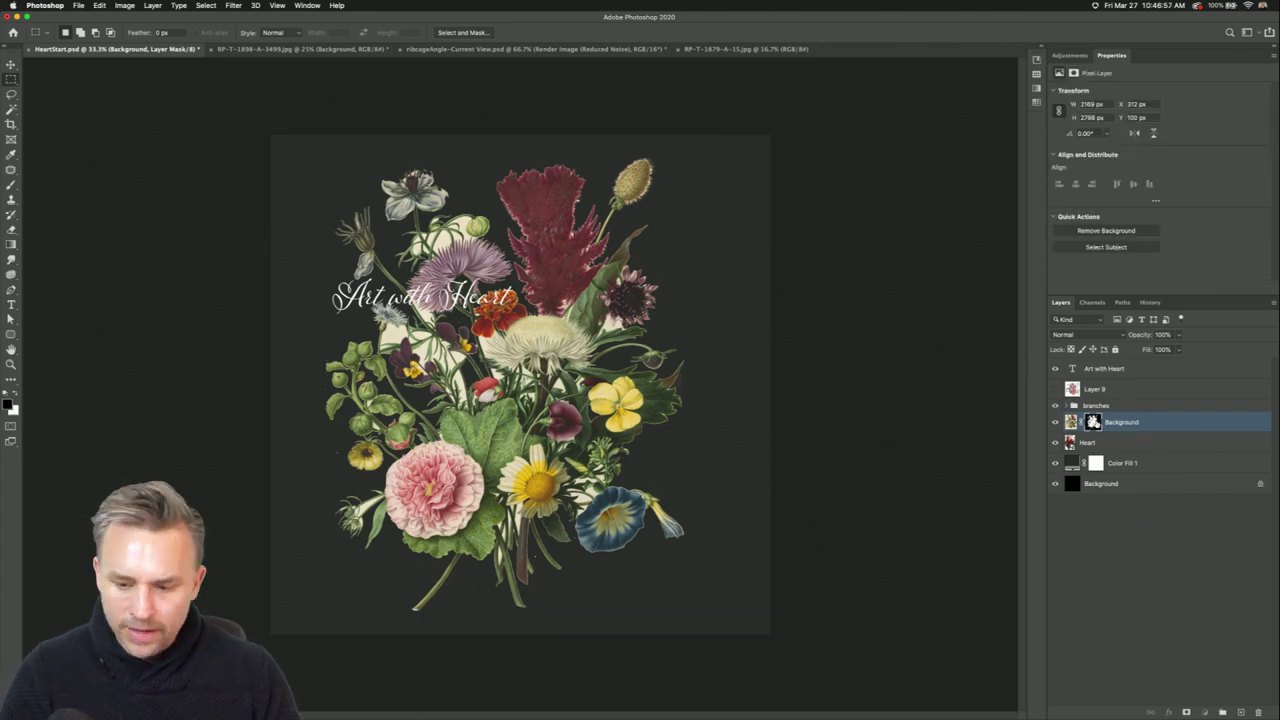
Zoom to 100% and Magic Wand the cream paper patches between the lower stems.
key("super+1")
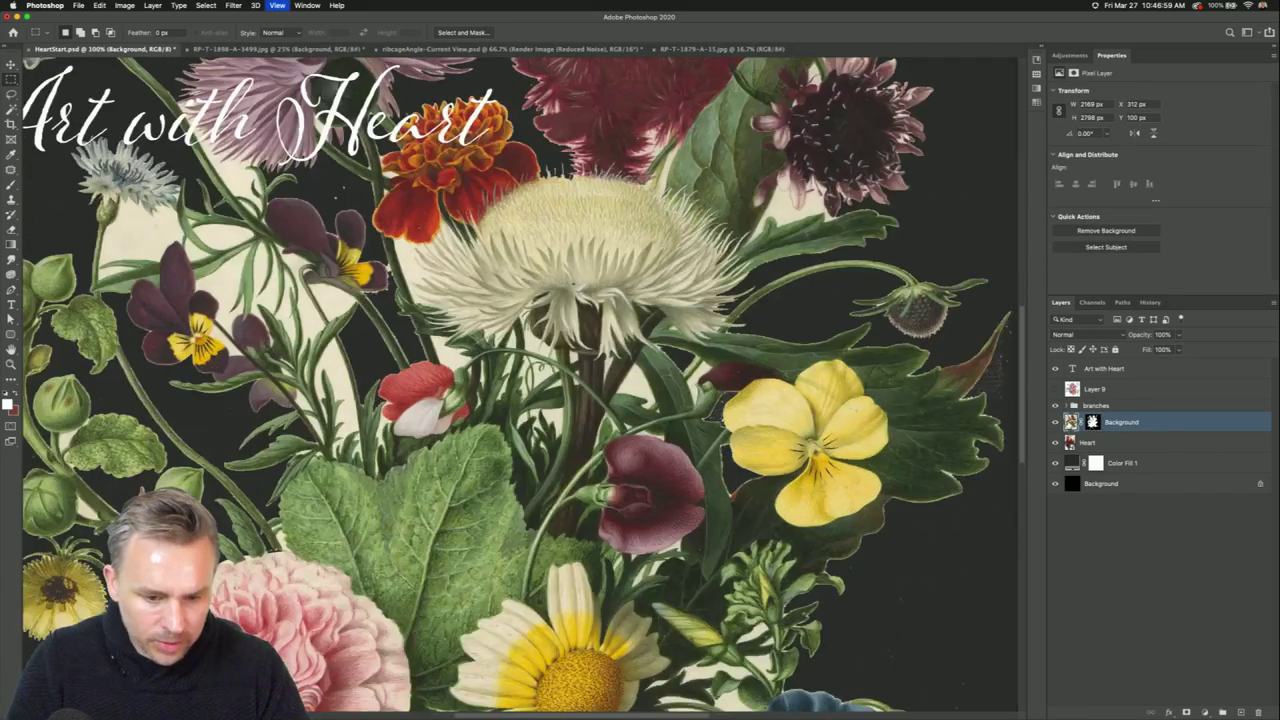
scroll(138, 271, "left", 5)
scroll(138, 271, "up", 2)
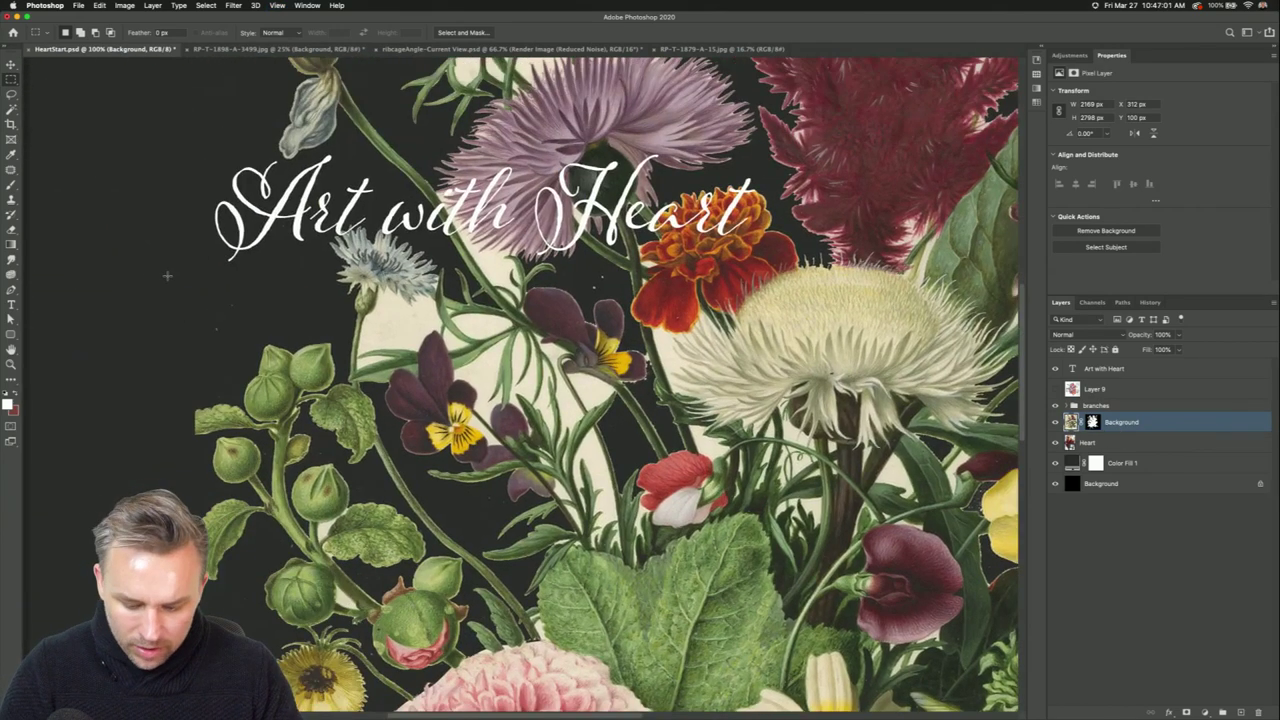
key("w")
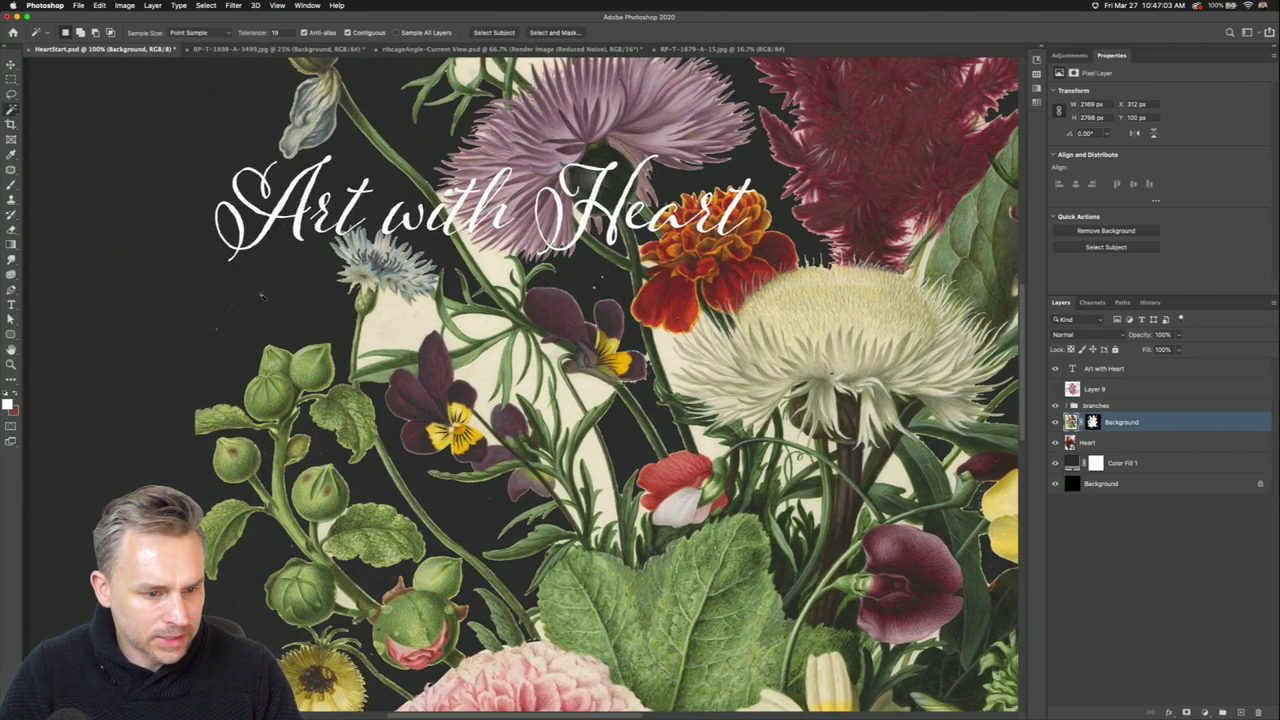
left_click(392, 314)
left_click(485, 328, "shift")
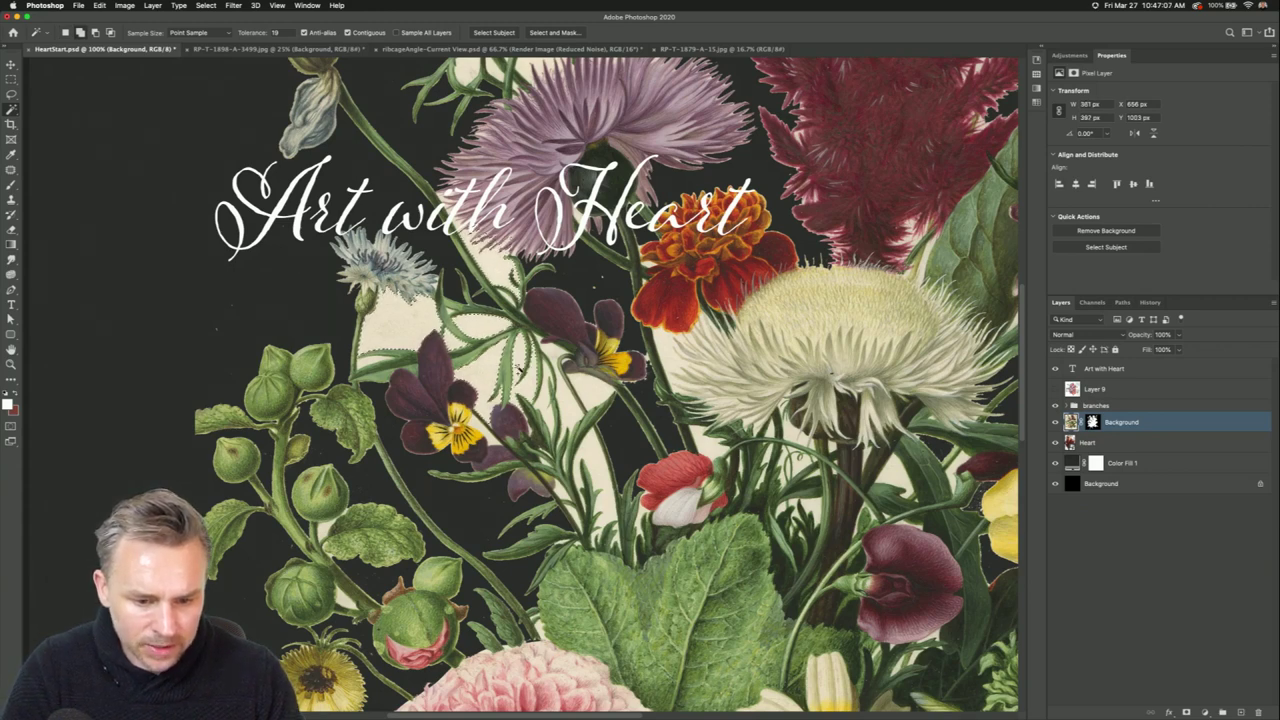
left_click(591, 399, "shift")
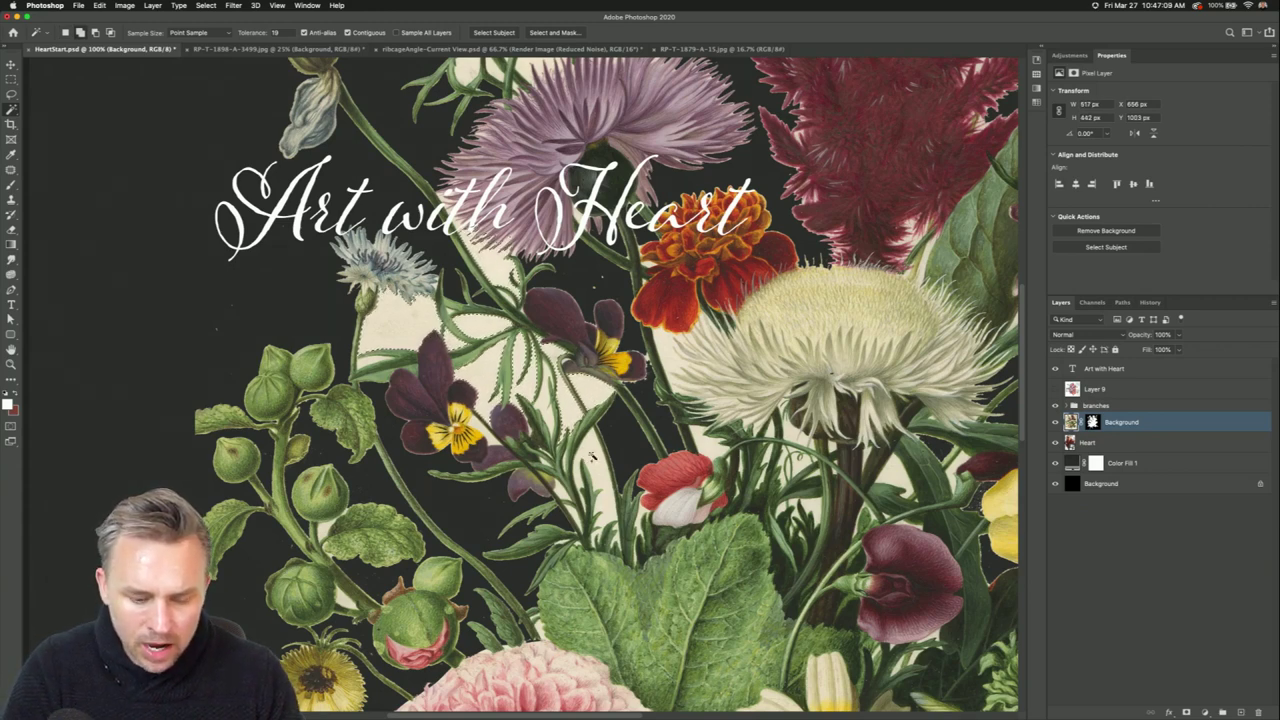
left_click(716, 448, "shift")
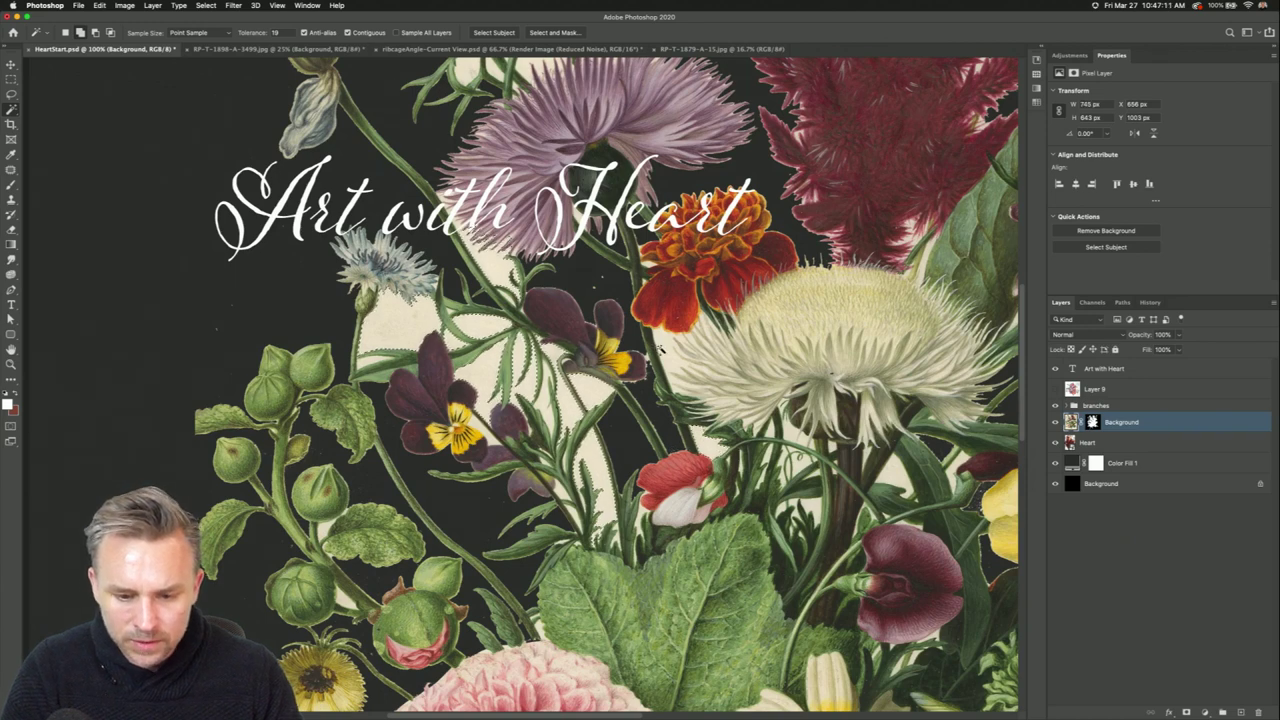
left_click(496, 398, "shift")
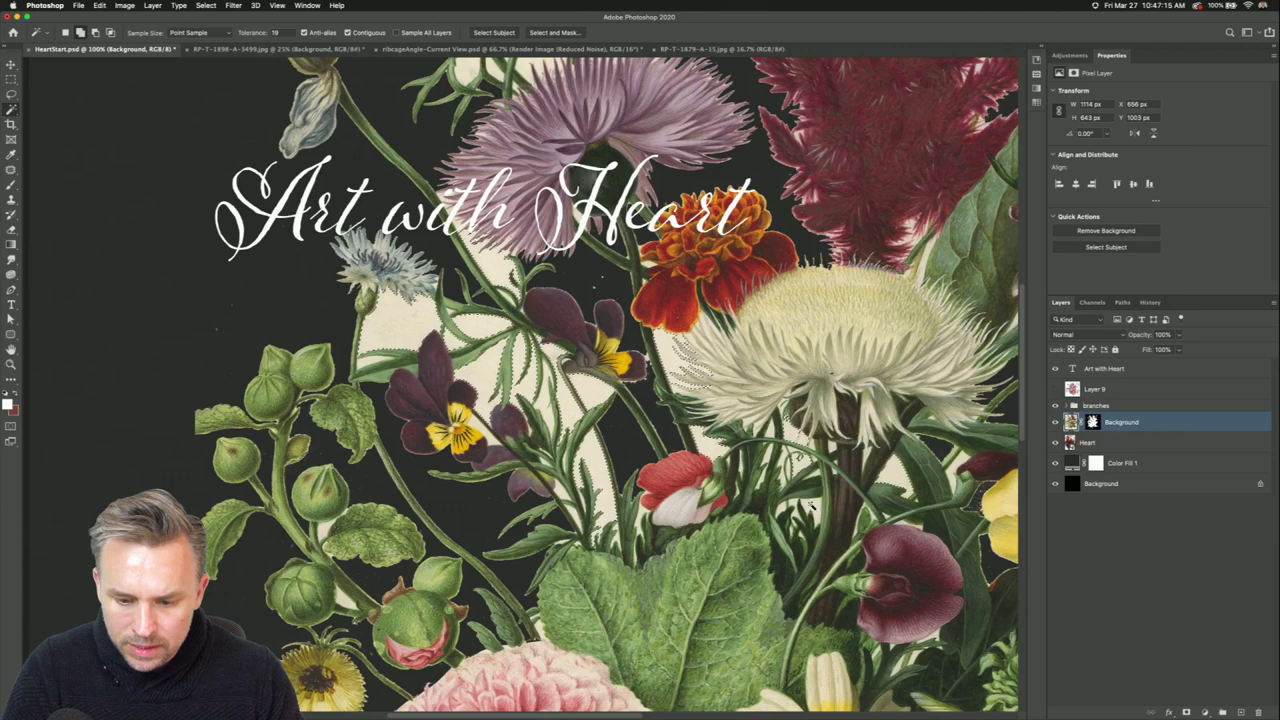
Add the upper cream paper patches to the Magic Wand selection.
scroll(497, 398, "up", 5)
scroll(497, 398, "right", 5)
left_click(360, 165, "shift")
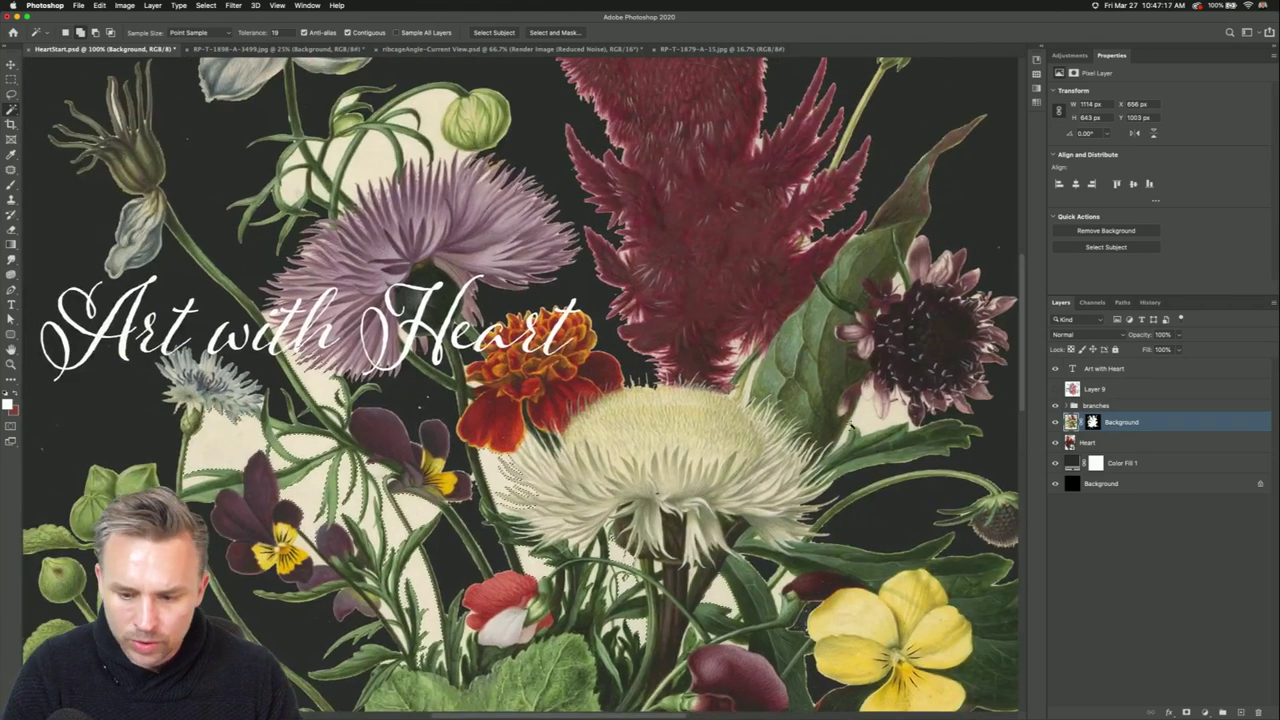
left_click(370, 180, "shift")
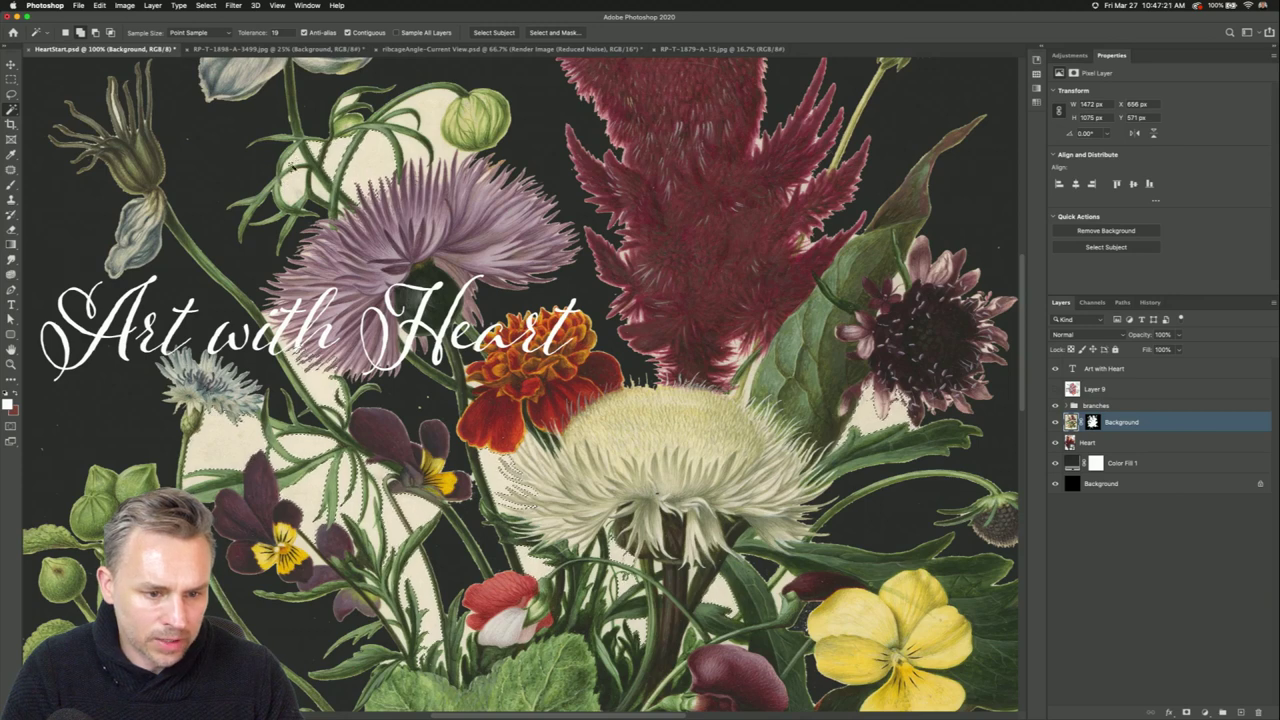
left_click(432, 137, "shift")
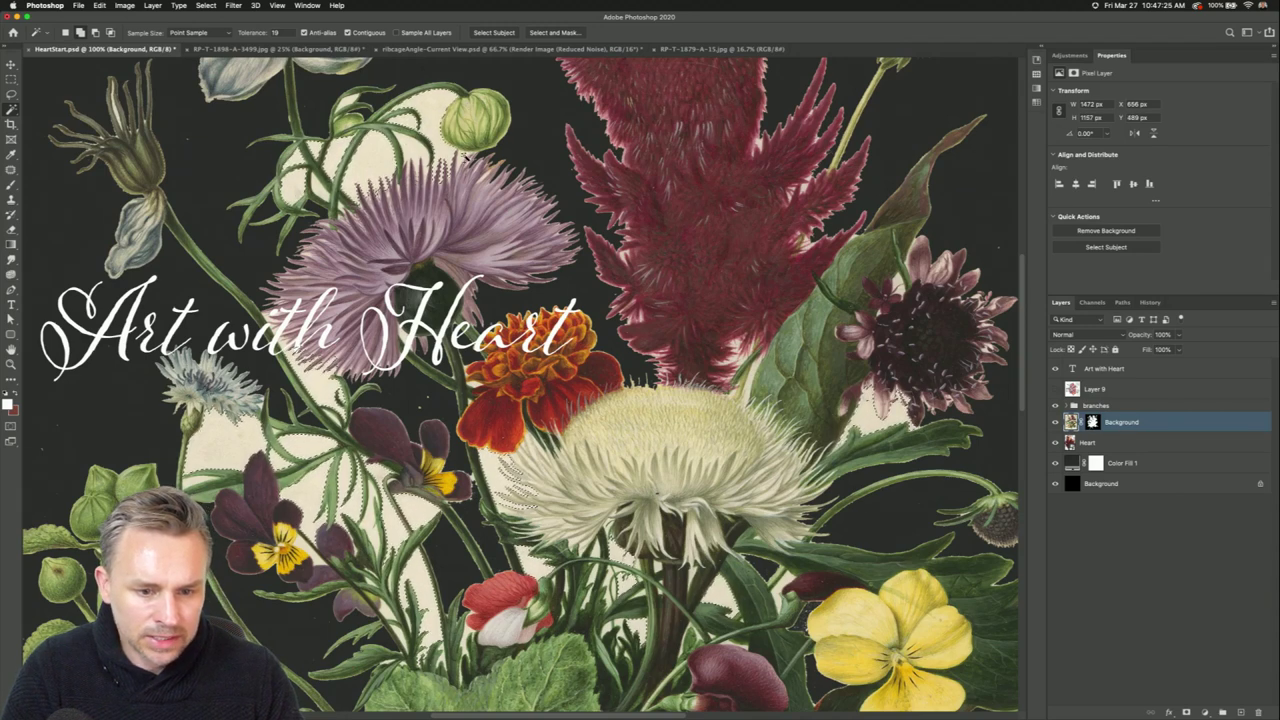
Fill the selection with black on the Background layer's mask, then zoom out.
key("super+backslash")
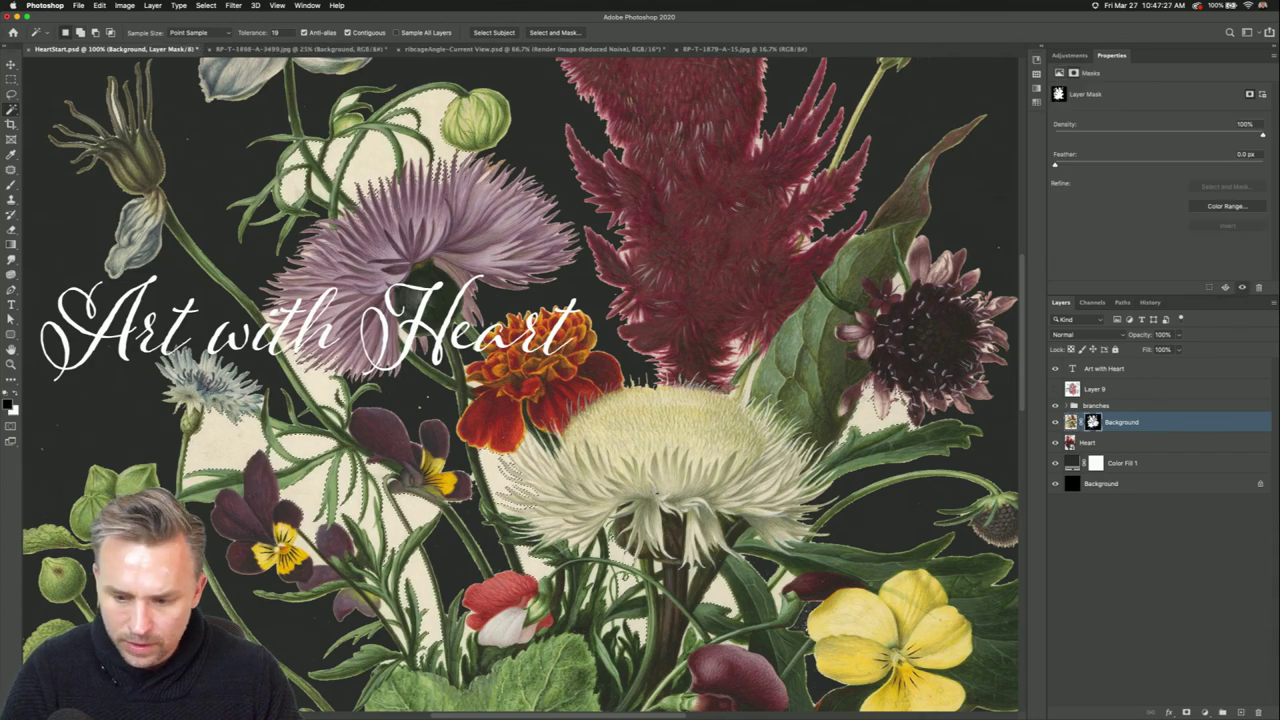
key("shift+BackSpace")
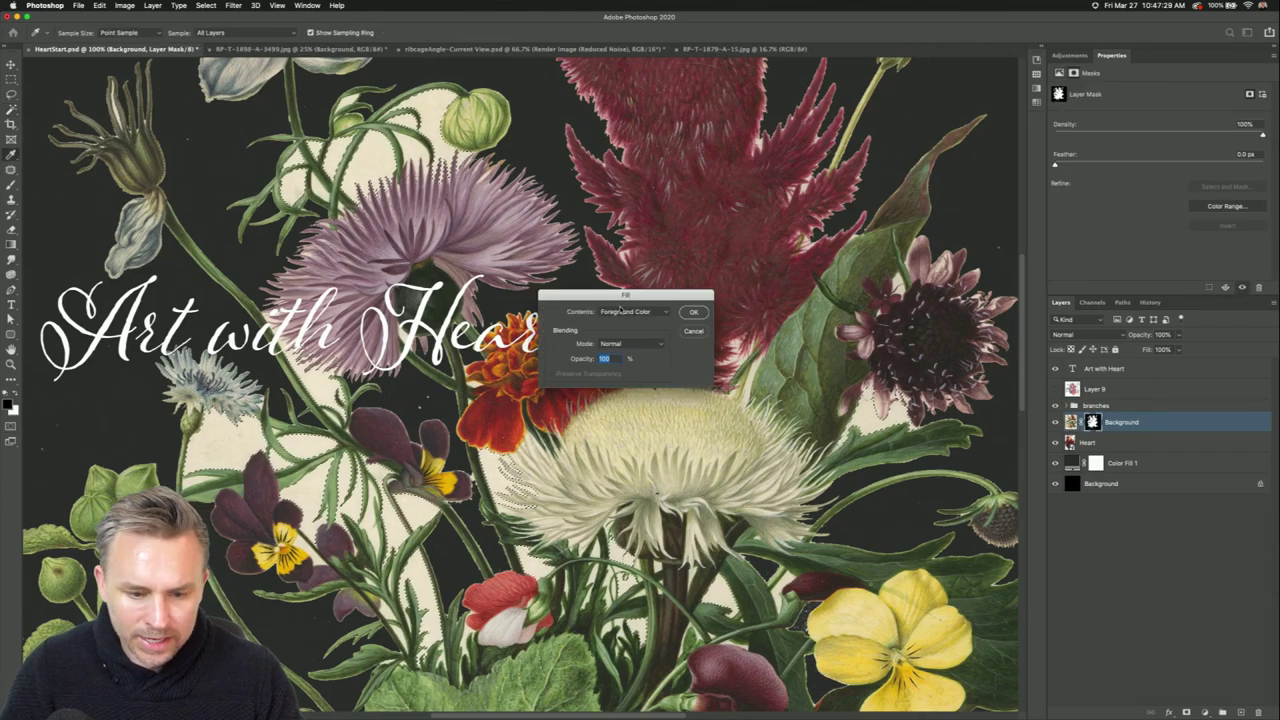
key("Return")
key("w")
key("super+minus")
key("super+minus")
key("super+minus")
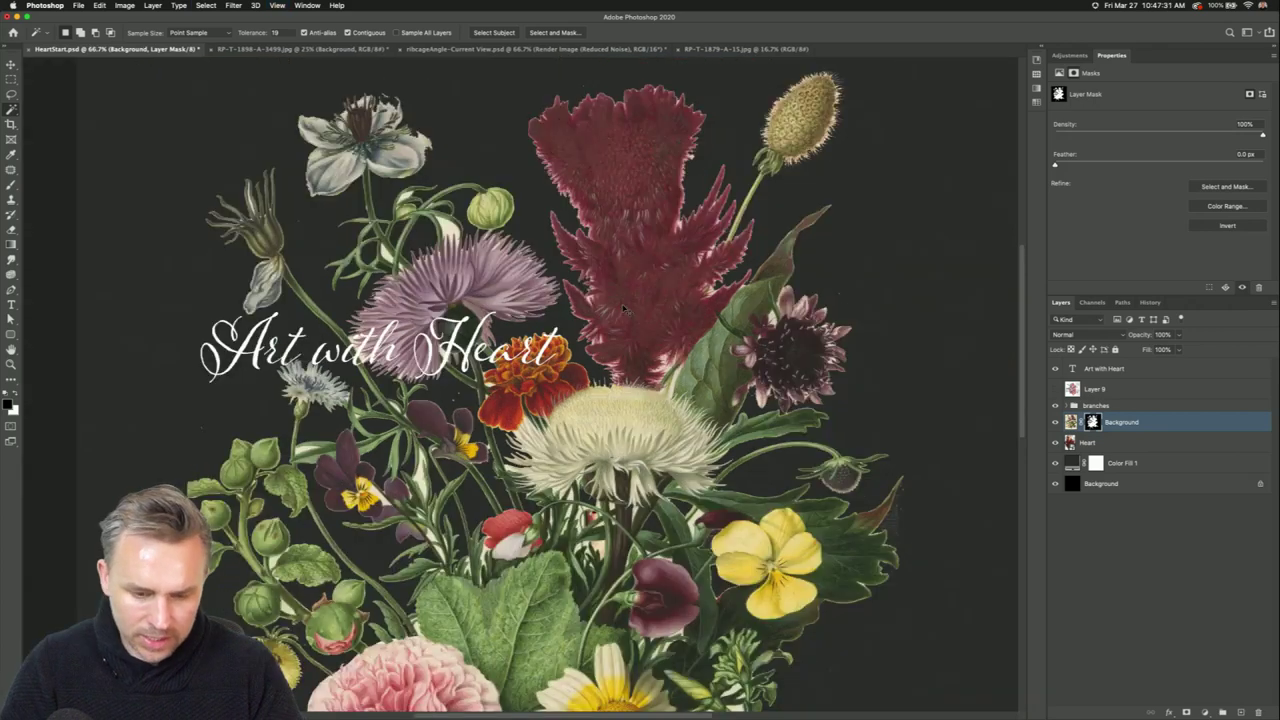
Convert the bouquet layer to a smart object and scale it down onto the top of the heart.
left_click(11, 64)
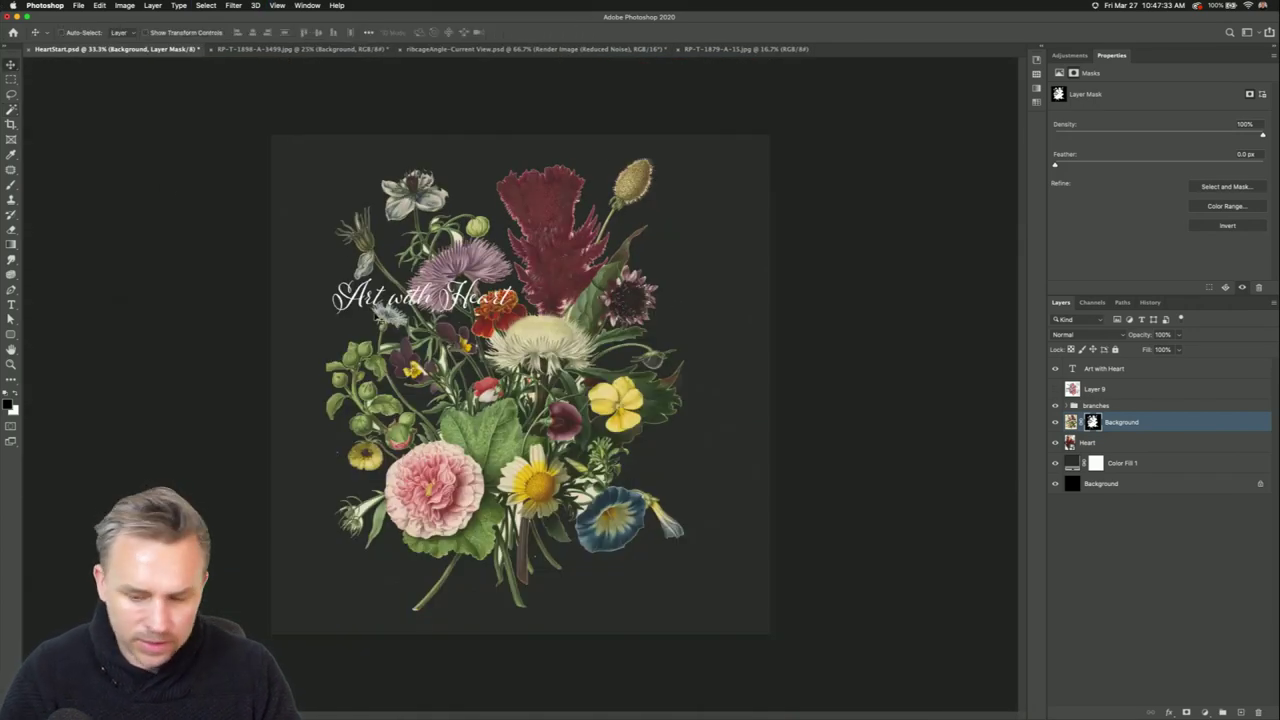
right_click(1147, 434)
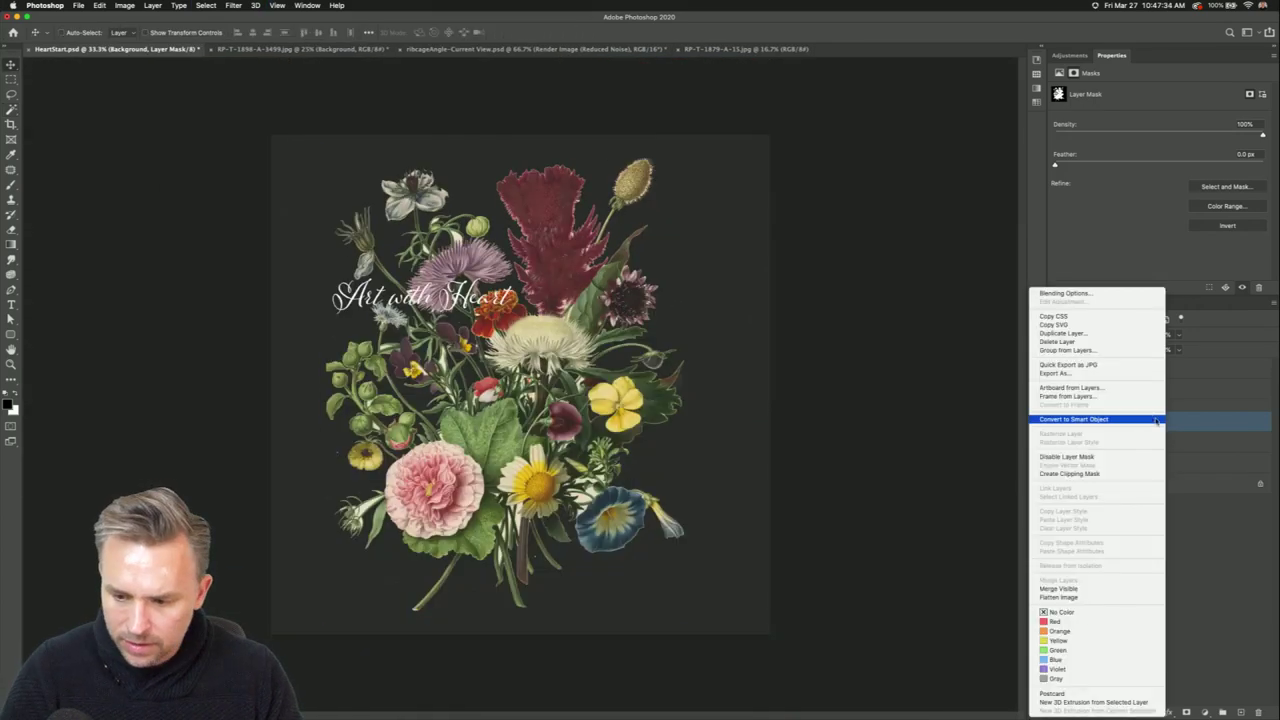
left_click(1078, 422)
key("super+t")
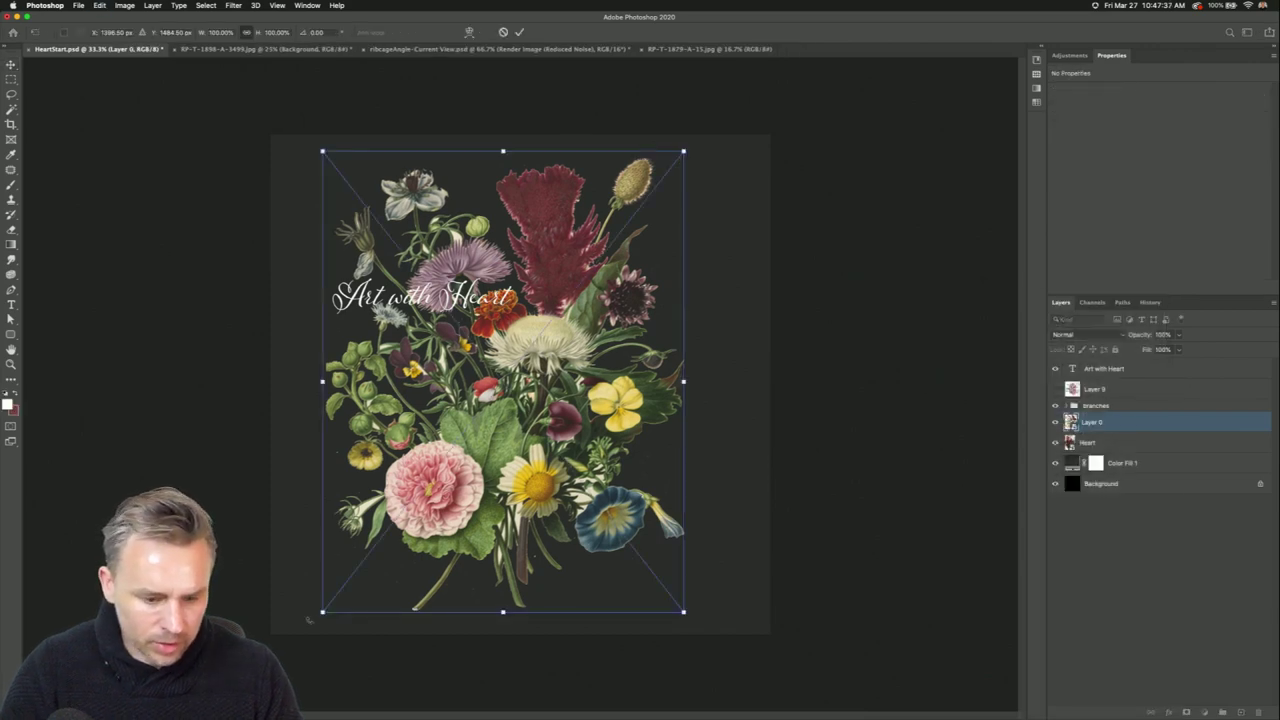
left_click_drag(322, 612, 531, 346)
left_click_drag(600, 250, 506, 353)
key("super+equal")
key("super+equal")
key("super+equal")
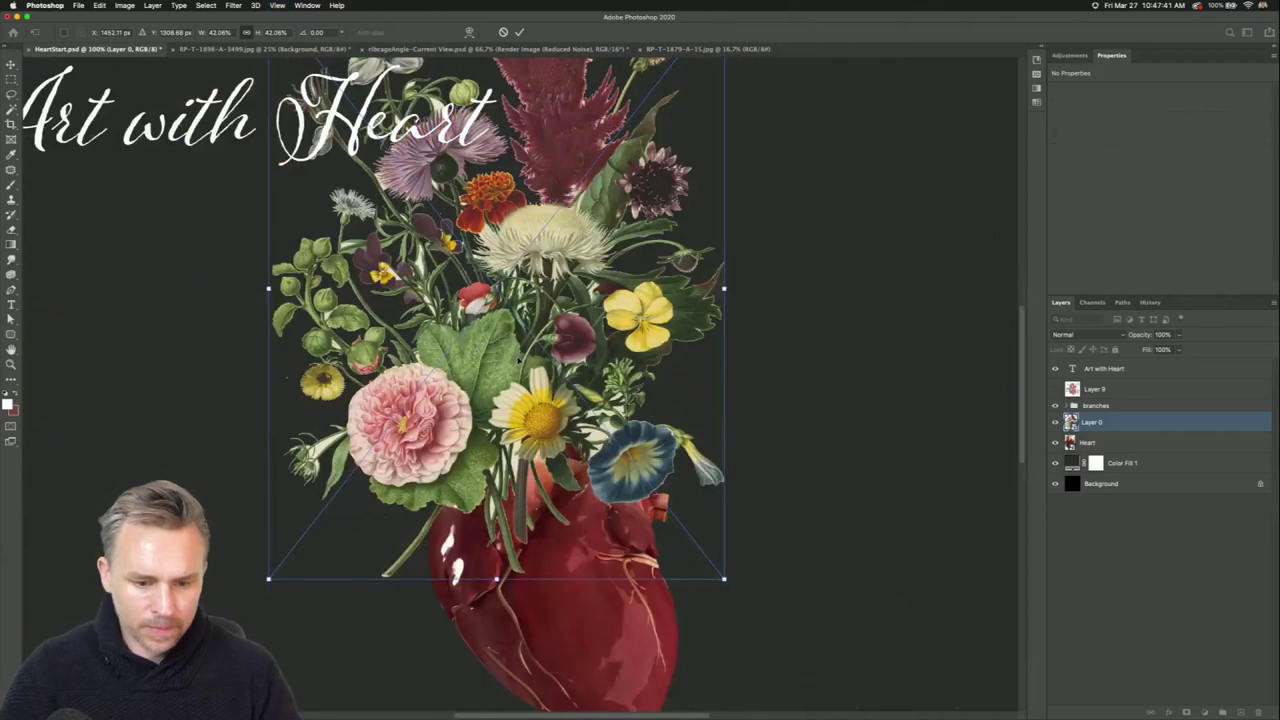
key("Return")
key("super+minus")
key("super+minus")
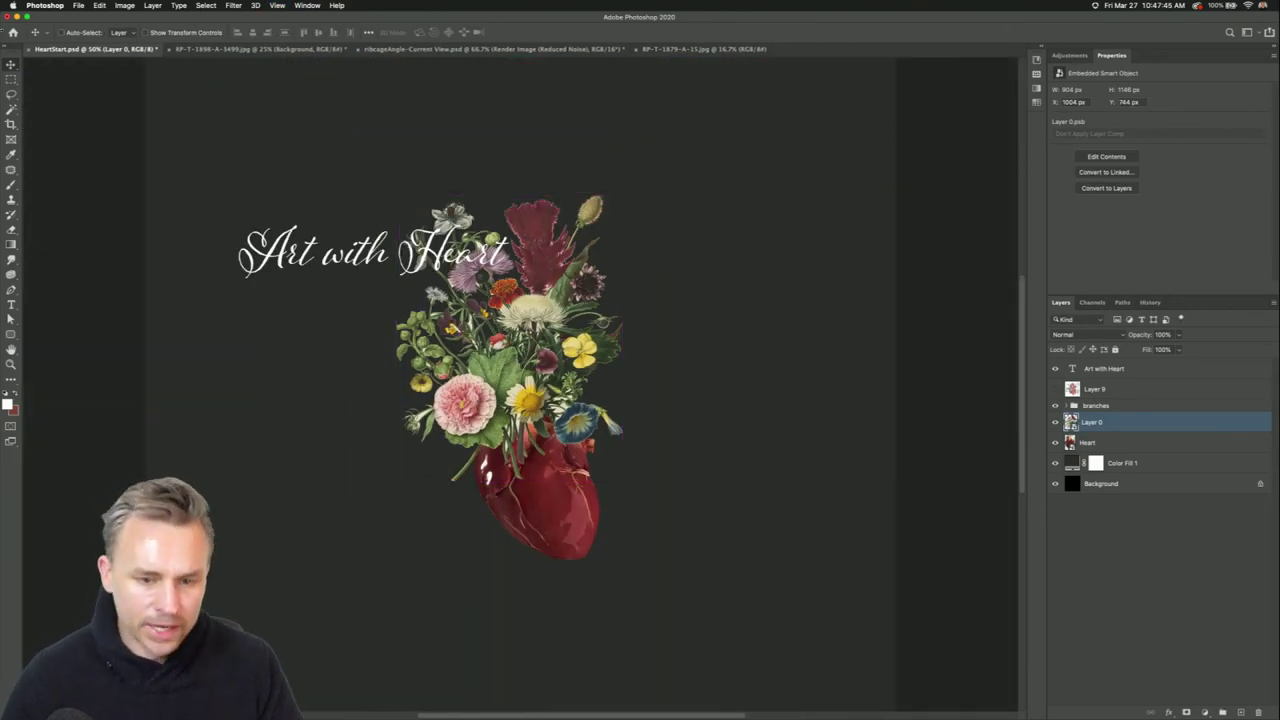
Minimize Photoshop and close the Downloads folder window.
left_click(16, 17)
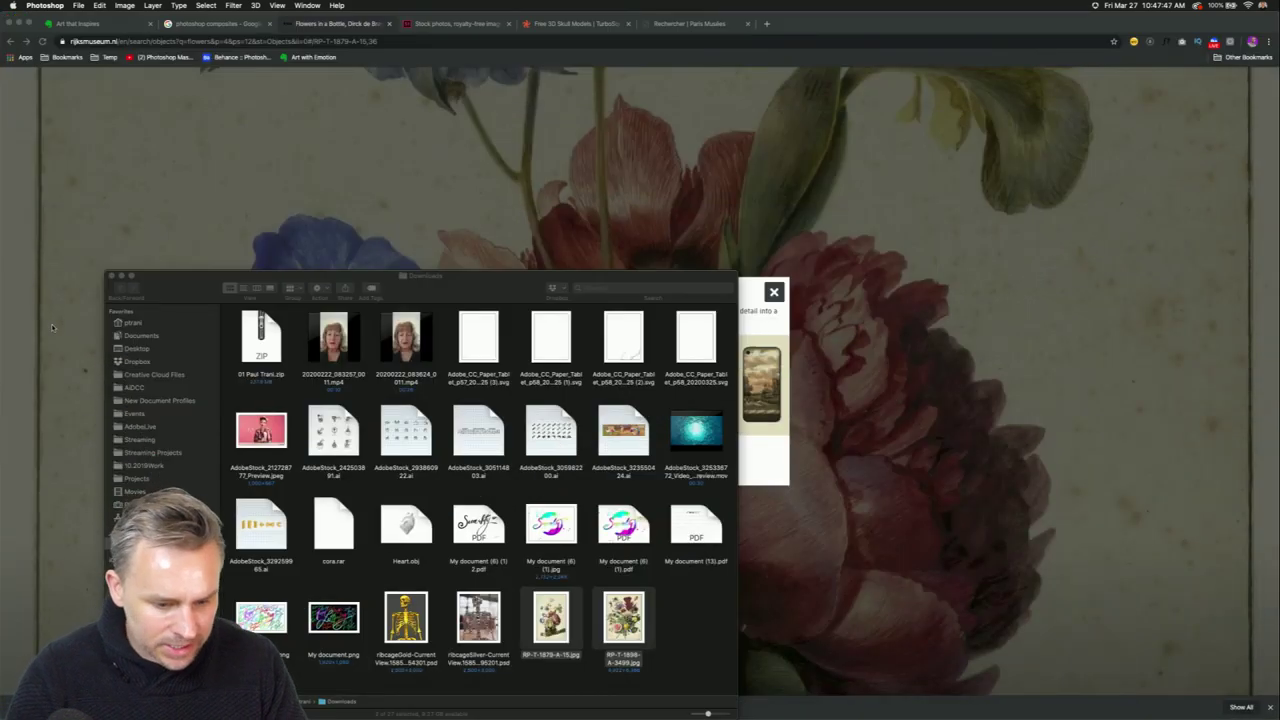
left_click(110, 276)
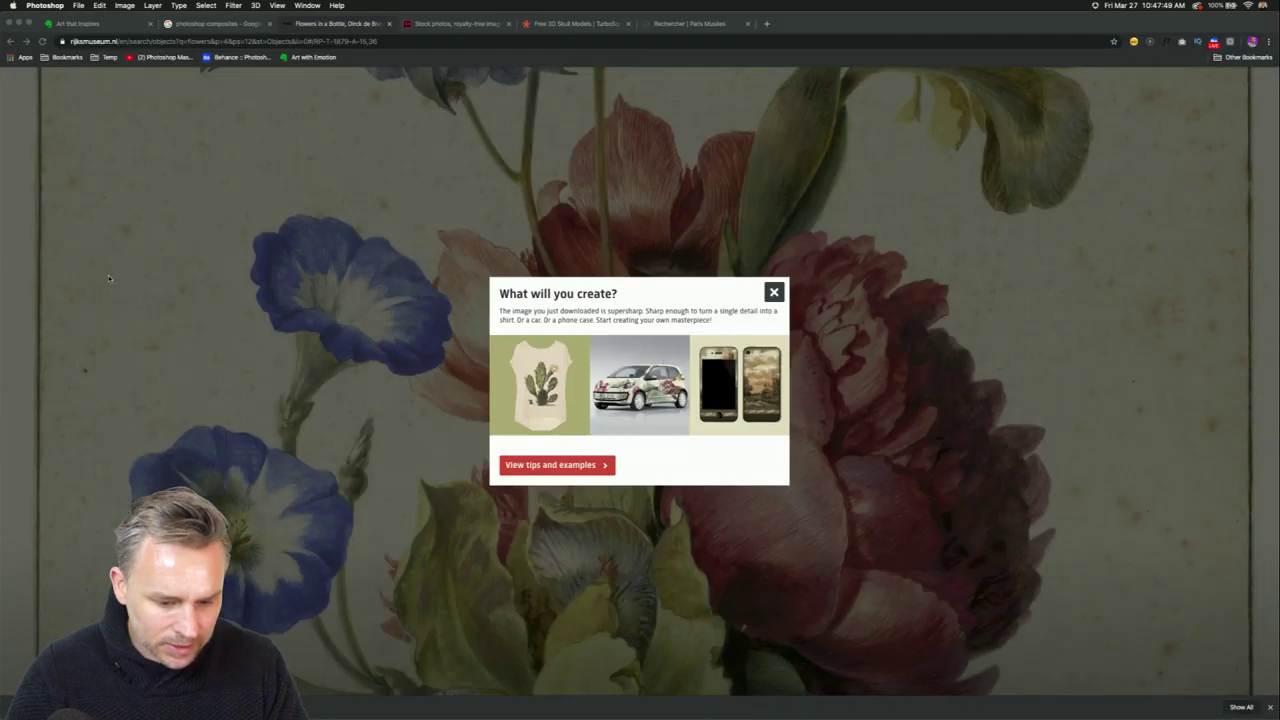
mouse_move(330, 716)
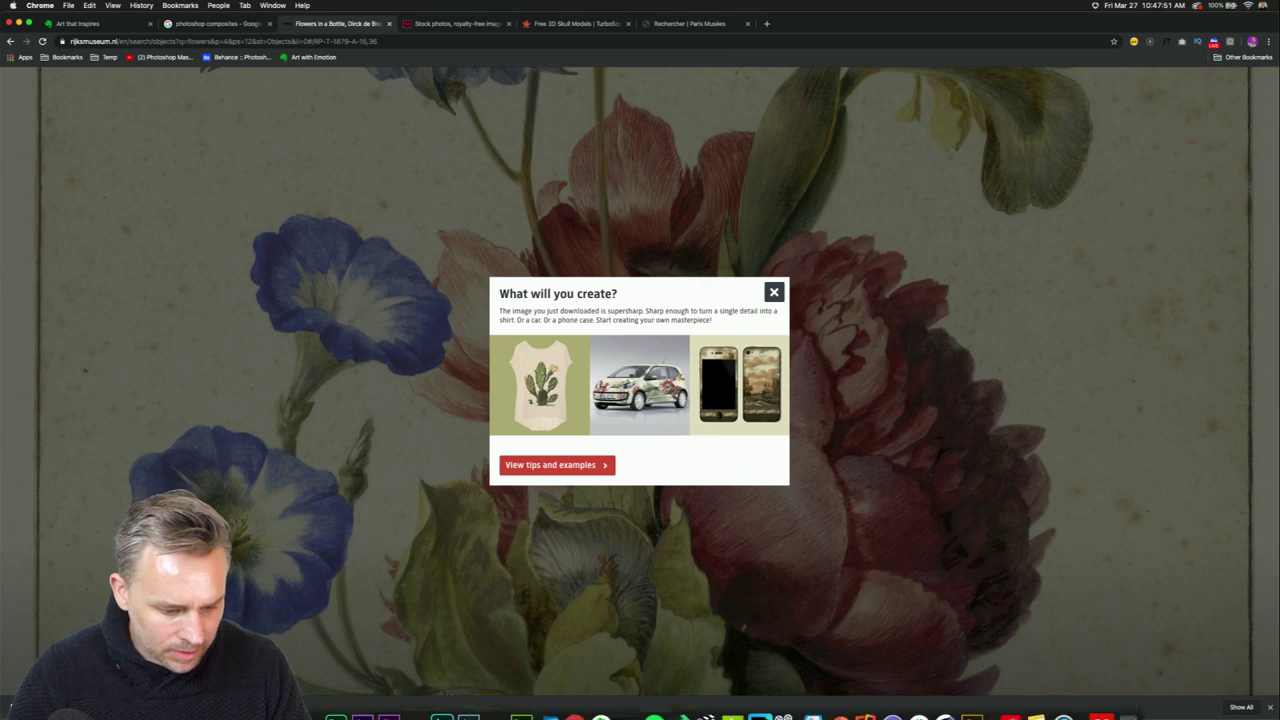
left_click(335, 702)
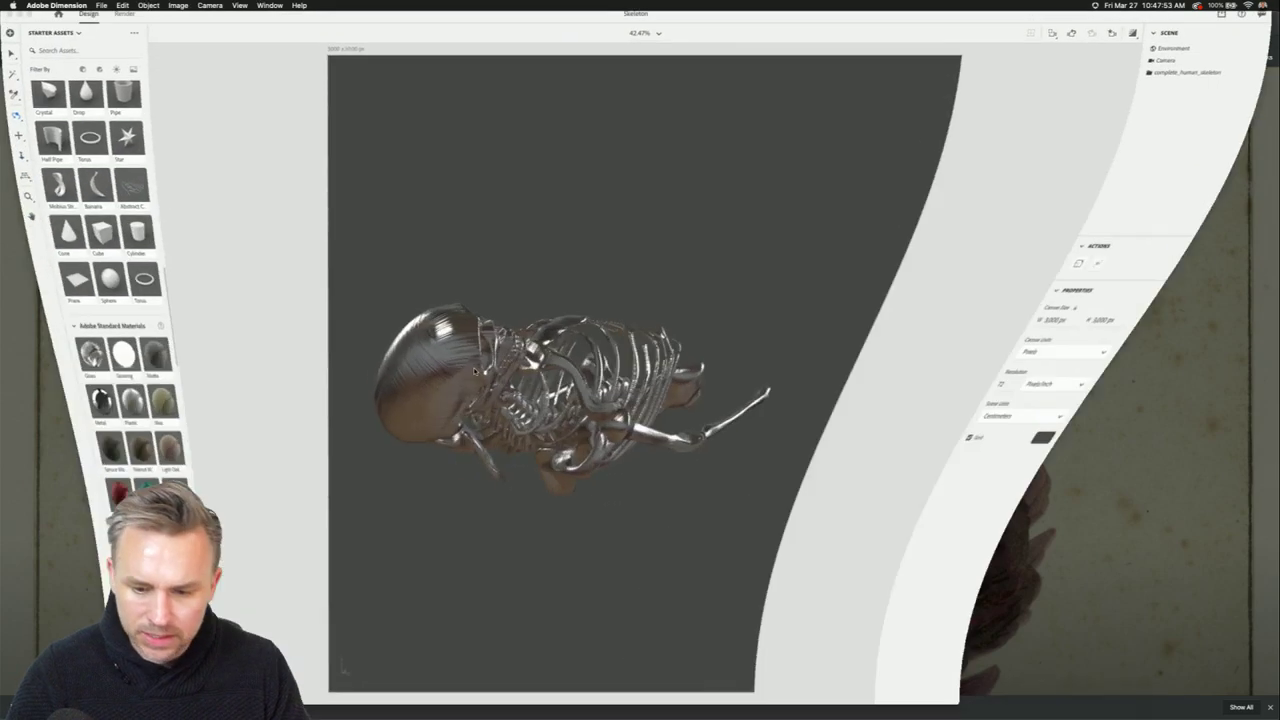
left_click(123, 21)
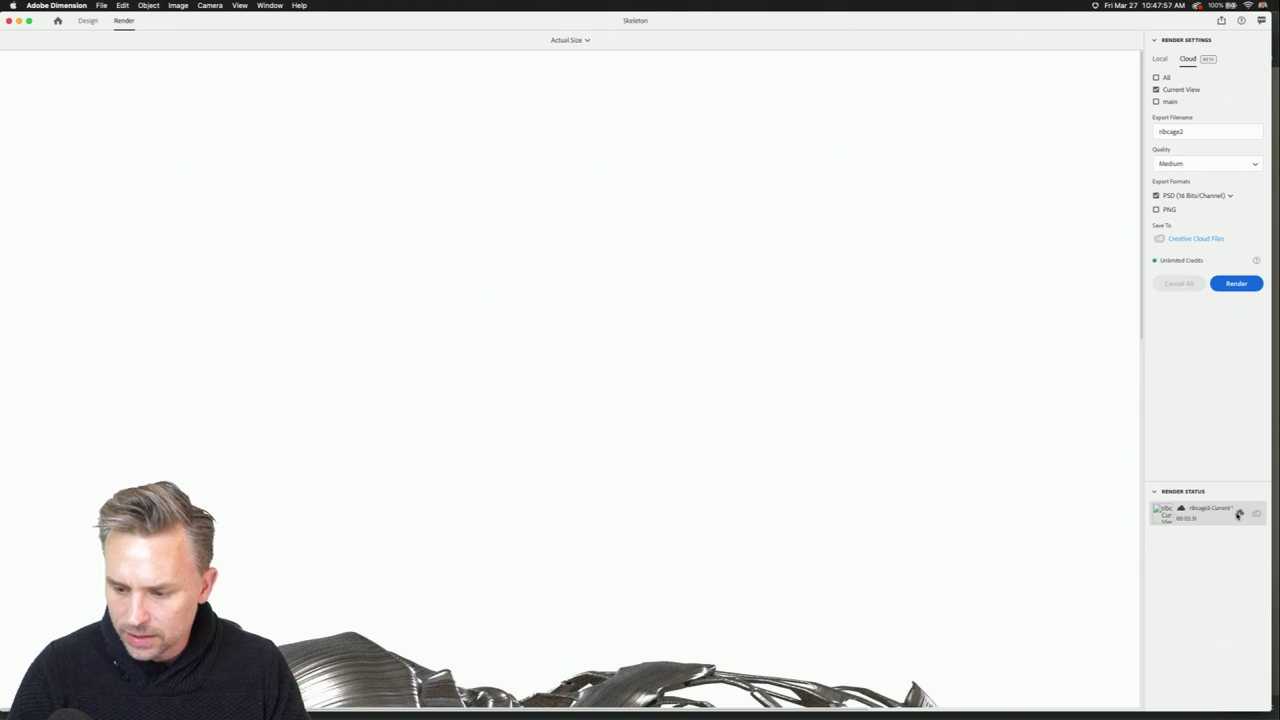
left_click(1238, 514)
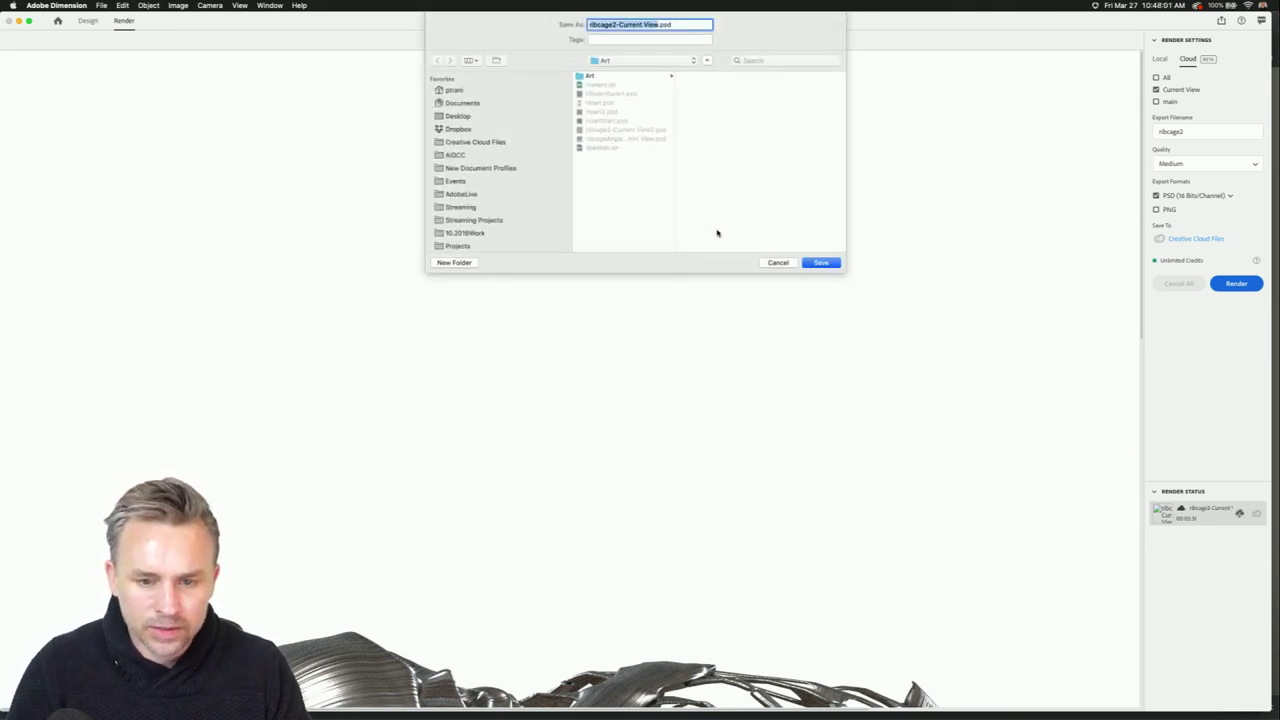
key("Return")
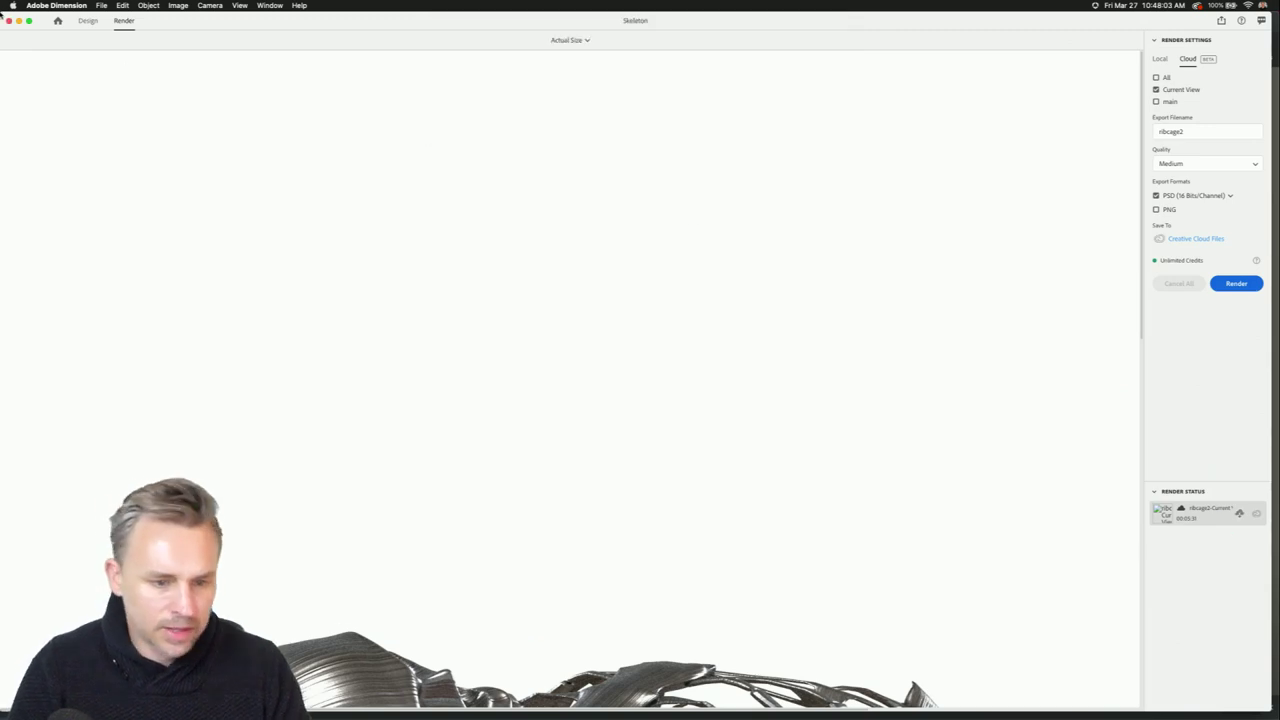
left_click(18, 21)
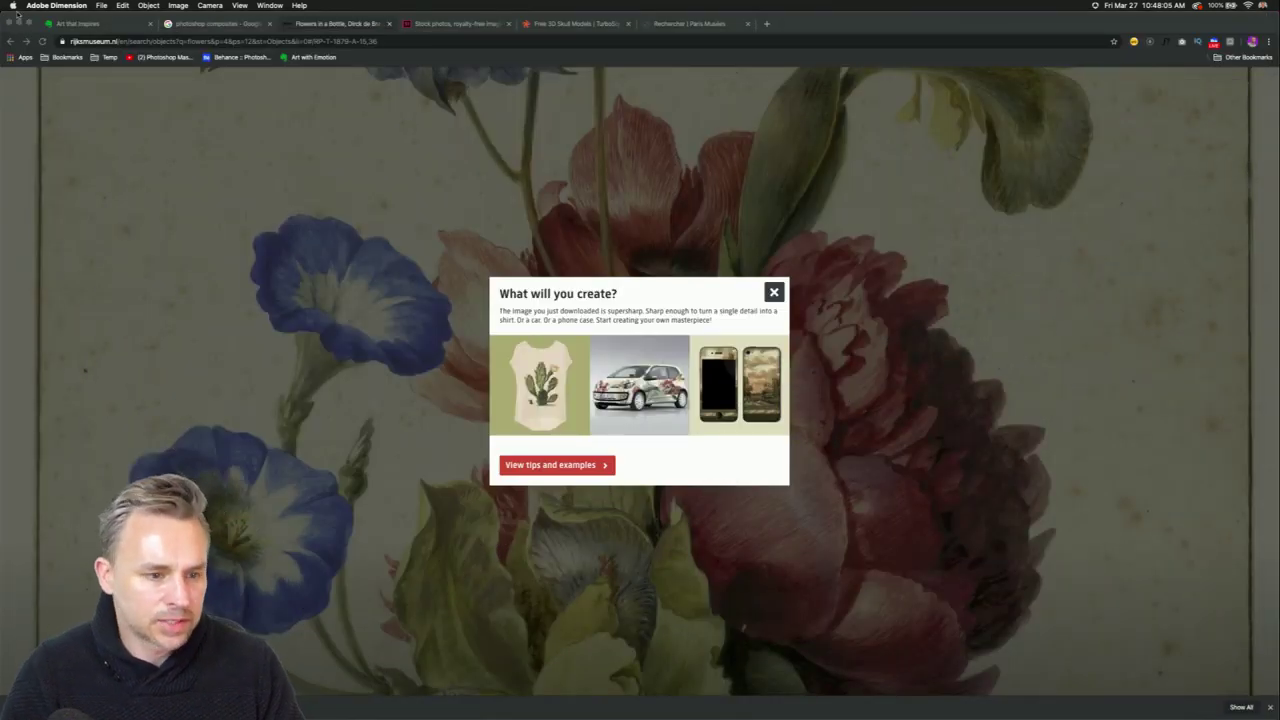
Hide Chrome, close the Art folder window, and select Skeletonside-Current View.psd on the desktop.
left_click(18, 22)
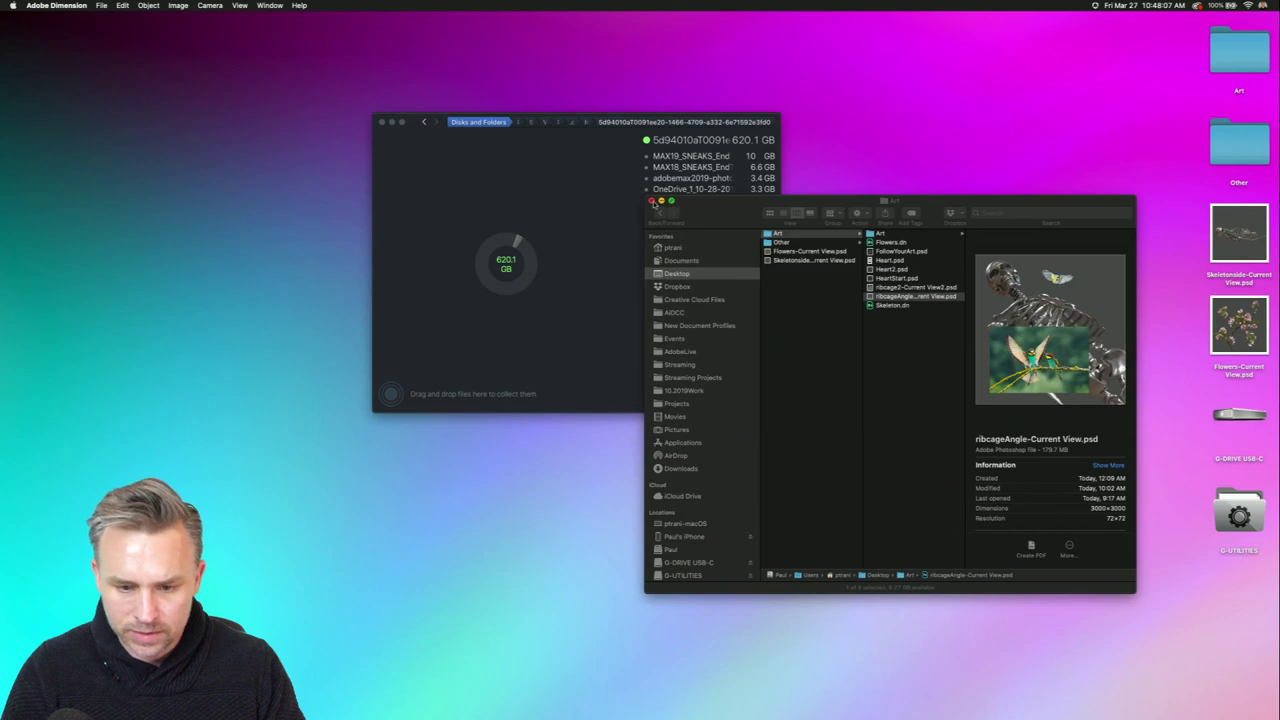
left_click(652, 201)
left_click(1212, 262)
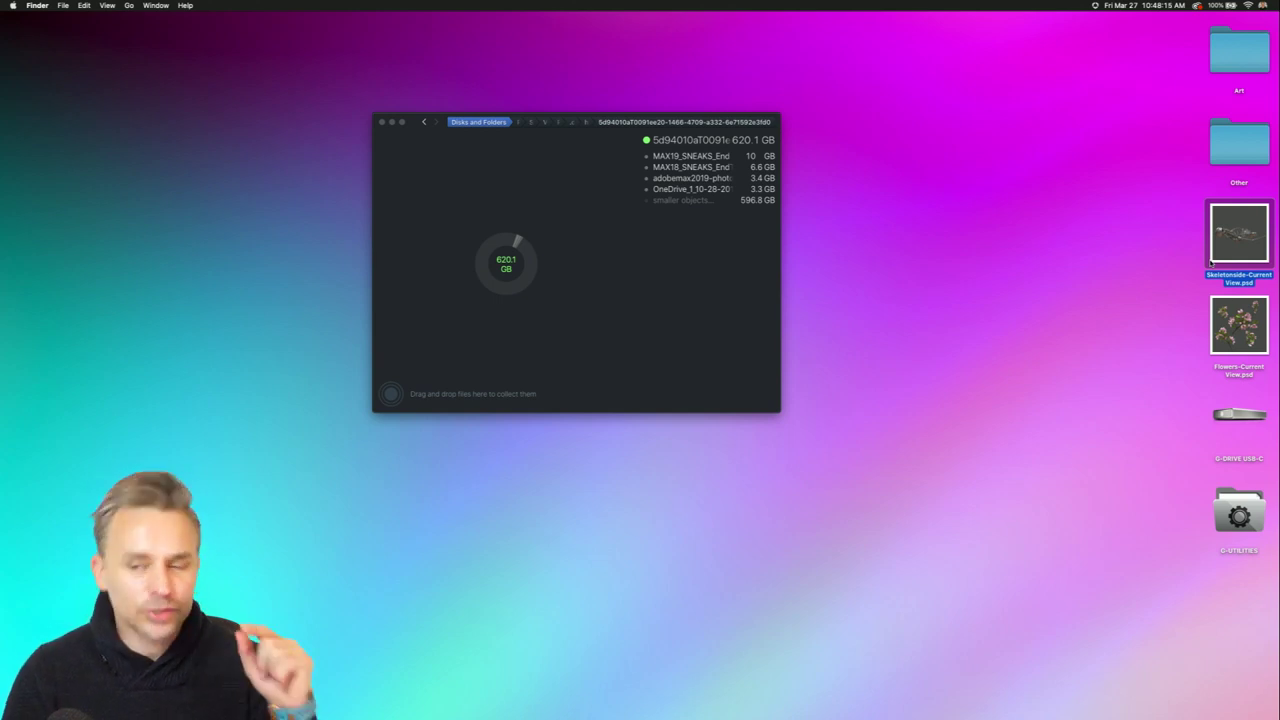
Quit DaisyDisk and drop Skeletonside-Current View.psd onto Photoshop's Dock icon to open it.
left_click(382, 122)
left_click(43, 5)
left_click(56, 133)
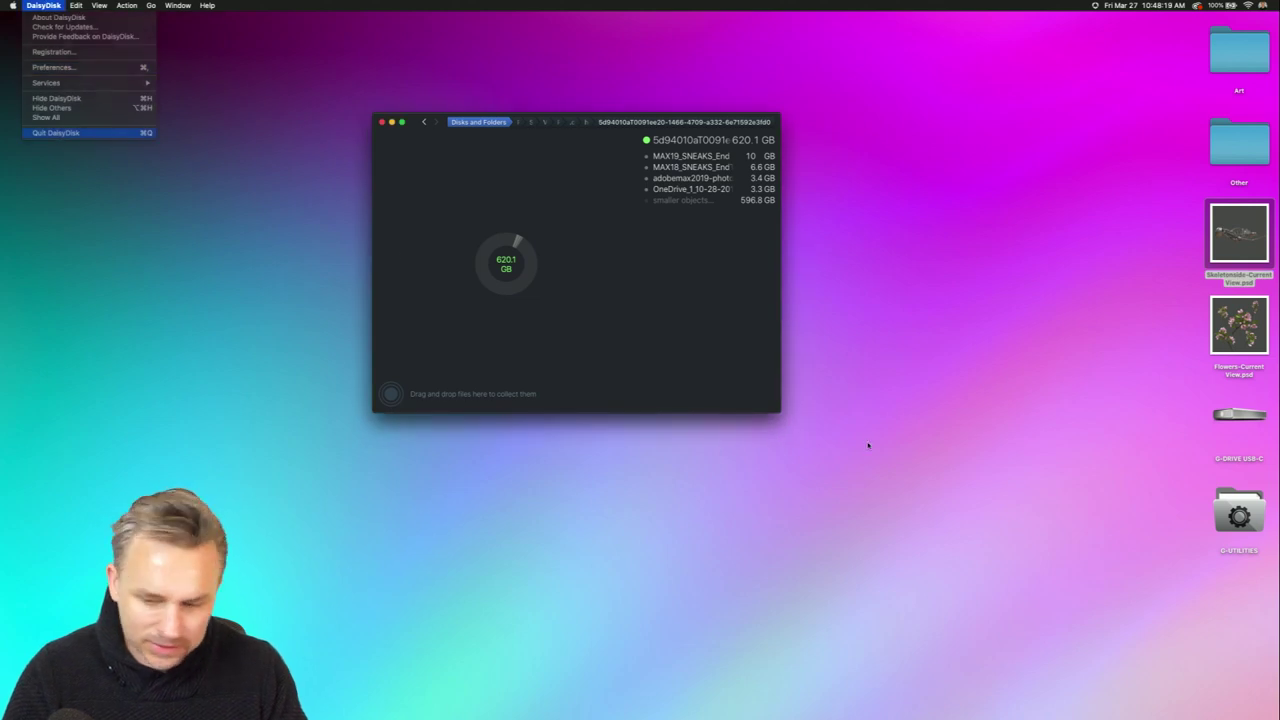
left_click_drag(1224, 240, 280, 703)
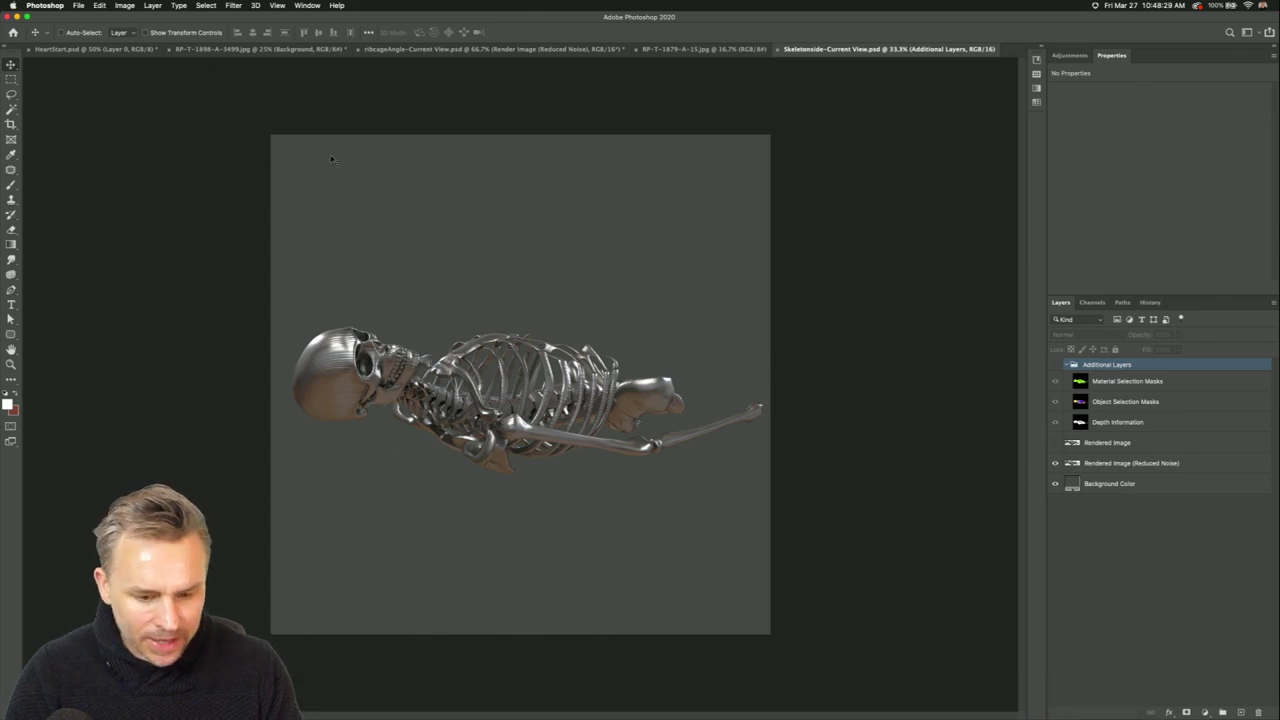
Open a new Finder window and navigate to Desktop > Art.
left_click(340, 703)
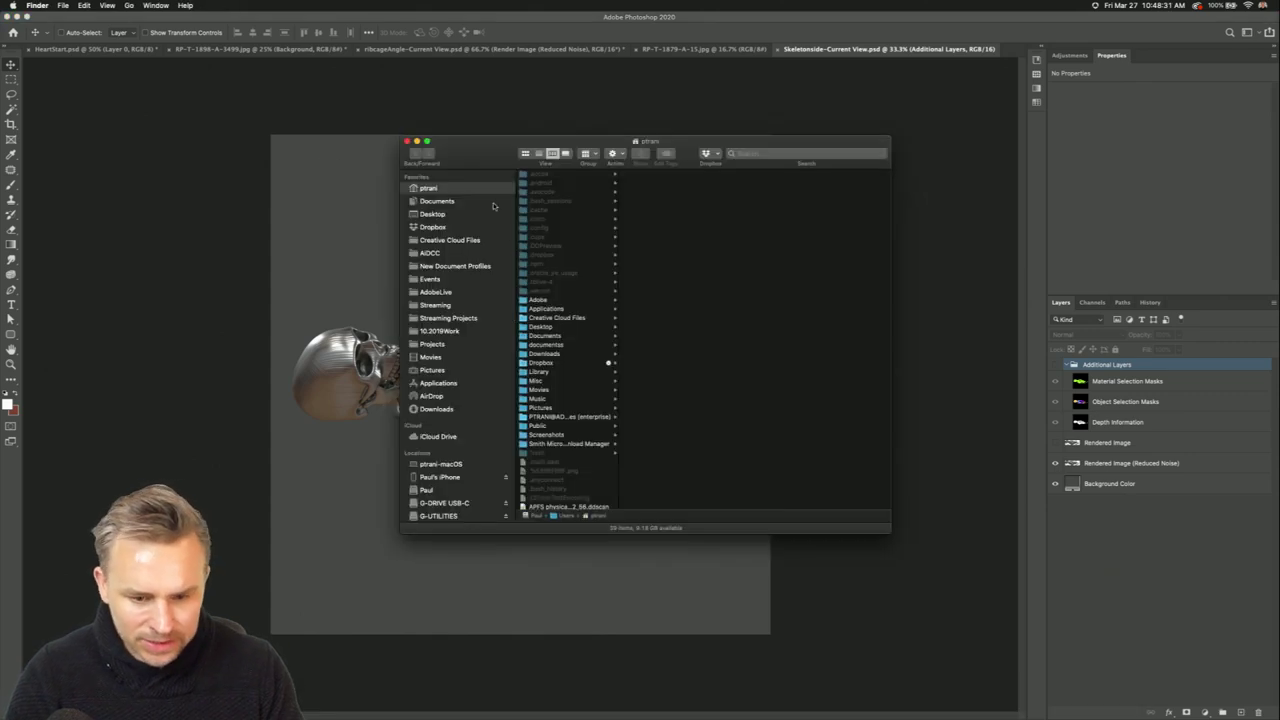
left_click(433, 204)
left_click(429, 215)
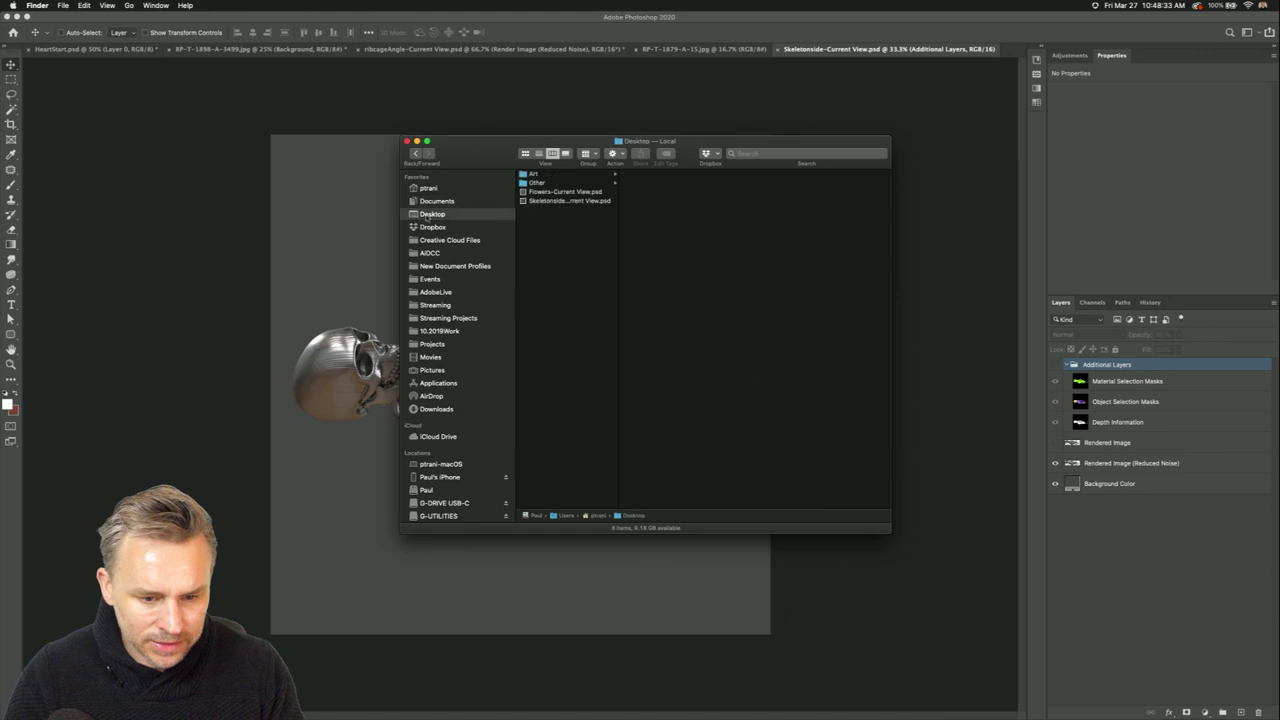
left_click(557, 175)
Quick Look ribcage2-Current View2.psd and ribcageAngle-Current View.psd to compare the skeleton renders.
left_click(645, 218)
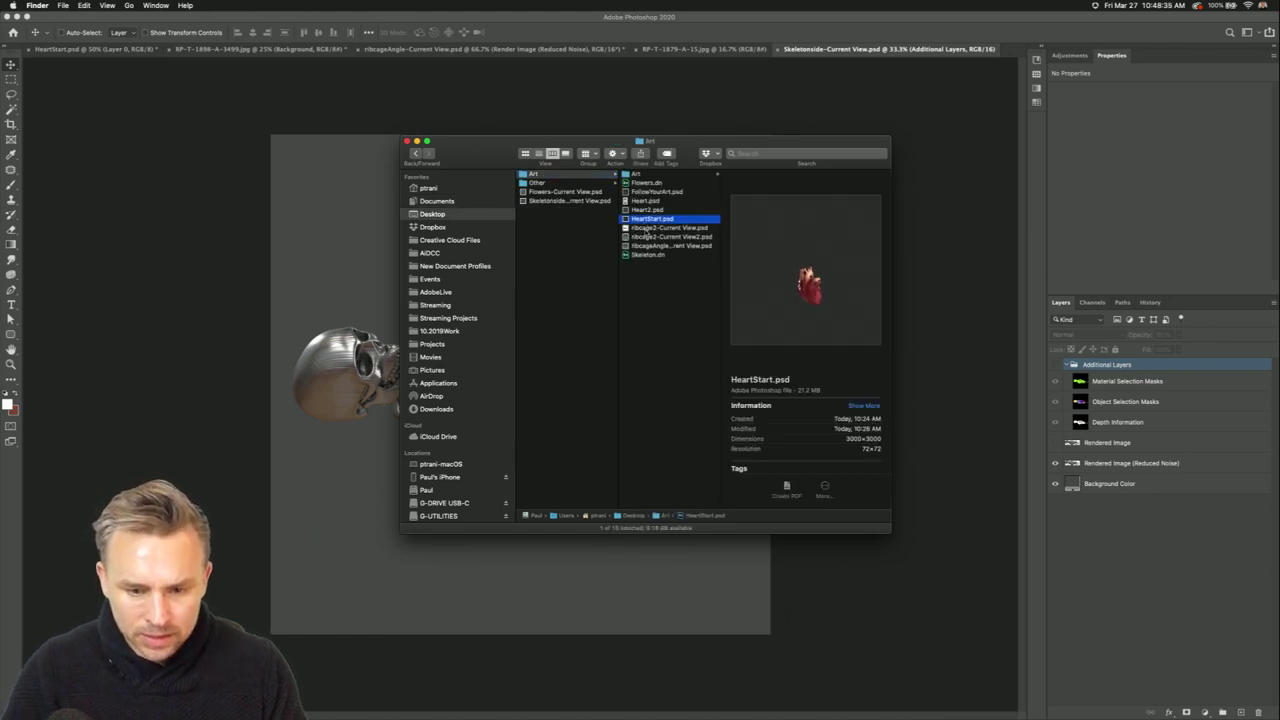
left_click(649, 227)
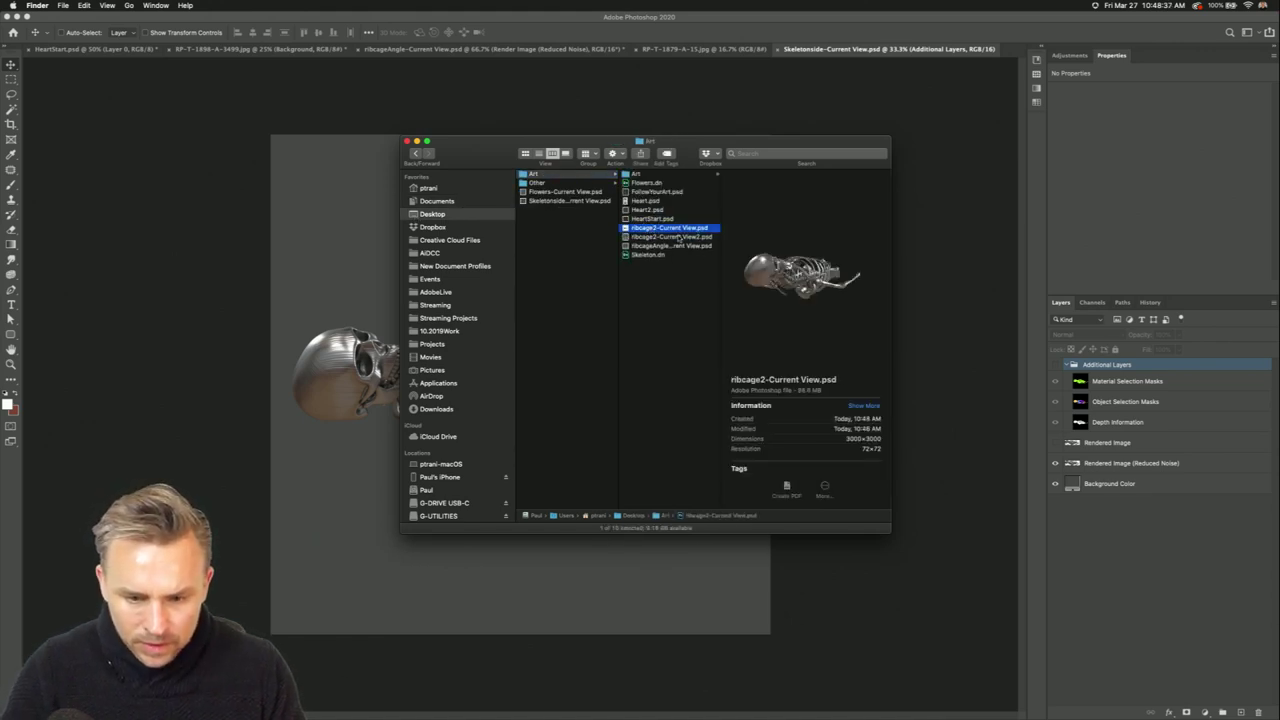
left_click(680, 236)
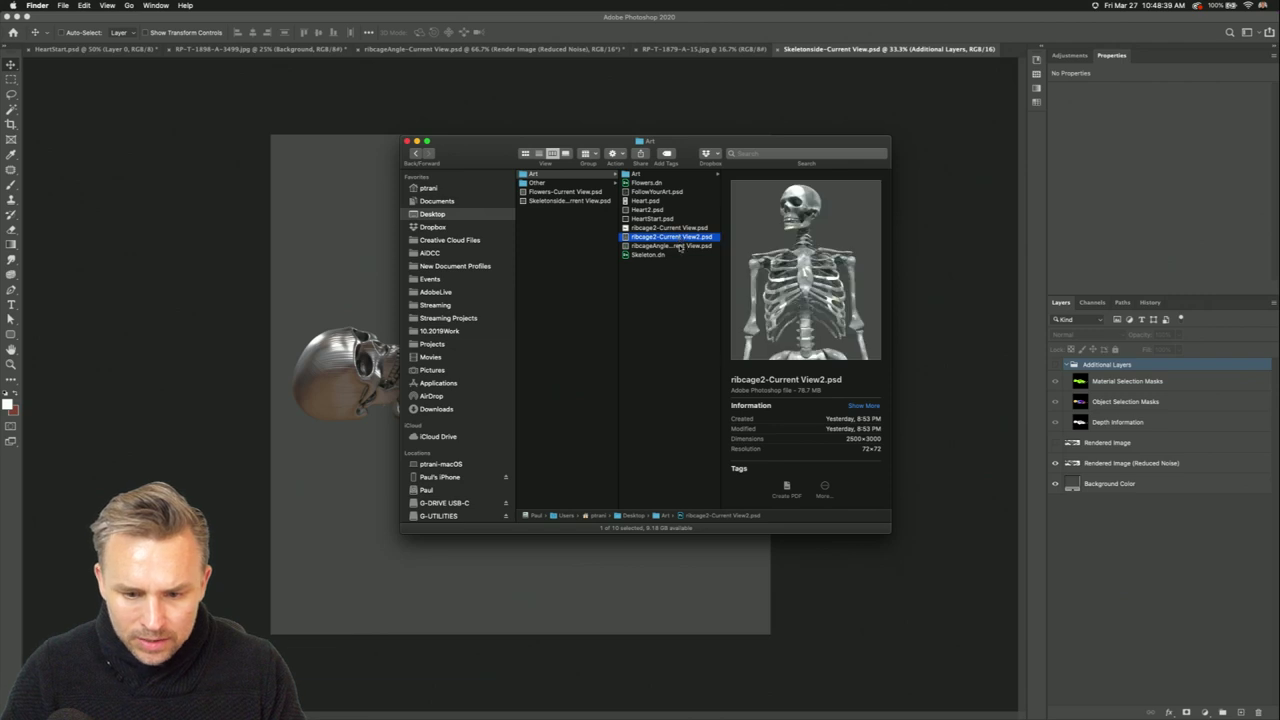
key("space")
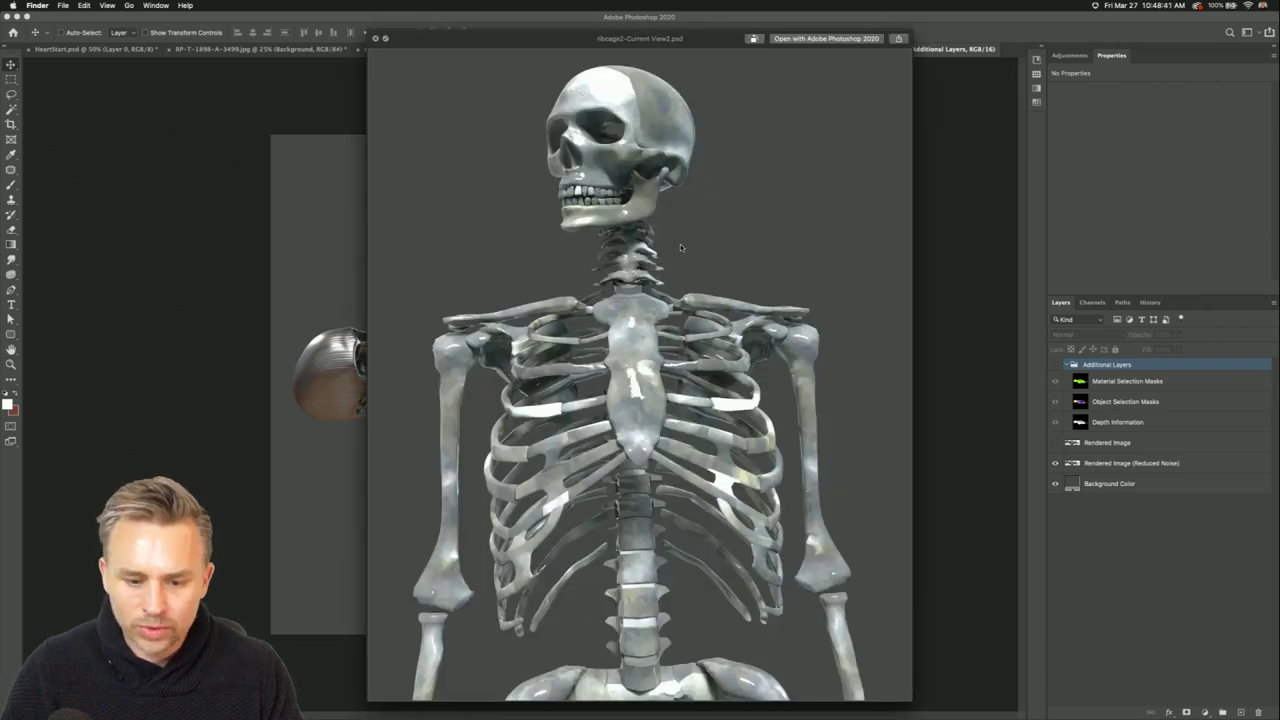
key("space")
left_click(667, 246)
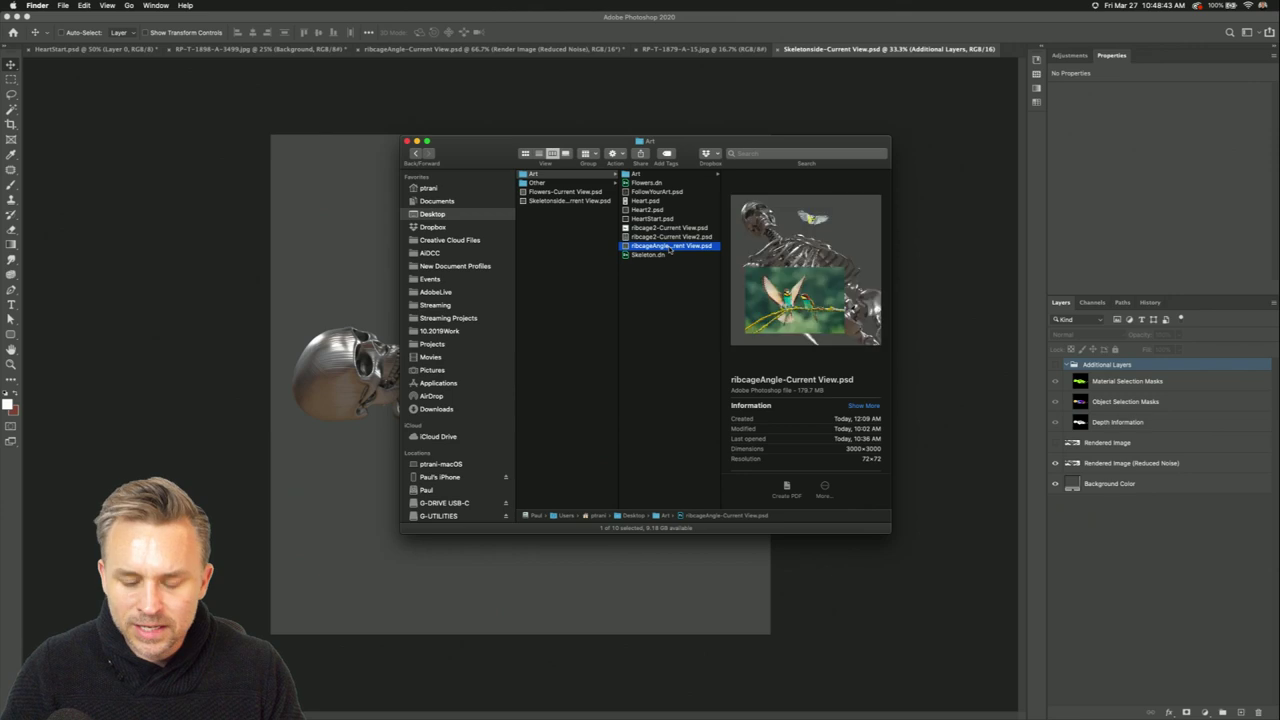
key("space")
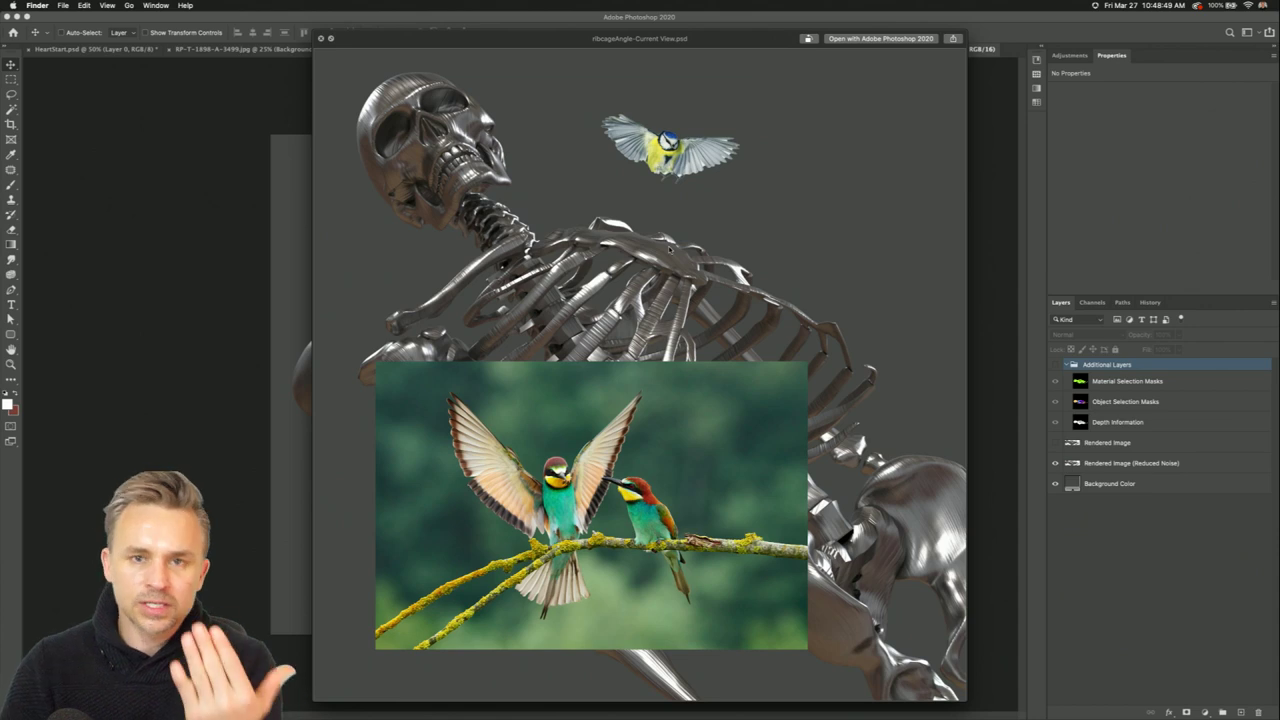
key("space")
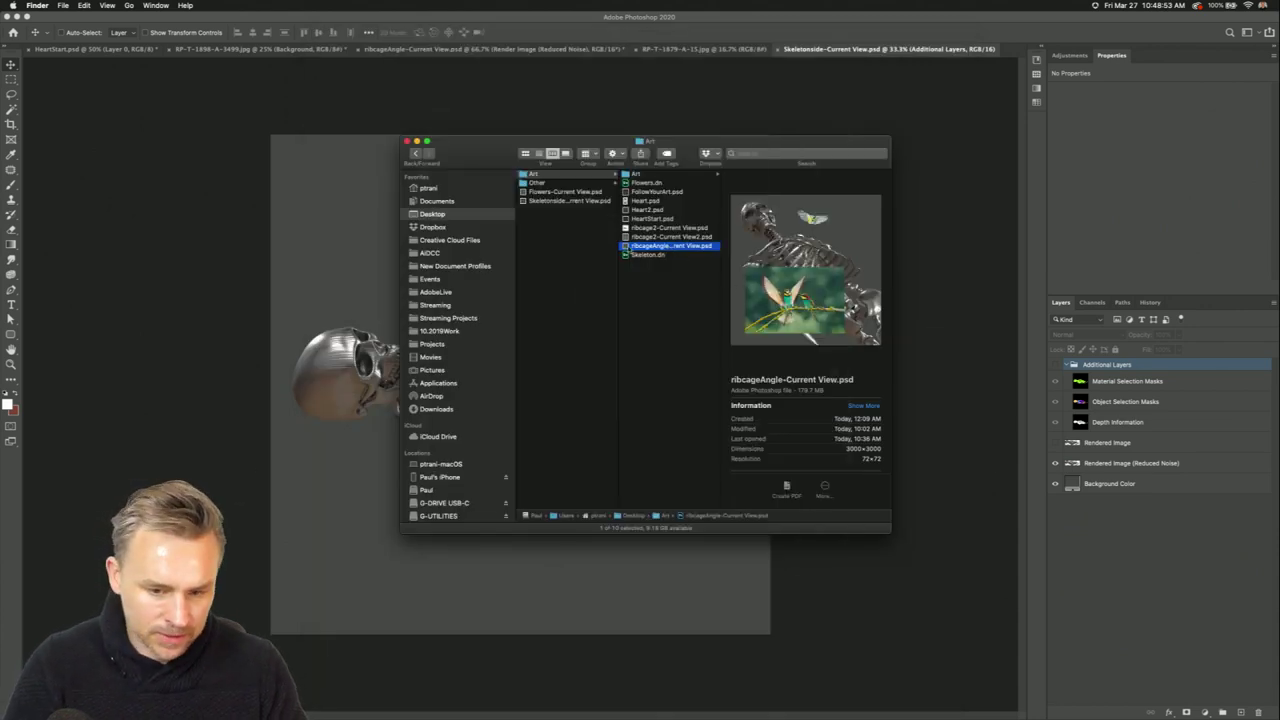
Open ribcageAngle-Current View.psd and drag its render layers into HeartStart.psd behind the 'Art with Heart' title.
double_click(624, 246)
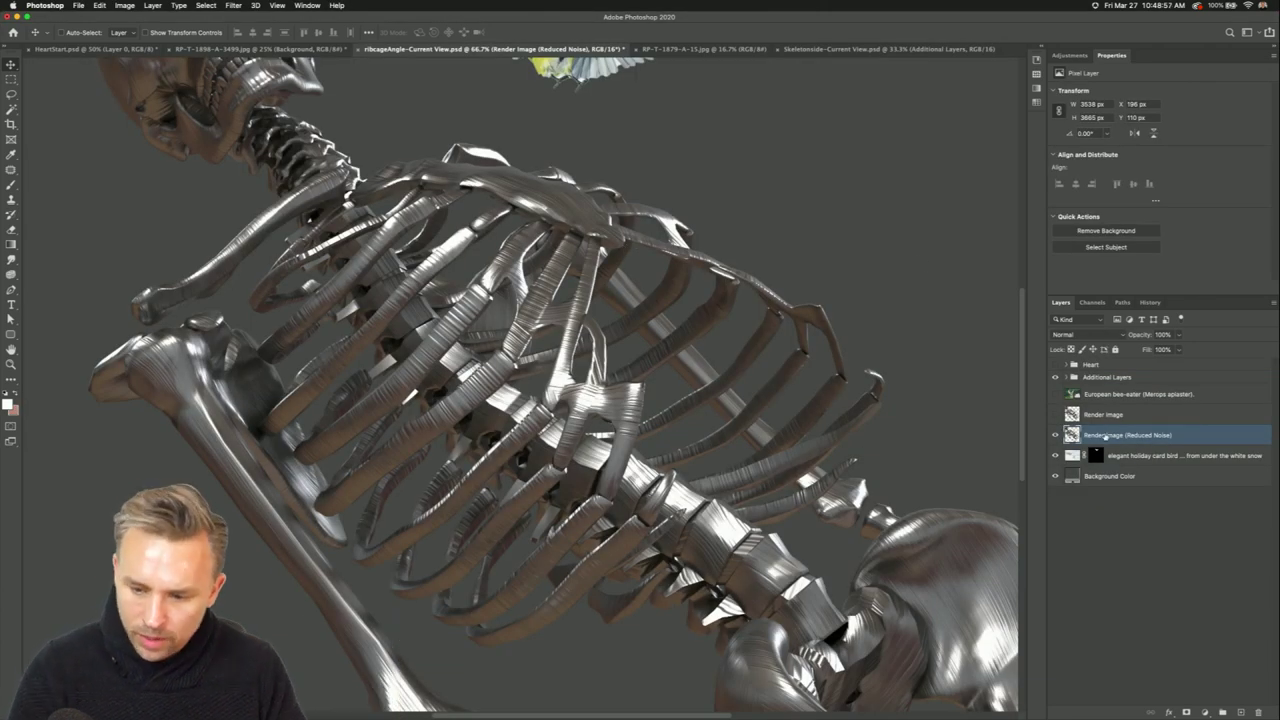
left_click(1105, 415)
left_click(1103, 376, "shift")
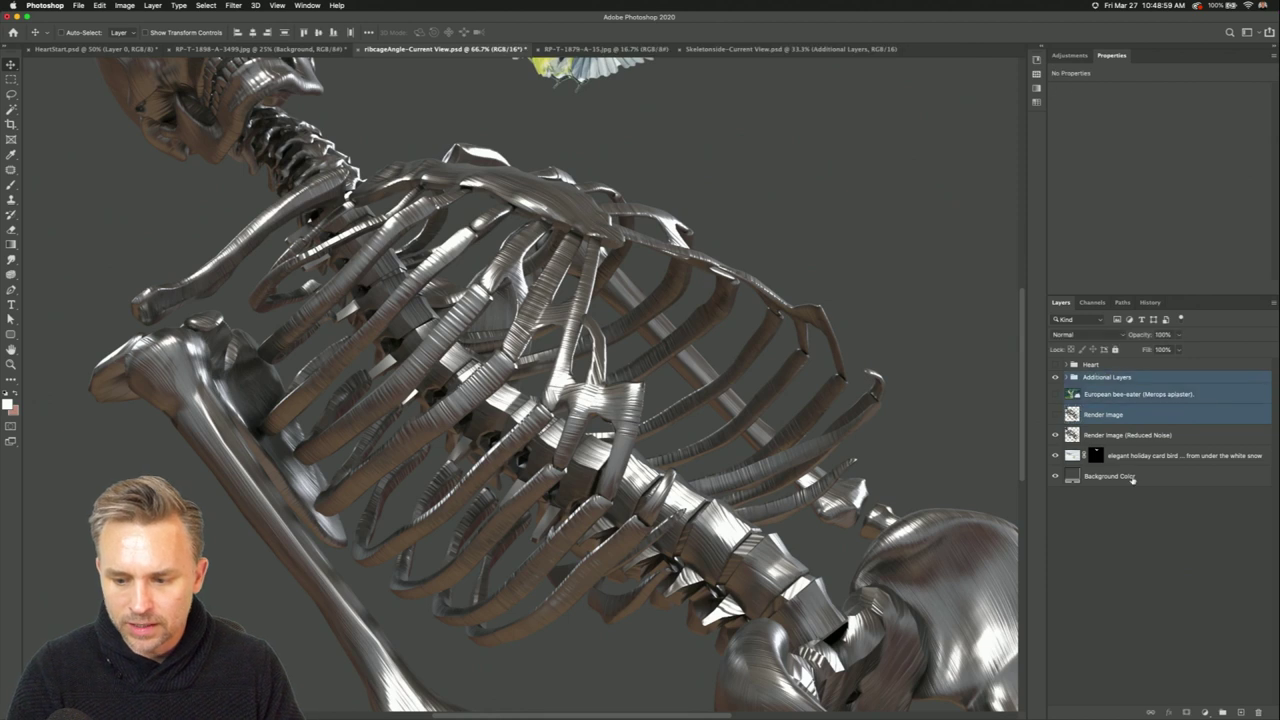
left_click(1136, 365, "shift")
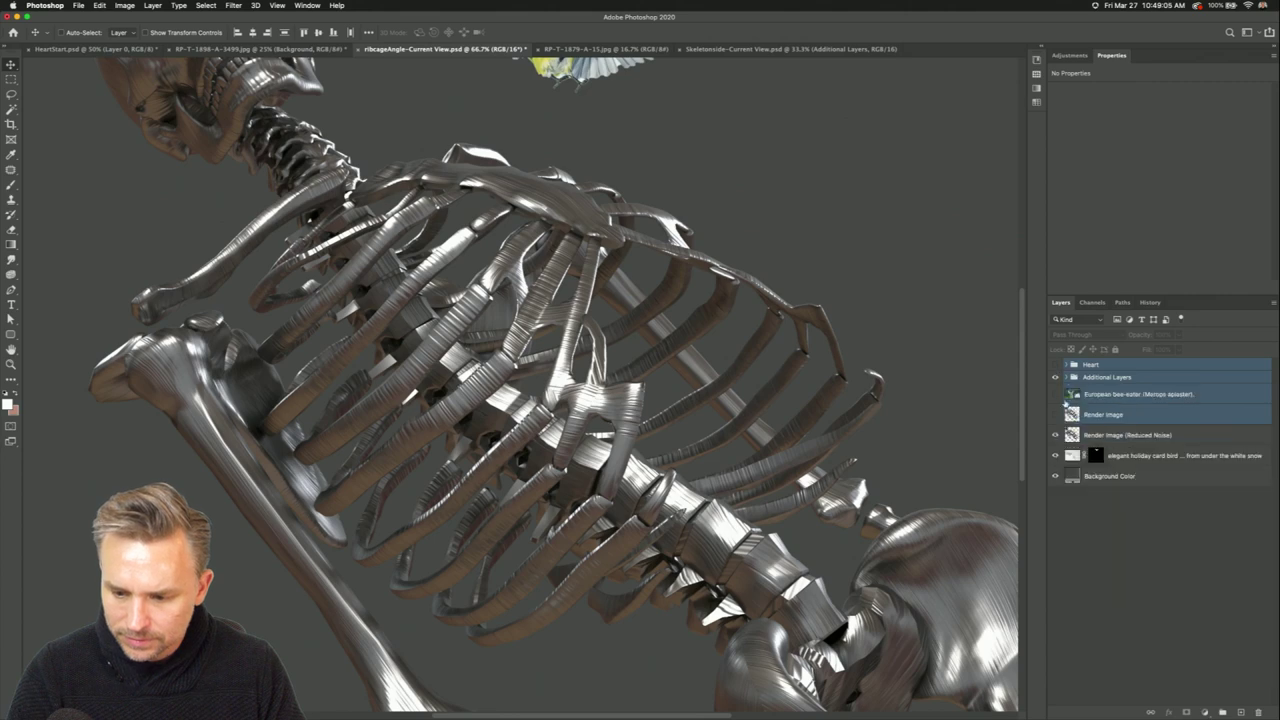
left_click_drag(1127, 435, 1086, 380)
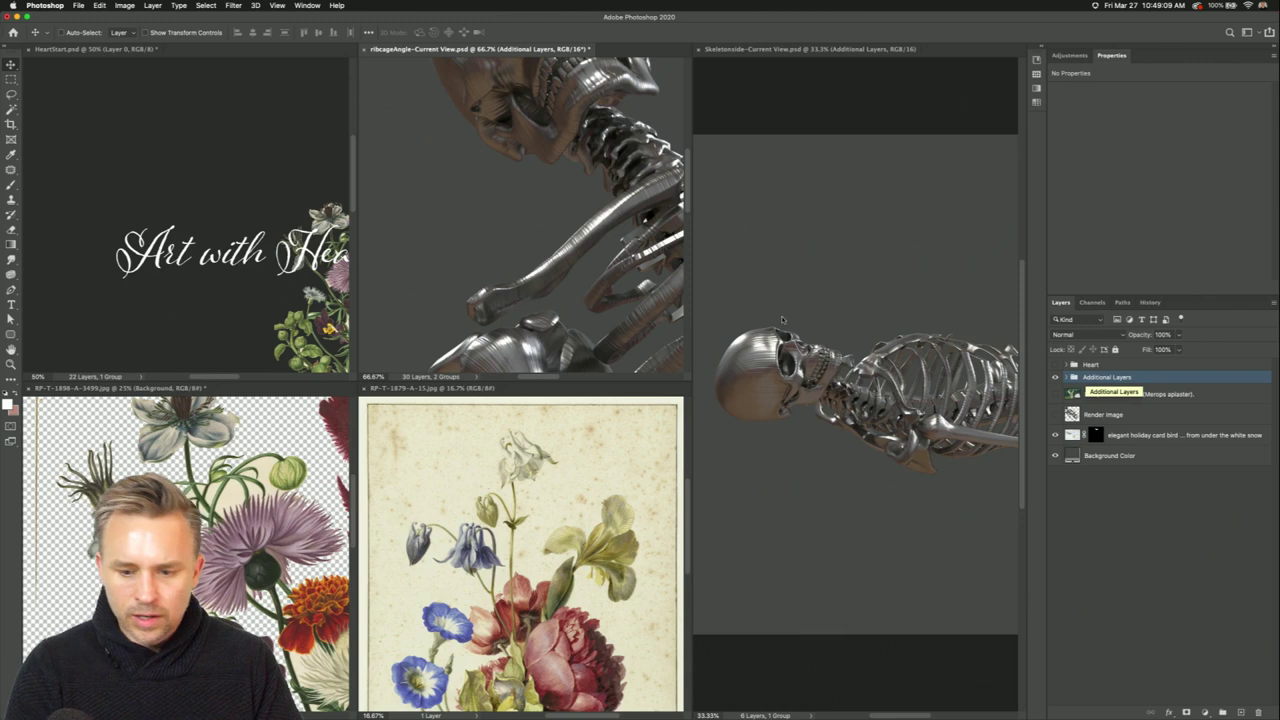
left_click_drag(1114, 378, 157, 214)
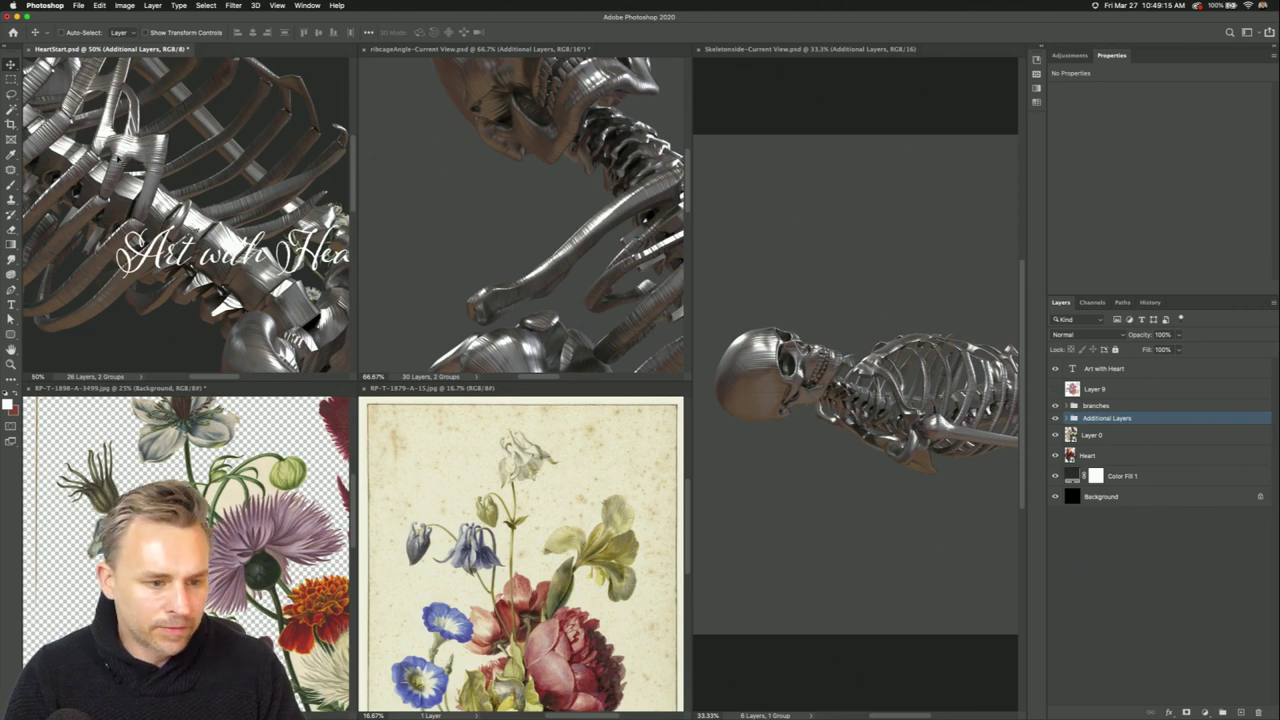
left_click_drag(130, 185, 215, 262)
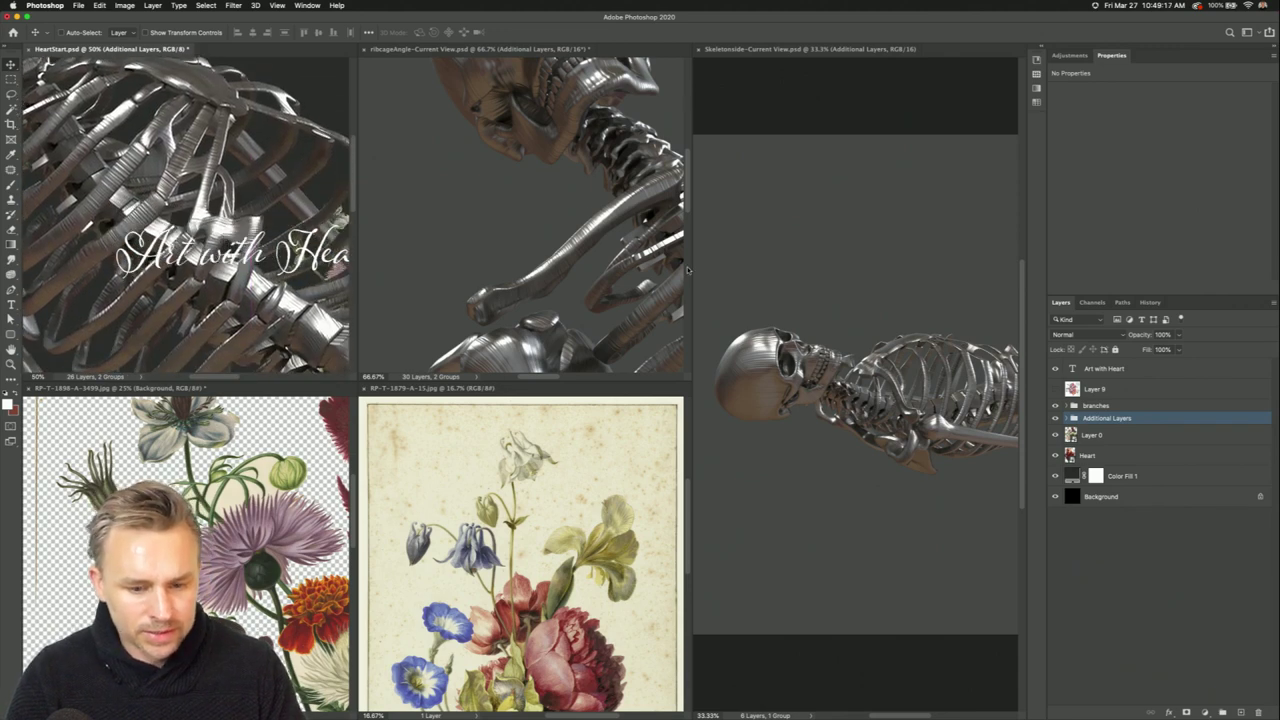
Close the ribcageAngle document without saving.
left_click(752, 80)
left_click(520, 133)
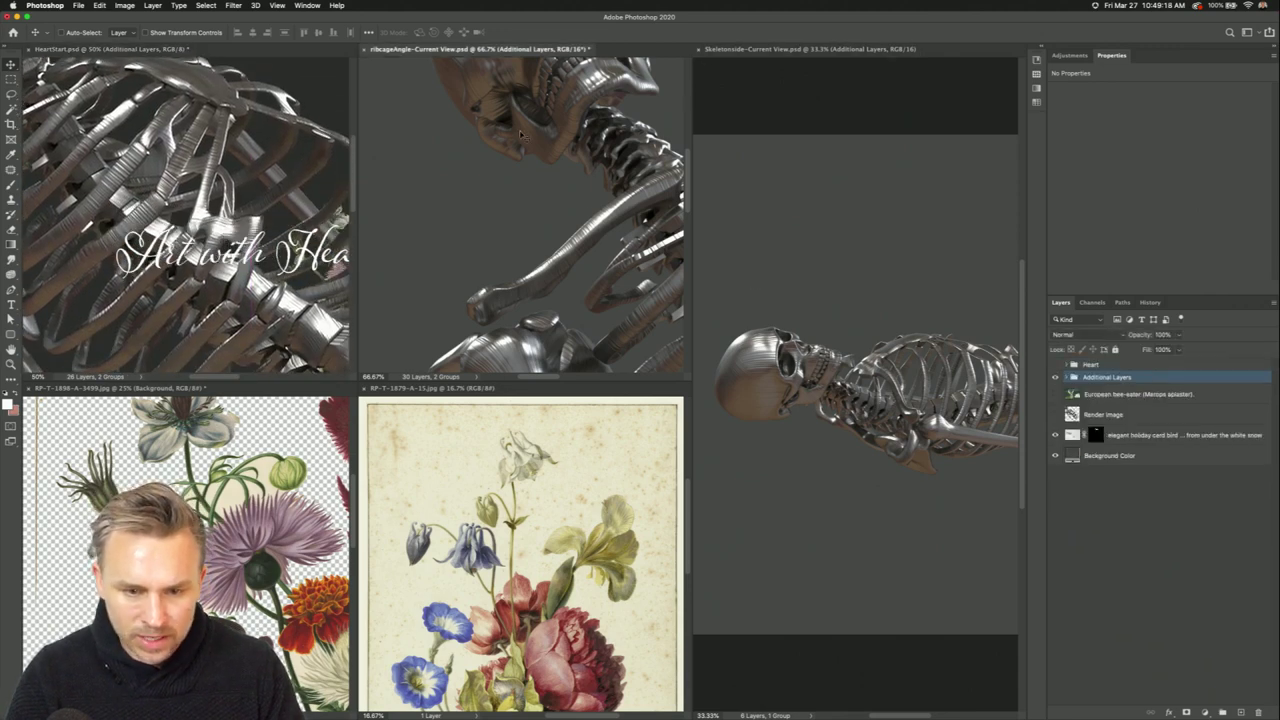
left_click(365, 50)
left_click(604, 231)
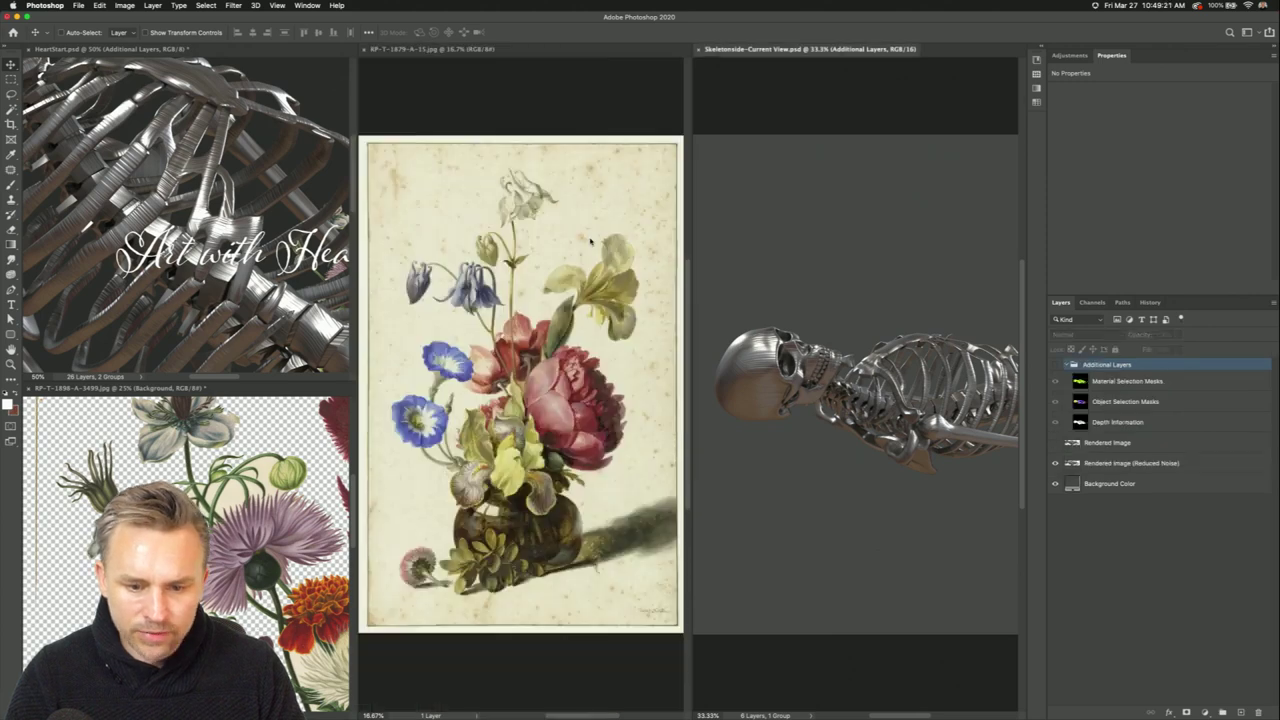
In RP-T-1879-A-15.jpg, duplicate the layer and copy the painting inside its paper border to a new layer.
left_click(516, 144)
left_click(88, 522)
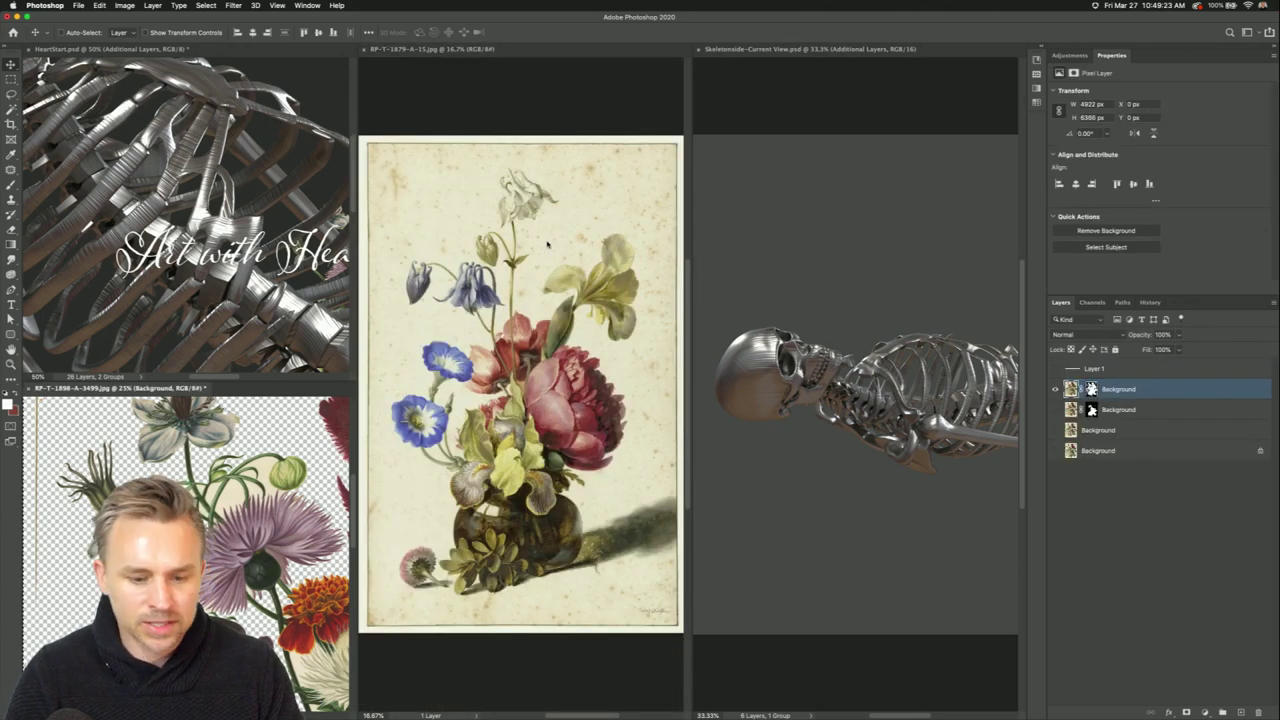
left_click(522, 287)
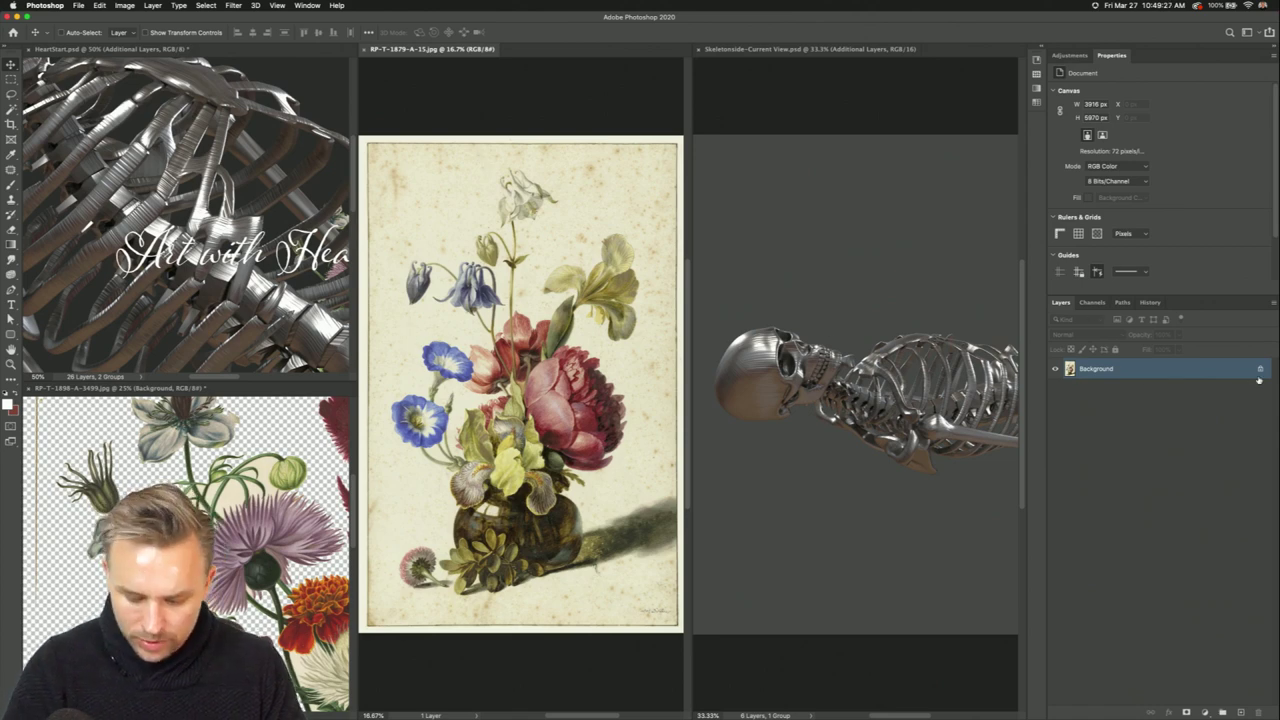
key("super+j")
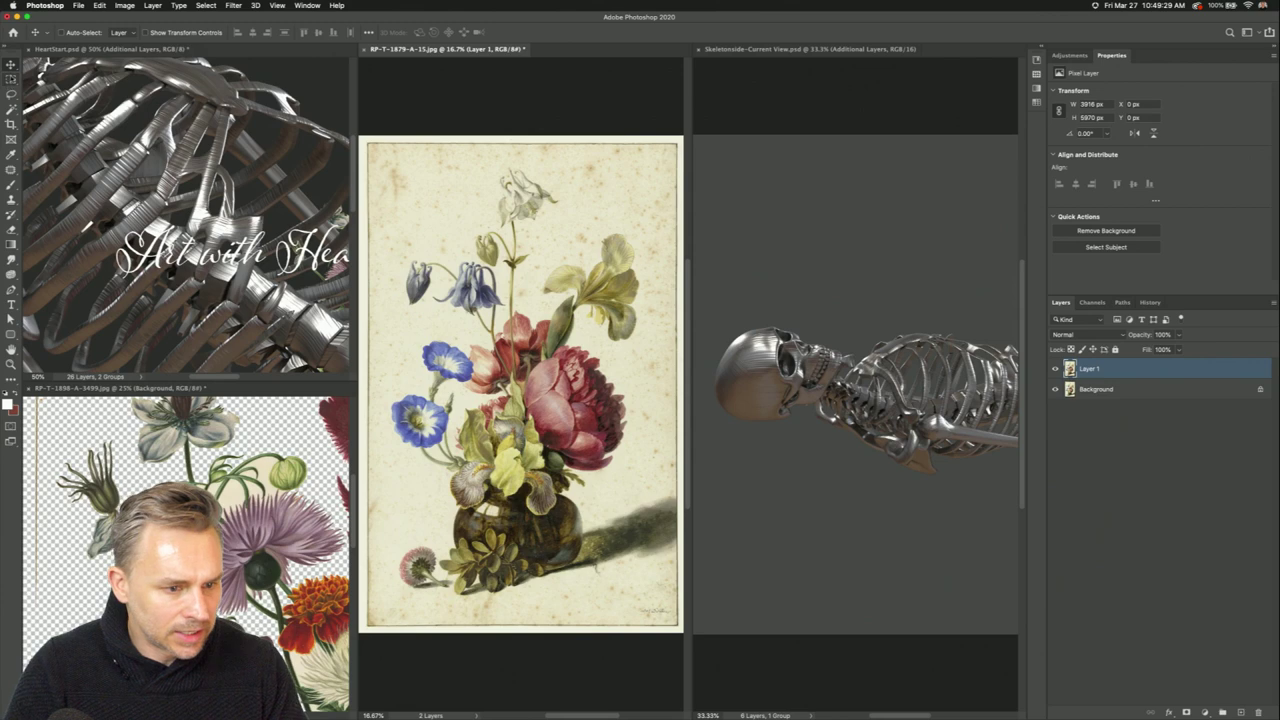
key("m")
left_click_drag(374, 157, 658, 610)
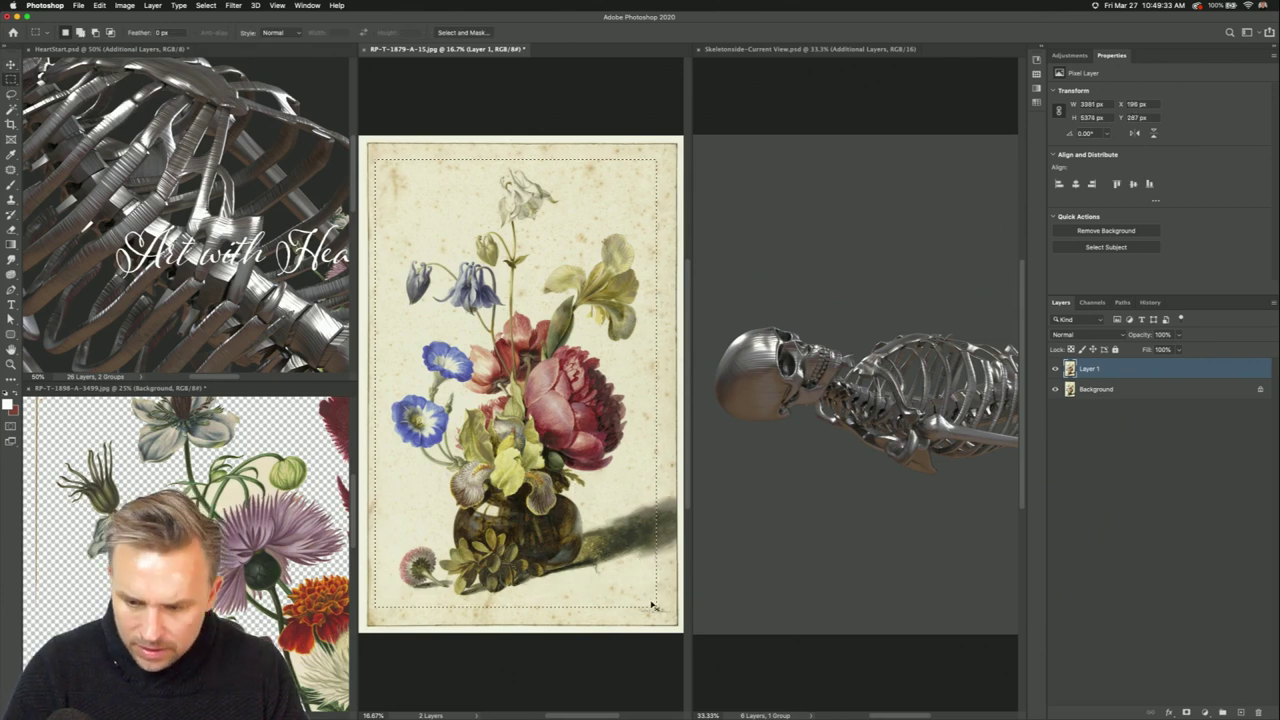
key("super+j")
Remove the bouquet's background, drag it into HeartStart.psd, and close RP-T-1879-A-15.jpg unsaved.
left_click(1080, 232)
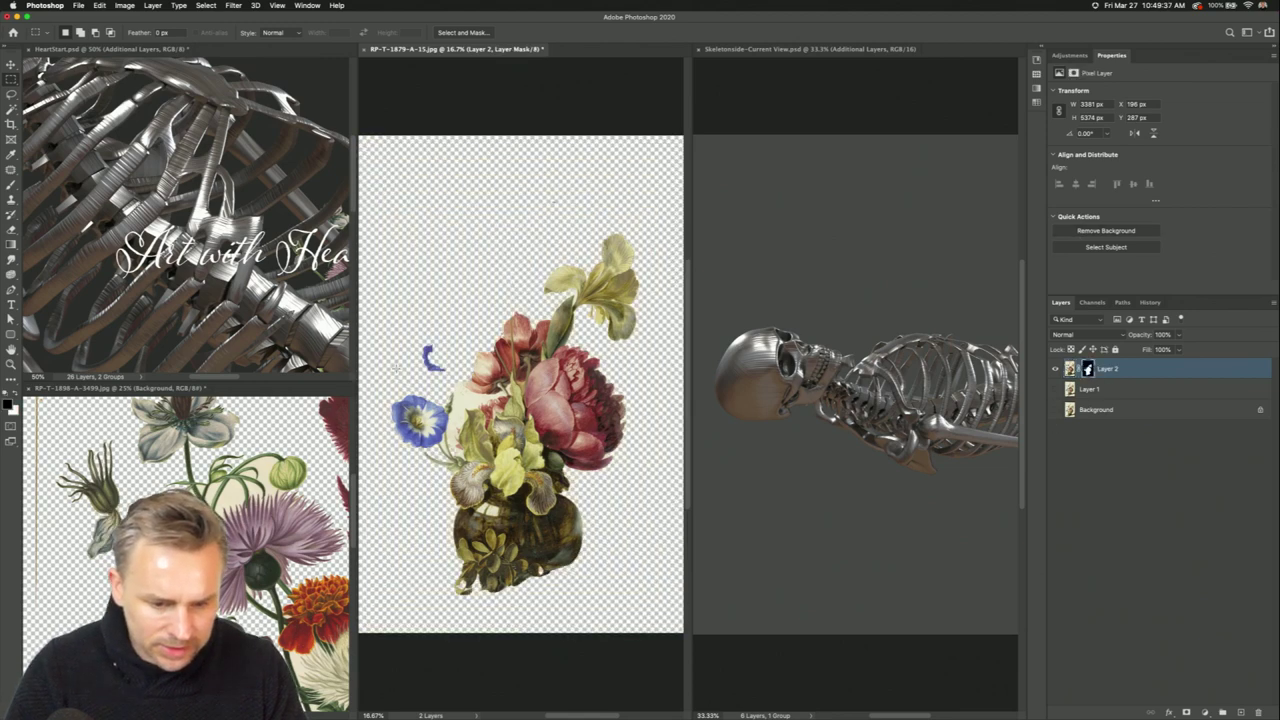
key("super+plus")
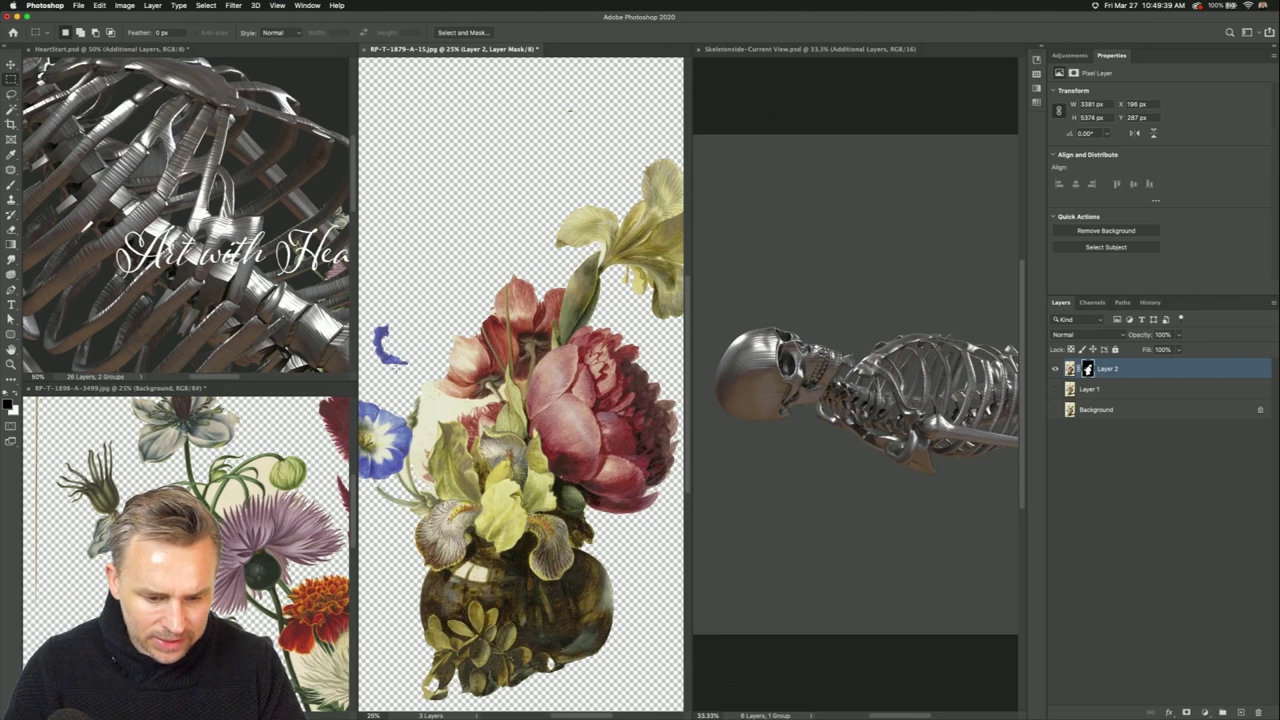
left_click_drag(487, 292, 581, 286)
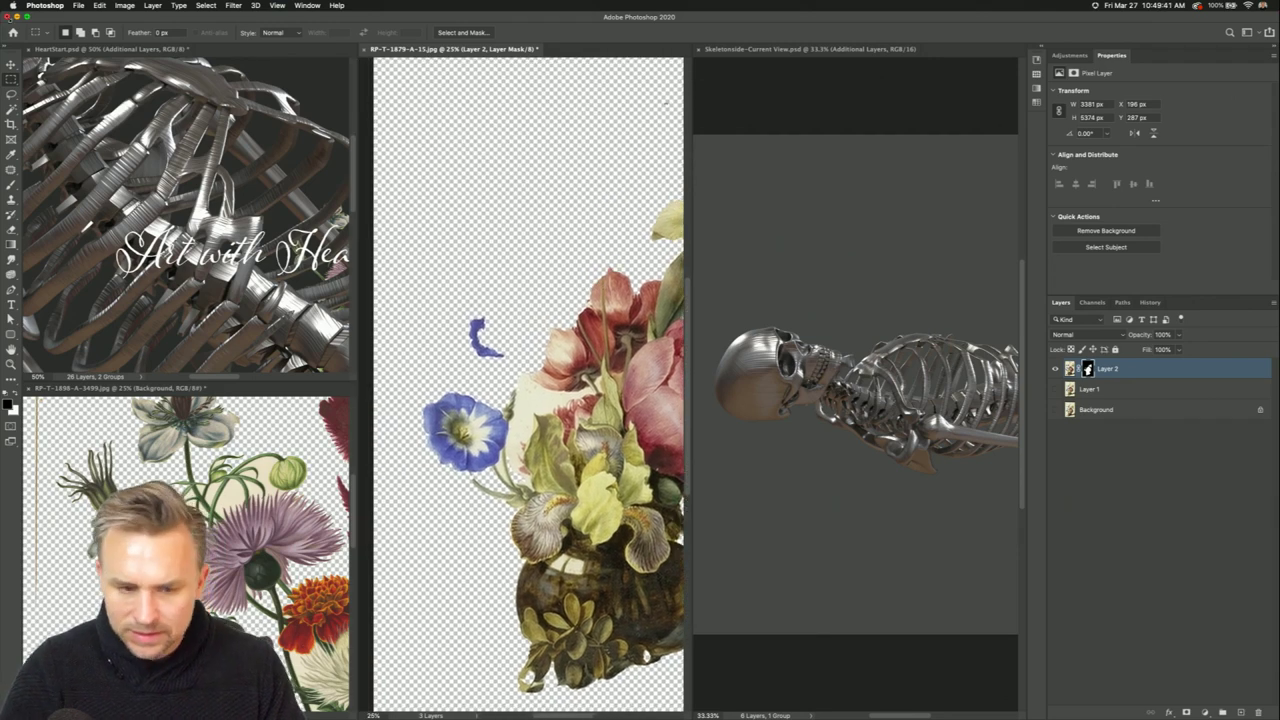
left_click_drag(1138, 367, 200, 230)
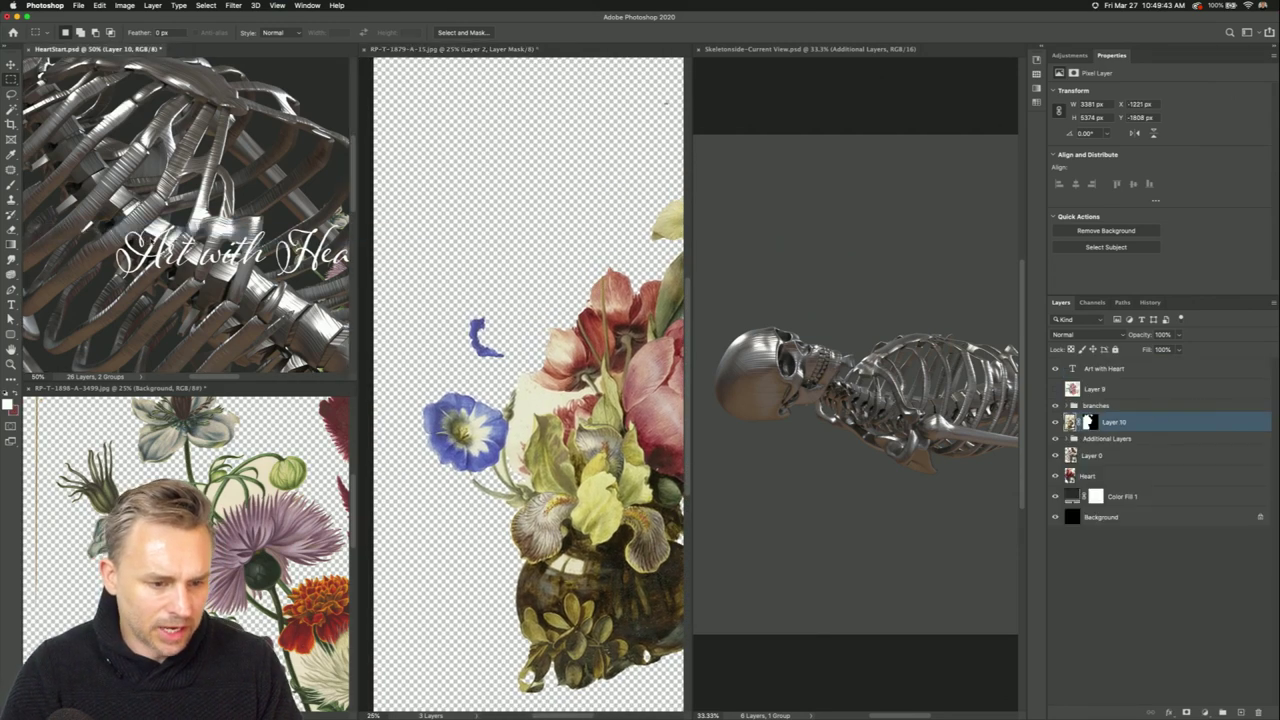
key("super+w")
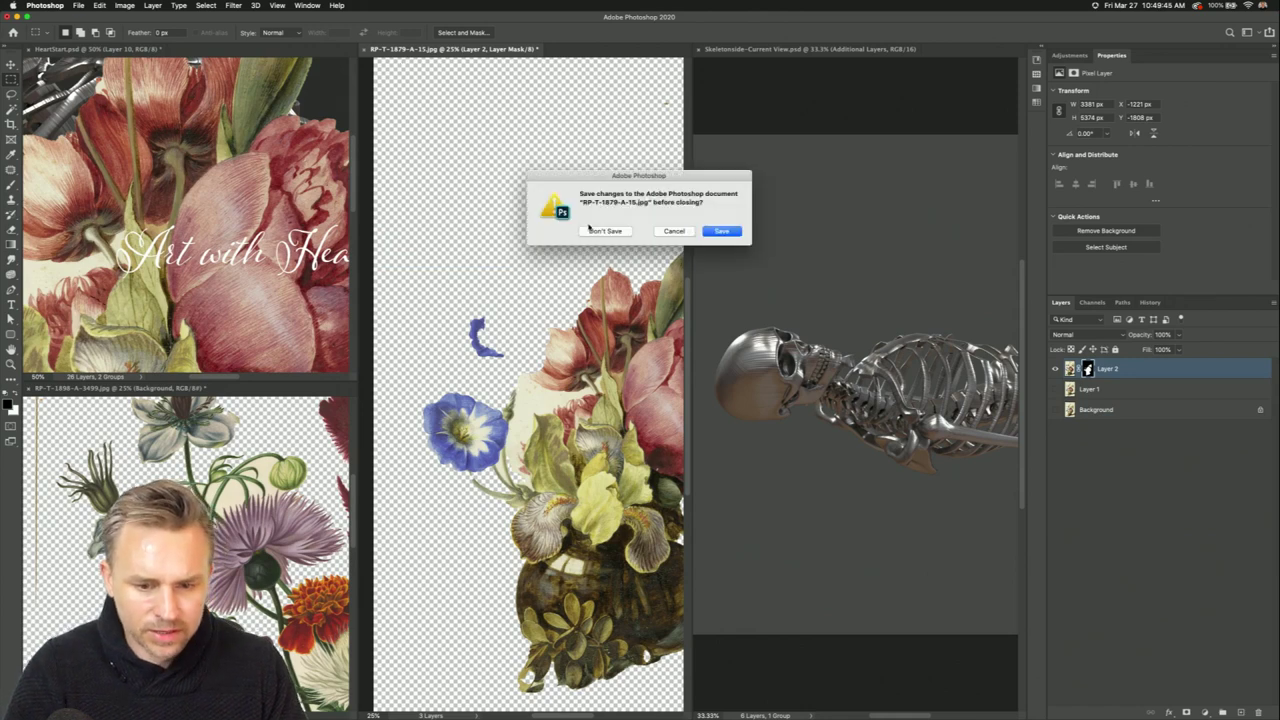
left_click(605, 230)
Close RP-T-1898-A-3499.jpg without saving and return to the Skeletonside document.
key("super+w")
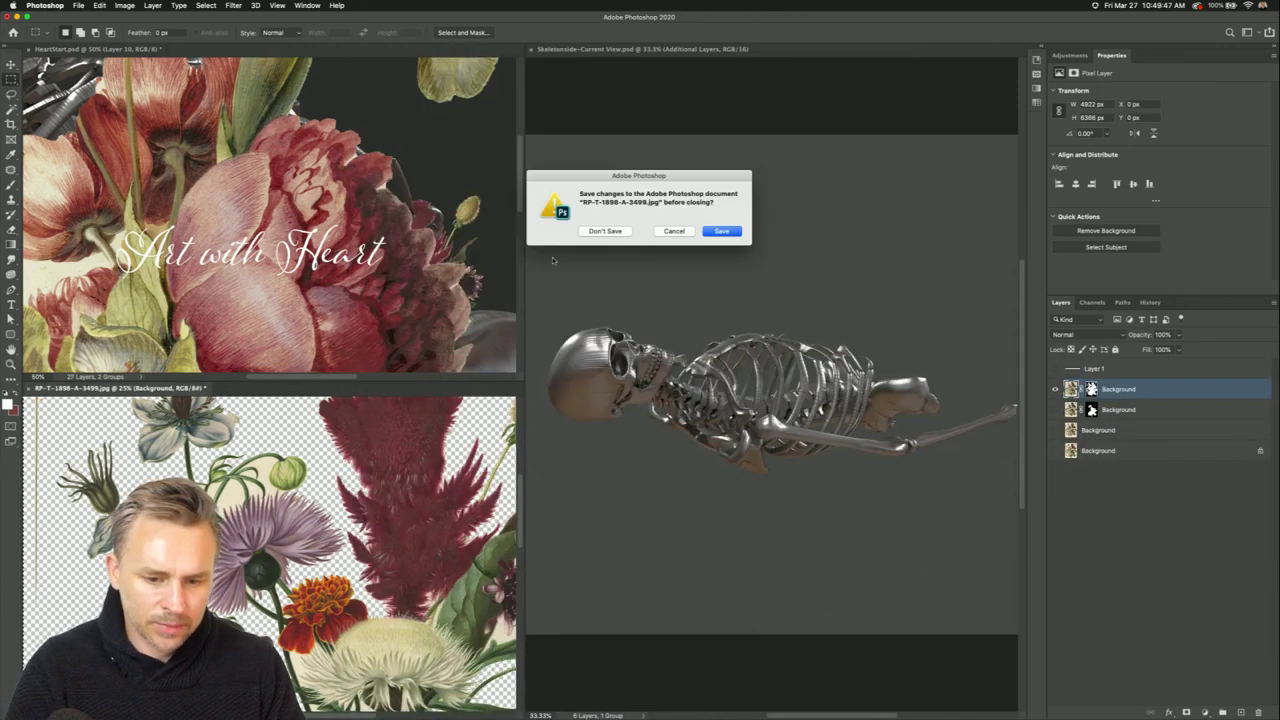
left_click(607, 231)
left_click(631, 251)
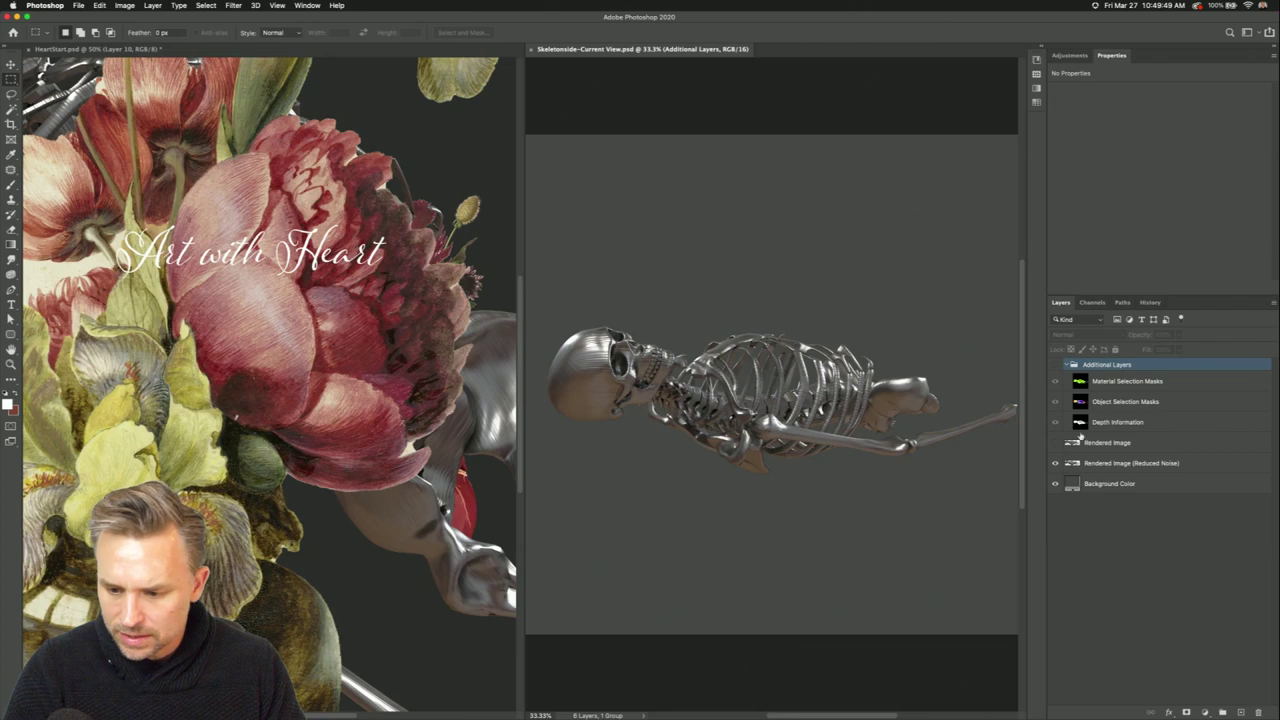
Toggle the Additional Layers group's visibility to show its green material-selection masks.
left_click(1056, 366)
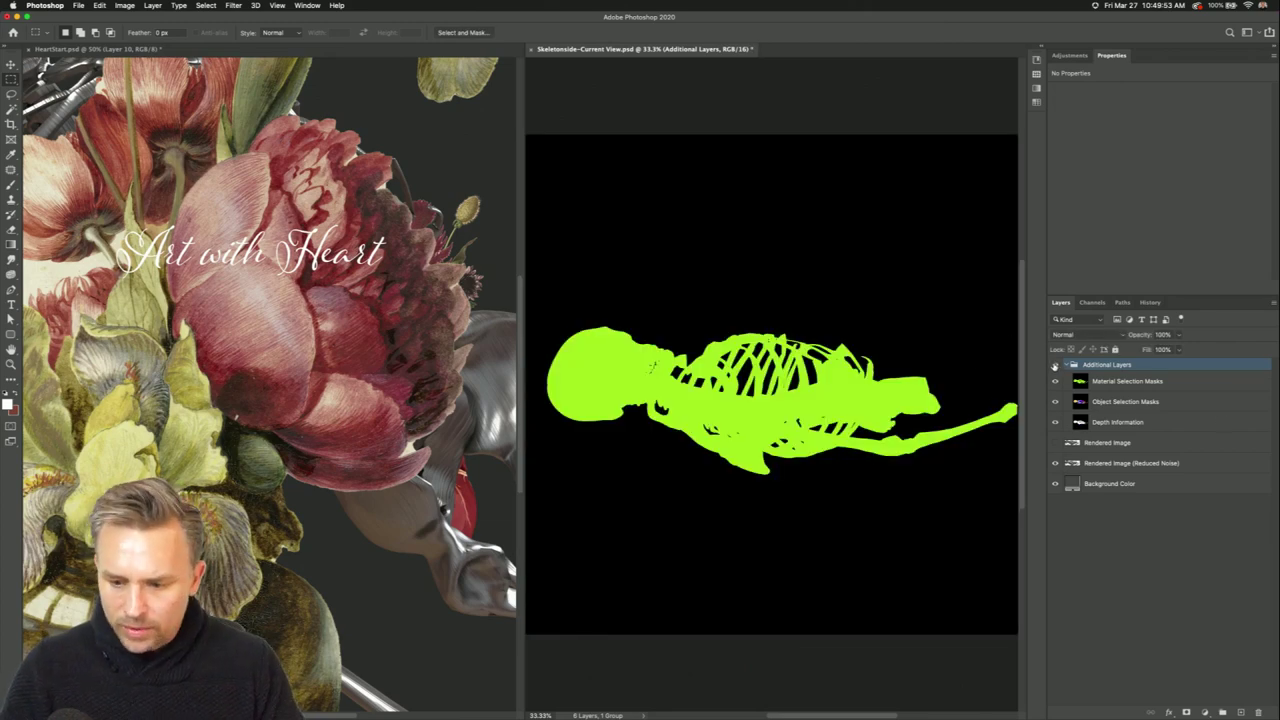
left_click(1055, 366)
left_click(1055, 366)
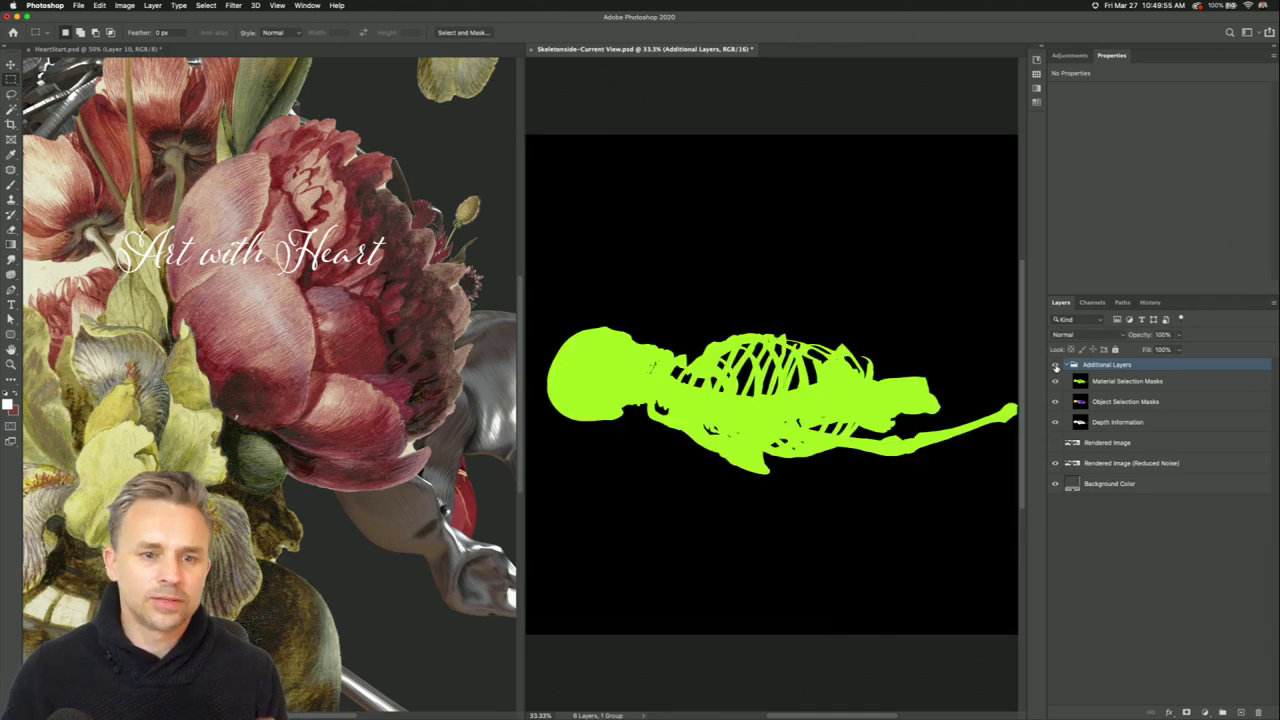
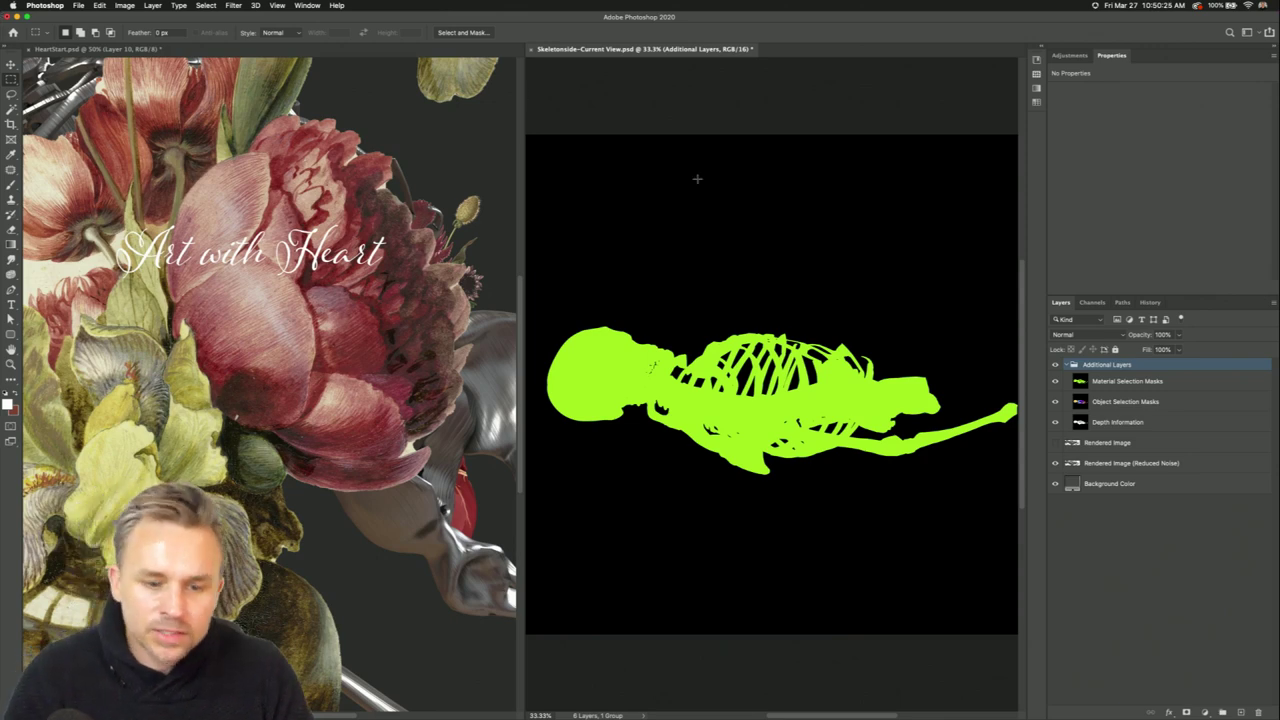
Hide the render's Material Selection Masks layer, then consolidate all documents into tabs with HeartStart active.
key("v")
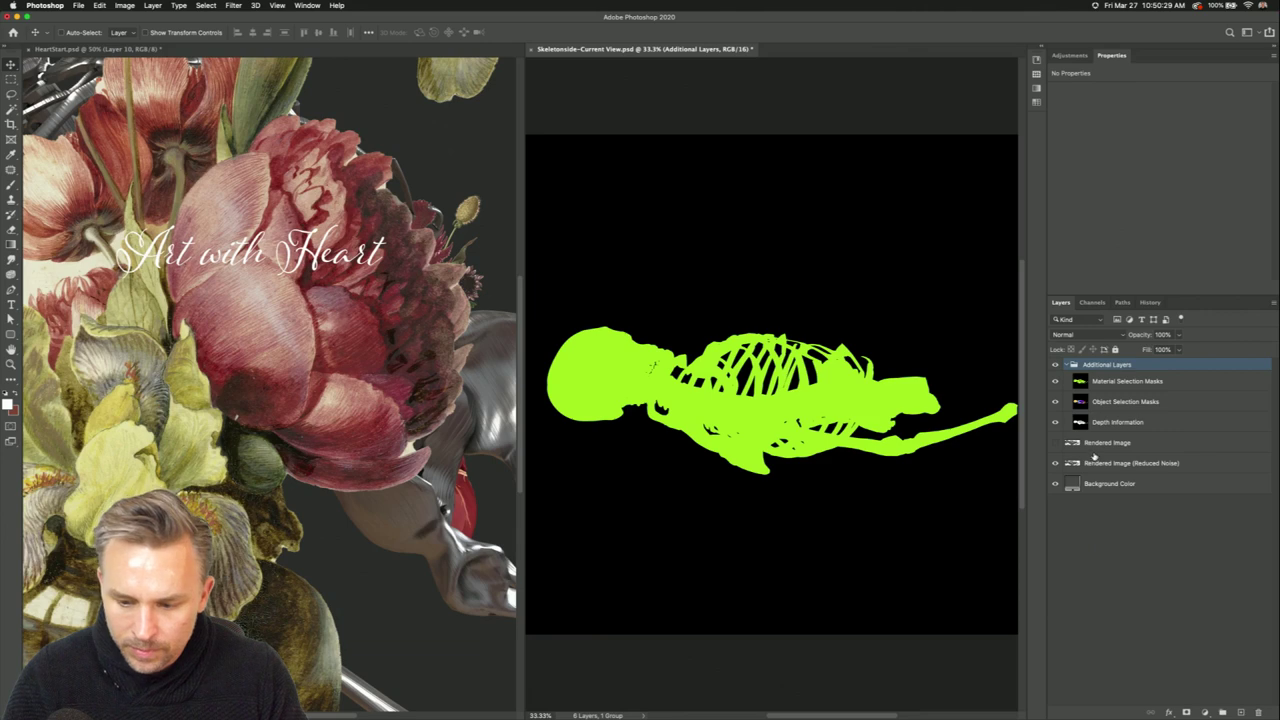
left_click(1053, 366)
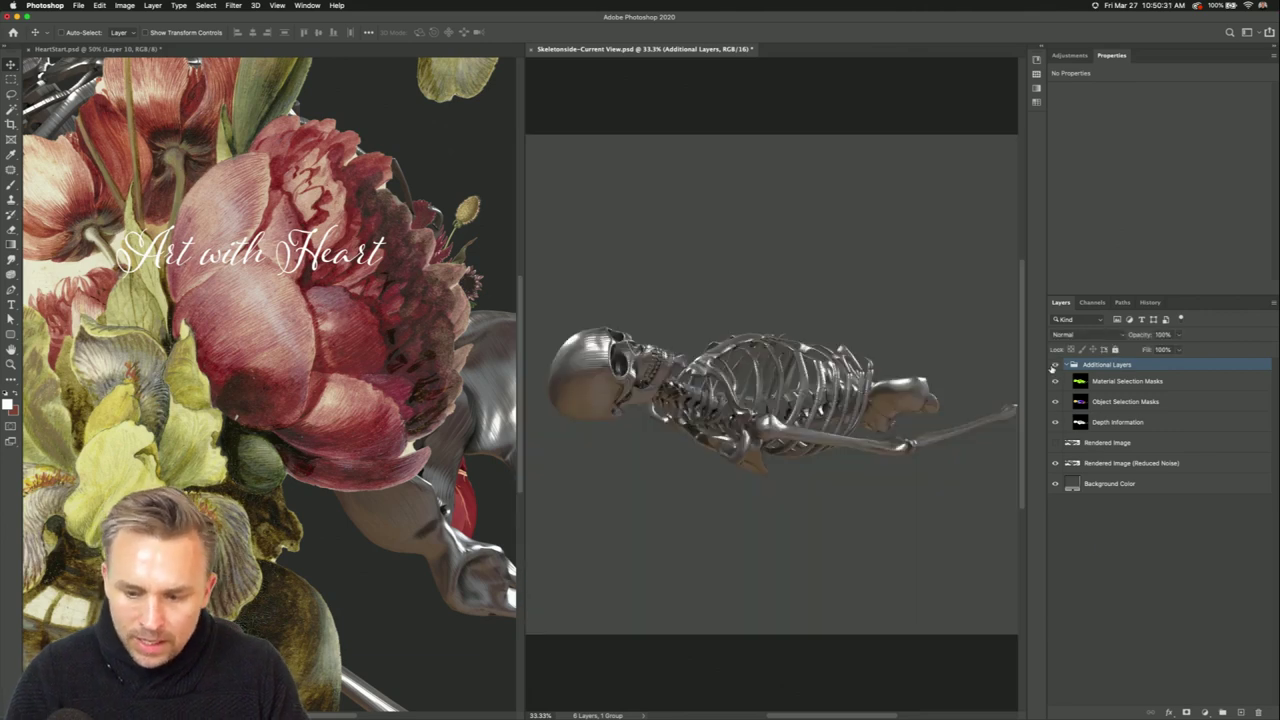
left_click(1053, 366)
left_click(1090, 463)
left_click(1055, 384)
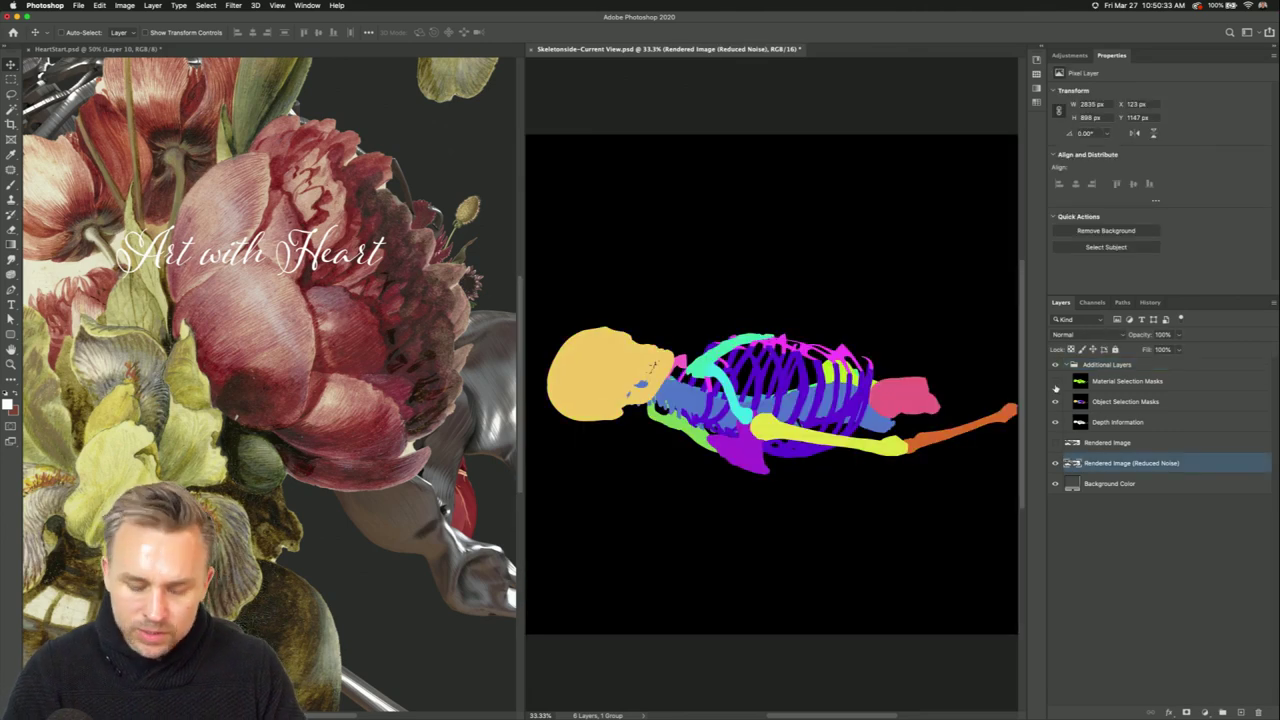
left_click(340, 200)
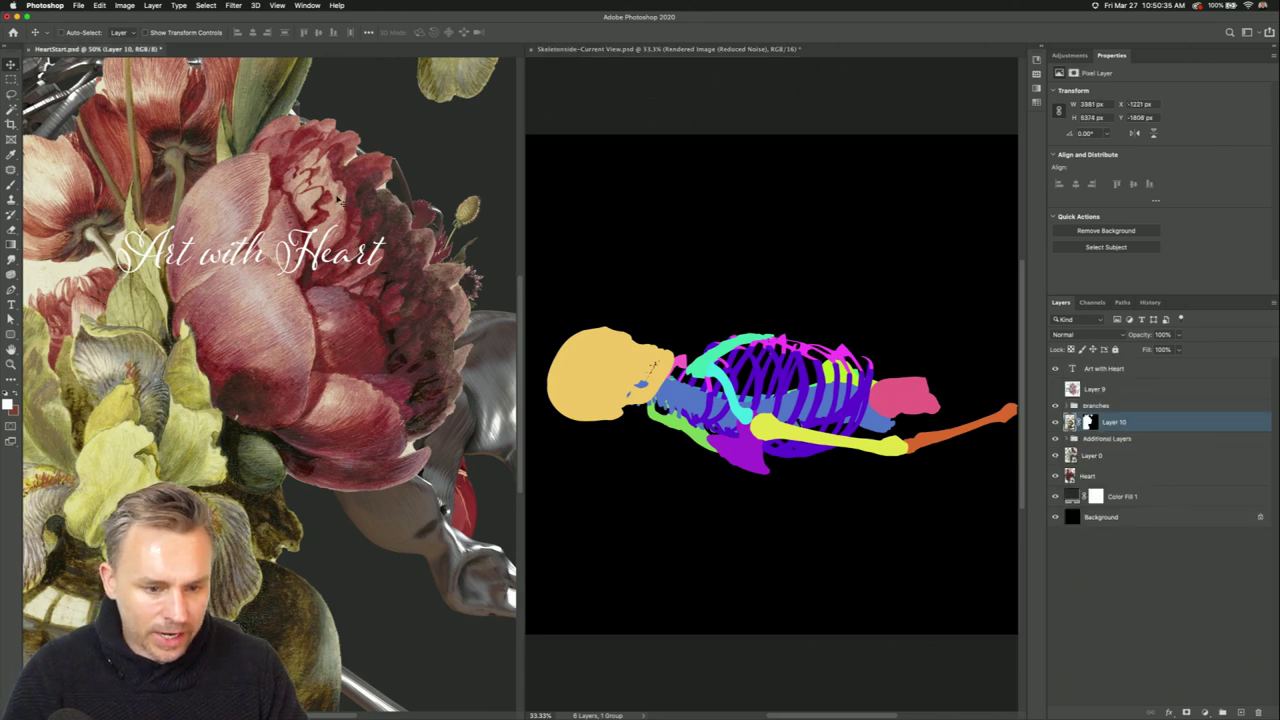
key("ctrl+alt+shift+t")
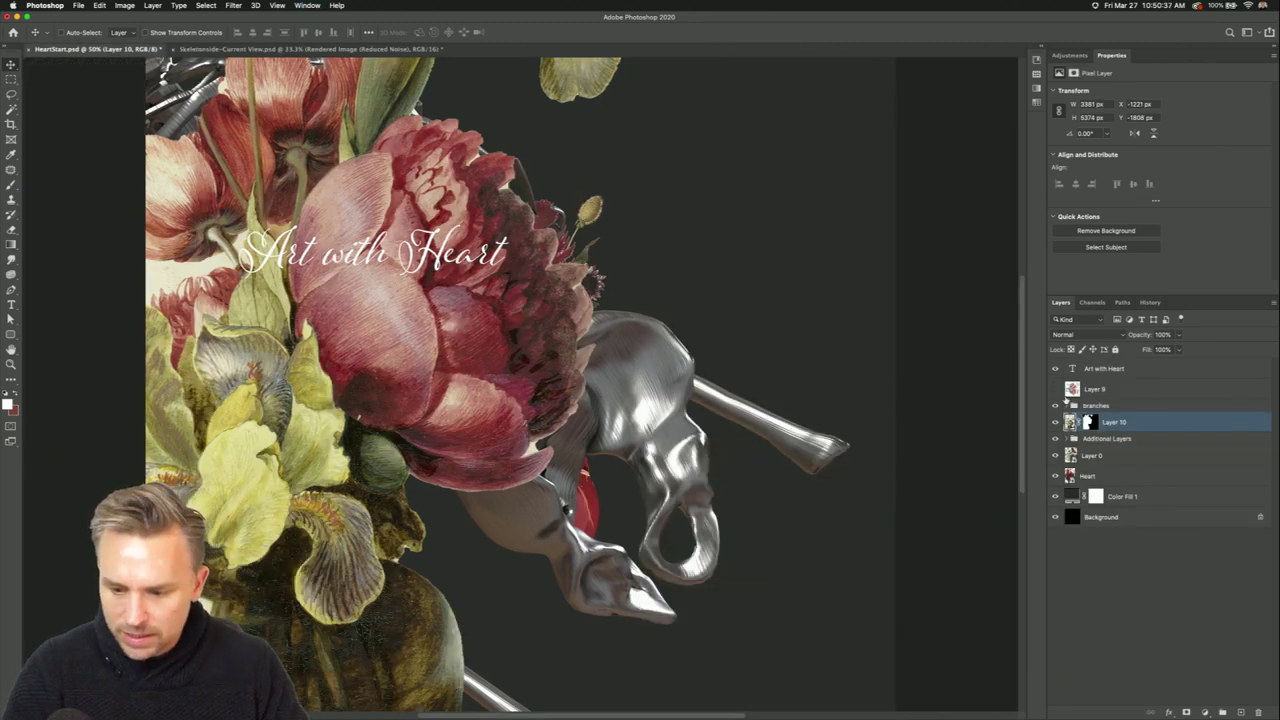
Hide the branches, Heart and 'Art with Heart' title, and shift the skeleton to reveal skull and ribcage.
left_click(1095, 441)
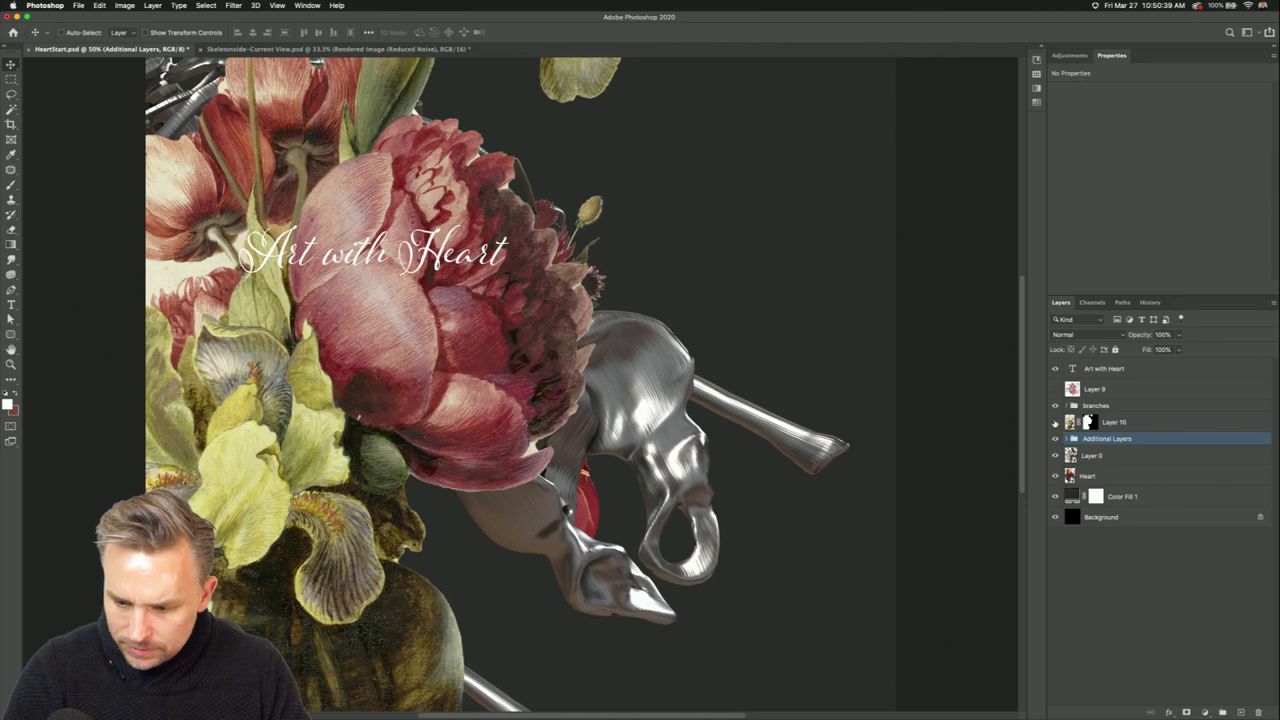
left_click(1054, 406)
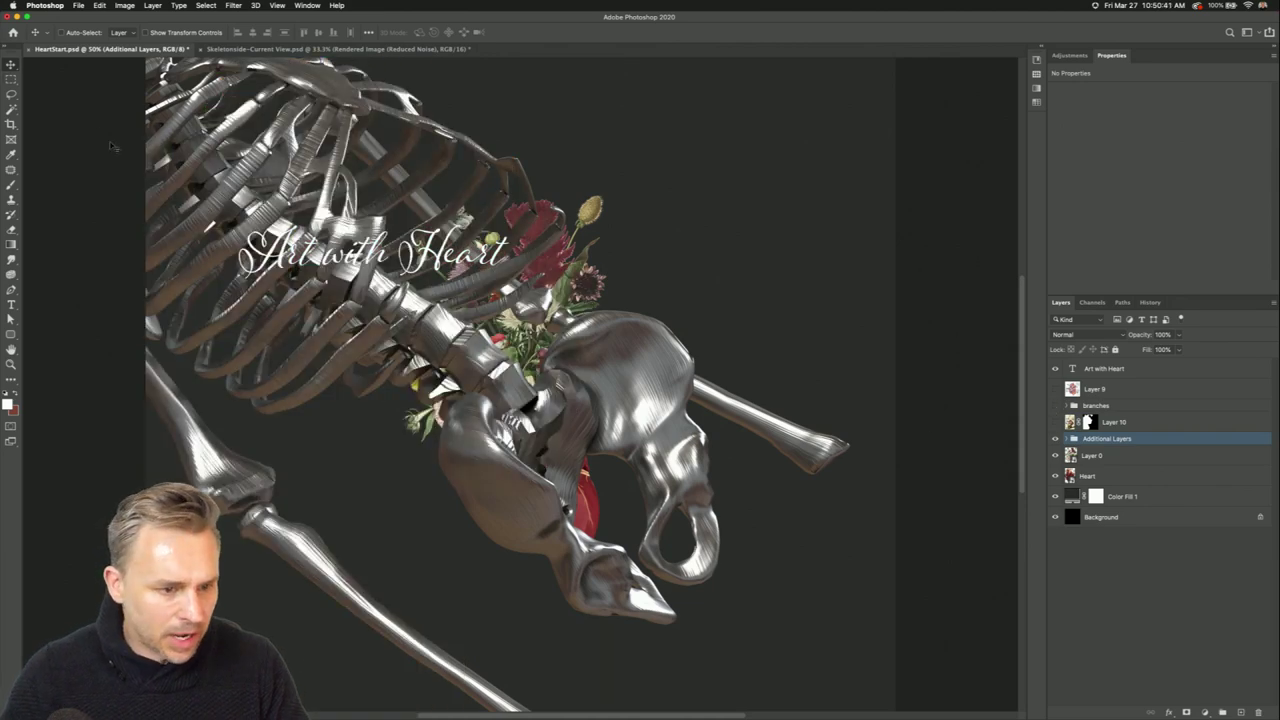
left_click_drag(332, 298, 352, 282)
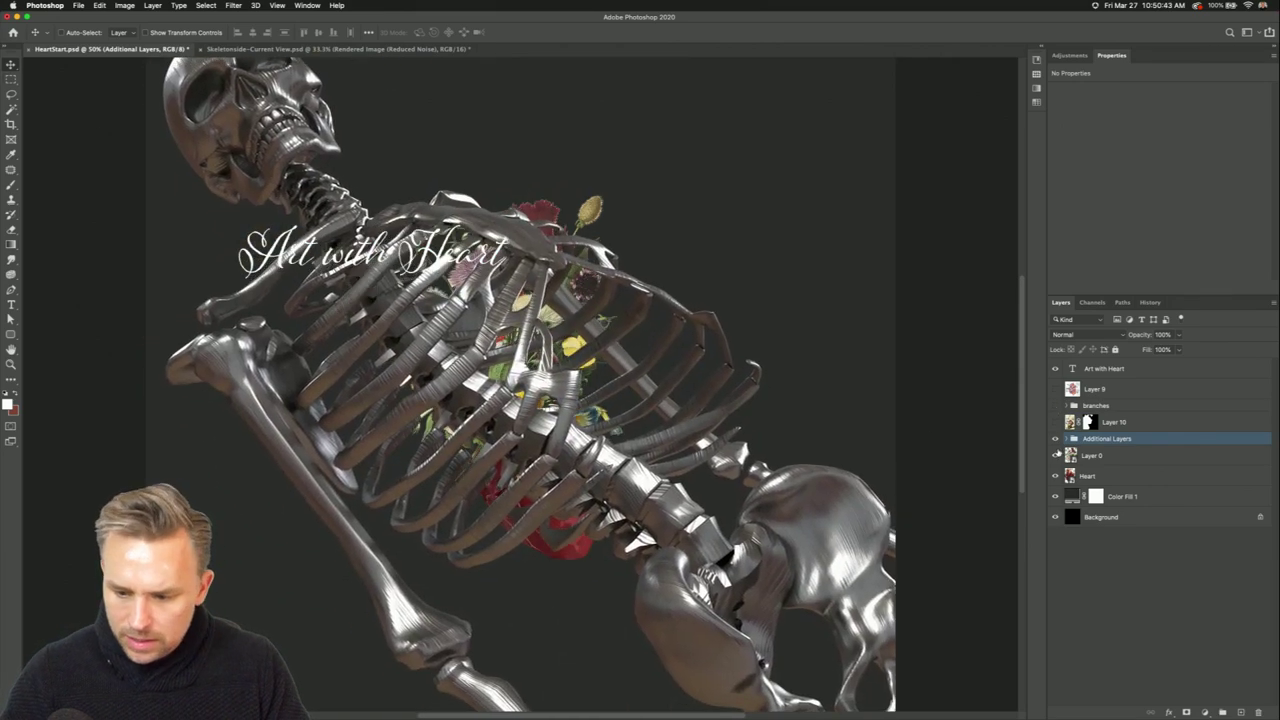
left_click(1055, 476)
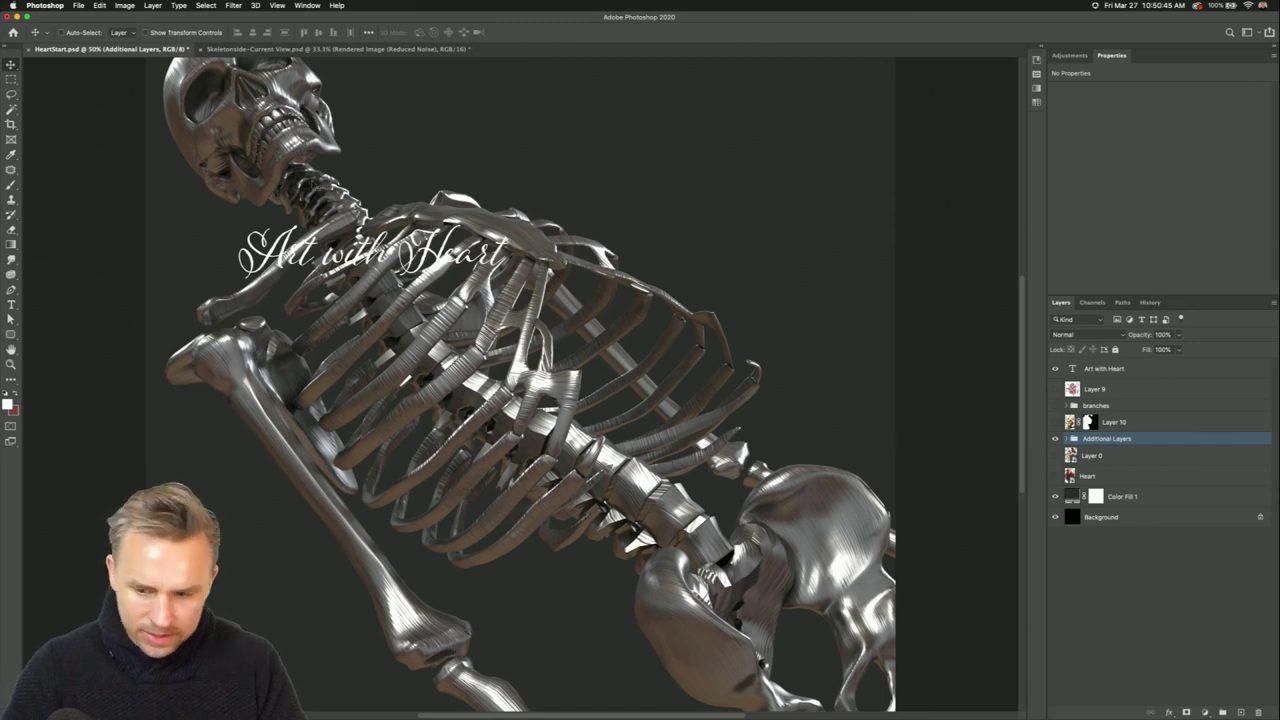
left_click(1056, 370)
key("super+equal")
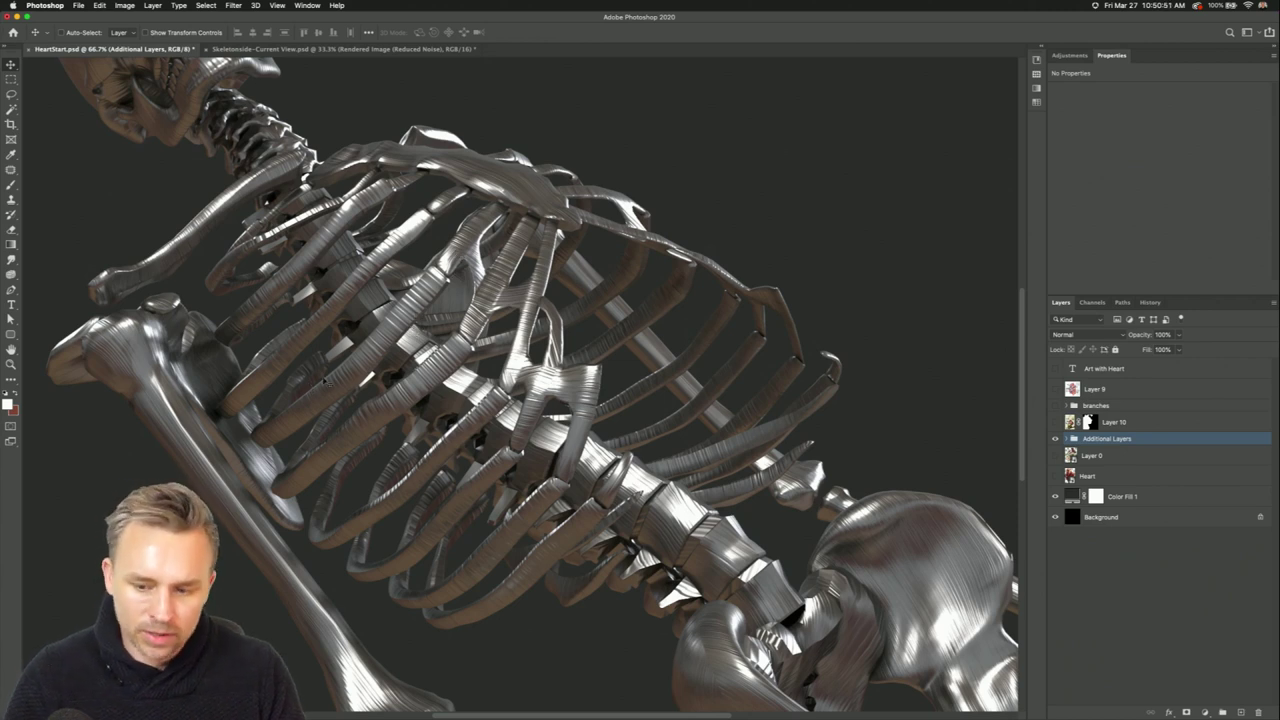
left_click(1073, 439)
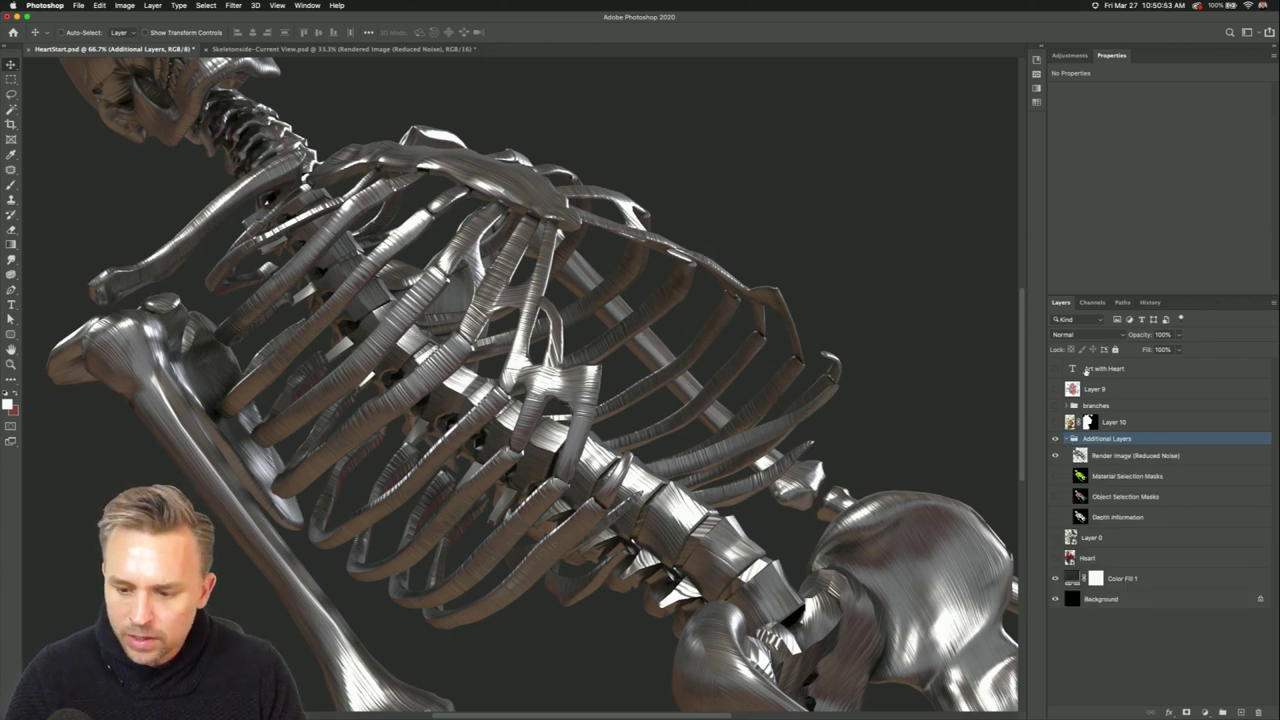
Show the Object Selection Masks layer and hide Render Image (Reduced Noise).
double_click(1163, 55)
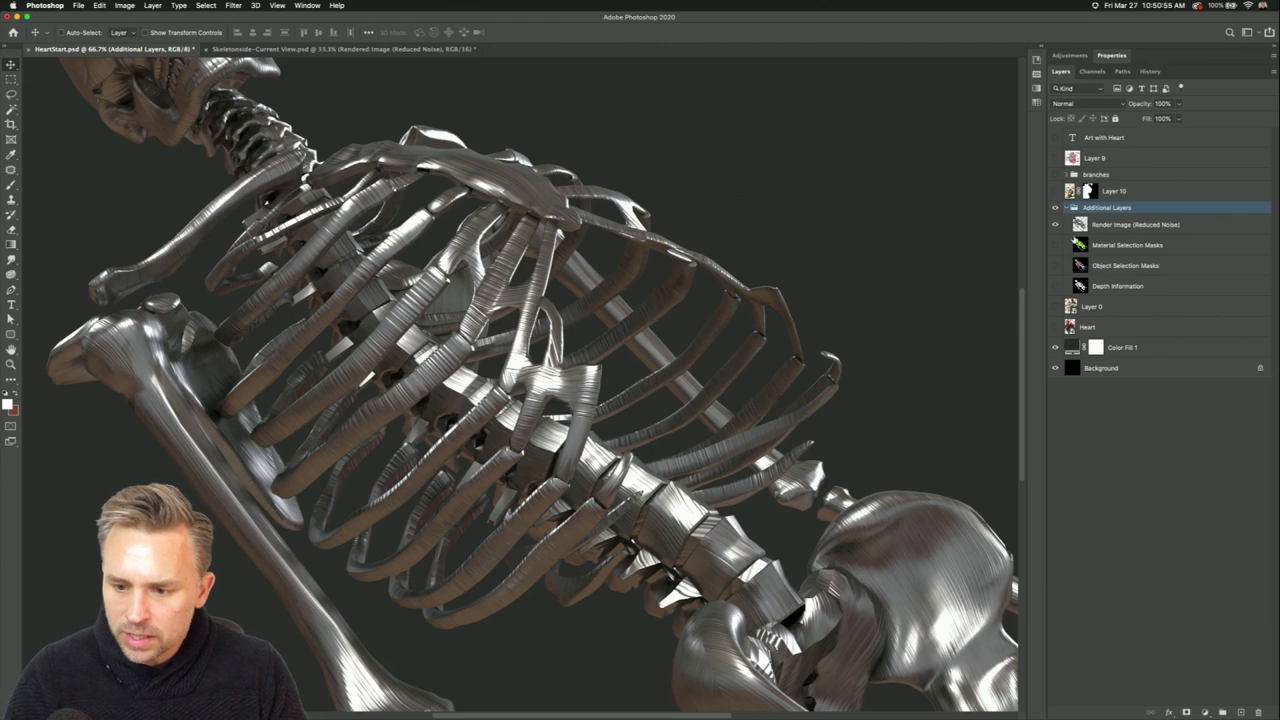
left_click(1135, 227)
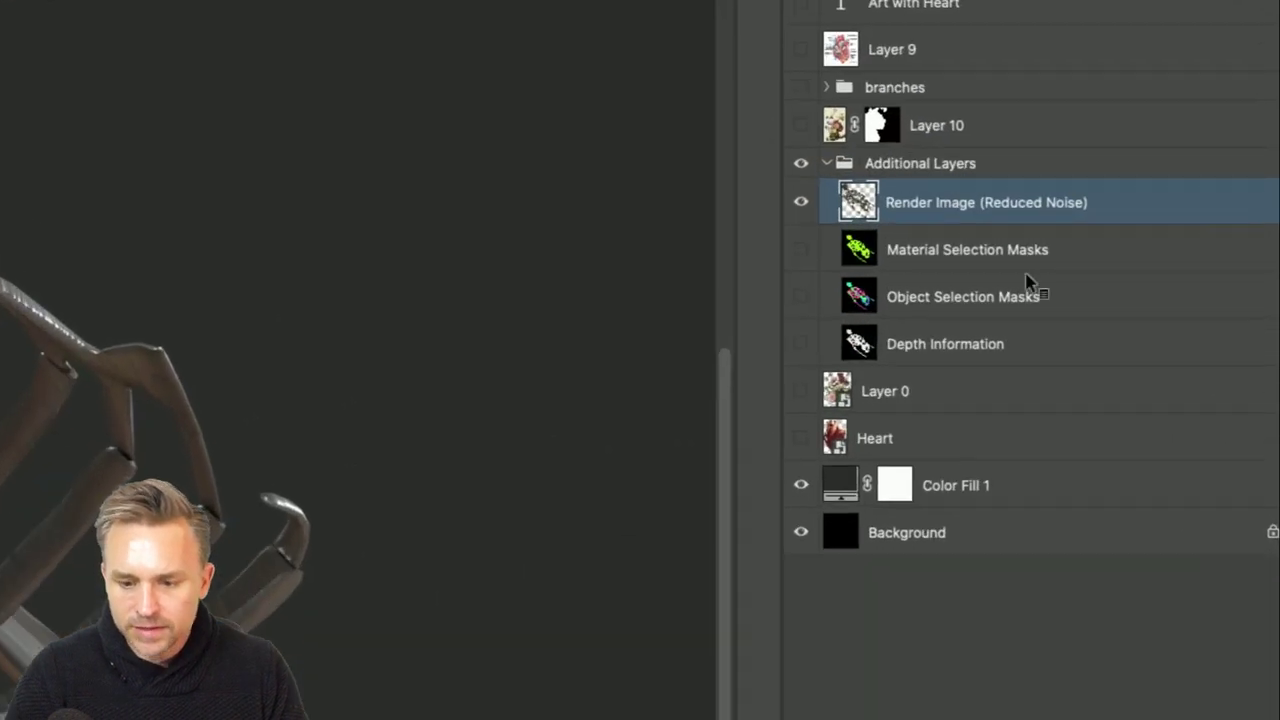
left_click(1000, 308)
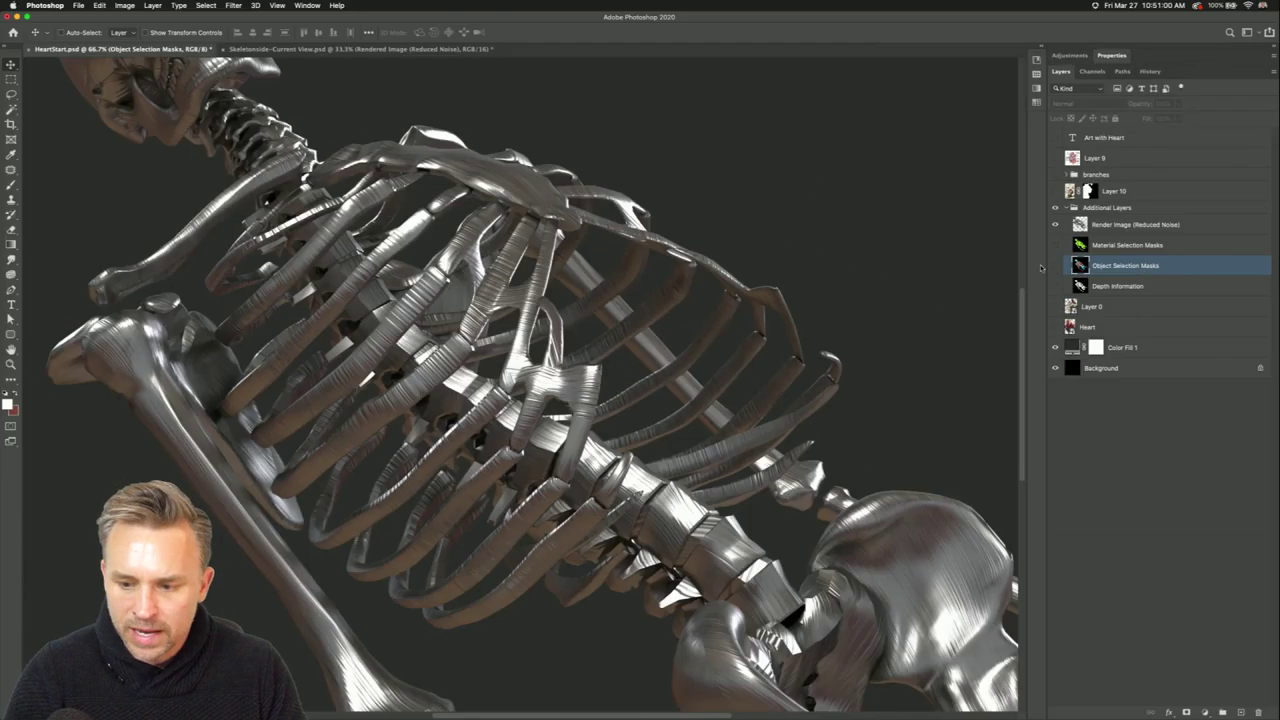
left_click(1055, 266)
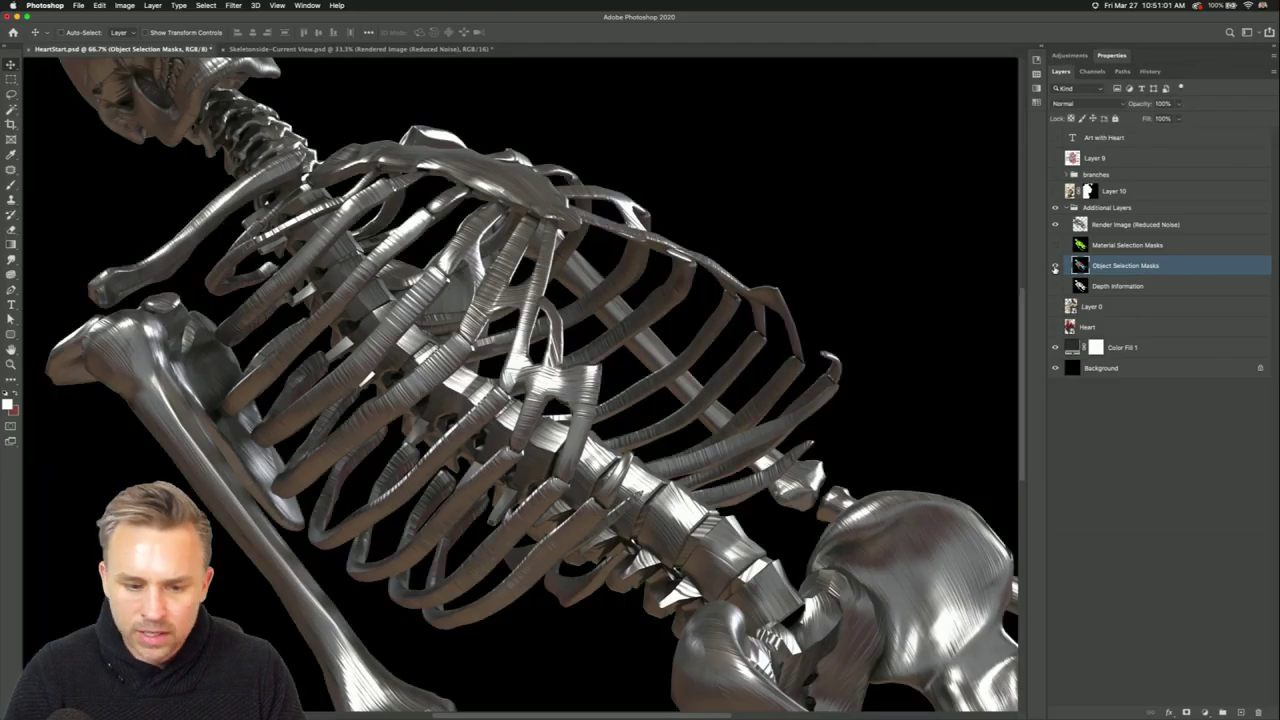
left_click(1055, 225)
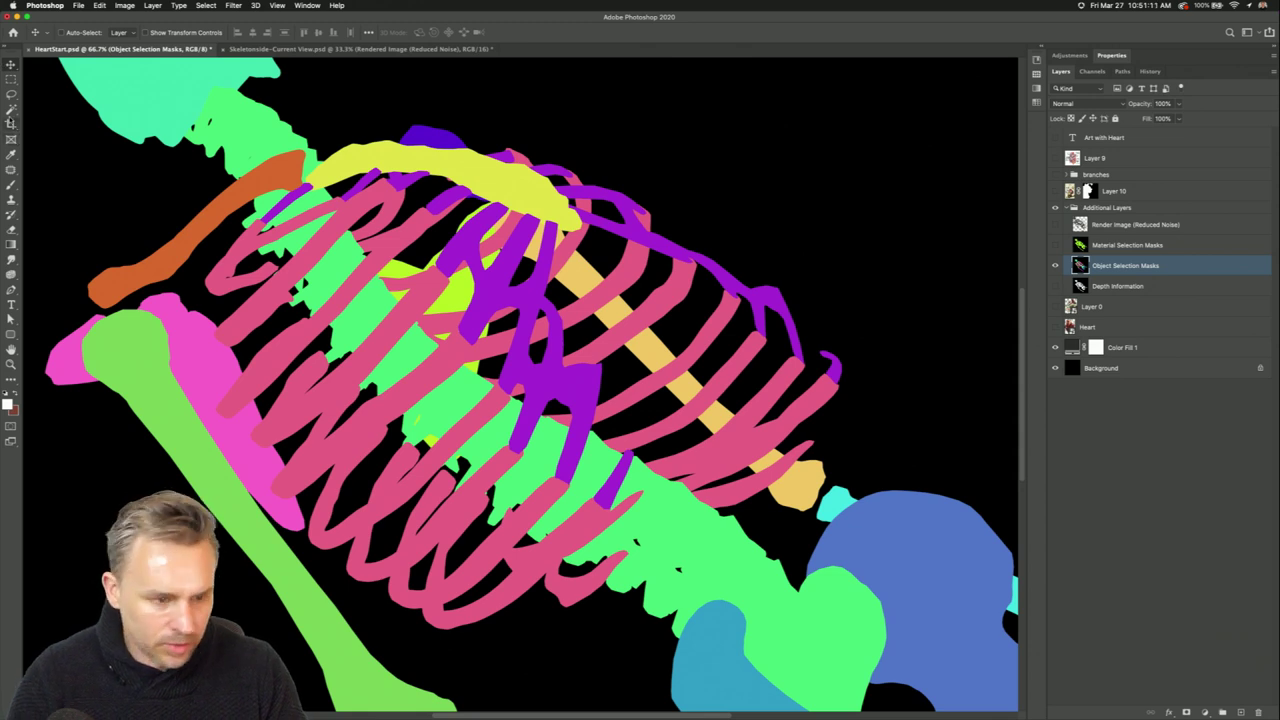
Magic Wand–select the purple sternum and upper-rib areas, then reselect Render Image (Reduced Noise).
left_click(11, 108)
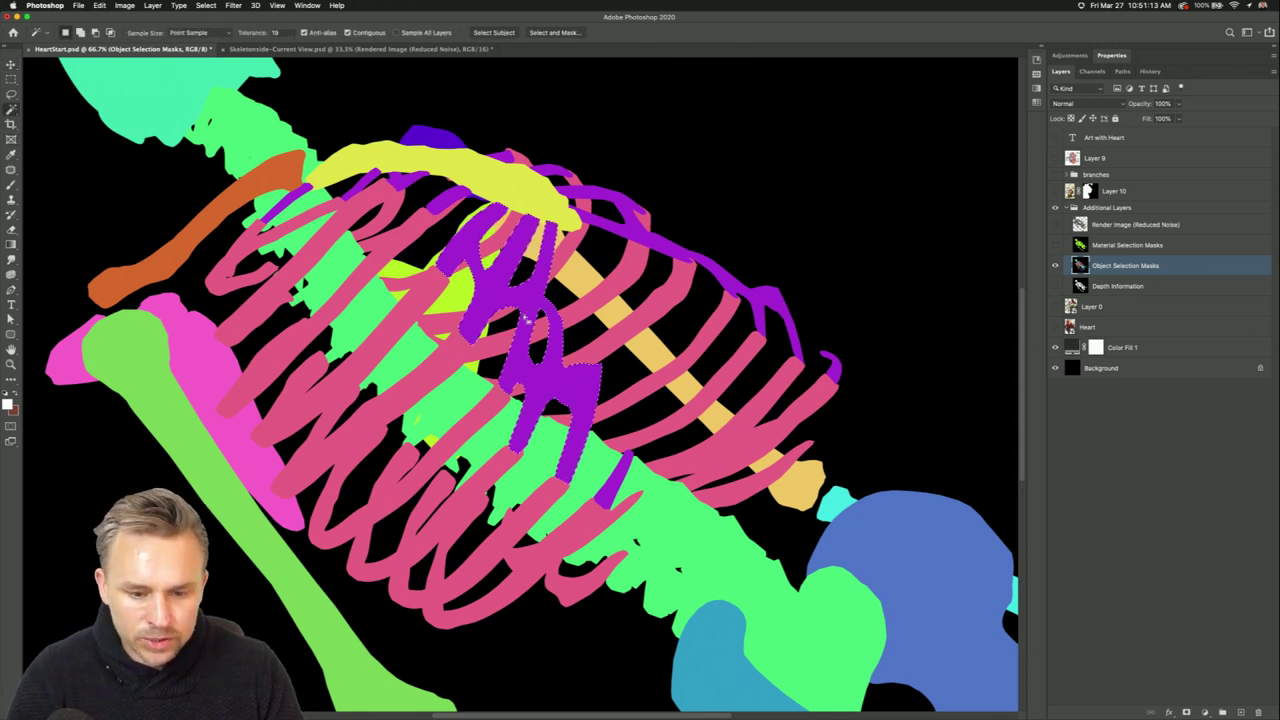
key("shift")
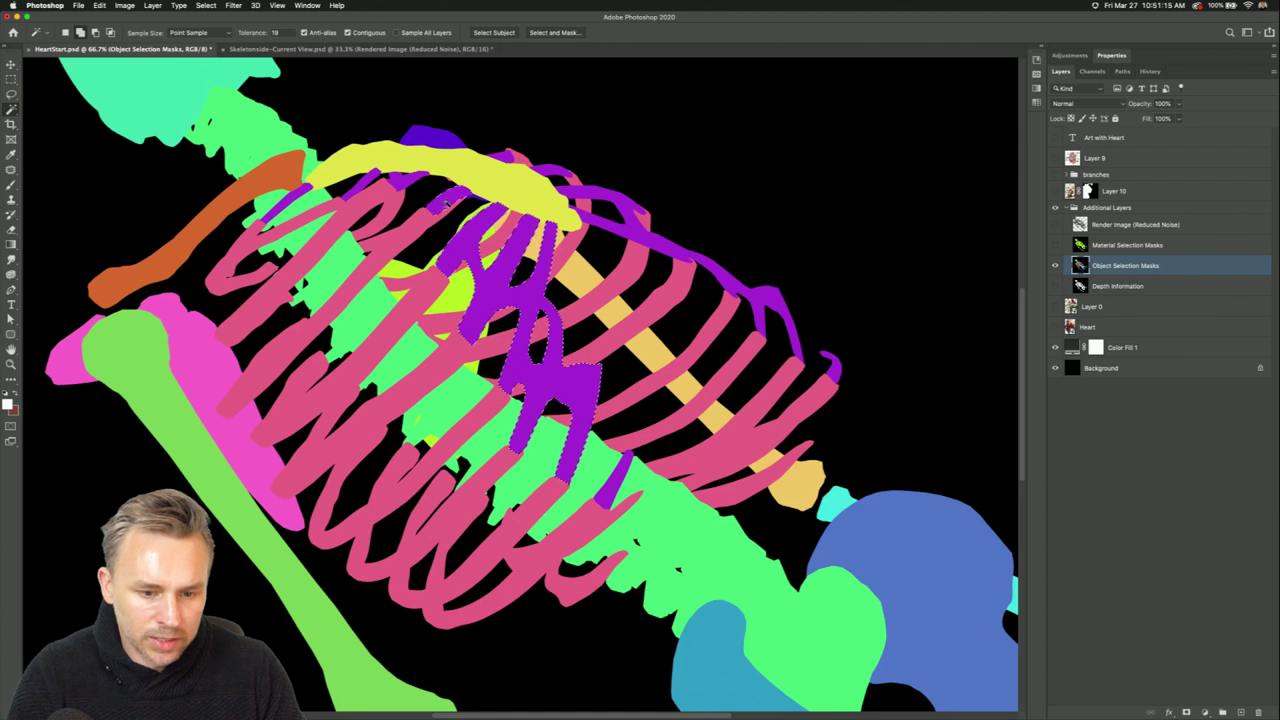
left_click(600, 224, "shift")
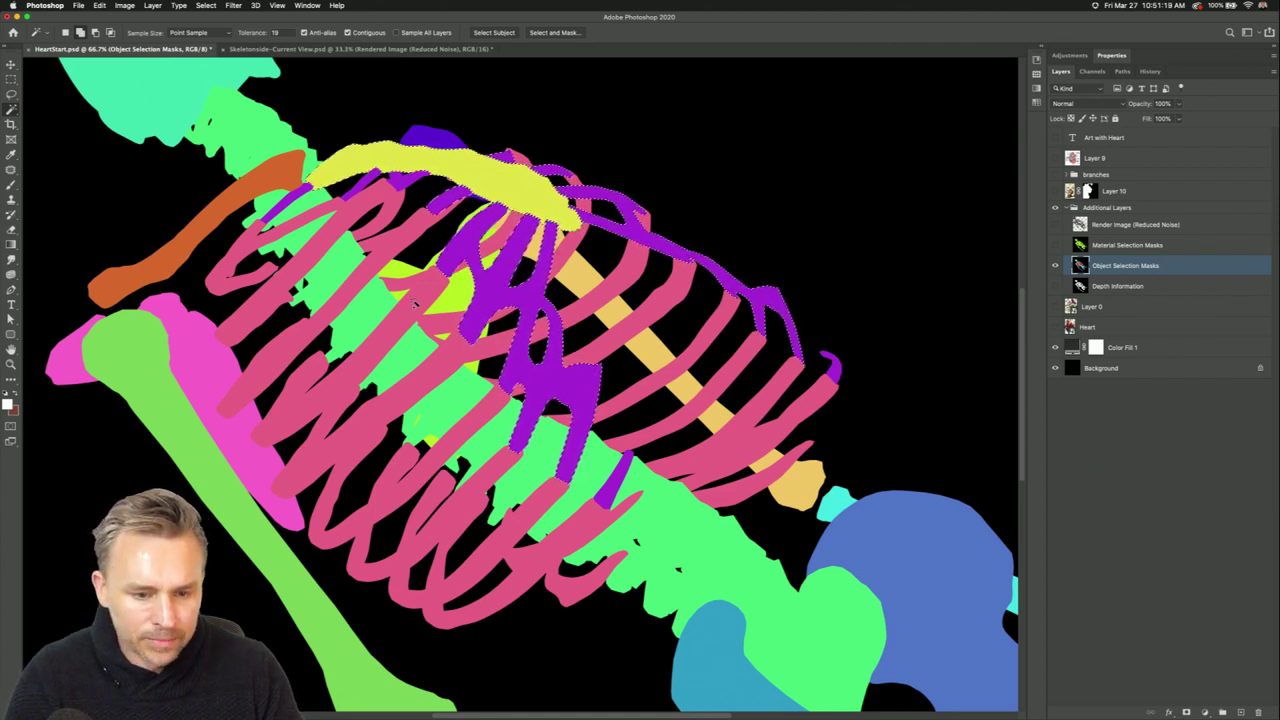
key("shift")
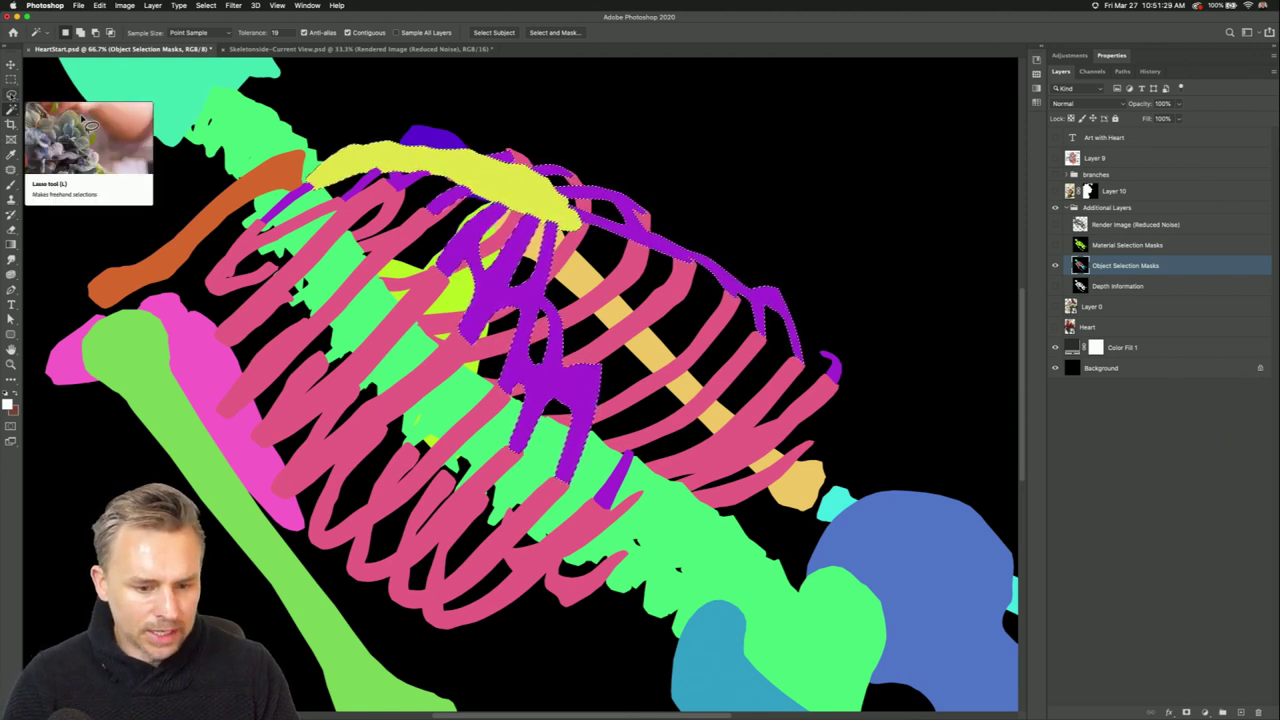
left_click(1123, 226)
Show the rendered skeleton again, trying a Layer via Copy of the ribcage and undoing it.
left_click(1054, 226)
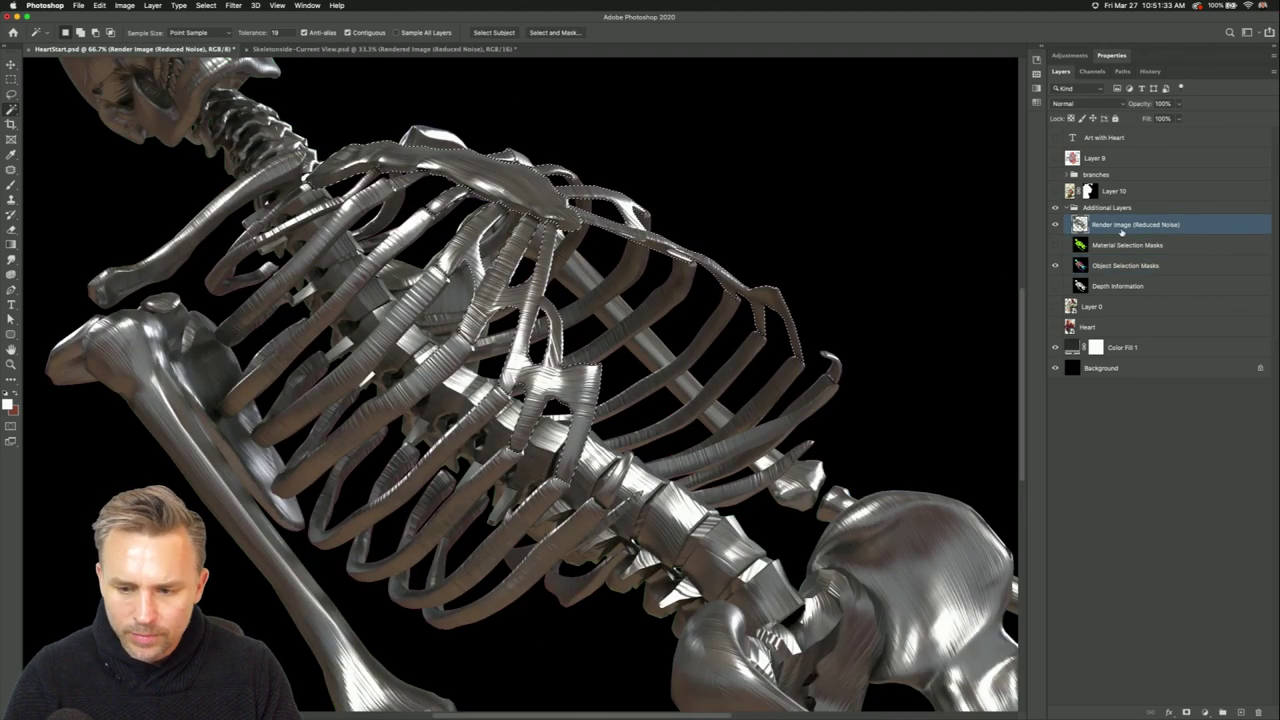
key("super+j")
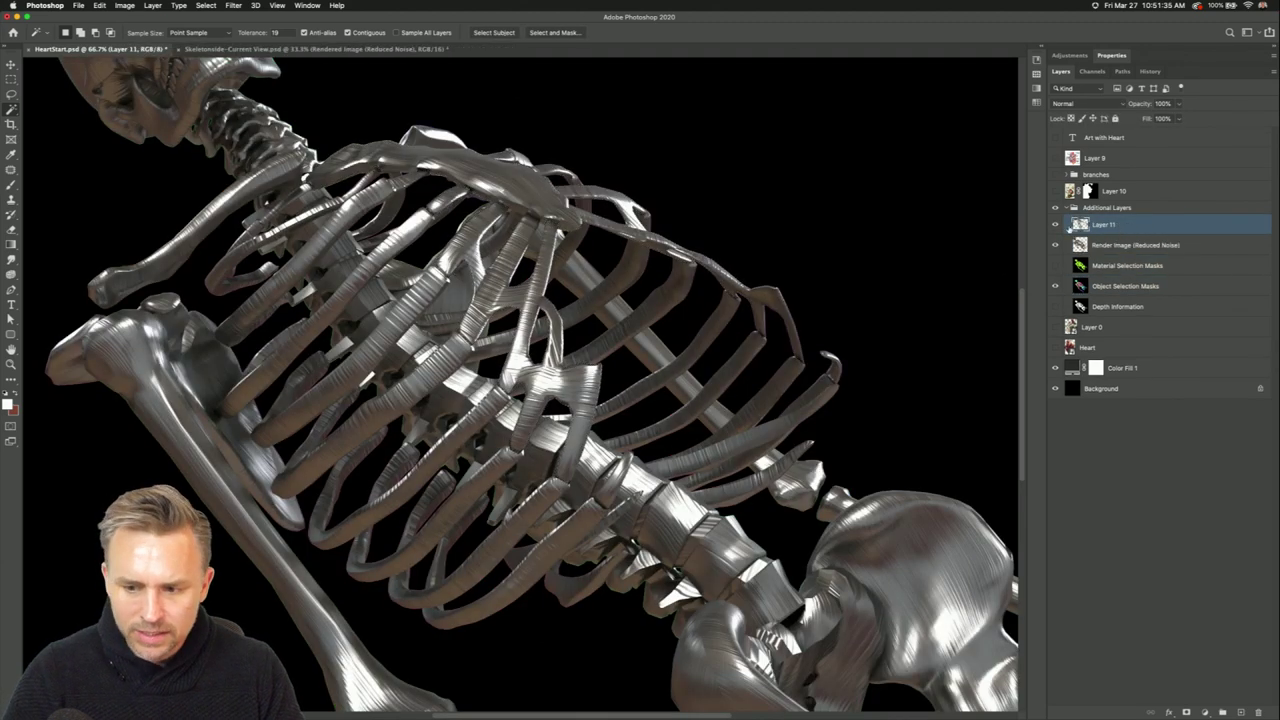
key("super+z")
Detach the Layers panel into a floating panel and lengthen it to show more layers.
mouse_move(1111, 230)
left_mouse_down()
mouse_move(1190, 622)
mouse_move(1131, 228)
left_mouse_up()
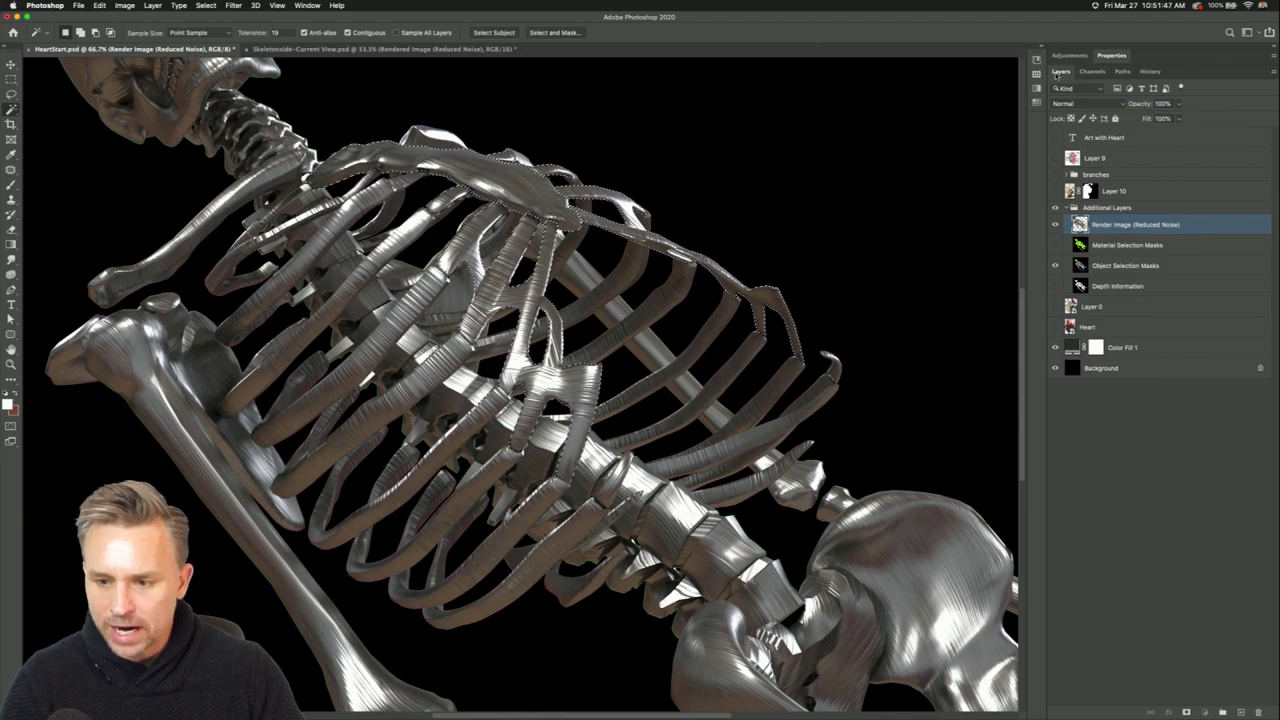
left_click_drag(1058, 74, 678, 97)
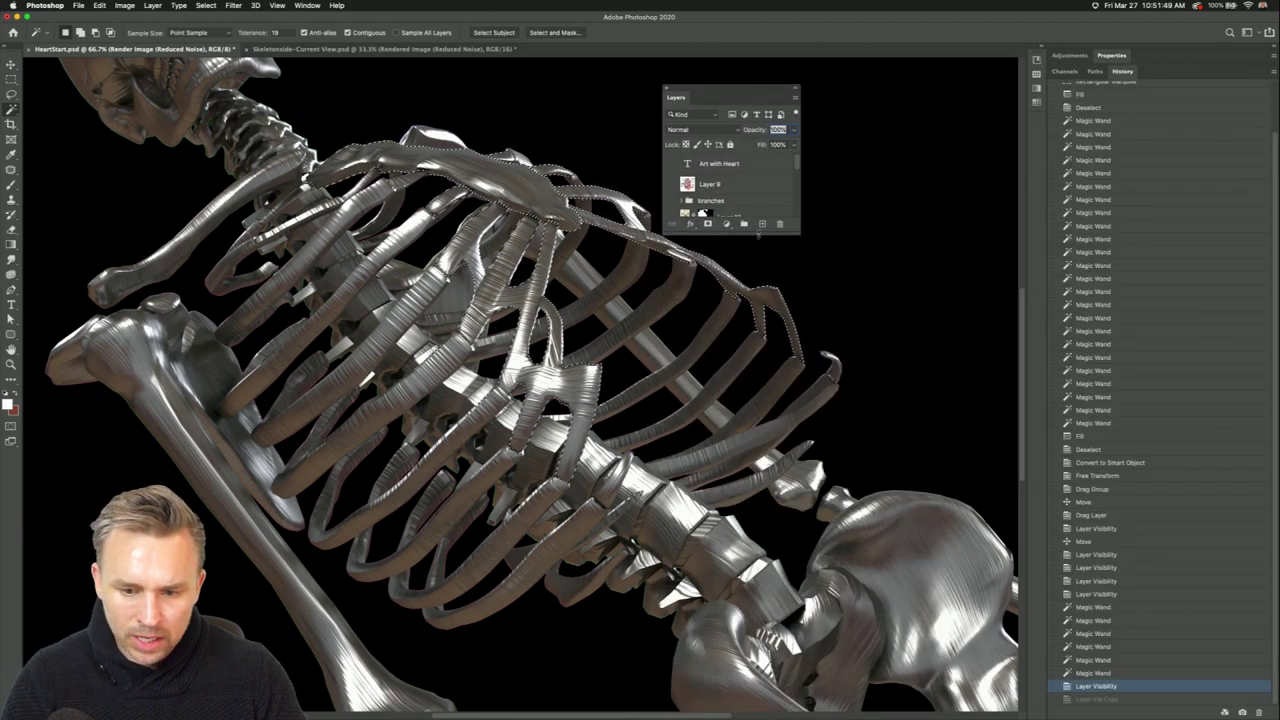
left_click_drag(758, 235, 758, 470)
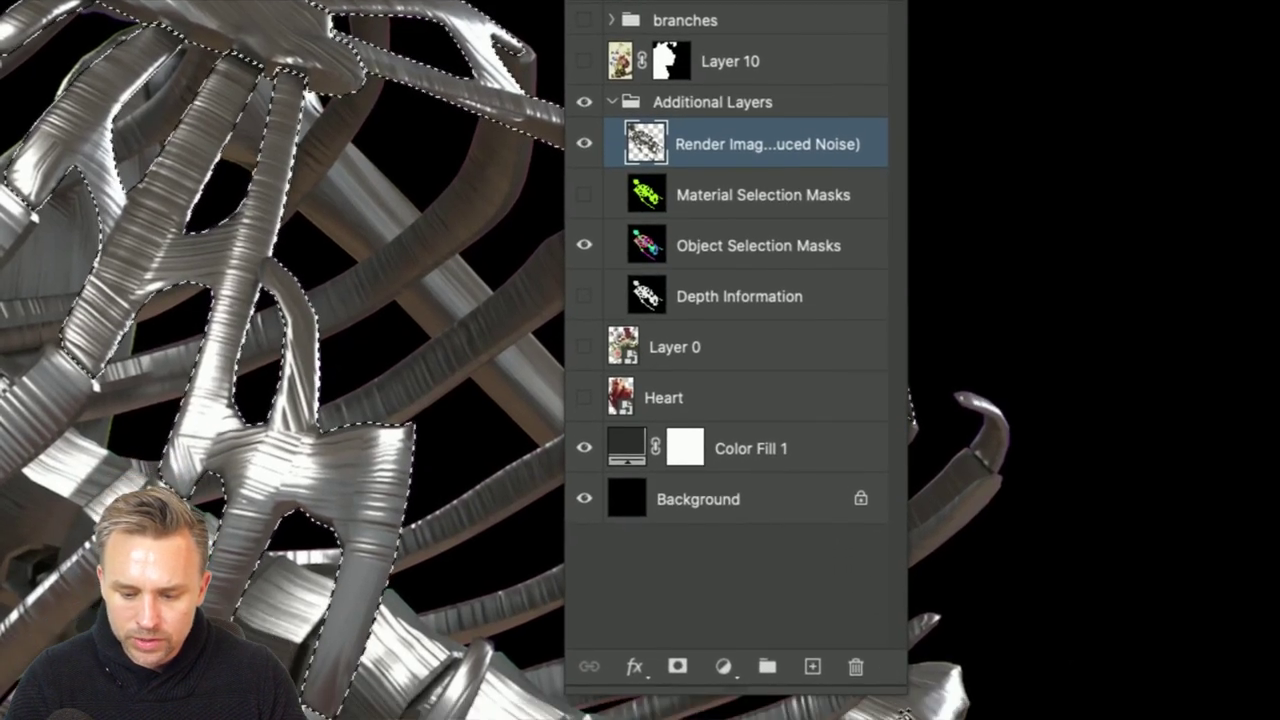
Widen the Layers panel and rename Render Image (Reduced Noise) to 'skeleton'.
left_click_drag(906, 690, 1046, 626)
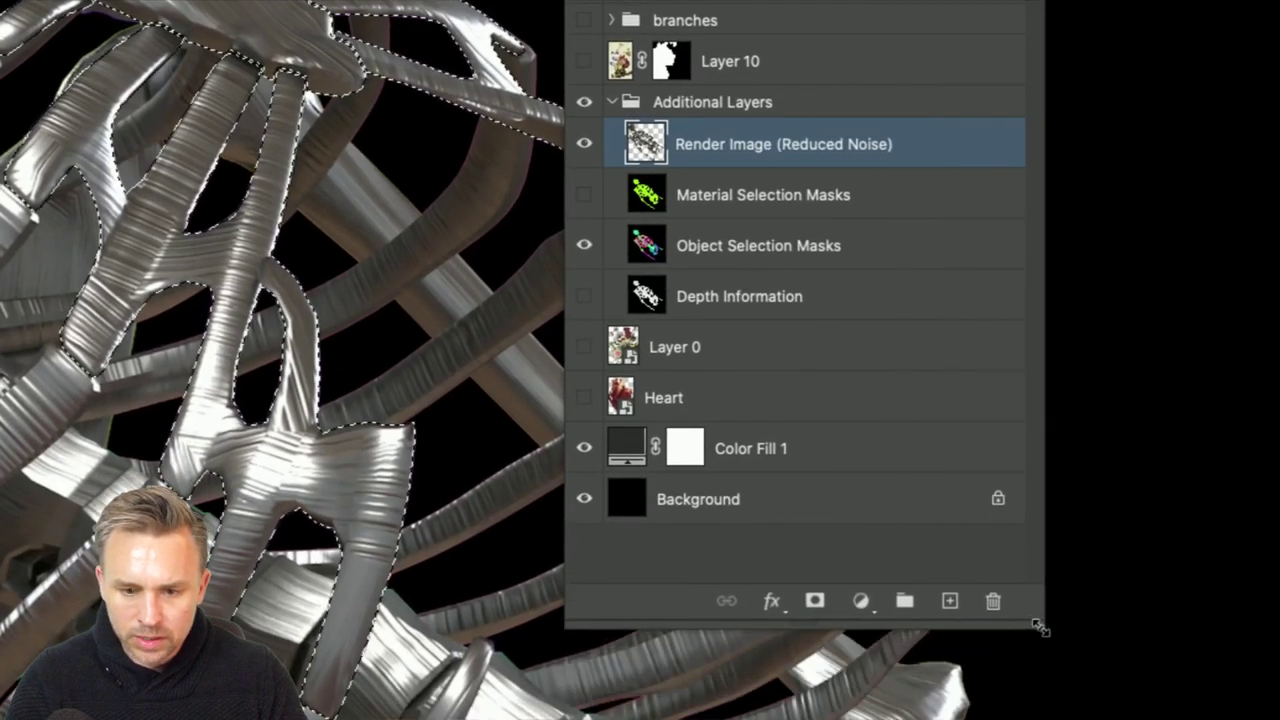
double_click(703, 146)
type("skeleton")
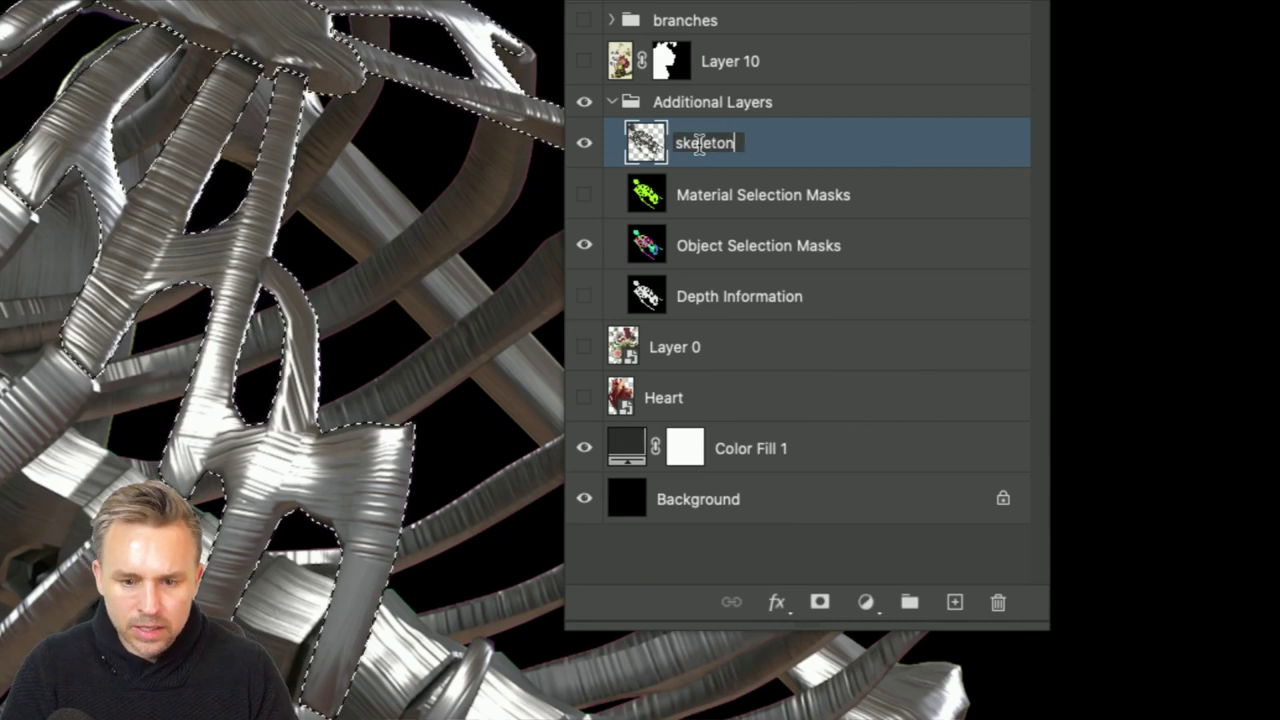
key("Return")
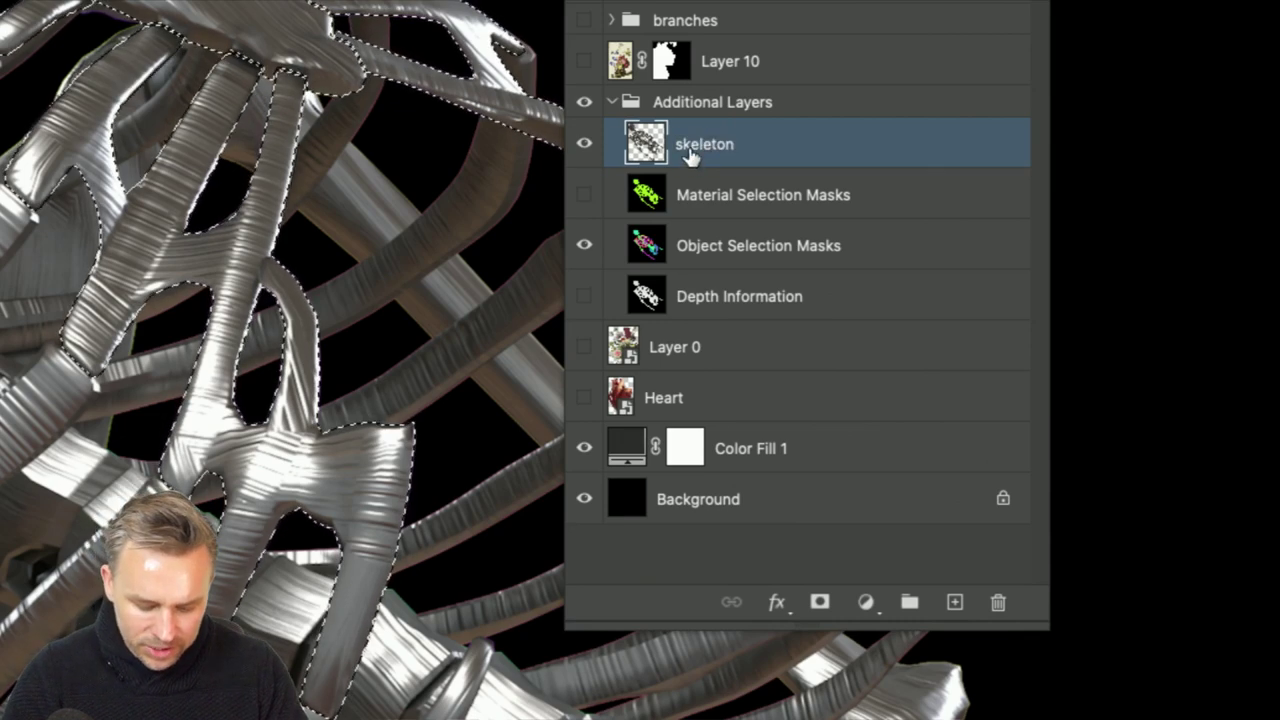
Copy the selected ribs to a new layer, check it, then undo to restore the selection.
key("ctrl+j")
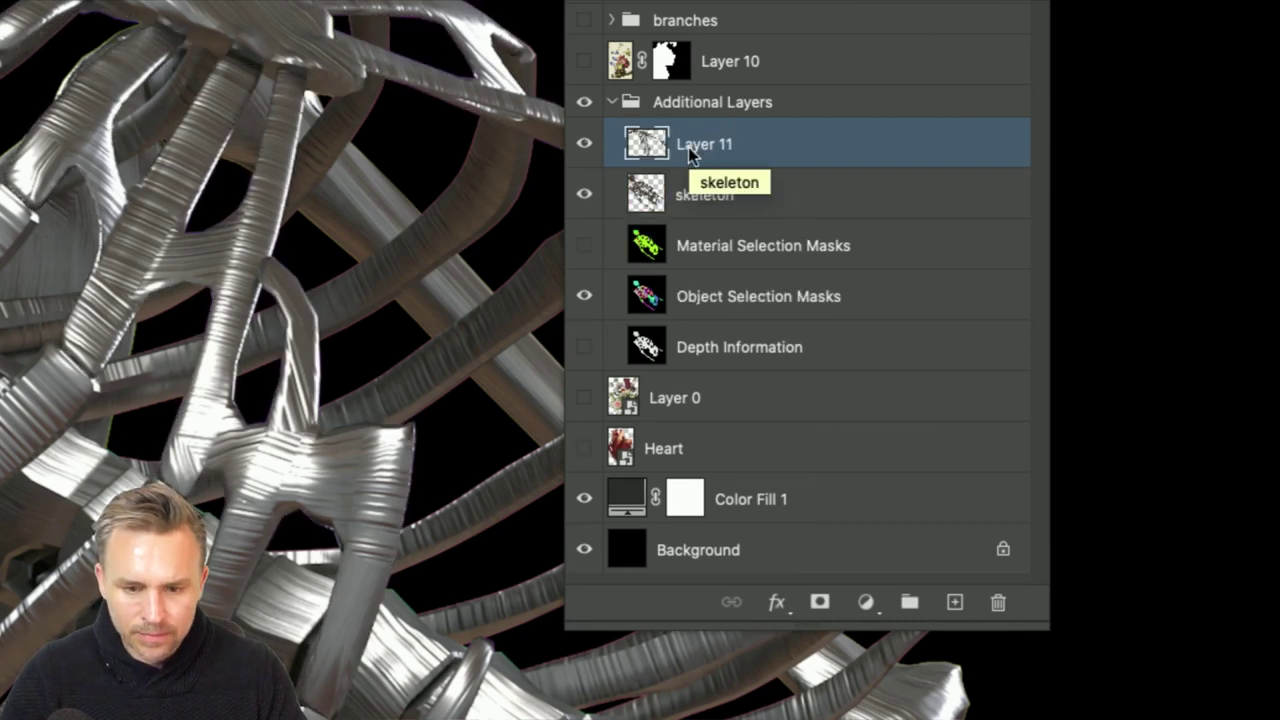
left_click(584, 195)
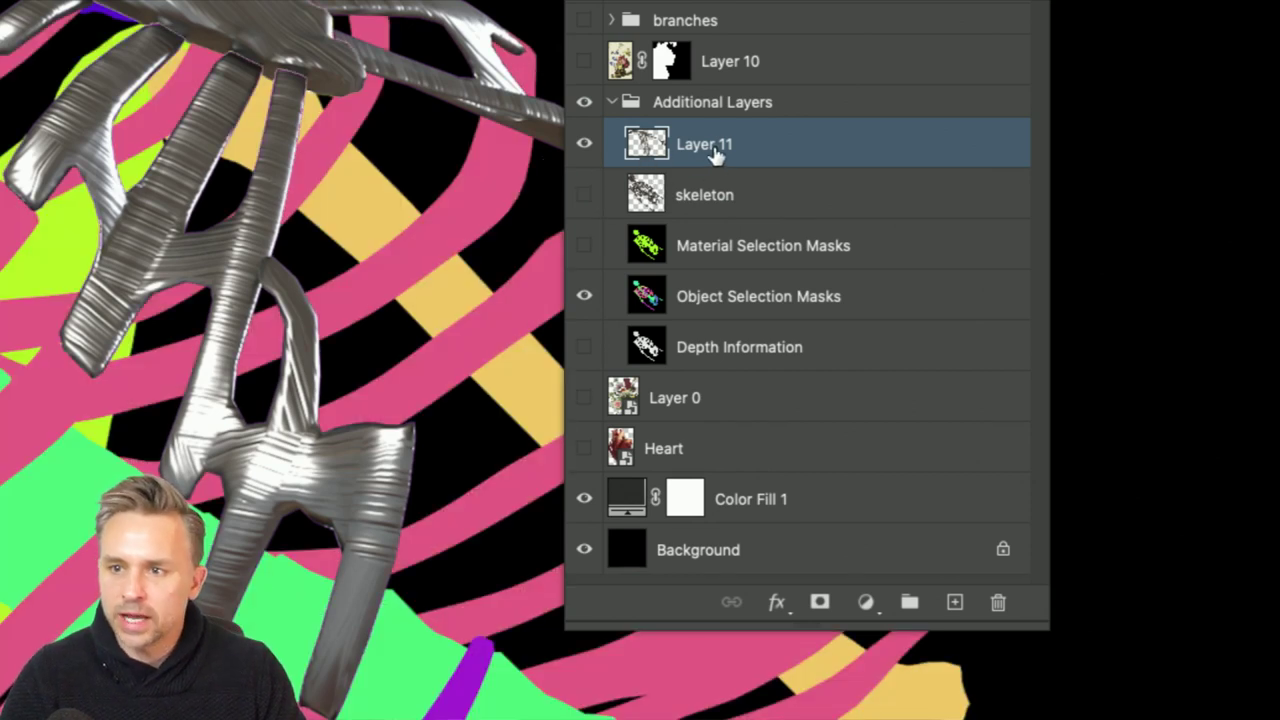
left_click(584, 195)
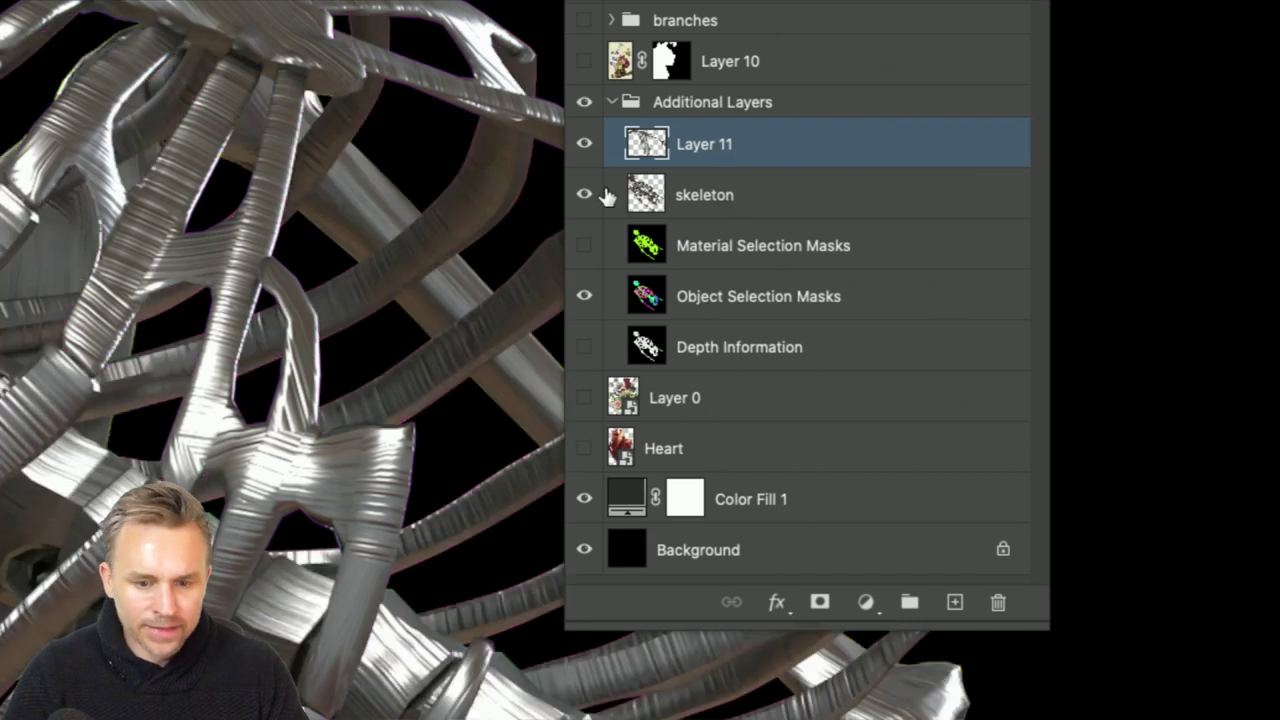
left_click(703, 194)
left_click(585, 140)
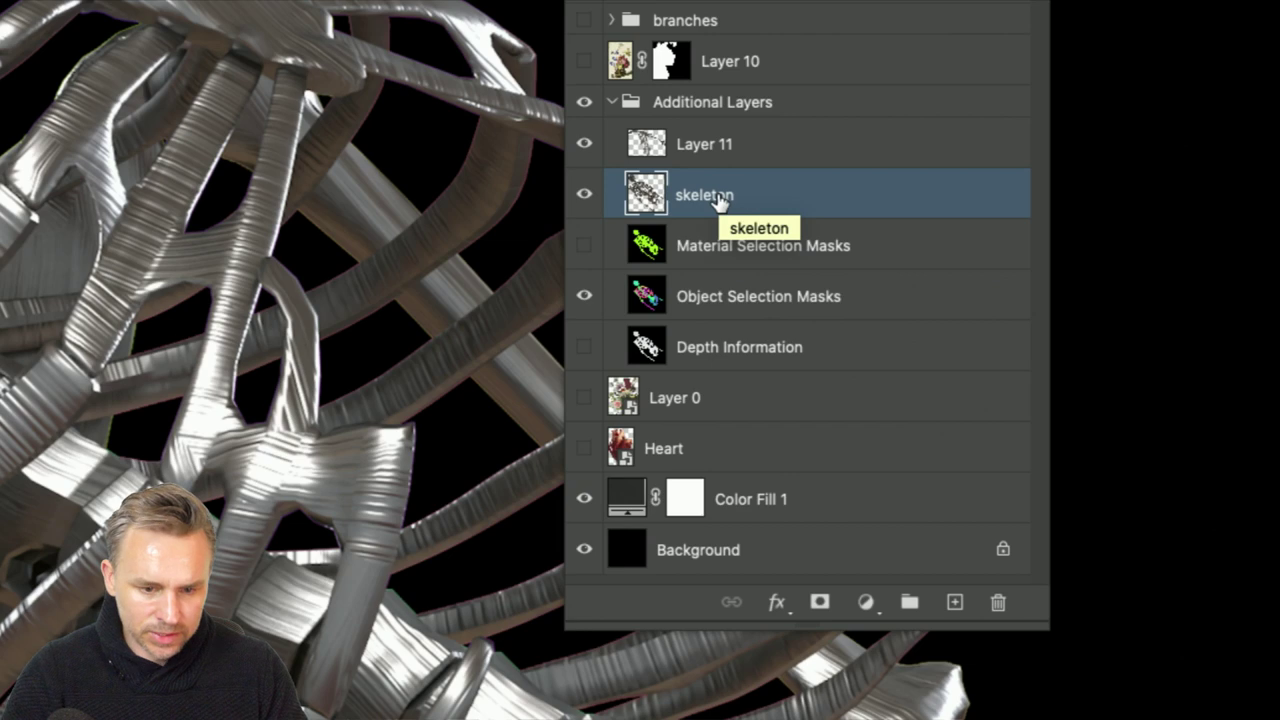
key("ctrl+z")
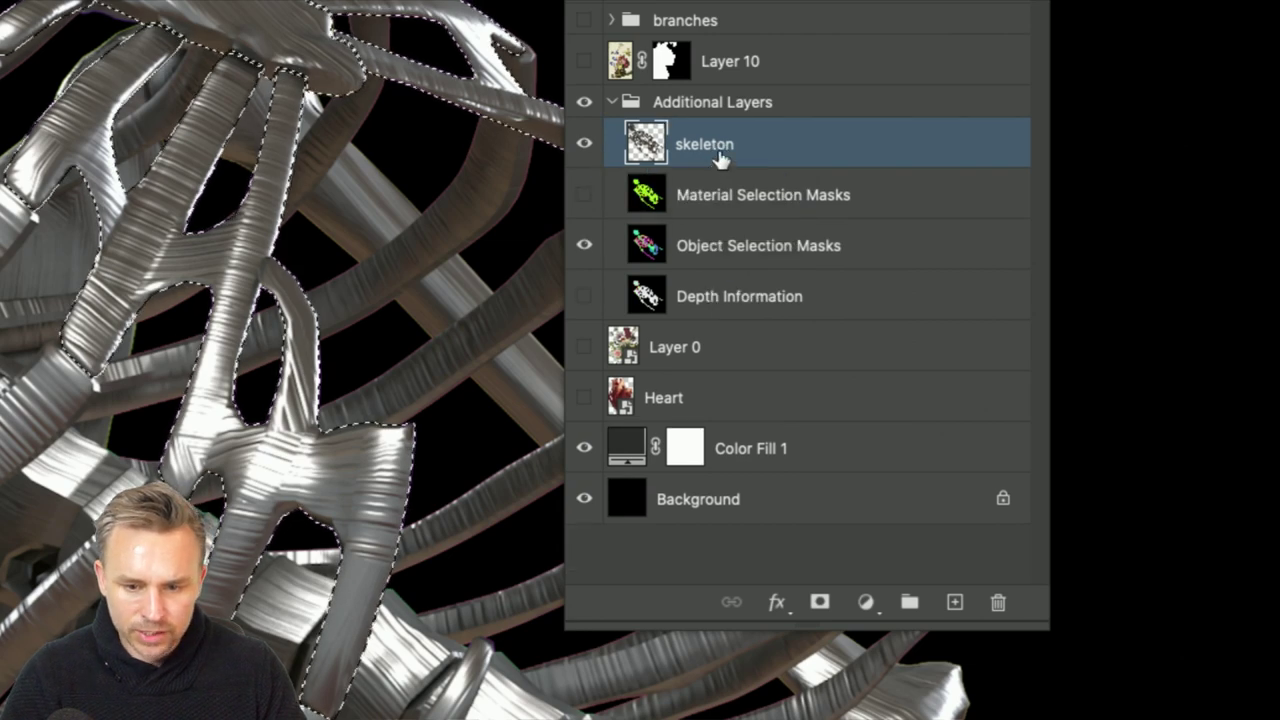
Duplicate the skeleton layer, hide the lower copy, and mask the top copy to the ribs.
left_click_drag(722, 156, 954, 607)
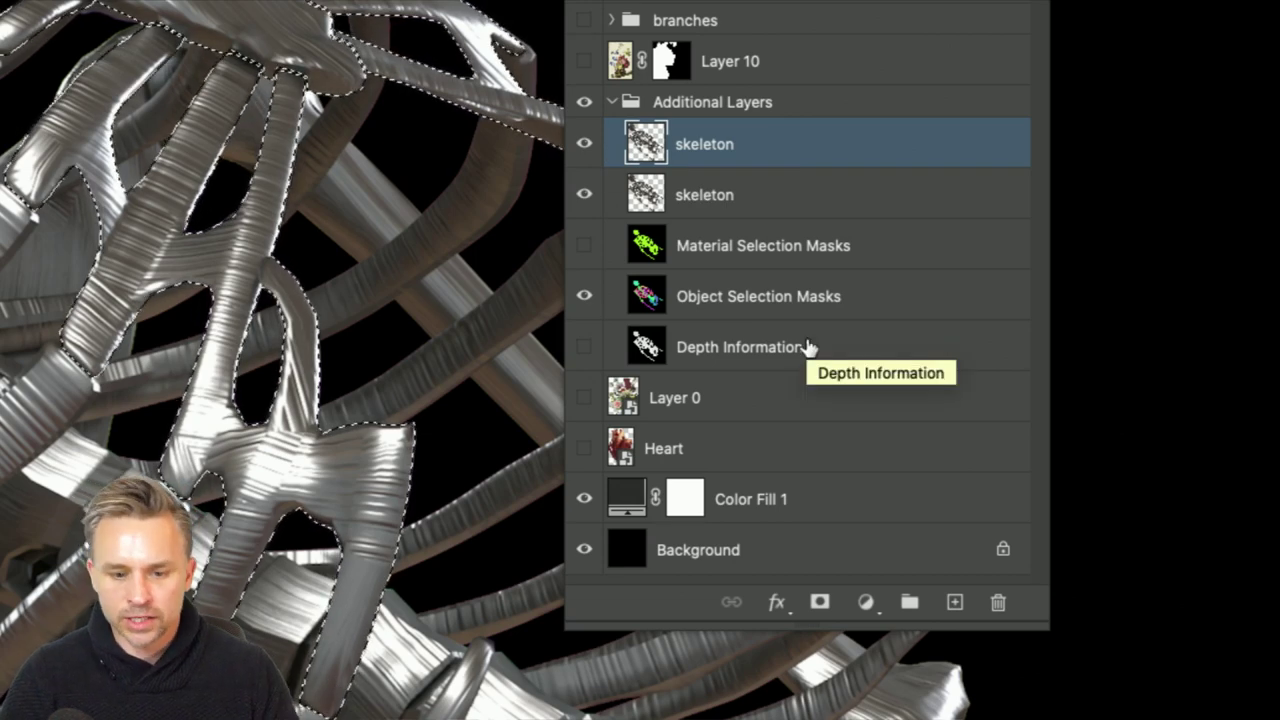
left_click(585, 198)
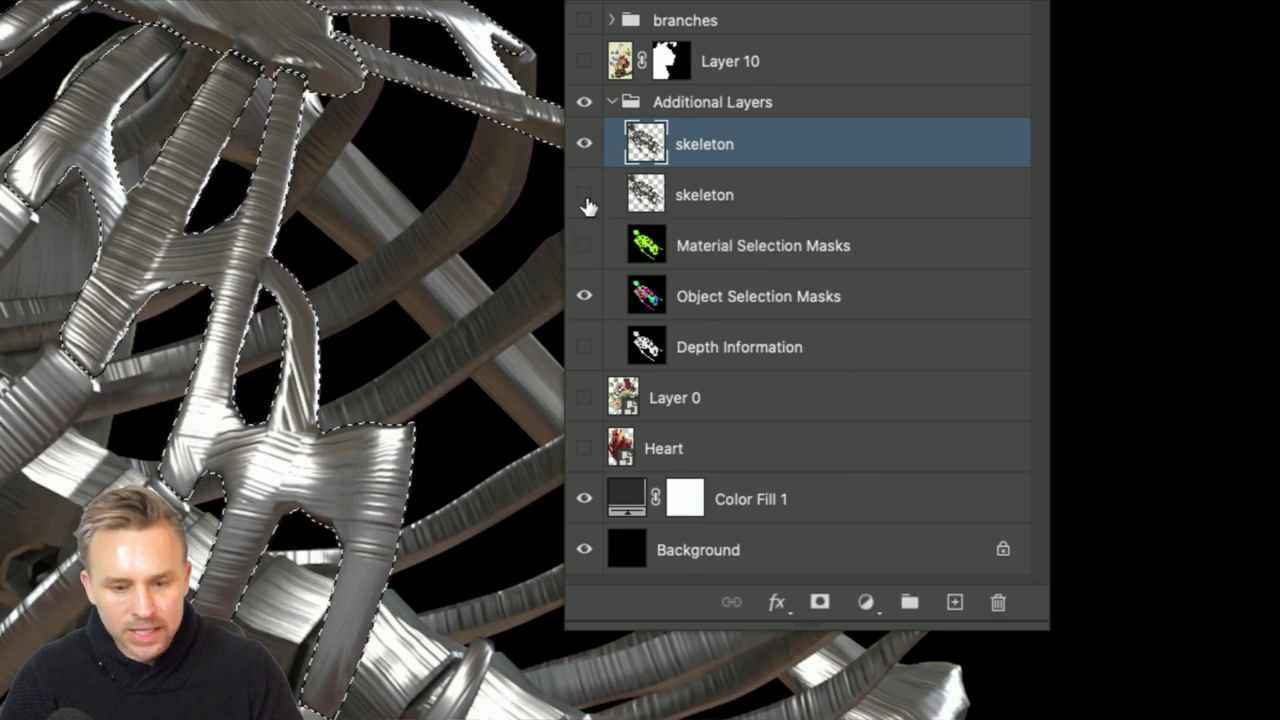
left_click(820, 606)
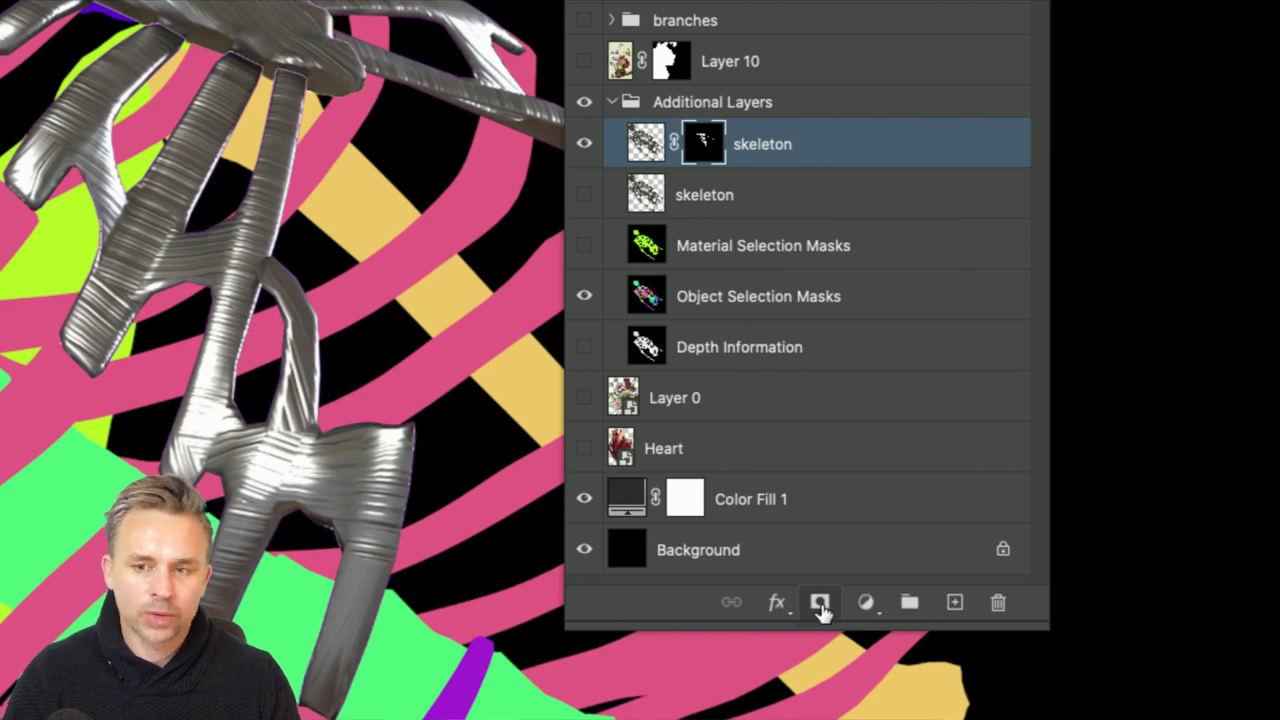
Show the unmasked skeleton, move it below the Heart layer, and hide Object Selection Masks.
key("super+minus")
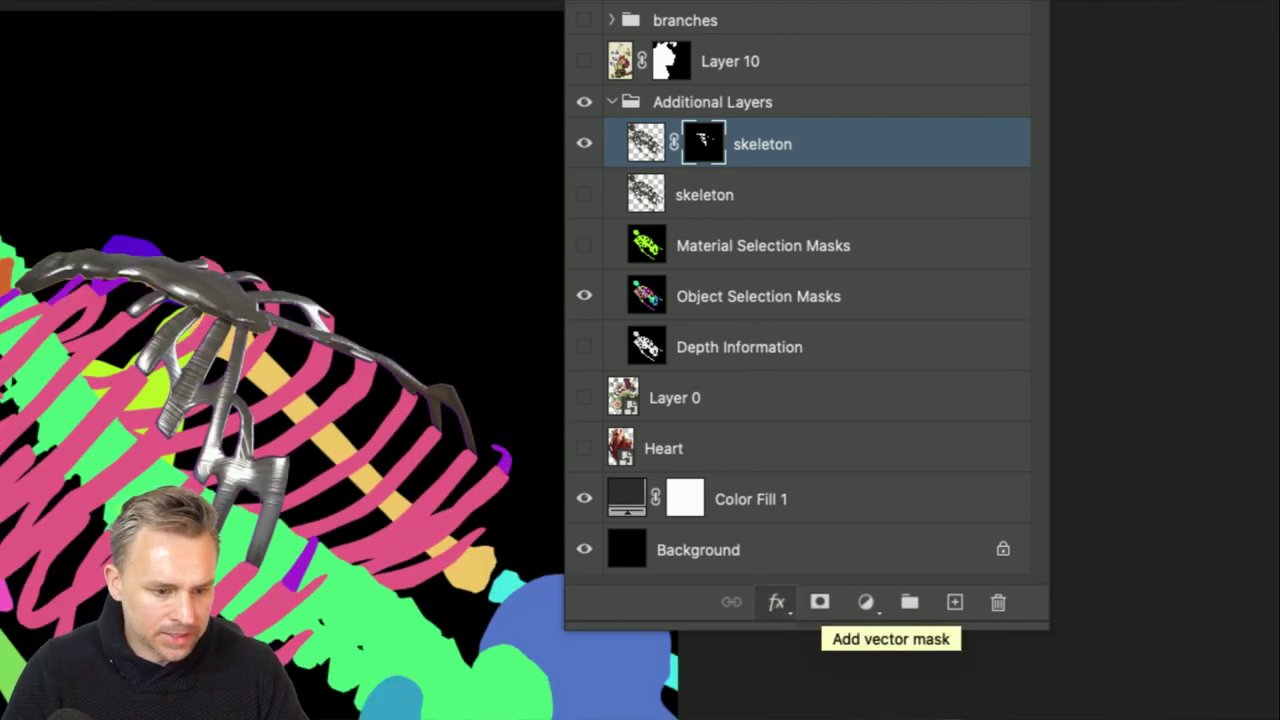
left_click(586, 196)
mouse_move(688, 199)
left_mouse_down()
mouse_move(700, 198)
mouse_move(700, 460)
left_mouse_up()
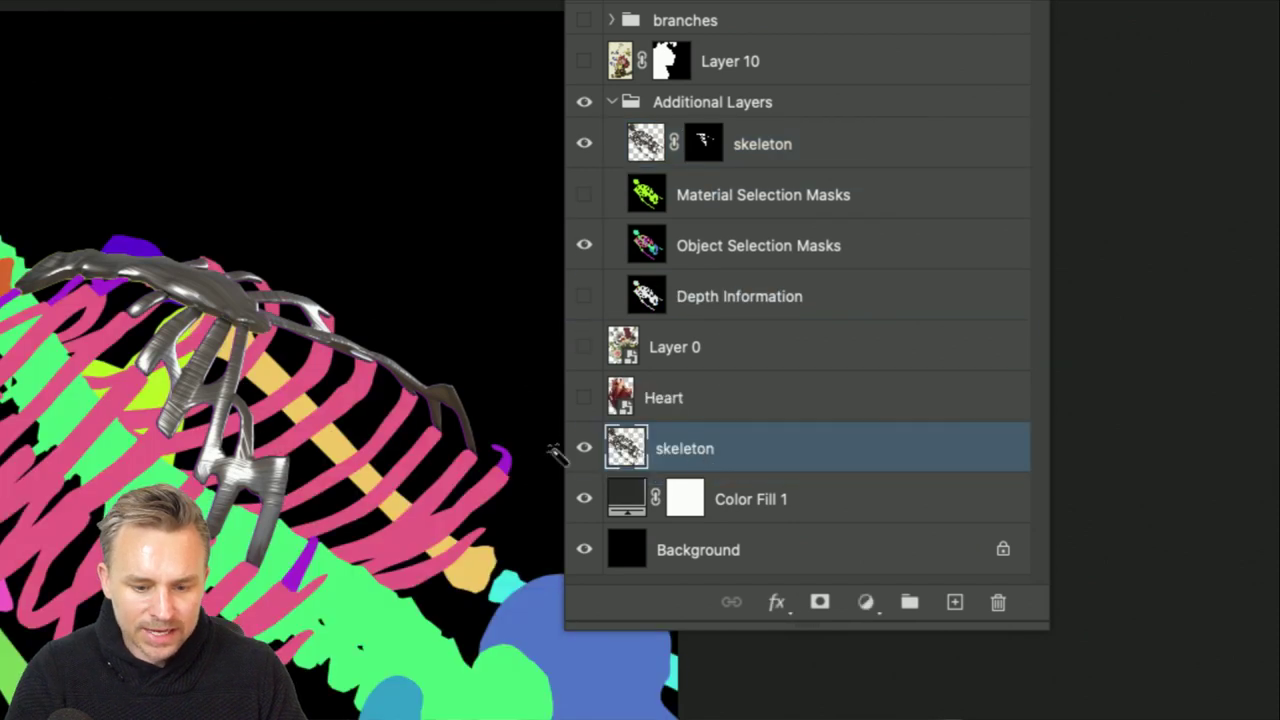
left_click(586, 245)
left_click(690, 396)
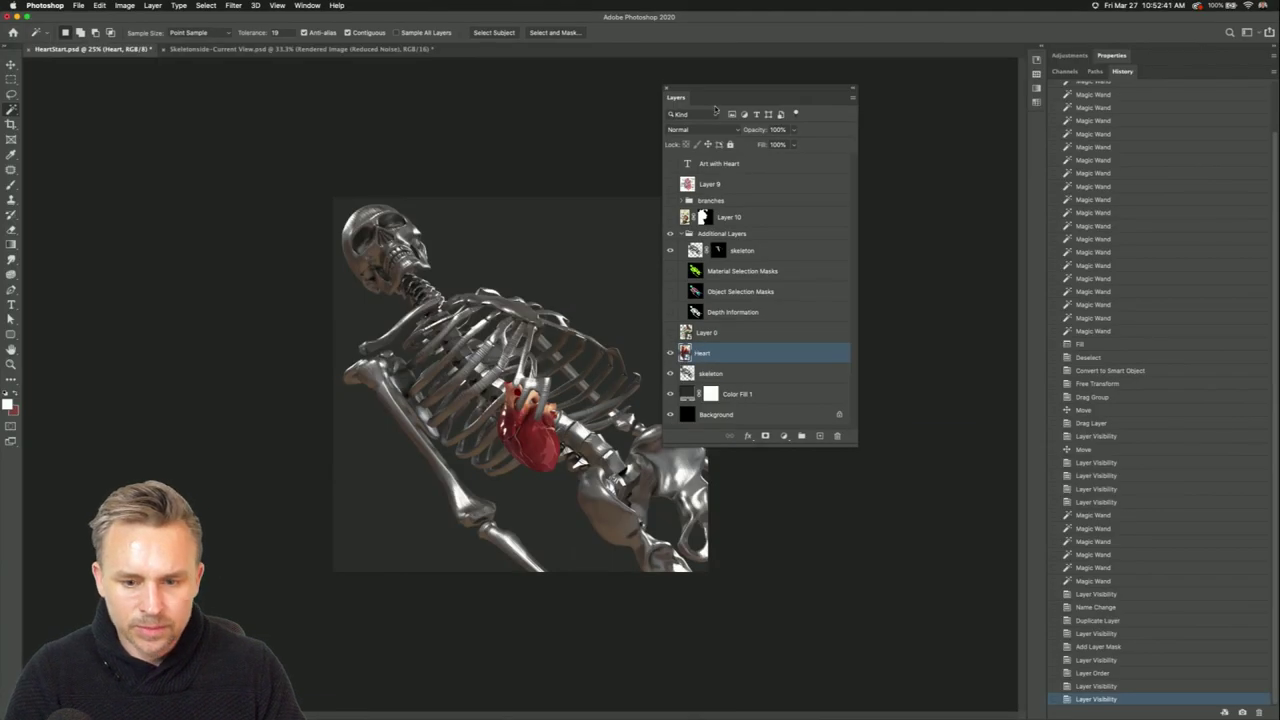
Move the floating Layers panel off the artwork, lengthen it, and zoom to 50%.
left_click_drag(715, 109, 868, 218)
key("v")
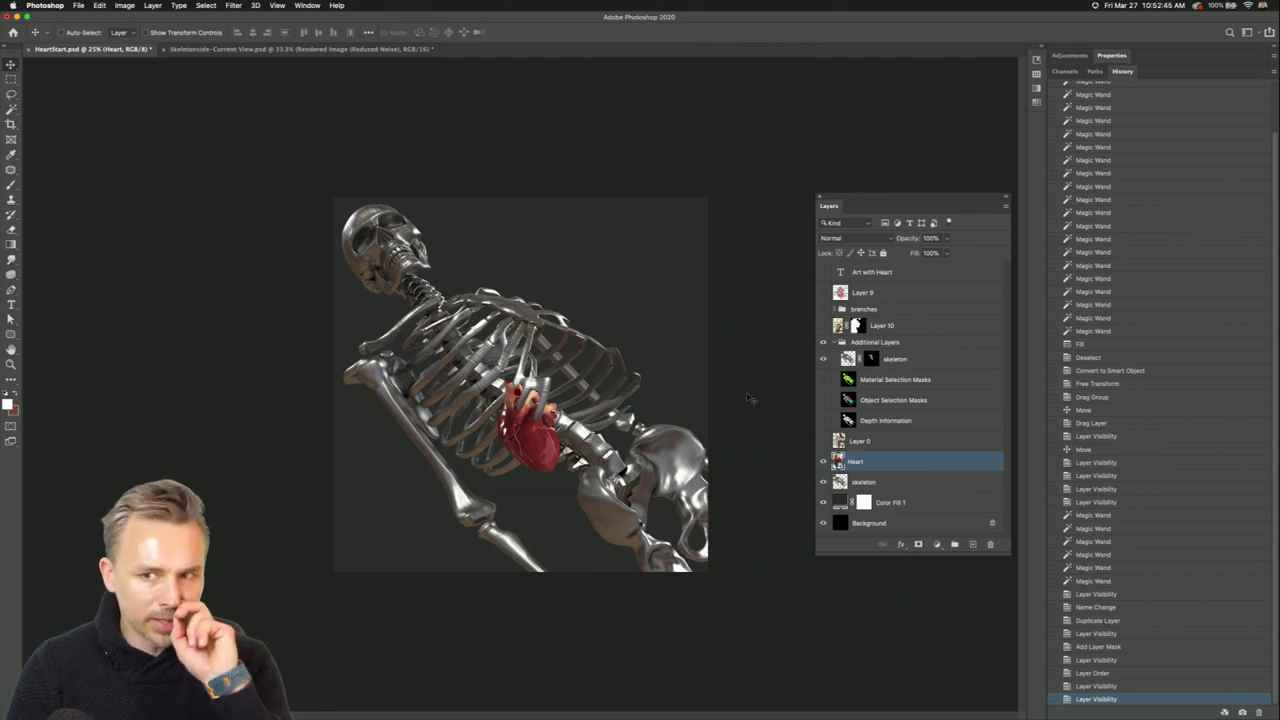
key("super+equal")
key("super+equal")
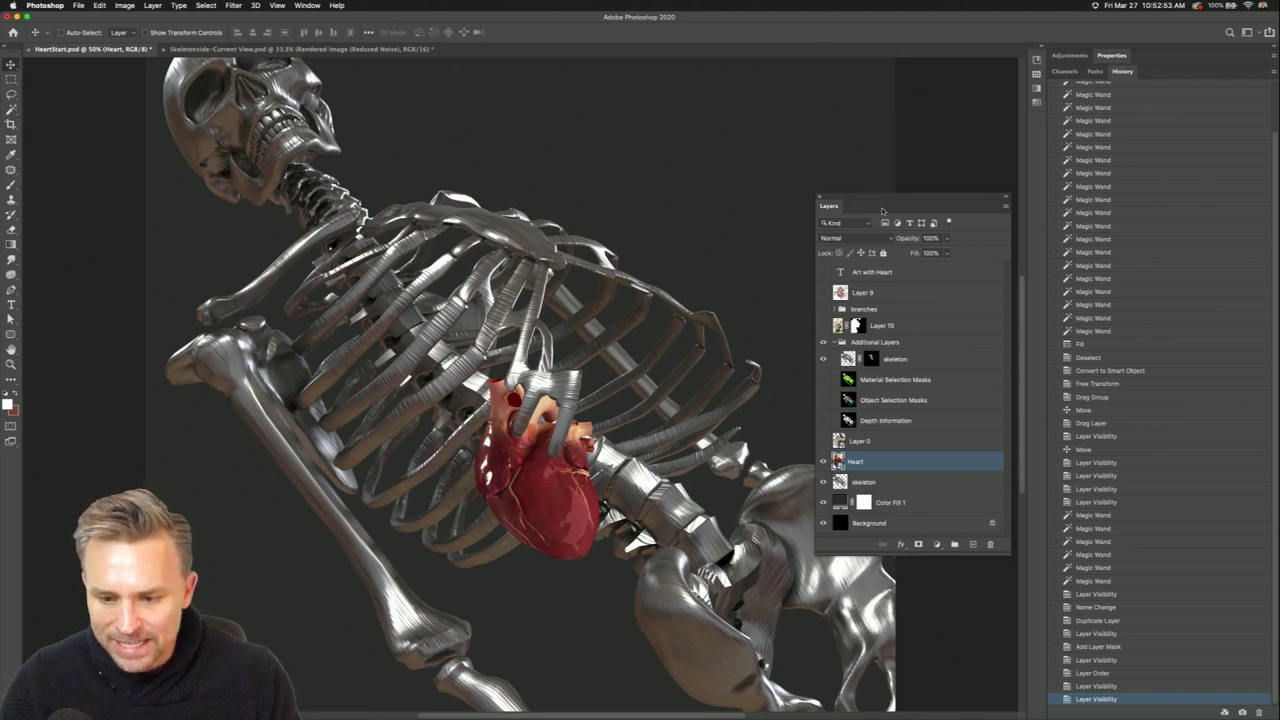
left_click_drag(882, 210, 882, 88)
left_click_drag(869, 431, 869, 622)
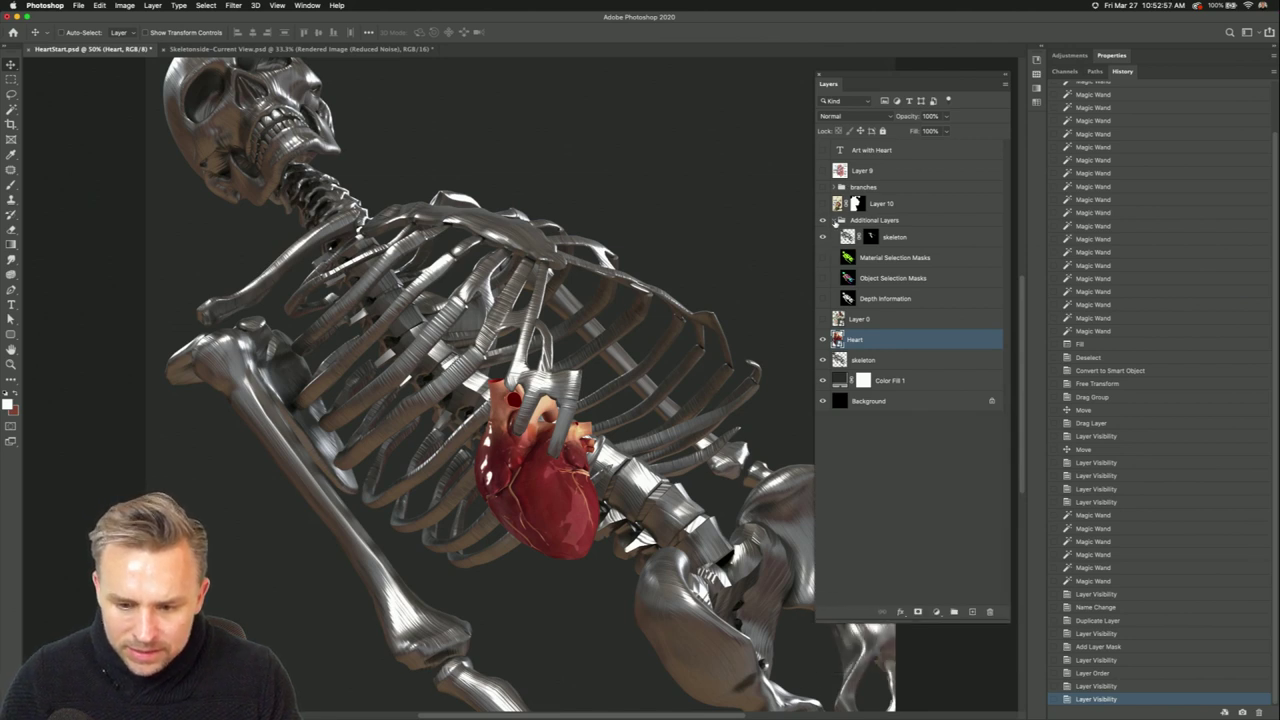
Hide Additional Layers, skeleton and Layer 0's flower bouquet so only the heart remains.
left_click(838, 220)
left_click(823, 220)
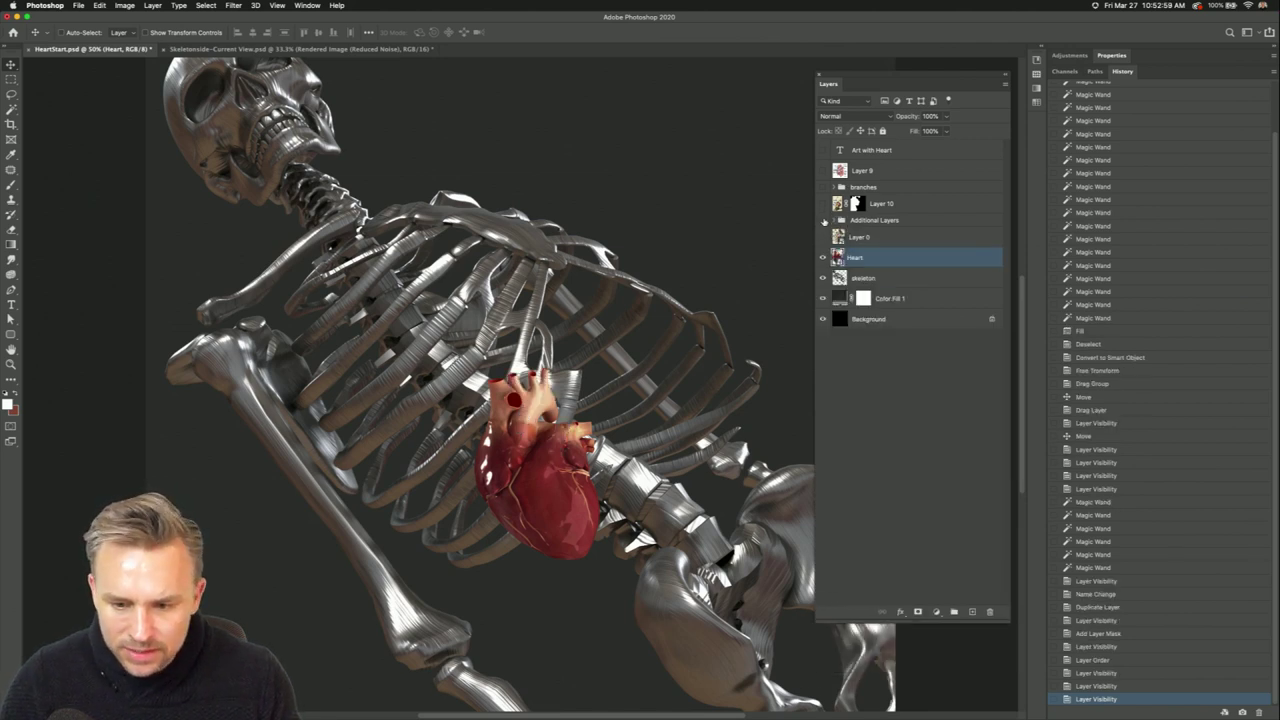
left_click(823, 220)
left_click(823, 220)
left_click(823, 258)
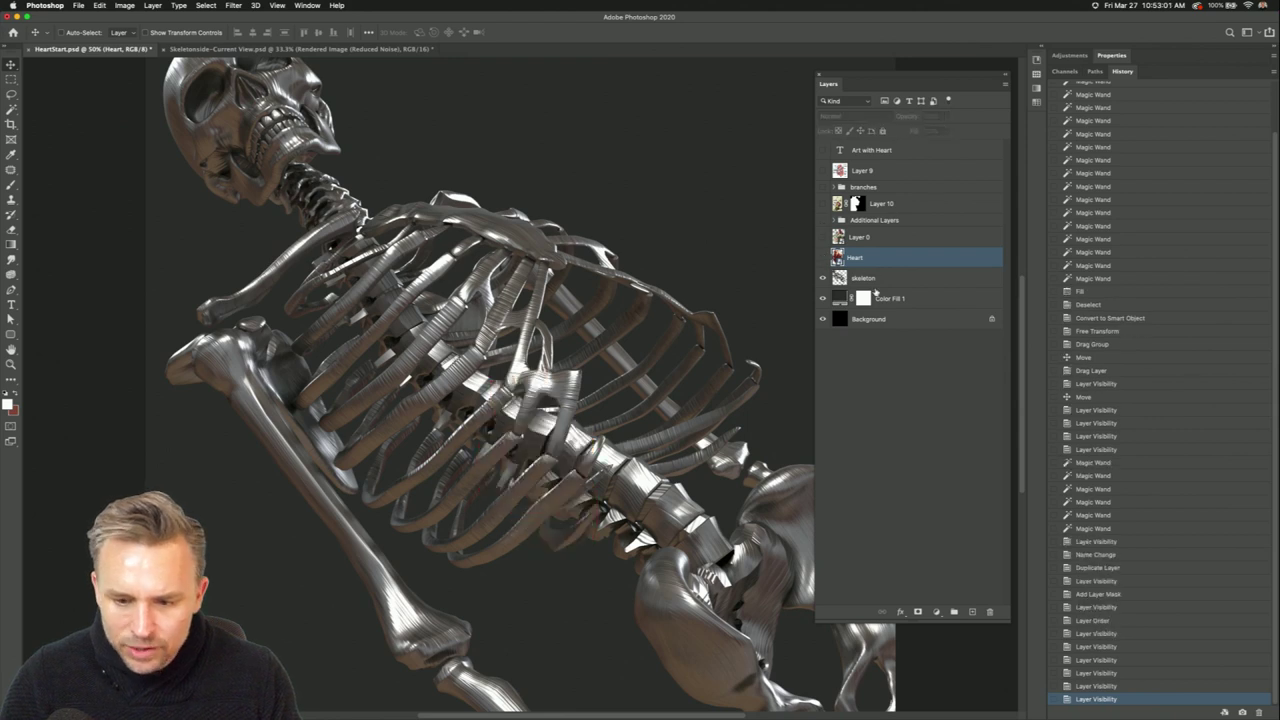
left_click(818, 277)
left_click(823, 258)
left_click(823, 277)
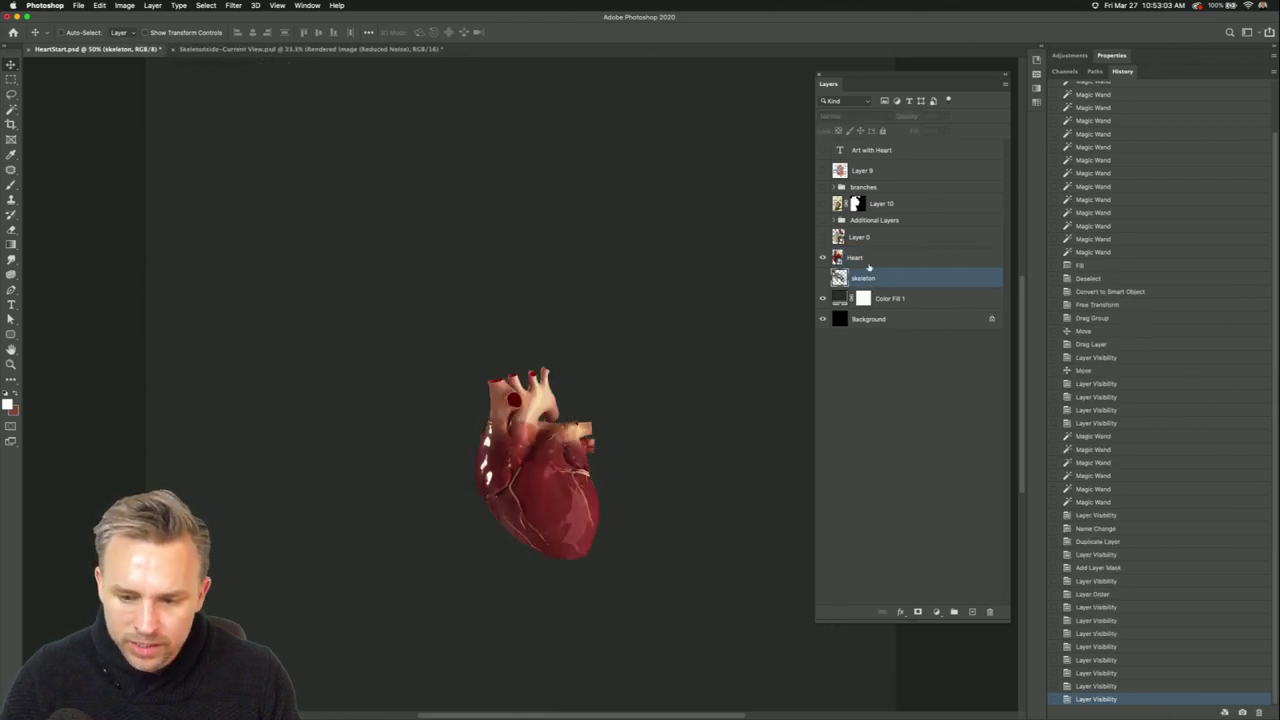
left_click(836, 257)
left_click(822, 237)
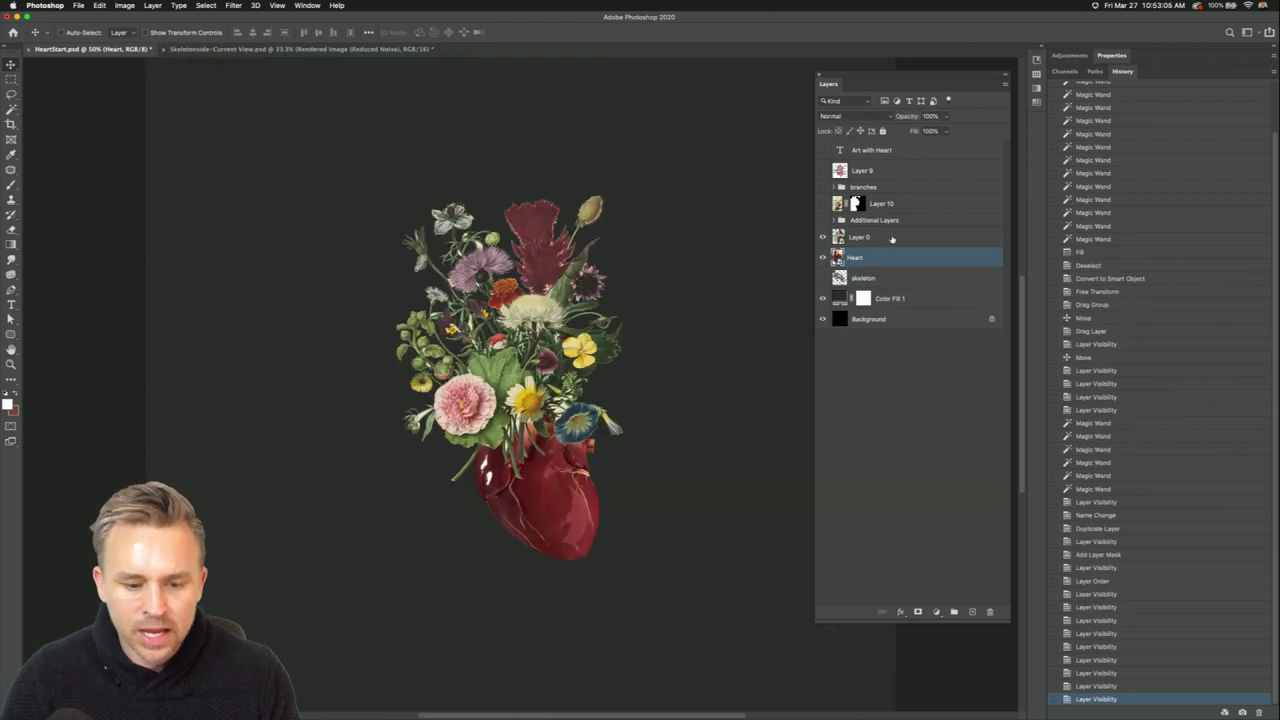
left_click(892, 238)
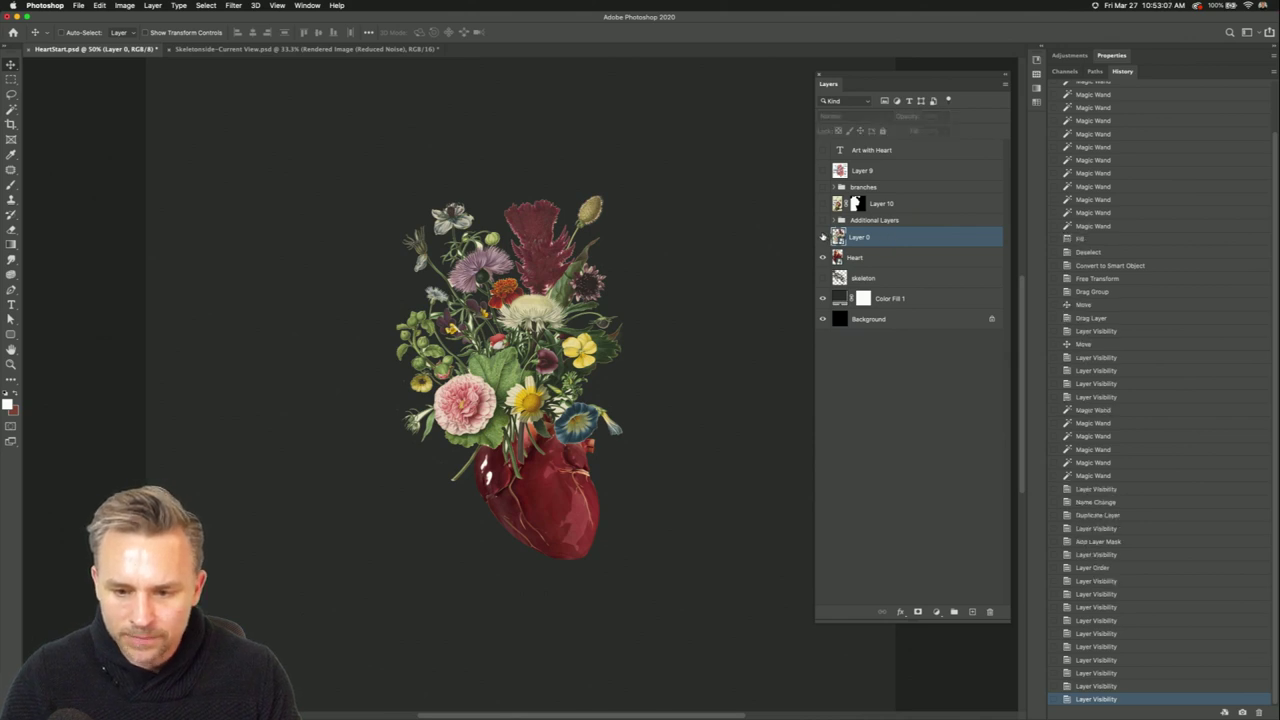
left_click(823, 237)
Expand the branches group, dock the Layers panel back, and zoom to 100%.
left_click(829, 188)
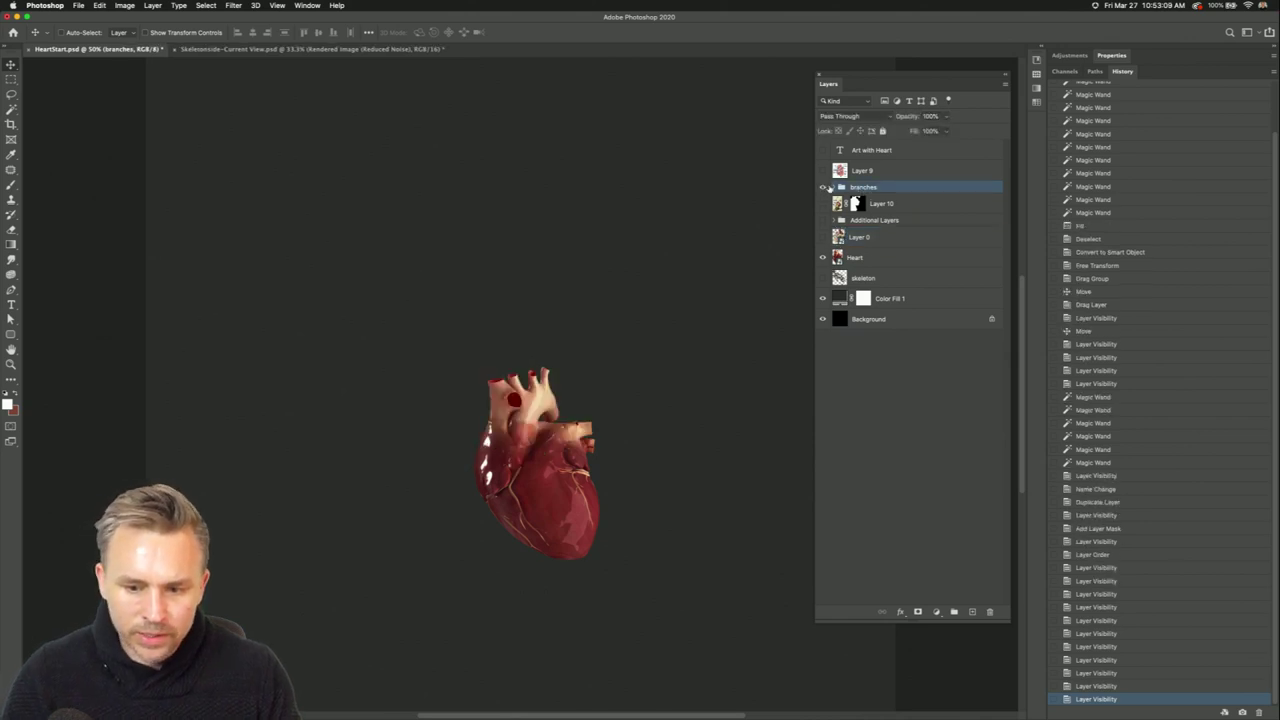
left_click(836, 188)
left_click_drag(836, 86, 1120, 514)
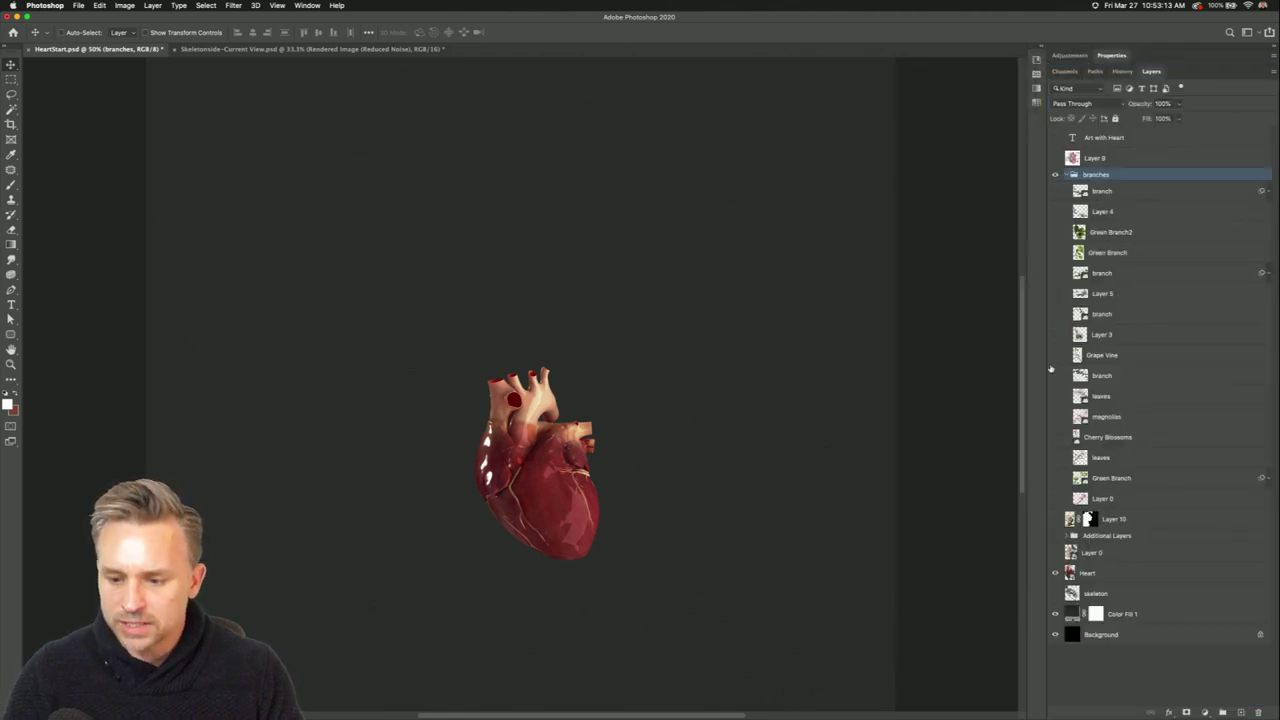
key("super+1")
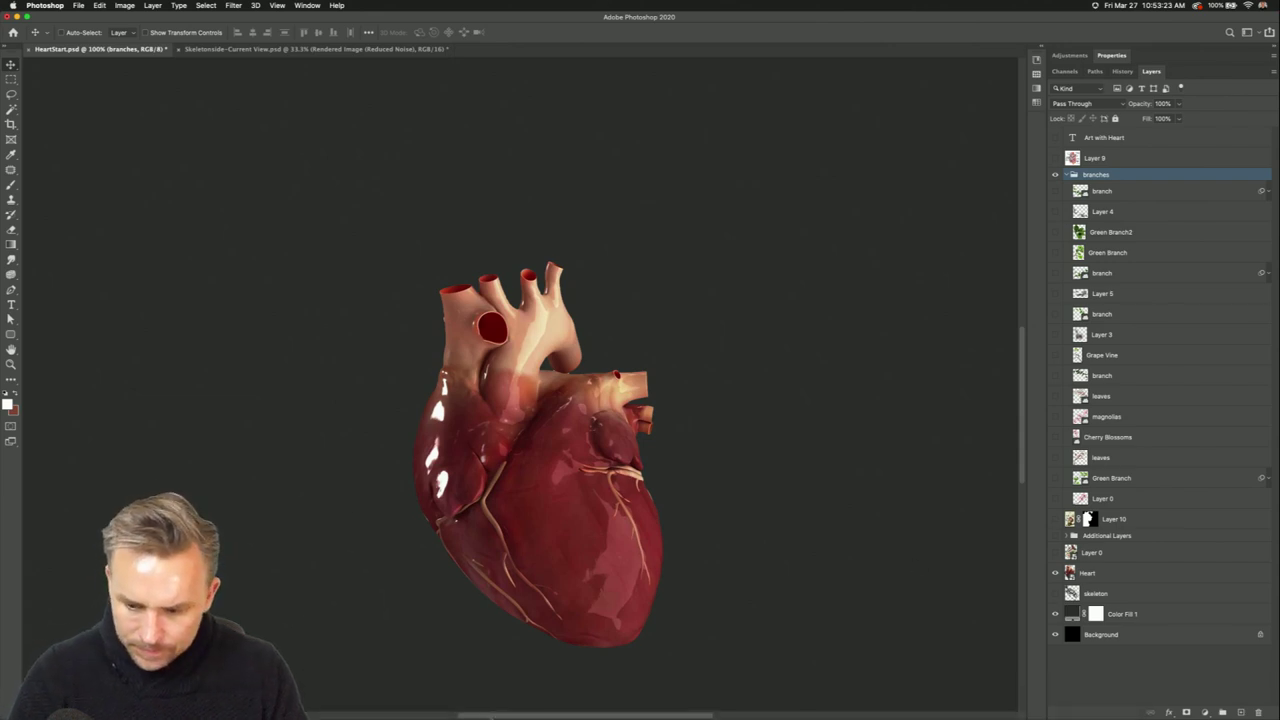
Preview the ribcage2 files in Finder's Art folder, then open Heart2.psd in Photoshop.
mouse_move(375, 712)
left_click(310, 702)
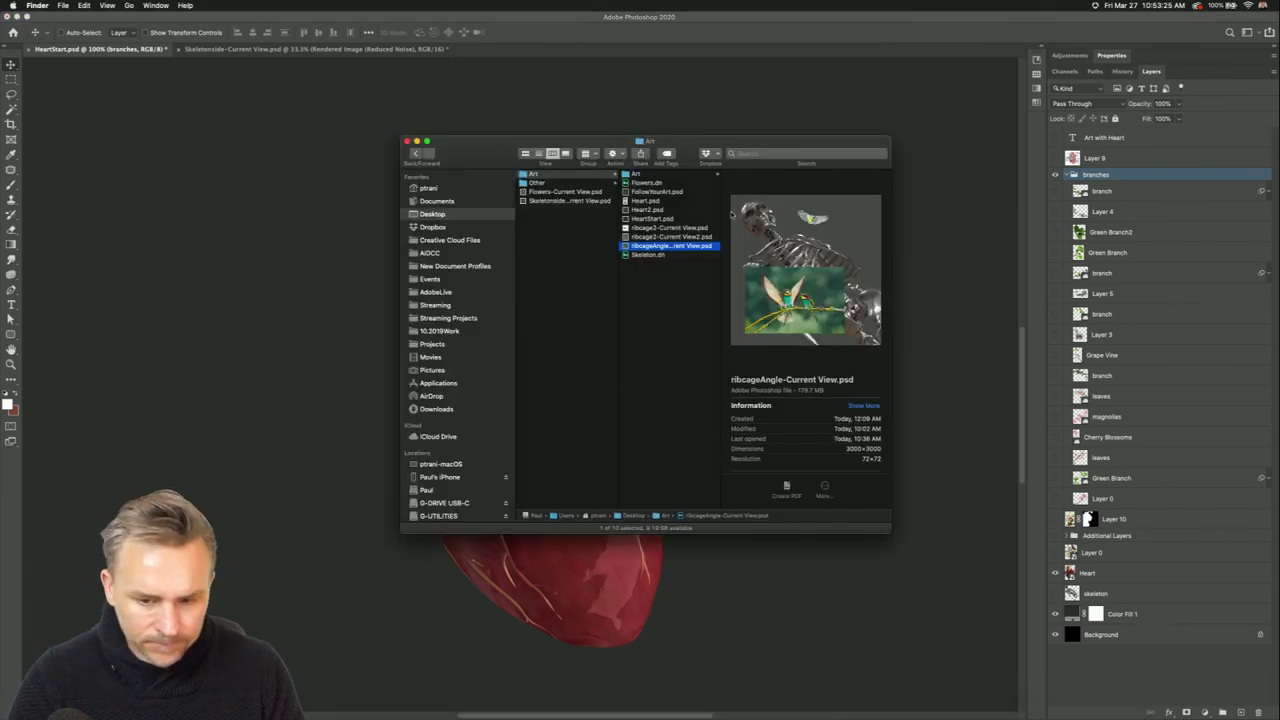
left_click(626, 237)
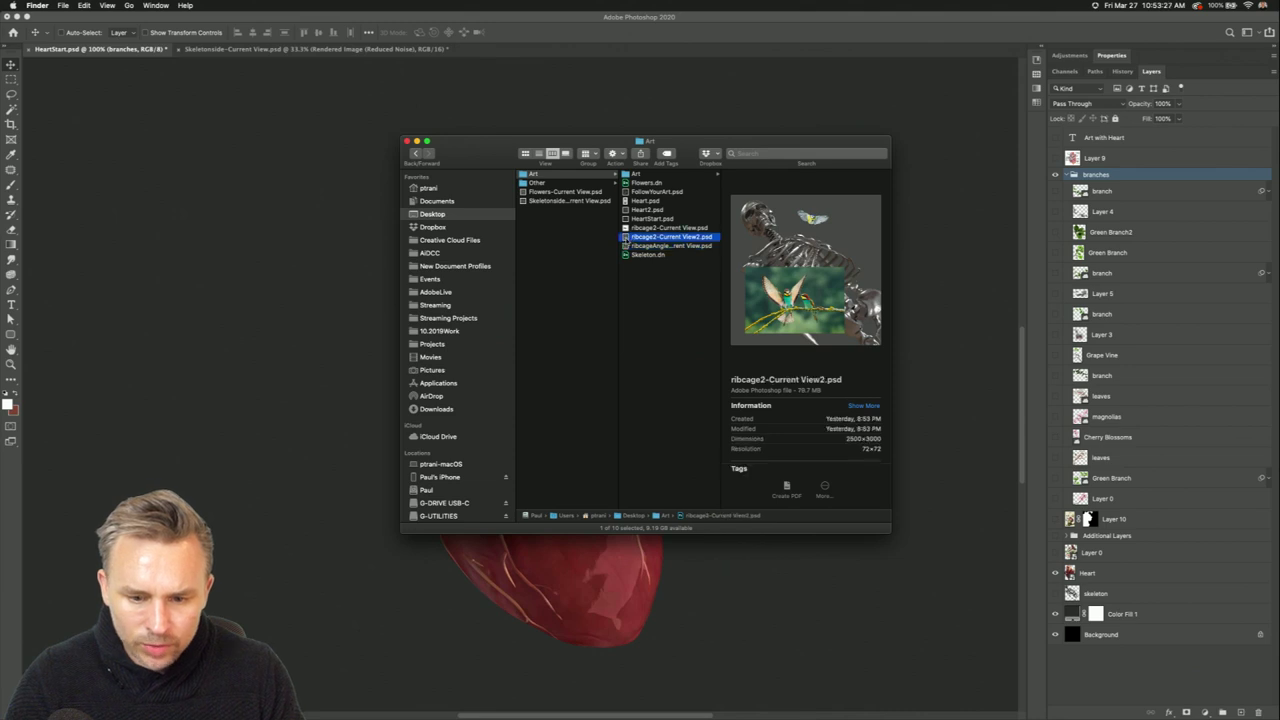
left_click_drag(626, 238, 623, 240)
left_click(626, 228)
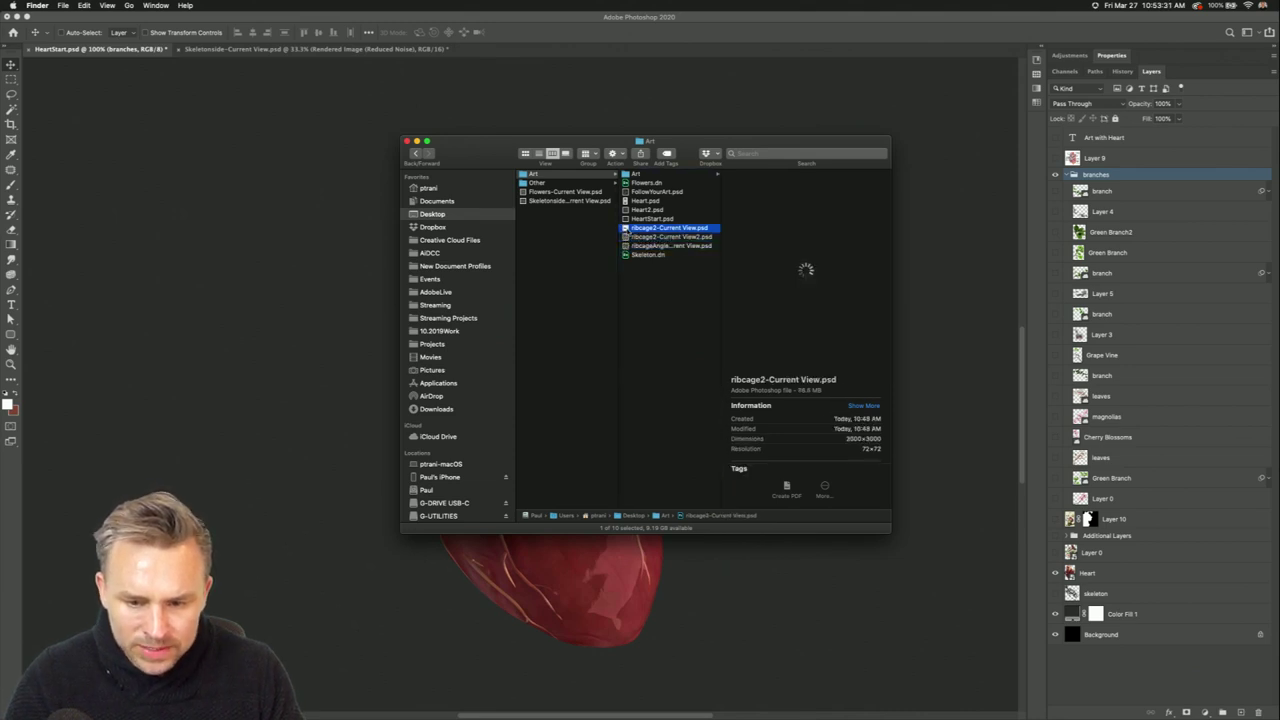
left_click(625, 237)
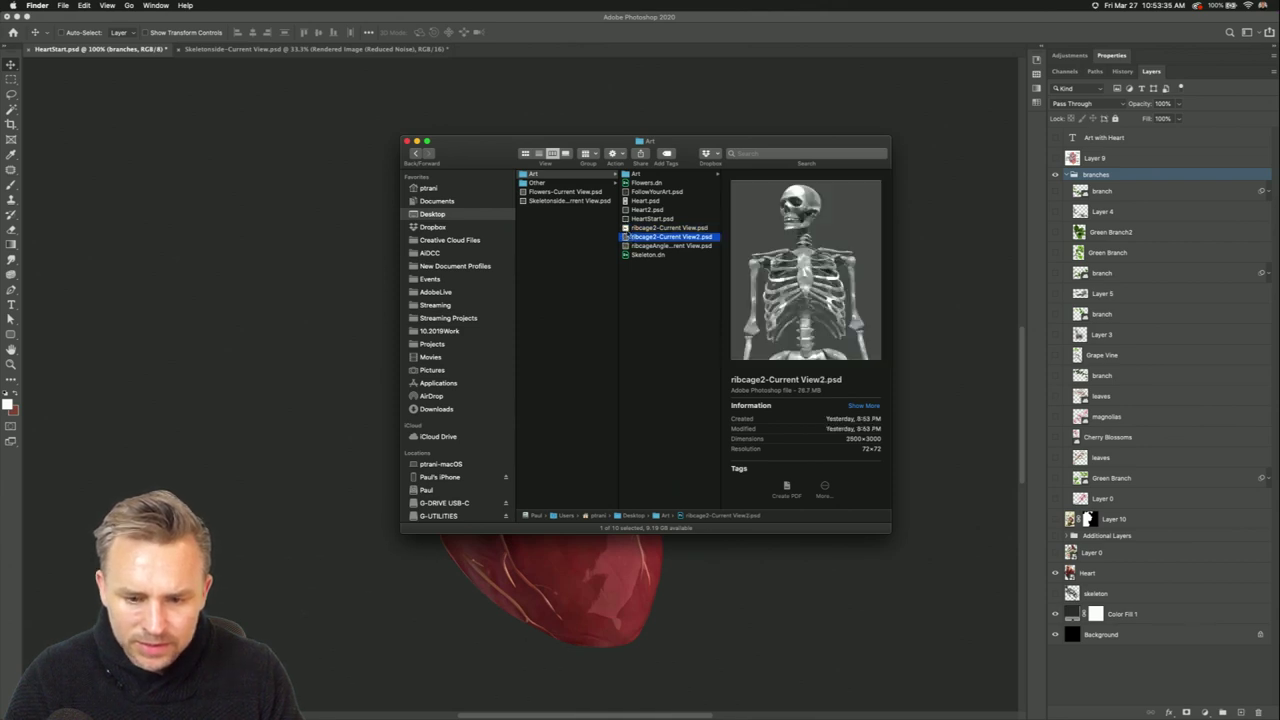
left_click(625, 210)
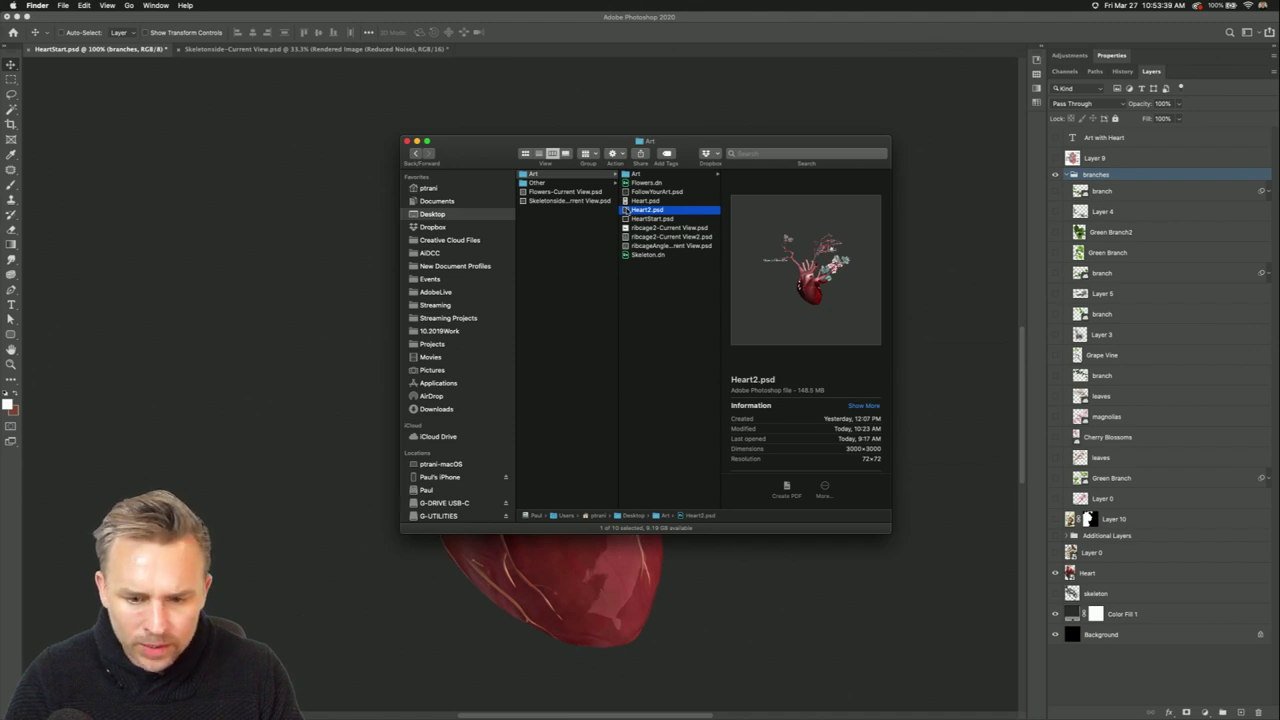
key("super+Tab")
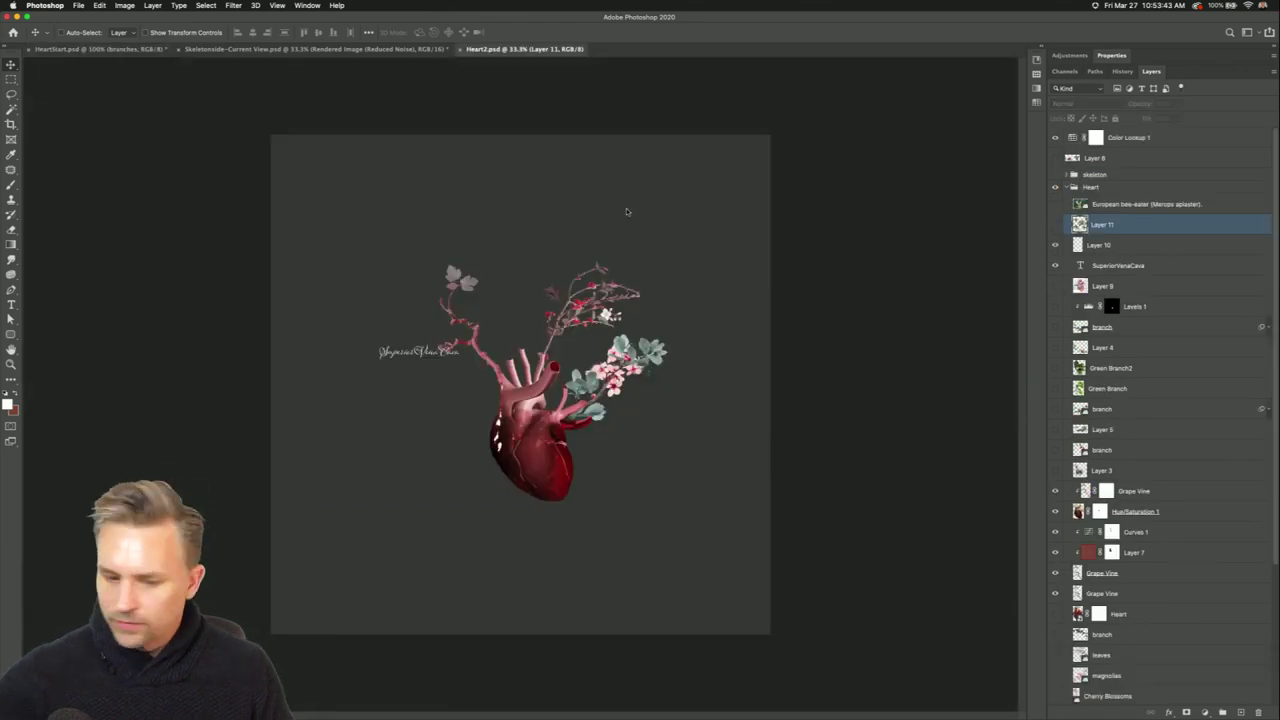
Hide and collapse Heart2's Heart group, and close Skeletonside without saving.
left_click(1055, 188)
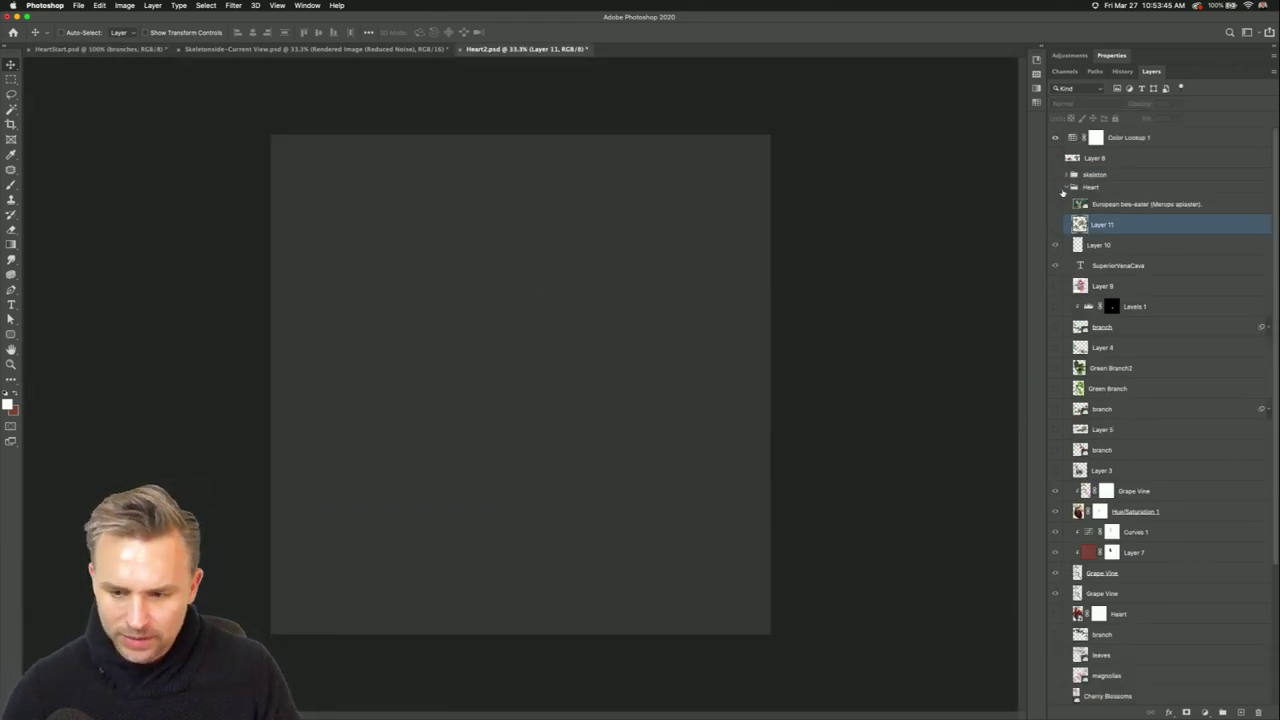
left_click(1066, 188)
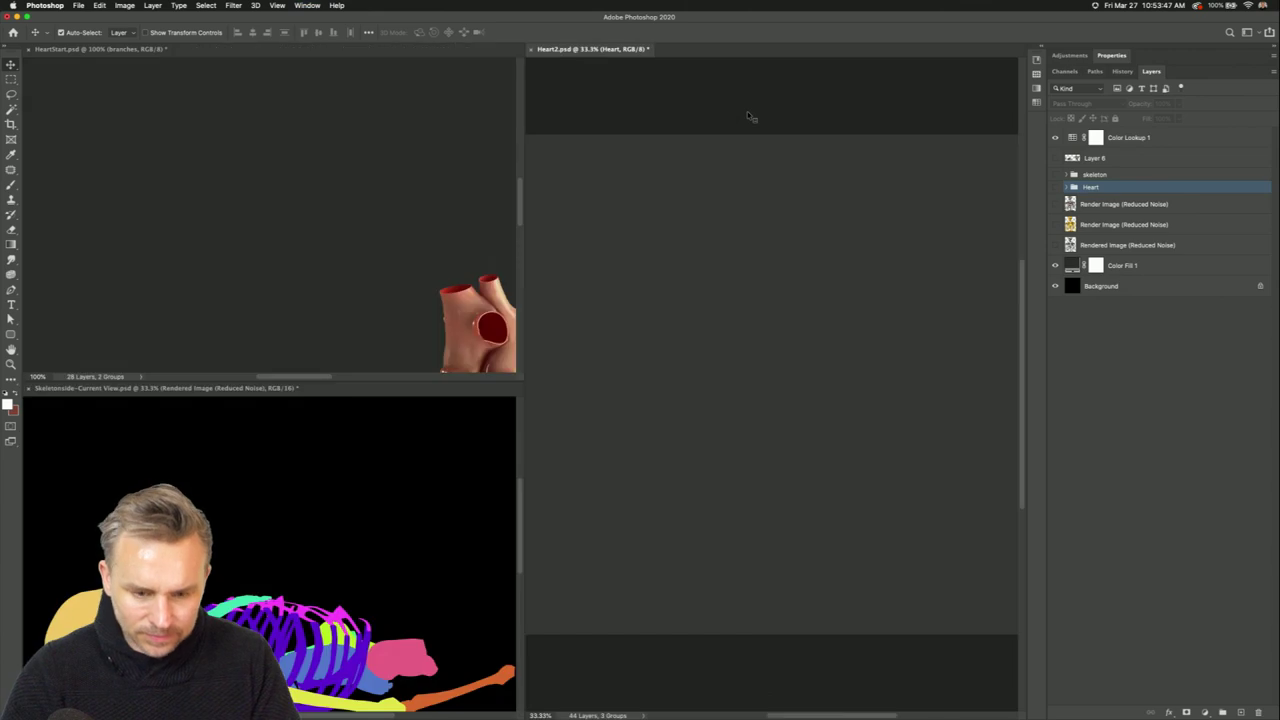
left_click(240, 435)
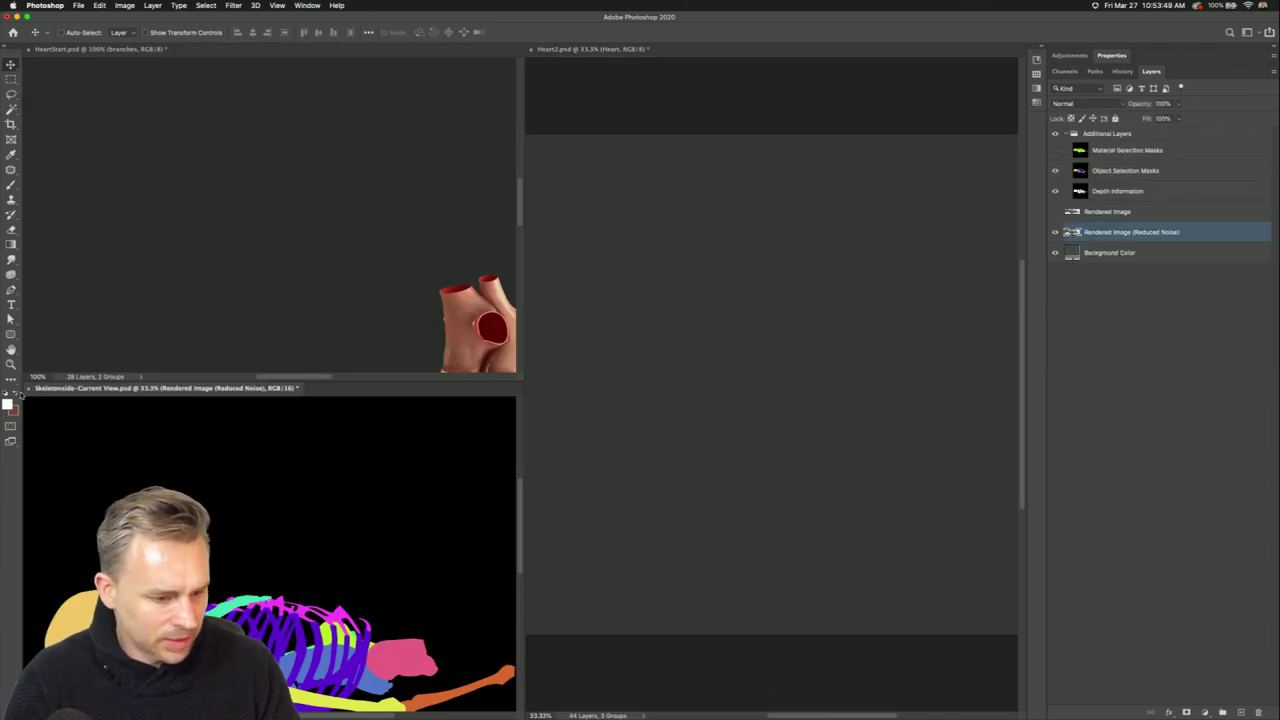
left_click(28, 388)
left_click(606, 231)
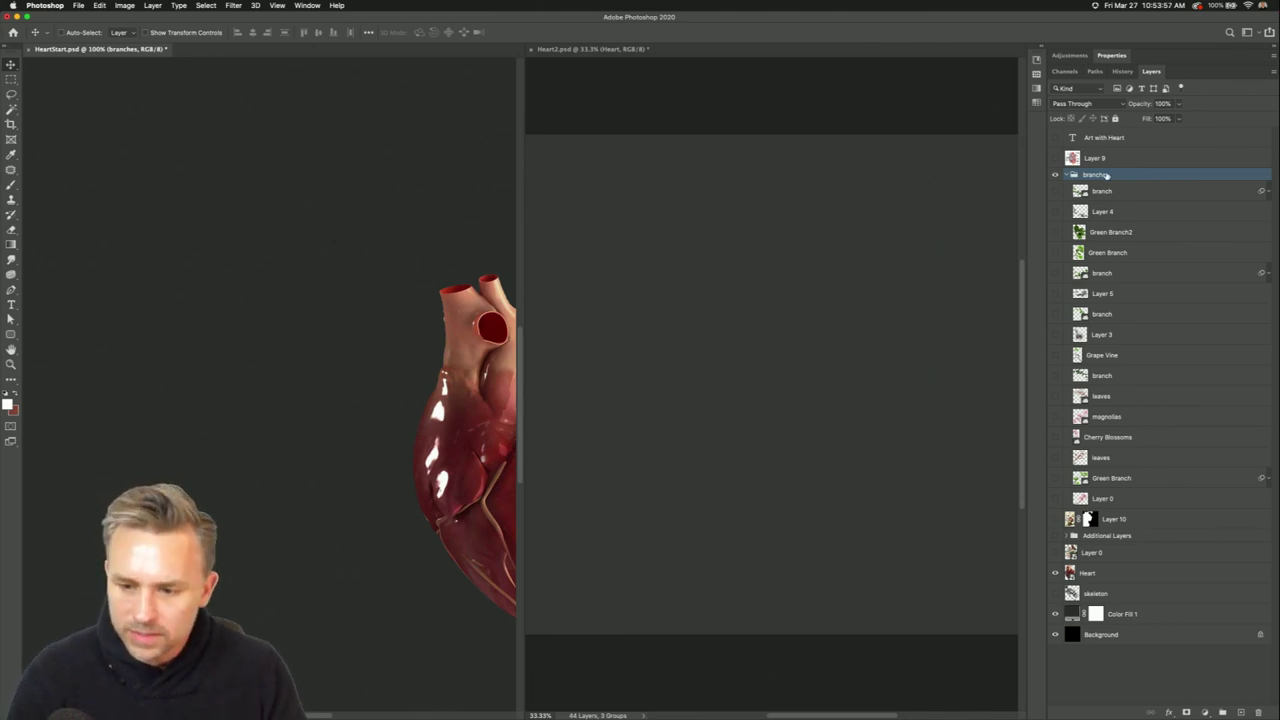
Copy Heart2's skeleton group into HeartStart, make it visible, and close Heart2 without saving.
left_click(1067, 175)
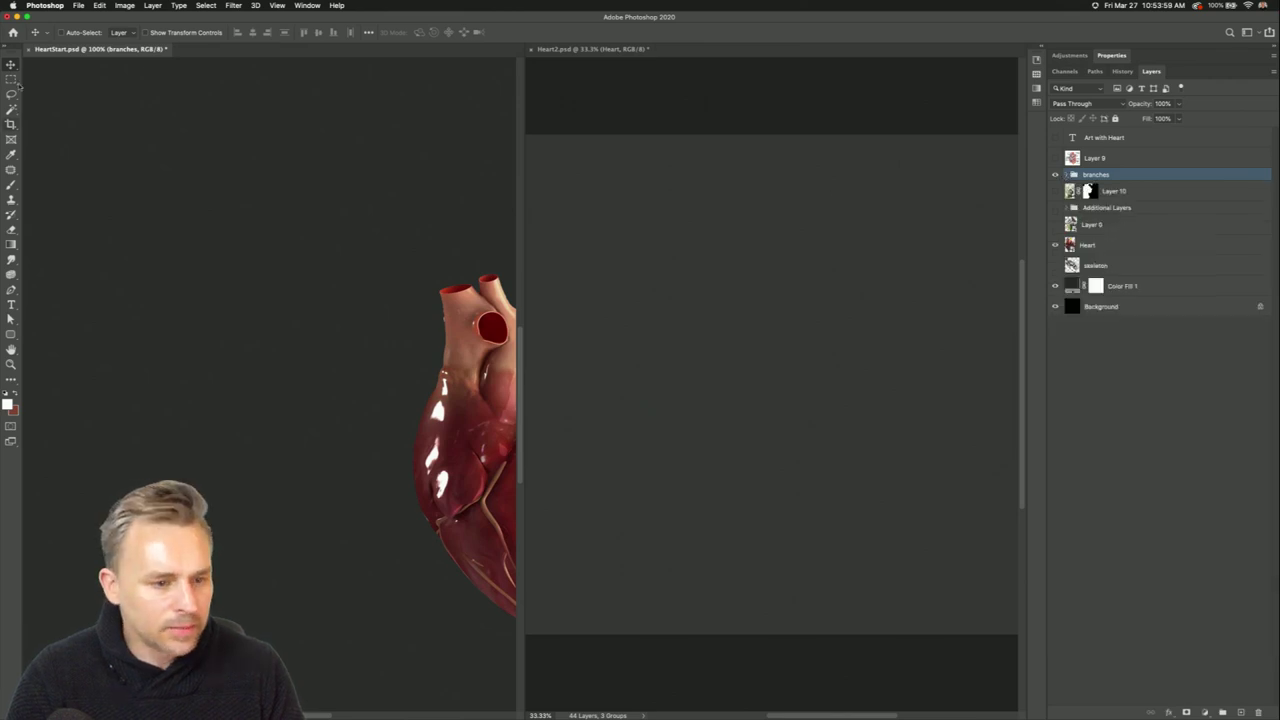
left_click(662, 163)
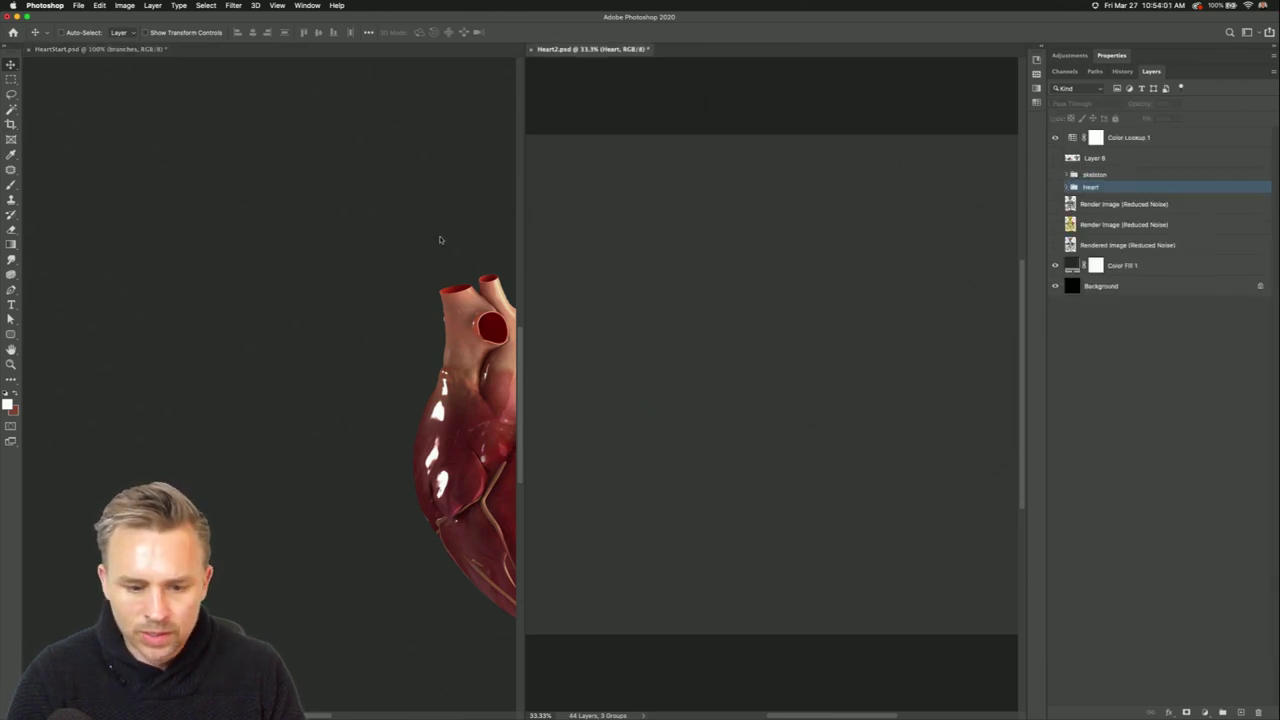
left_click_drag(284, 232, 312, 232)
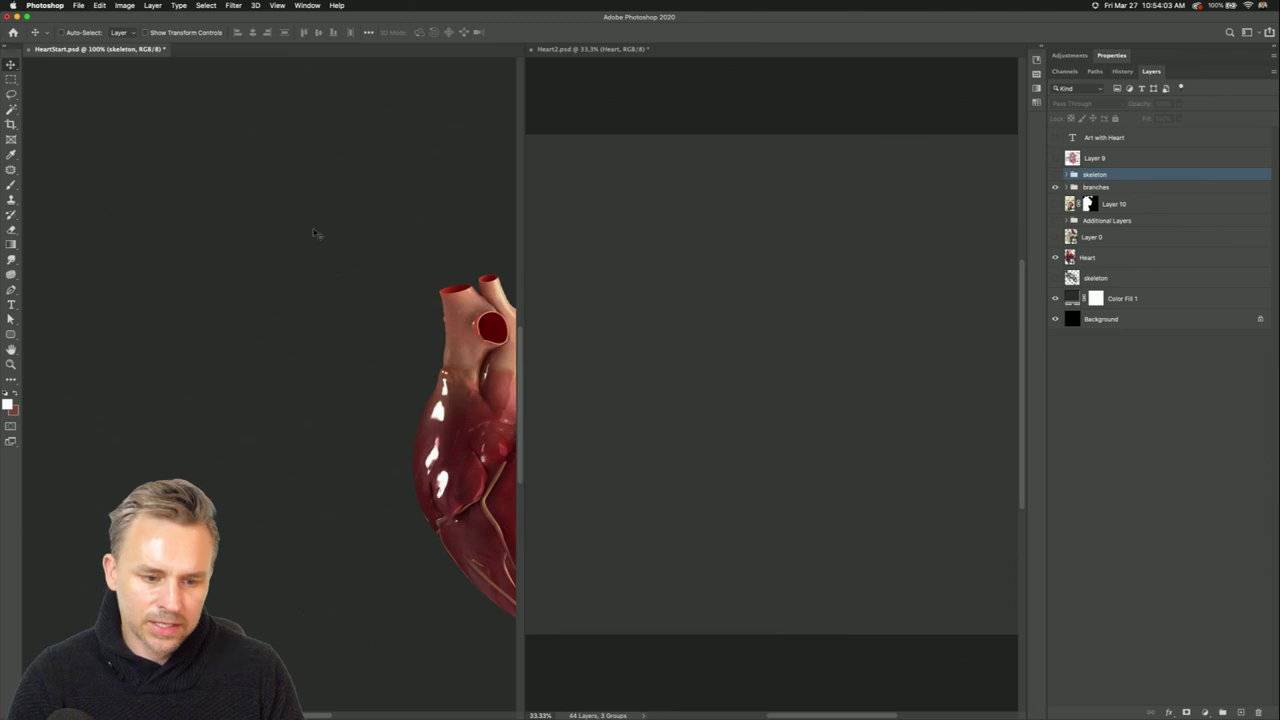
left_click(1054, 175)
left_click(578, 96)
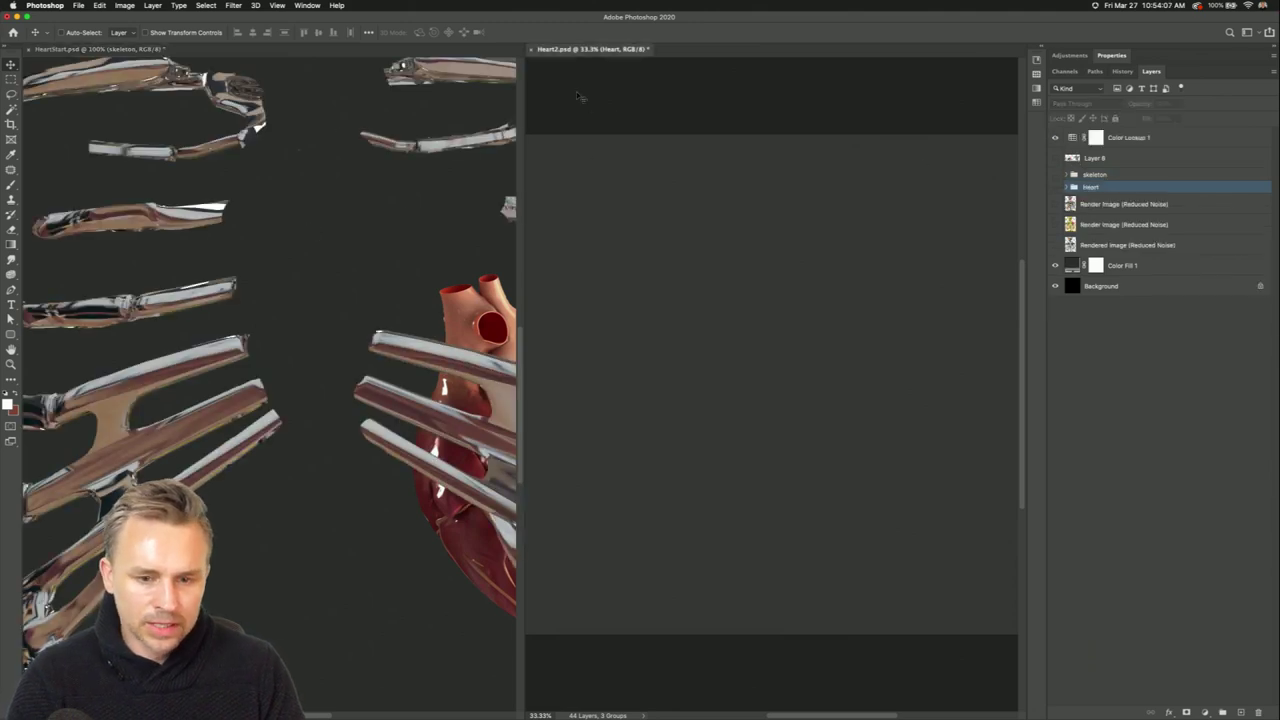
left_click(532, 50)
left_click(612, 232)
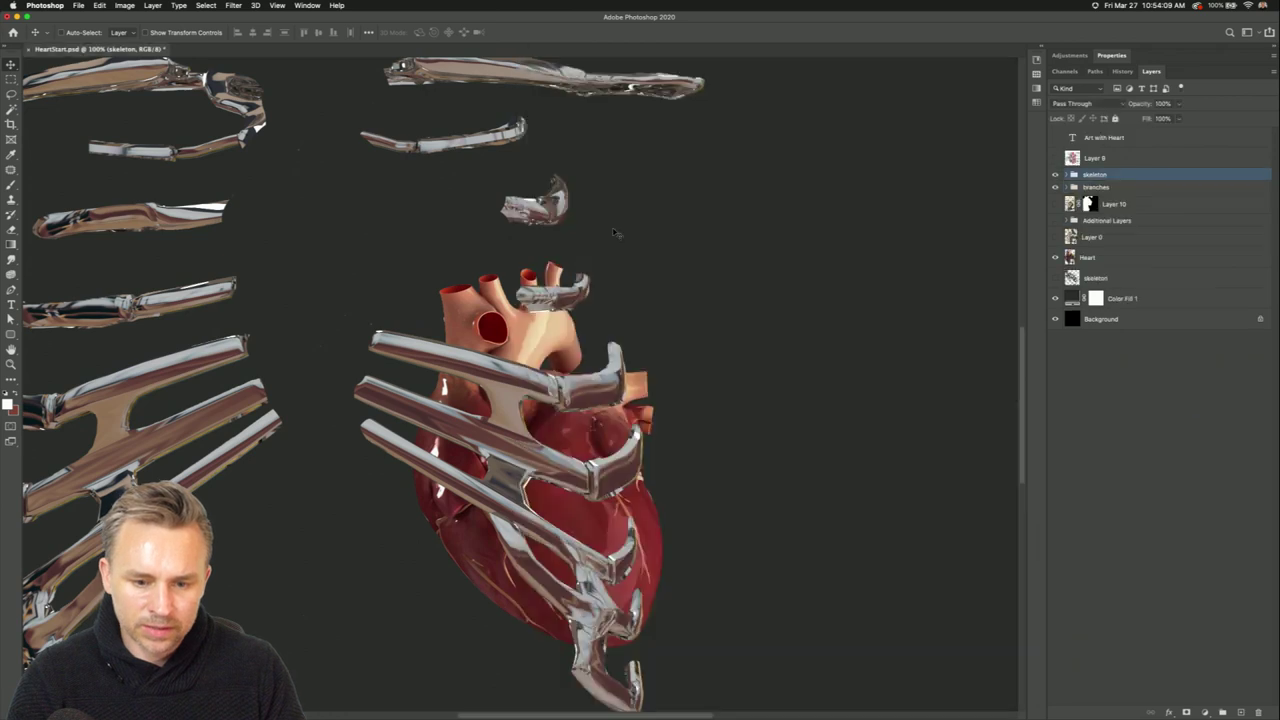
Centre the copied skeleton around the heart on the guide.
key("super+minus")
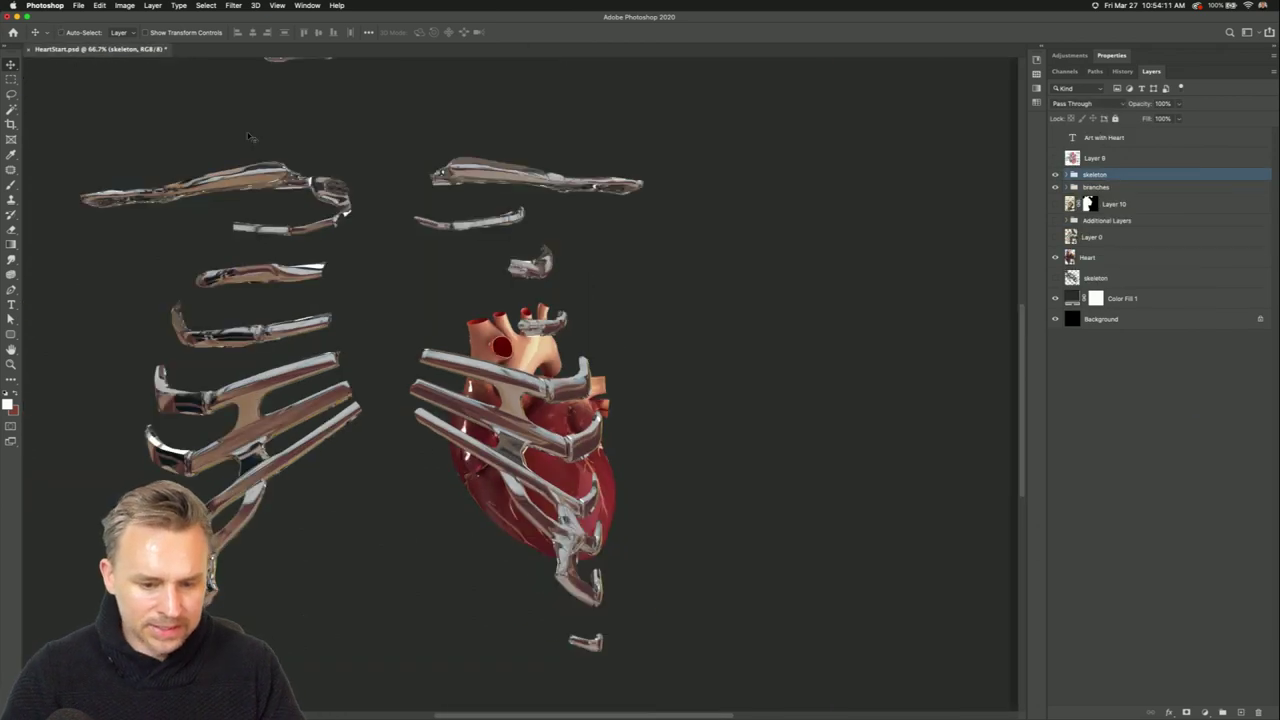
key("super+minus")
left_click_drag(283, 230, 360, 313)
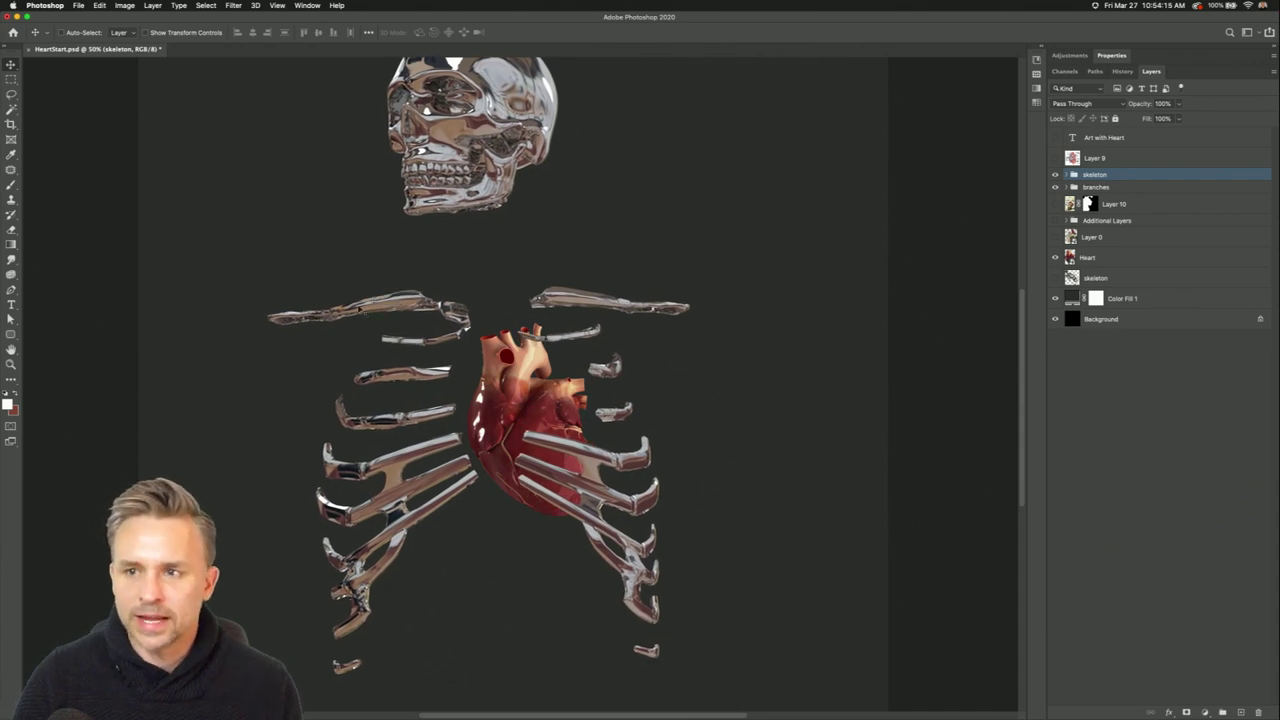
key("super+plus")
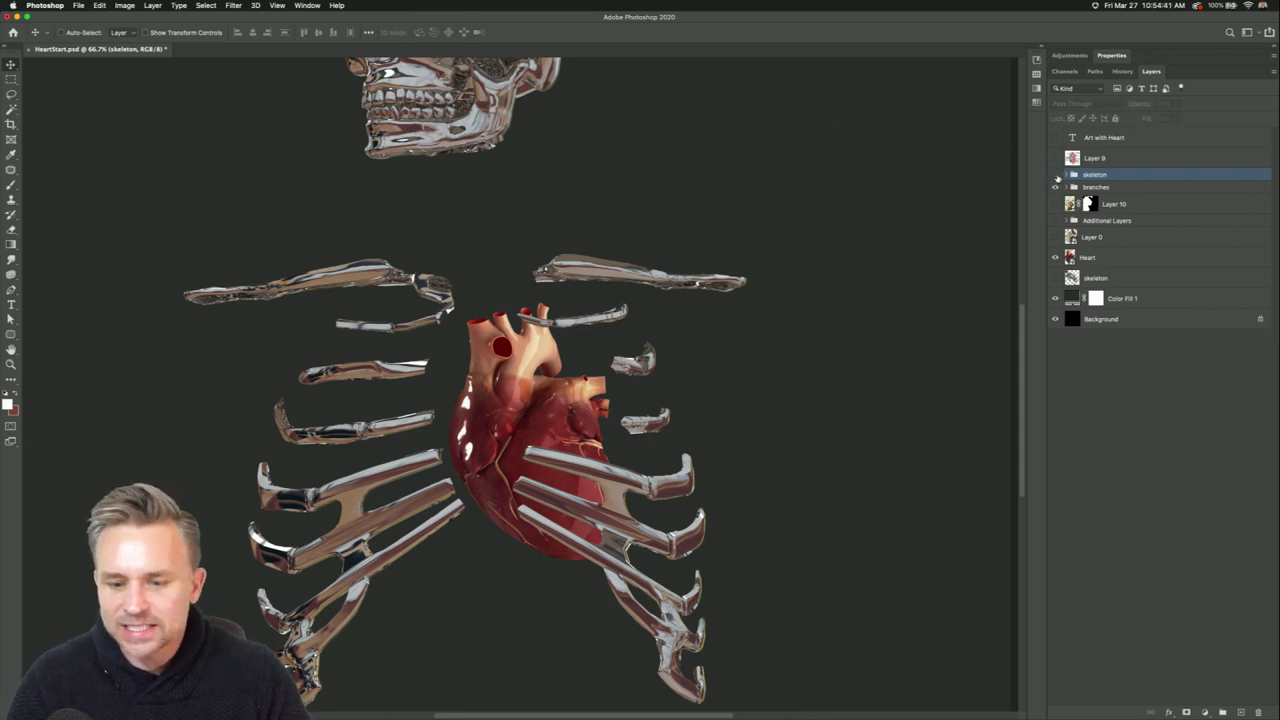
left_click(1075, 188)
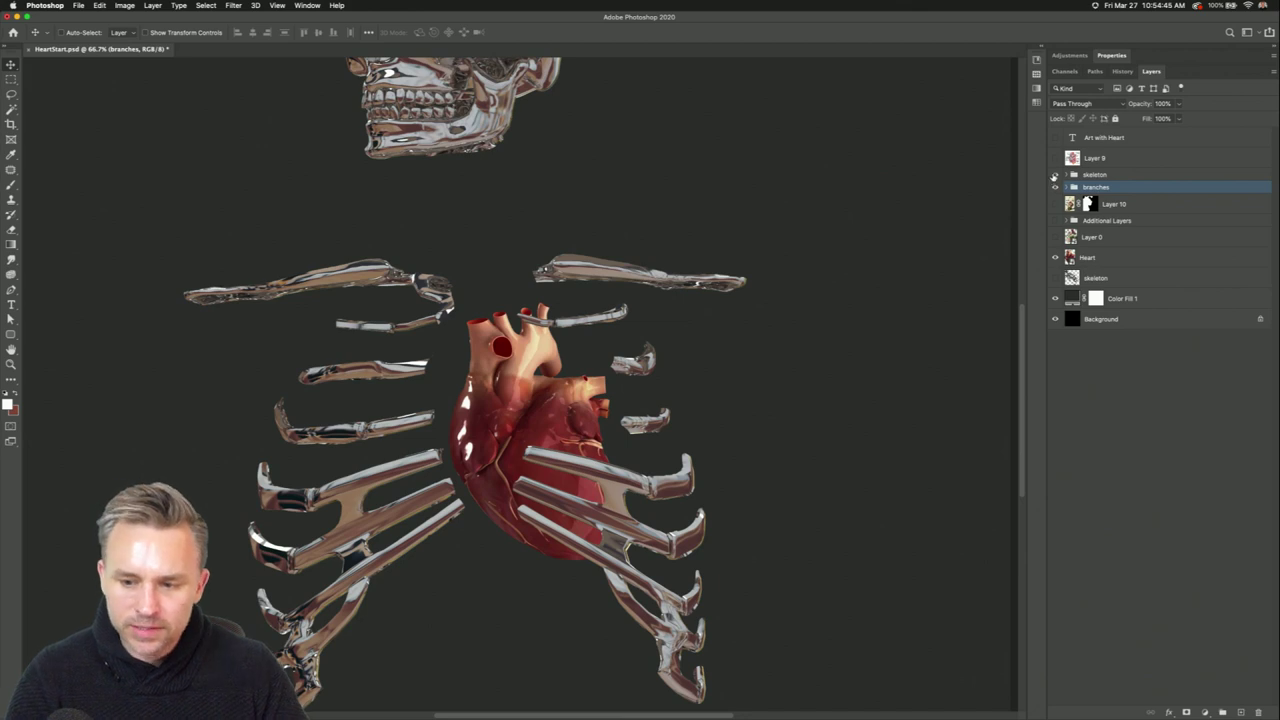
Hide the skeleton and show only the Grape Vine layer within the branches group.
left_click(1054, 175)
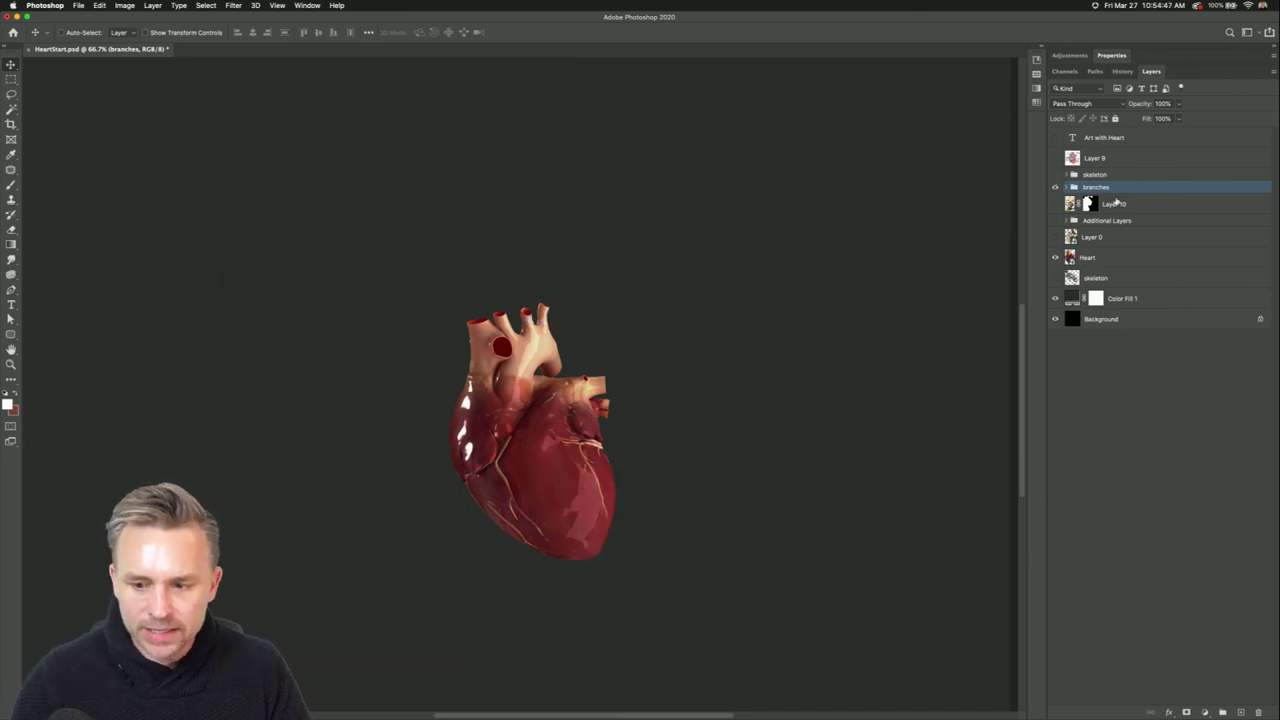
left_click(1065, 188)
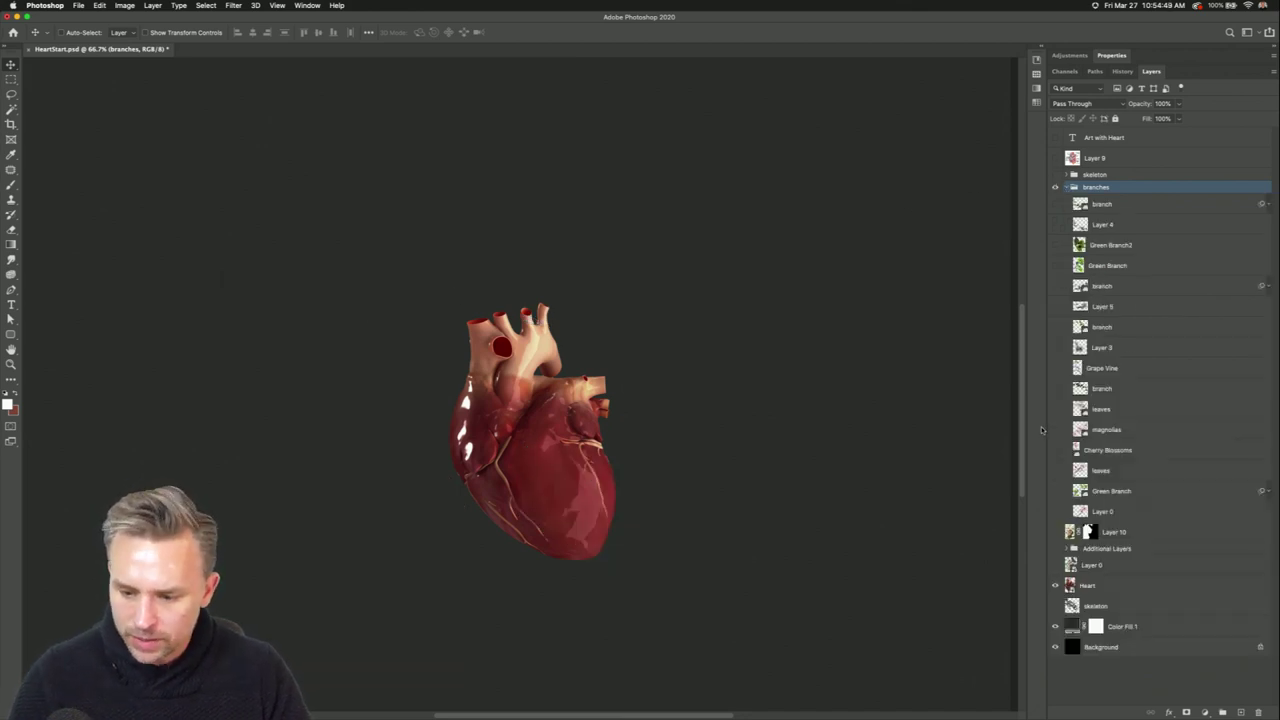
left_click(1101, 392)
left_click_drag(1057, 375, 1057, 491)
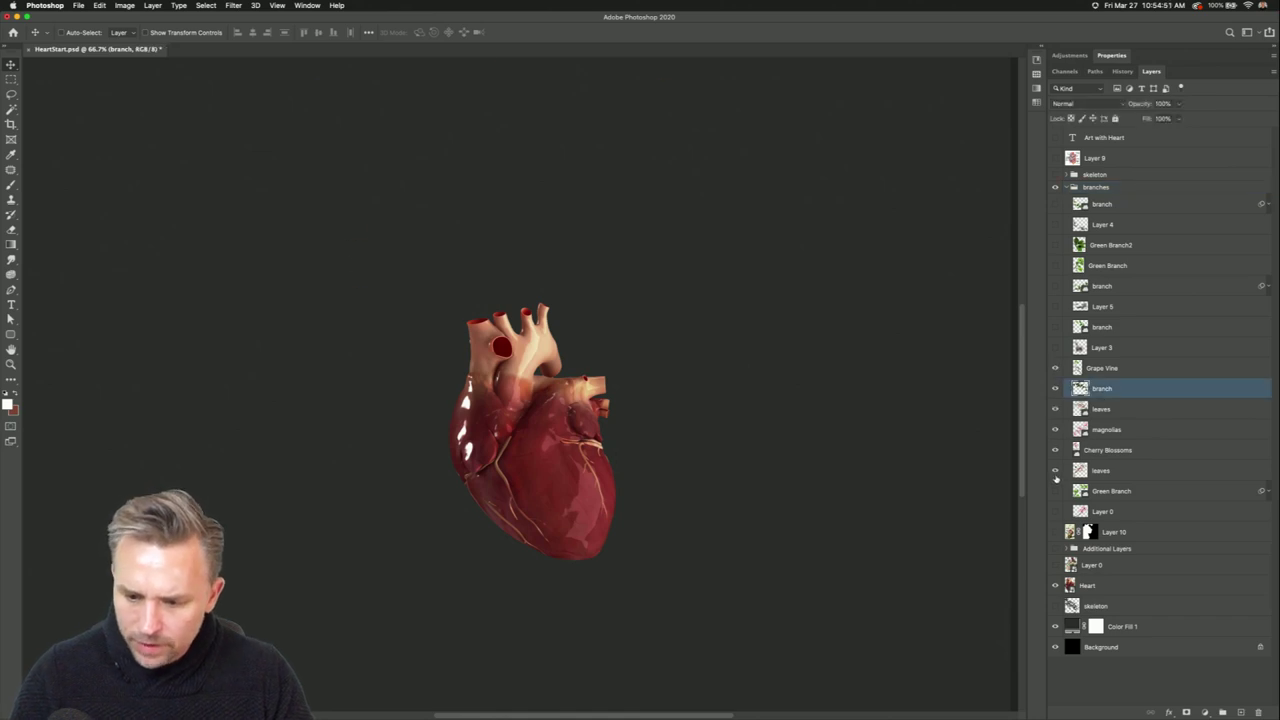
left_click_drag(1051, 377, 1056, 467)
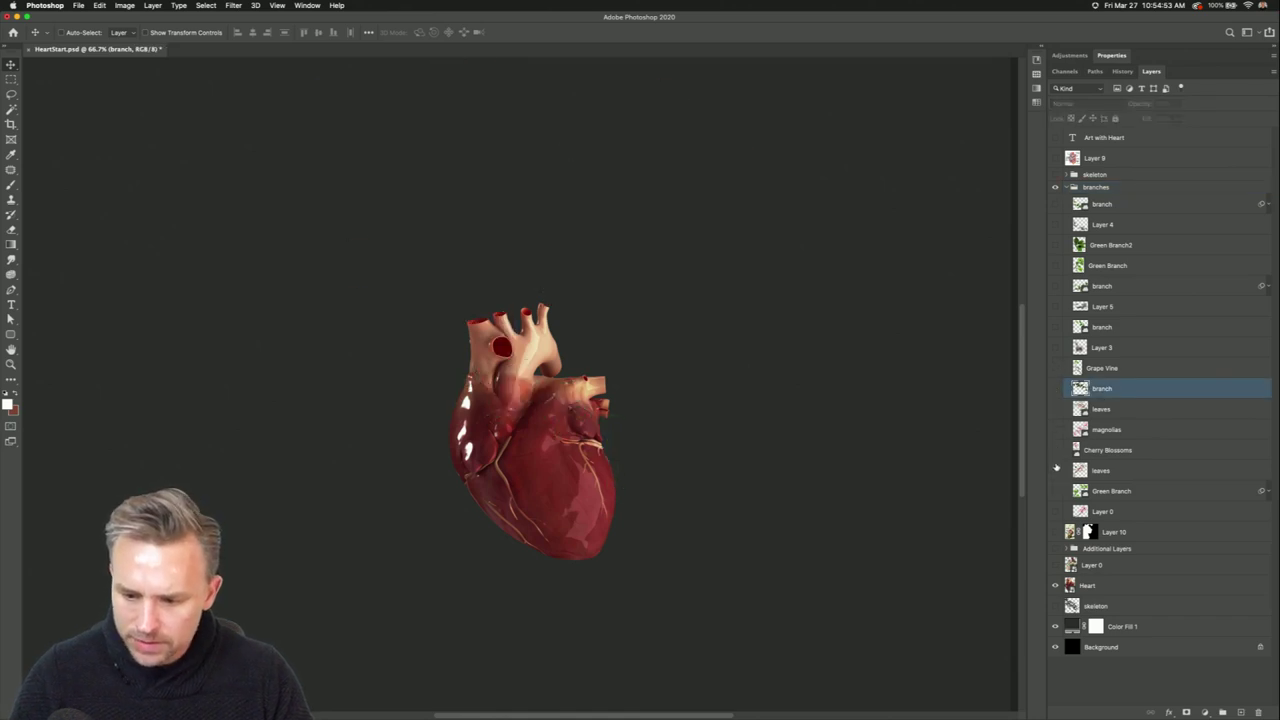
left_click(1054, 368)
Move the grape vine onto the top of the heart.
left_click_drag(410, 204, 338, 255)
key("super+plus")
key("super+plus")
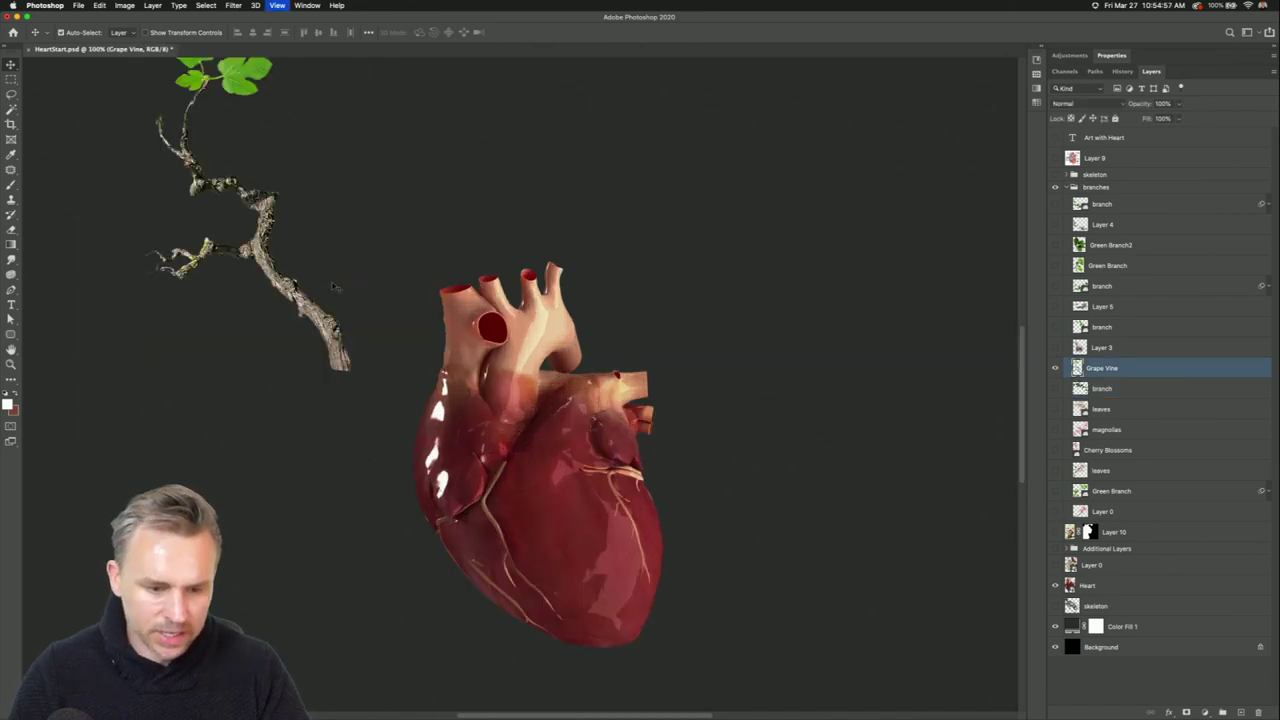
left_click_drag(231, 276, 458, 345)
key("super+minus")
key("super+minus")
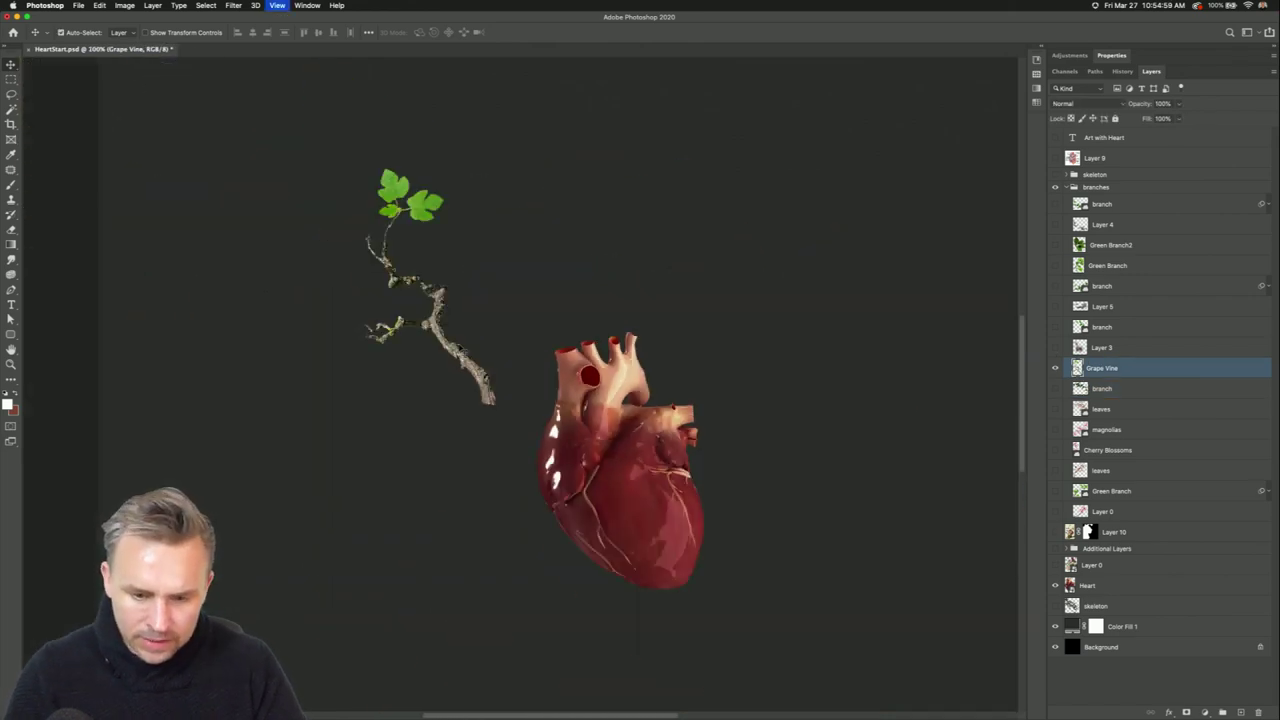
key("super+plus")
left_click_drag(459, 348, 545, 262)
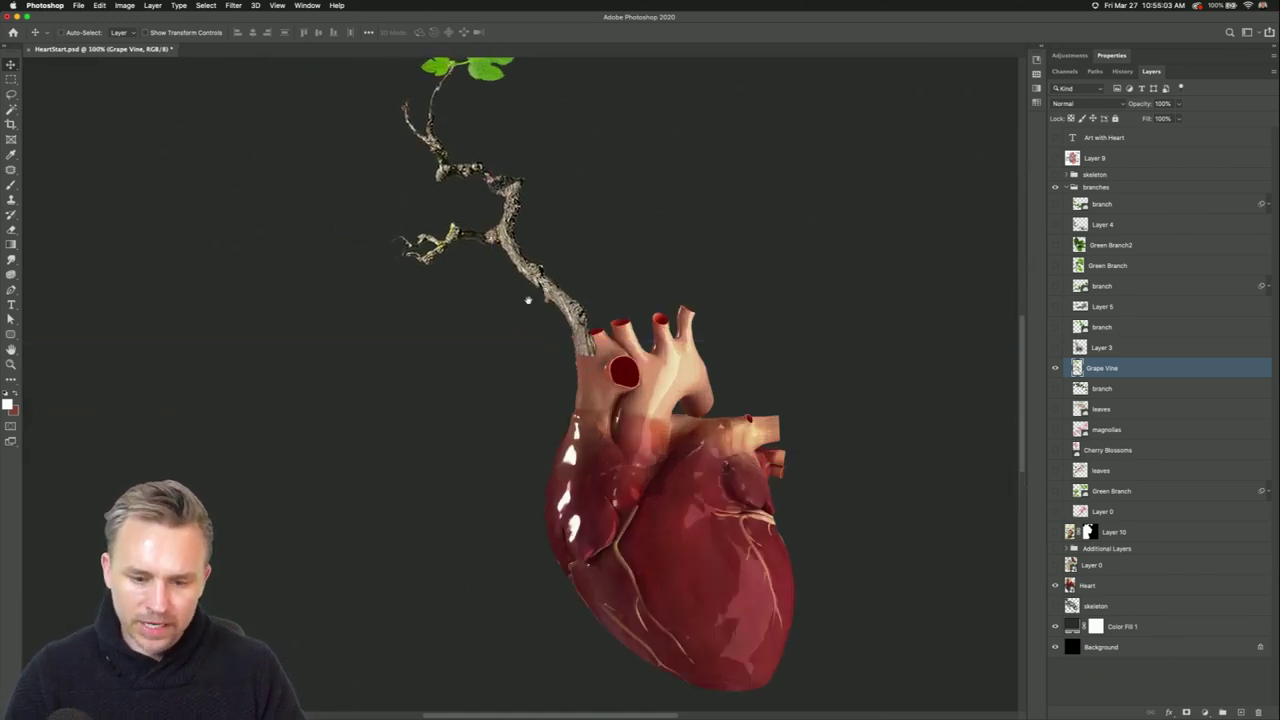
scroll(530, 300, "up", 5)
left_click_drag(530, 358, 550, 335)
Rotate the vine slightly counter-clockwise and nudge it into the heart's opening.
key("super+t")
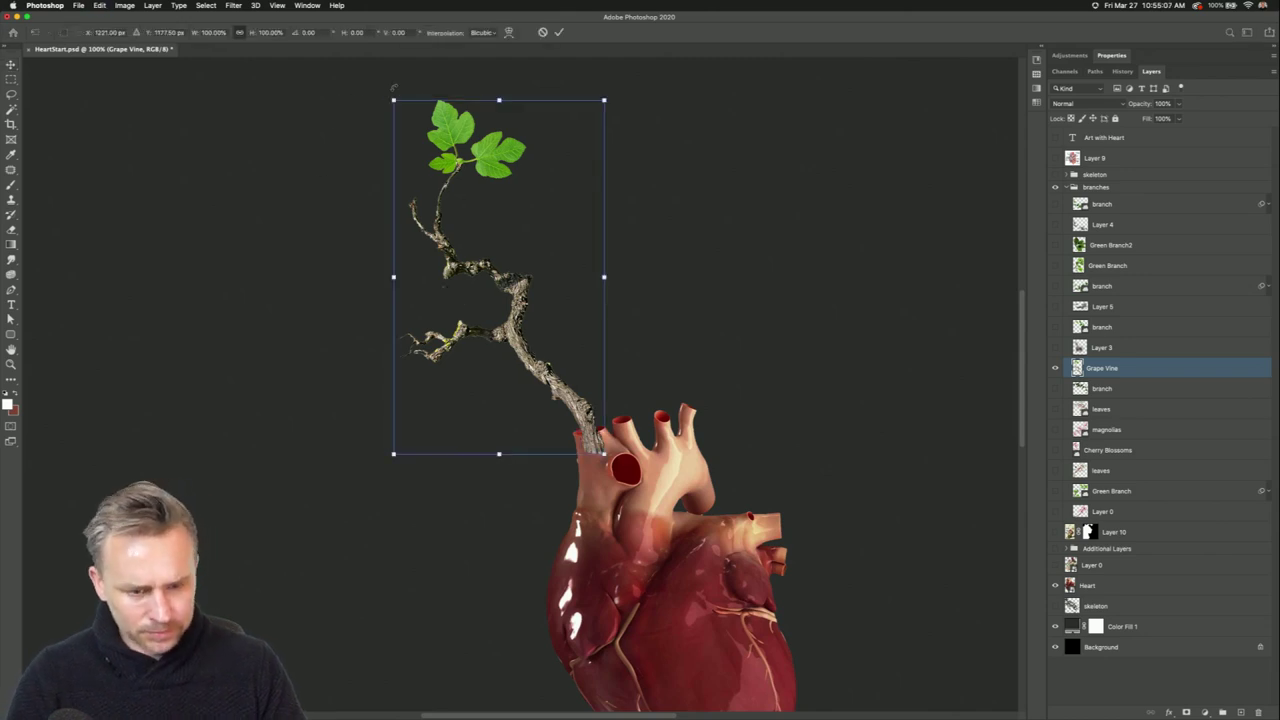
left_click_drag(394, 88, 386, 84)
key("Return")
mouse_move(528, 318)
left_mouse_down()
mouse_move(512, 305)
mouse_move(529, 323)
mouse_move(517, 315)
left_mouse_up()
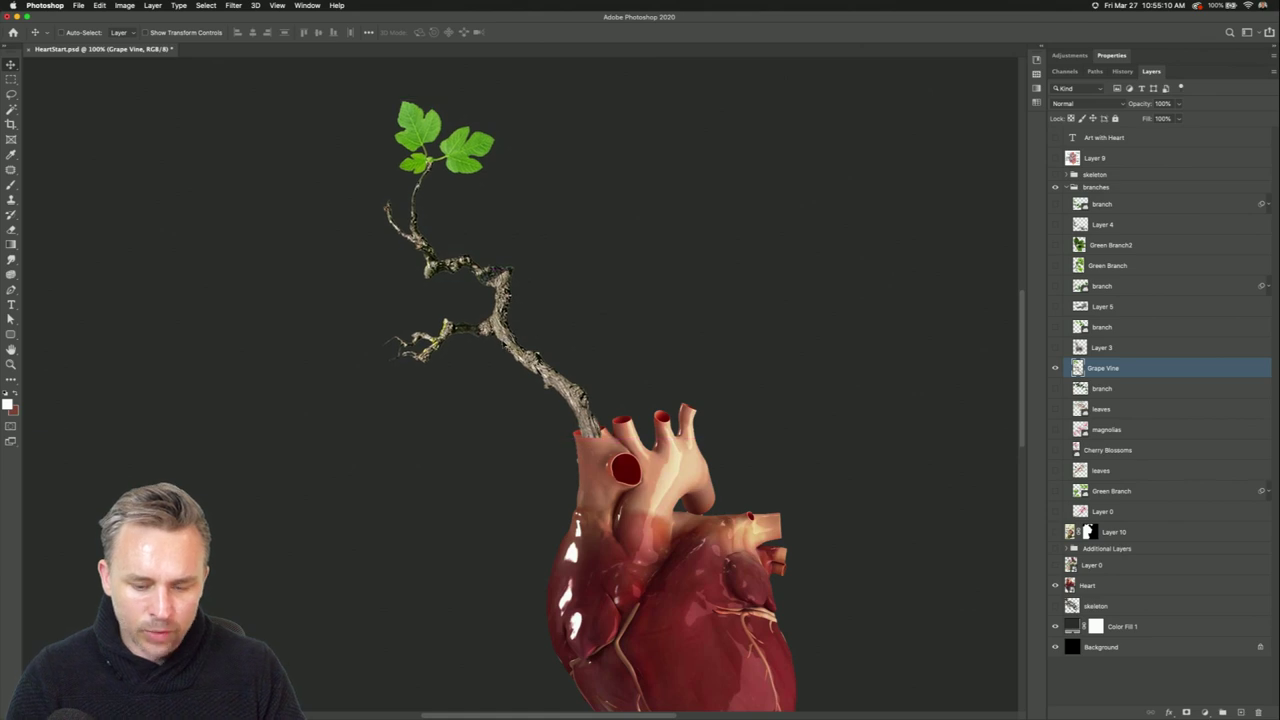
left_click(1054, 174)
left_click(1054, 174)
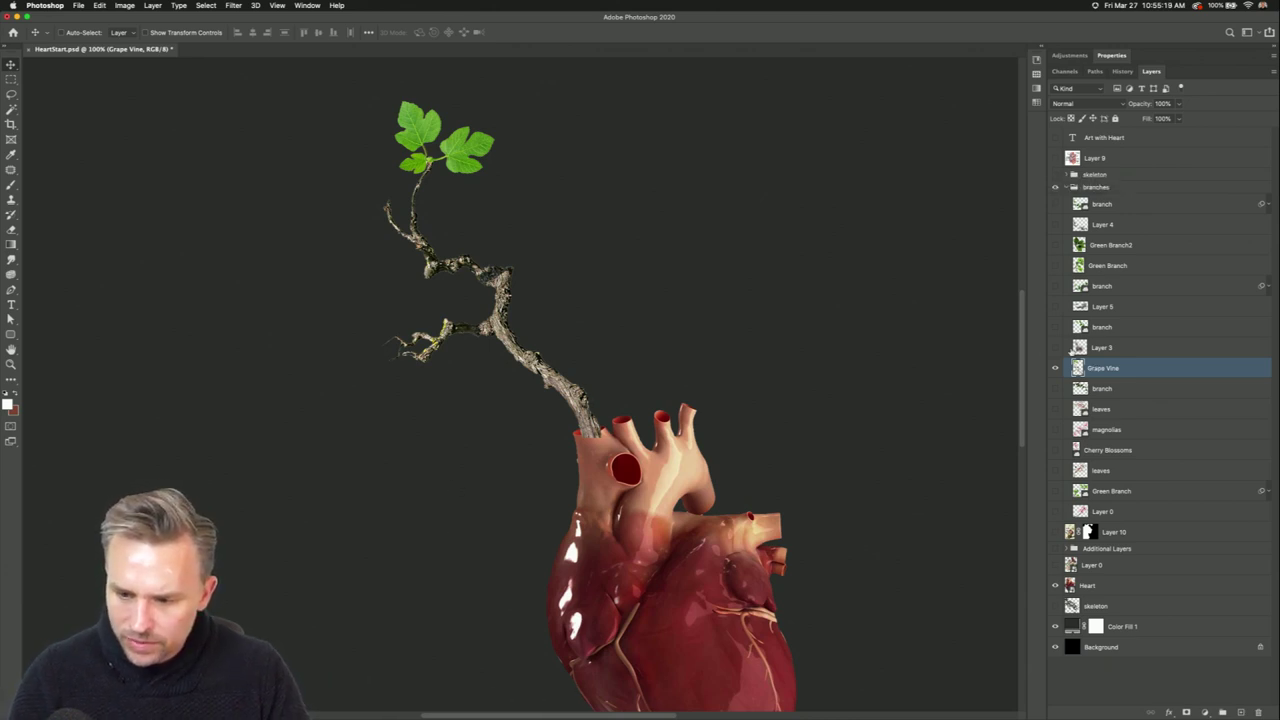
Duplicate the Heart layer, move the copy above the branches group, and rasterize it.
left_click(1092, 586)
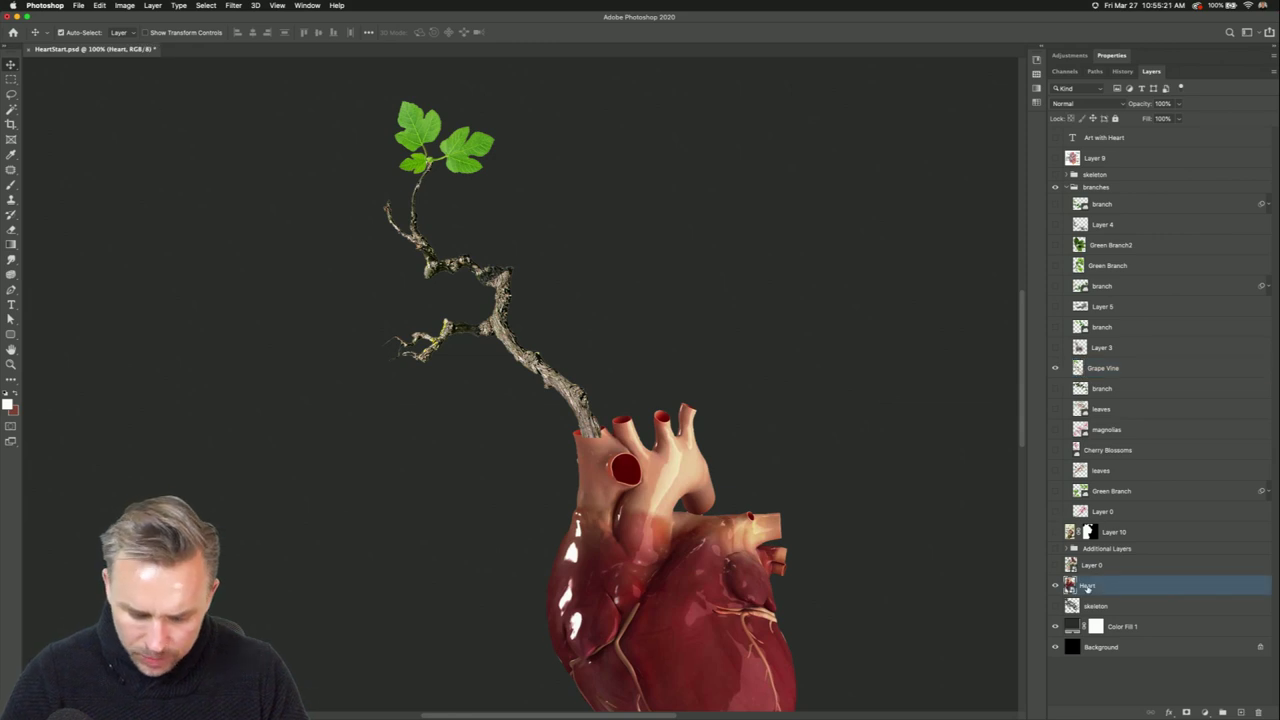
key("ctrl+j")
left_click_drag(1088, 588, 1101, 196)
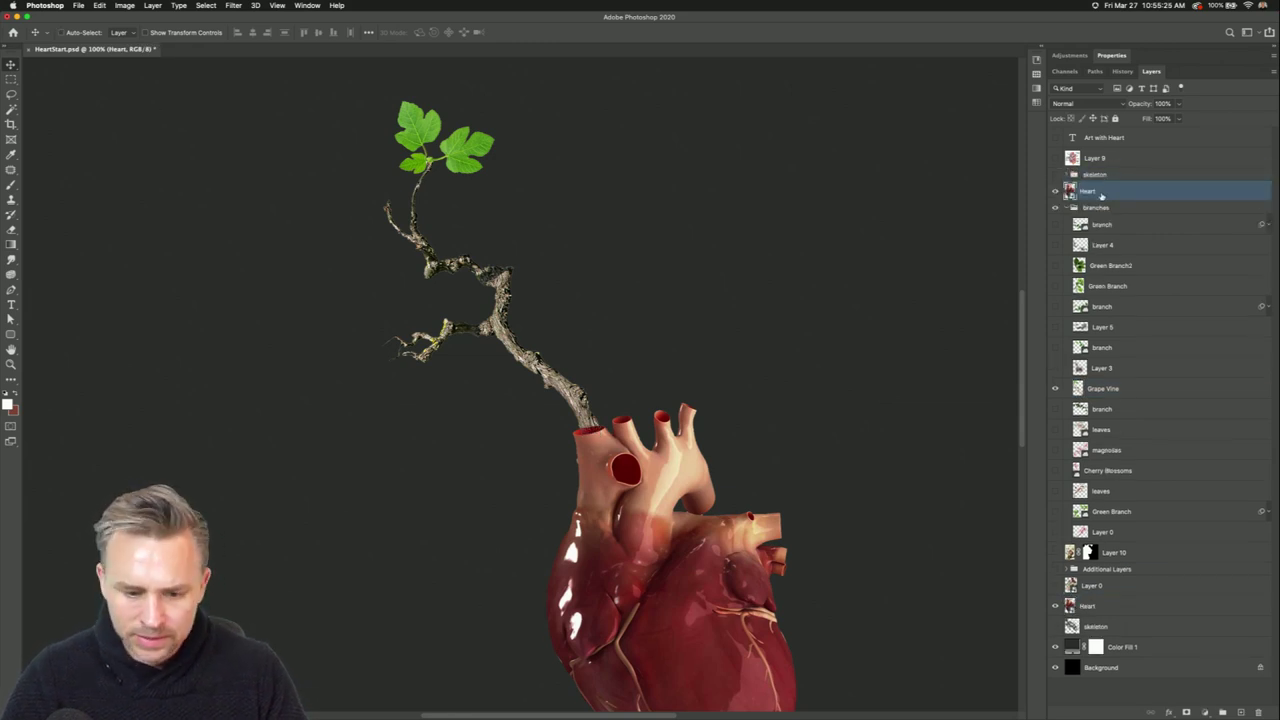
right_click(1101, 196)
left_click(1135, 371)
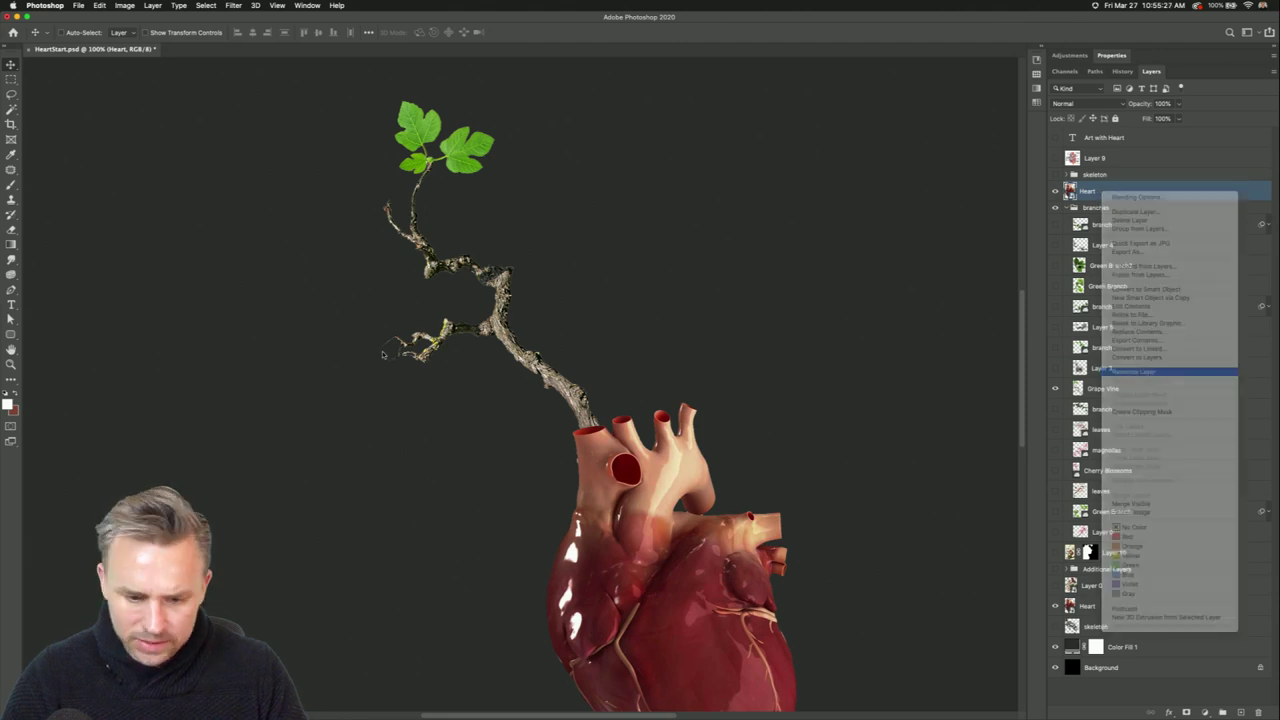
Zoom in on where the vine's base meets the top of the heart.
key("ctrl+plus")
key("ctrl+plus")
left_click_drag(683, 343, 575, 284)
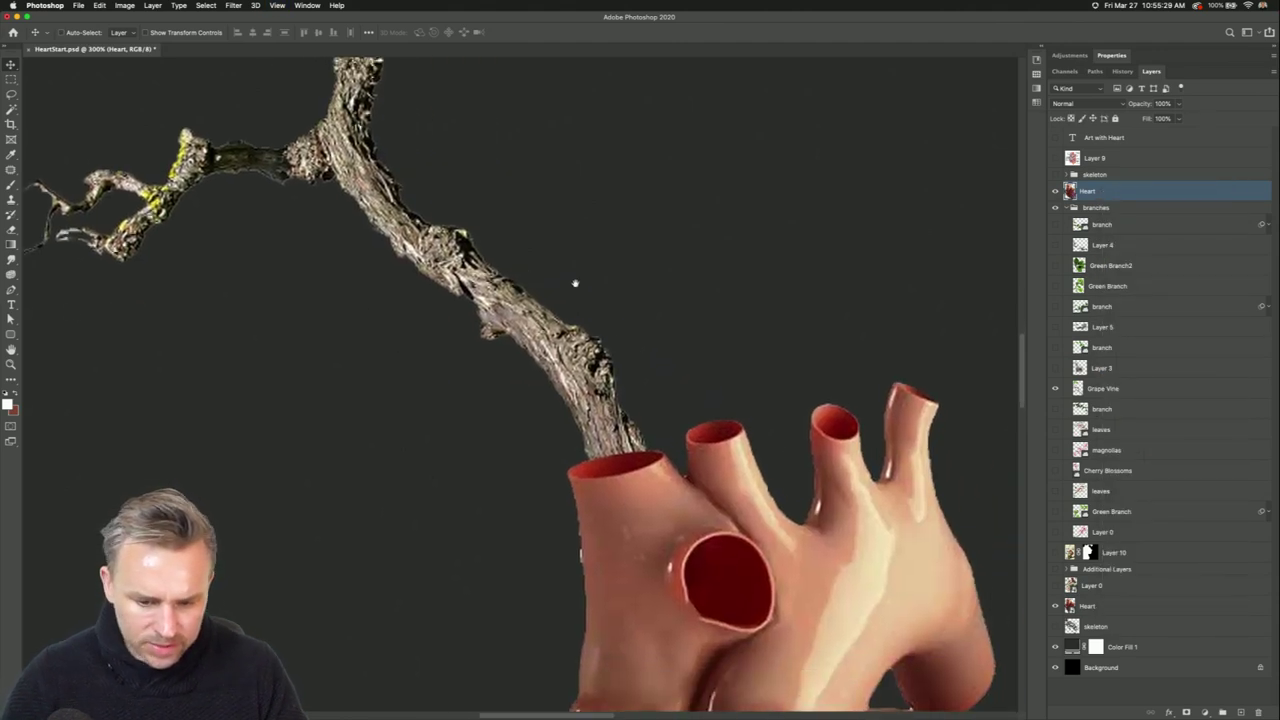
key("l")
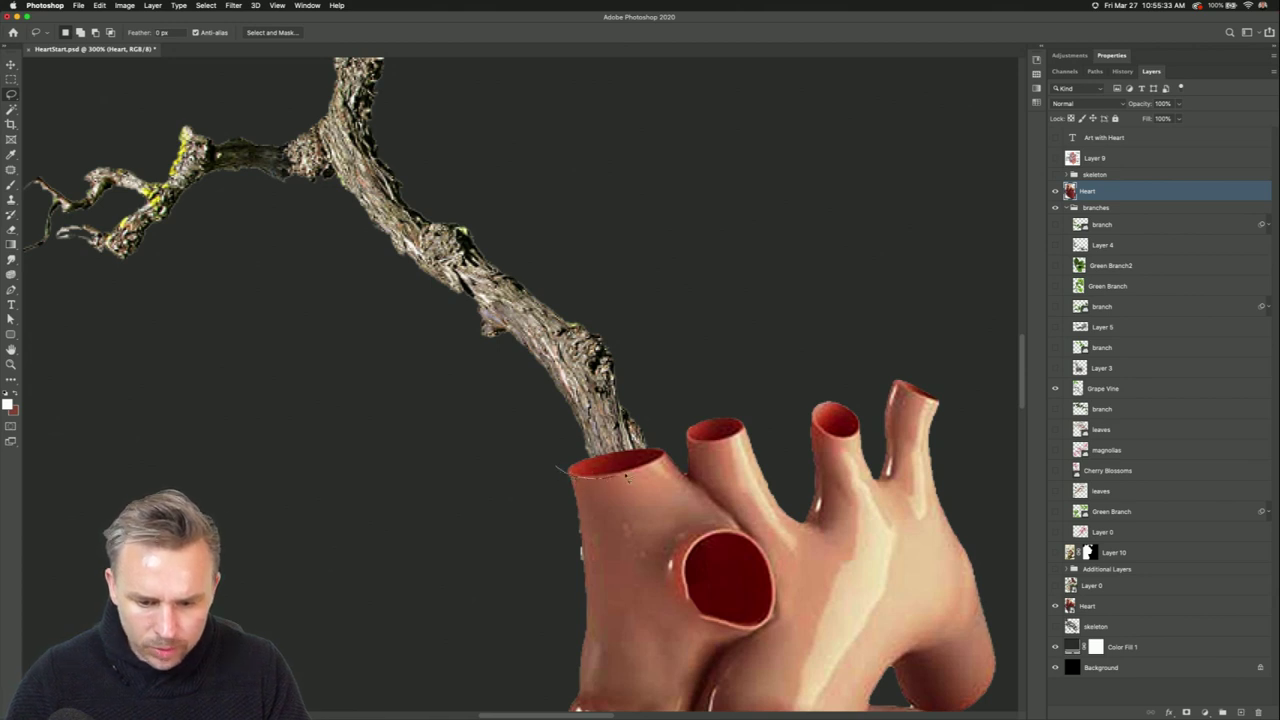
left_click_drag(557, 466, 543, 448)
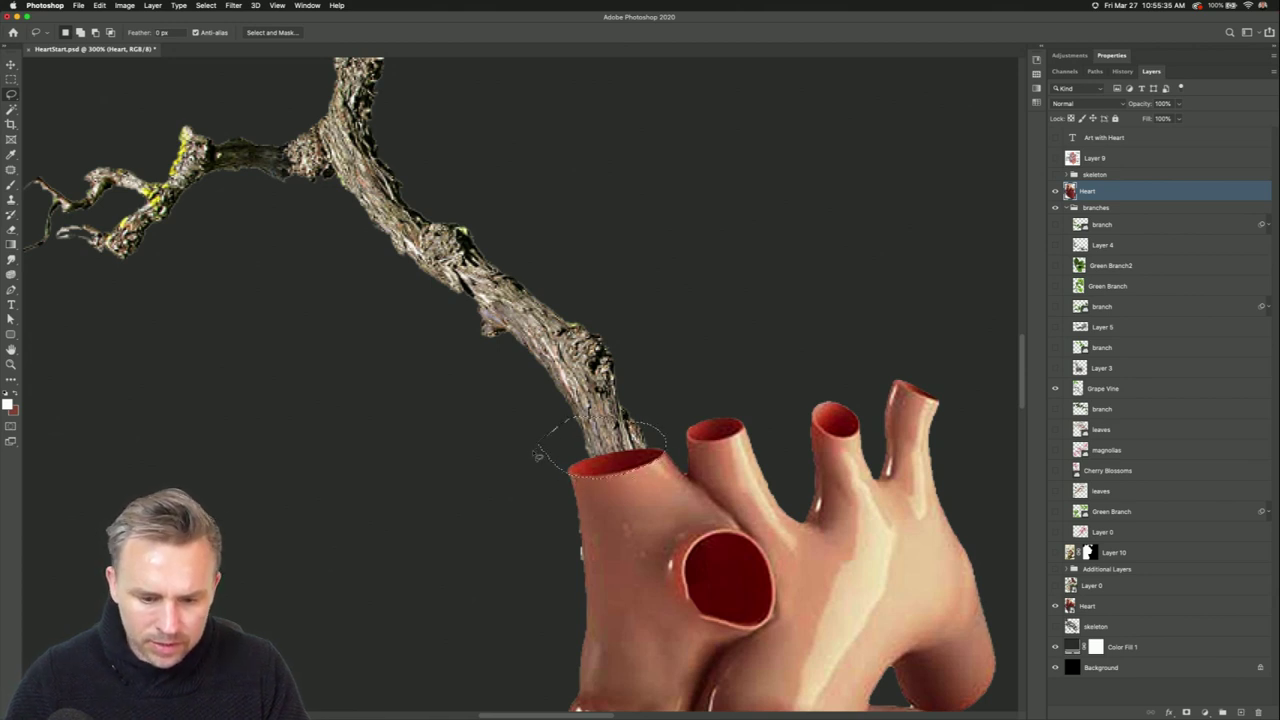
key("Delete")
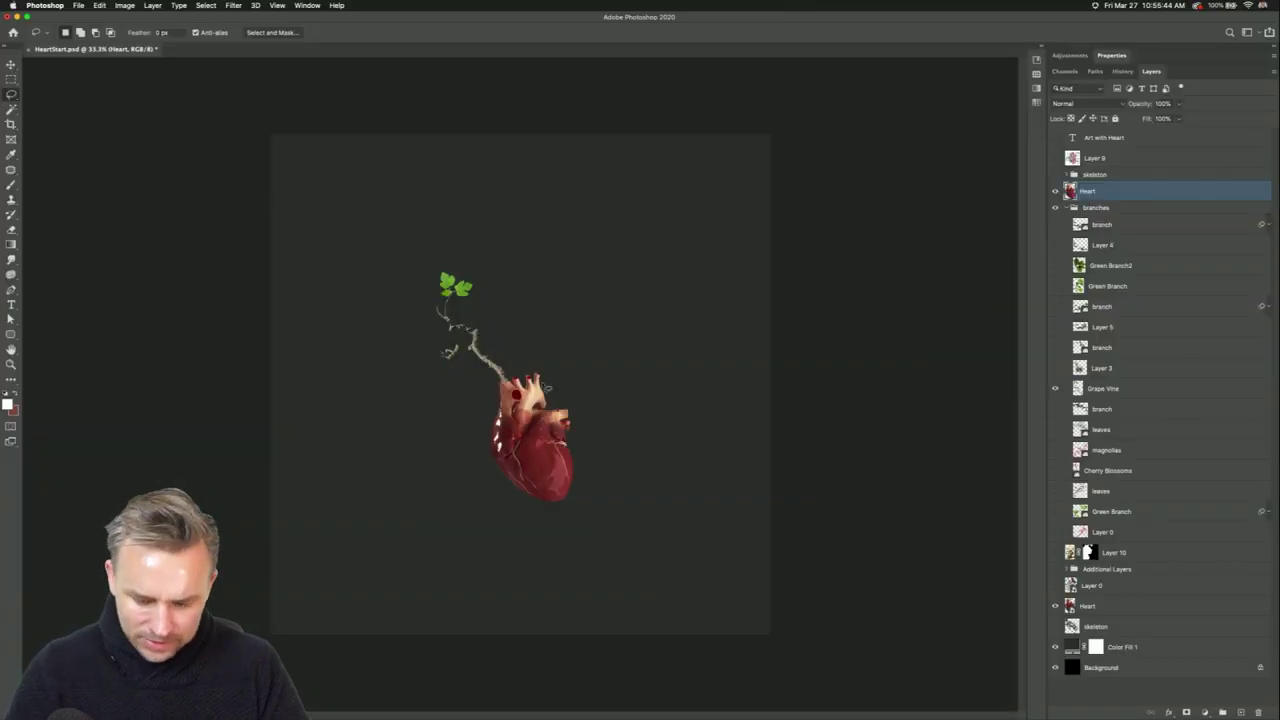
scroll(547, 388, "up", 3)
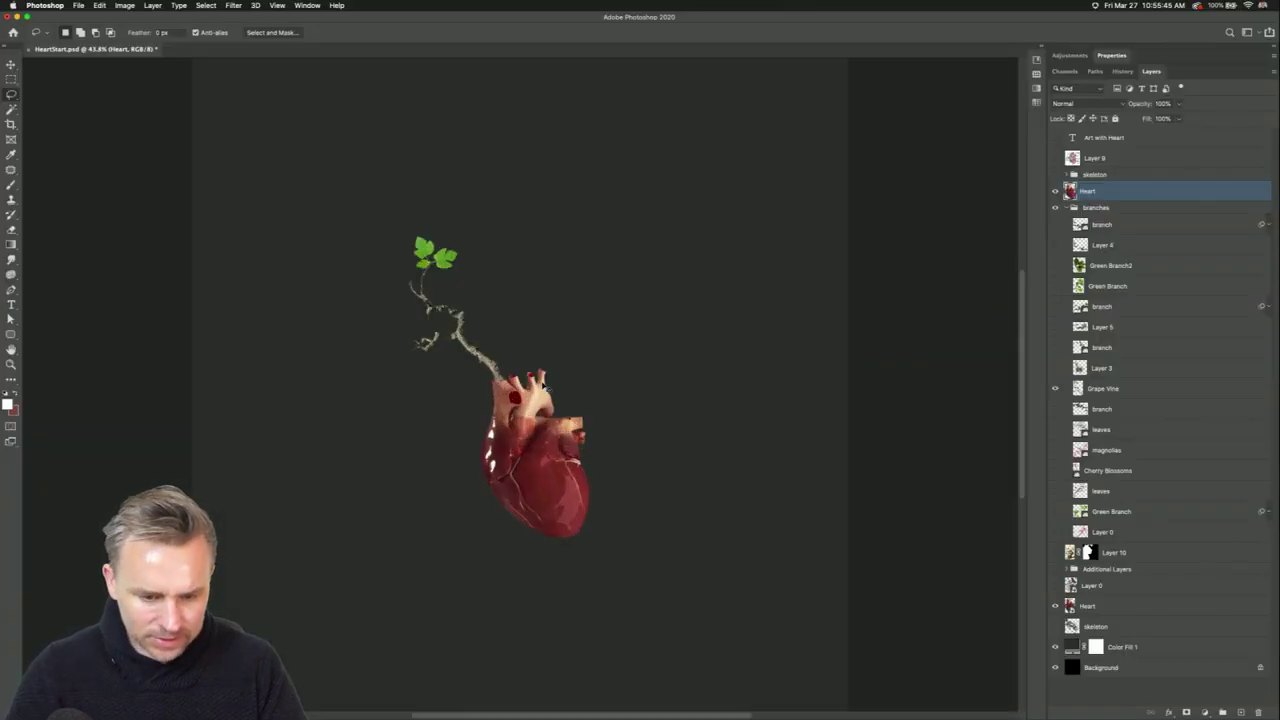
scroll(547, 388, "up", 3)
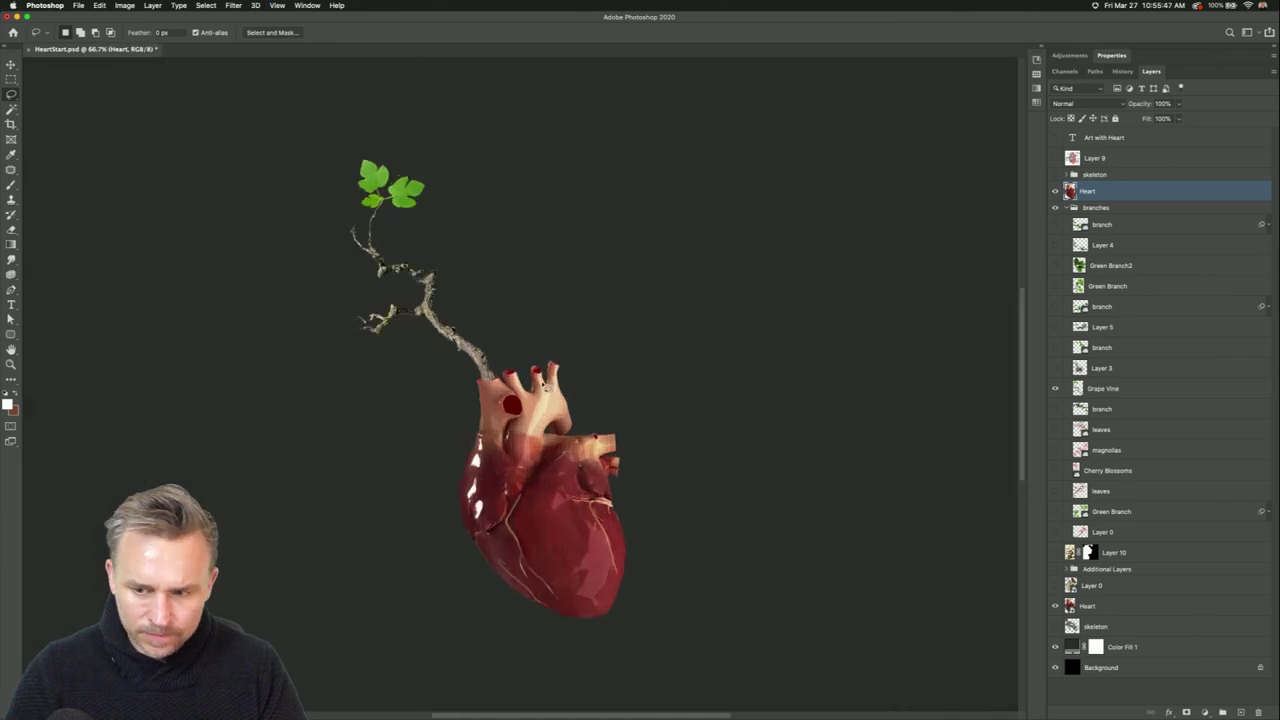
left_click(1098, 158)
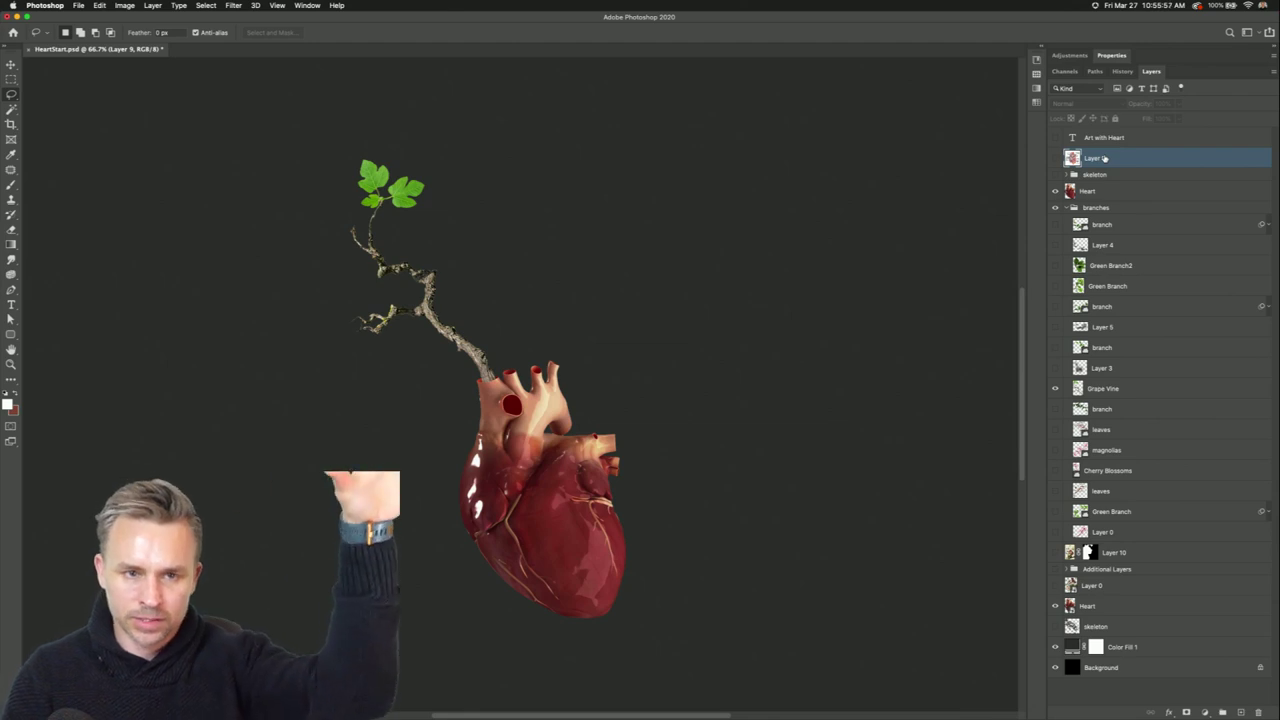
key("super+plus")
key("super+plus")
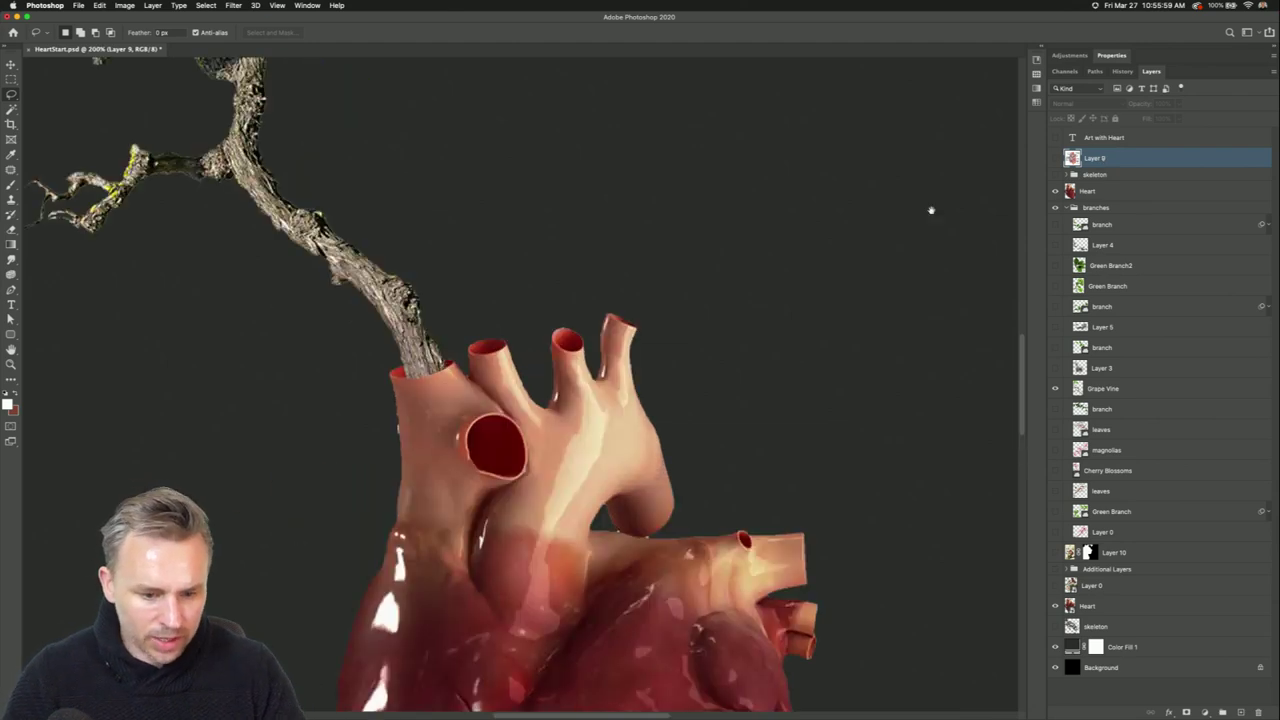
scroll(380, 349, "left", 5)
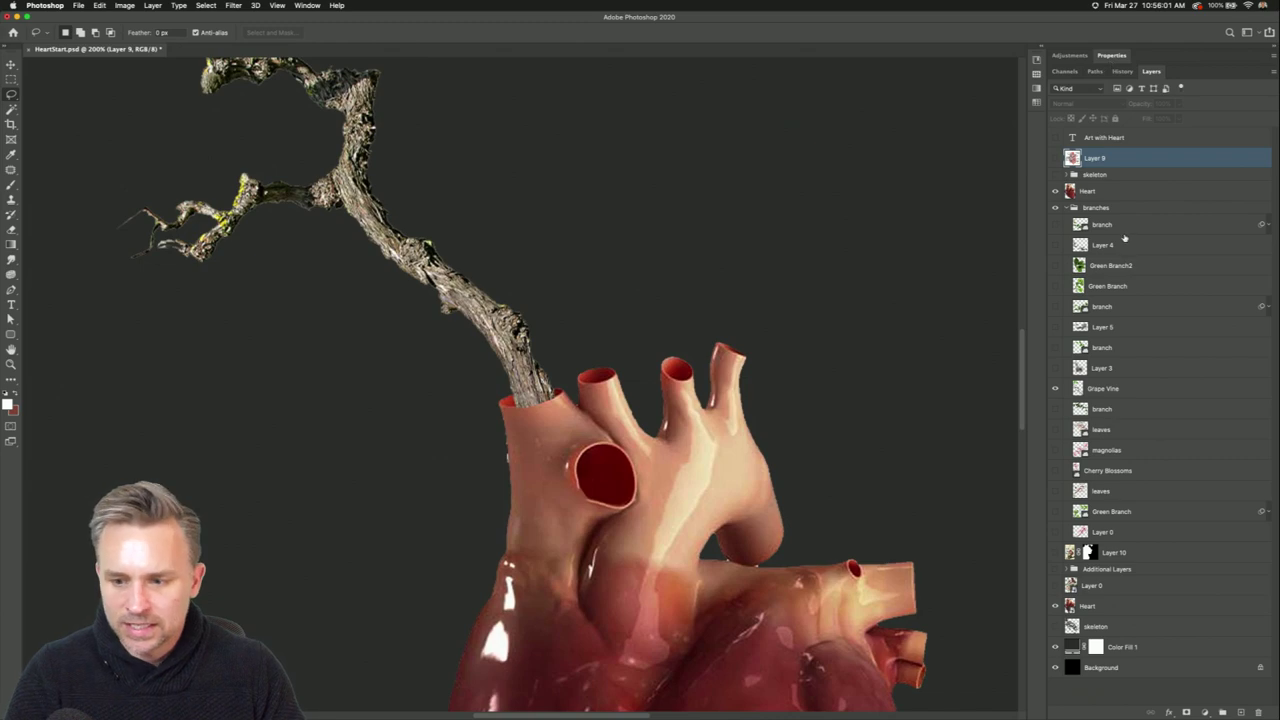
key("alt+bracketleft")
With the Smudge Tool, stretch the heart's top vessel upward along the branch, redoing a first failed smear.
left_click(11, 259)
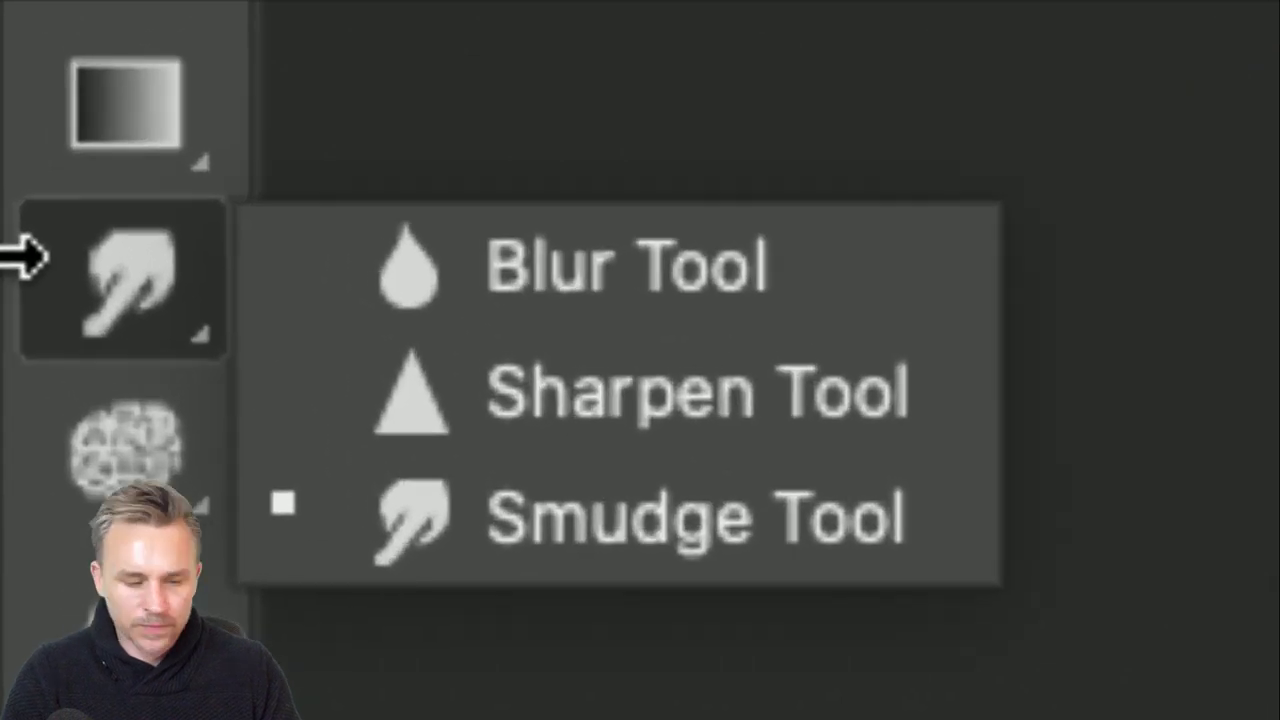
left_click(400, 540)
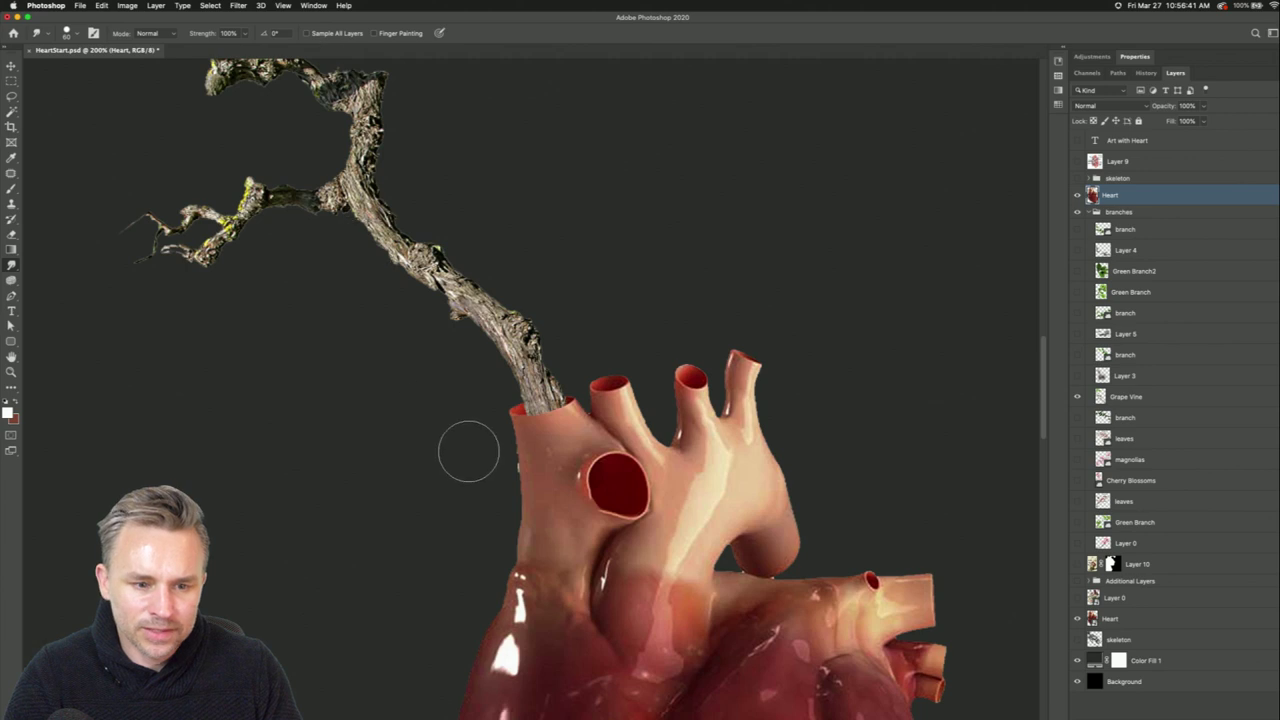
mouse_move(548, 422)
left_mouse_down()
mouse_move(532, 404)
mouse_move(552, 378)
mouse_move(512, 390)
mouse_move(522, 410)
left_mouse_up()
key("super+z")
key("super+z")
key("super+z")
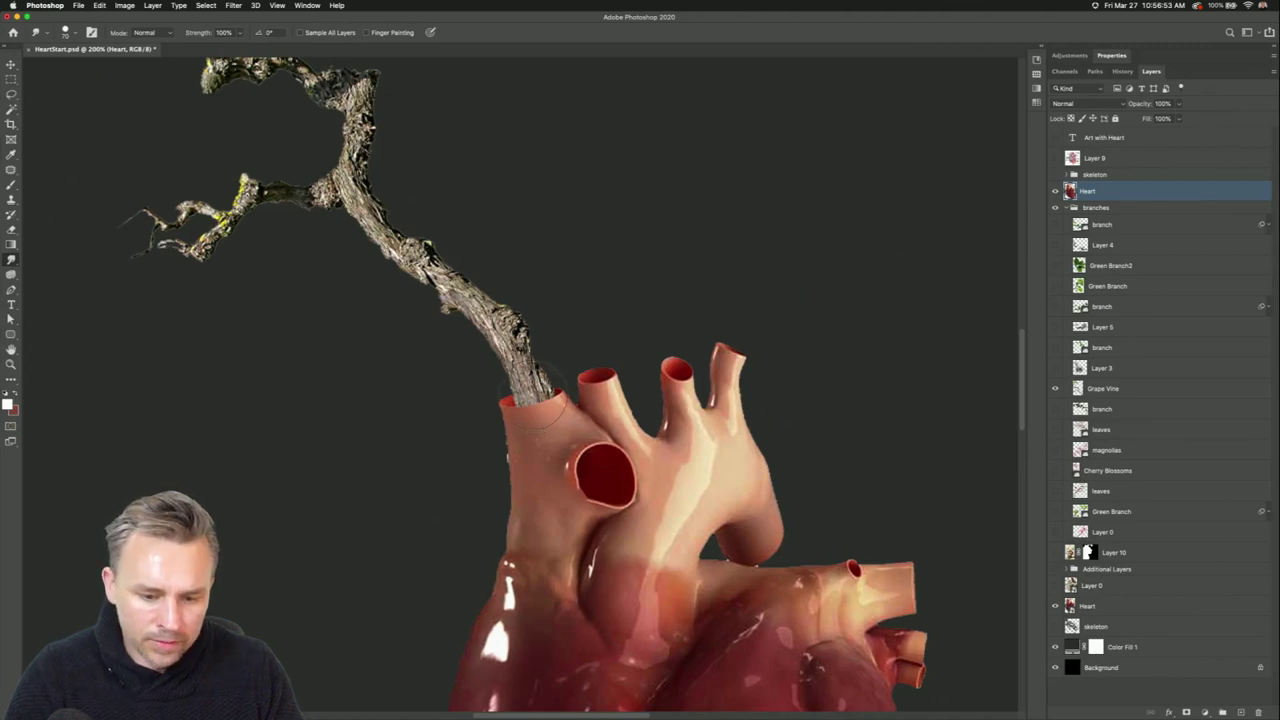
mouse_move(533, 408)
left_mouse_down()
mouse_move(478, 298)
mouse_move(392, 258)
mouse_move(385, 228)
left_mouse_up()
scroll(720, 183, "up", 1)
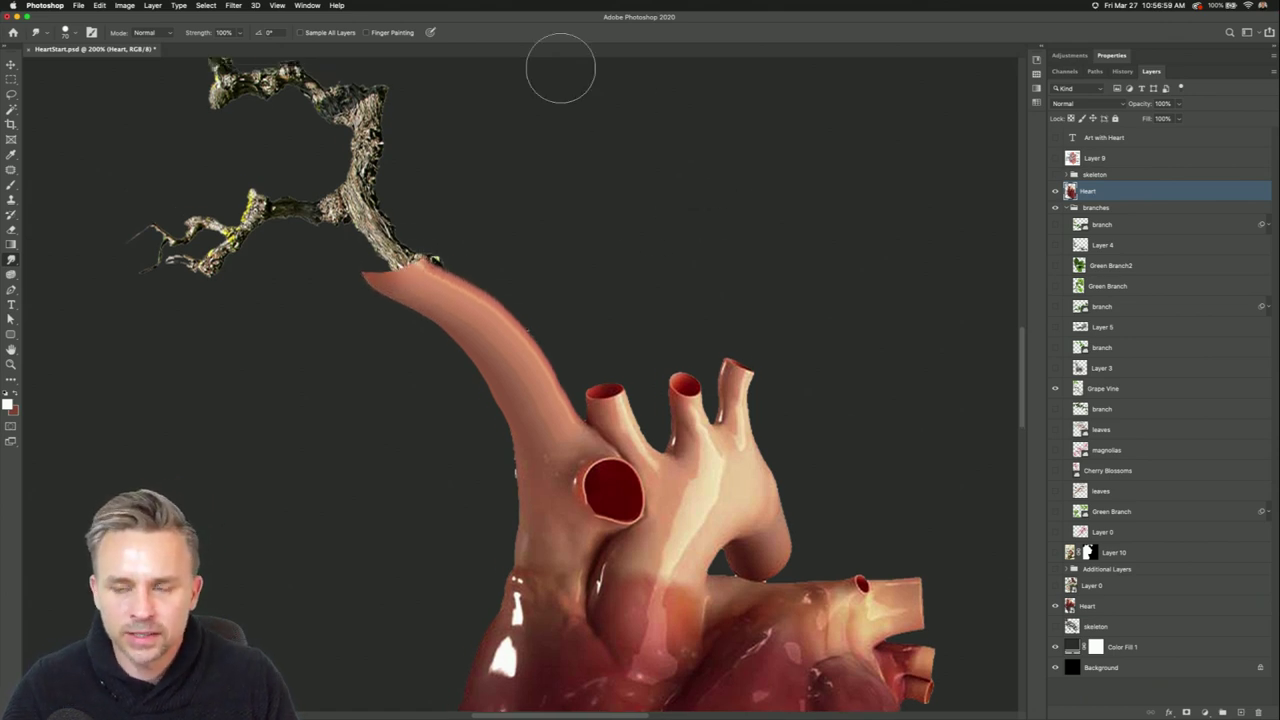
scroll(589, 191, "down", 6)
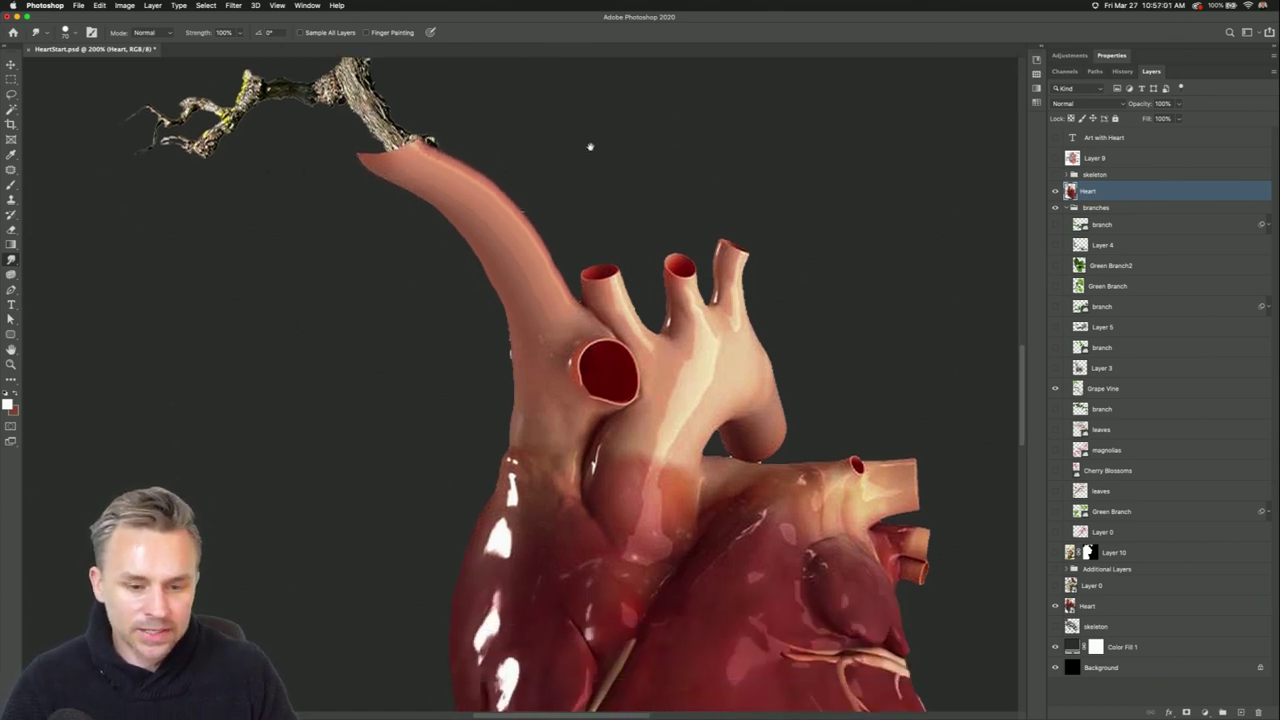
Enlarge the smudge brush to 100 and reshape the tube's tip and edges where it meets the bark.
left_click(100, 5)
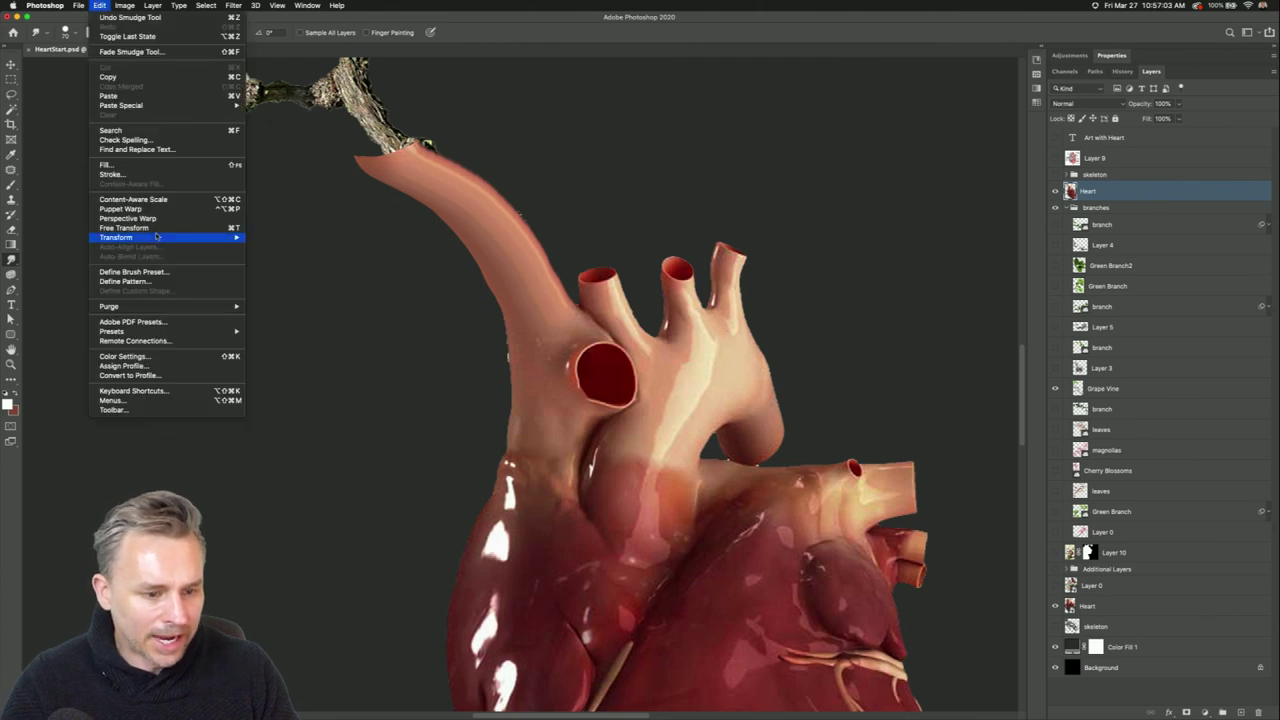
mouse_move(156, 237)
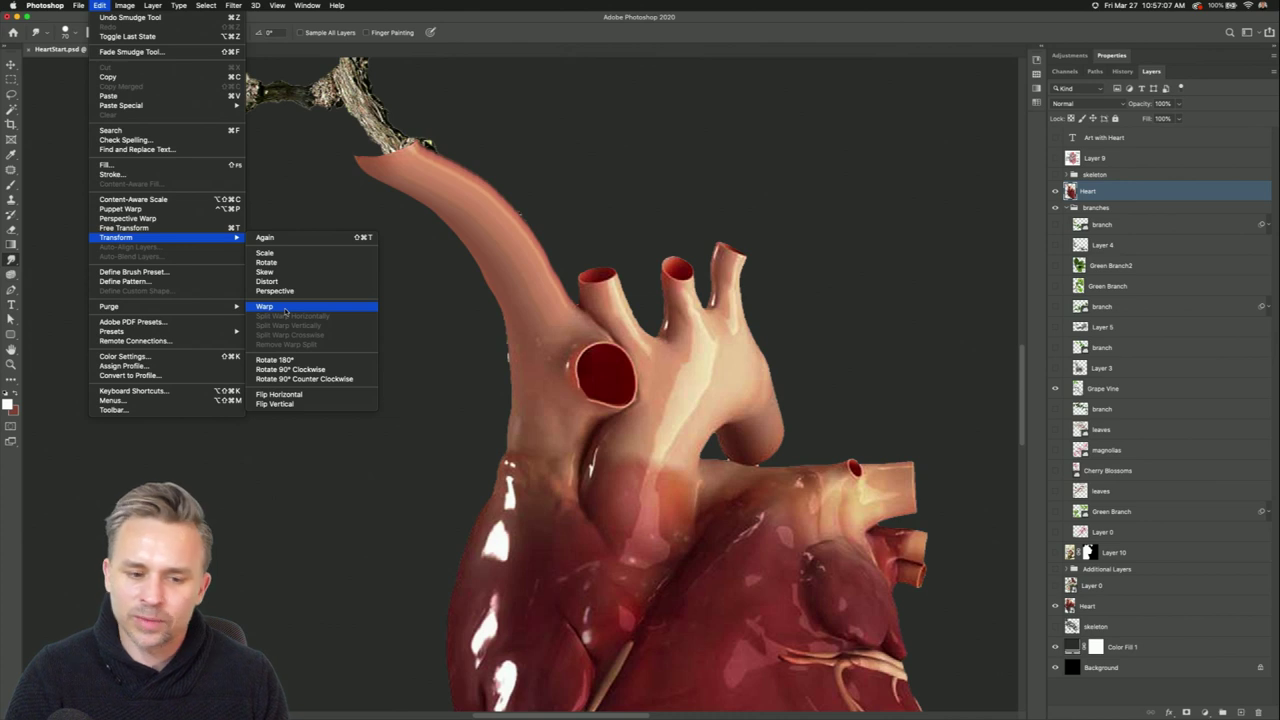
left_click(331, 187)
key("bracketright")
key("bracketright")
key("bracketright")
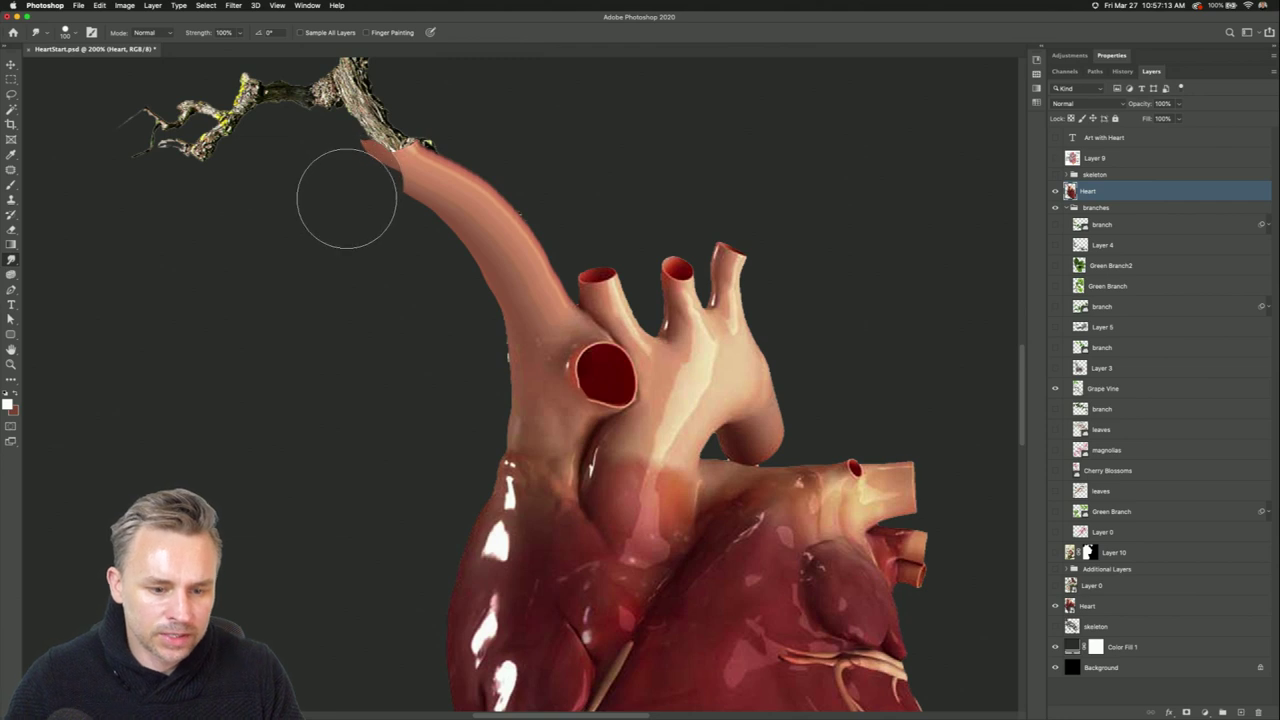
left_click_drag(371, 194, 368, 210)
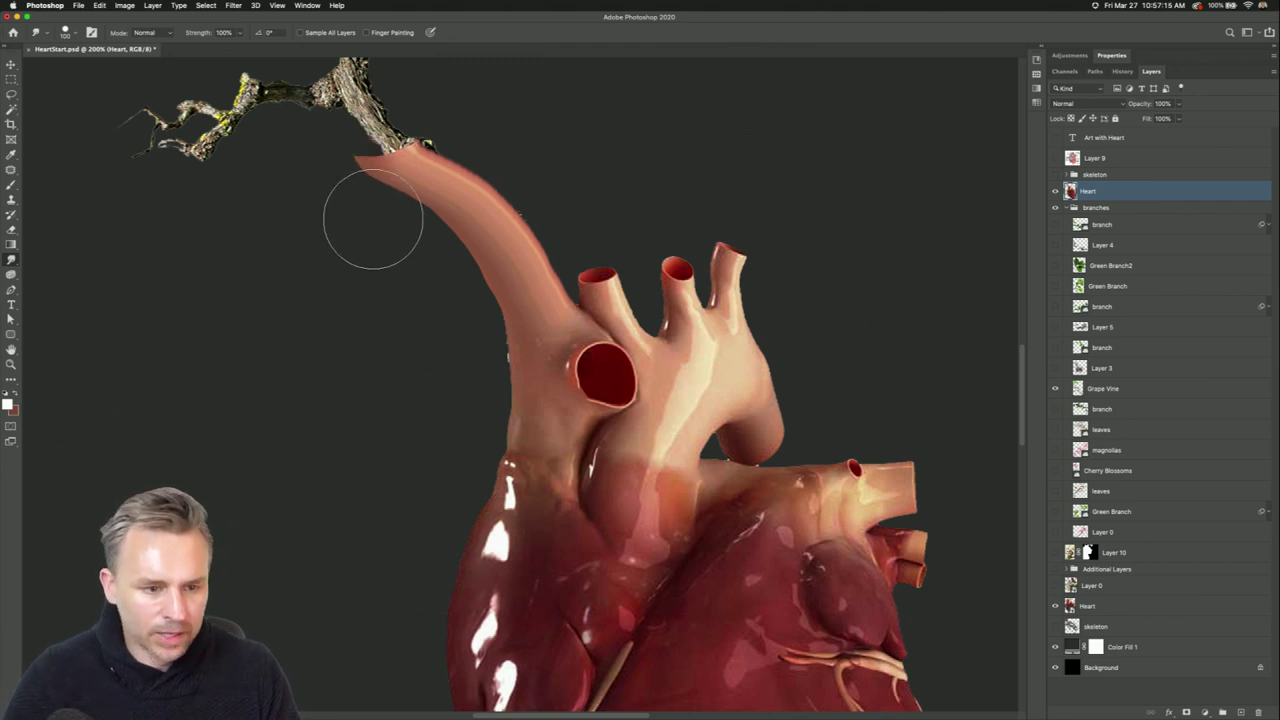
mouse_move(348, 182)
left_mouse_down()
mouse_move(382, 195)
mouse_move(434, 262)
left_mouse_up()
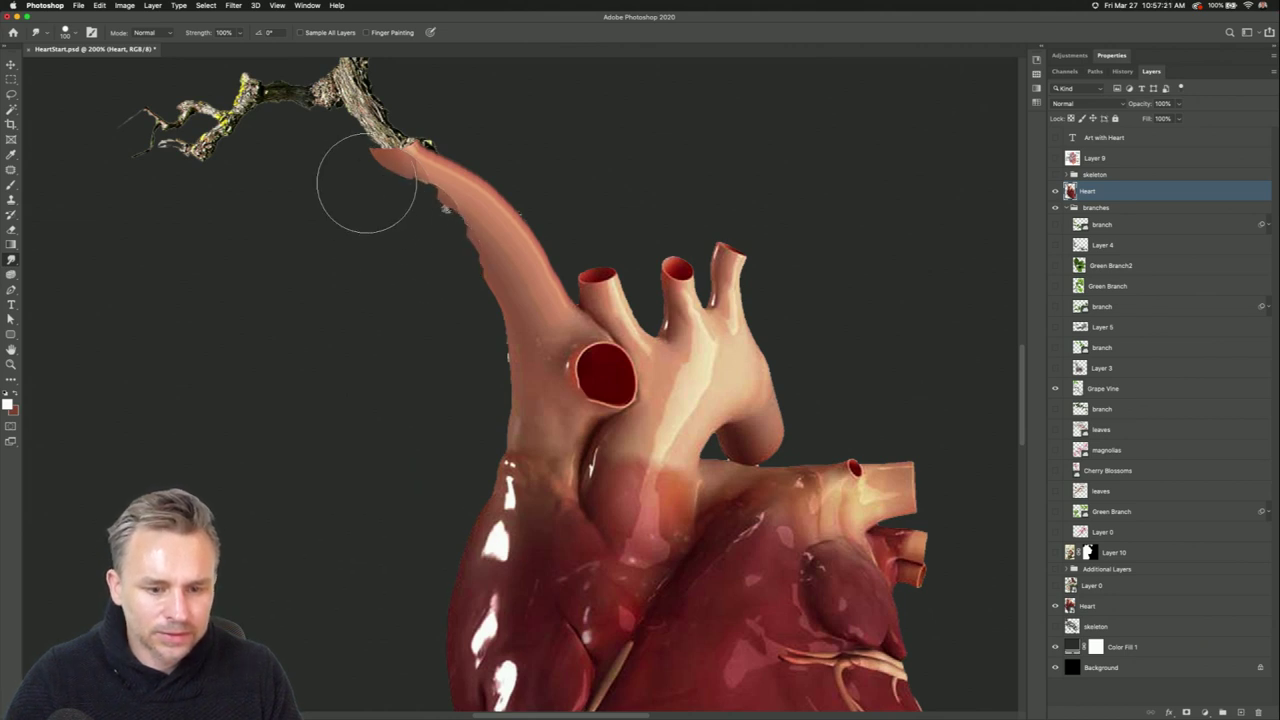
mouse_move(432, 128)
left_mouse_down()
mouse_move(500, 134)
mouse_move(554, 171)
mouse_move(544, 178)
mouse_move(579, 222)
left_mouse_up()
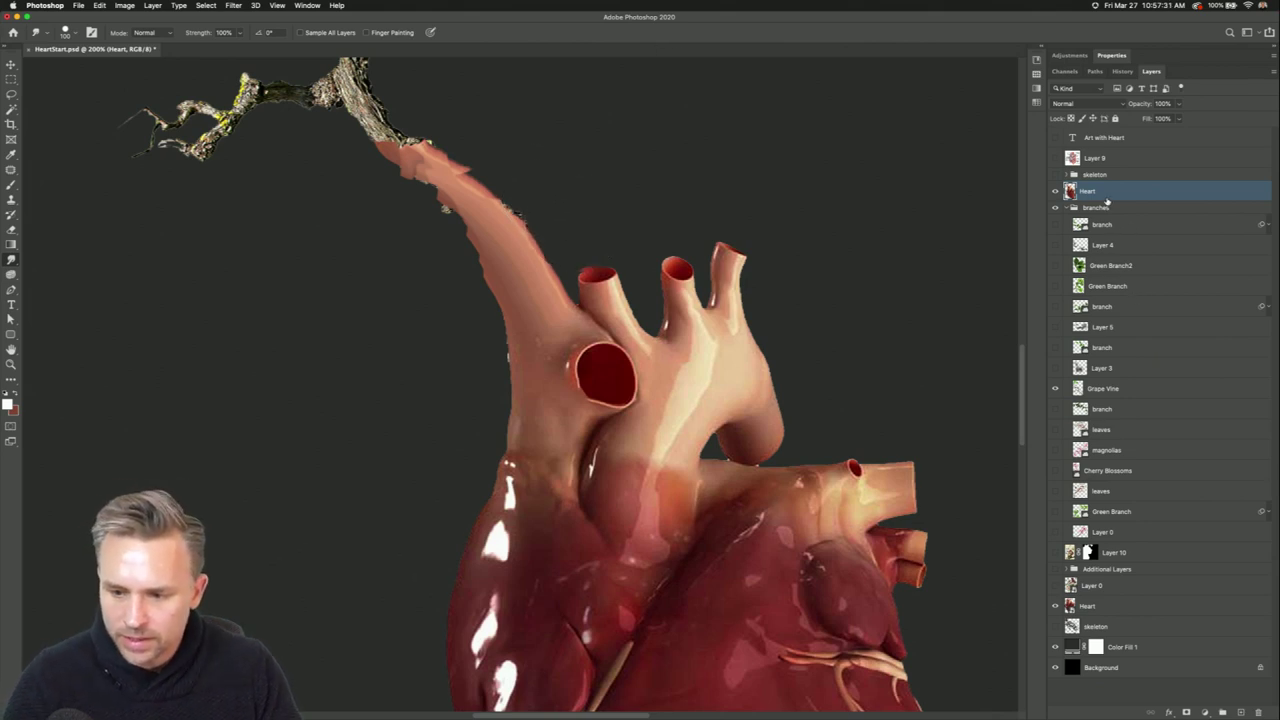
Add a layer mask to Heart and brush on it to reveal bark over the tube's tip.
left_click(1187, 712)
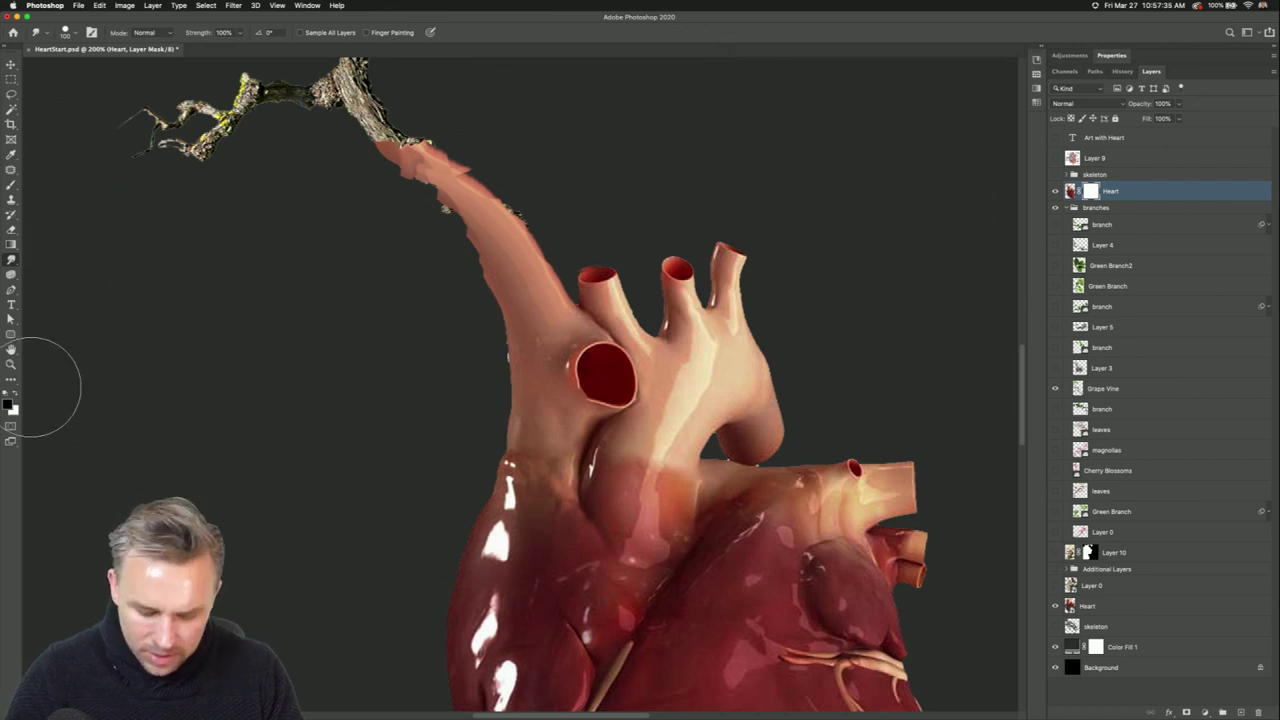
key("b")
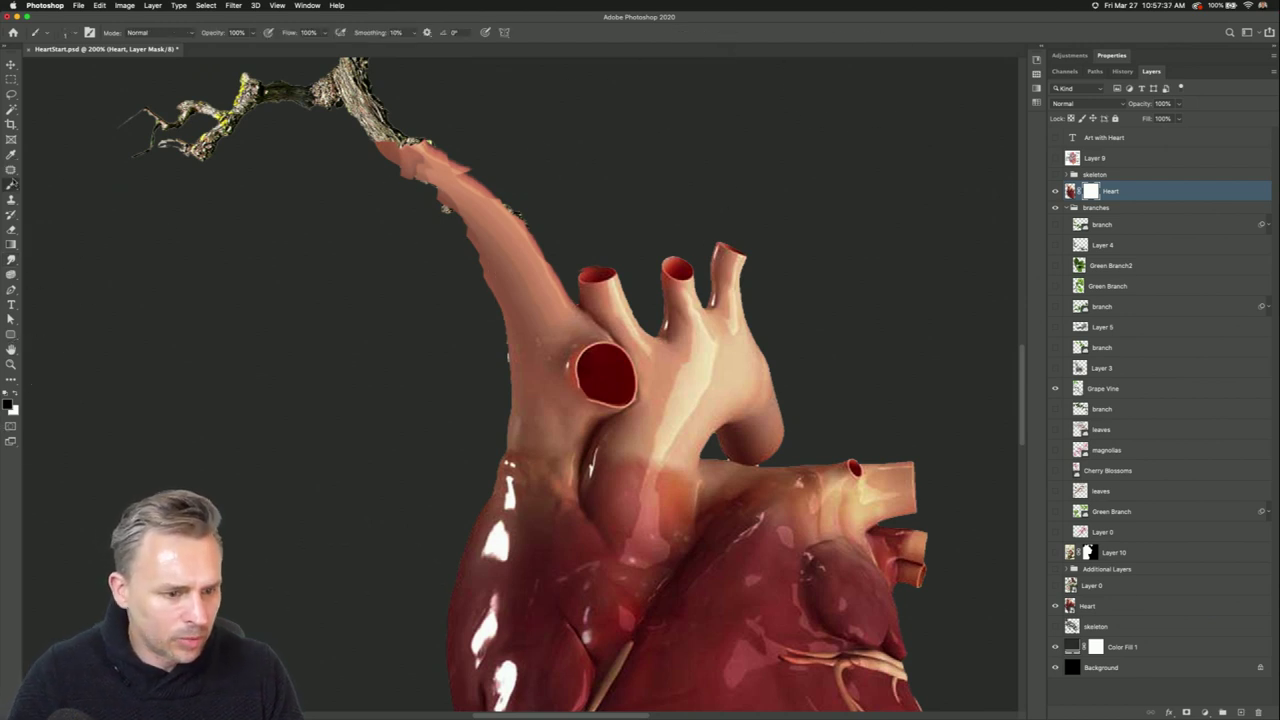
right_click(11, 186)
left_click(70, 182)
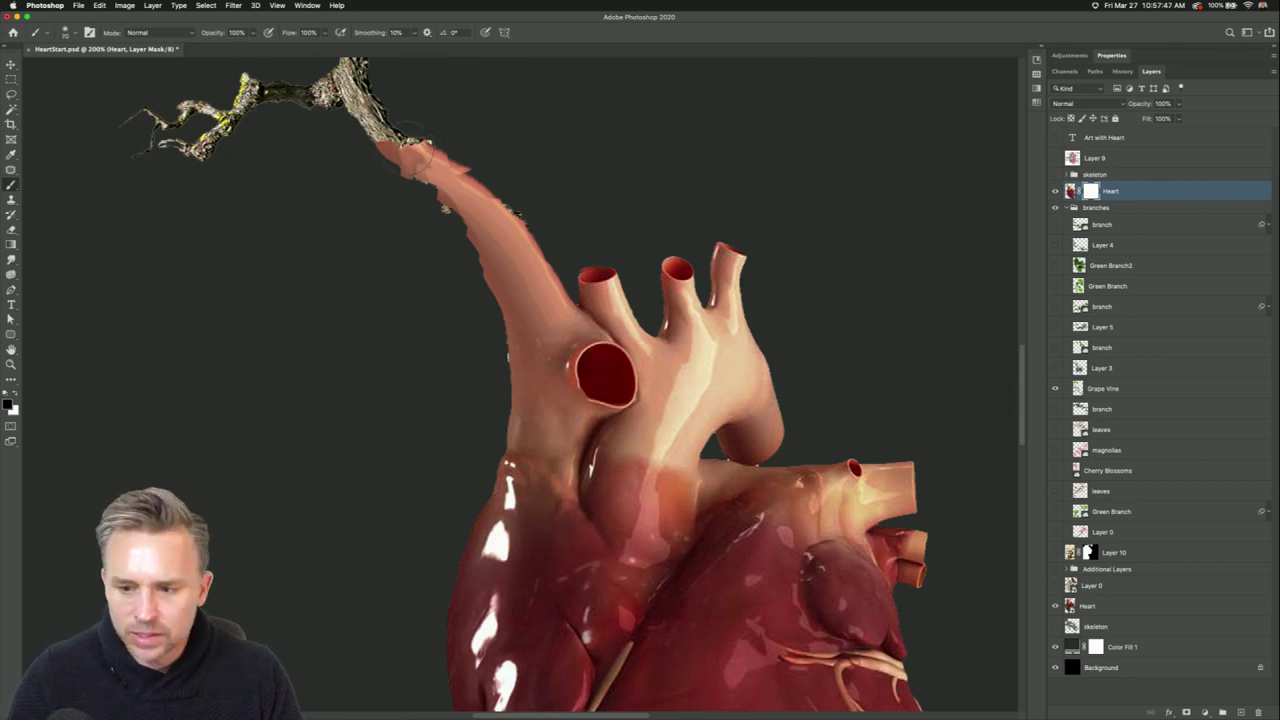
mouse_move(400, 148)
left_mouse_down()
mouse_move(445, 165)
mouse_move(430, 168)
left_mouse_up()
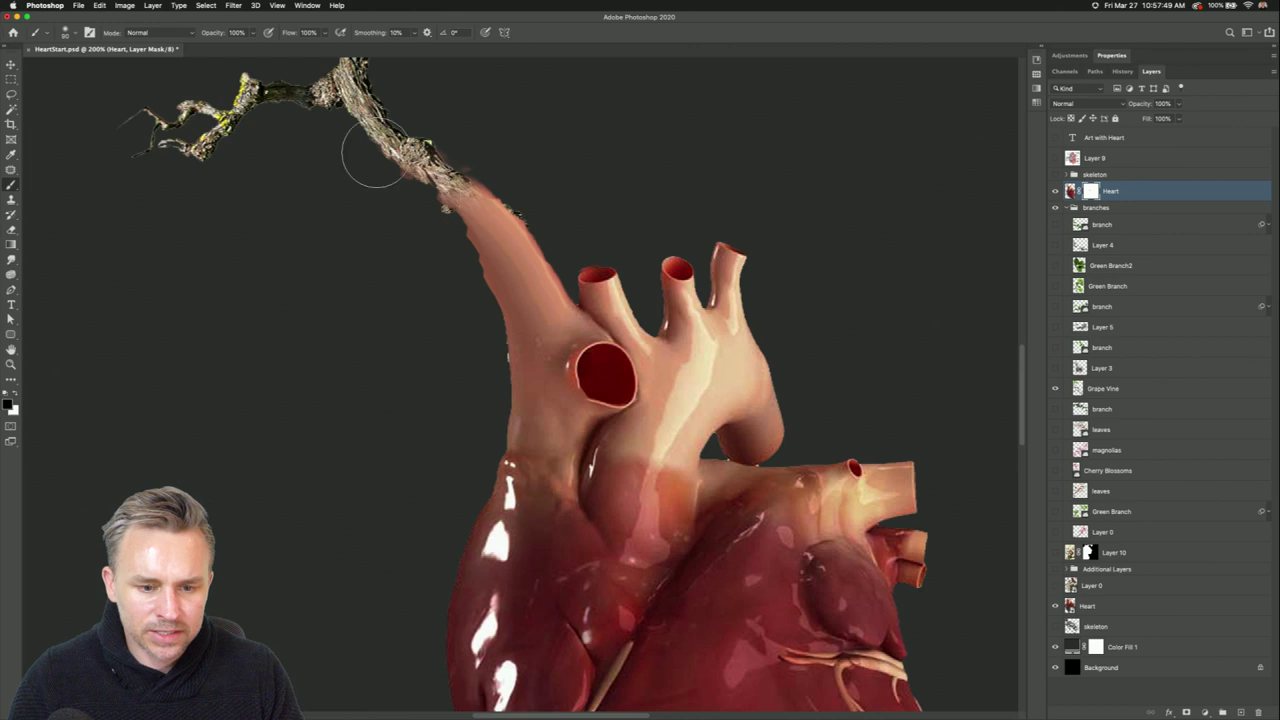
Load a selection around branch and vessel, paint the joint, and mask away the tube's left edge.
left_click(1072, 191)
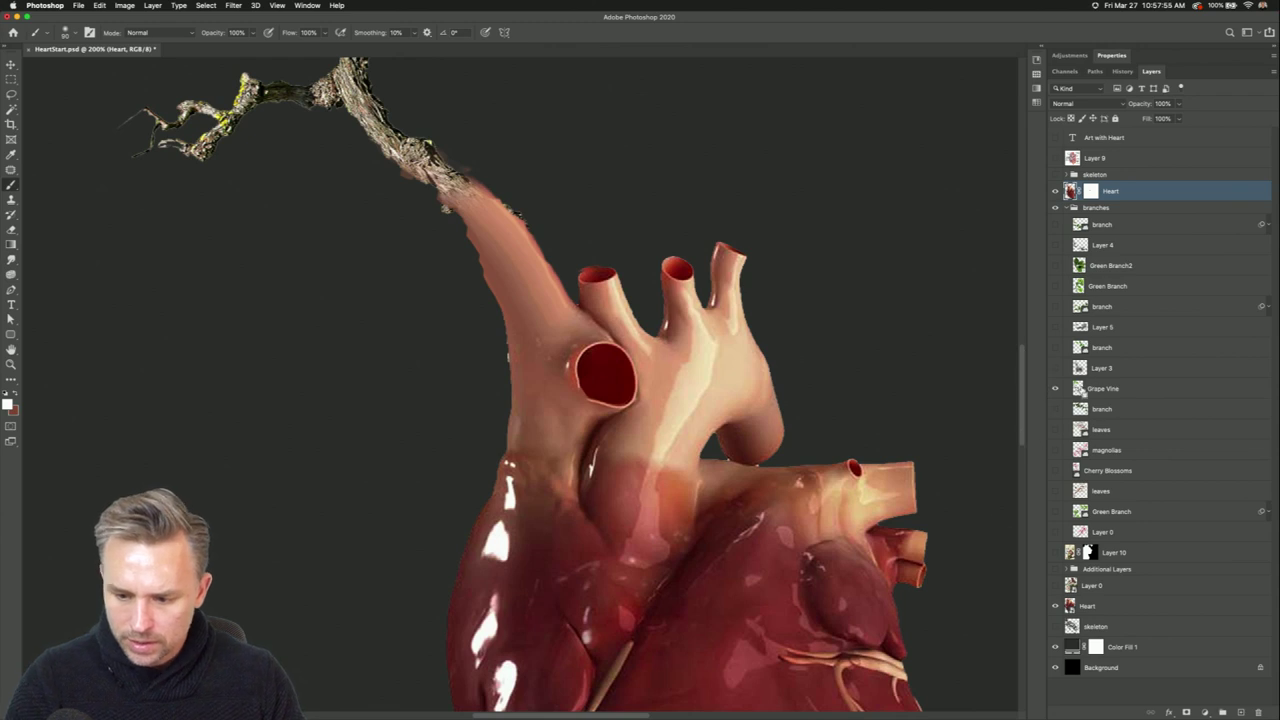
left_click(1080, 388, "ctrl")
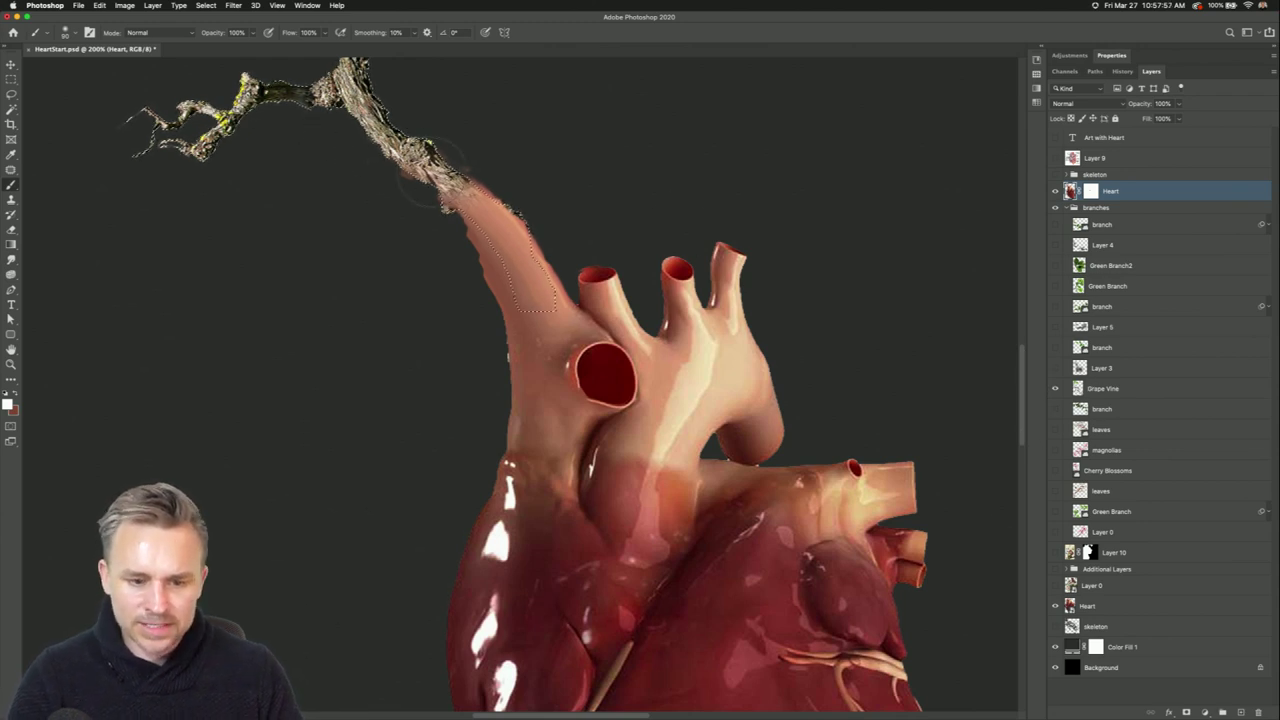
scroll(430, 162, "up", 5)
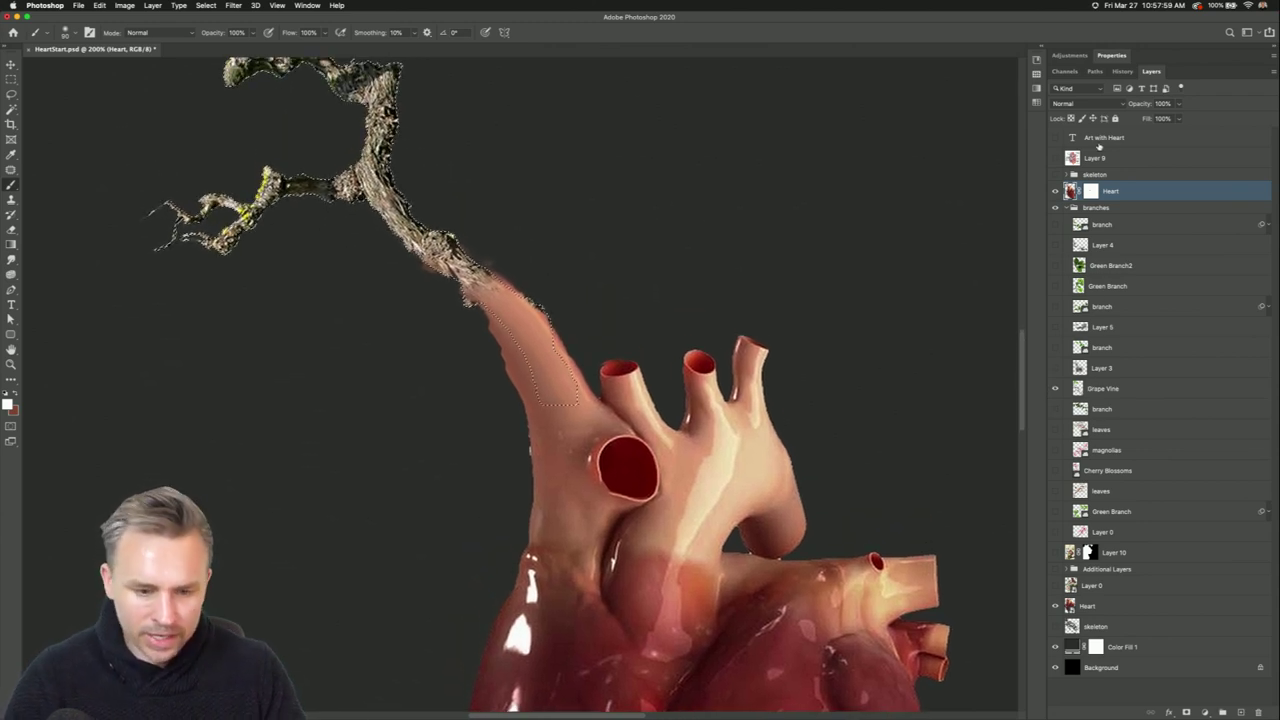
key("super+equal")
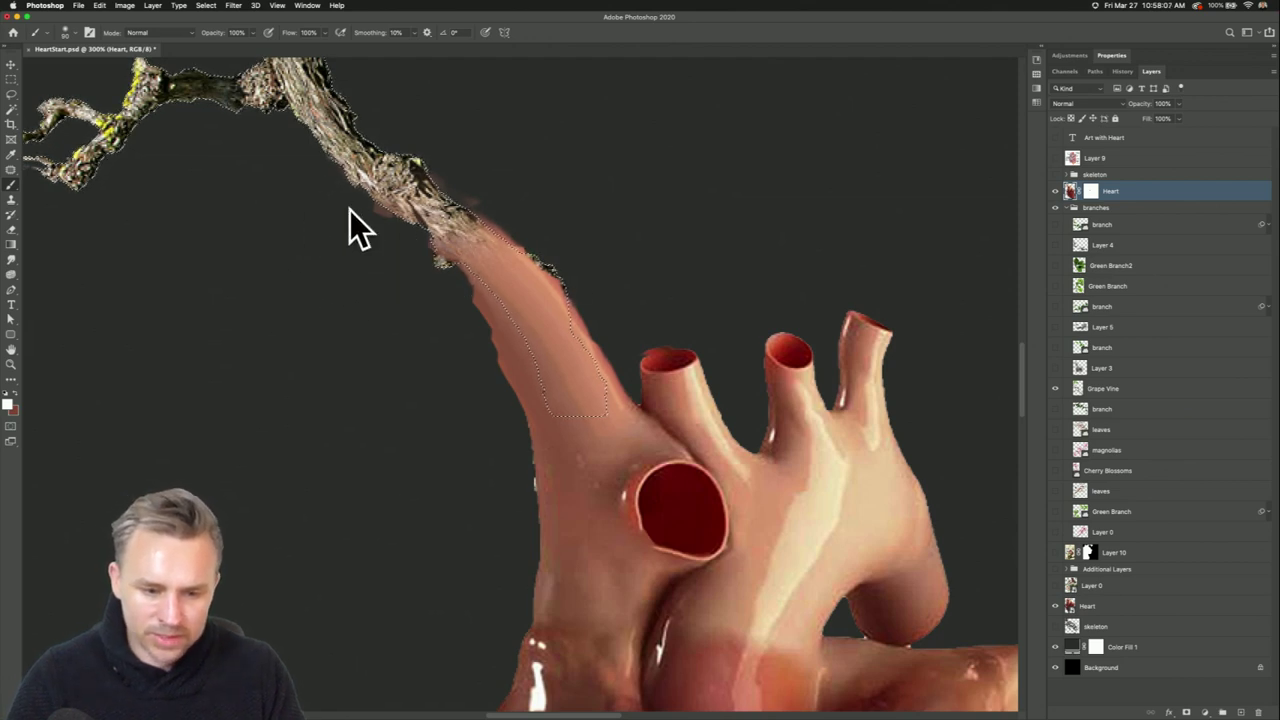
left_click_drag(352, 212, 392, 208)
left_click(1089, 191)
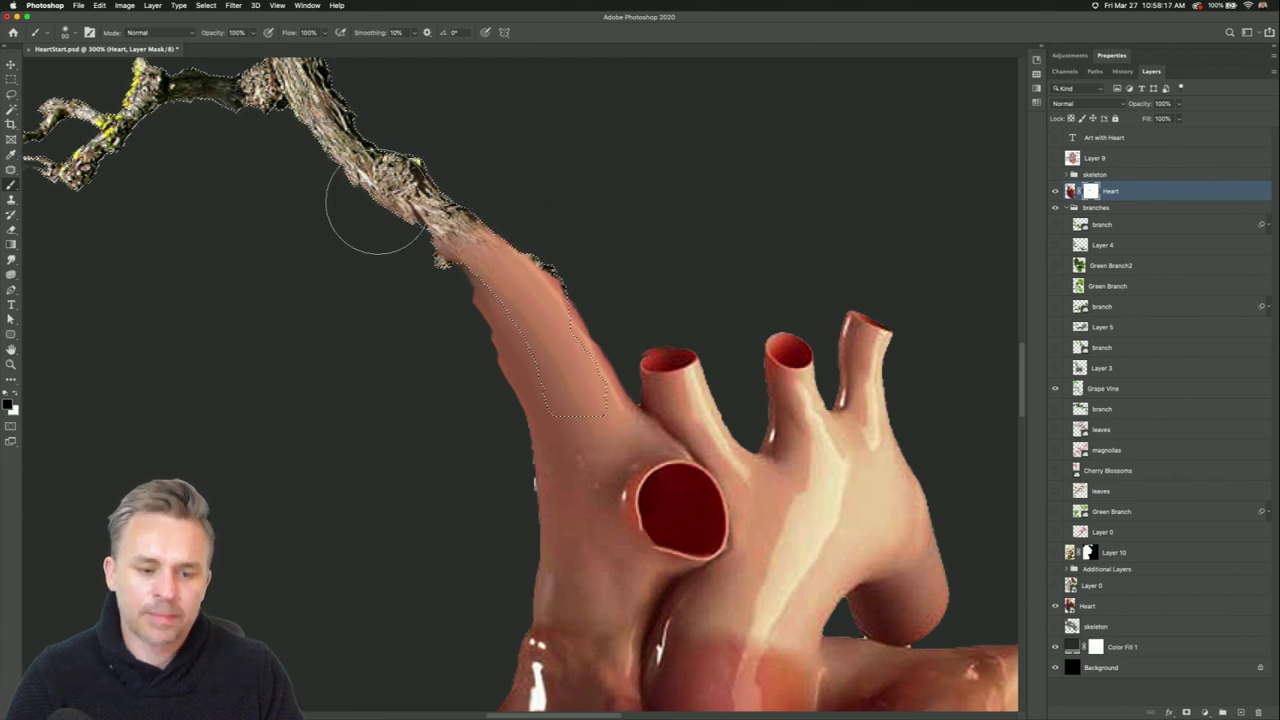
mouse_move(365, 203)
left_mouse_down()
mouse_move(402, 299)
mouse_move(438, 290)
mouse_move(443, 318)
mouse_move(418, 249)
mouse_move(400, 299)
mouse_move(417, 358)
left_mouse_up()
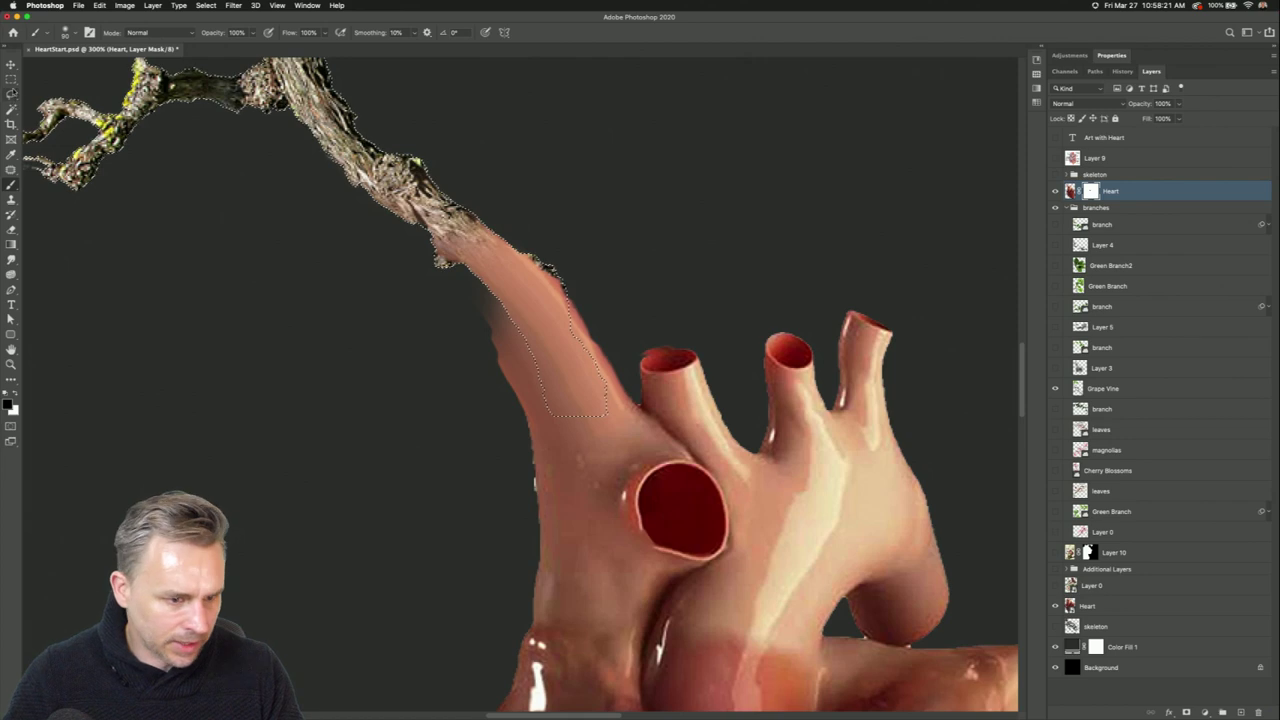
Shift the selection with the Lasso and restore the vessel's left edge with the brush.
key("l")
left_click_drag(531, 468, 538, 447)
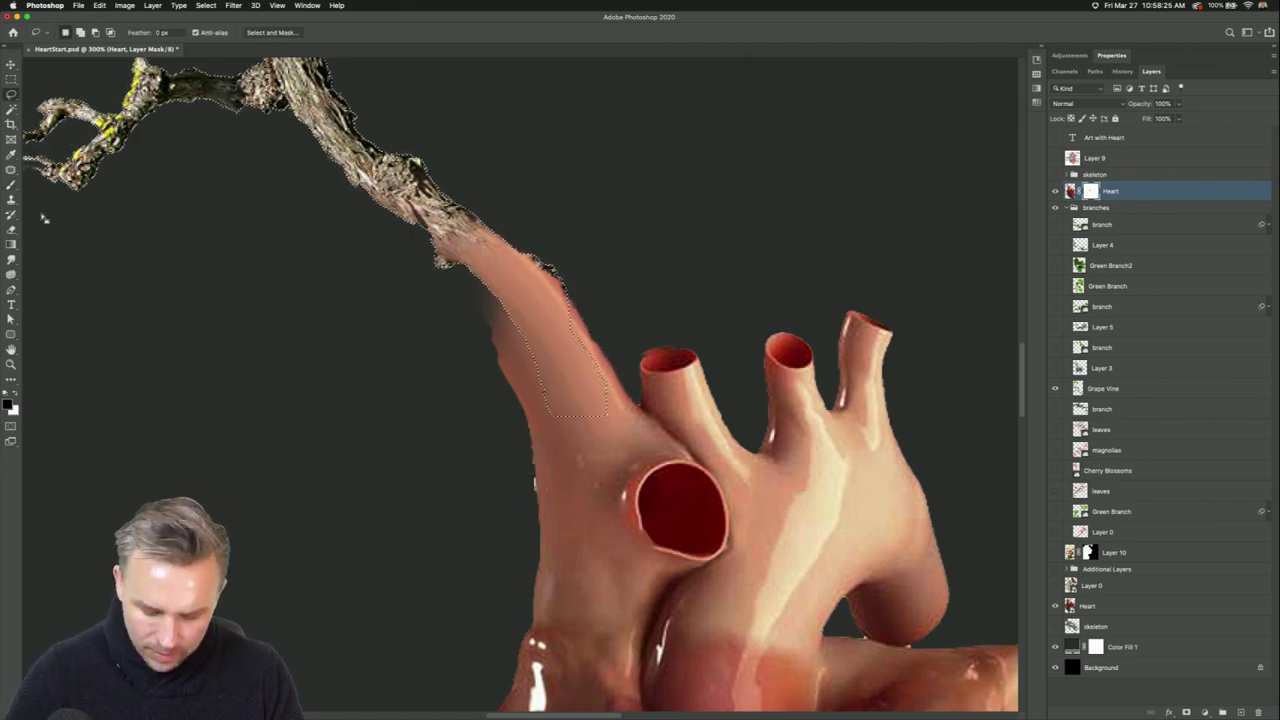
key("b")
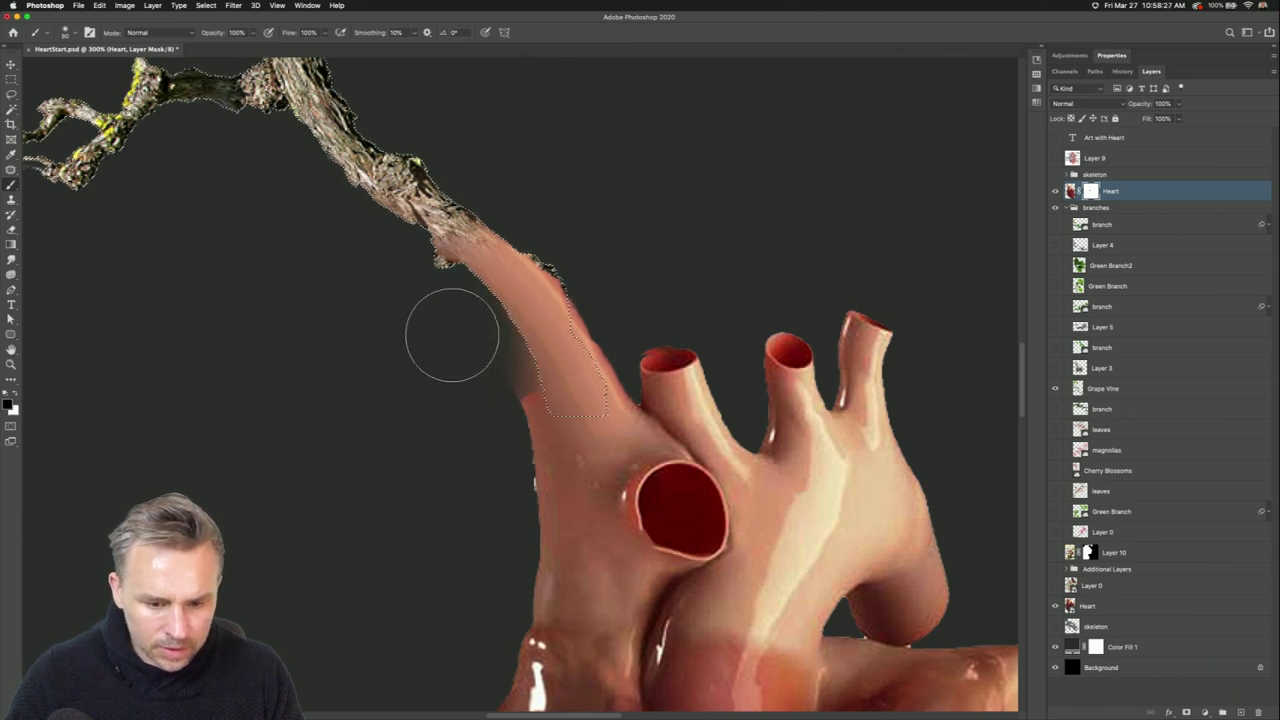
left_click_drag(452, 335, 443, 300)
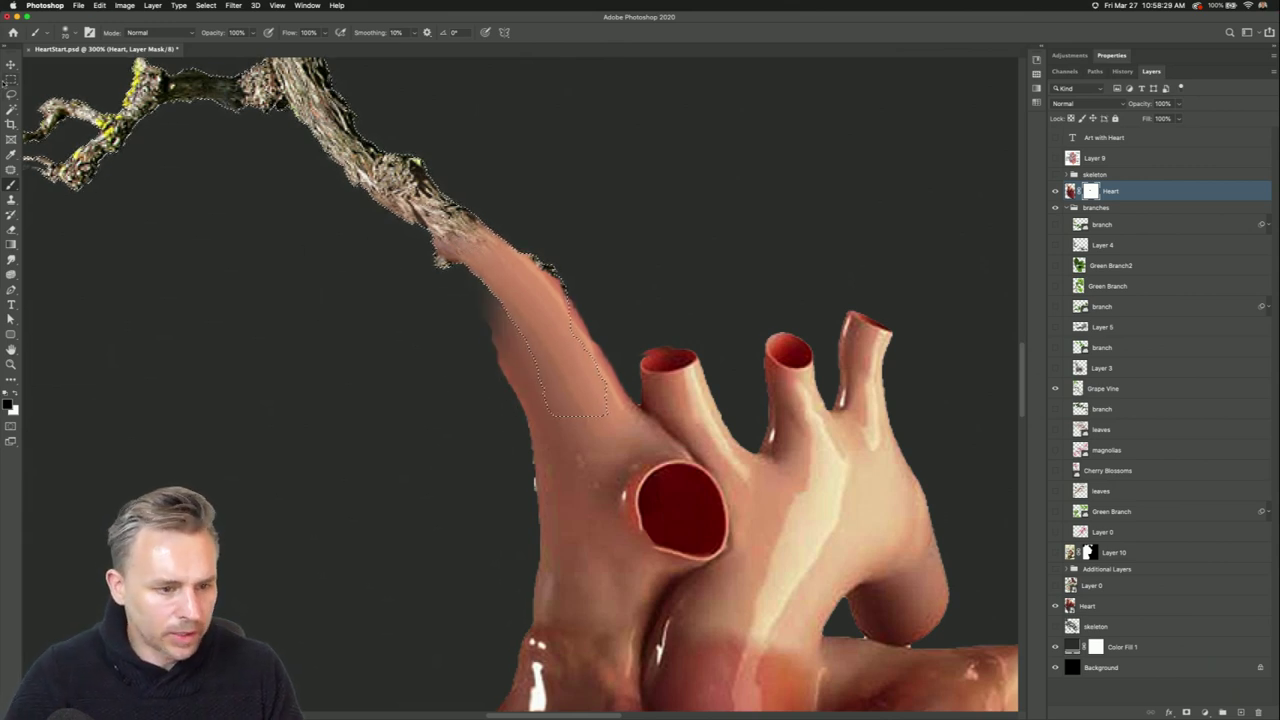
Move the Grape Vine layer above the Heart layer.
key("m")
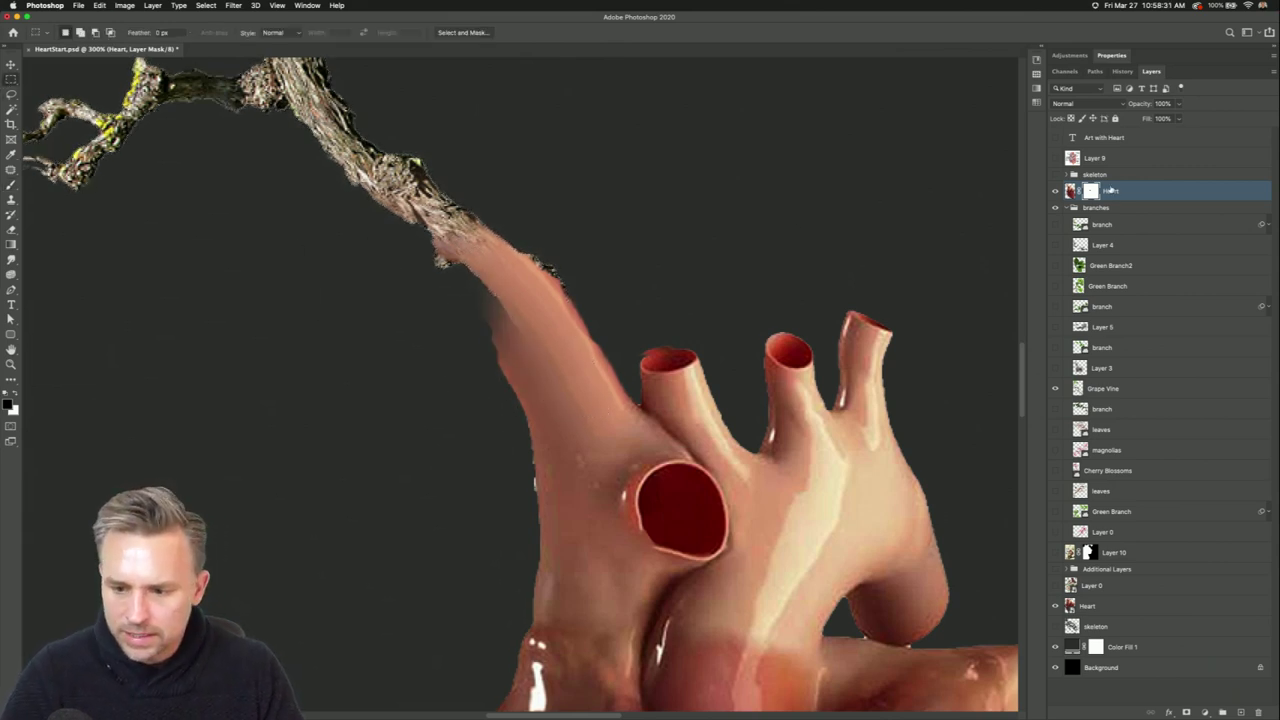
left_click(1071, 190)
left_click_drag(1125, 390, 1137, 186)
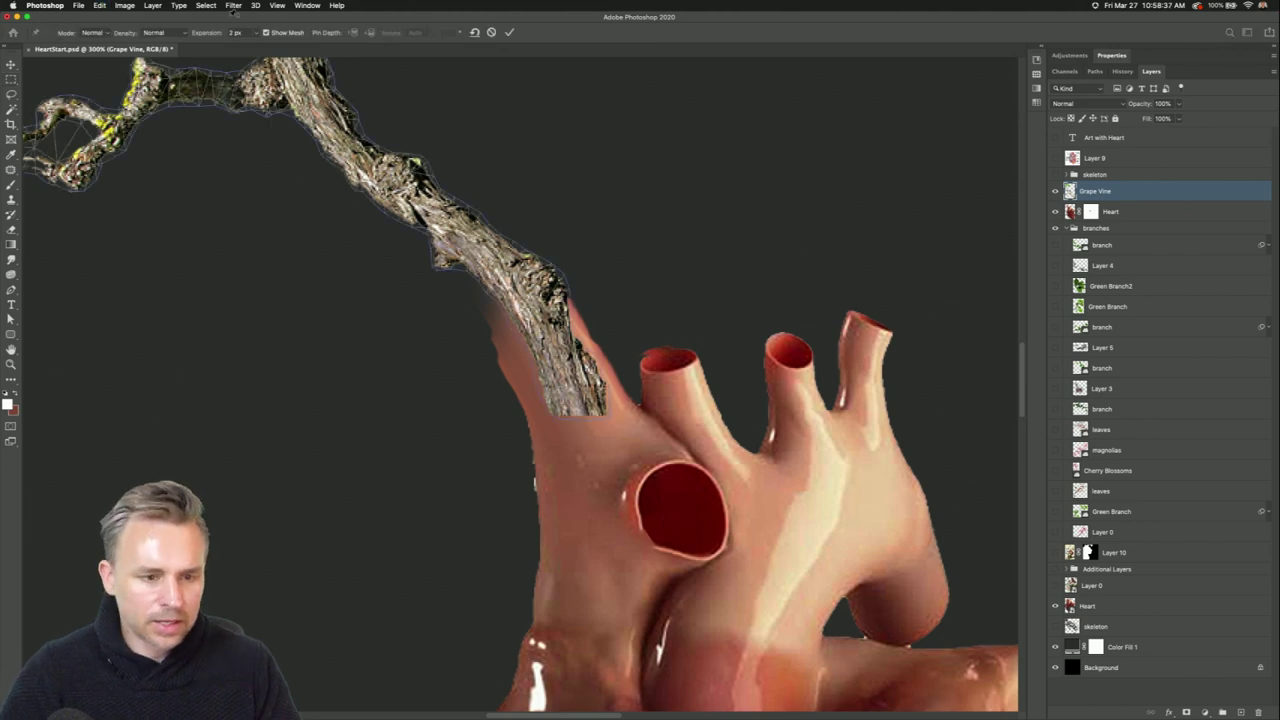
Puppet Warp the vine with several pins, bending its lower end down onto the heart's pink tube.
left_click(555, 378)
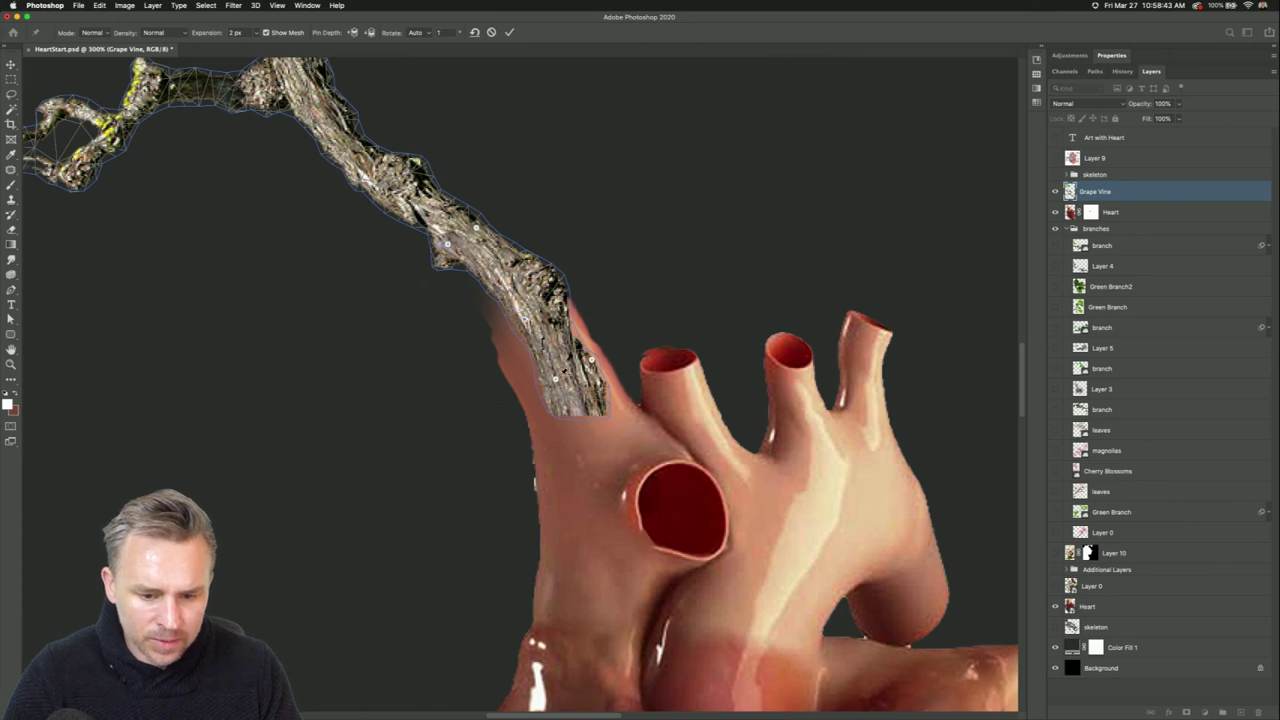
left_click_drag(555, 378, 644, 418)
left_click_drag(540, 413, 534, 432)
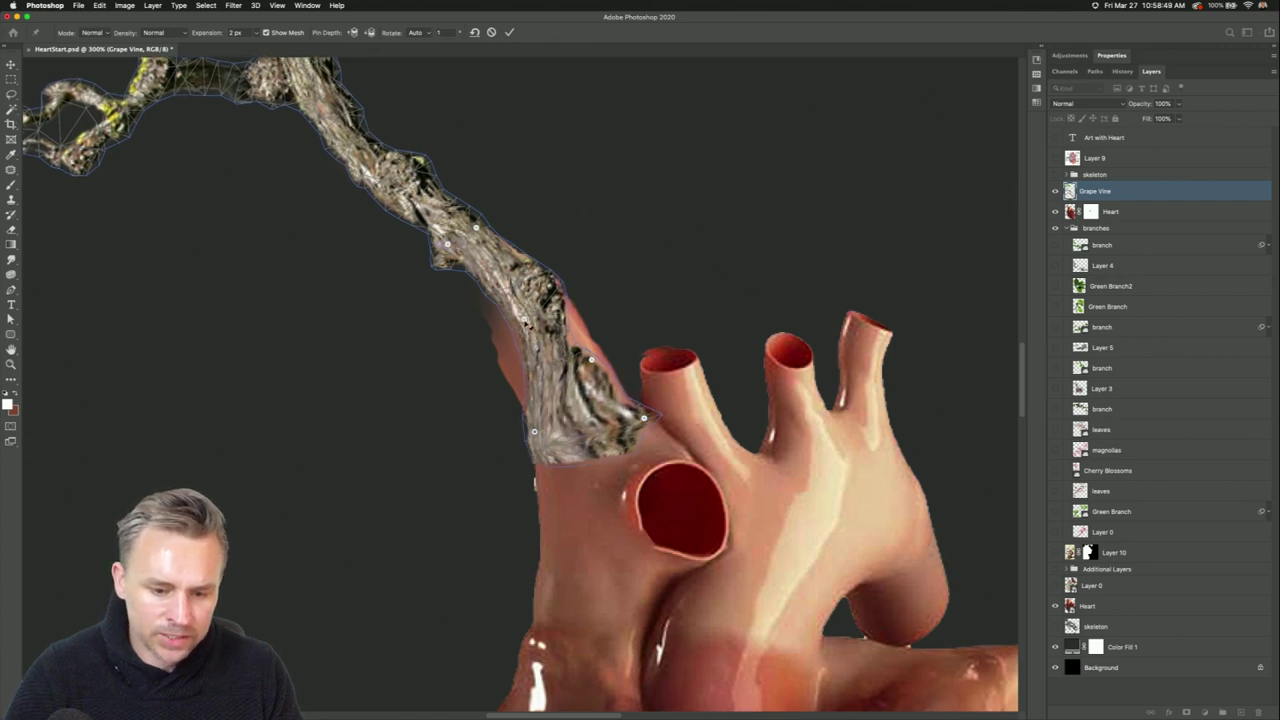
left_click_drag(527, 326, 558, 287)
left_click(555, 345)
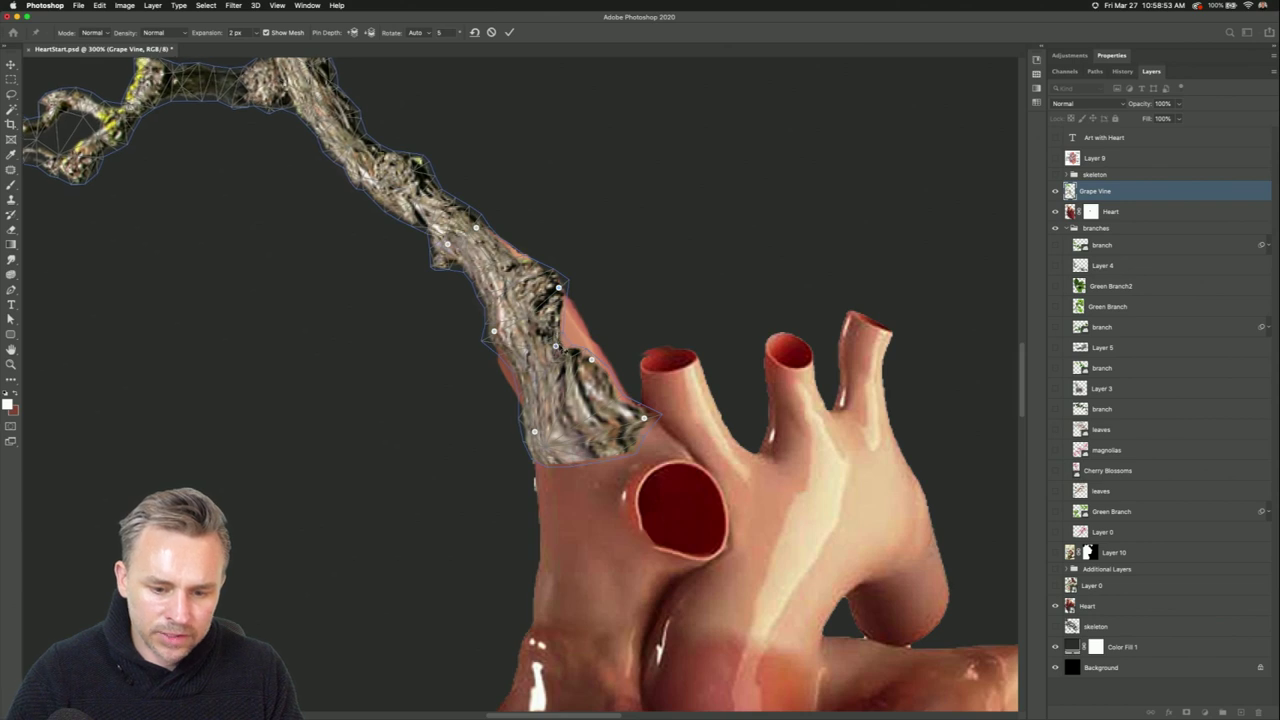
left_click_drag(555, 345, 579, 335)
mouse_move(527, 370)
left_mouse_down()
mouse_move(529, 349)
mouse_move(510, 378)
left_mouse_up()
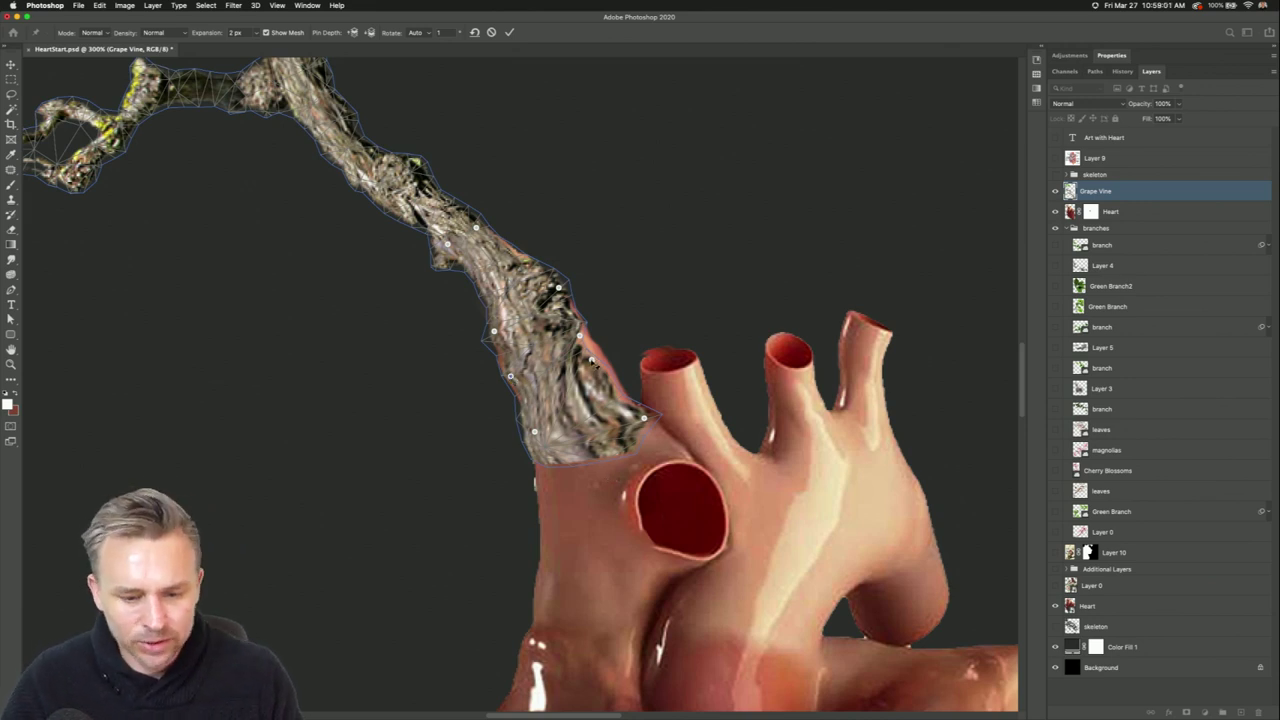
key("Return")
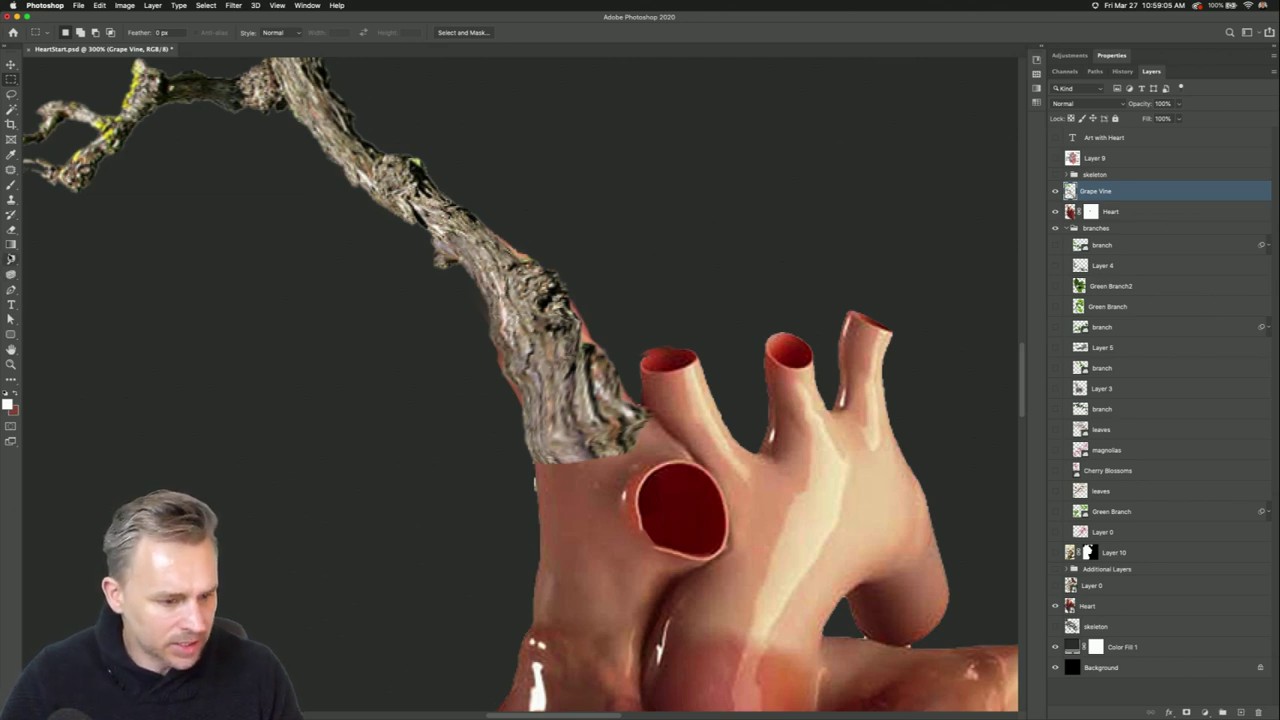
Sharpen the vine's bark near the heart with an 80 px Sharpen brush, then duplicate Grape Vine.
left_click(11, 259)
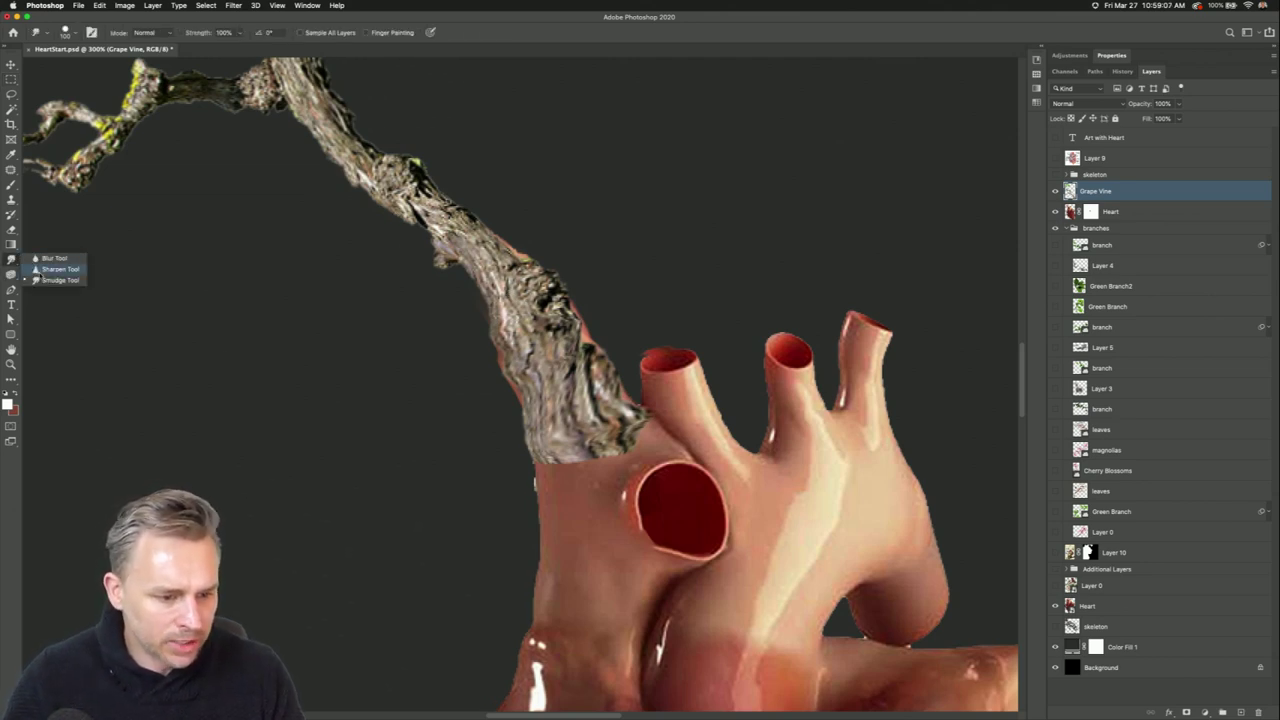
left_click(50, 269)
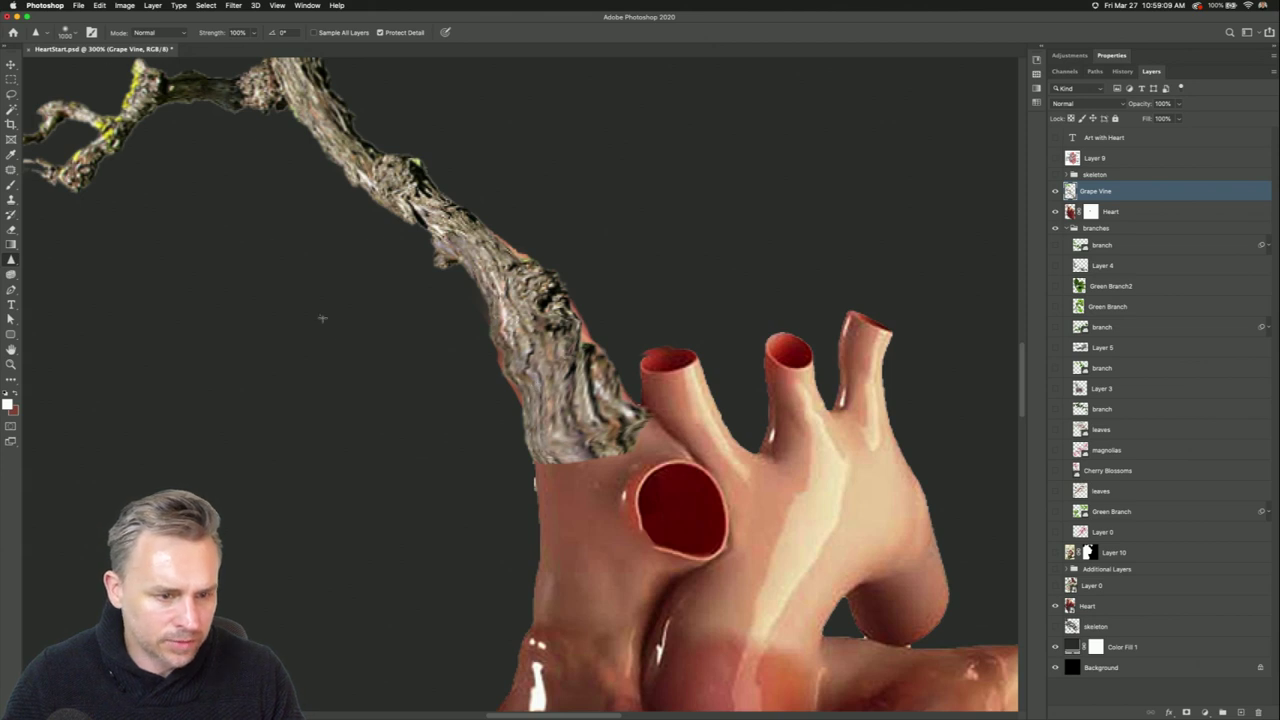
key("bracketleft")
key("bracketleft")
key("bracketleft")
key("bracketleft")
key("bracketleft")
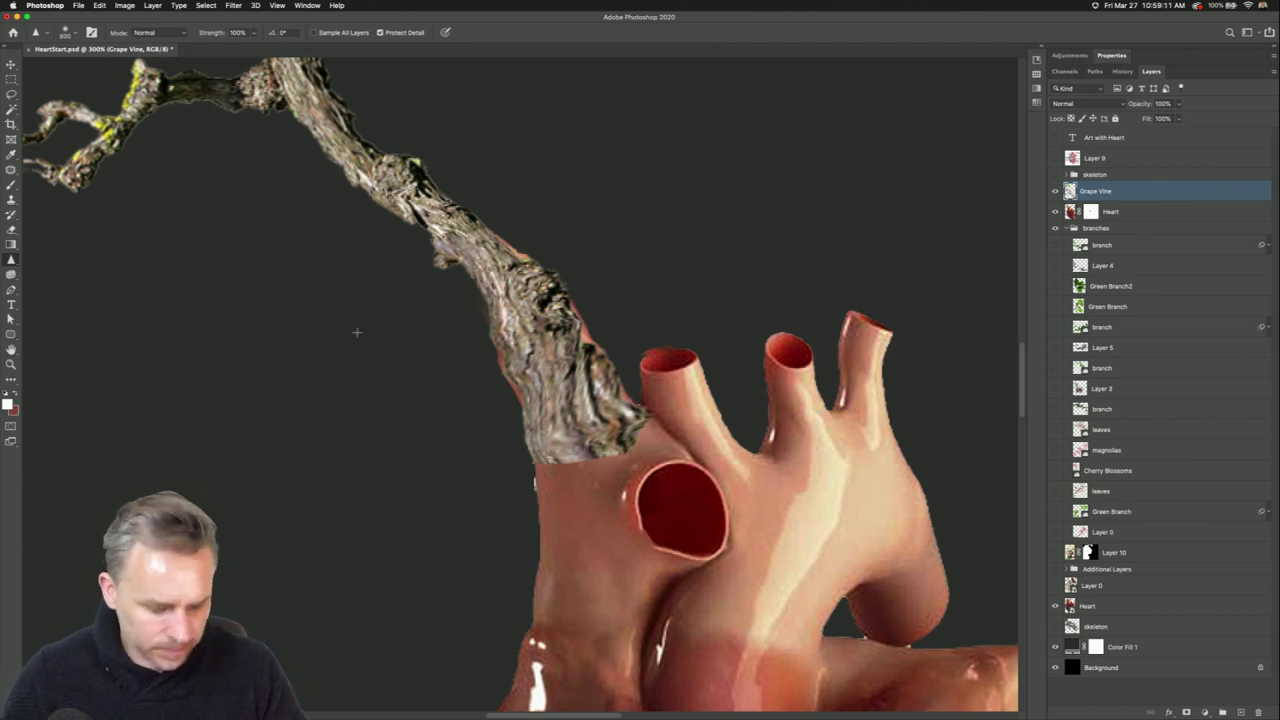
key("bracketleft")
key("bracketleft")
key("bracketleft")
key("bracketleft")
key("bracketleft")
key("bracketleft")
key("bracketleft")
key("bracketleft")
key("bracketleft")
key("bracketleft")
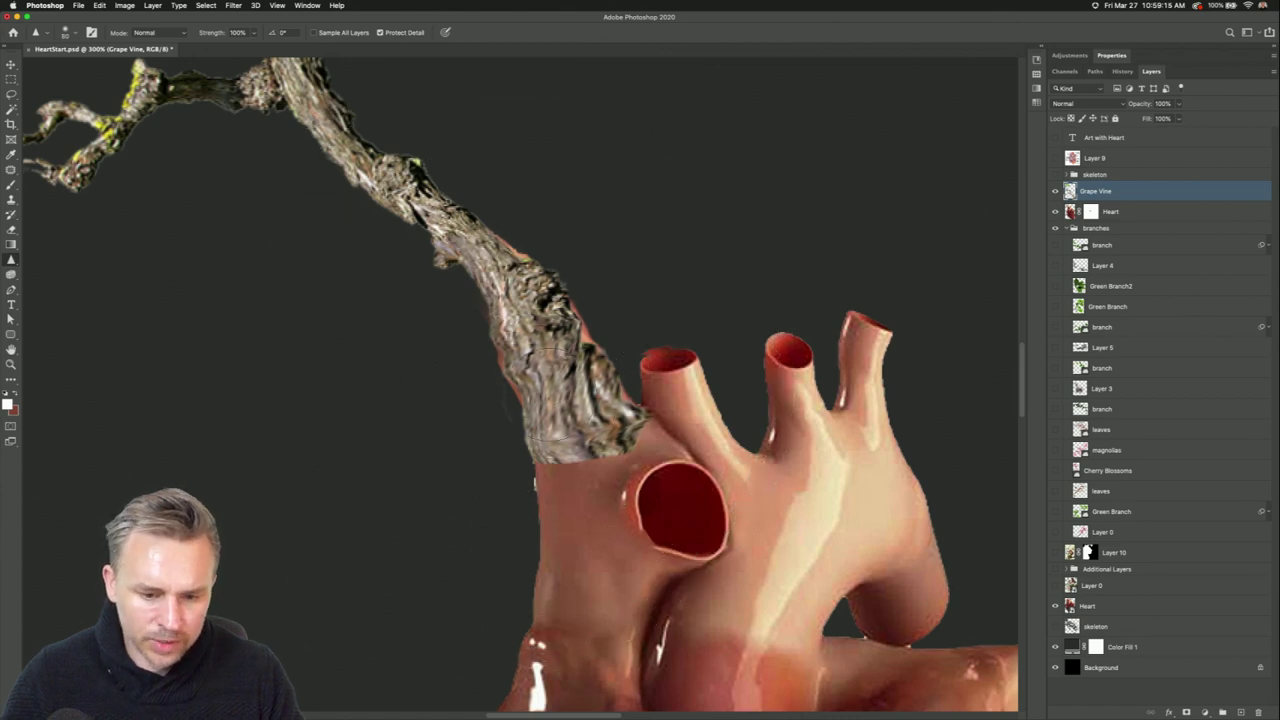
mouse_move(570, 410)
left_mouse_down()
mouse_move(600, 420)
mouse_move(560, 445)
mouse_move(510, 340)
left_mouse_up()
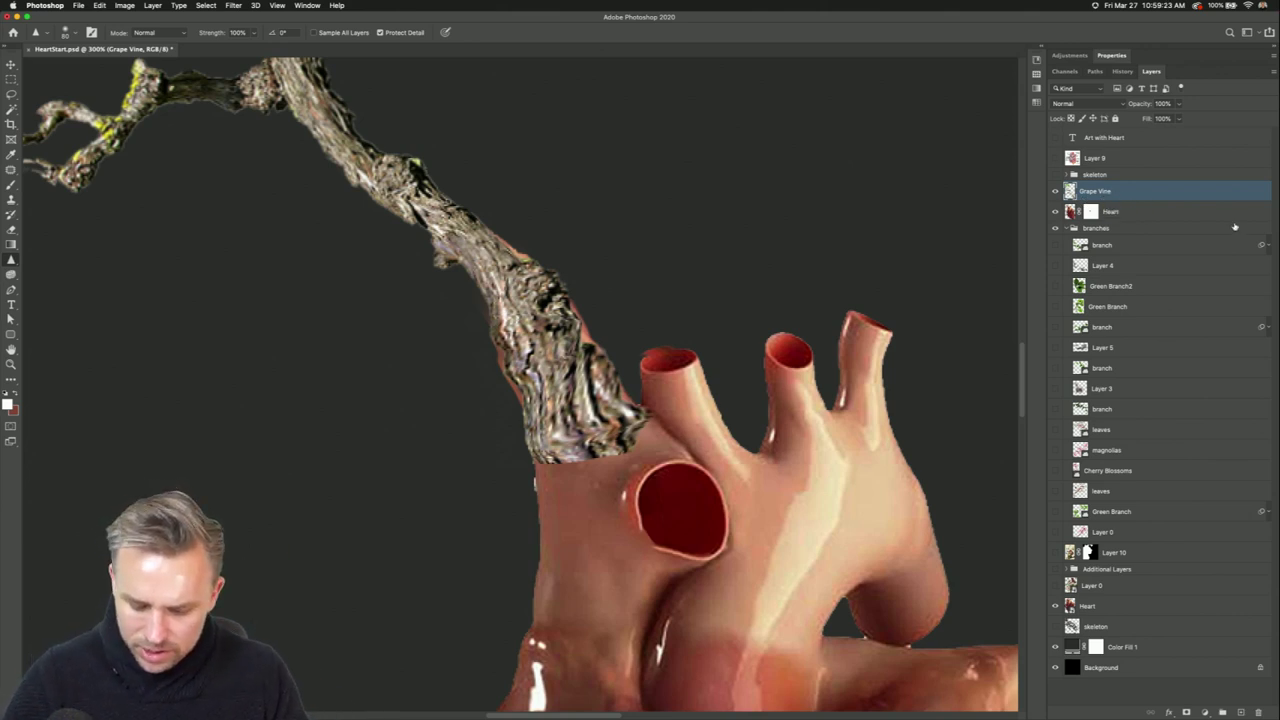
key("super+j")
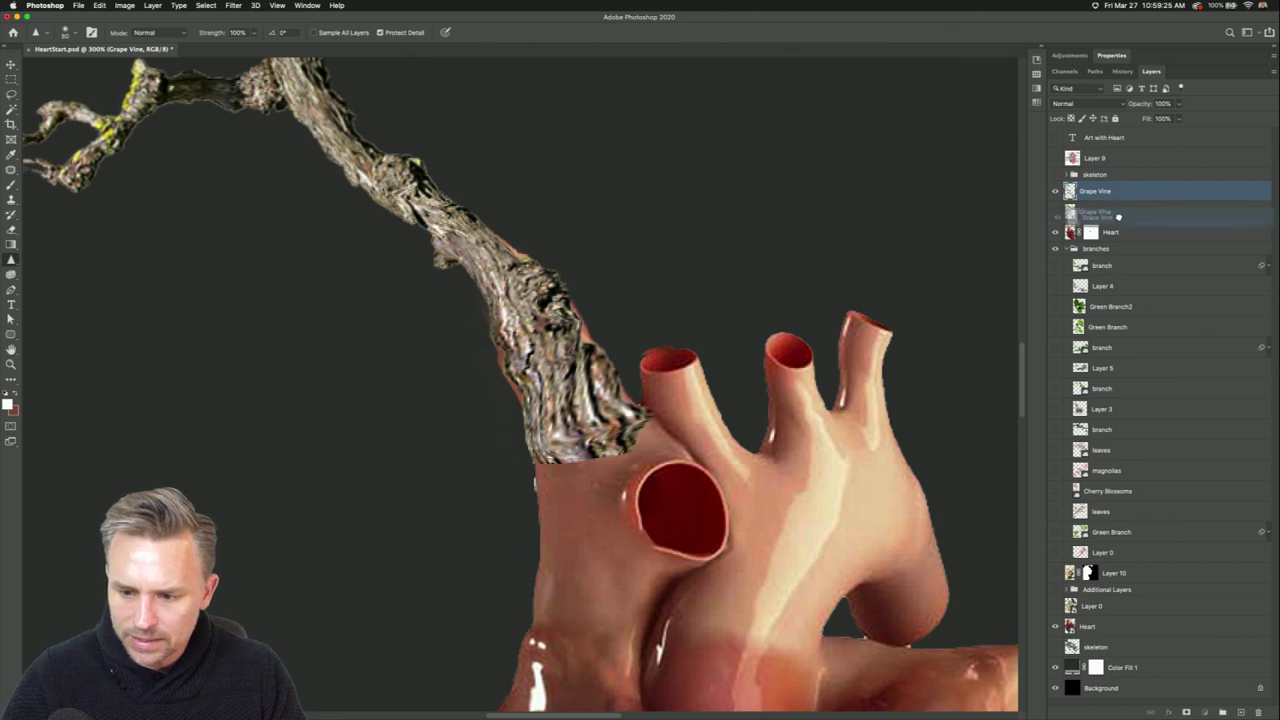
Clip the vine copy to Heart, mask out its base, and set its blend mode to Soft Light.
key("super+bracketleft")
left_click(1123, 217, "alt")
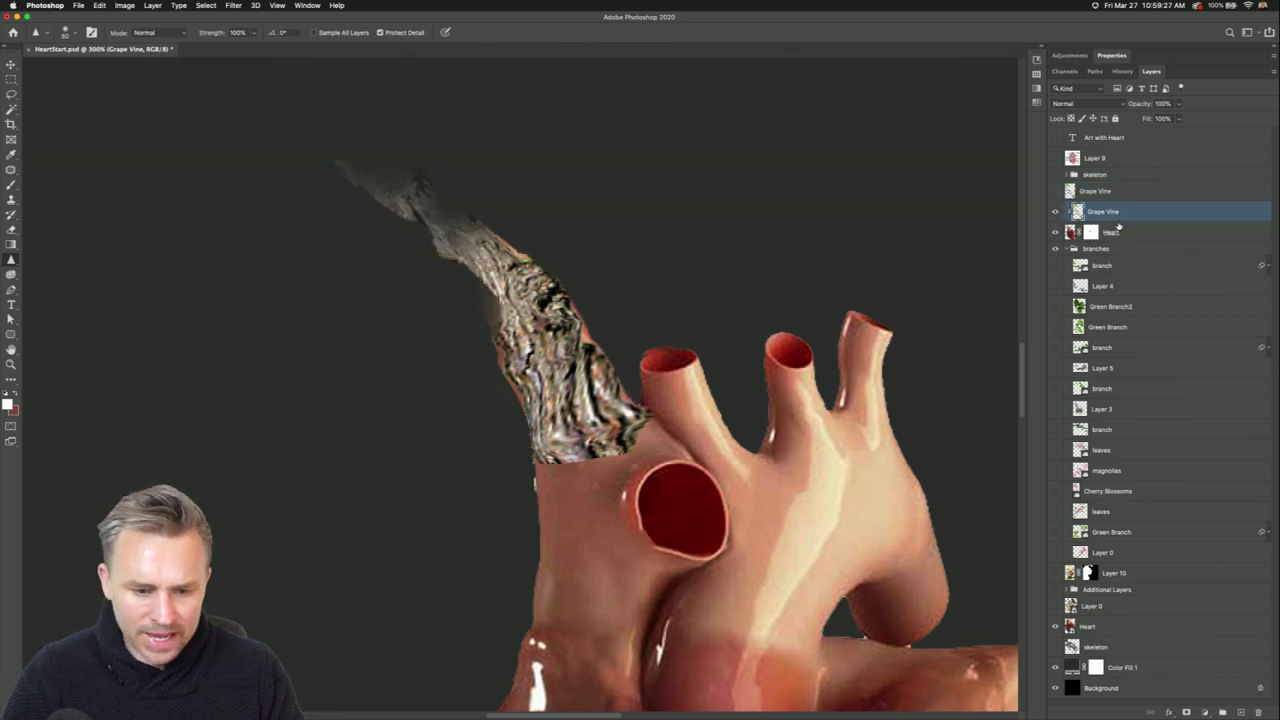
left_click(1186, 712)
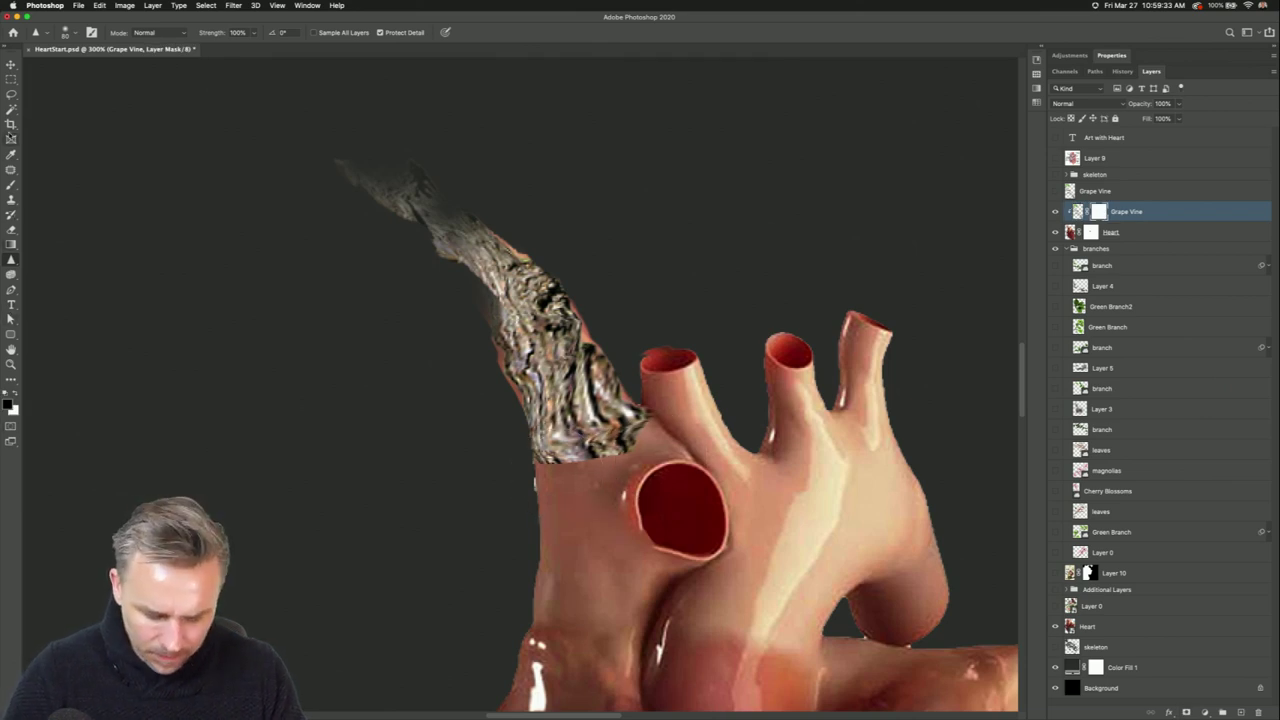
key("b")
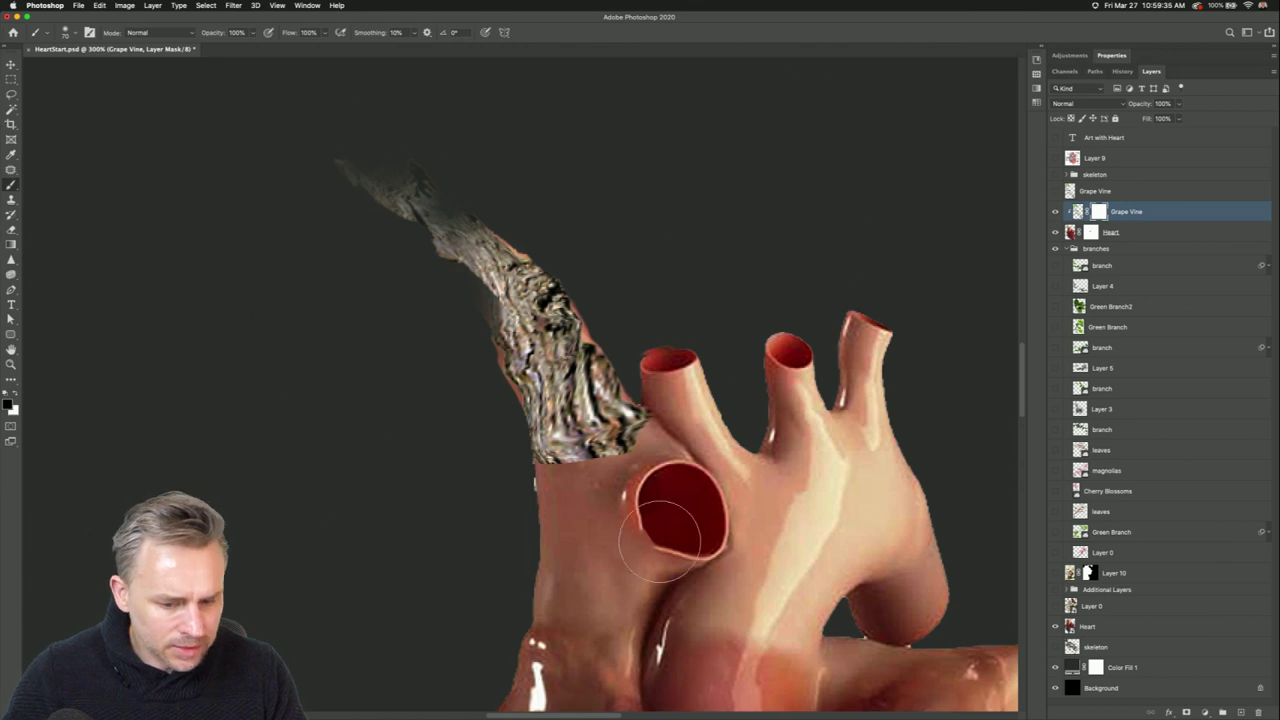
key("bracketright")
mouse_move(551, 506)
left_mouse_down()
mouse_move(621, 457)
mouse_move(593, 491)
mouse_move(562, 496)
left_mouse_up()
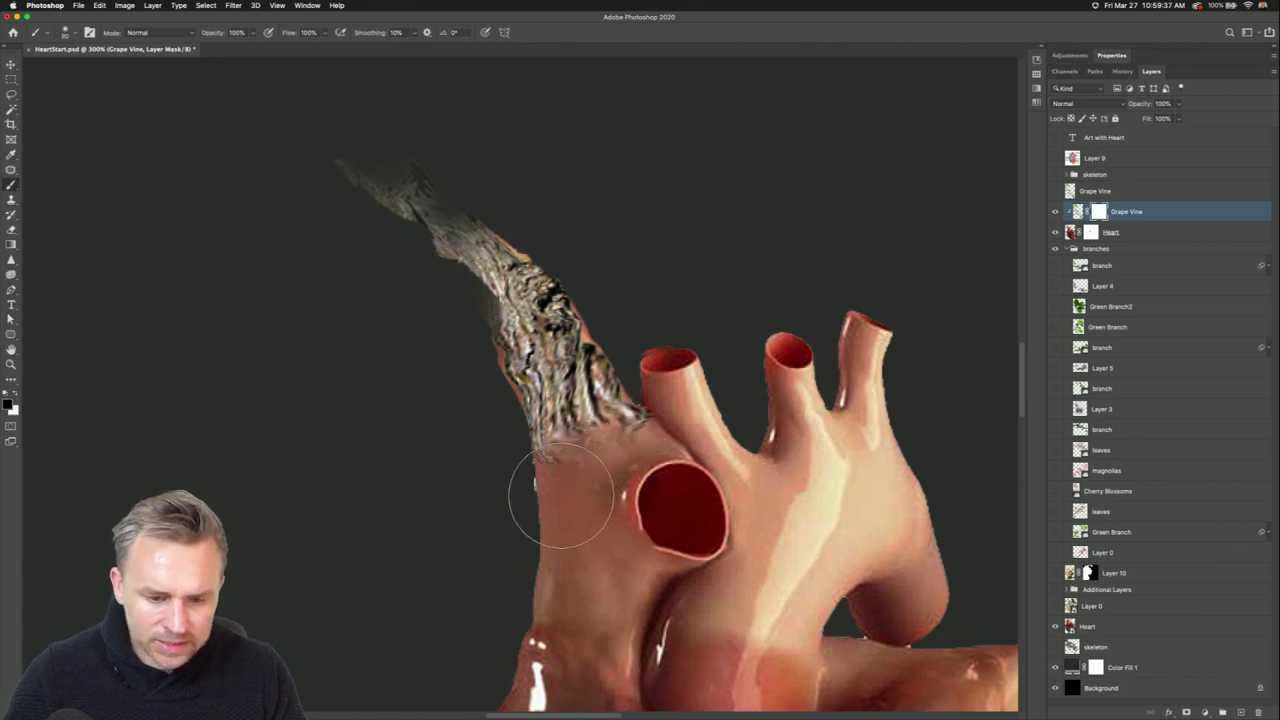
left_click(1066, 104)
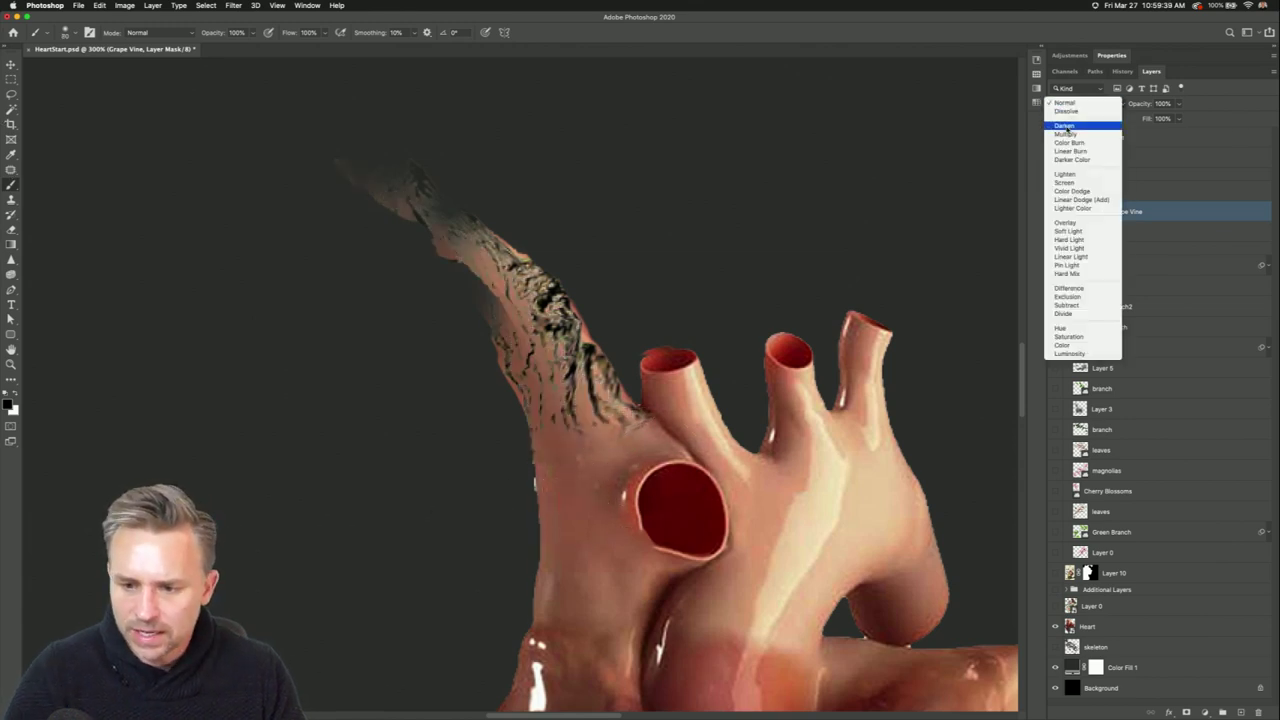
left_click(1078, 232)
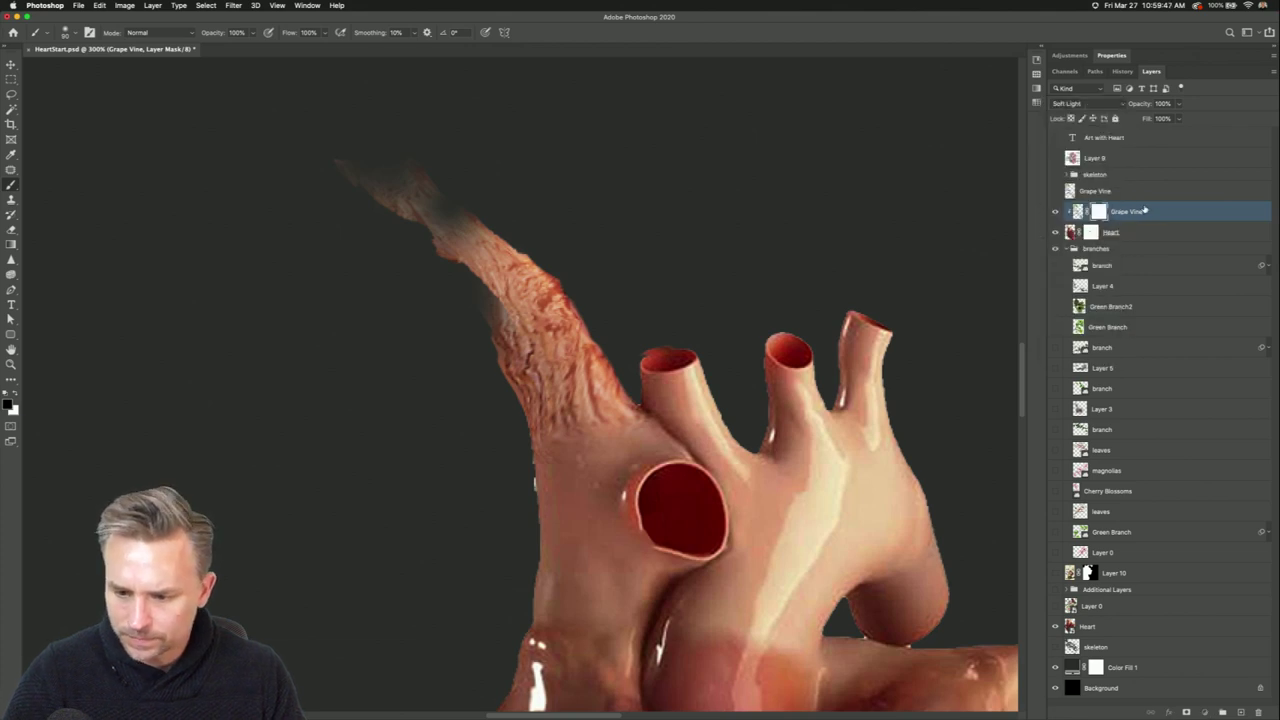
Show the original Grape Vine layer and move it below the Heart layer.
key("super+2")
left_click(1054, 191)
left_click_drag(1134, 194, 1136, 240)
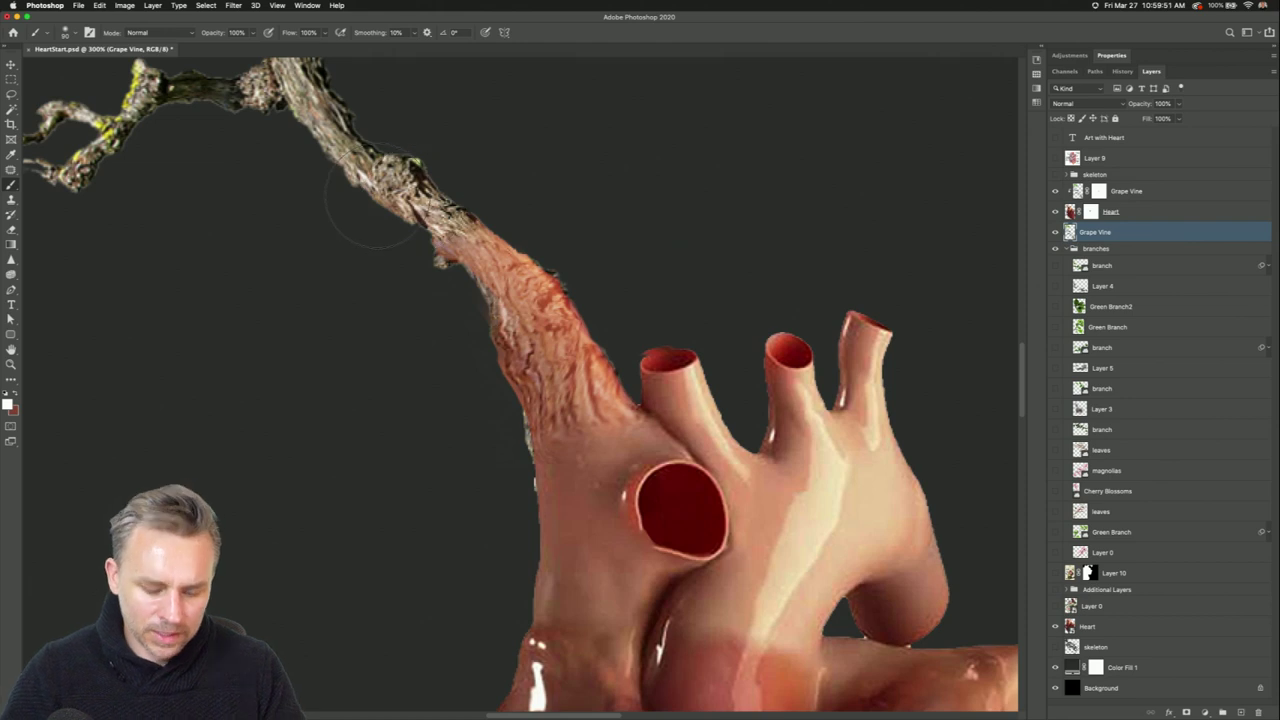
key("super+1")
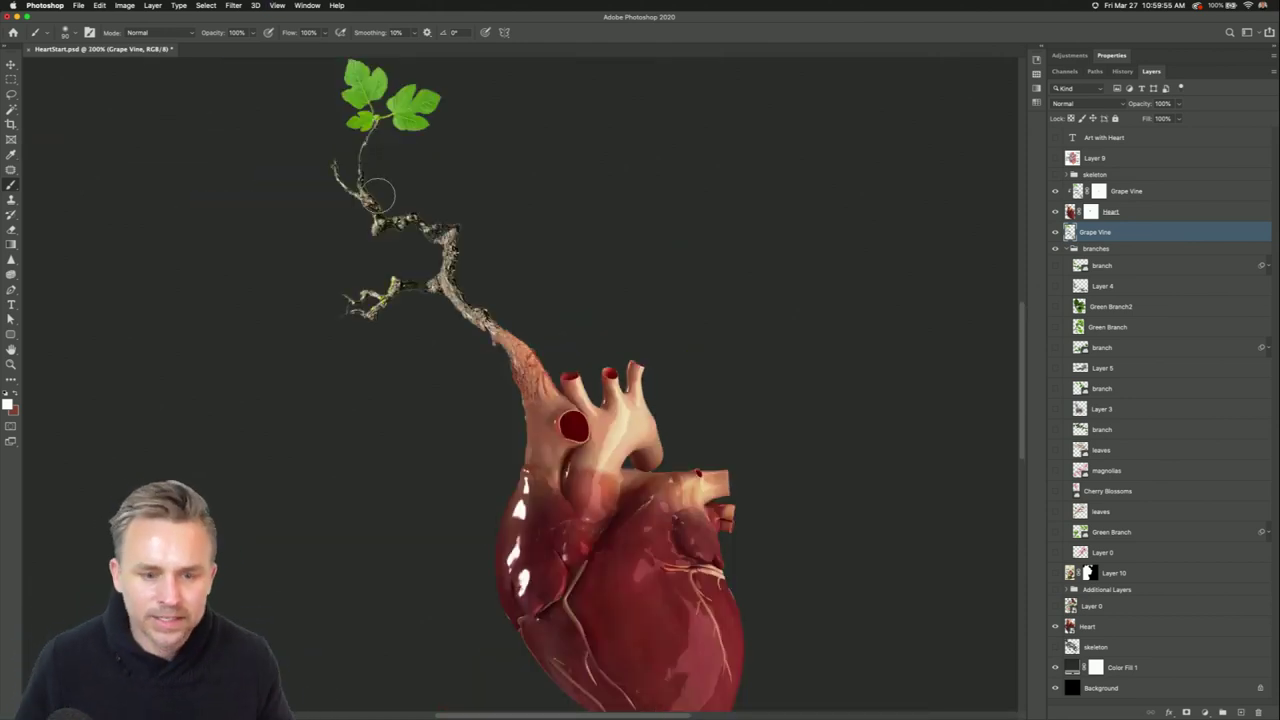
key("super+equal")
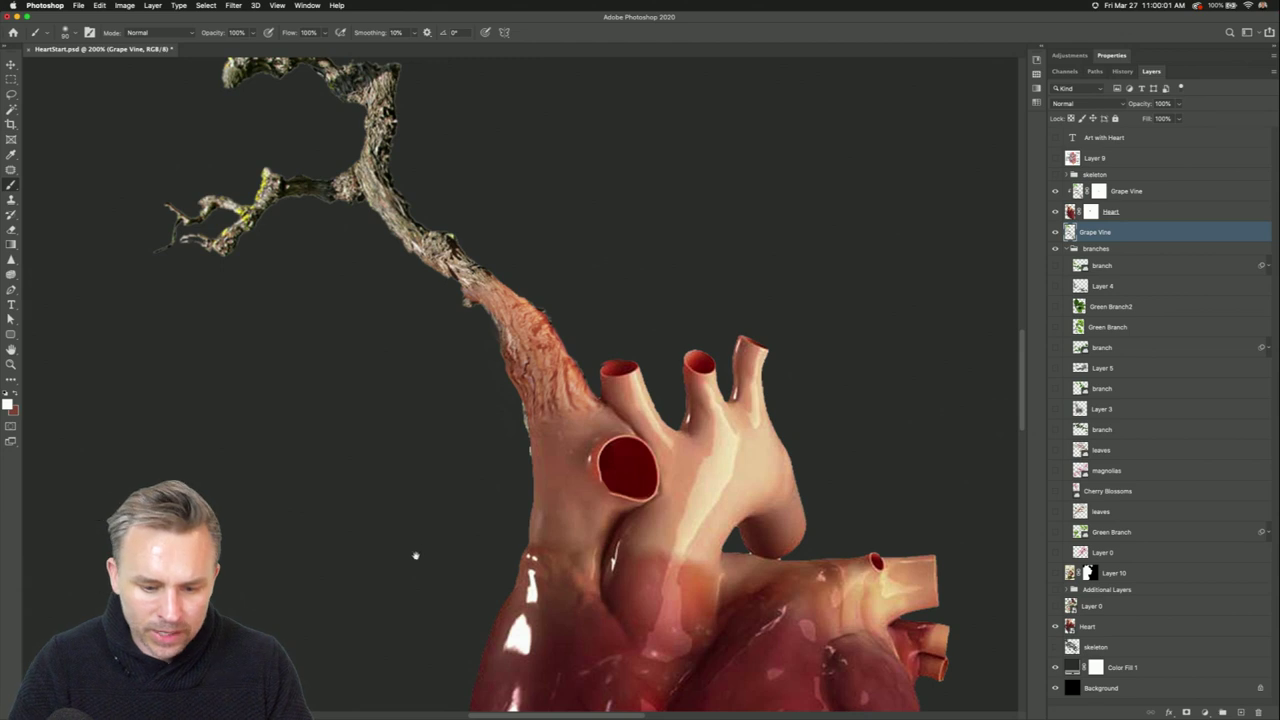
left_click_drag(414, 557, 417, 343)
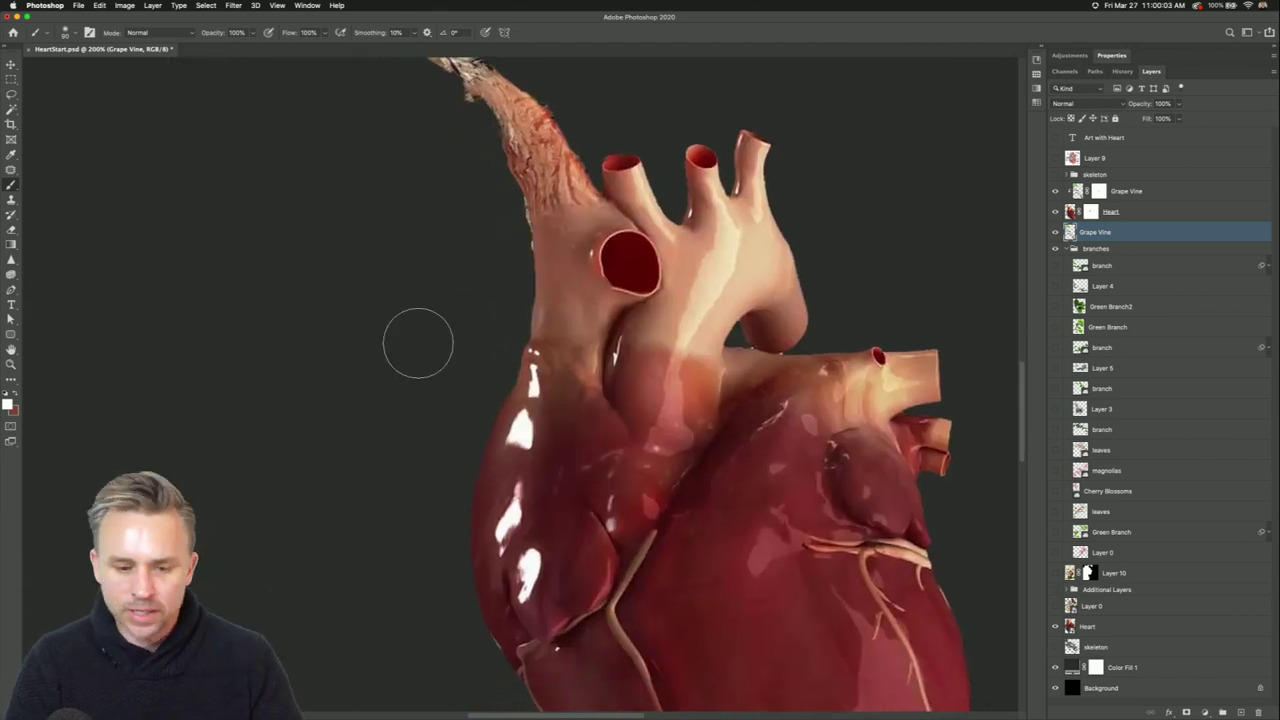
left_click_drag(434, 214, 435, 400)
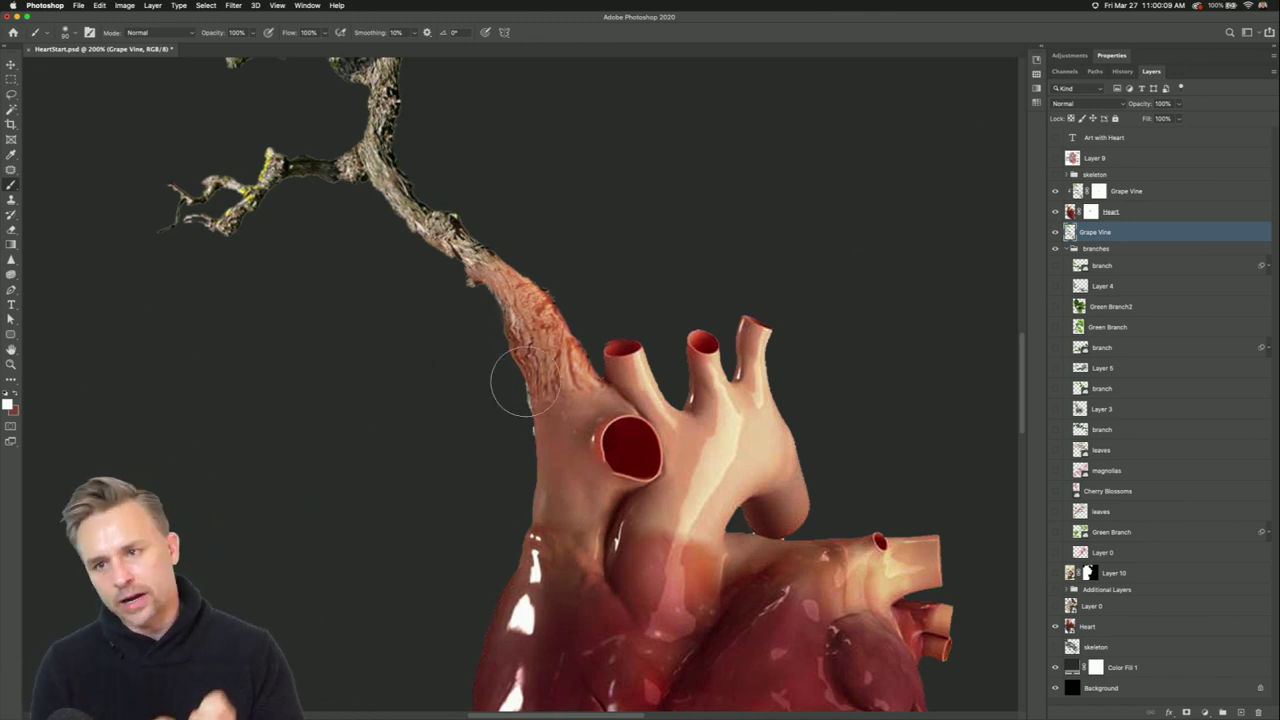
scroll(525, 382, "down", 3)
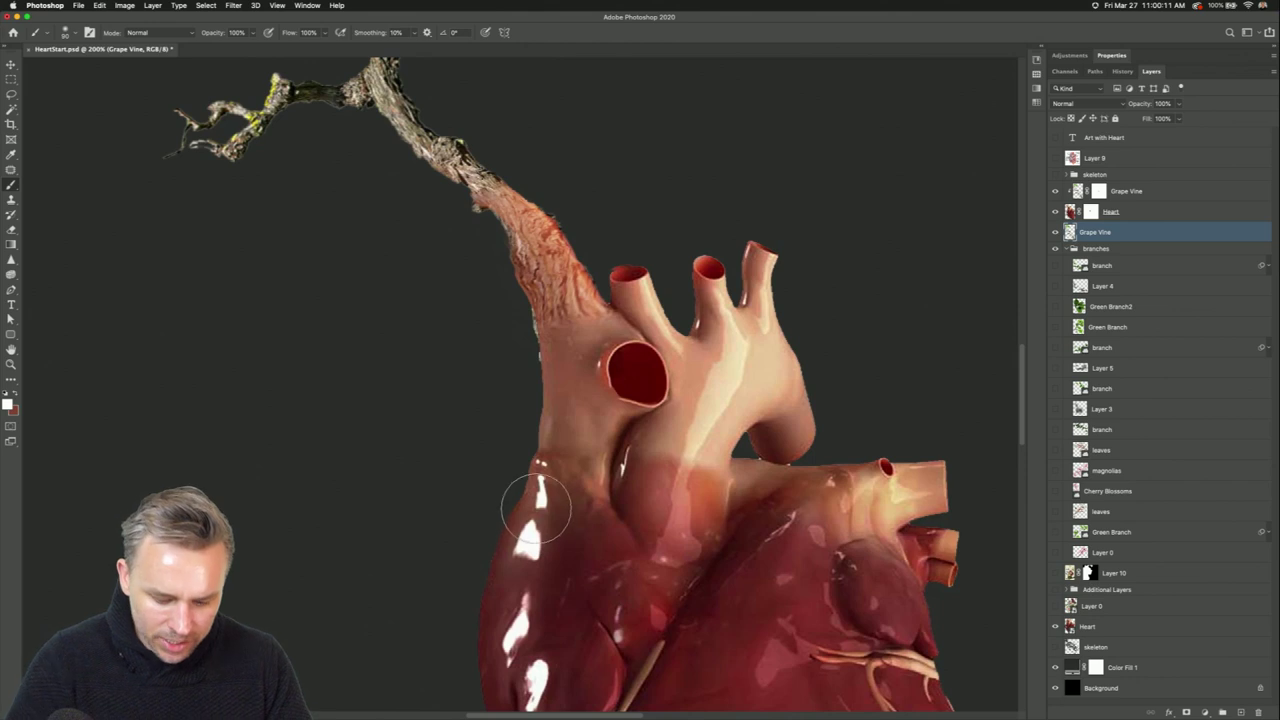
key("bracketright")
key("bracketright")
key("bracketright")
key("bracketright")
key("bracketright")
key("bracketright")
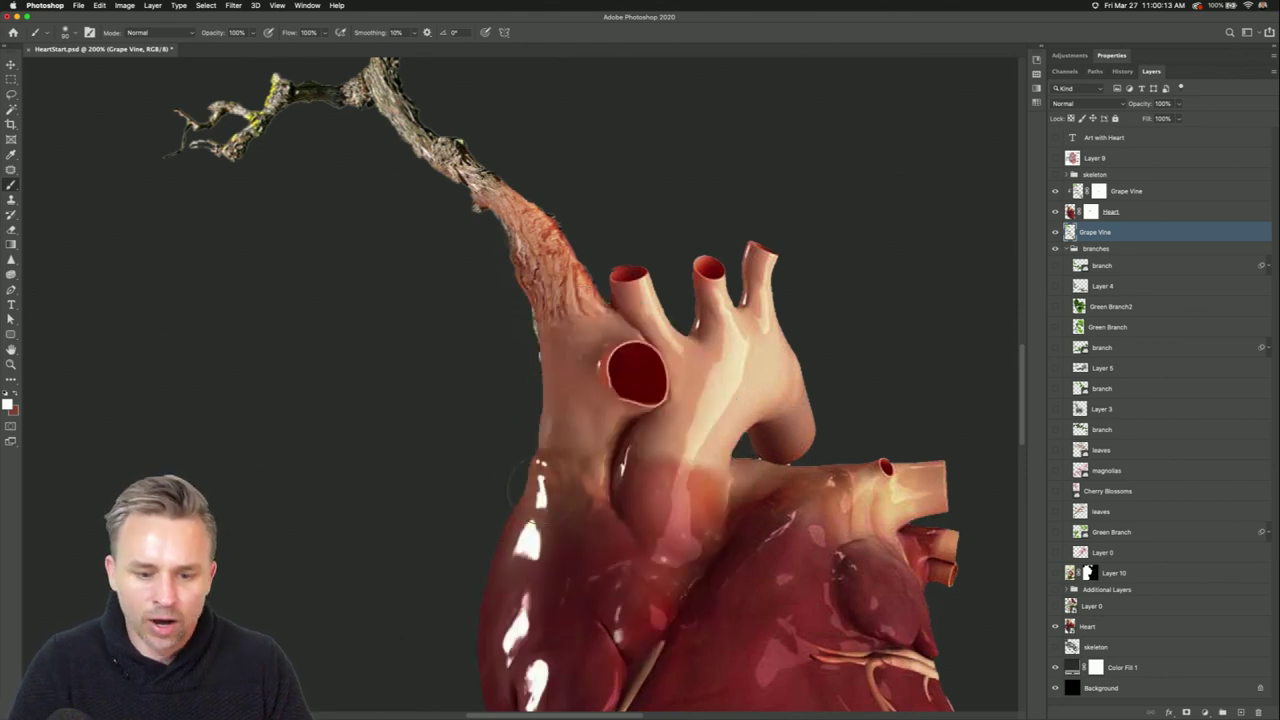
scroll(494, 403, "up", 4)
left_click(1143, 190)
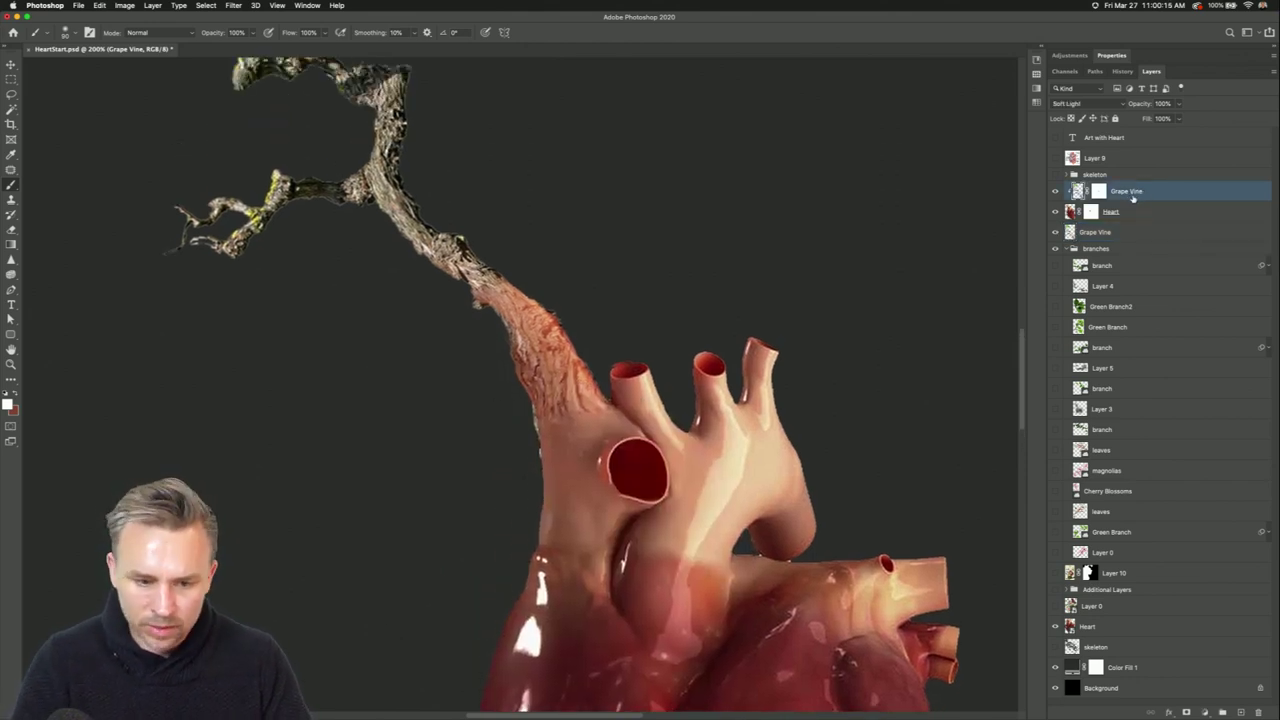
scroll(391, 257, "up", 4)
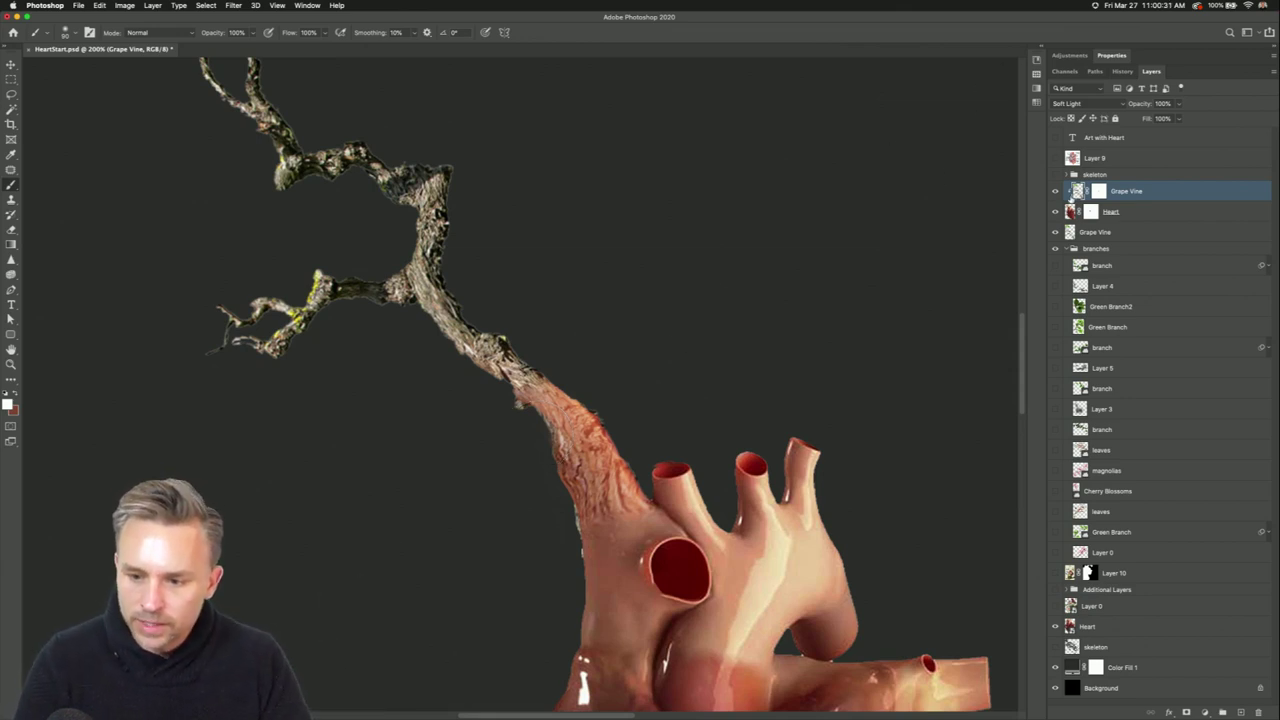
left_click(1055, 191)
left_click(1055, 191)
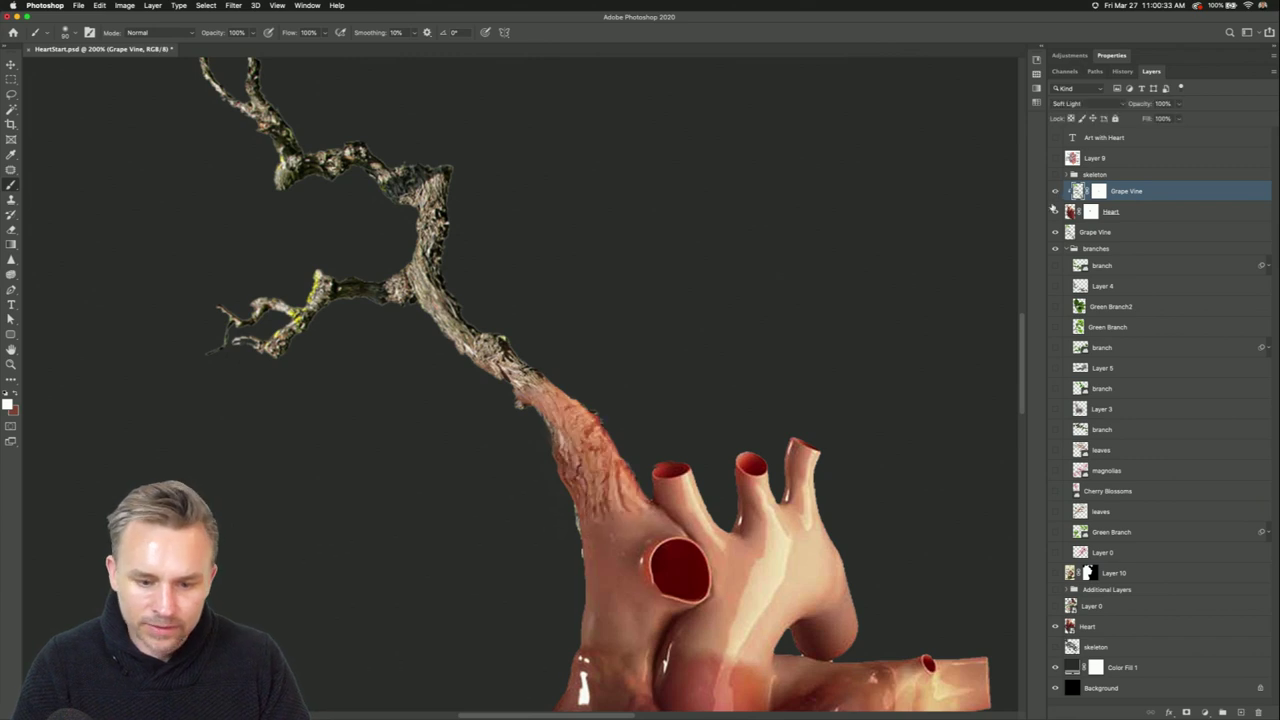
left_click(1120, 232)
left_click(1055, 232)
left_click(1055, 232)
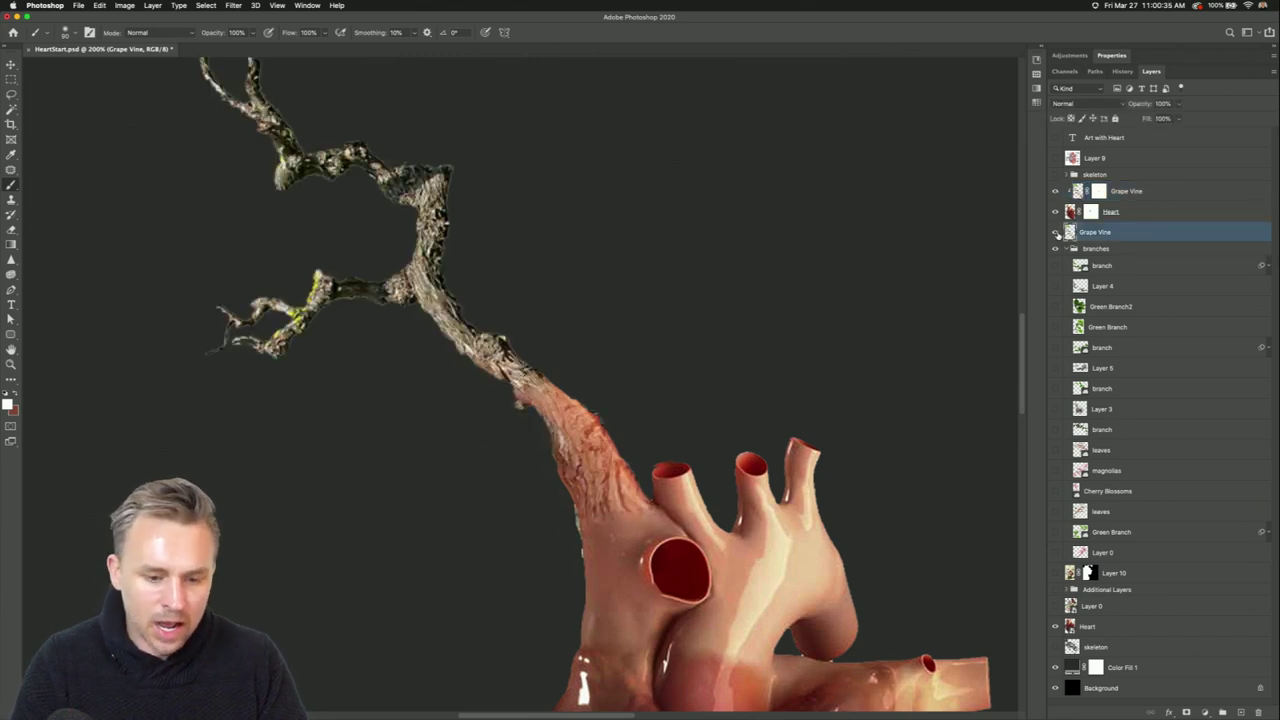
left_click(1055, 232)
left_click(1055, 232)
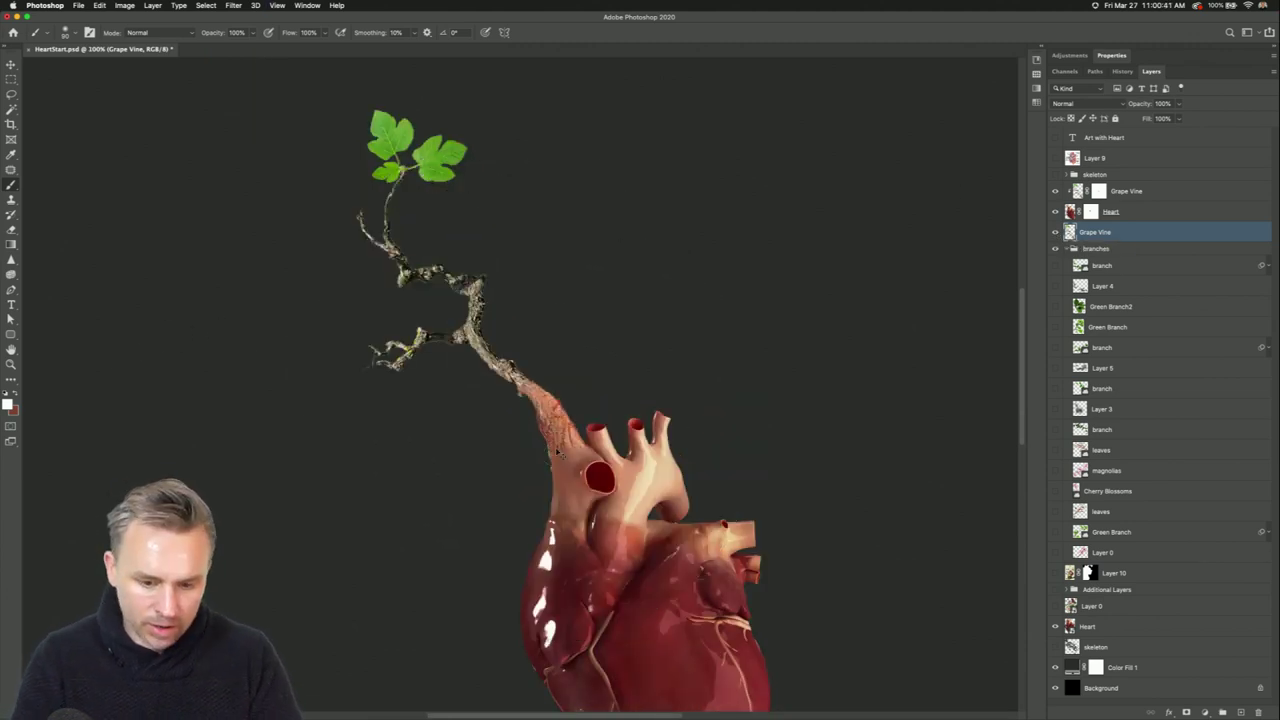
key("super+equal")
scroll(543, 443, "down", 1)
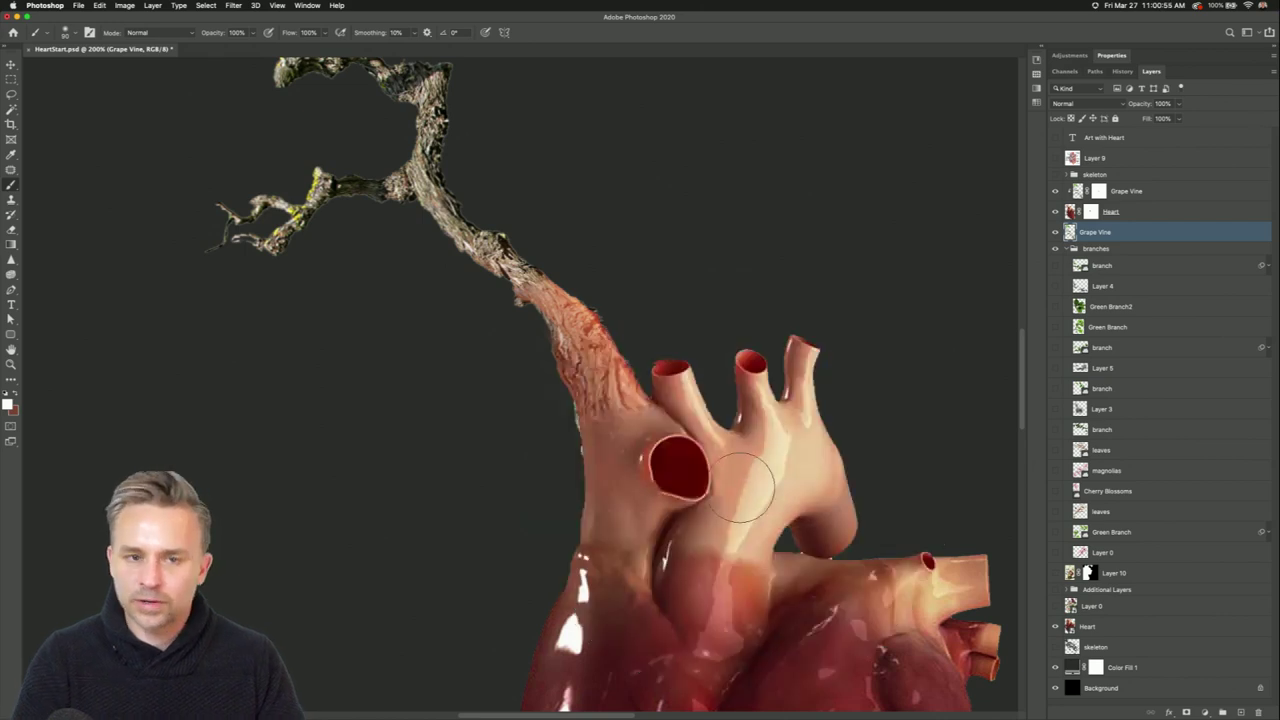
key("super+minus")
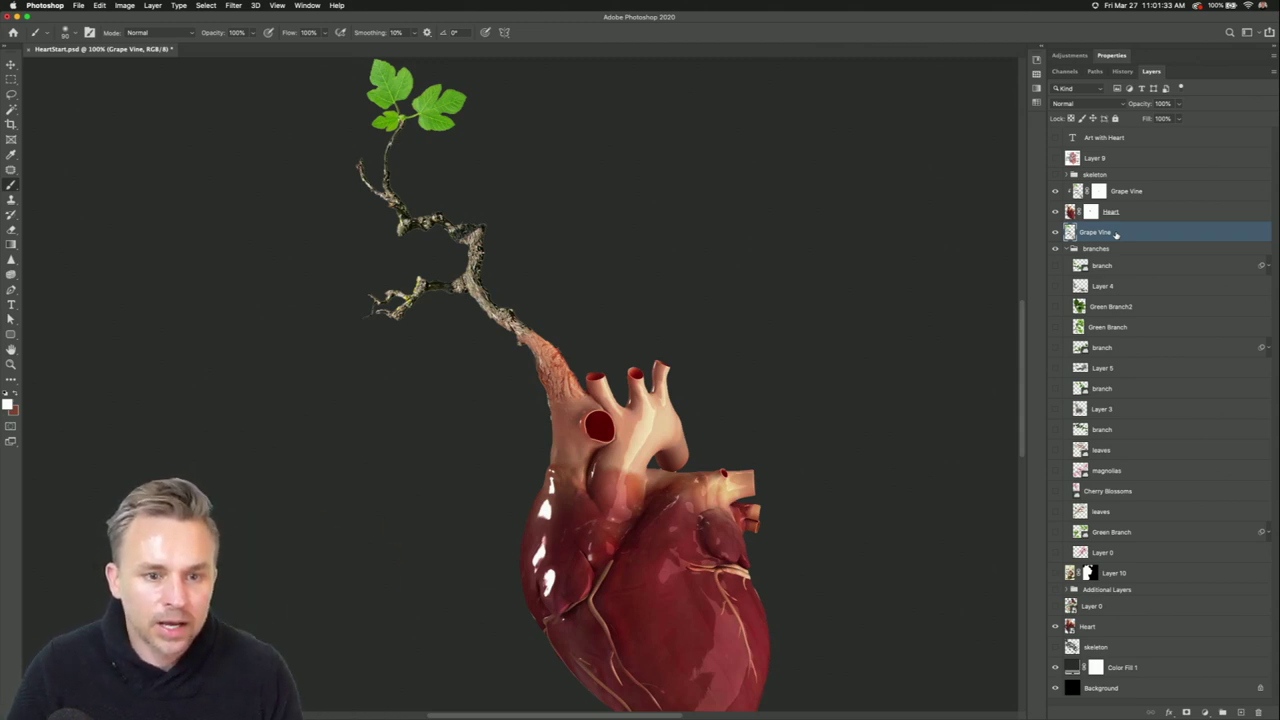
Add a Curves layer, try then reset a red-channel curve, and clip Curves 1 to Grape Vine.
left_click(1204, 712)
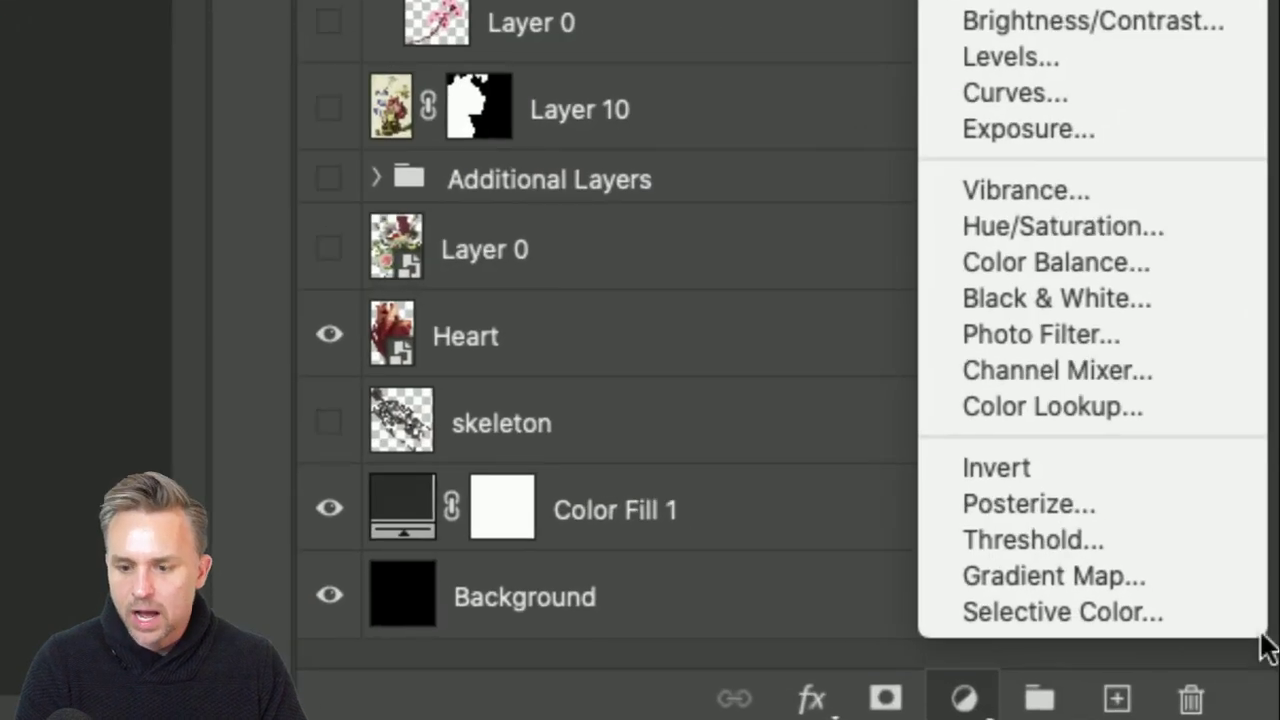
left_click(1115, 96)
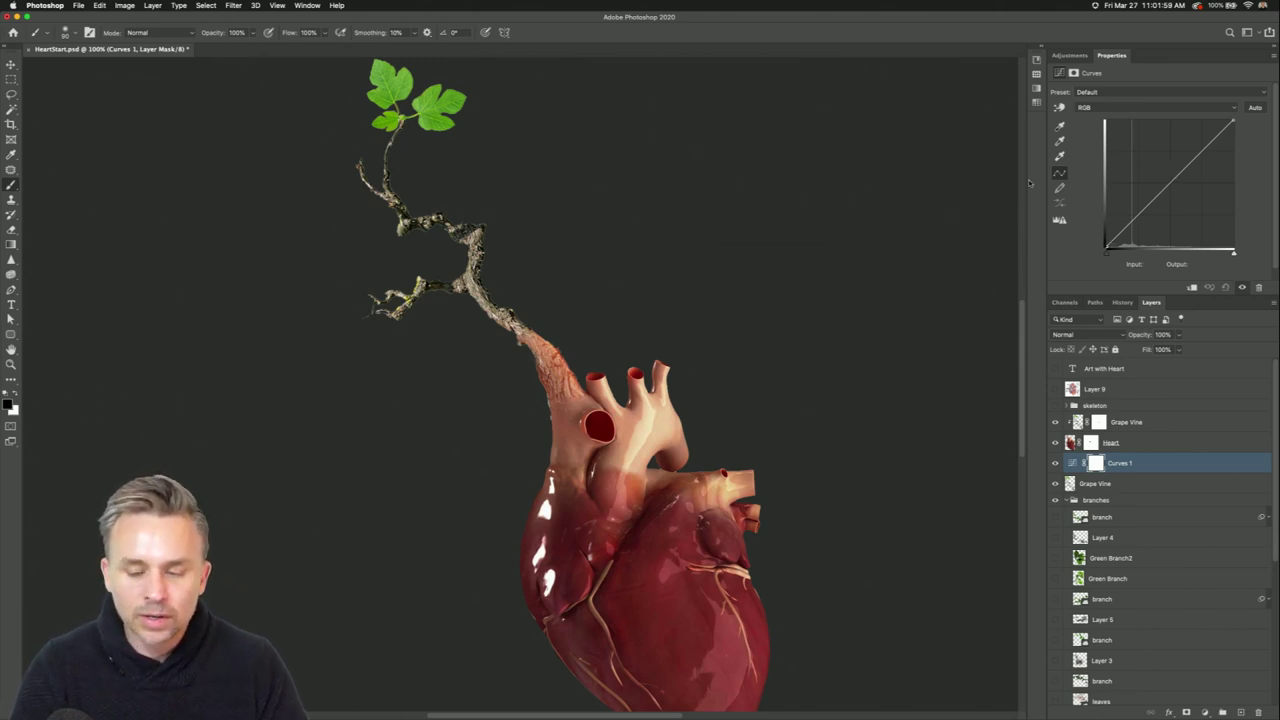
left_click(1102, 108)
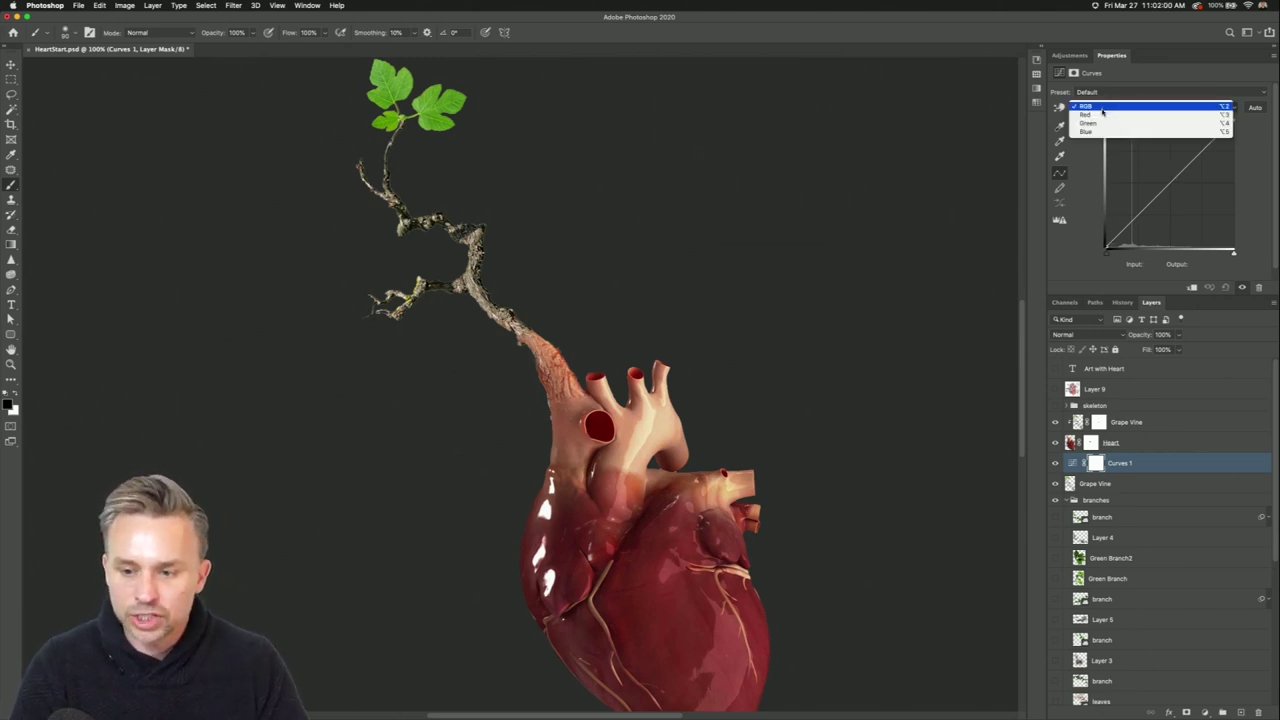
left_click(1104, 115)
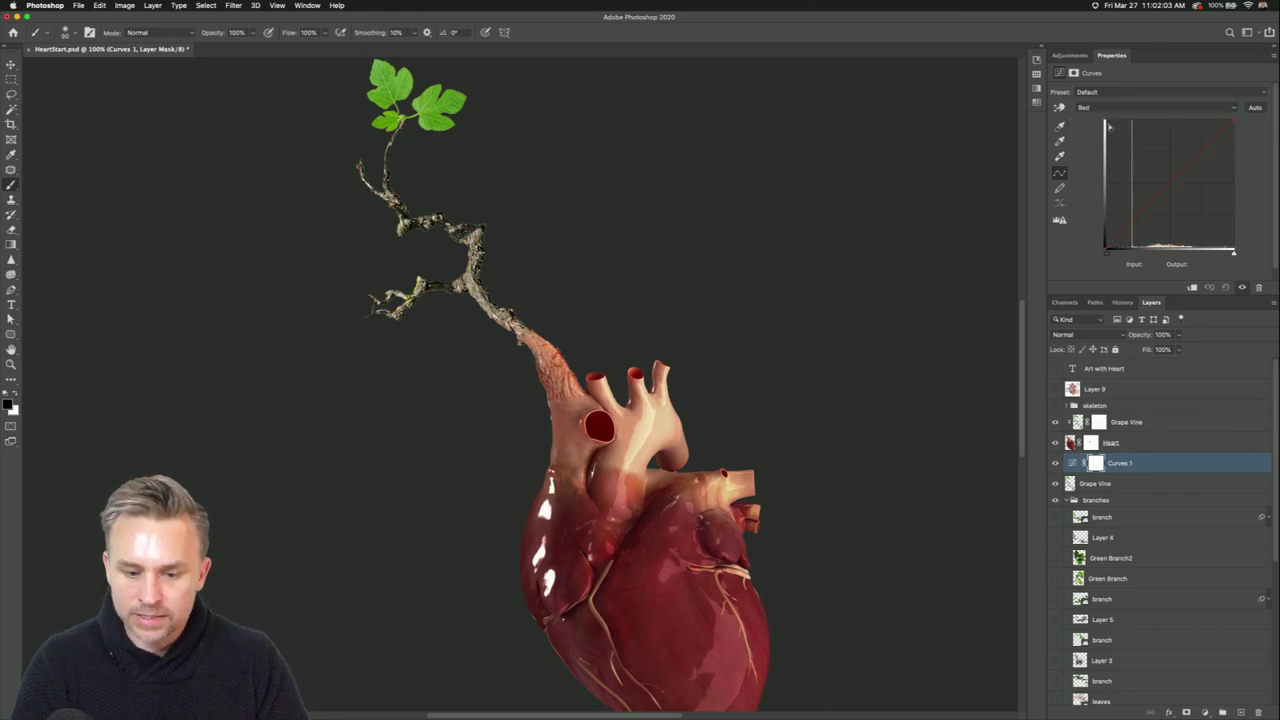
left_click_drag(1174, 176, 1162, 155)
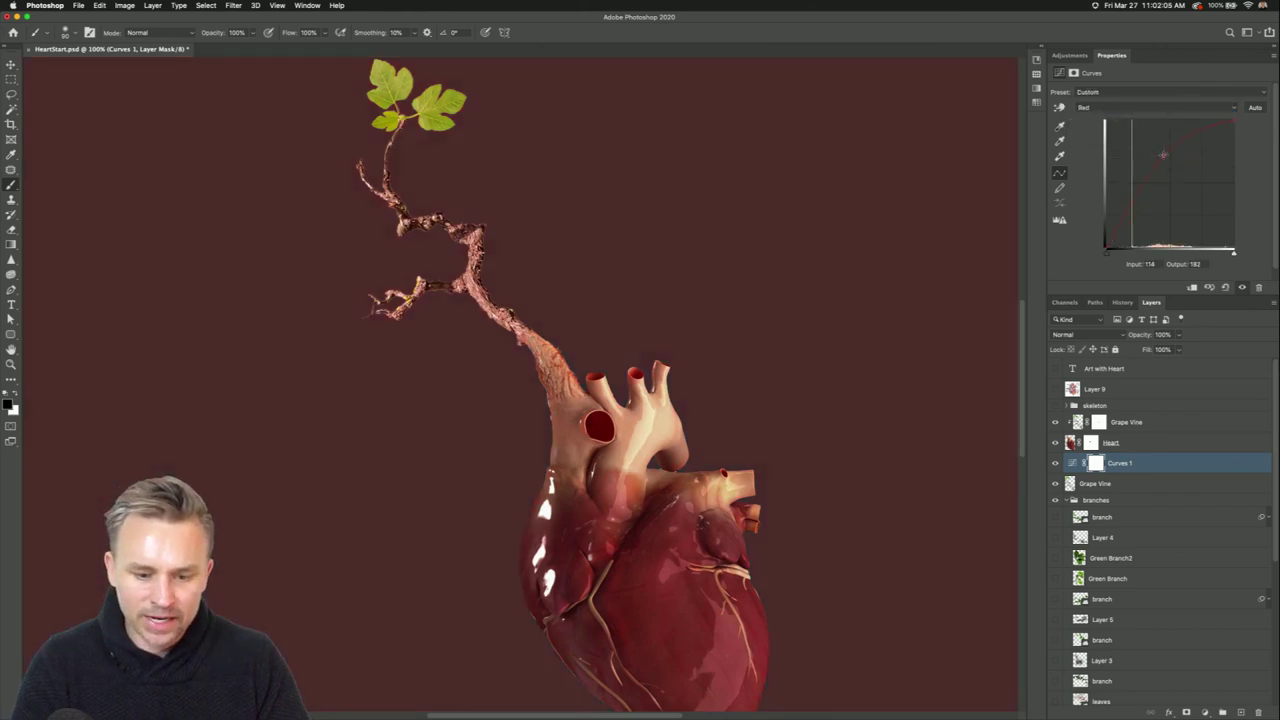
left_click(1130, 471, "alt")
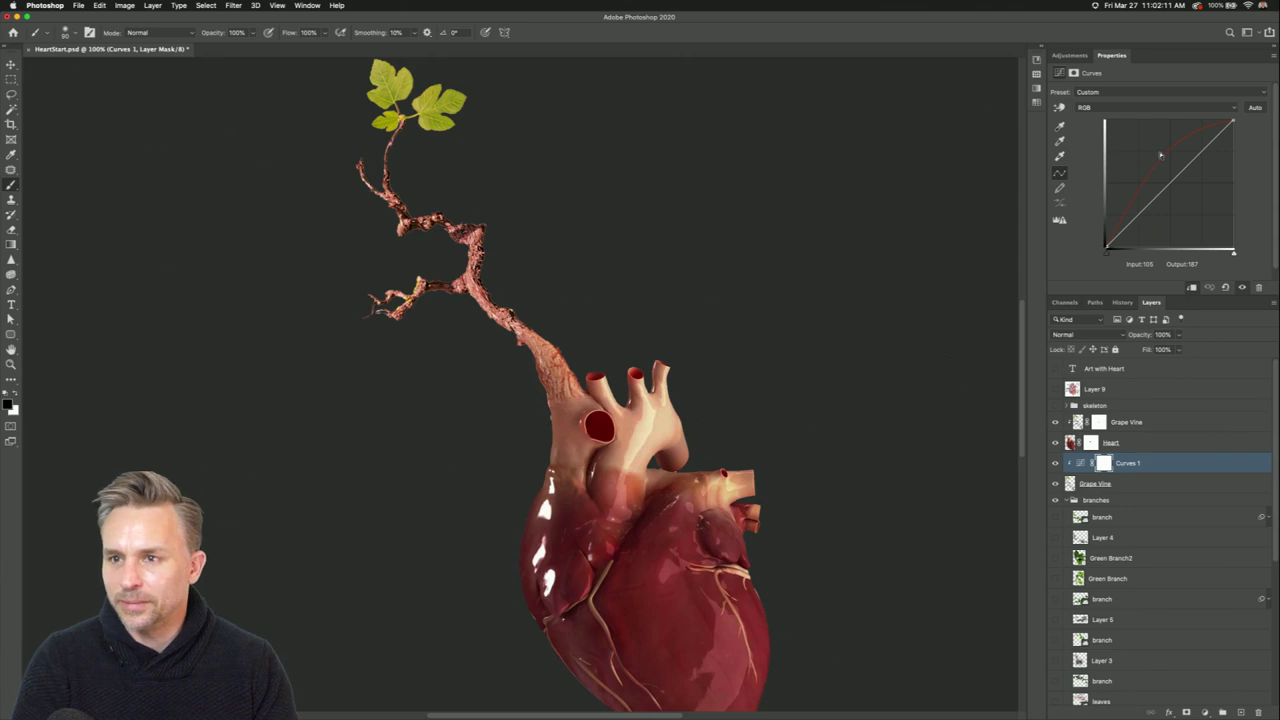
key("super+alt+g")
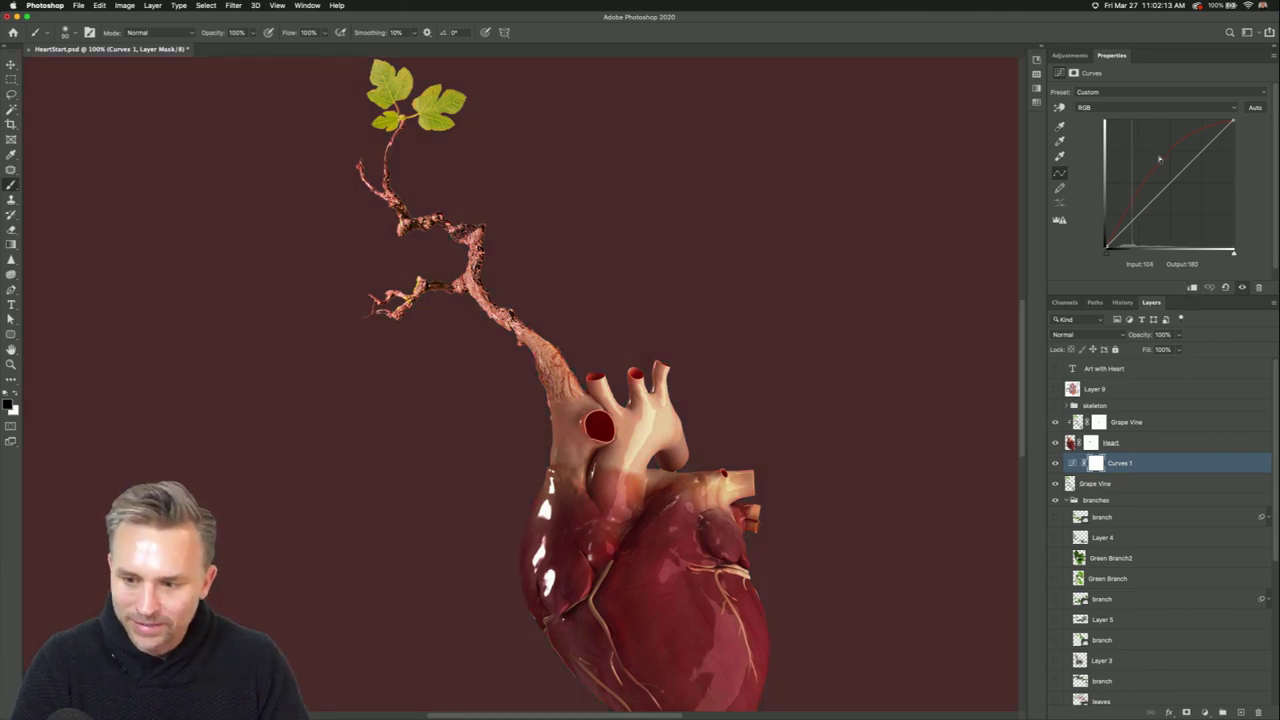
left_click(1160, 159, "super")
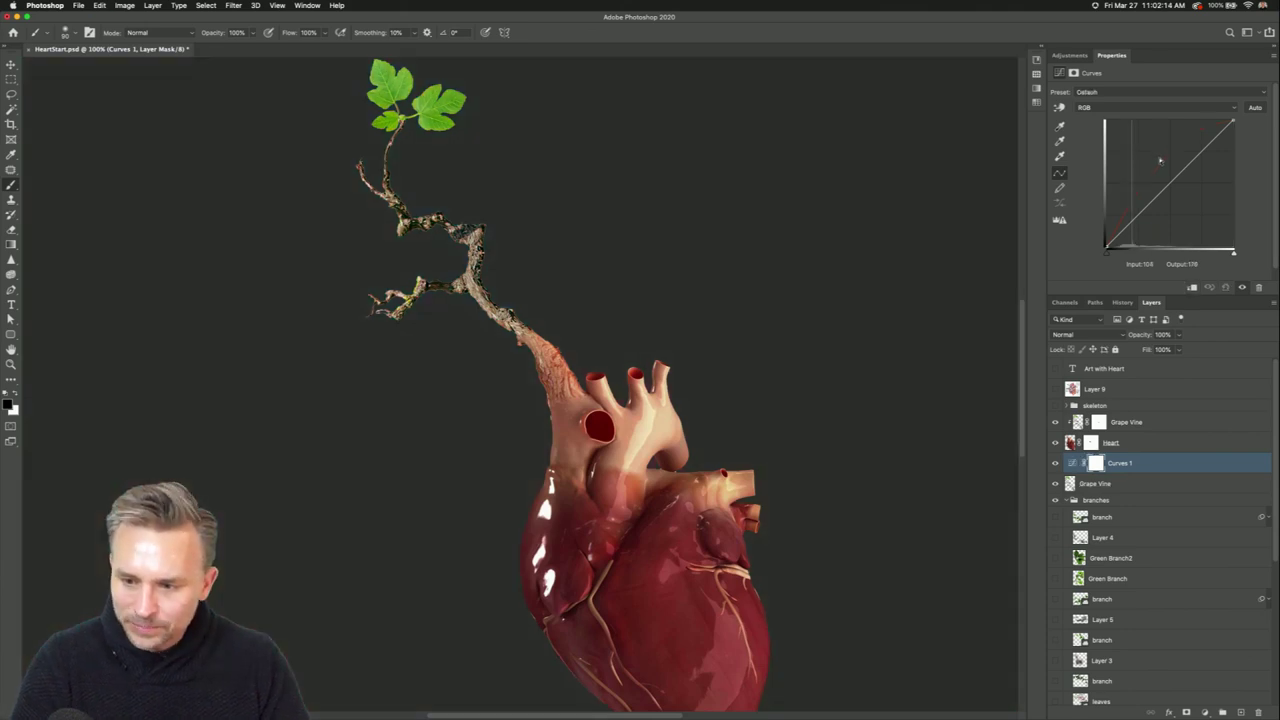
left_click(1136, 472, "alt")
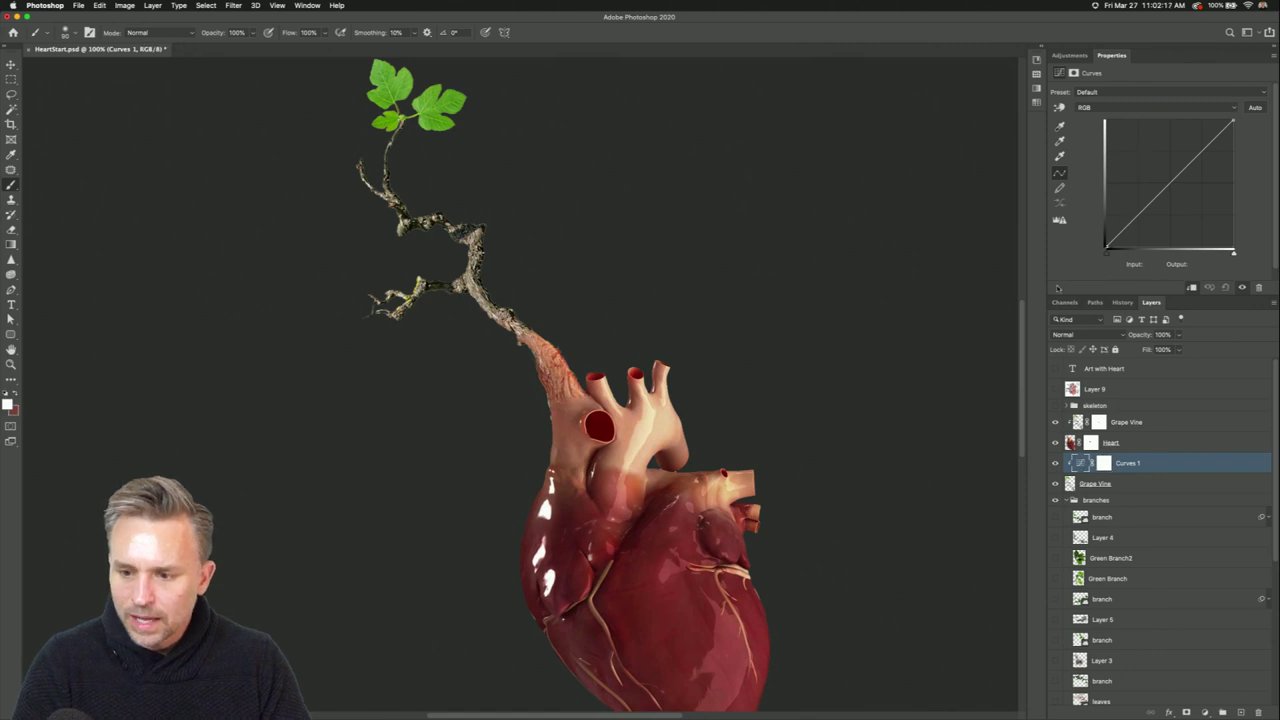
Open Auto Options from the Curves Properties menu and position the Auto Color Correction dialog.
key("super+equal")
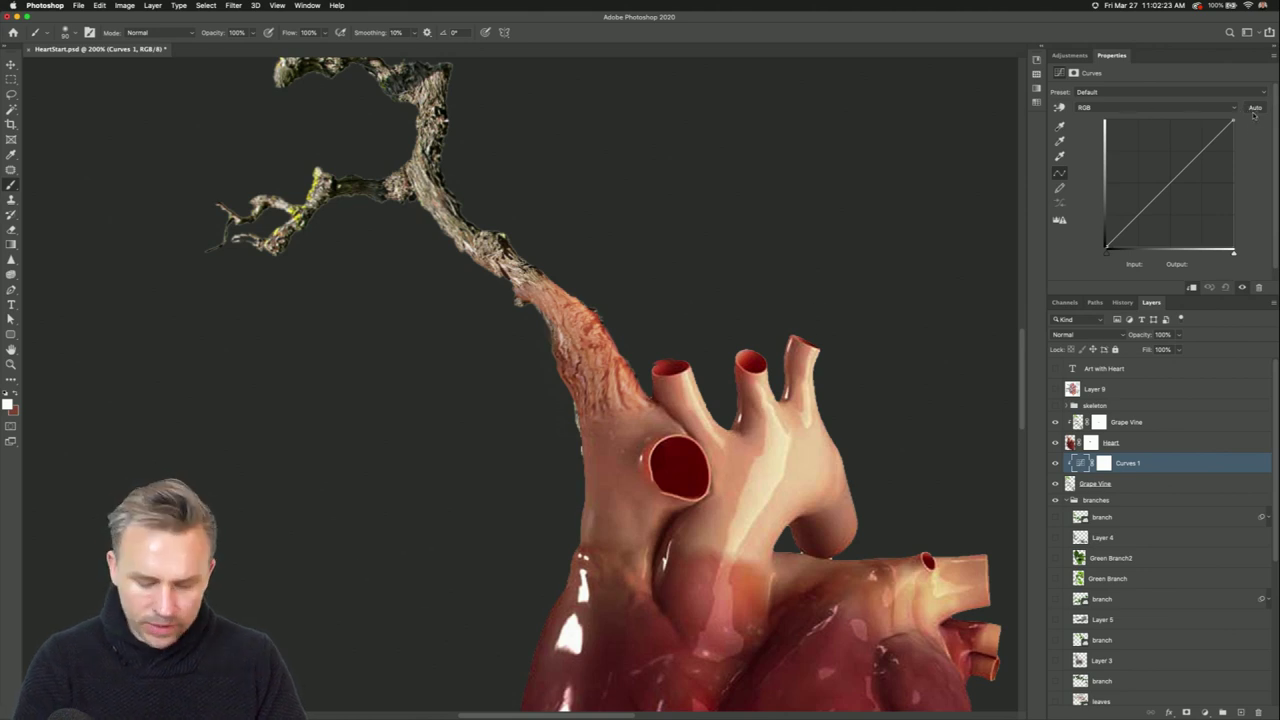
left_click(1273, 58)
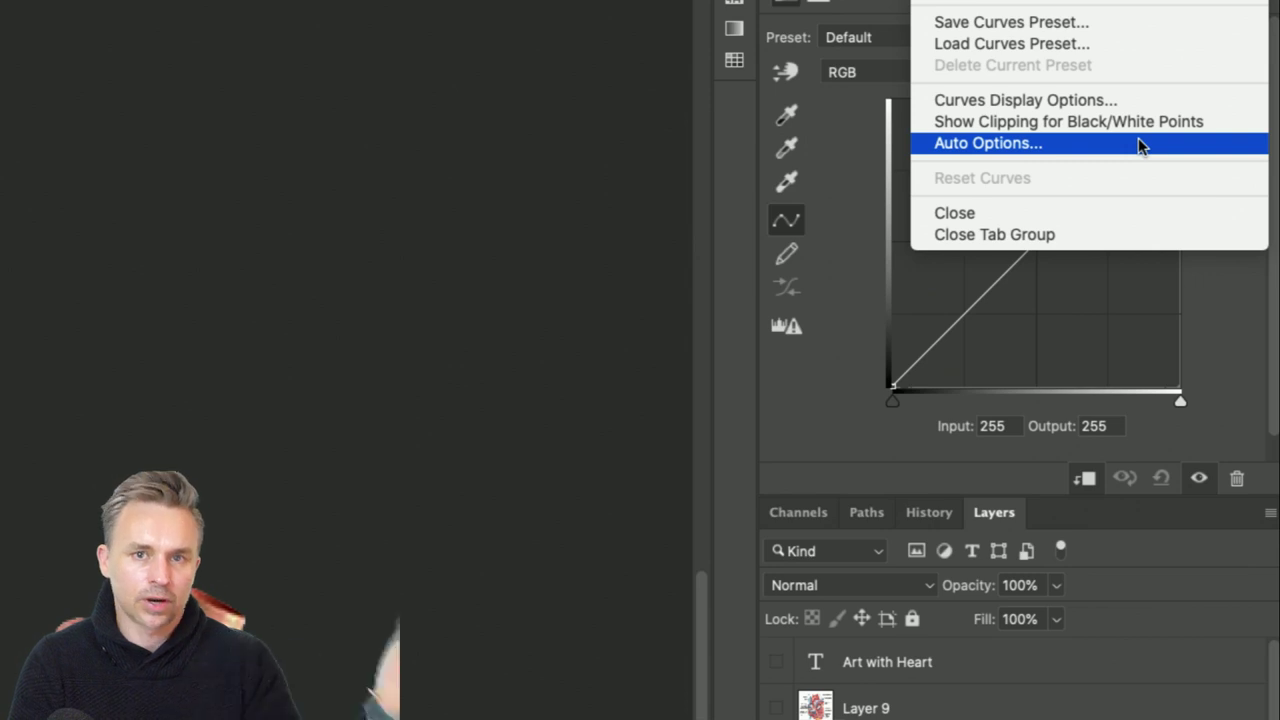
left_click(1138, 143)
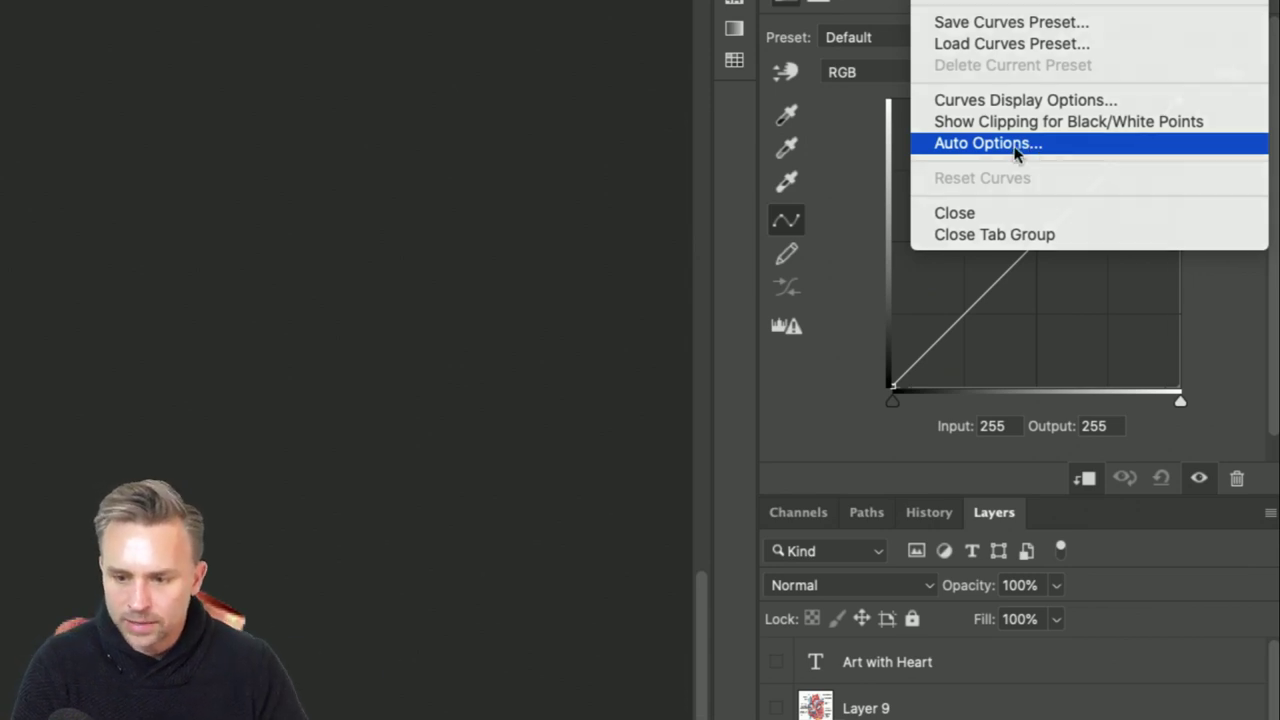
left_click_drag(177, 459, 340, 391)
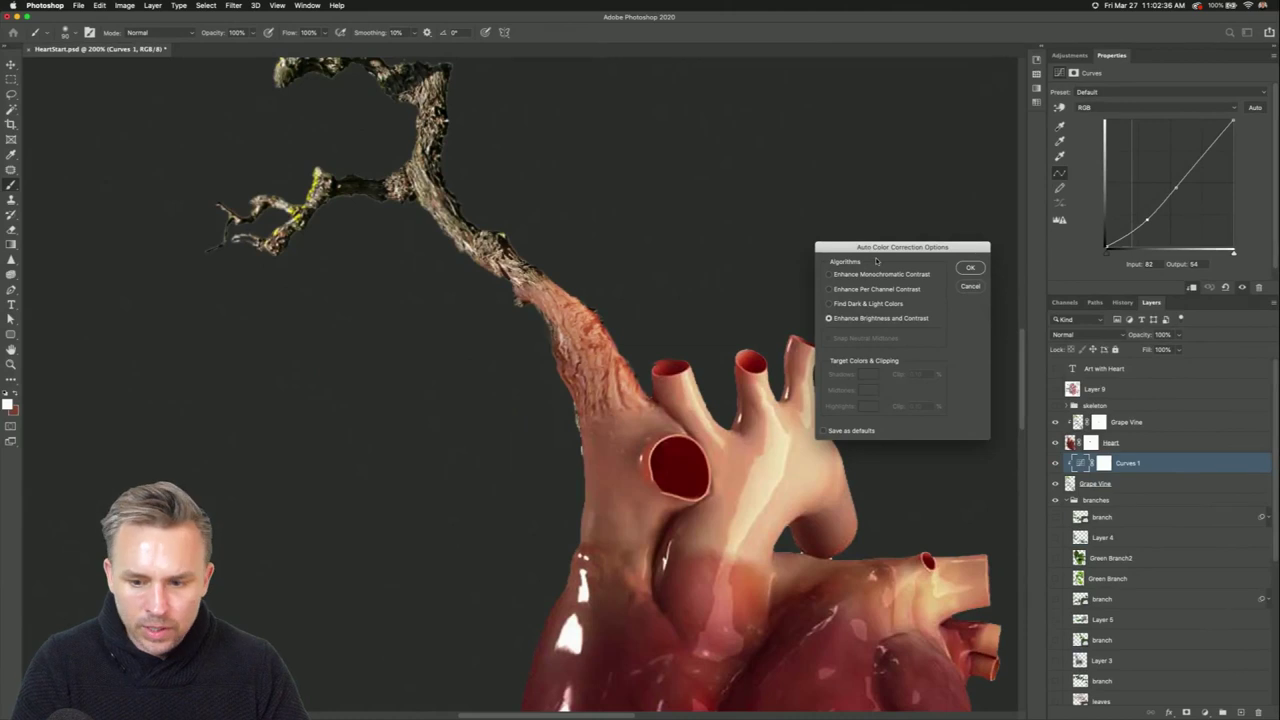
left_click_drag(876, 250, 864, 298)
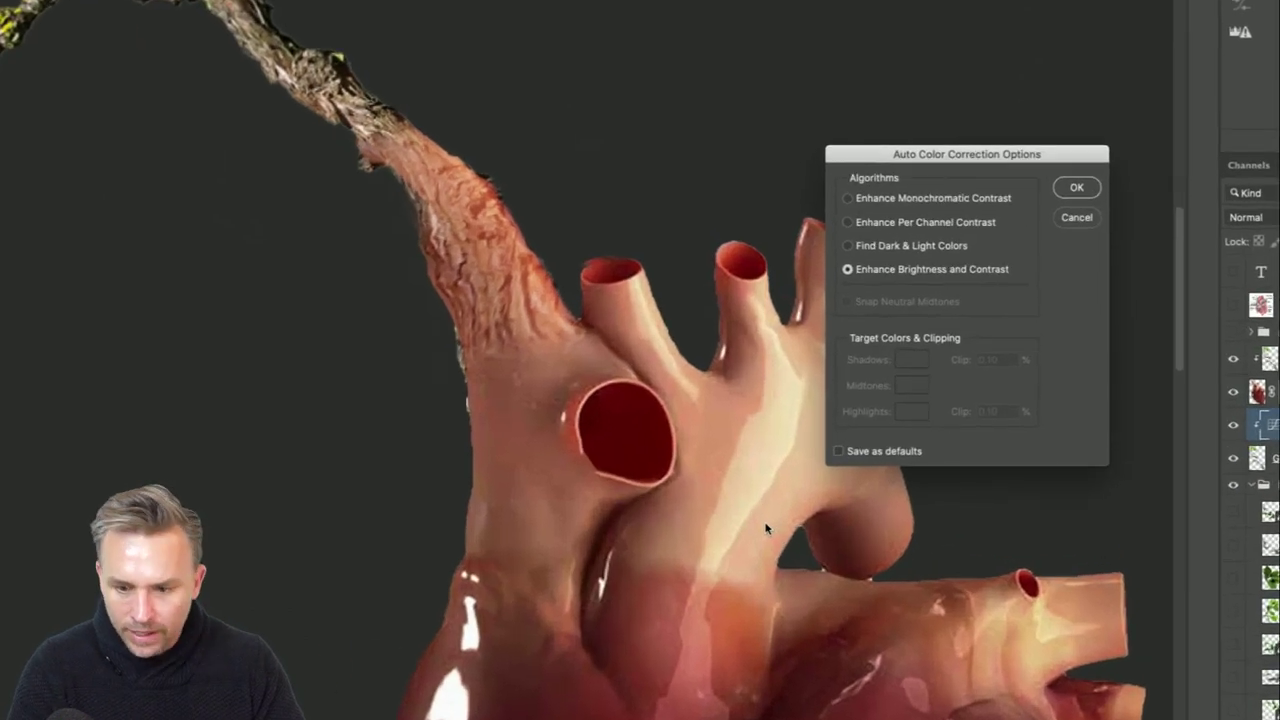
Choose Find Dark & Light Colors and set the Shadows target to the heart's dark red.
left_click(847, 246)
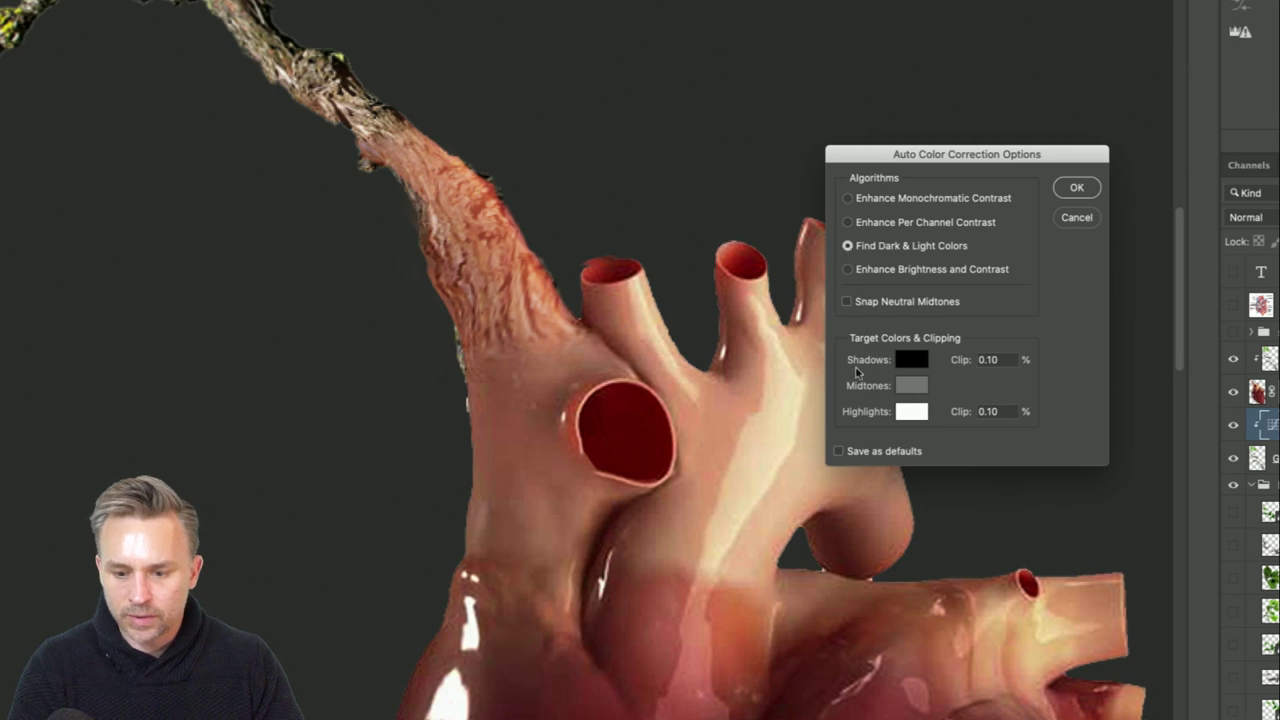
left_click(907, 364)
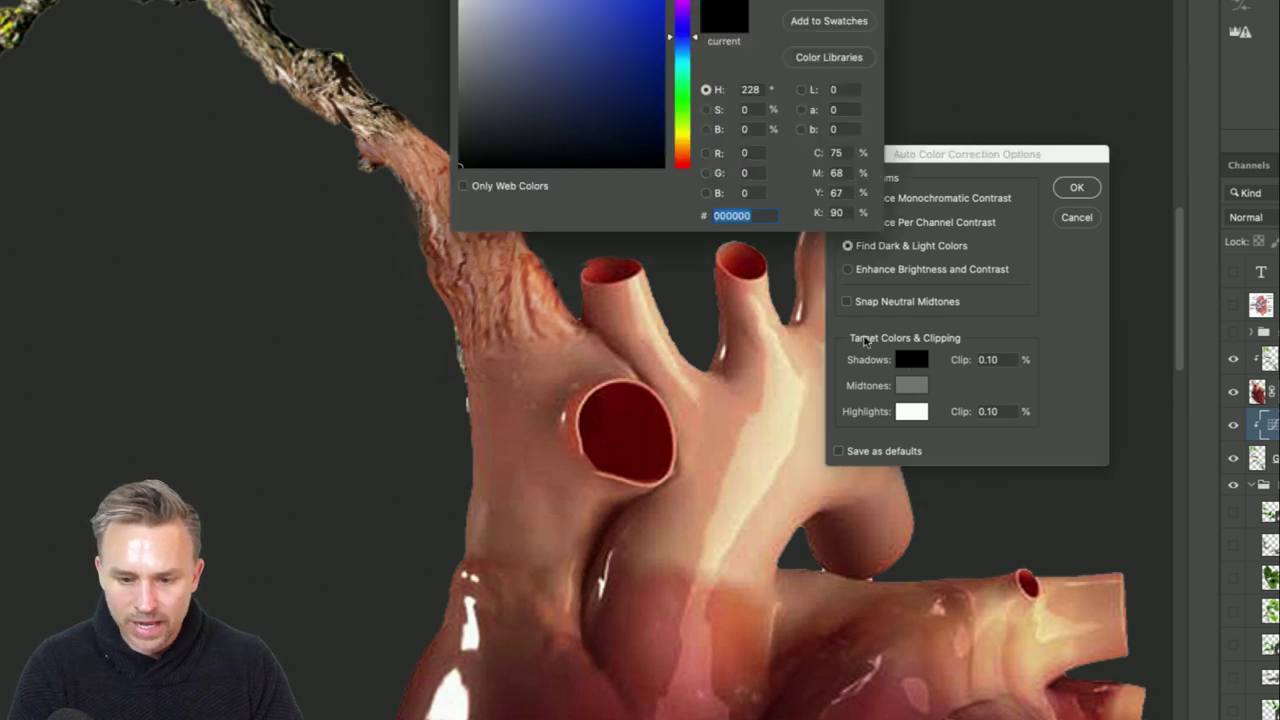
left_click(750, 265)
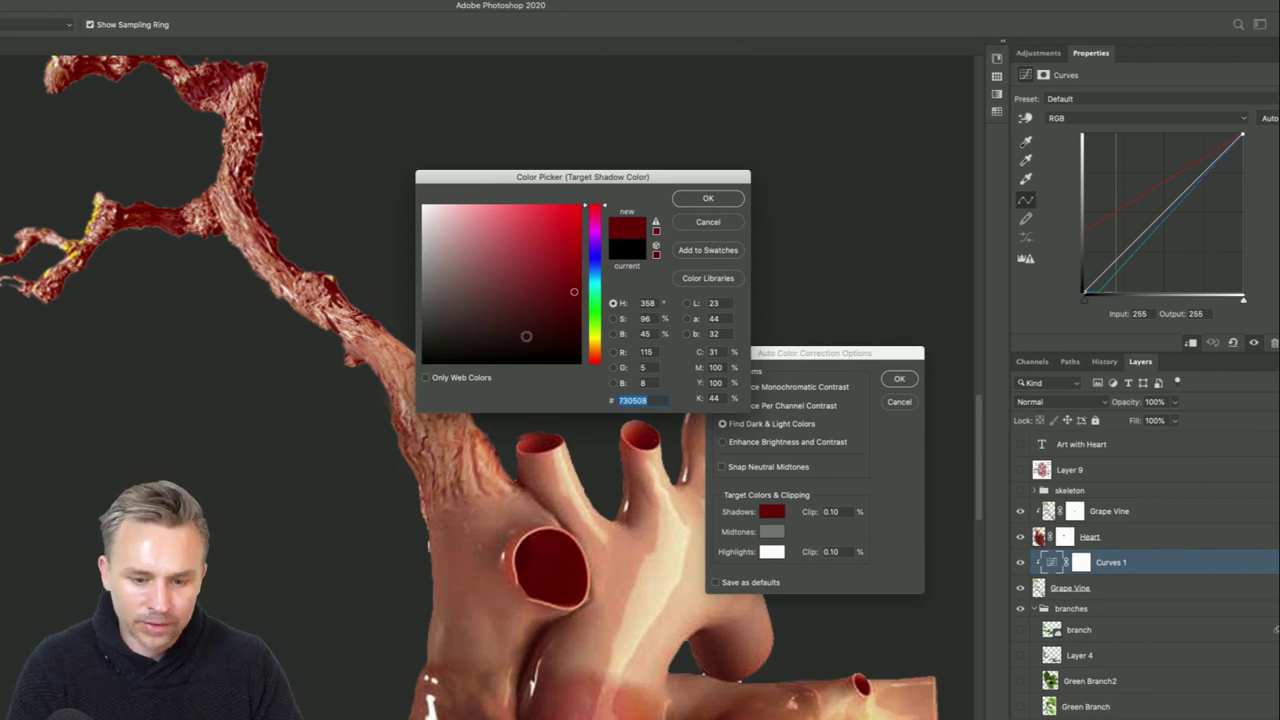
left_click(707, 199)
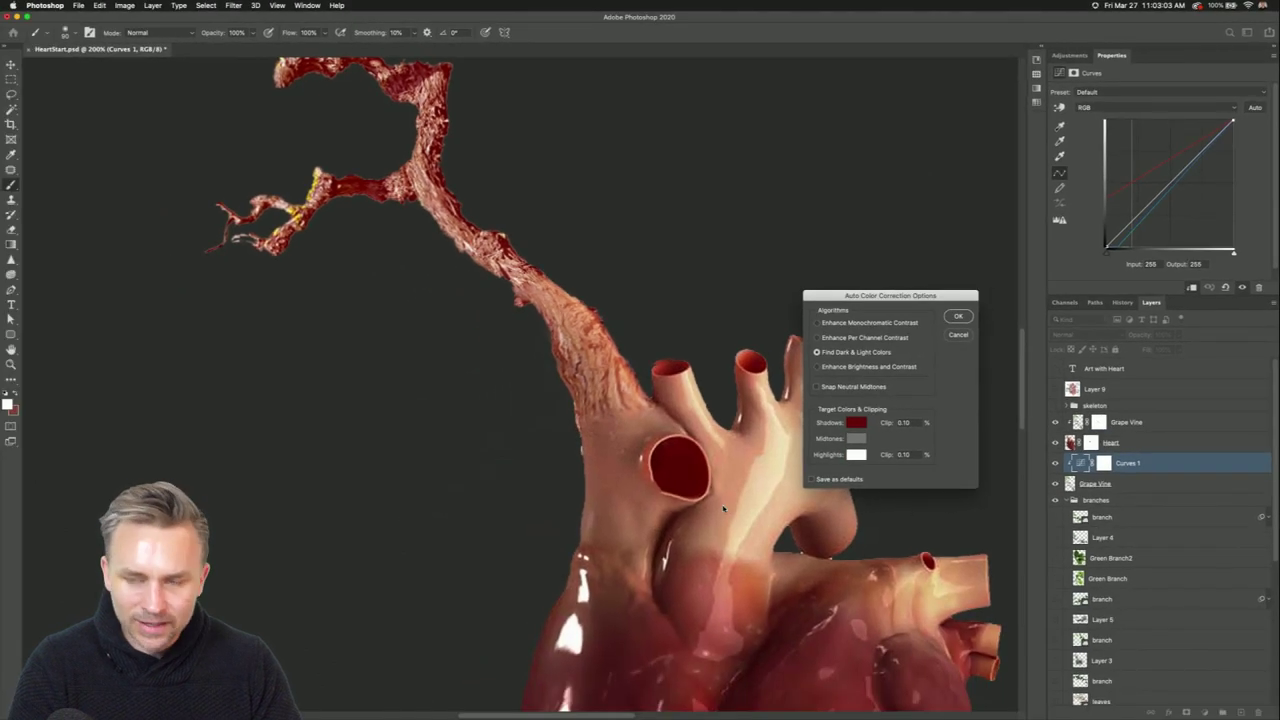
Set Highlights to a pale peach sampled from the heart, then apply without saving as defaults.
left_click(855, 455)
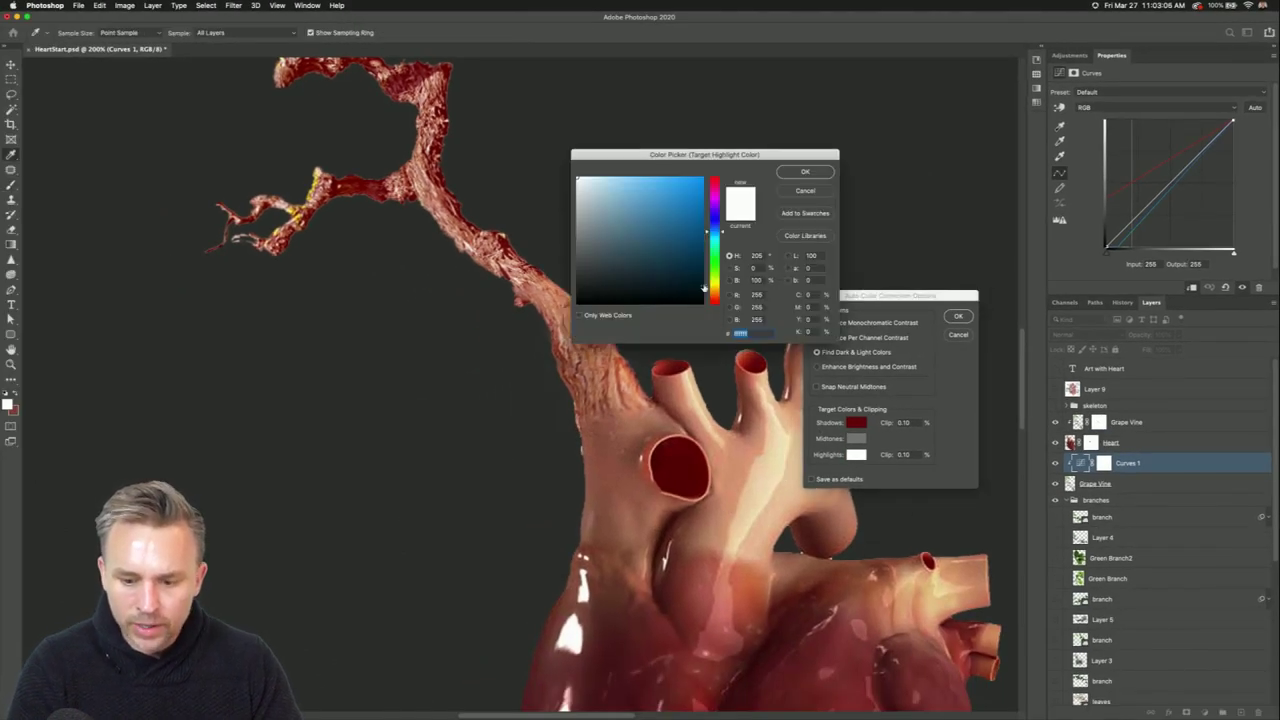
left_click(764, 477)
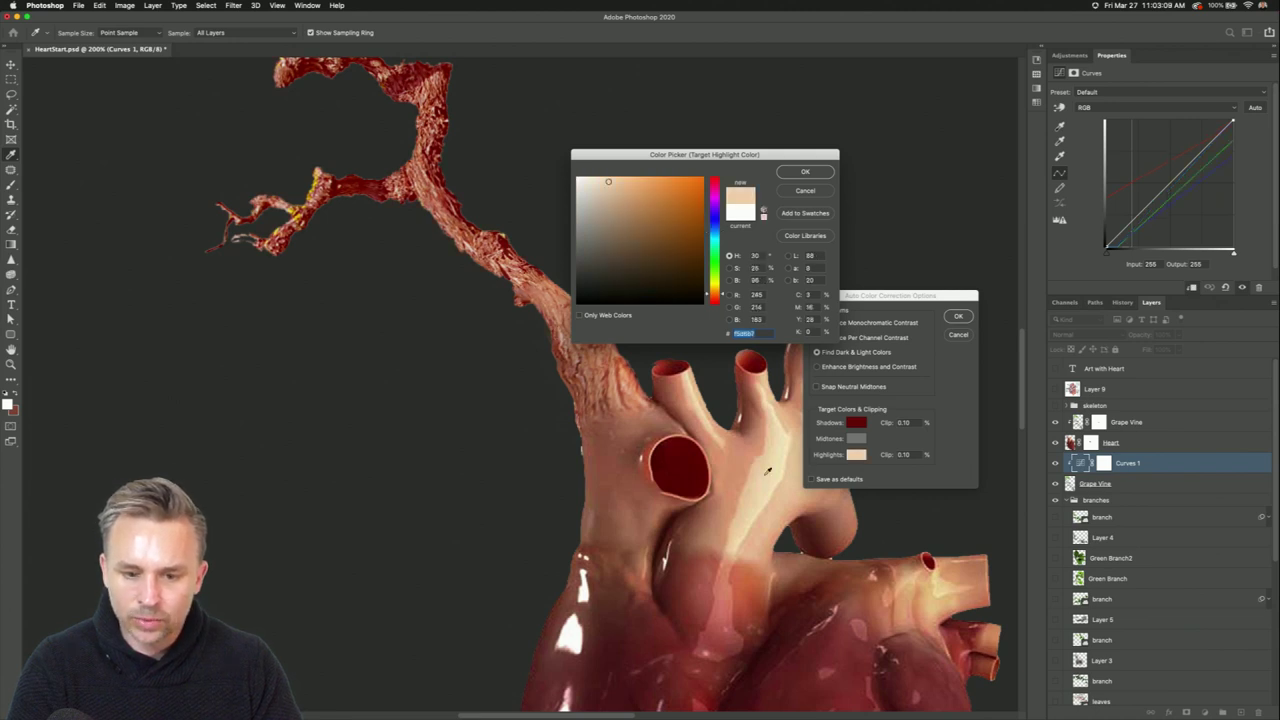
left_click_drag(610, 183, 603, 175)
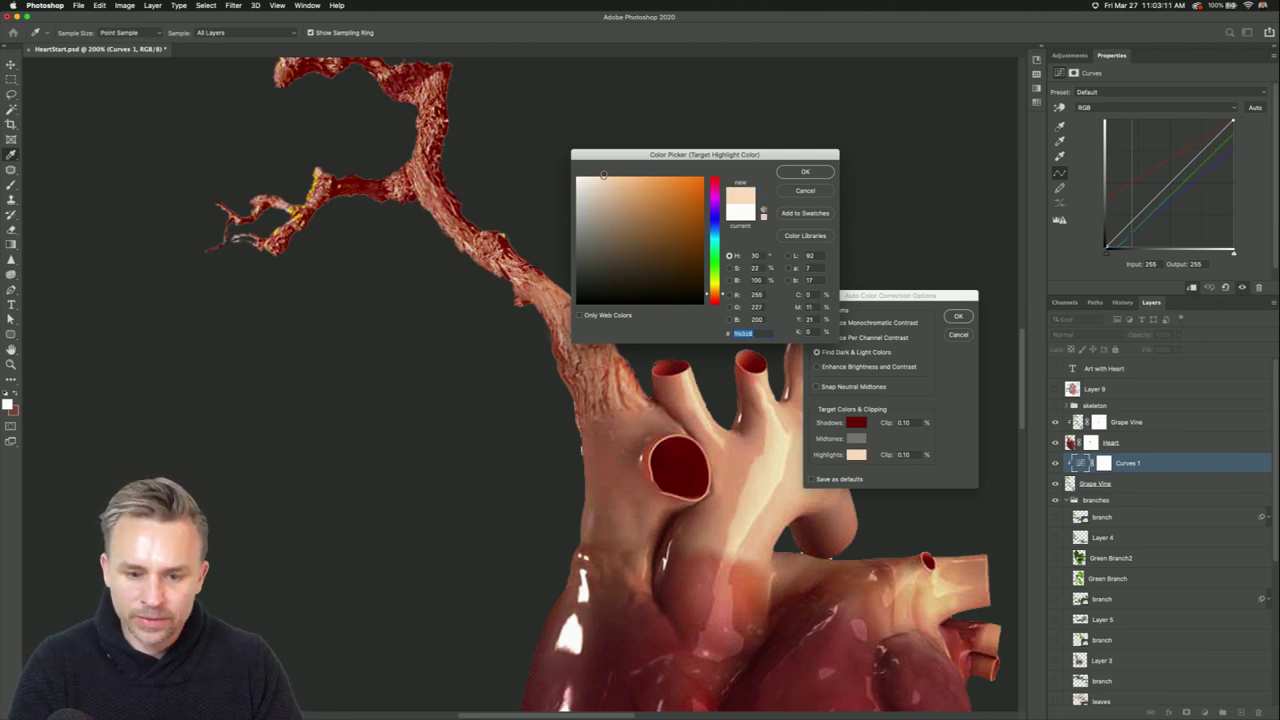
left_click(804, 173)
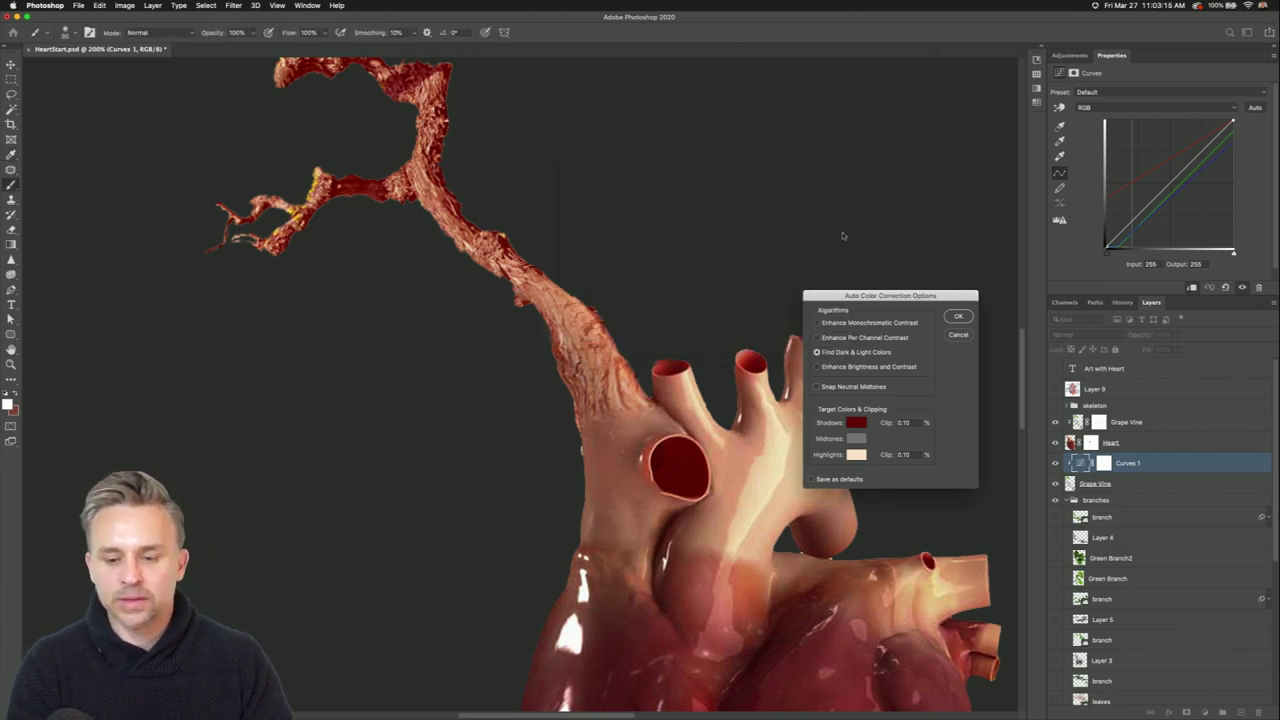
left_click(956, 316)
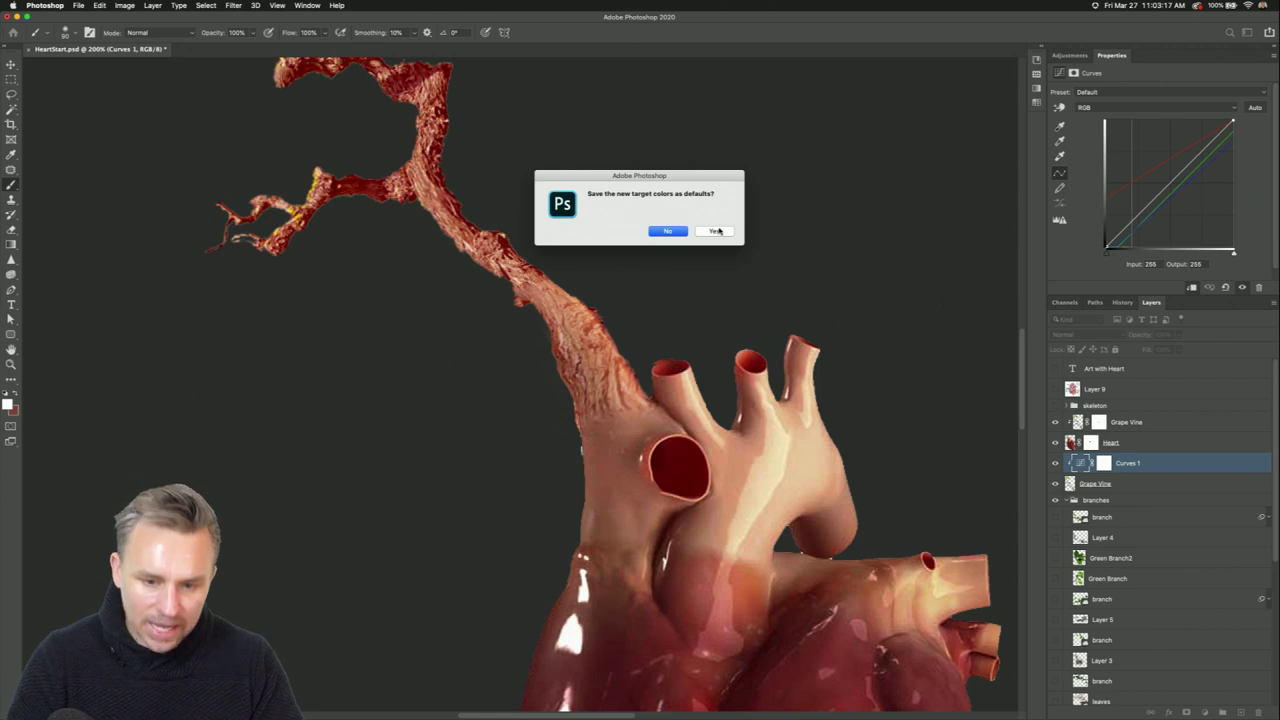
left_click(670, 232)
key("super+minus")
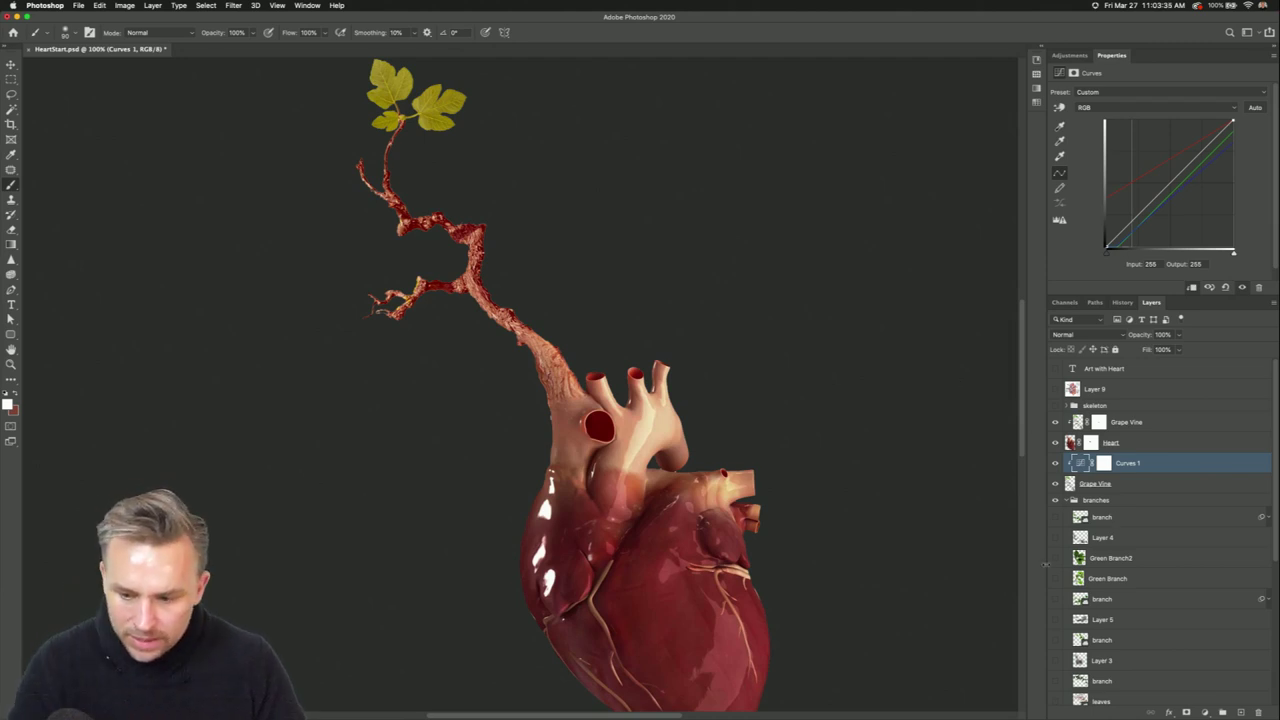
Show the flowering leaves branches layer and move it right toward the heart.
scroll(1091, 588, "down", 5)
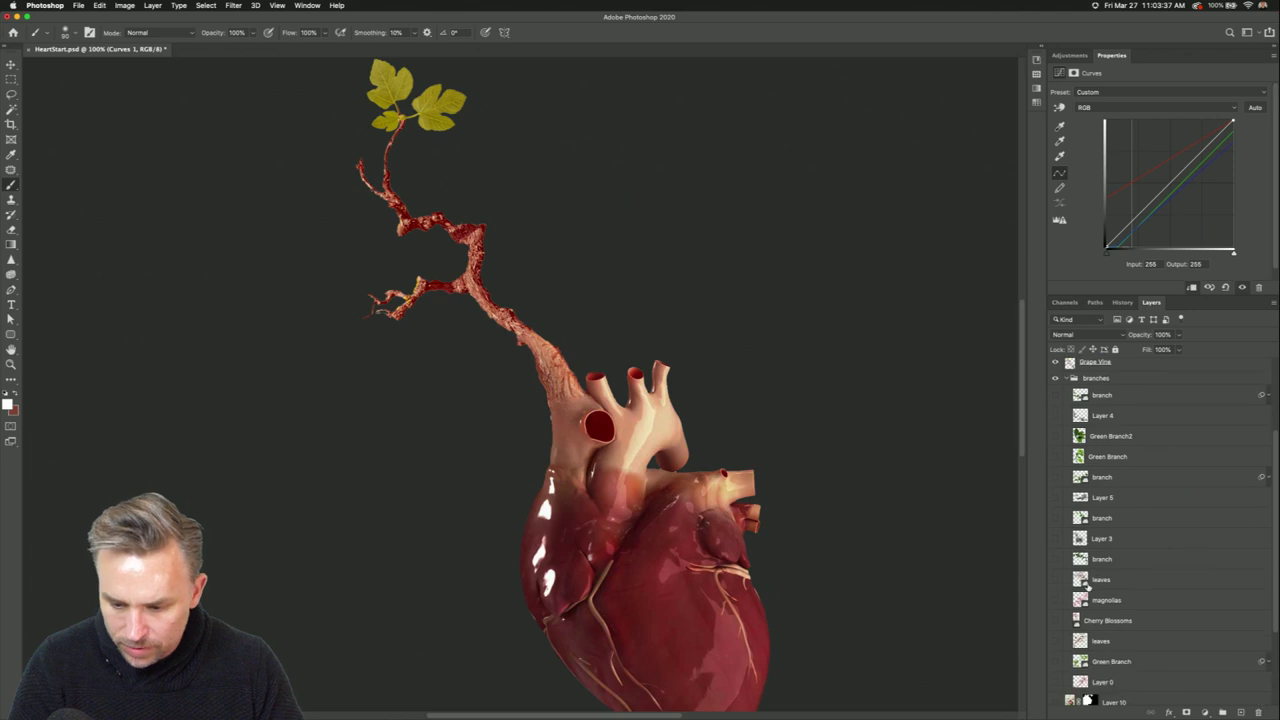
left_click(1055, 580)
left_click(1112, 580)
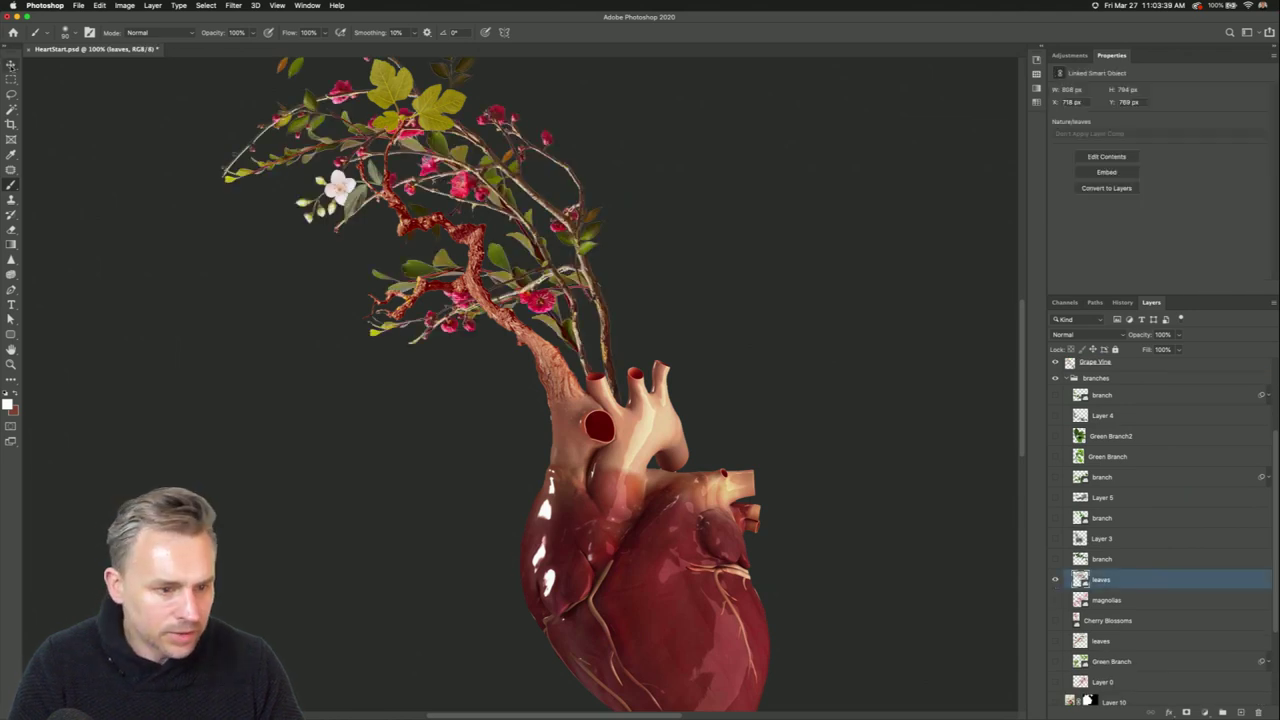
key("v")
mouse_move(331, 243)
left_mouse_down()
mouse_move(620, 235)
mouse_move(611, 272)
mouse_move(518, 288)
mouse_move(570, 266)
left_mouse_up()
Flip the leaves branch horizontally, then move and rotate it onto the heart's top vessels.
key("super+t")
right_click(664, 201)
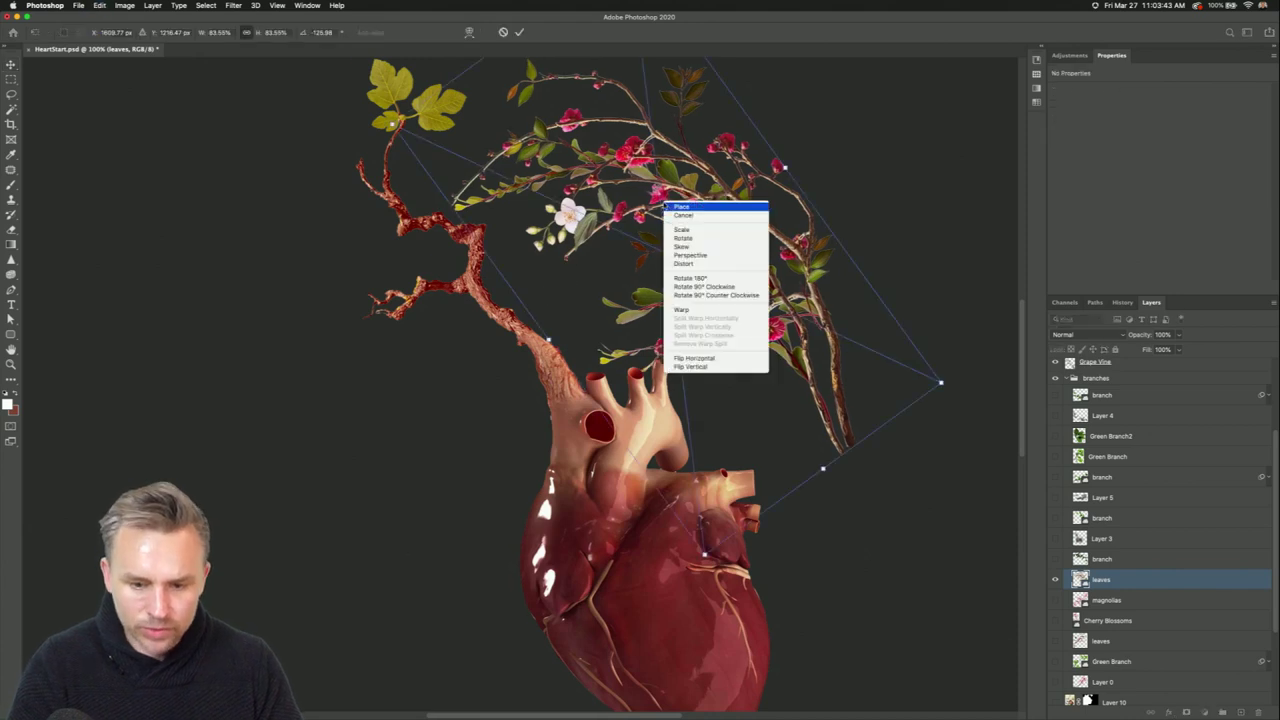
left_click(676, 359)
left_click_drag(476, 314, 663, 249)
scroll(579, 248, "up", 3)
scroll(579, 248, "right", 3)
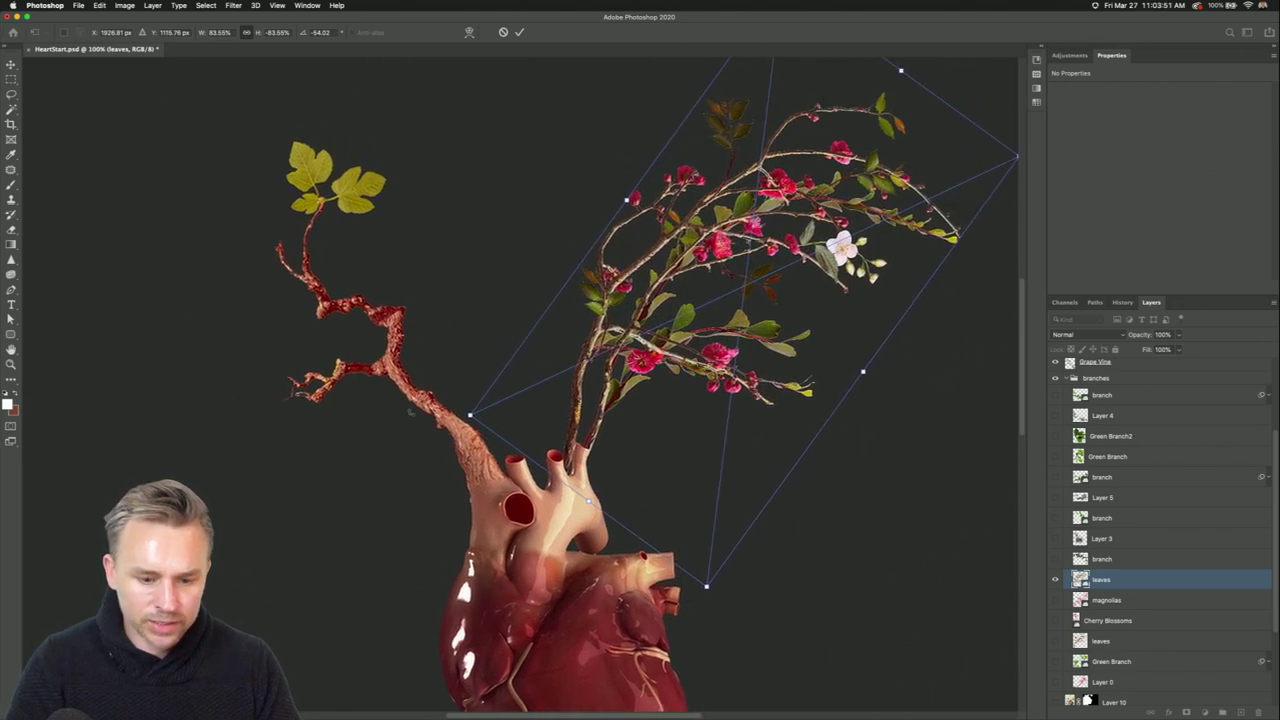
left_click_drag(438, 426, 478, 455)
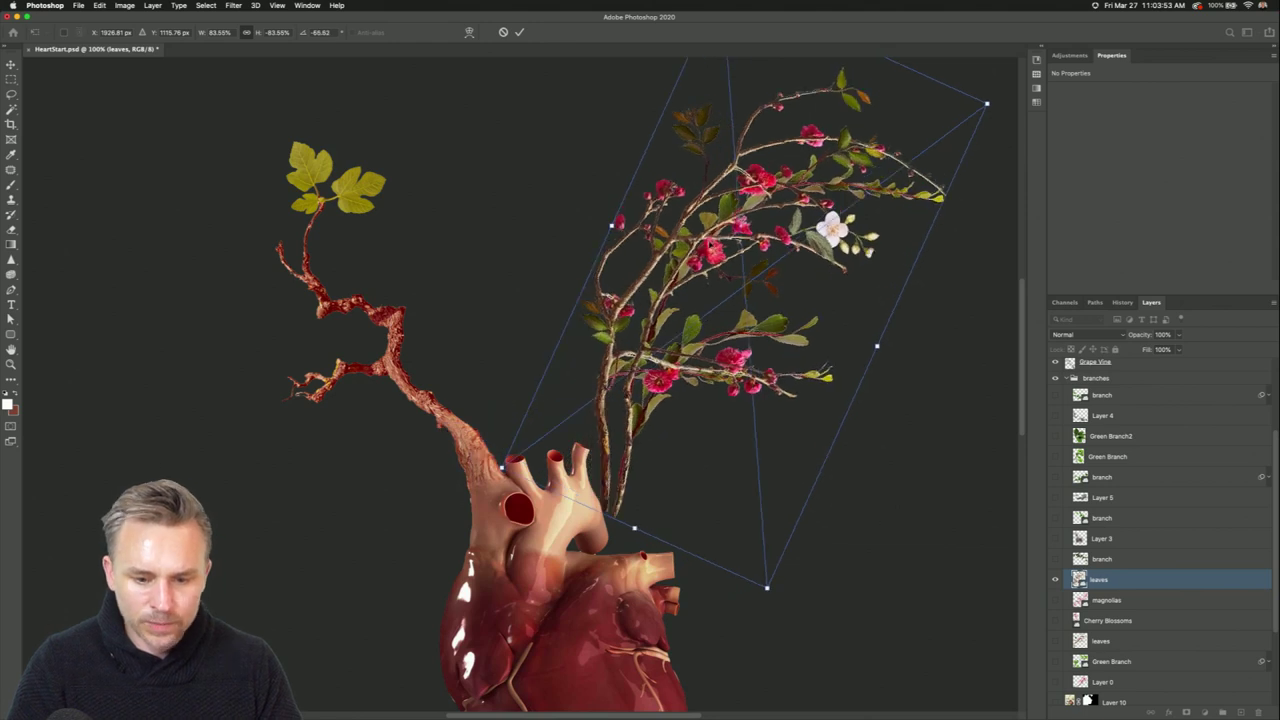
left_click_drag(723, 224, 681, 212)
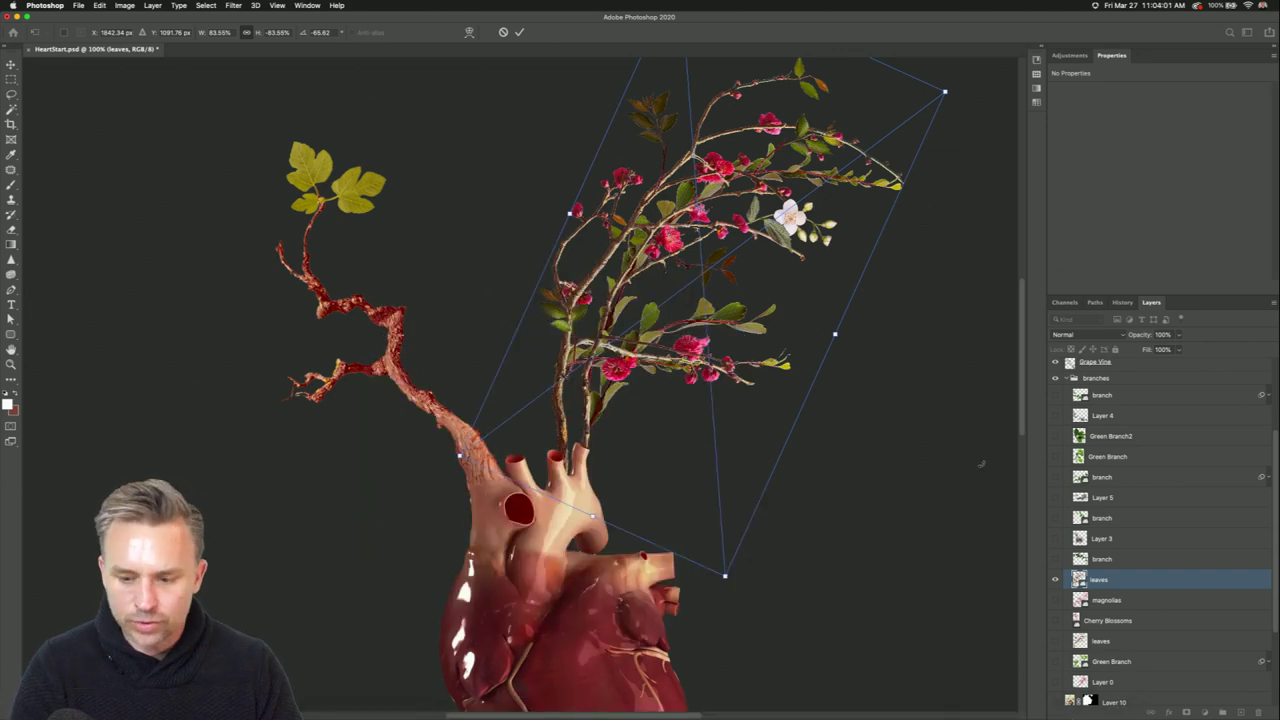
scroll(1068, 457, "down", 1)
scroll(1068, 458, "up", 4)
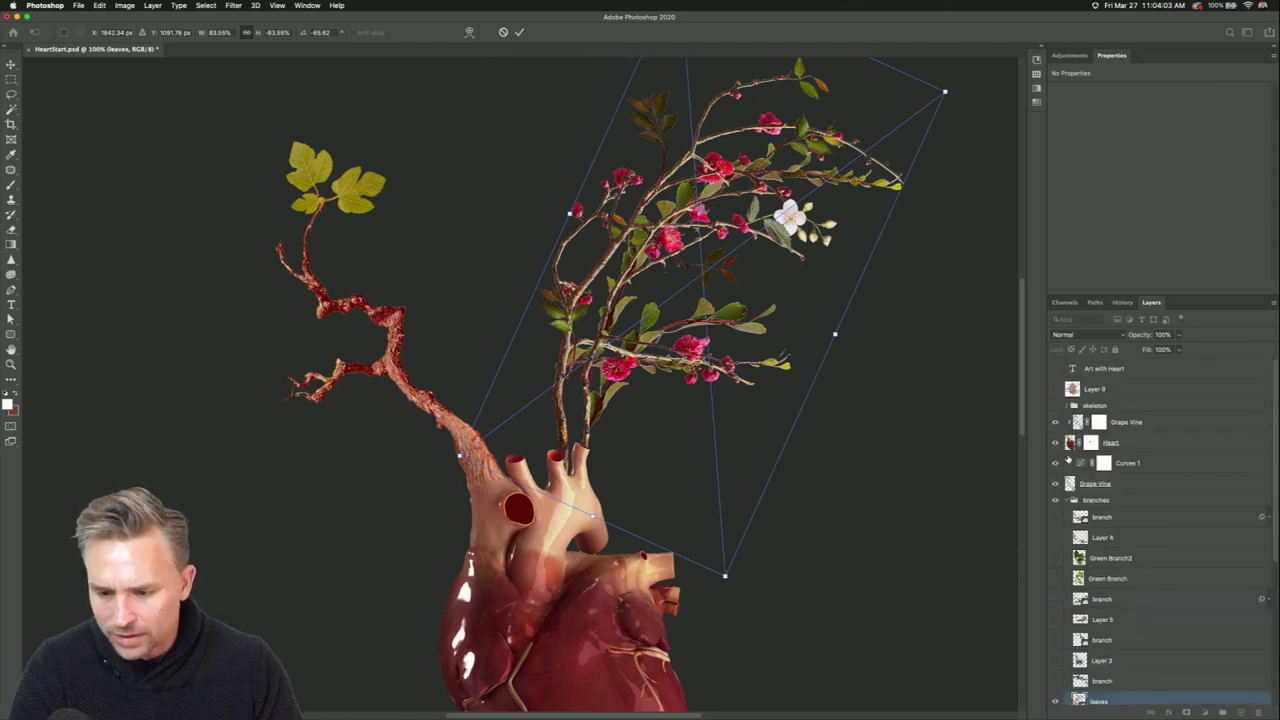
Briefly show Layer 8's labelled heart diagram for reference, then hide it again.
left_click(1055, 389)
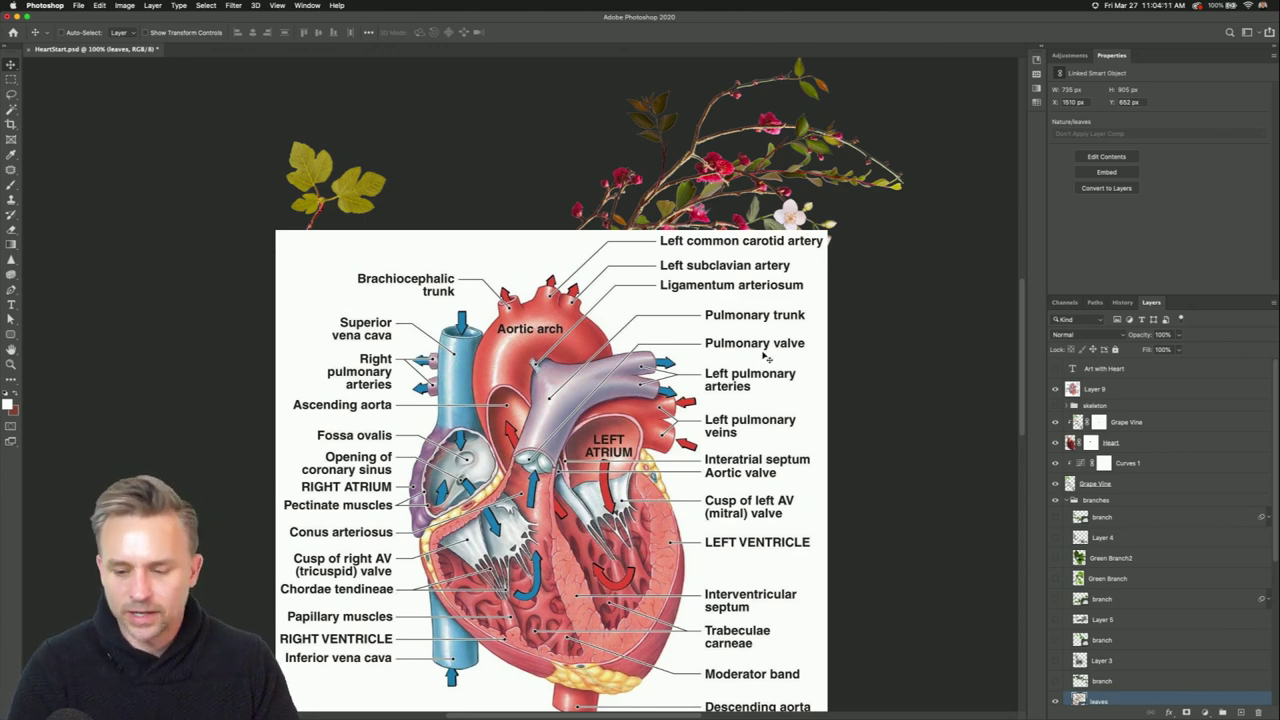
left_click(1056, 389)
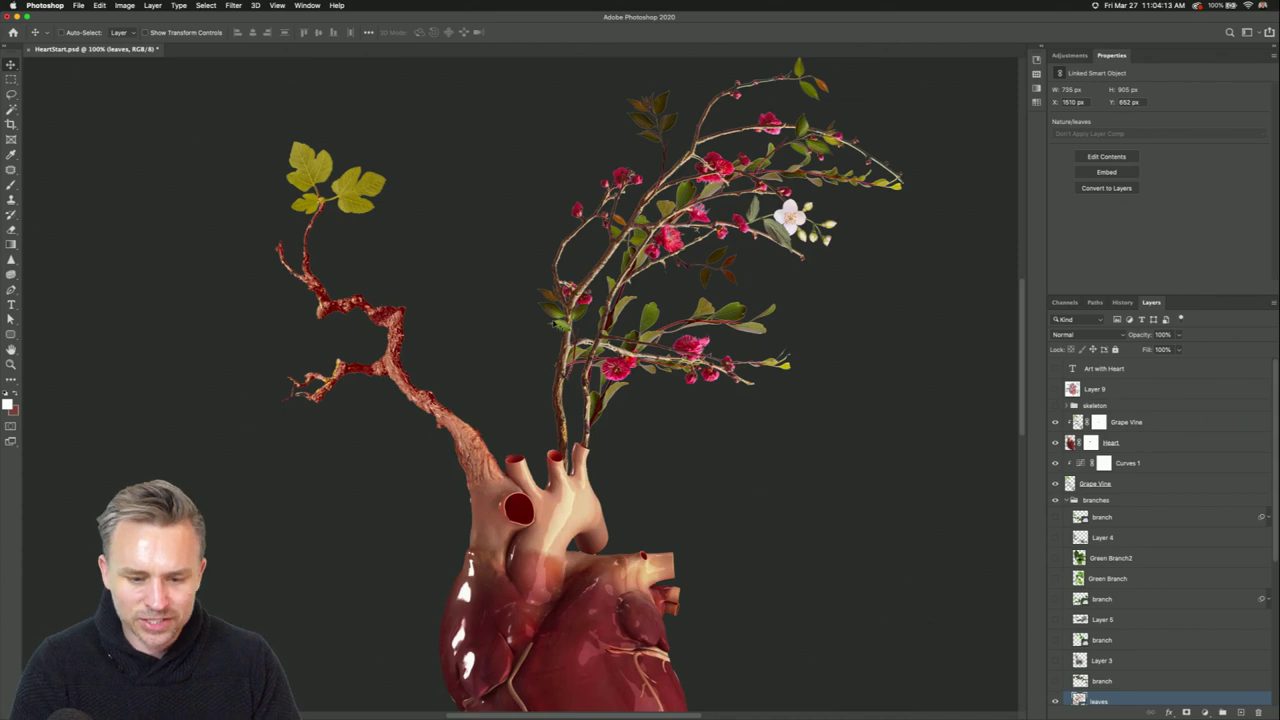
scroll(1101, 667, "down", 2)
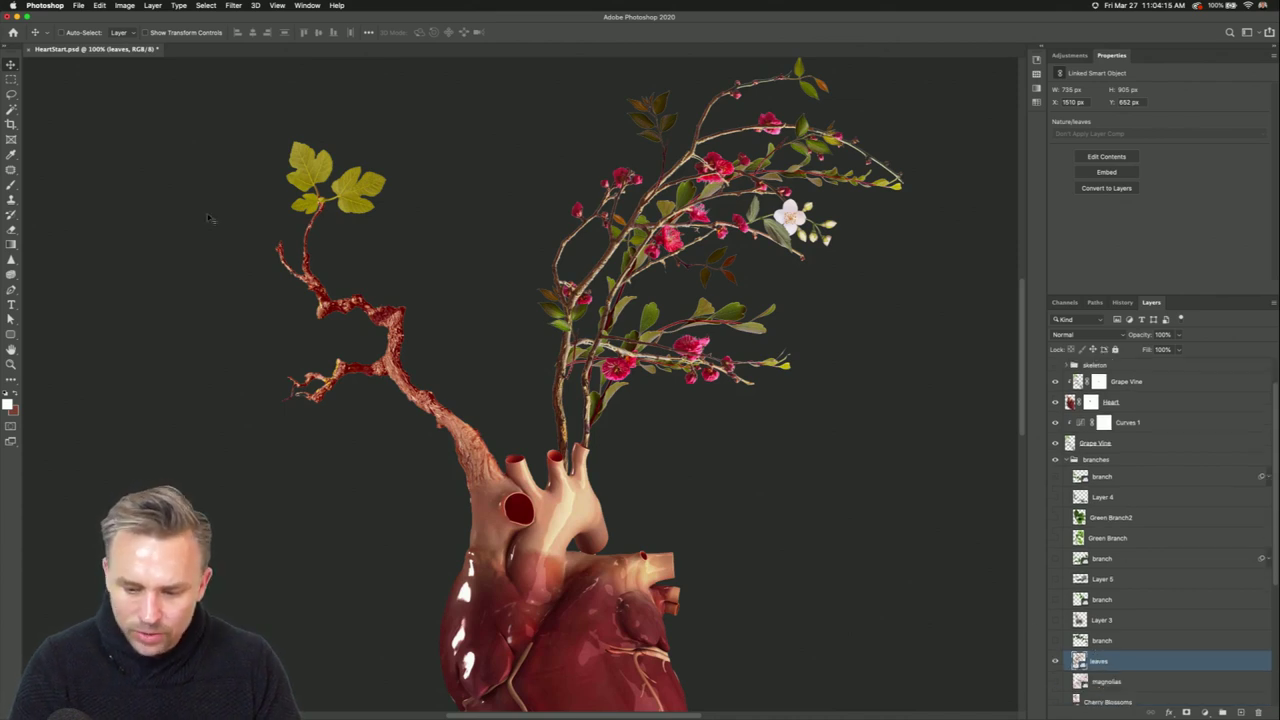
left_click(100, 5)
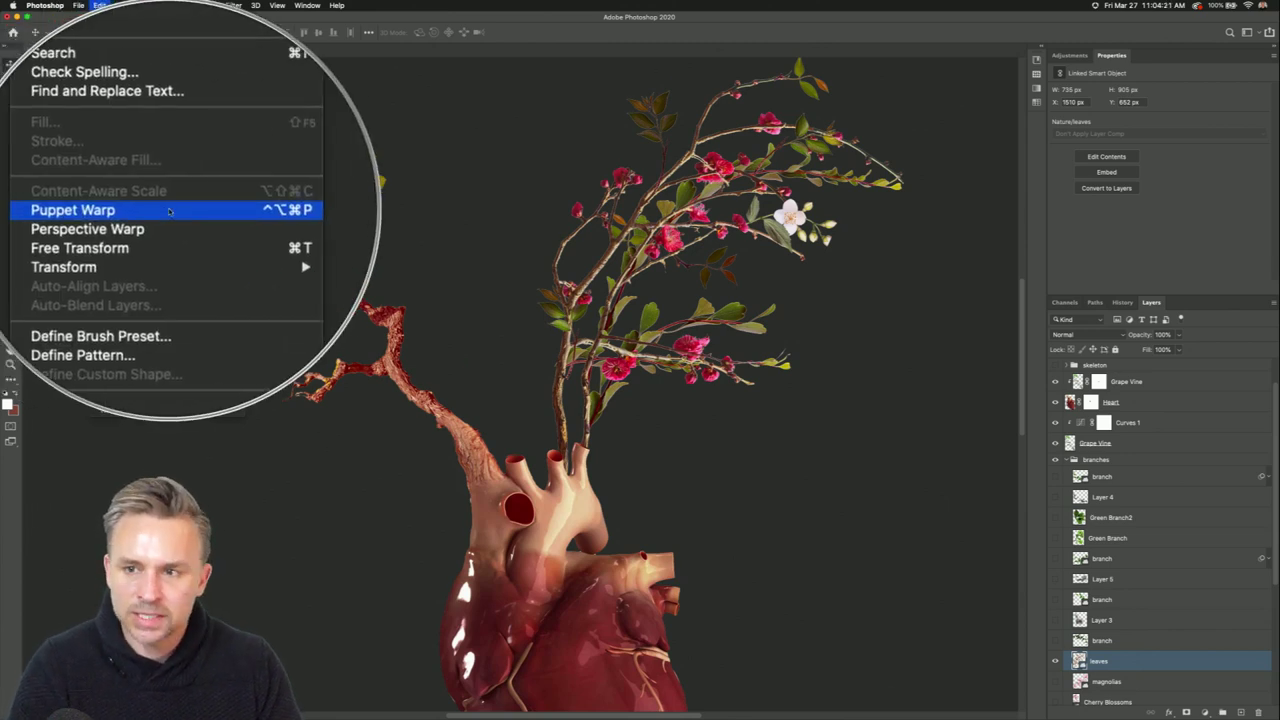
Start Puppet Warp on the leaves branch, zoom in, and pin the stems and upper branch.
left_click(172, 210)
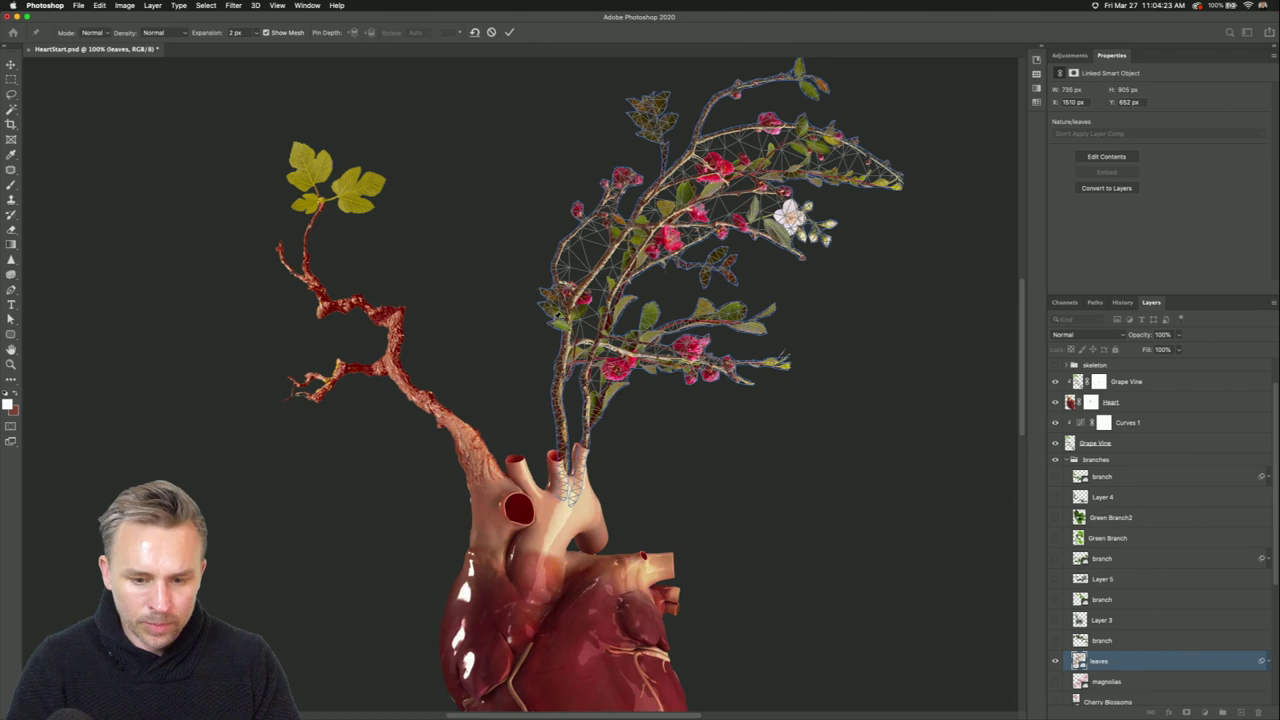
key("super+equal")
scroll(429, 251, "down", 3)
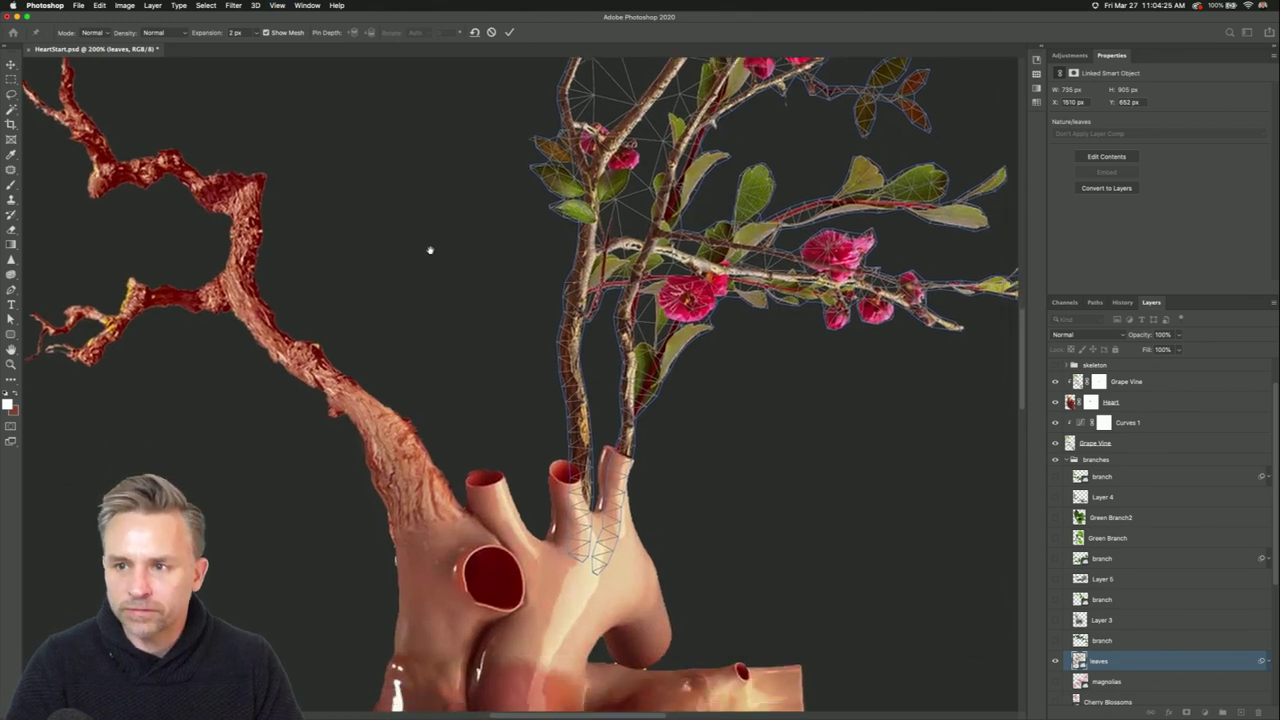
left_click(558, 490)
left_click(551, 311)
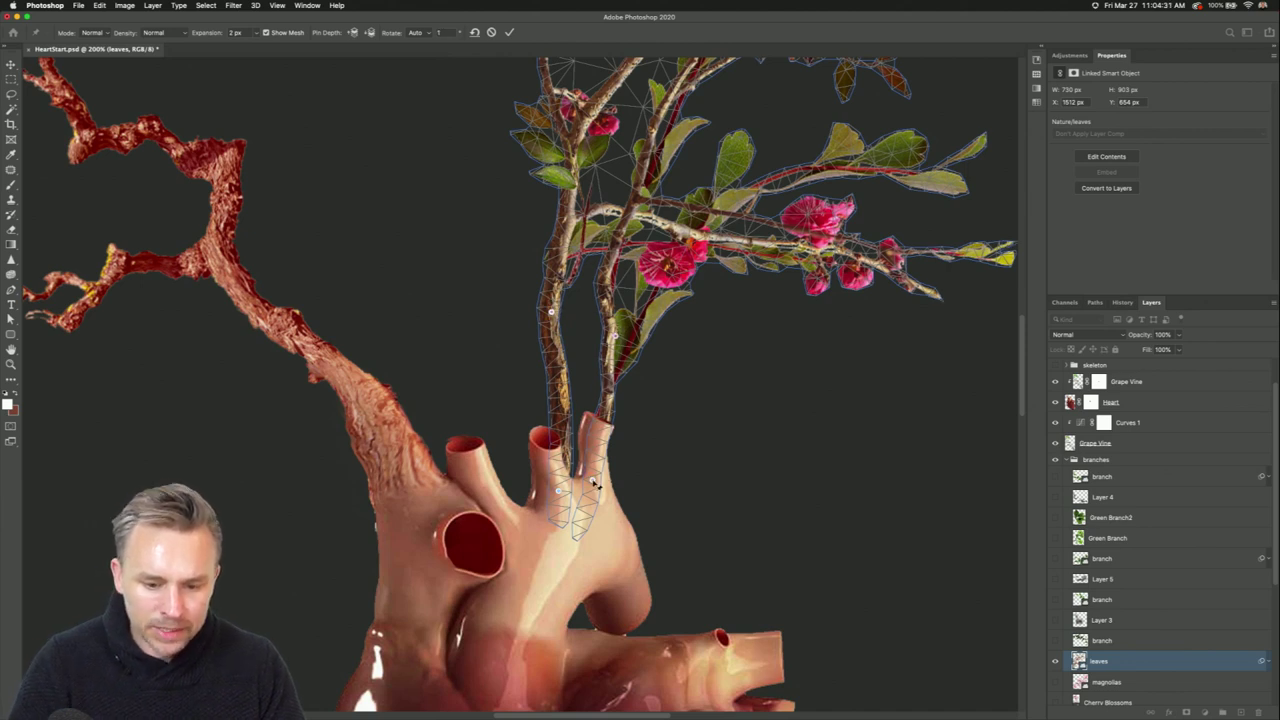
left_click(597, 465)
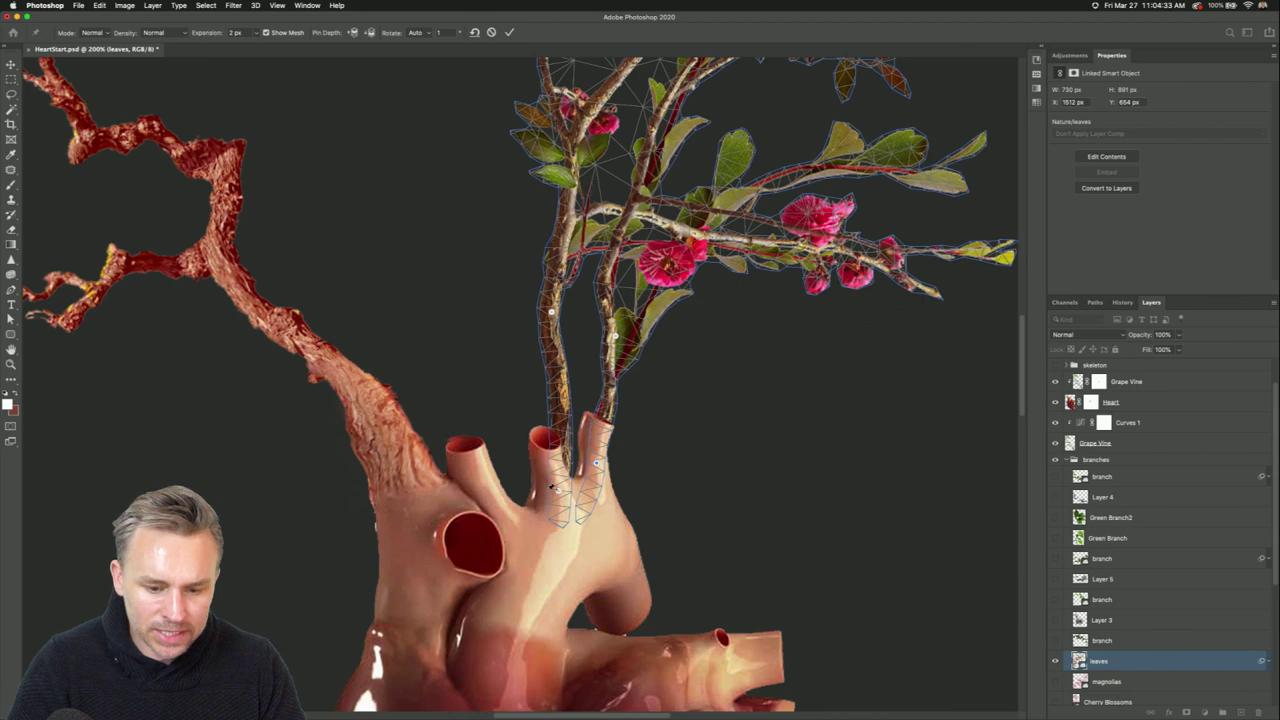
left_click(628, 210)
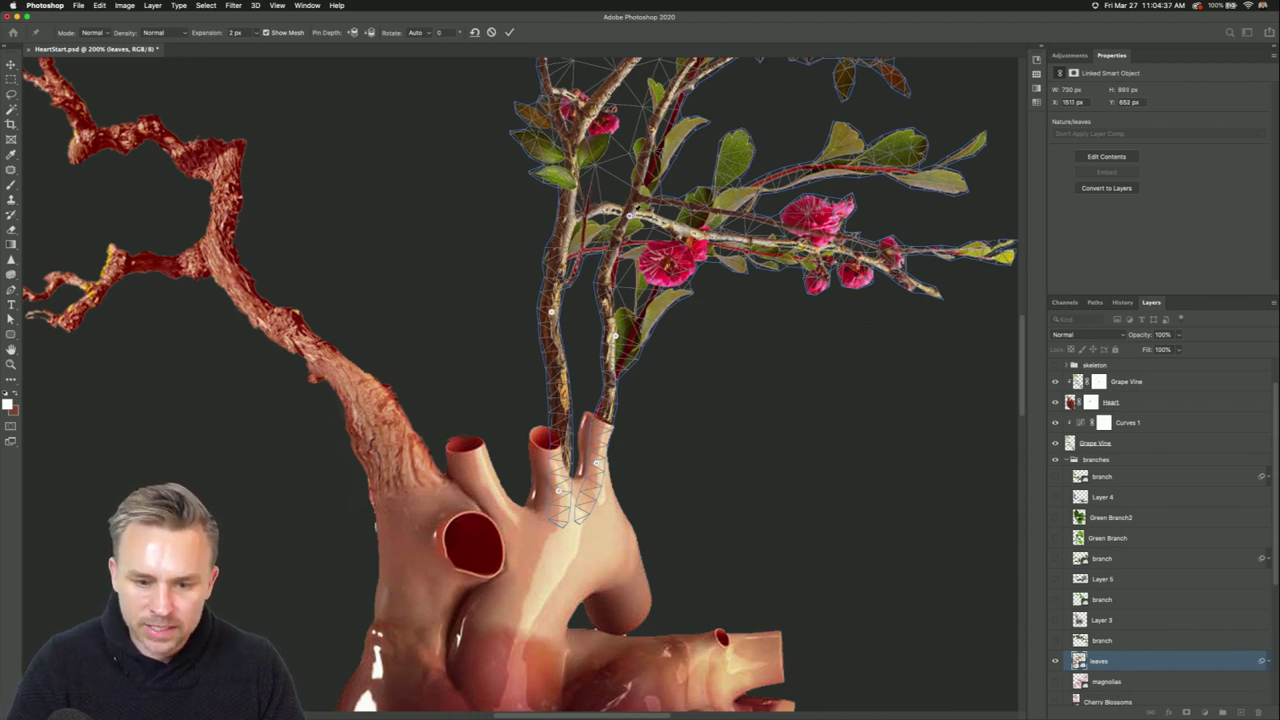
Drag the left stem's base pins into the heart's vessel opening and commit the warp.
left_click(546, 469)
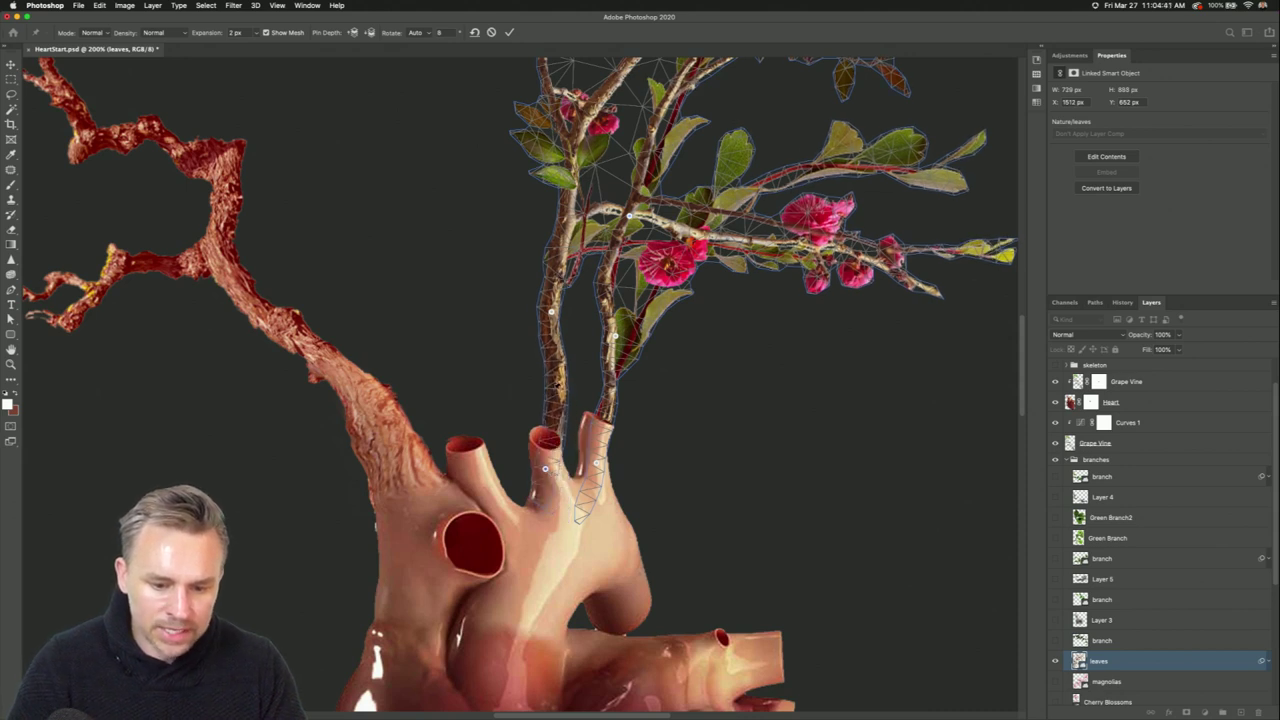
left_click_drag(553, 388, 538, 382)
left_click_drag(546, 470, 549, 468)
left_click_drag(538, 383, 547, 389)
key("Return")
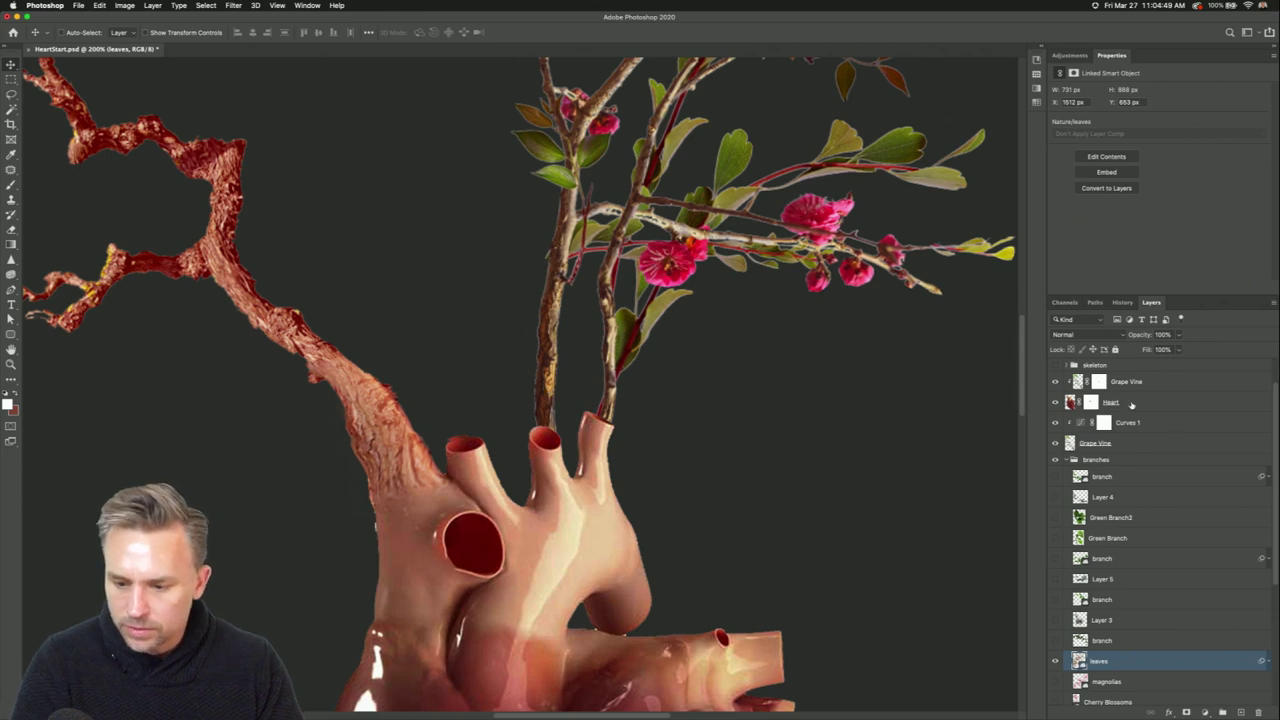
left_click(1110, 402)
Lasso the vessel rim around the left stem base and delete those Heart layer pixels.
left_click(1091, 402)
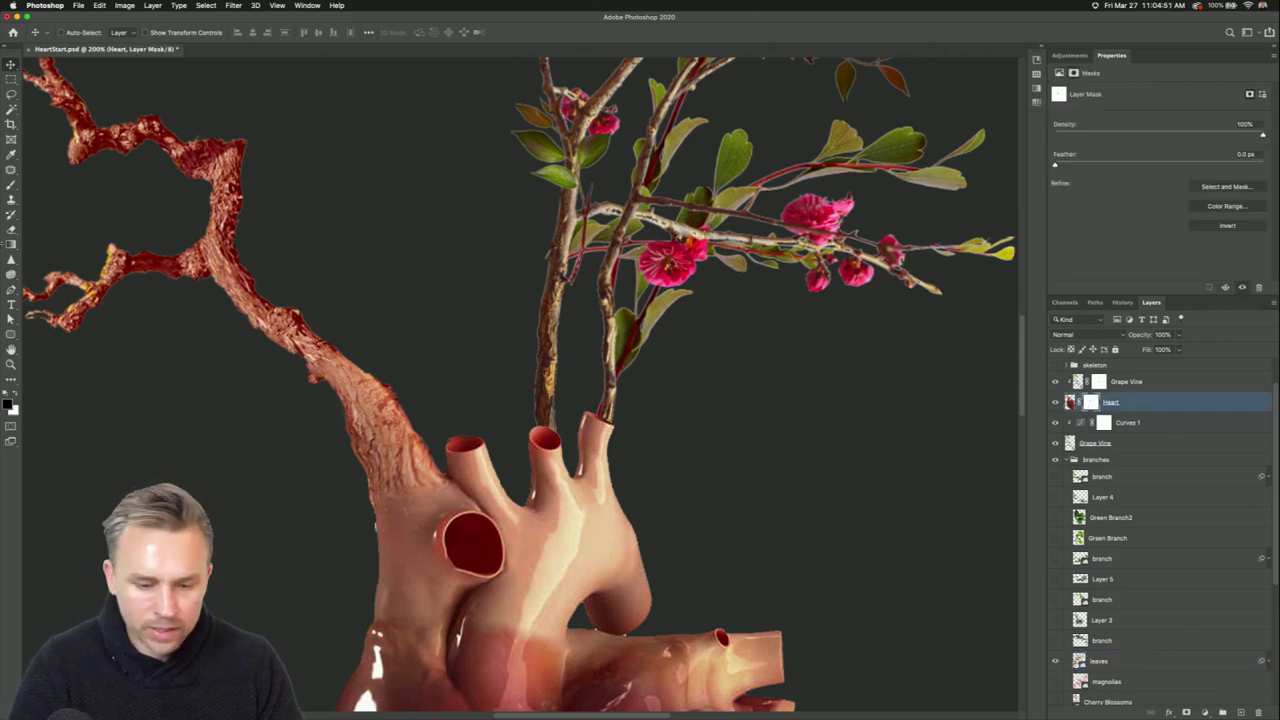
key("l")
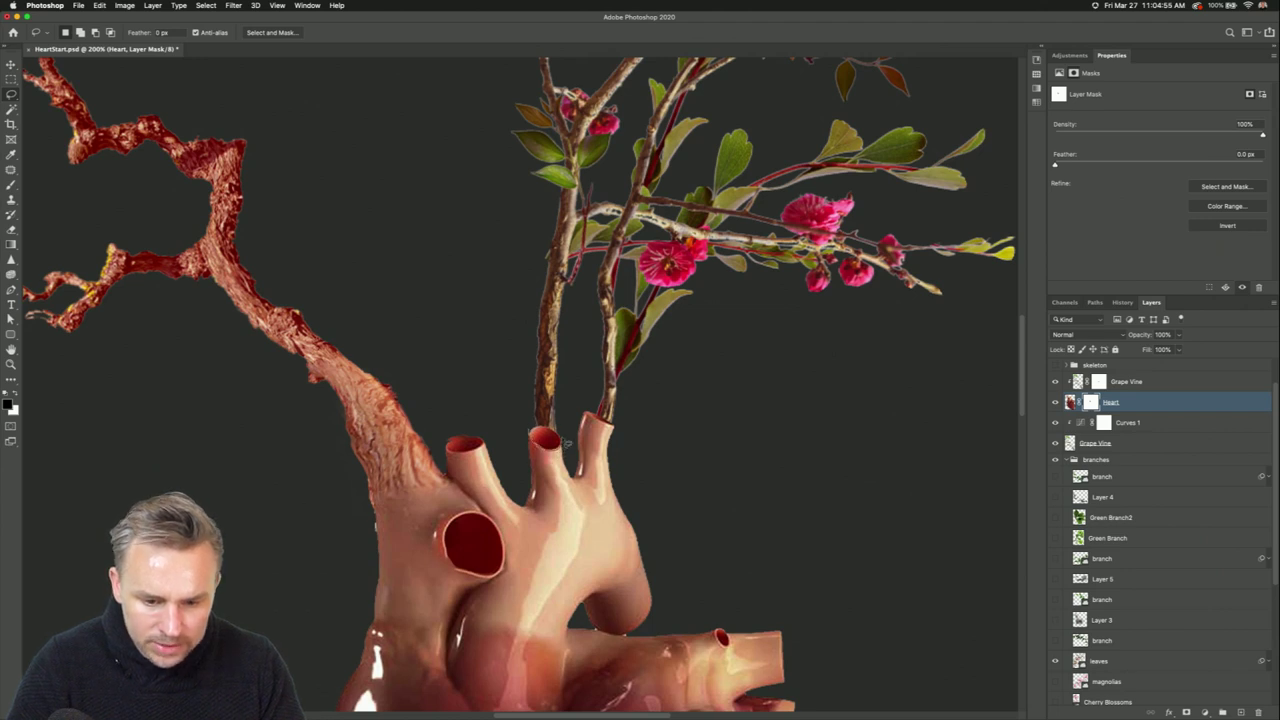
mouse_move(521, 416)
left_mouse_down()
mouse_move(545, 410)
mouse_move(560, 430)
mouse_move(535, 448)
mouse_move(510, 423)
mouse_move(560, 440)
mouse_move(494, 412)
left_mouse_up()
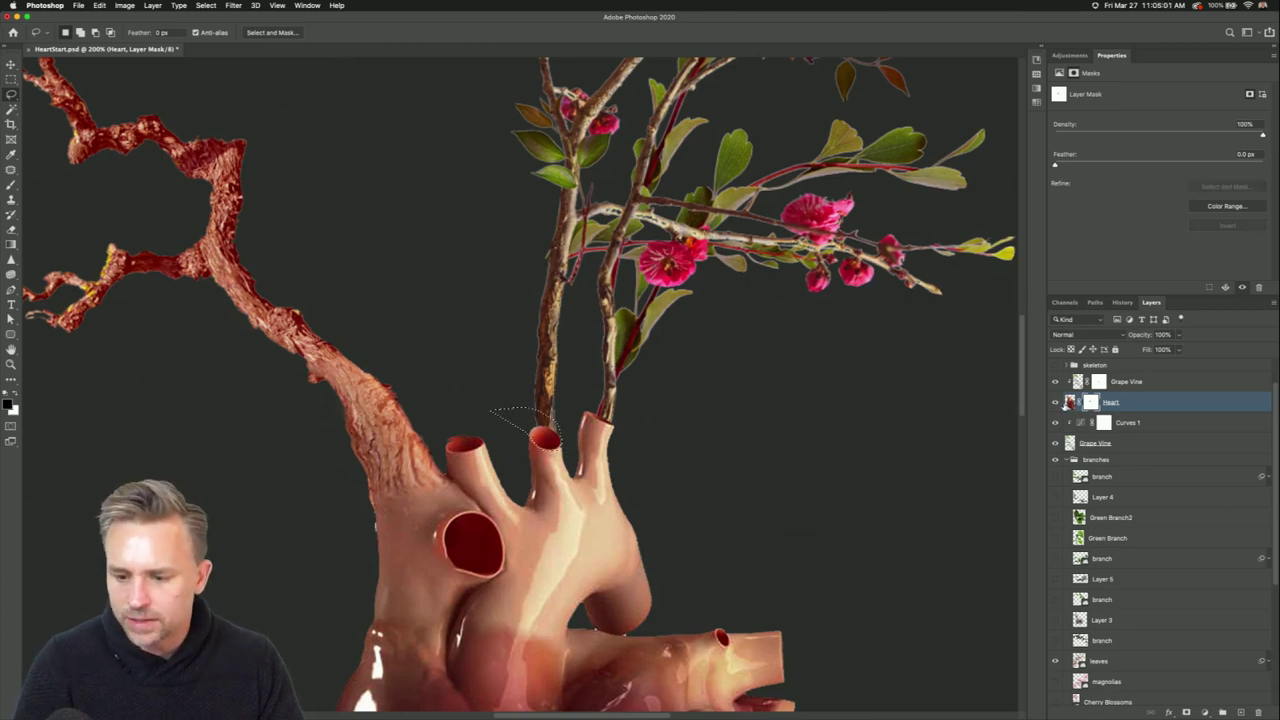
key("super+2")
key("Delete")
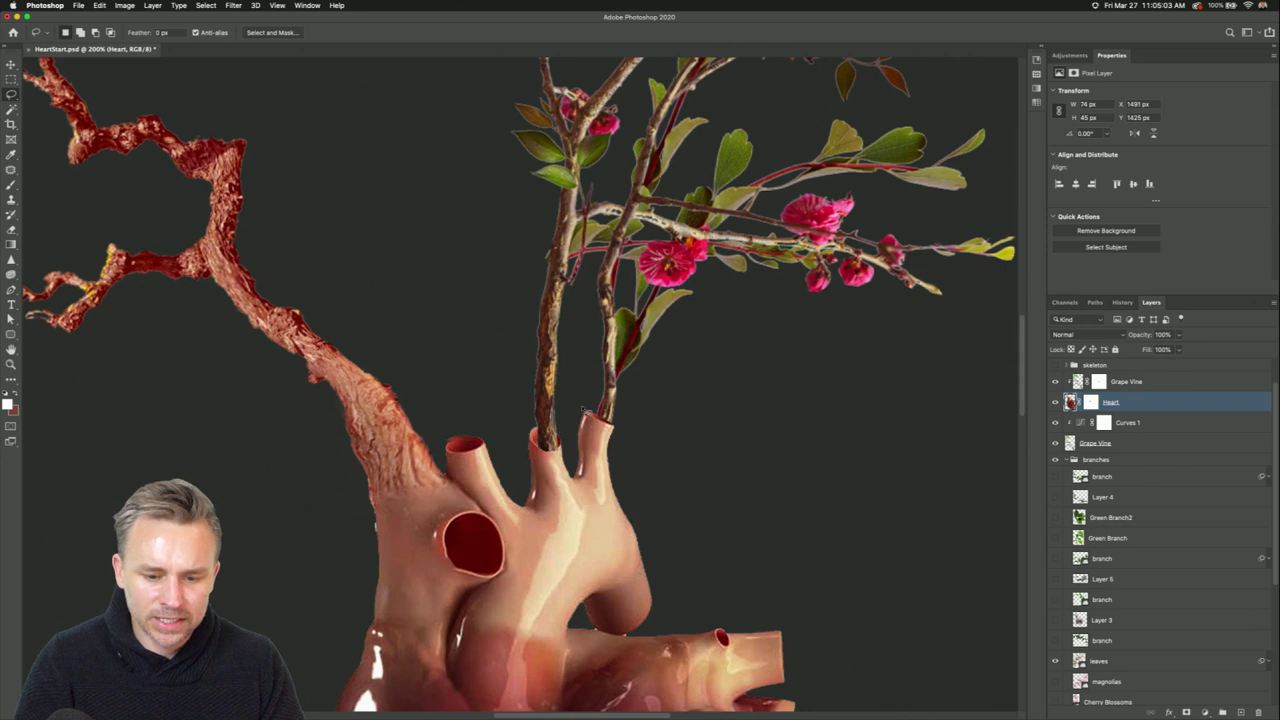
key("super+d")
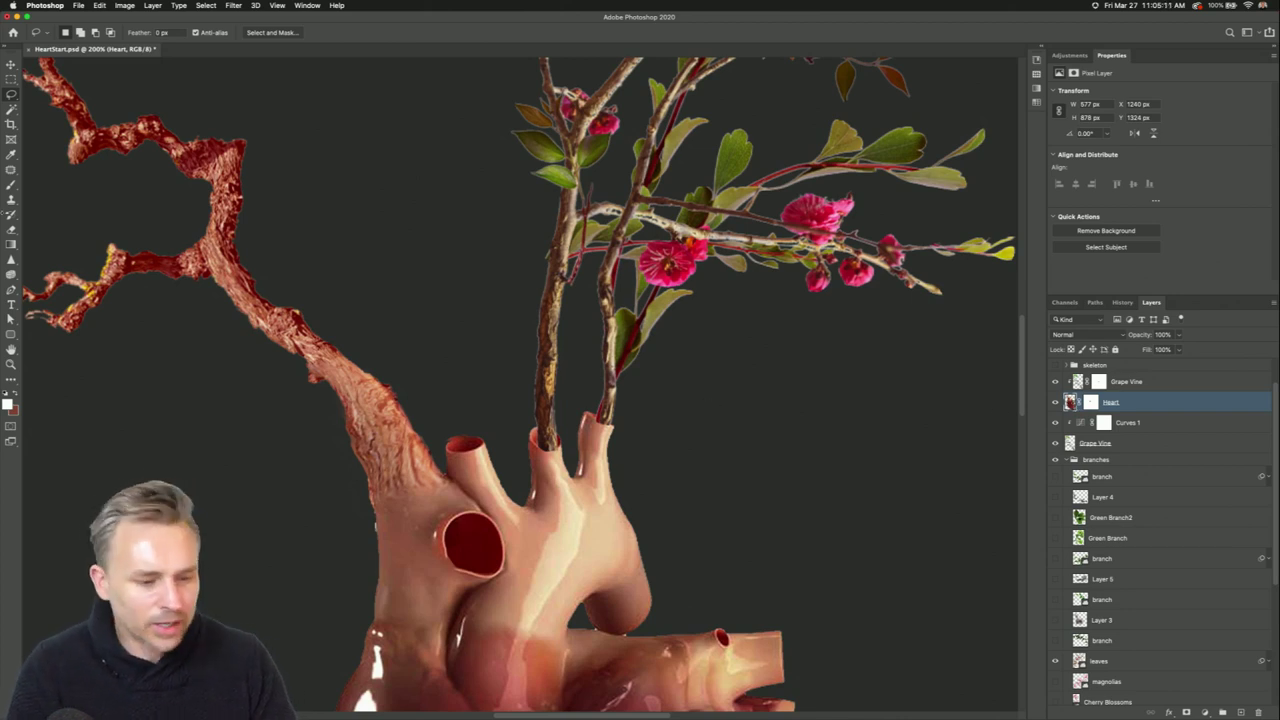
Switch to the Smudge tool and try a first upward smear on the top vessel, undoing it.
left_click(11, 261)
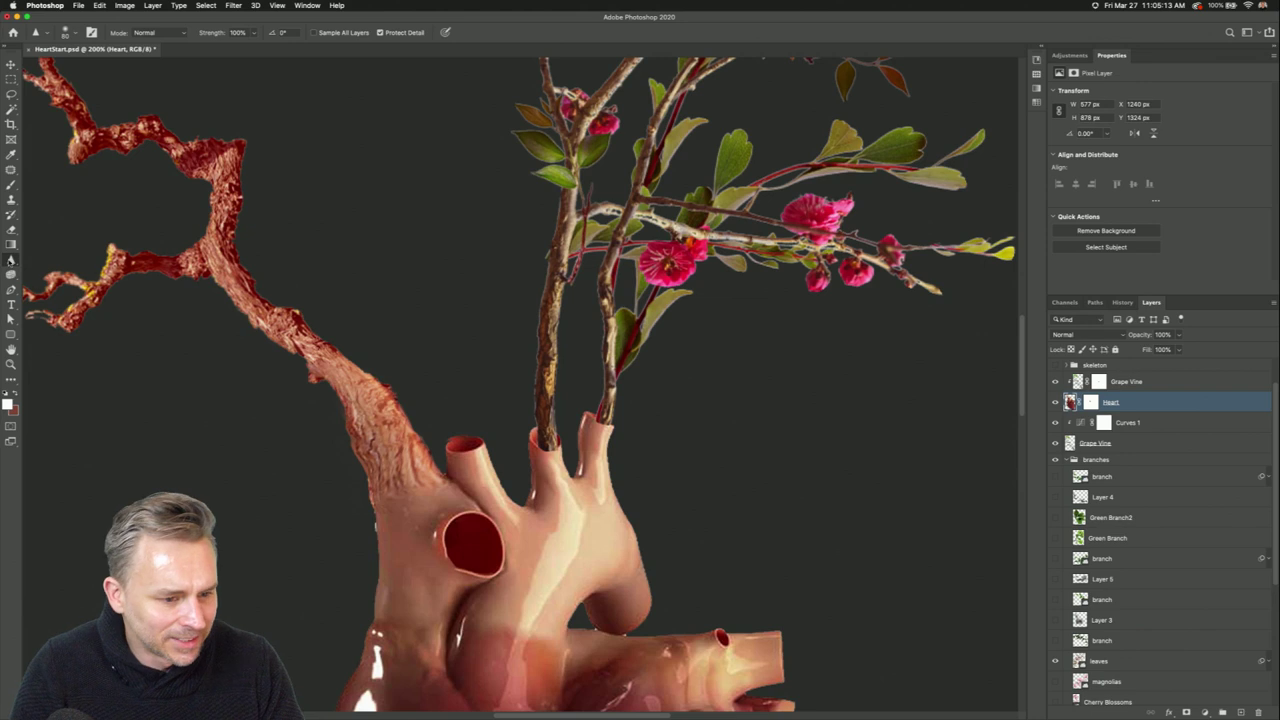
right_click(11, 261)
left_click(52, 283)
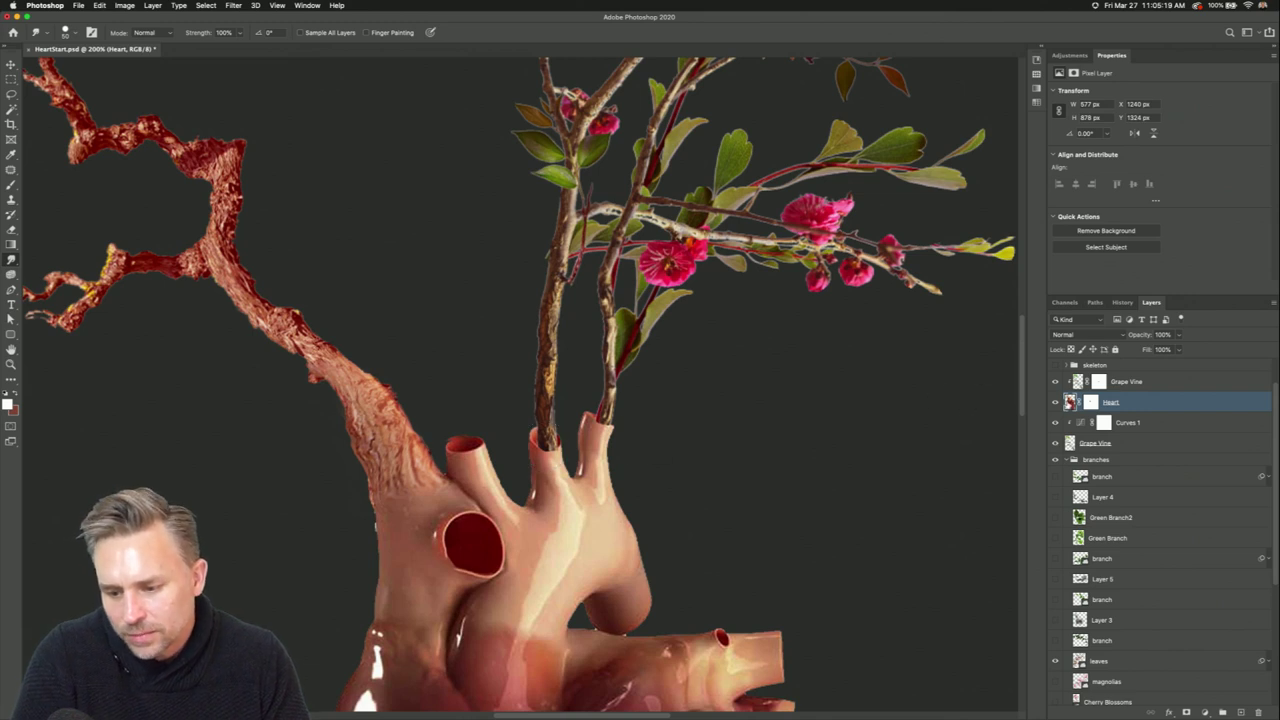
left_click_drag(544, 455, 545, 274)
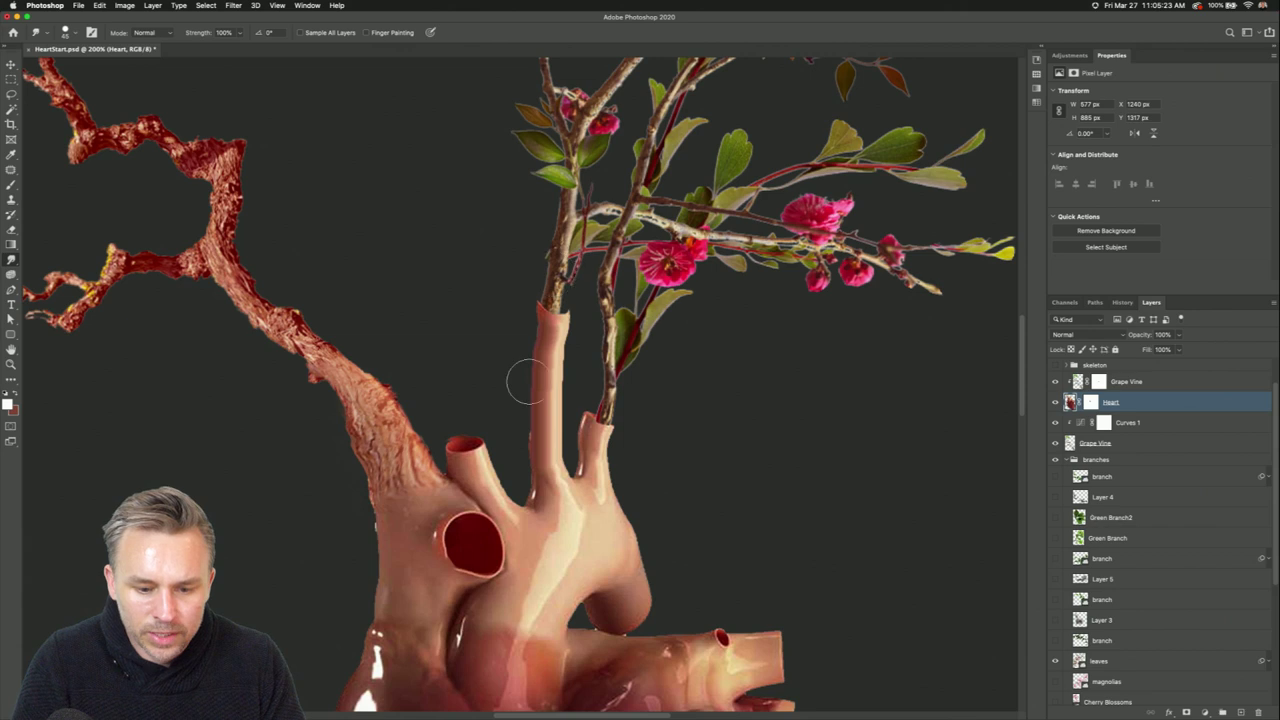
key("super+z")
Smudge the left and right vessels upward along the stems, adjusting the brush size.
left_click_drag(545, 468, 559, 332)
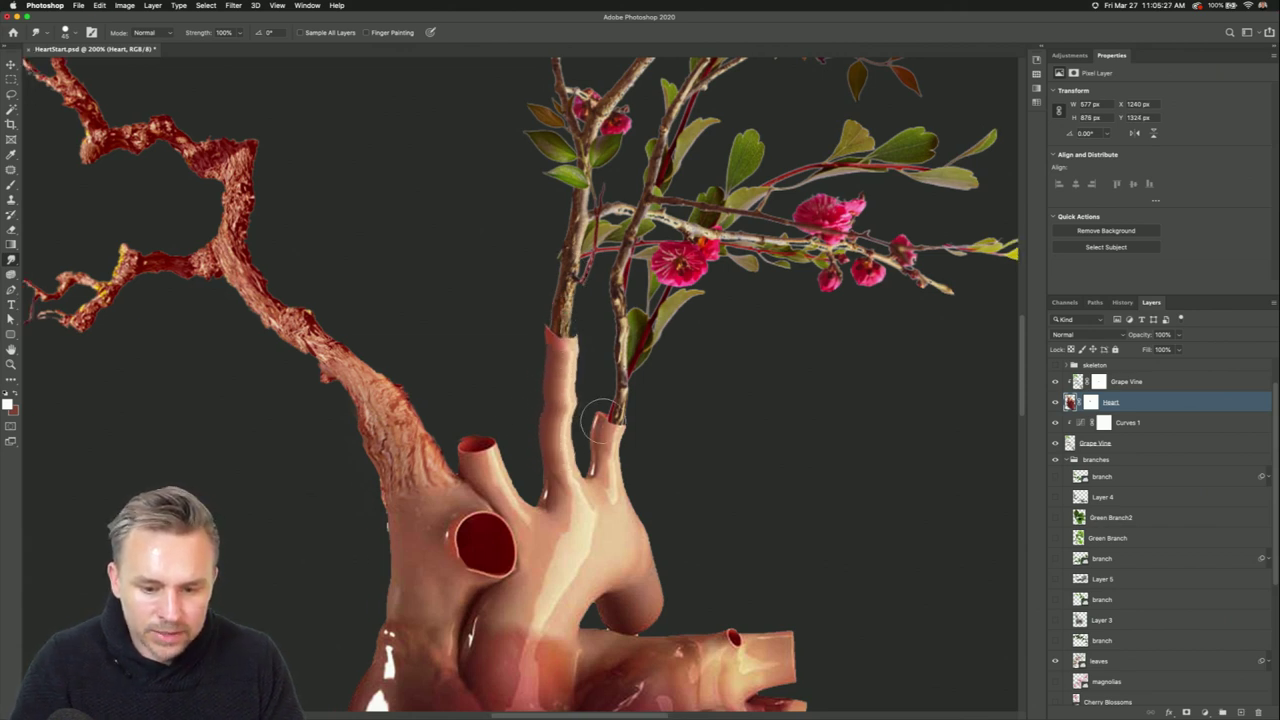
left_click_drag(610, 405, 622, 330)
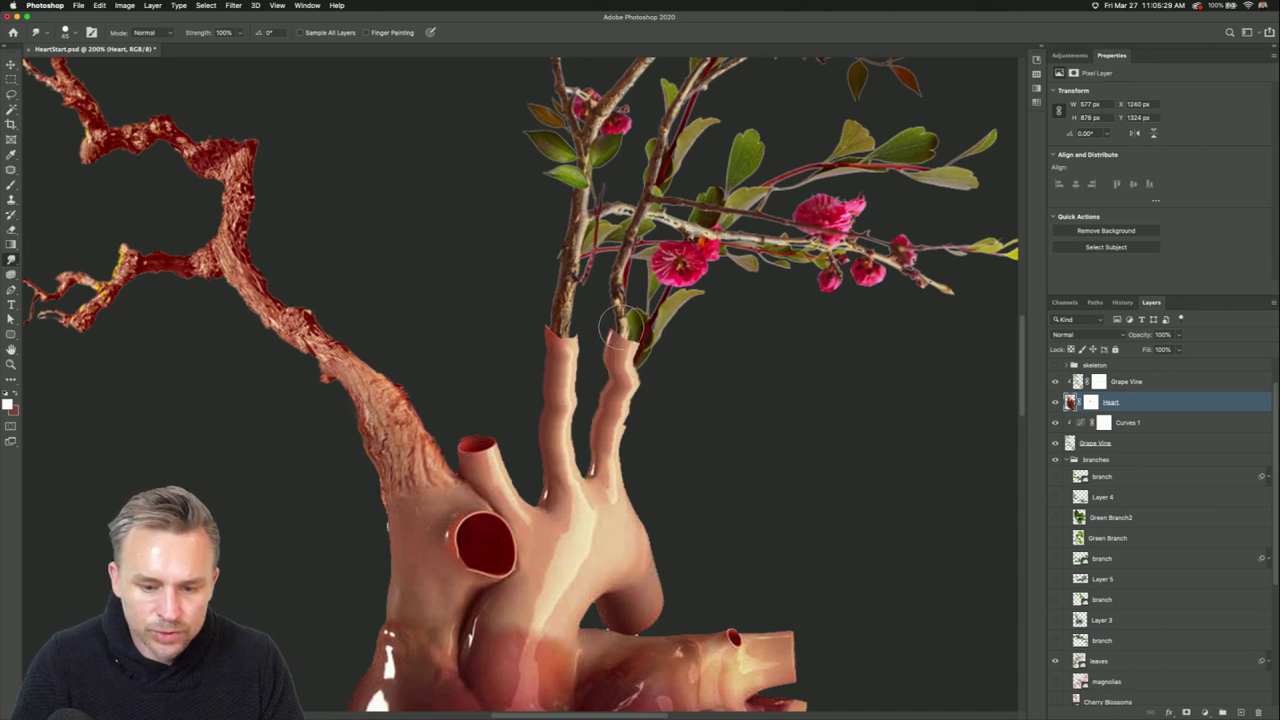
scroll(528, 327, "left", 2)
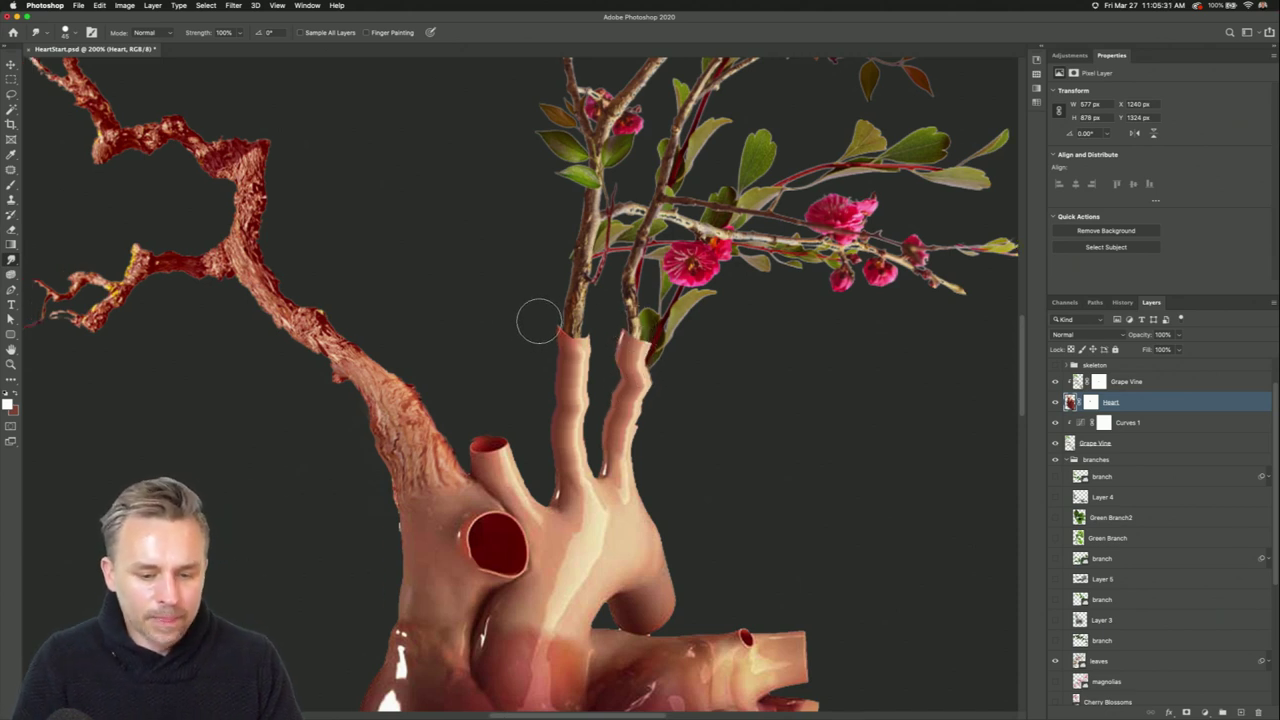
left_click_drag(537, 380, 546, 343)
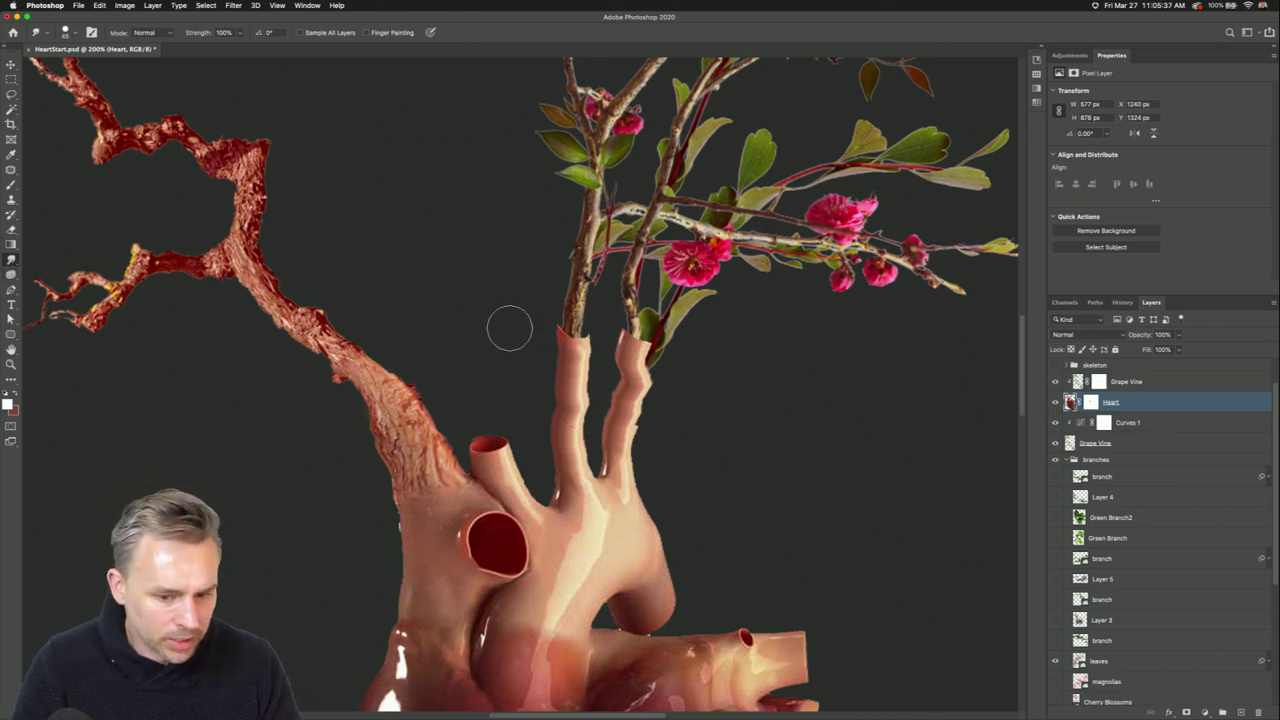
key("bracketright")
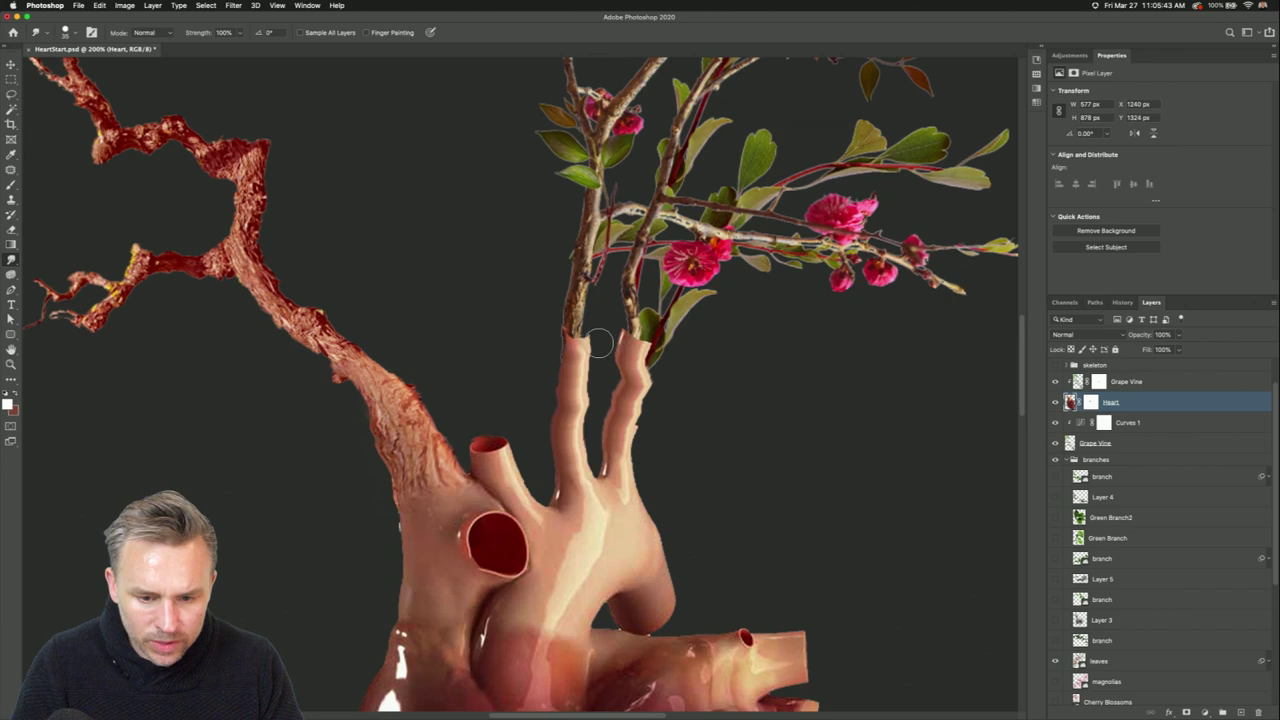
key("bracketleft")
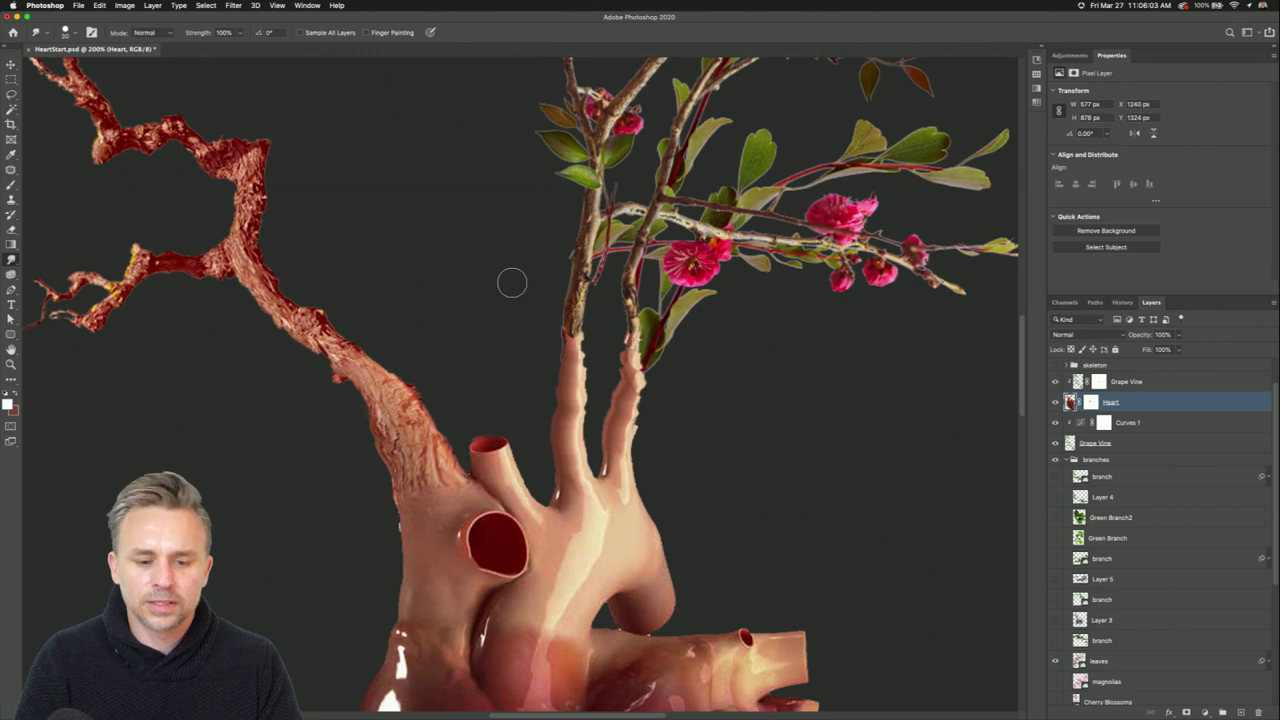
Drag the leaves layer out of the branches group to sit just below Grape Vine.
key("super+minus")
key("super+minus")
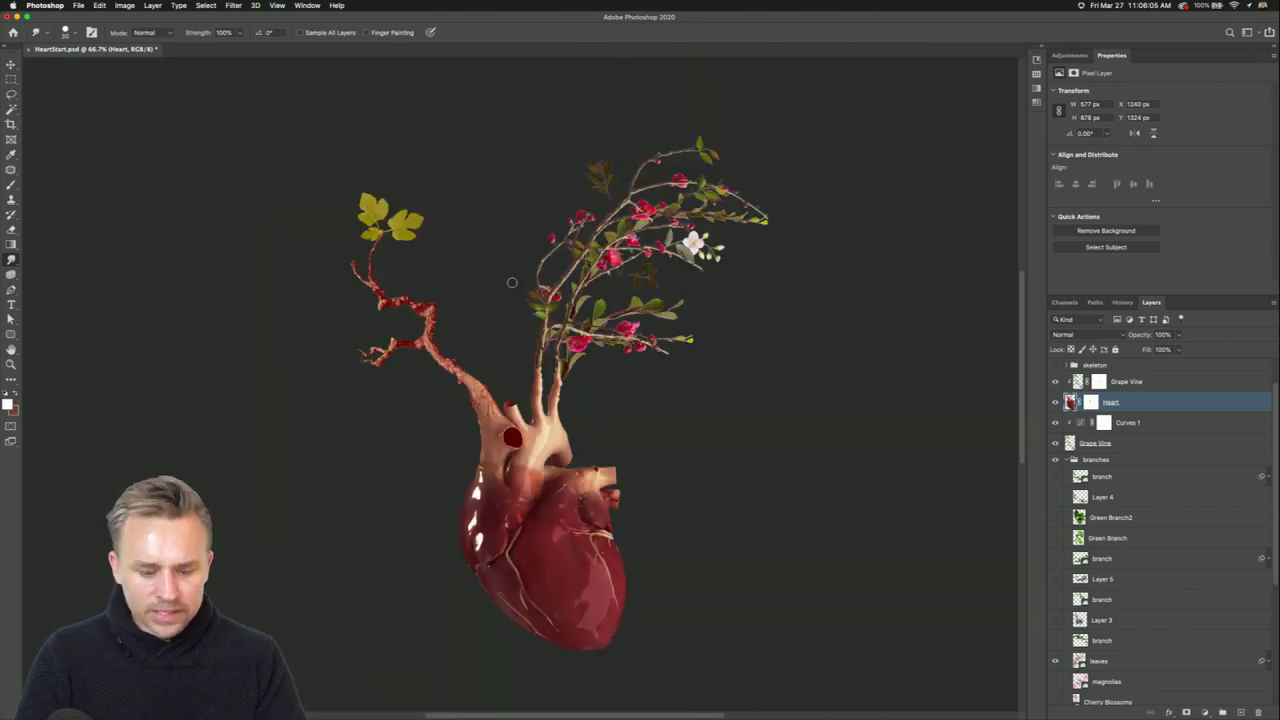
key("super+plus")
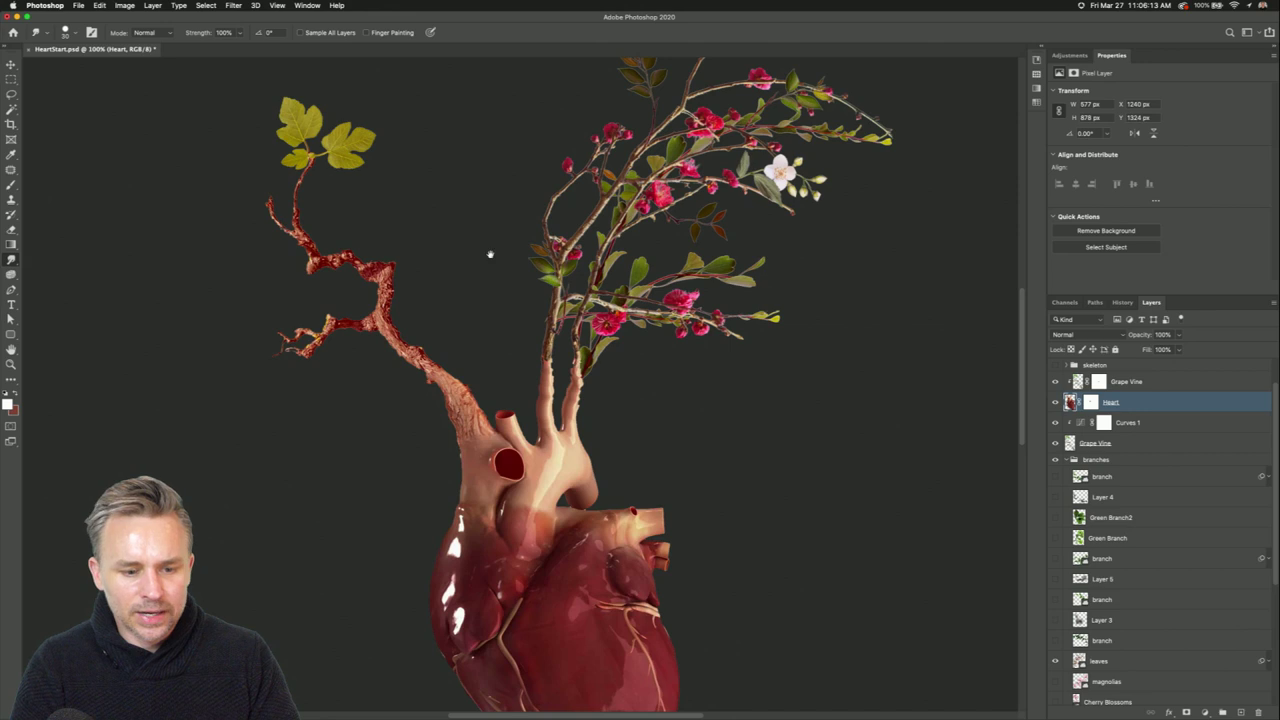
scroll(490, 254, "up", 3)
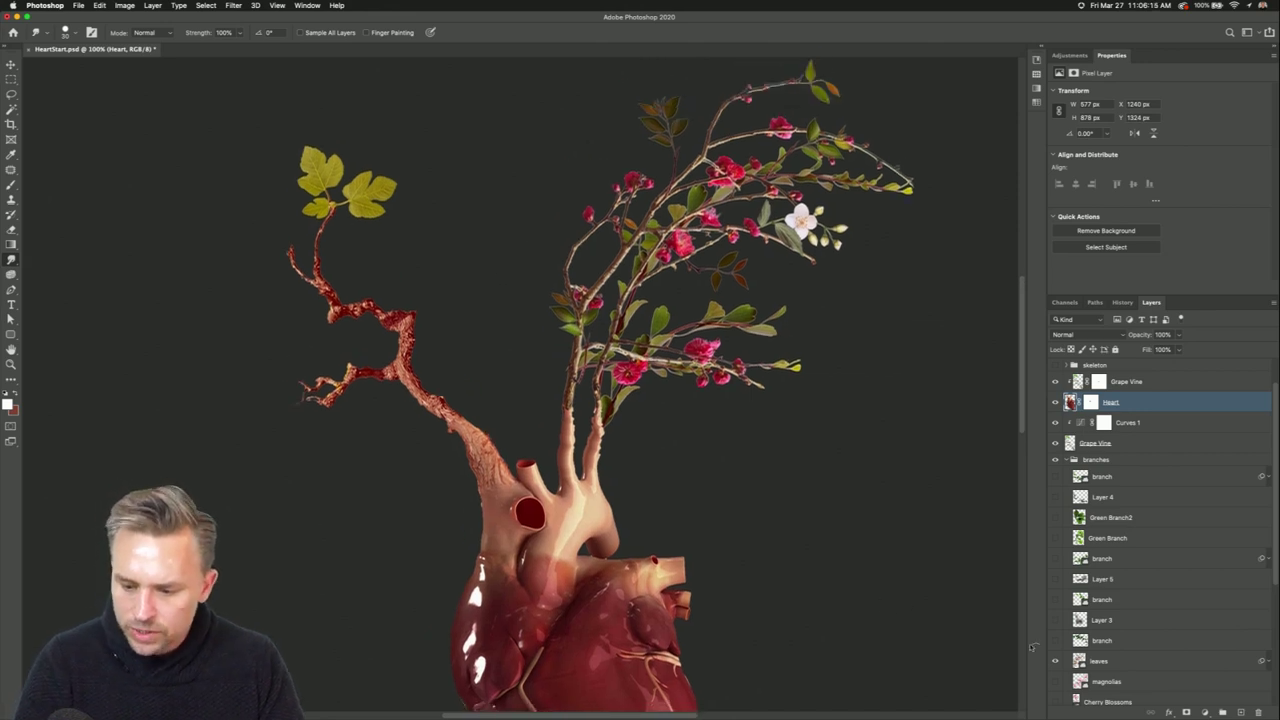
left_click_drag(1095, 443, 1126, 453)
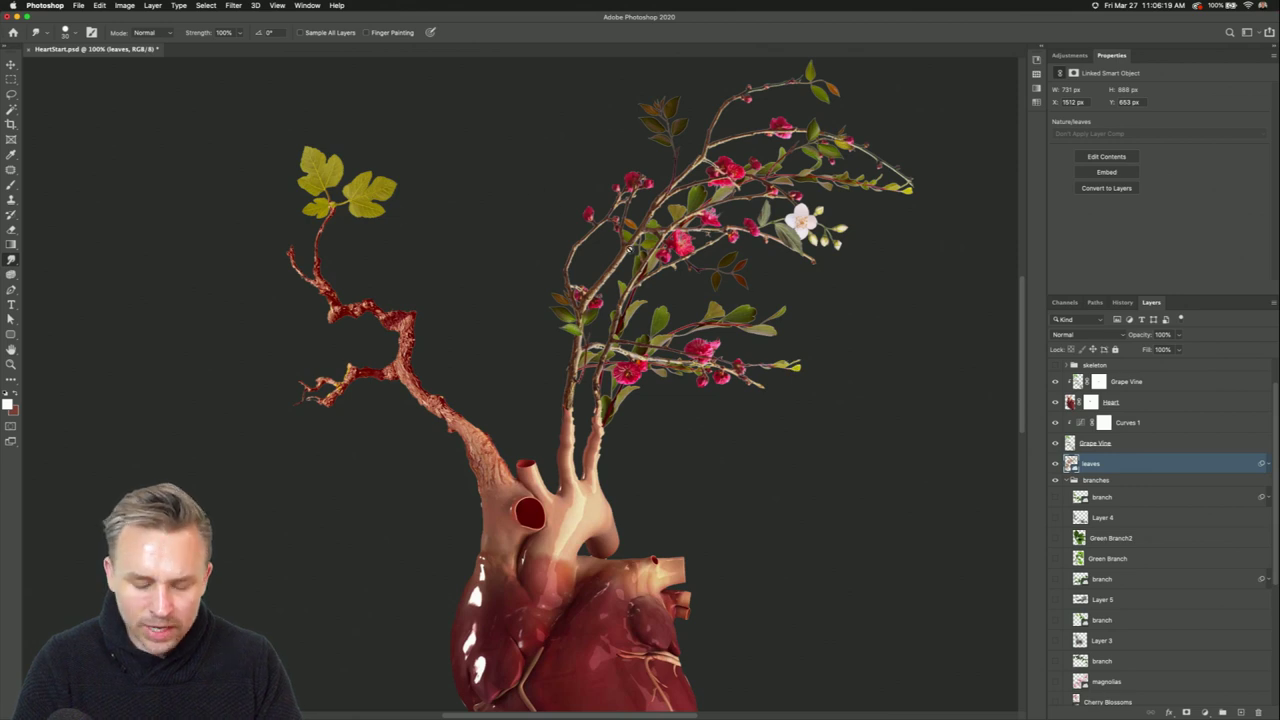
scroll(630, 230, "up", 3)
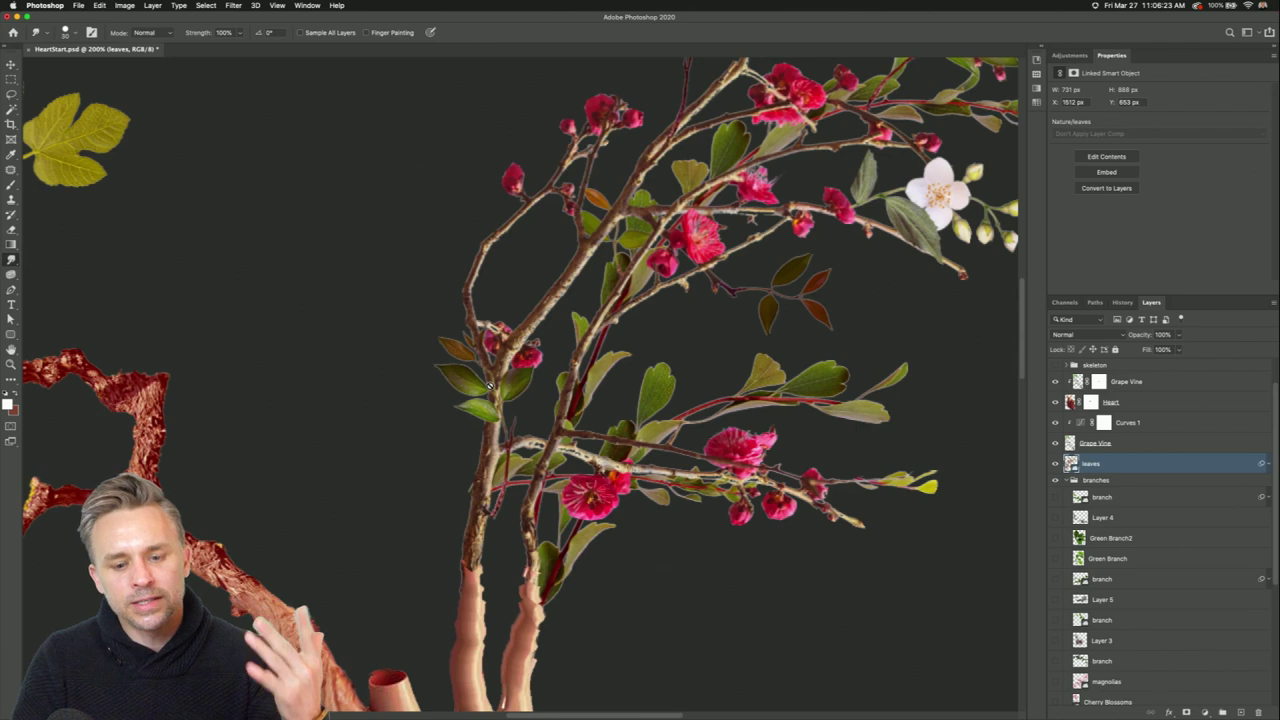
scroll(490, 386, "down", 3)
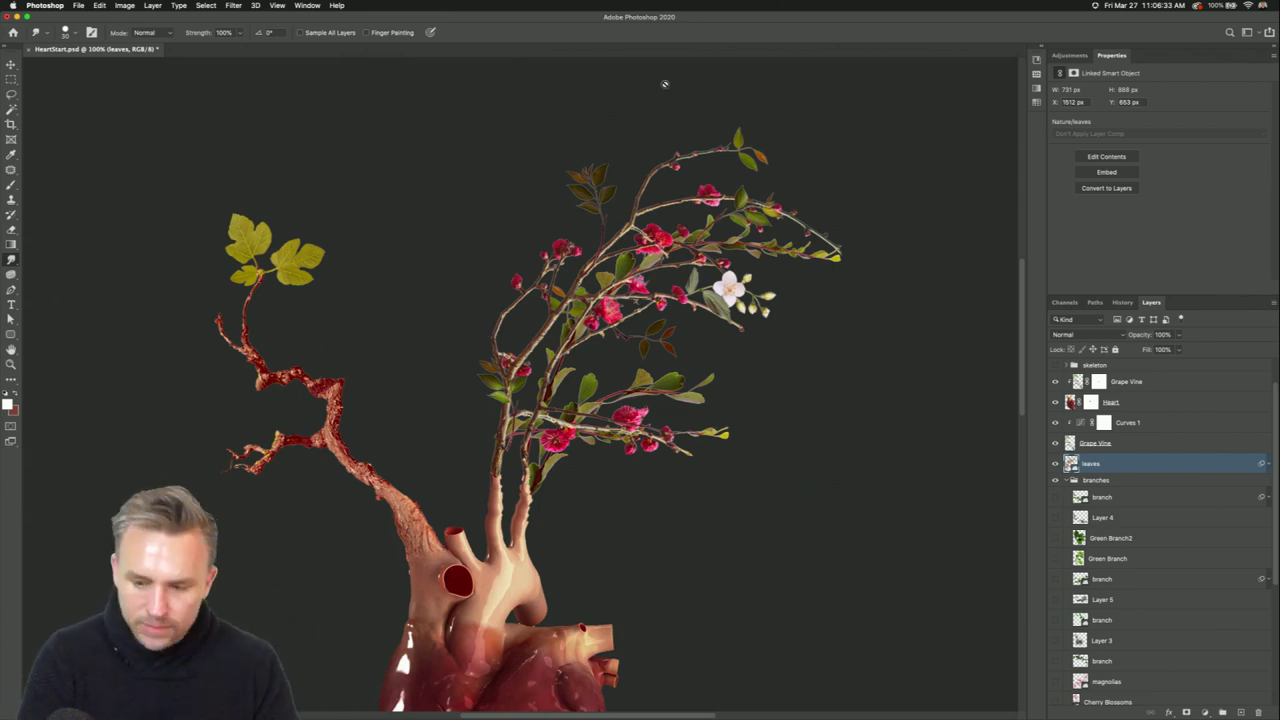
scroll(535, 440, "down", 5)
scroll(535, 440, "left", 3)
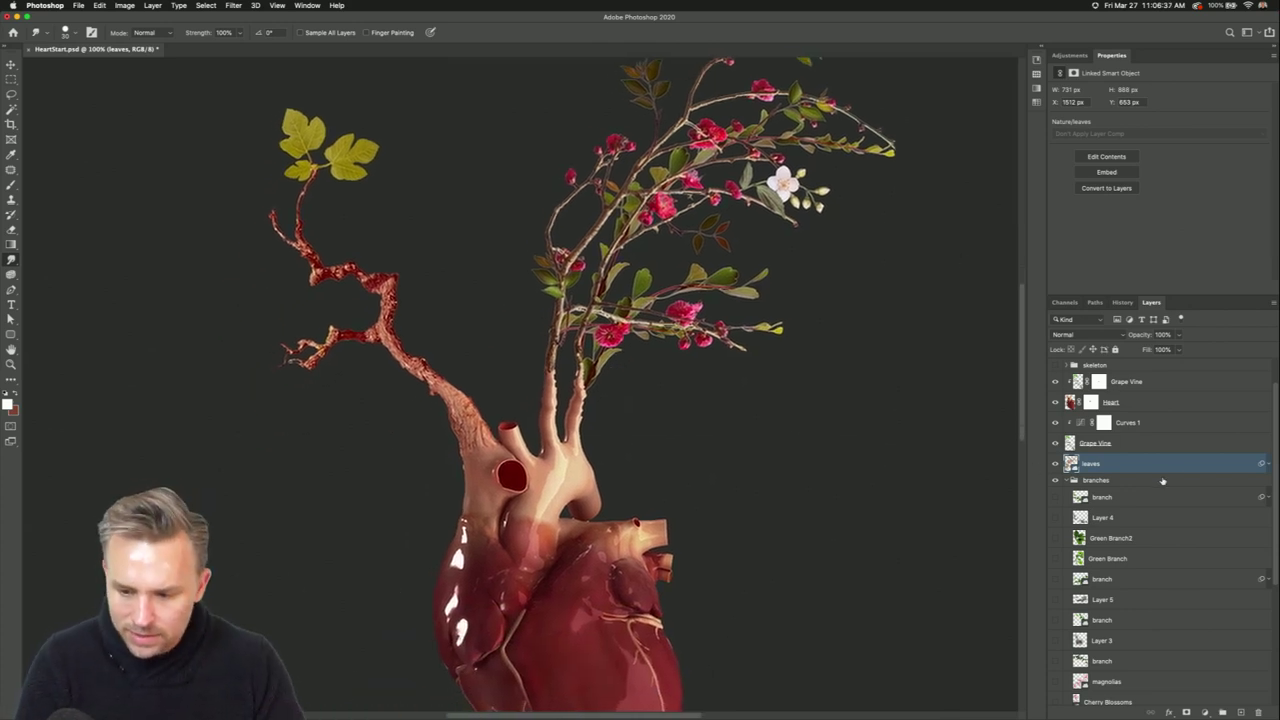
Add a new layer and fill it with a dark red sampled from the heart.
left_click(1239, 712)
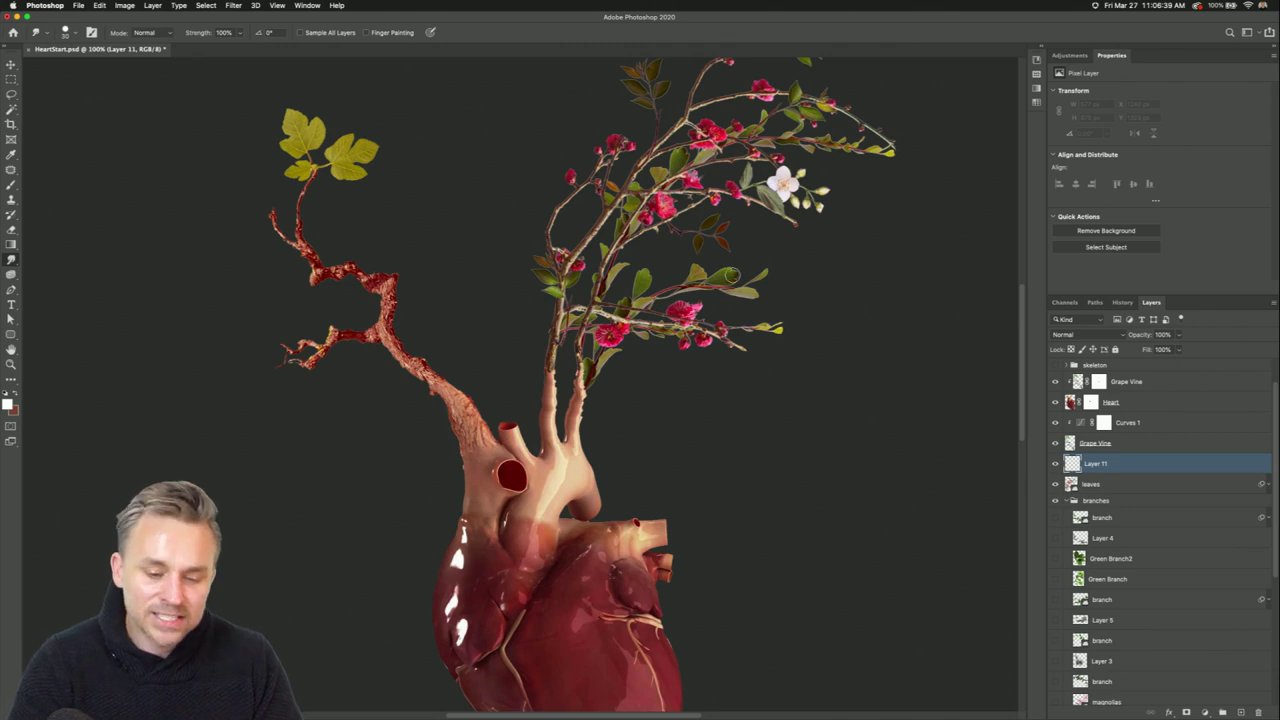
key("i")
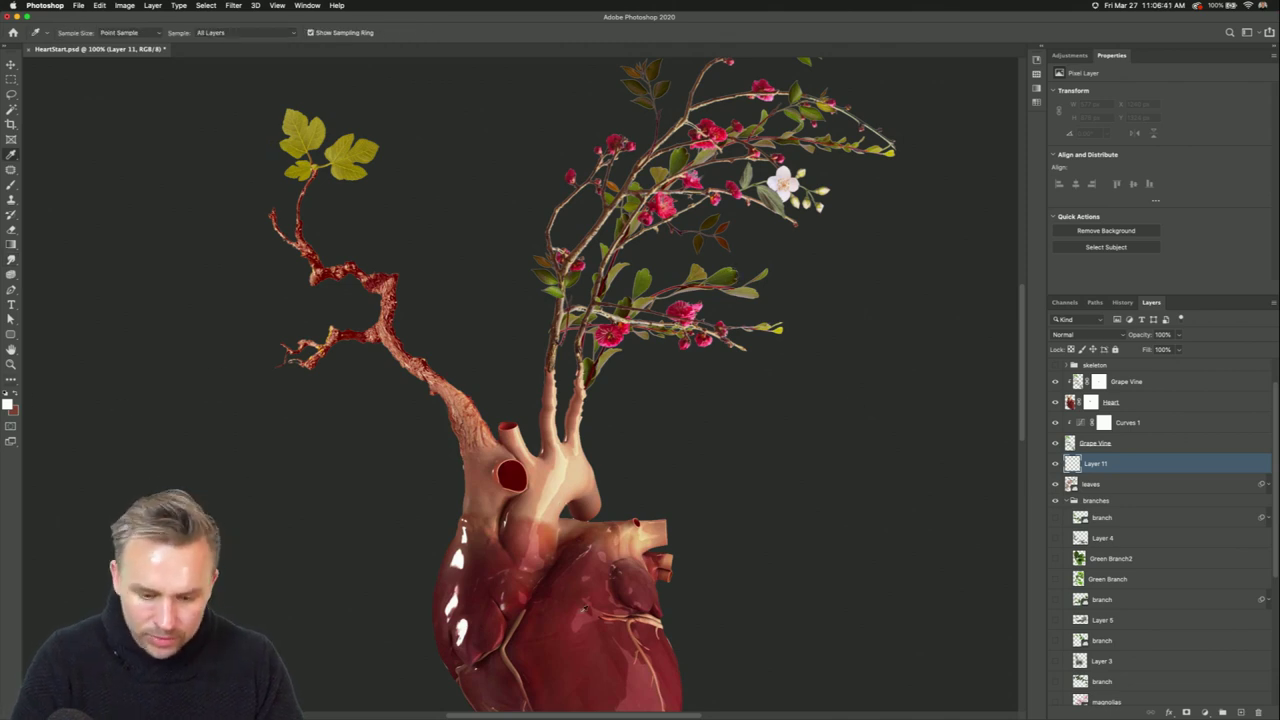
key("shift+BackSpace")
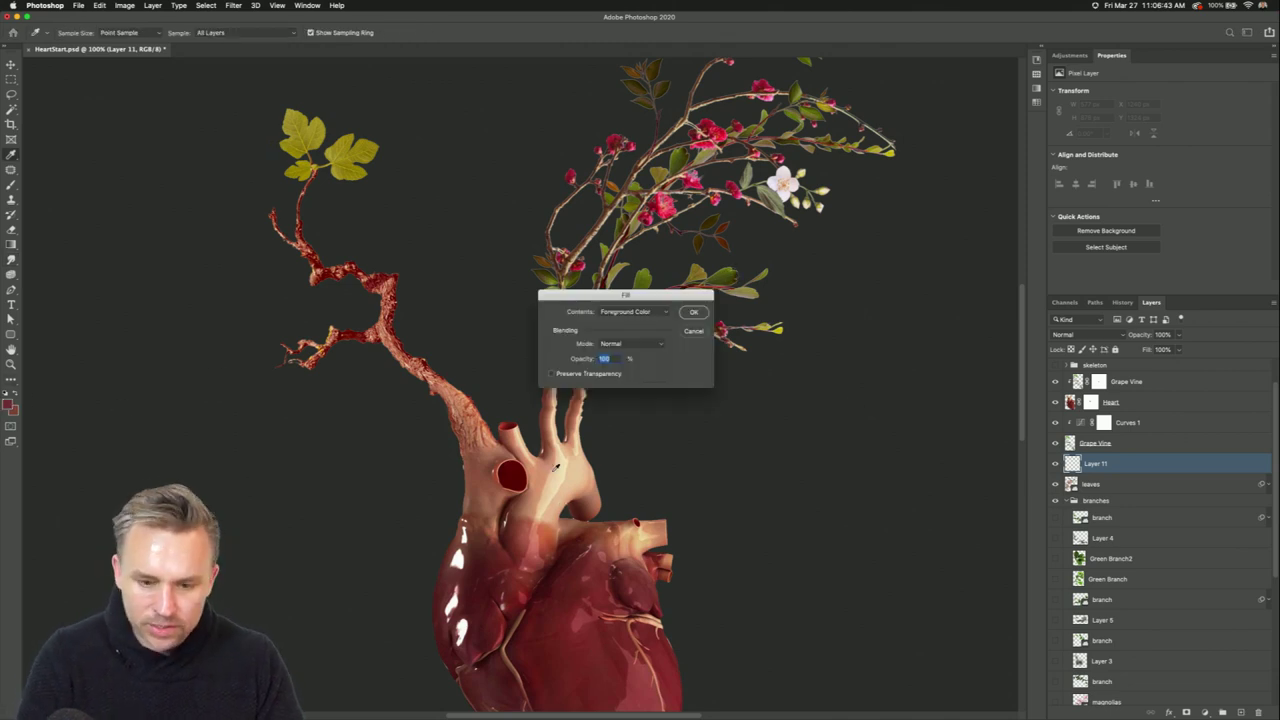
left_click(692, 313)
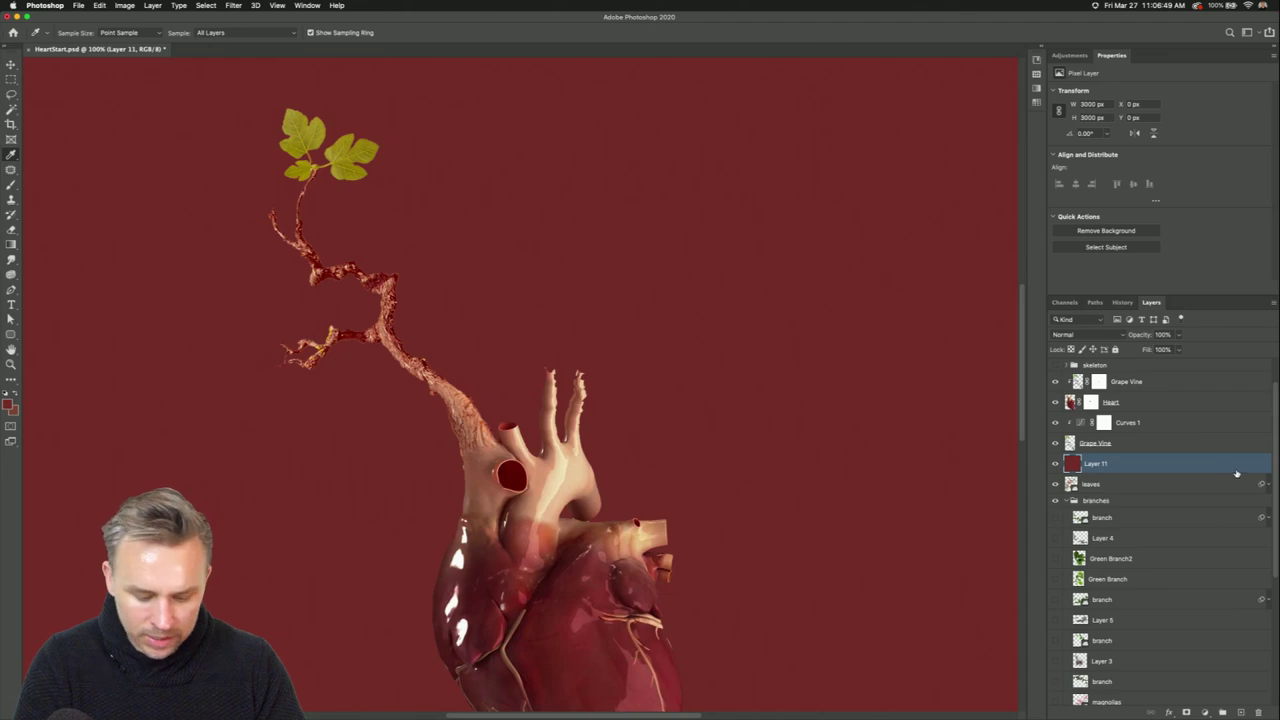
Clip the red layer to leaves, set it to Lighten, and add a layer mask.
left_click(1075, 476, "alt")
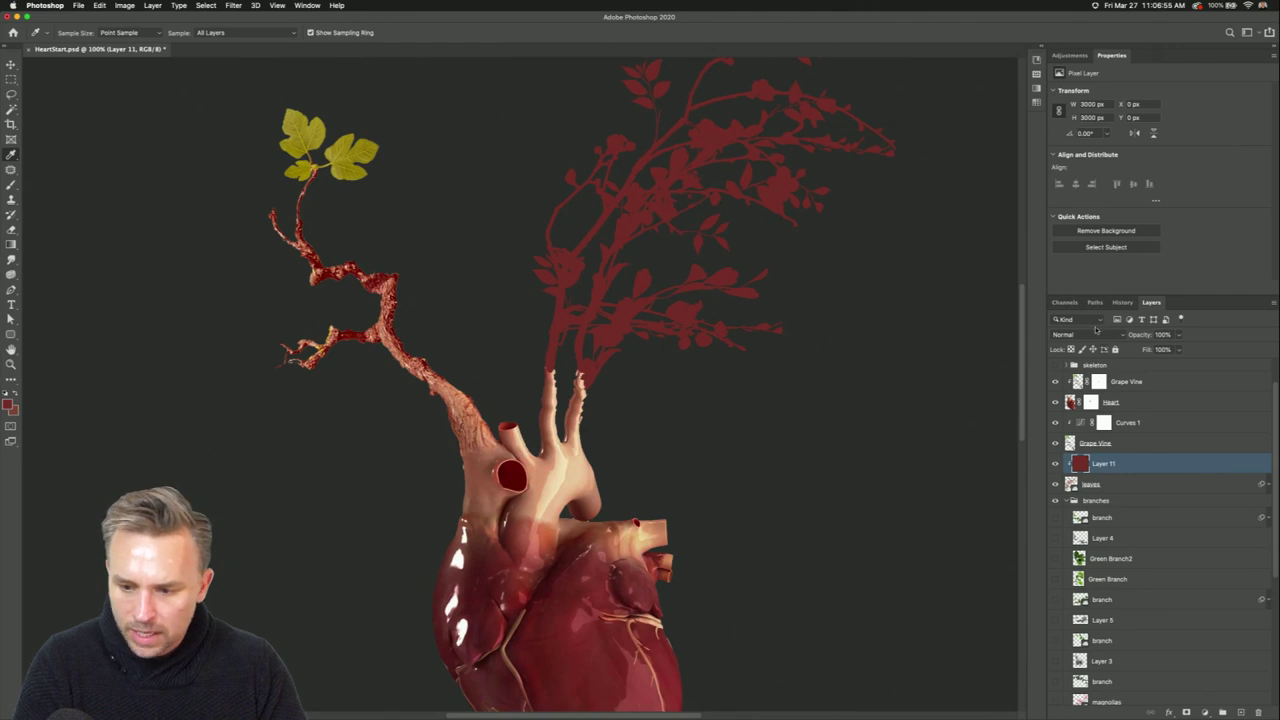
left_click(1091, 334)
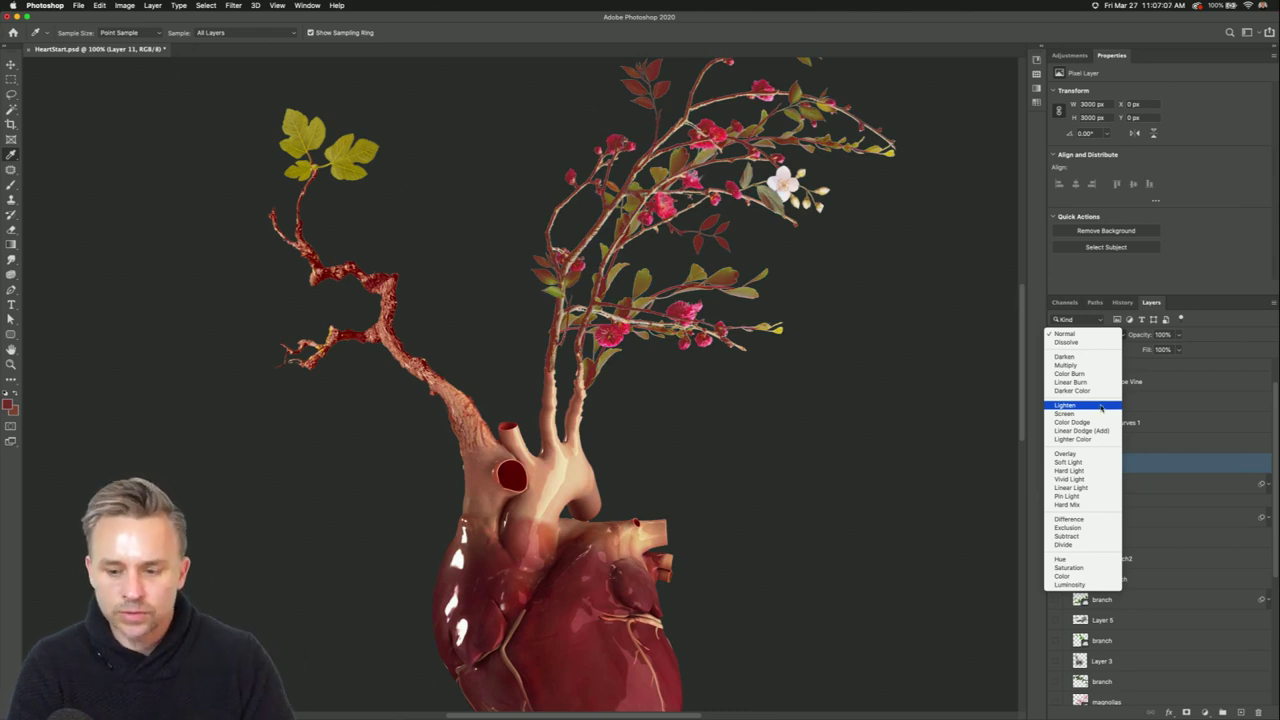
left_click(1101, 406)
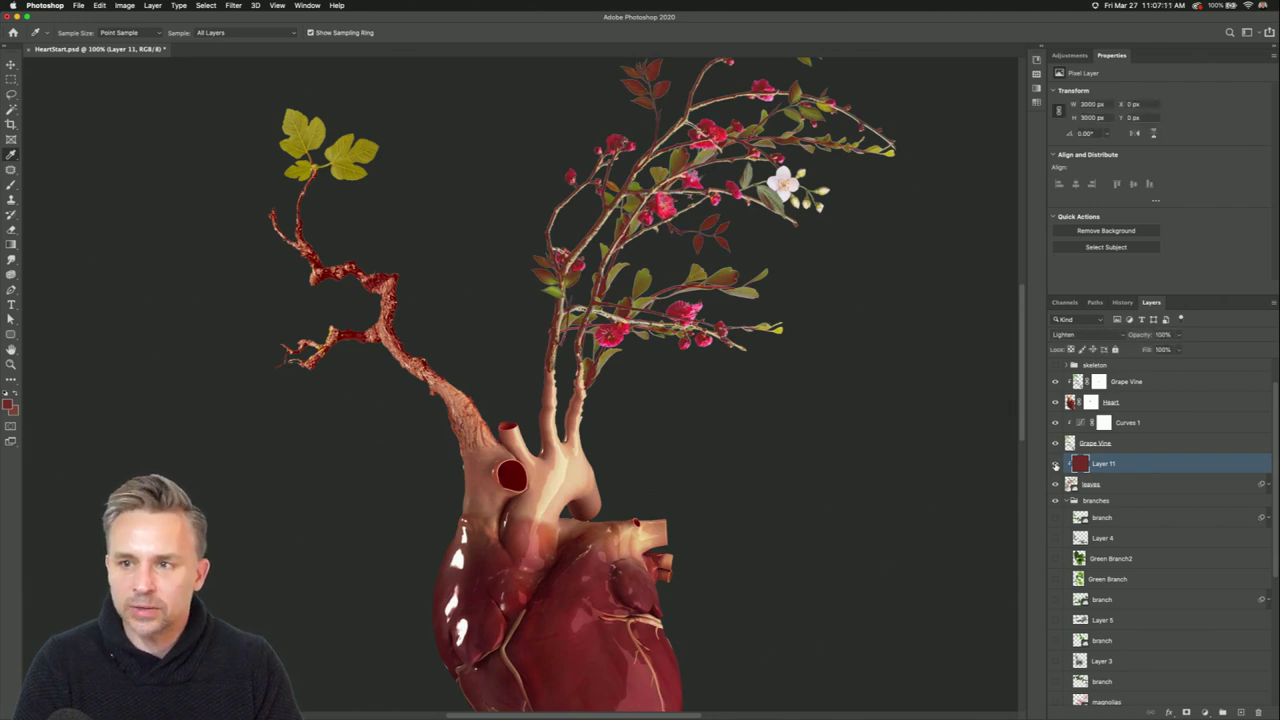
left_click(1185, 711)
Pick the Softy soft brush and enlarge it for painting on Layer 11's mask.
key("b")
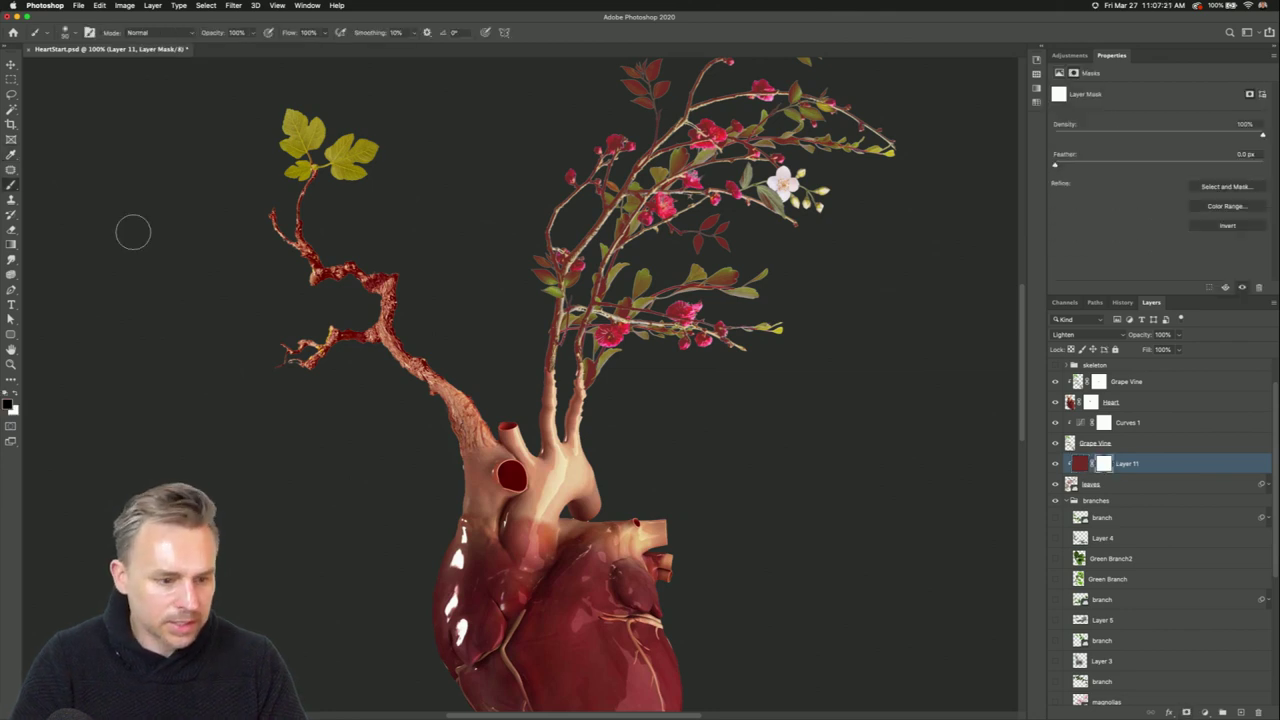
left_click(64, 32)
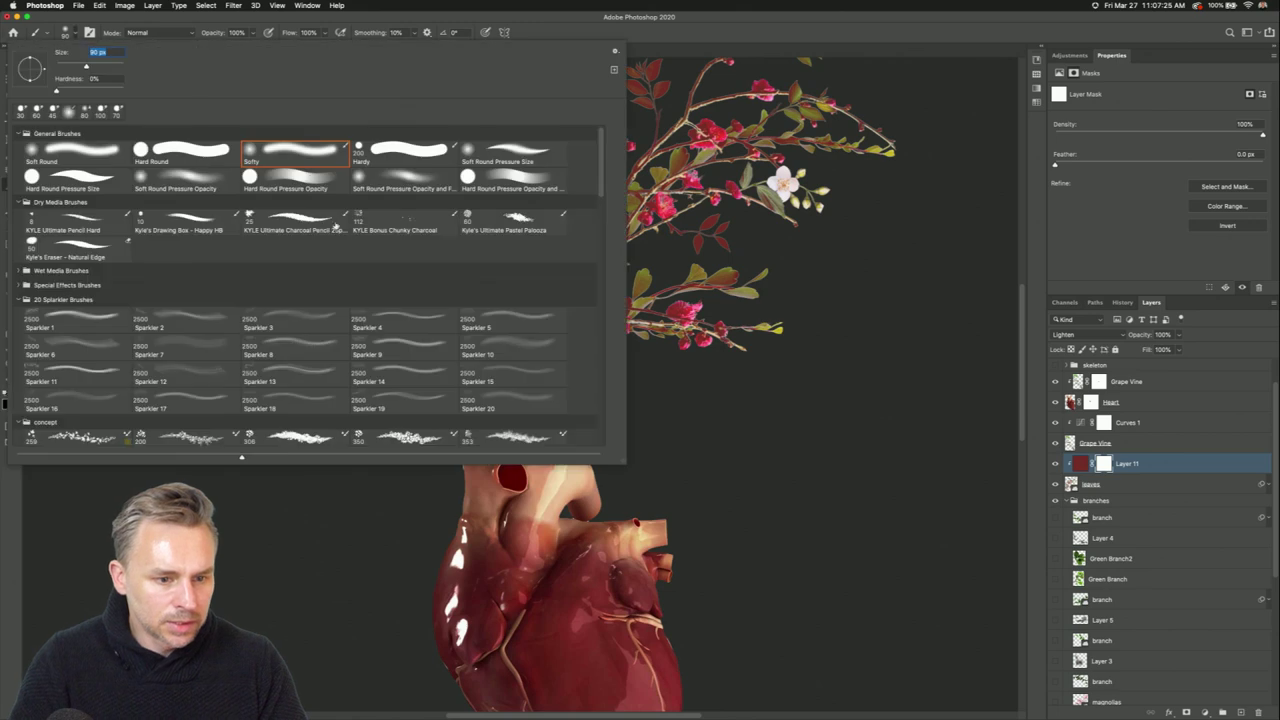
double_click(271, 166)
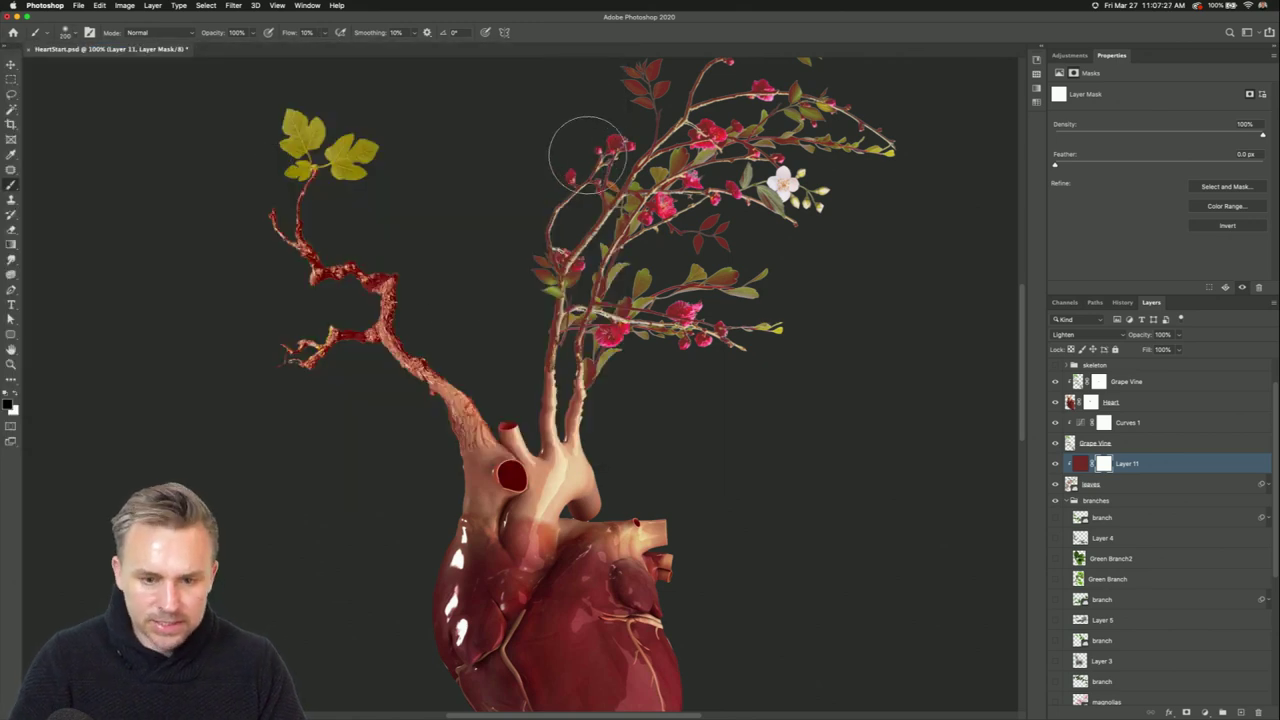
key("bracketright")
key("bracketright")
key("bracketright")
key("bracketright")
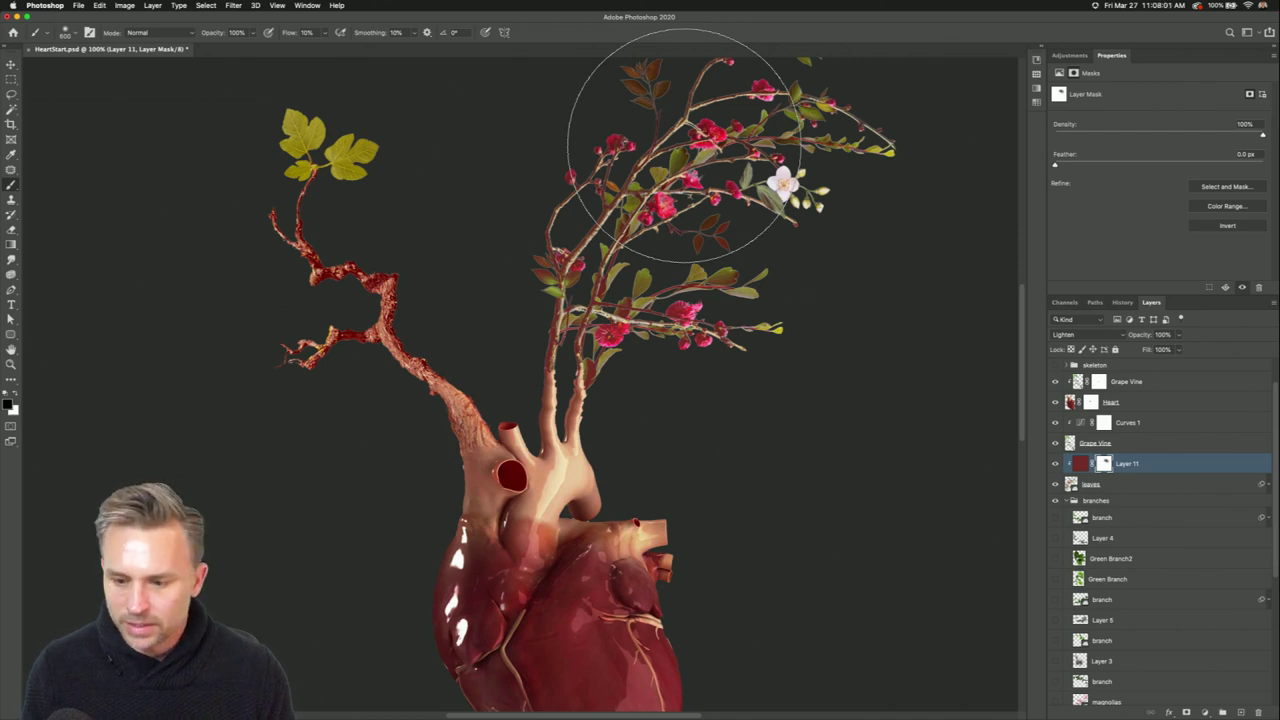
Change Layer 11's blend mode from Lighten to Color Dodge.
left_click(1112, 335)
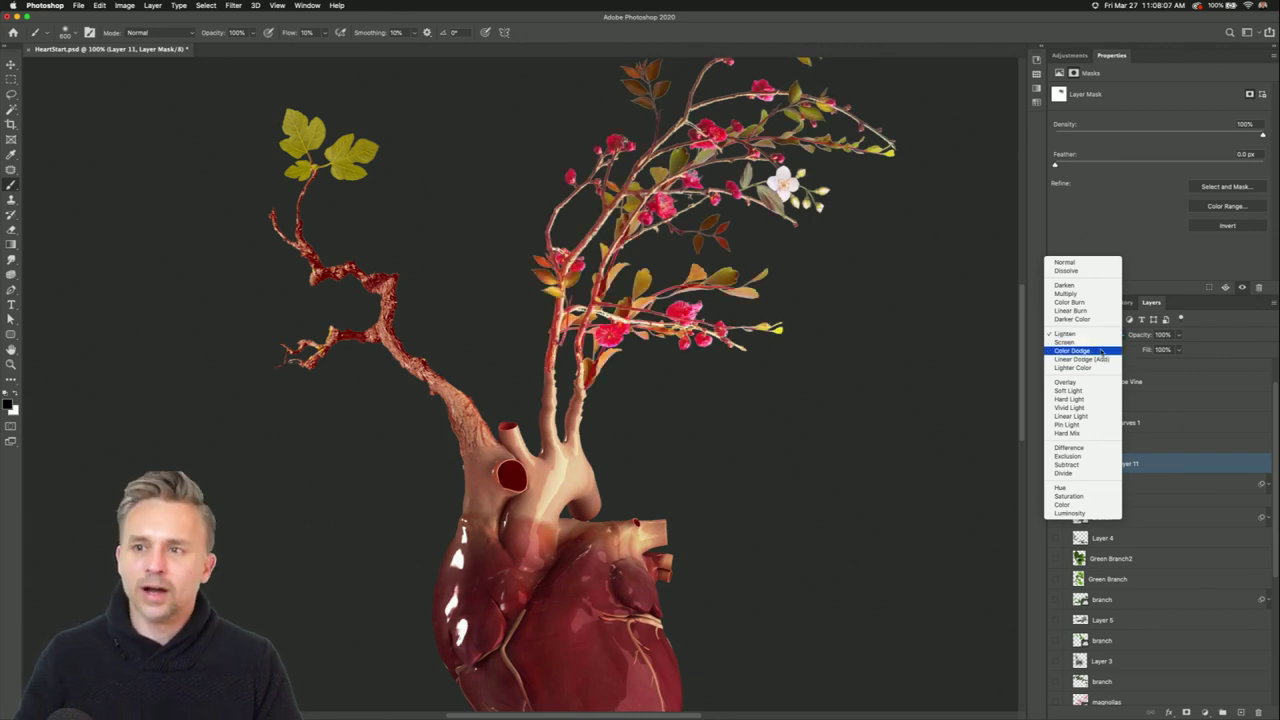
left_click(1101, 352)
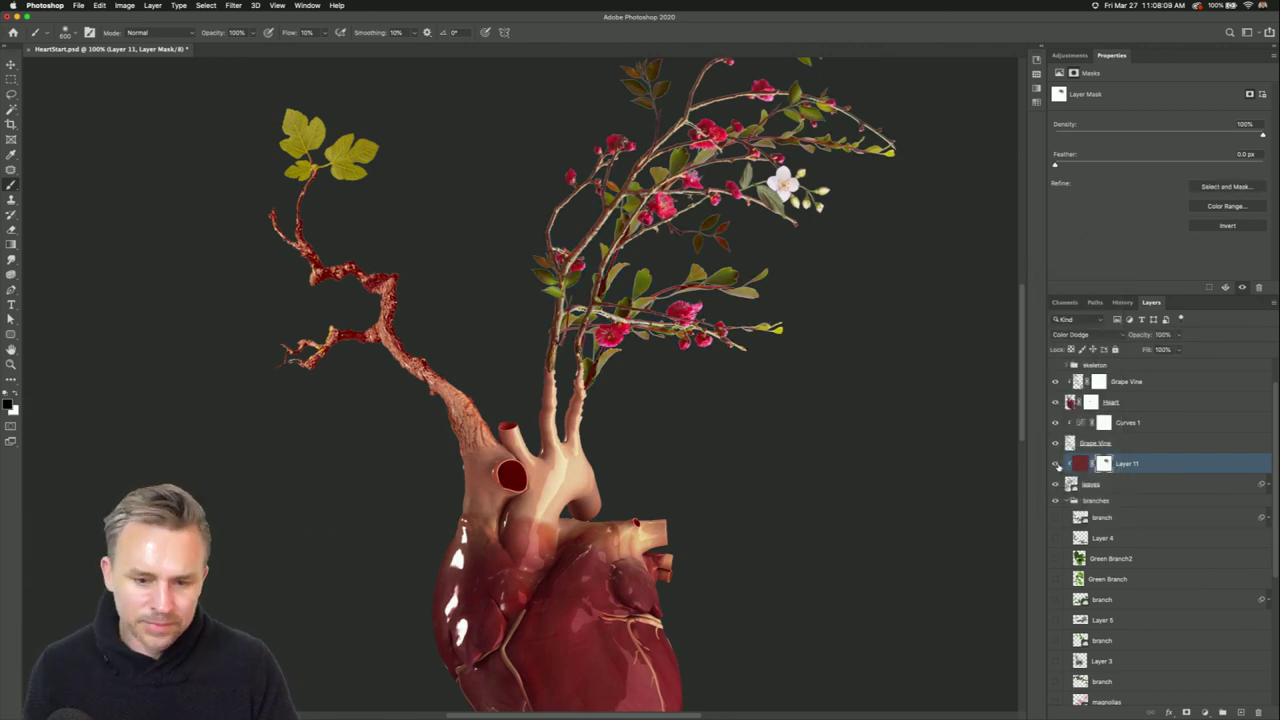
left_click(1090, 337)
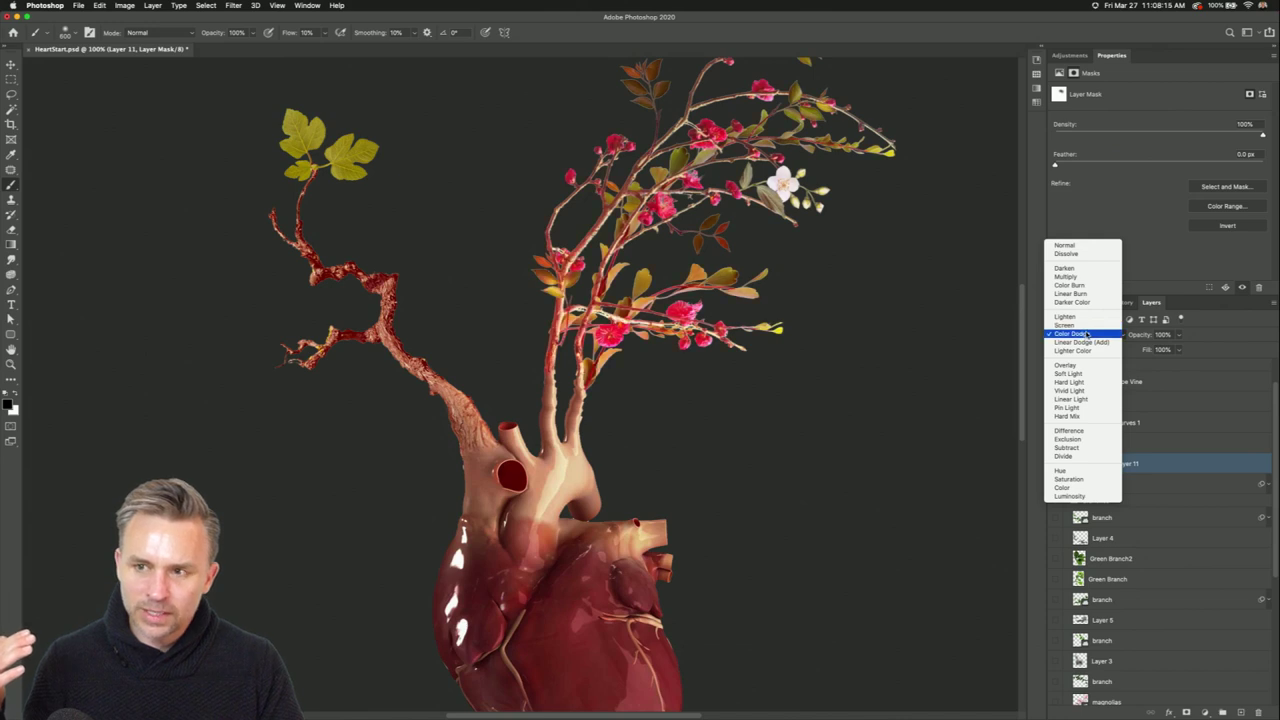
left_click(1087, 333)
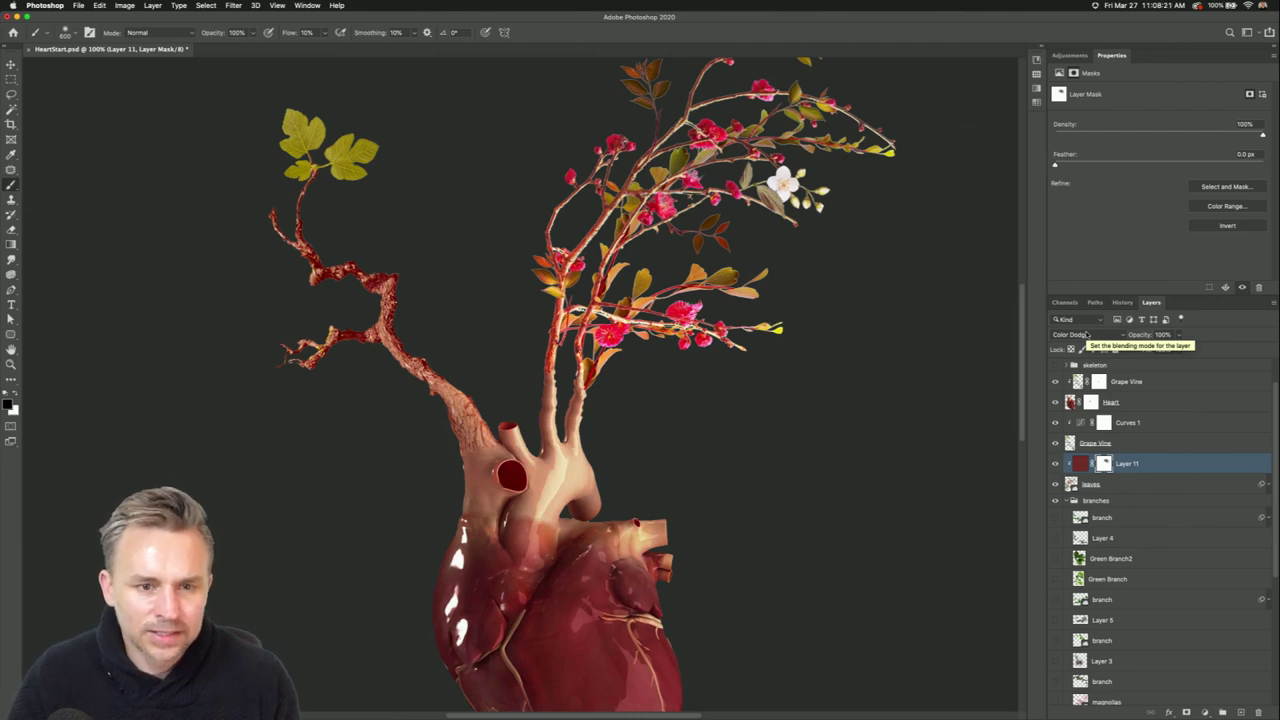
Show the Green Branch layer and move its leafy sprig to the heart's right side.
key("super+minus")
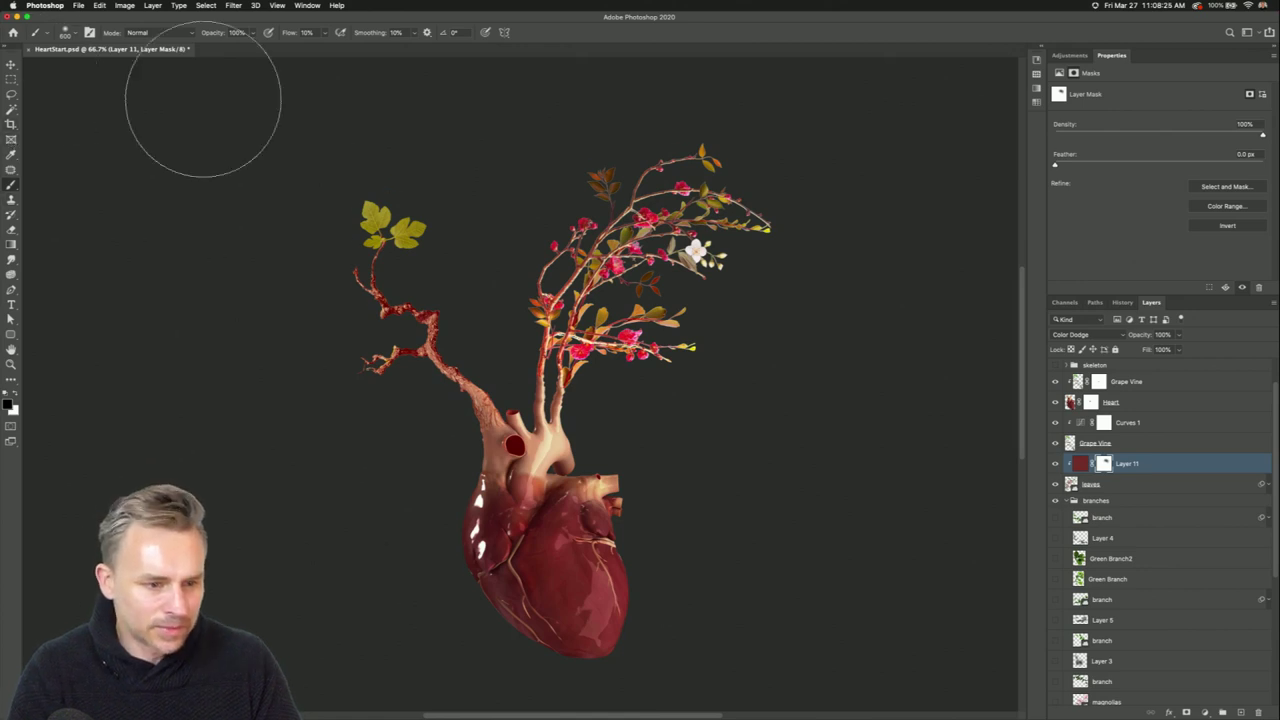
key("super+2")
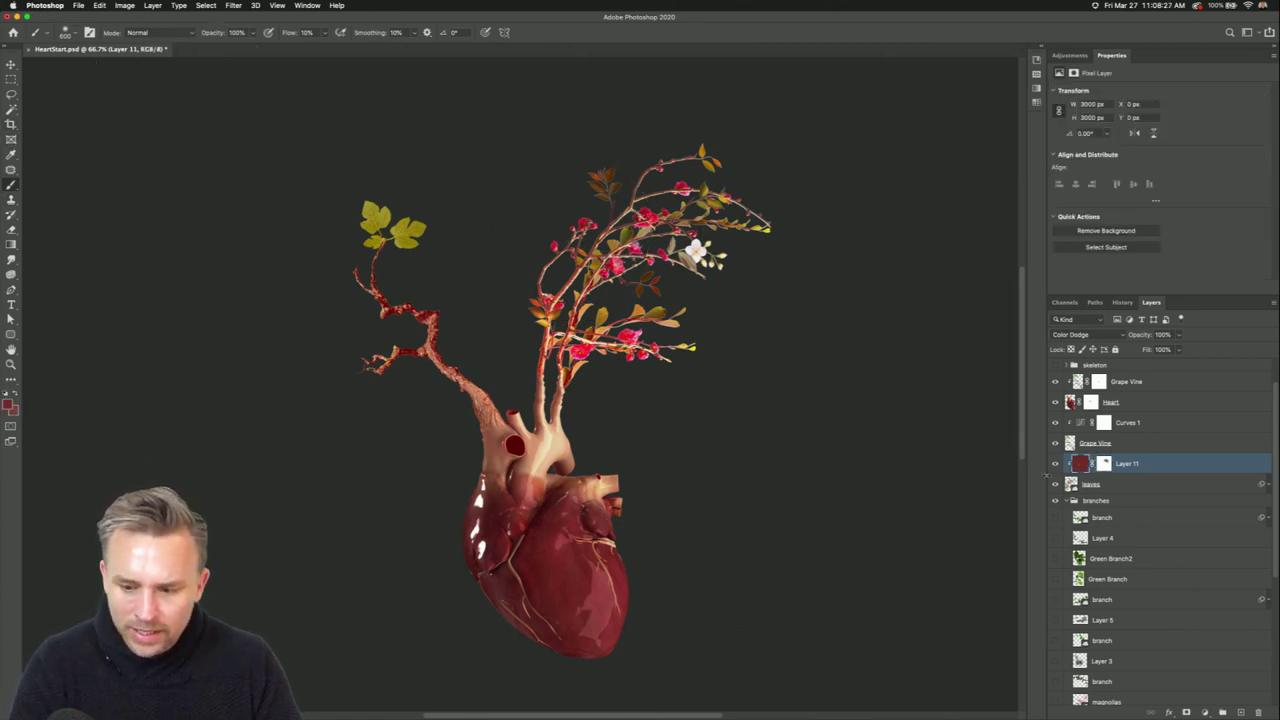
key("super+backslash")
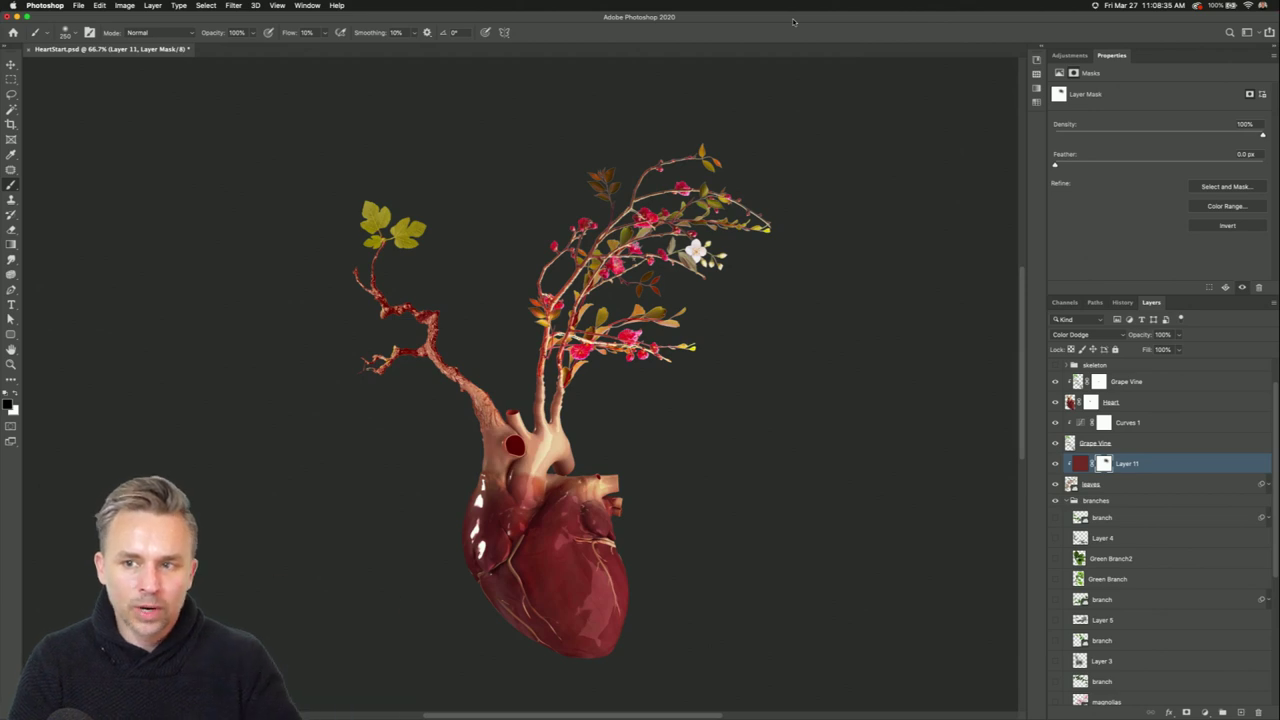
left_click(1055, 579)
left_click(1107, 579)
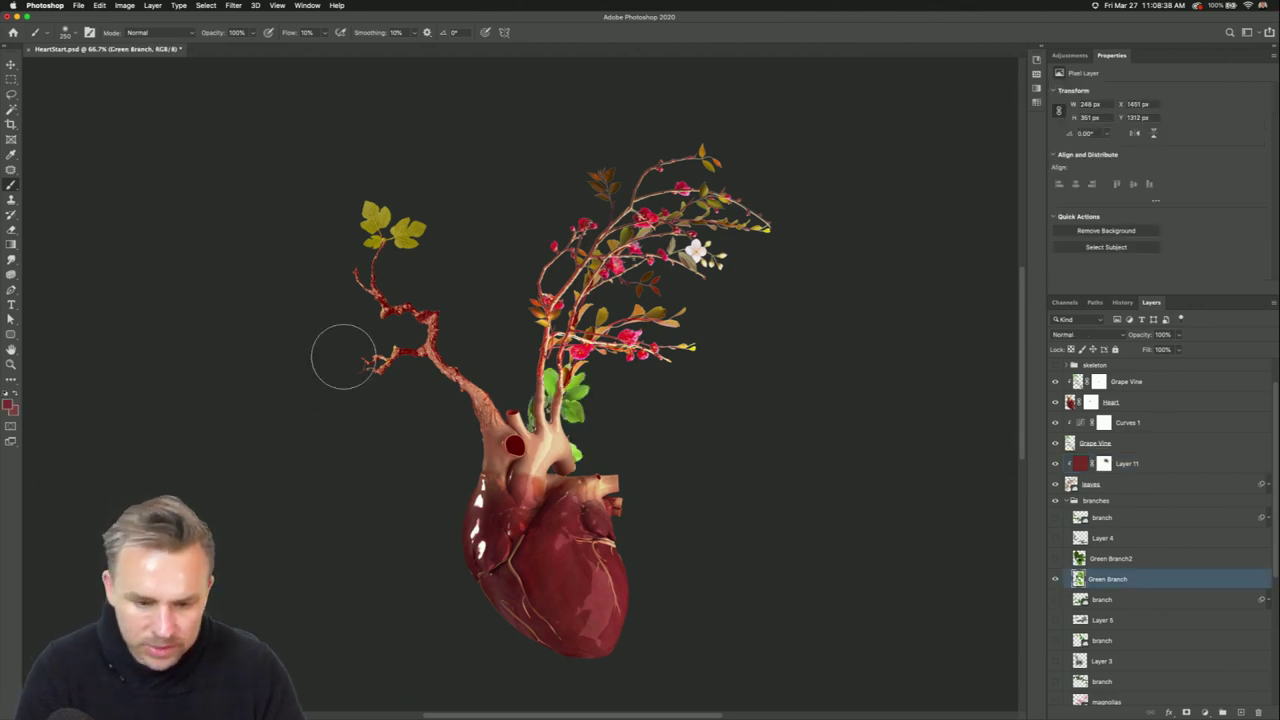
left_click(11, 64)
mouse_move(413, 283)
left_mouse_down()
mouse_move(350, 197)
mouse_move(476, 318)
mouse_move(500, 283)
left_mouse_up()
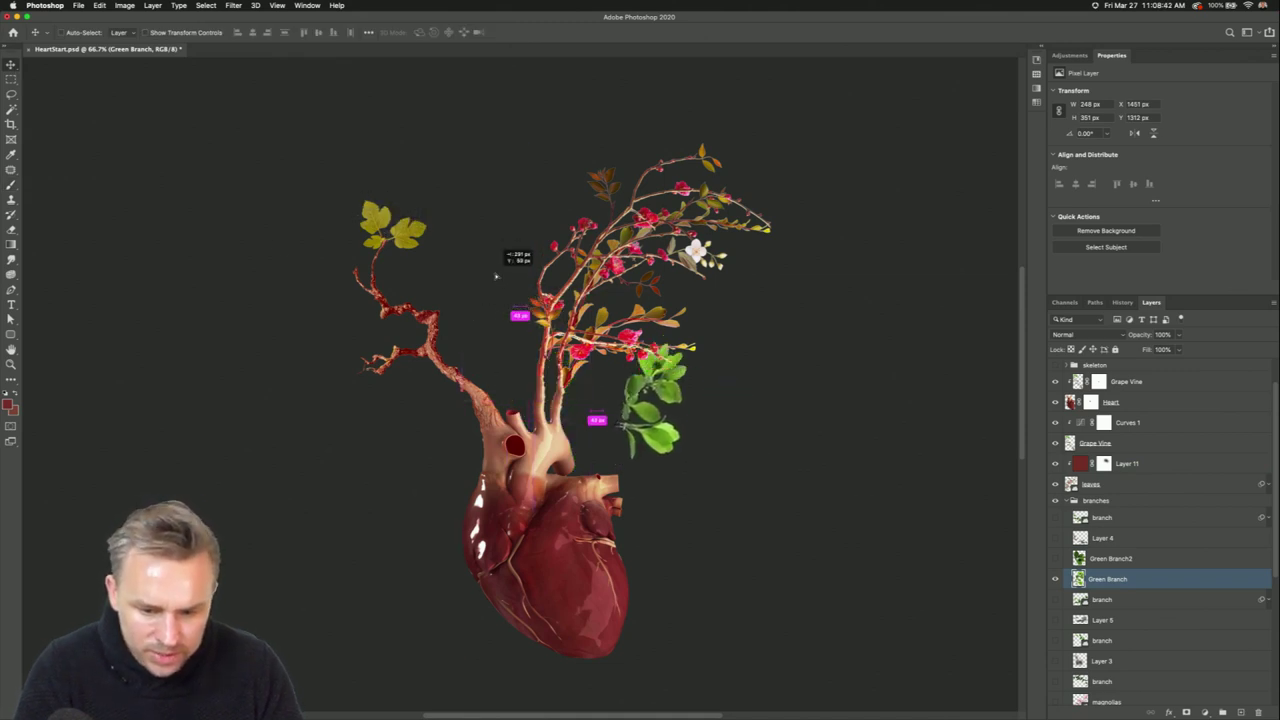
Select the Heart layer's mask and zoom in on the heart's upper vessels.
left_click(1071, 403)
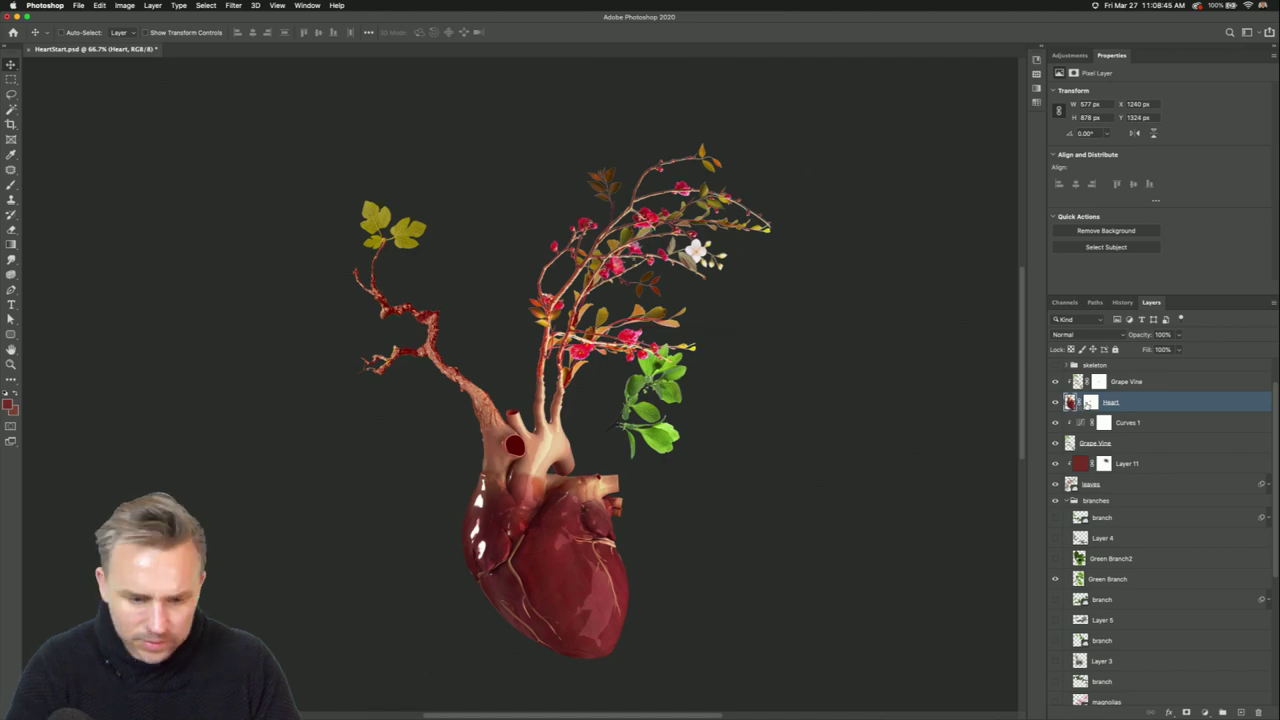
left_click(1088, 404)
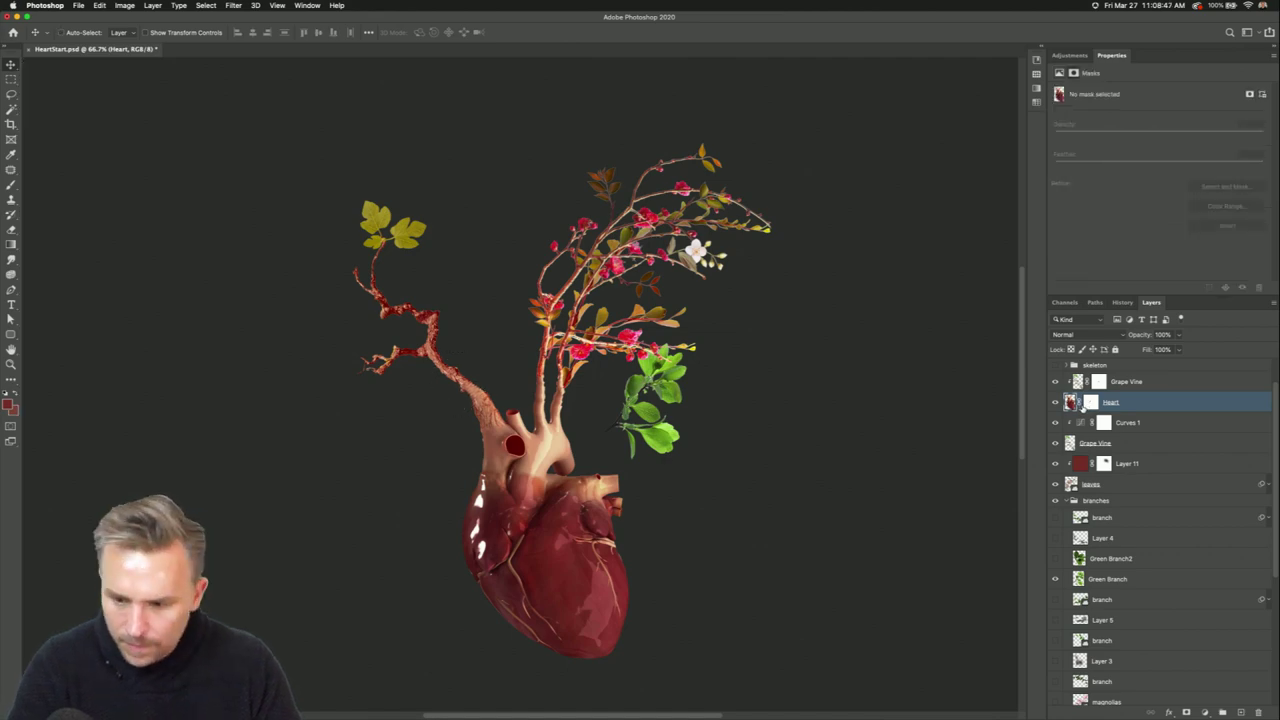
key("super+equal")
key("super+equal")
left_click_drag(775, 508, 715, 234)
With the Smudge tool on the Heart layer, stretch the right vessel toward the green sprig.
left_click(1071, 402)
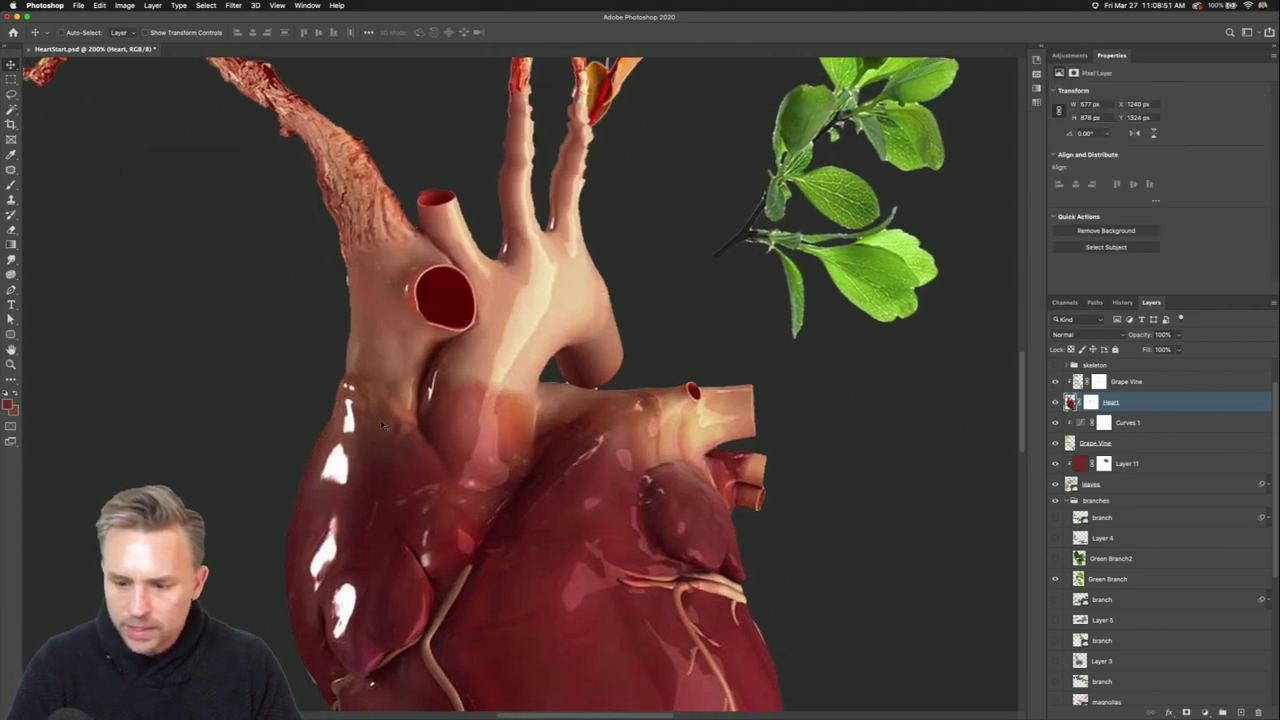
left_click_drag(678, 384, 555, 404)
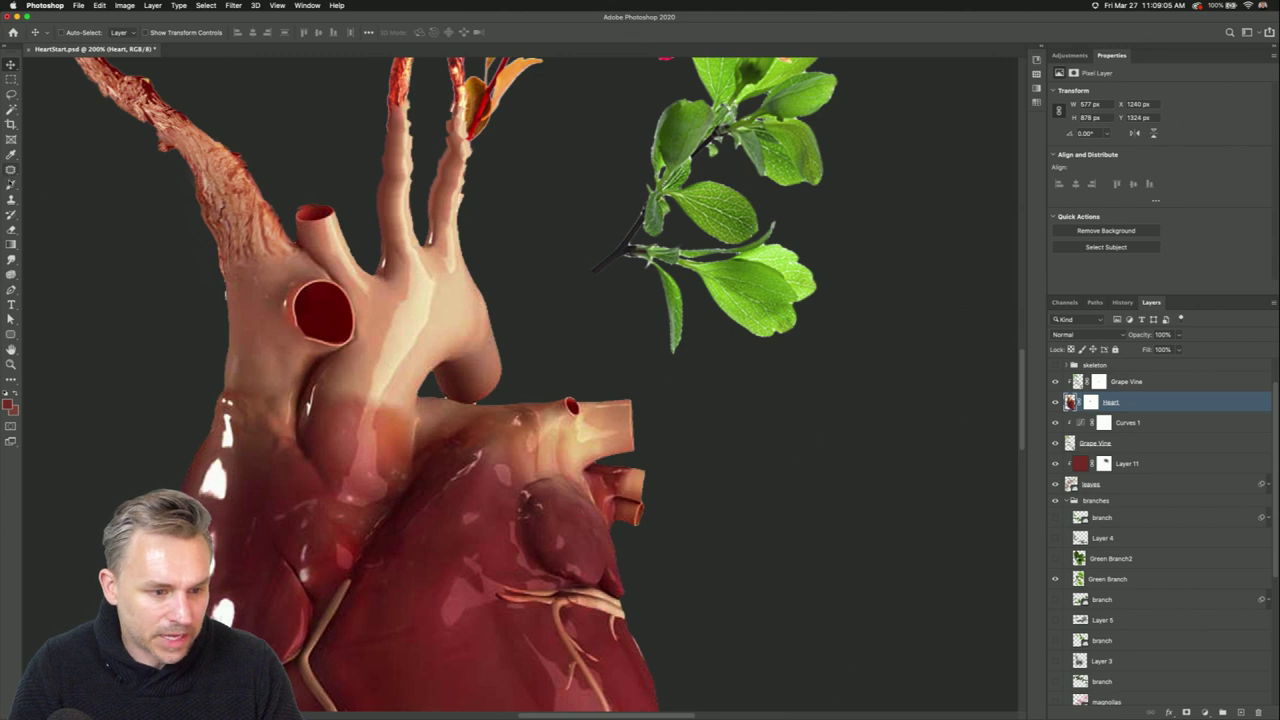
left_click(11, 259)
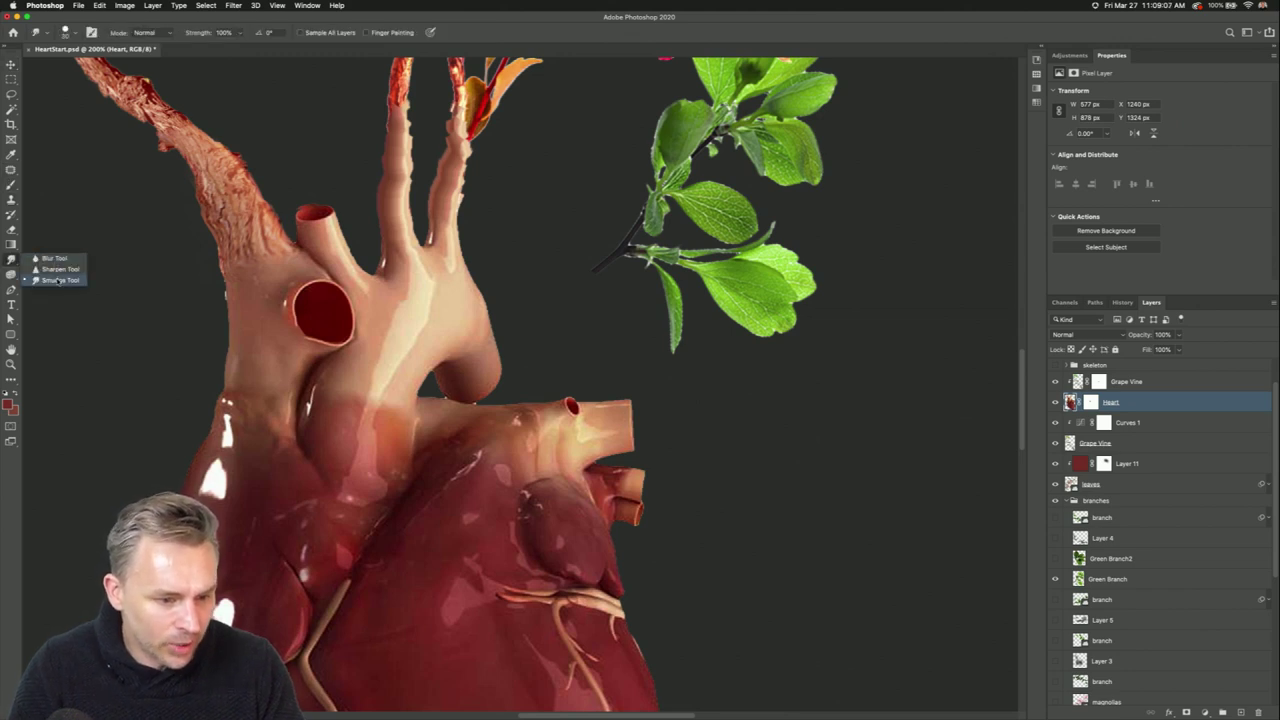
left_click(50, 279)
mouse_move(648, 423)
left_mouse_down()
mouse_move(714, 407)
mouse_move(806, 343)
left_mouse_up()
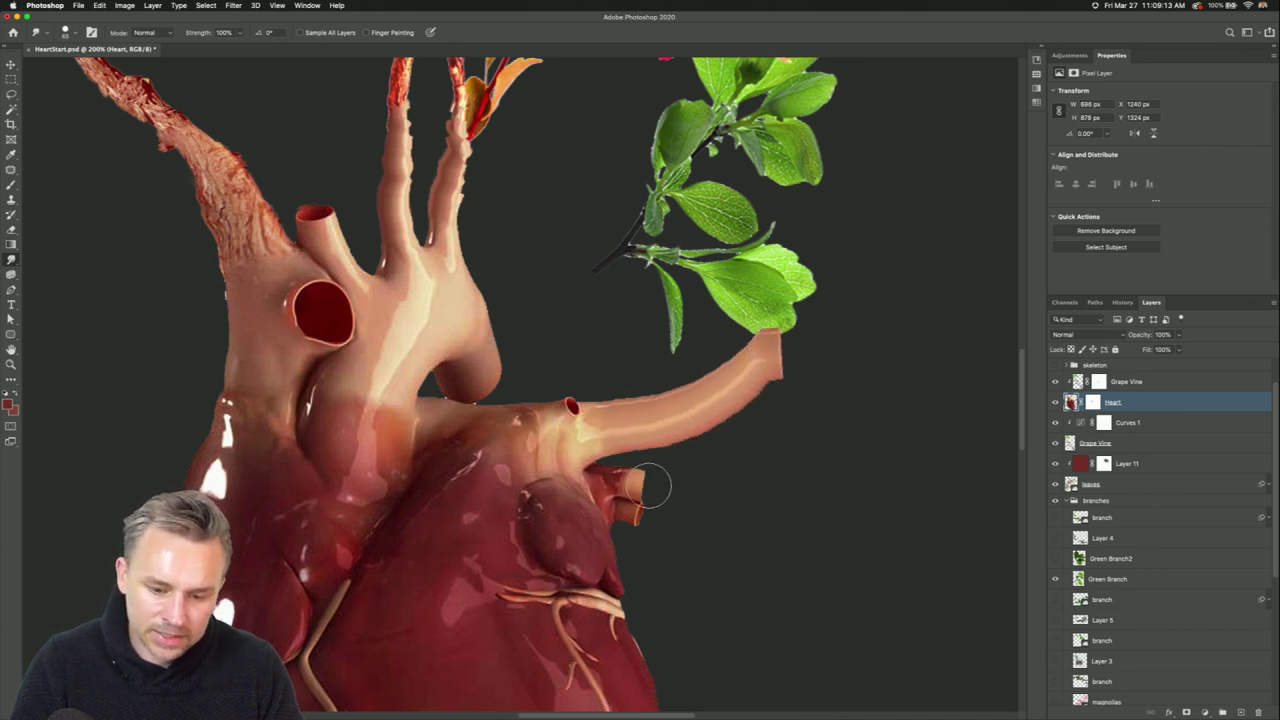
Smudge more vessel branches outward and upward from the right-side stubs, then compare with the heart hidden.
mouse_move(640, 482)
left_mouse_down()
mouse_move(706, 491)
mouse_move(795, 467)
left_mouse_up()
key("super+z")
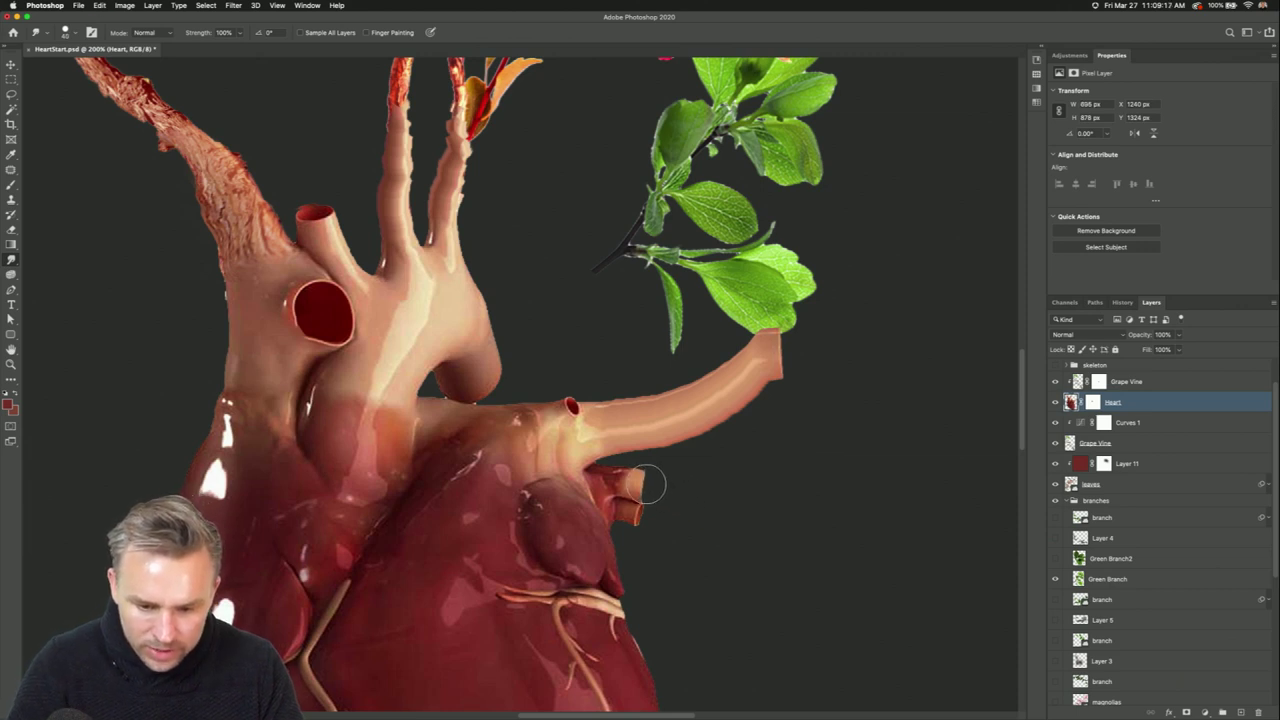
key("bracketleft")
mouse_move(652, 487)
left_mouse_down()
mouse_move(743, 484)
mouse_move(820, 443)
left_mouse_up()
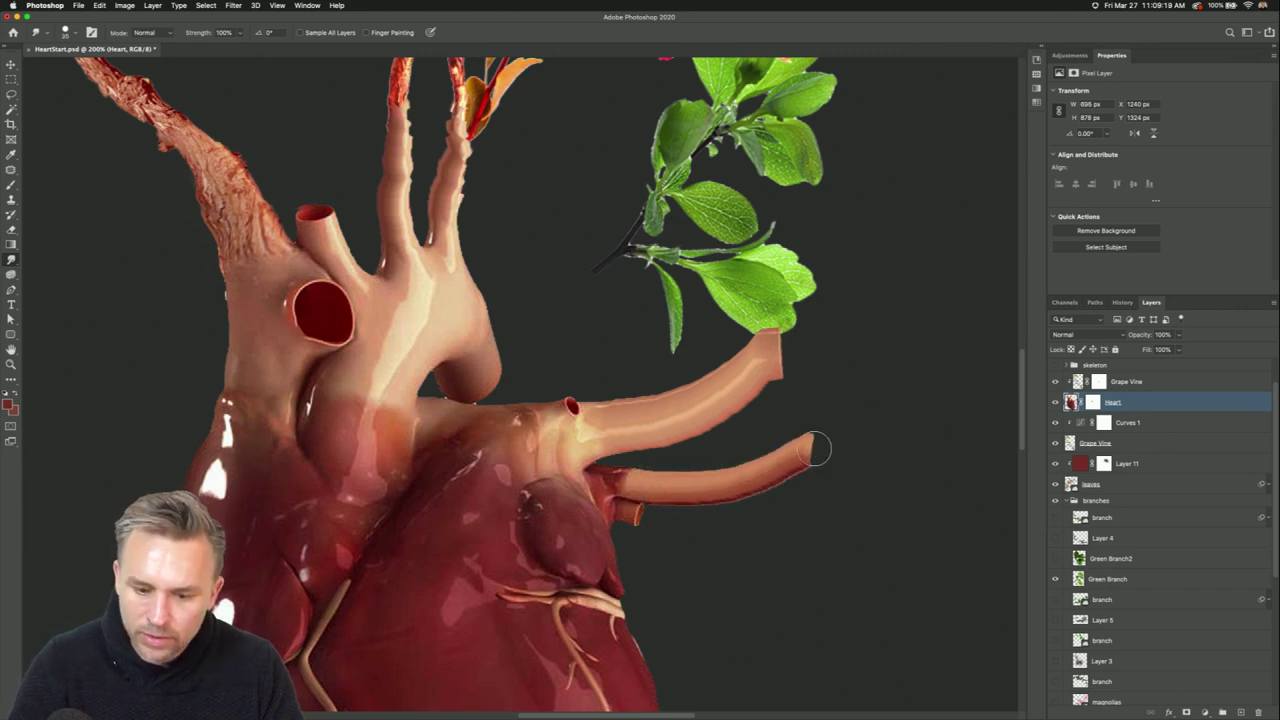
left_click_drag(641, 520, 795, 538)
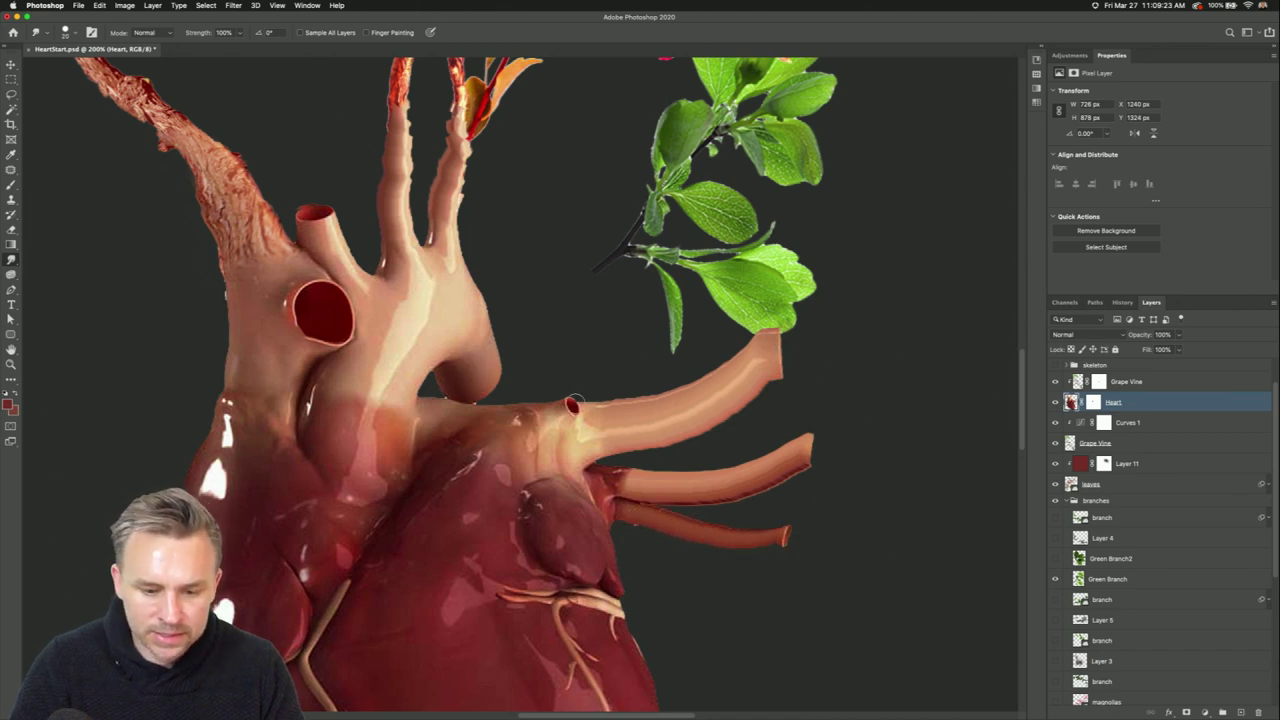
mouse_move(571, 405)
left_mouse_down()
mouse_move(606, 376)
mouse_move(600, 293)
left_mouse_up()
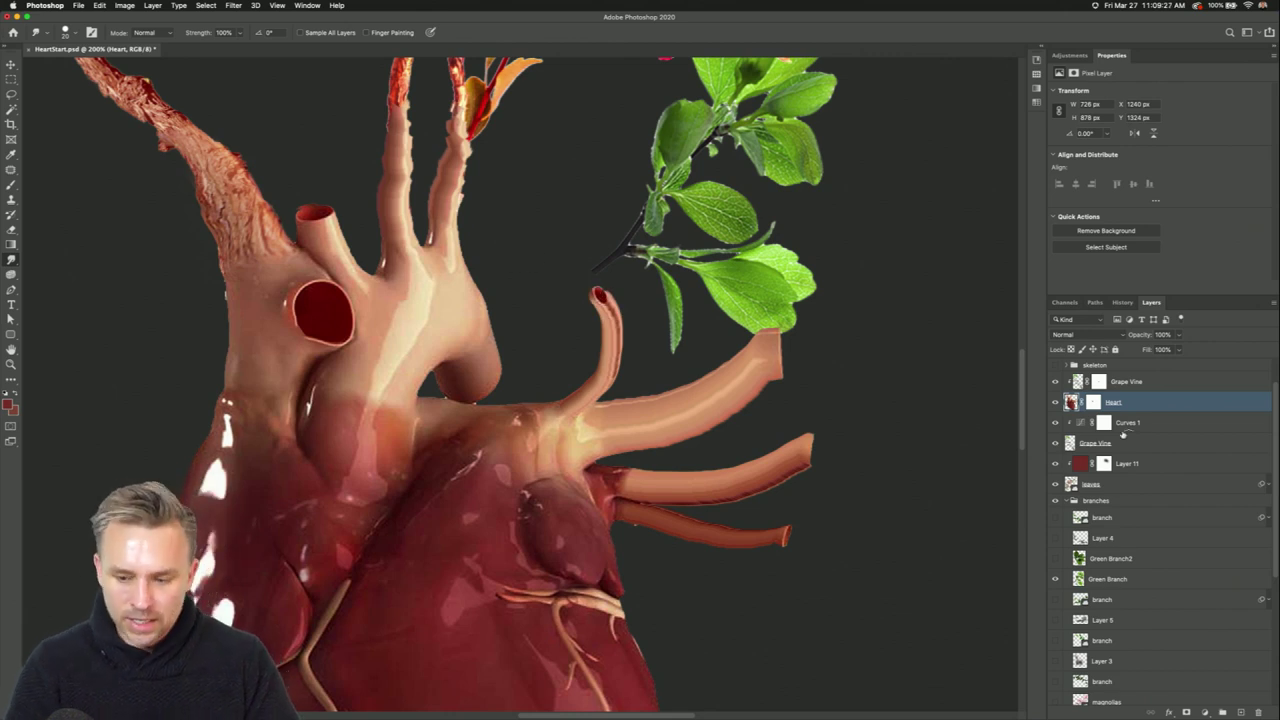
key("super+minus")
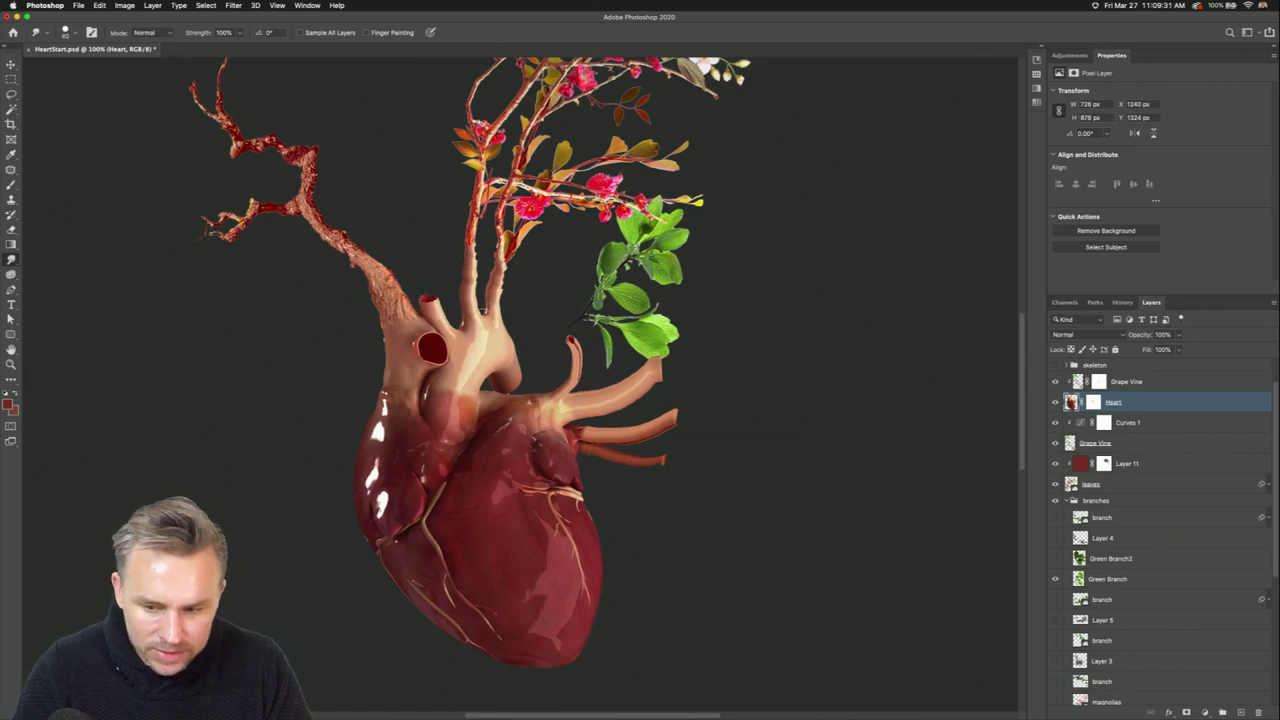
left_click(1055, 402)
Show the Heart layer and smudge the small red vessel stub upward into a long tube.
left_click(1055, 402)
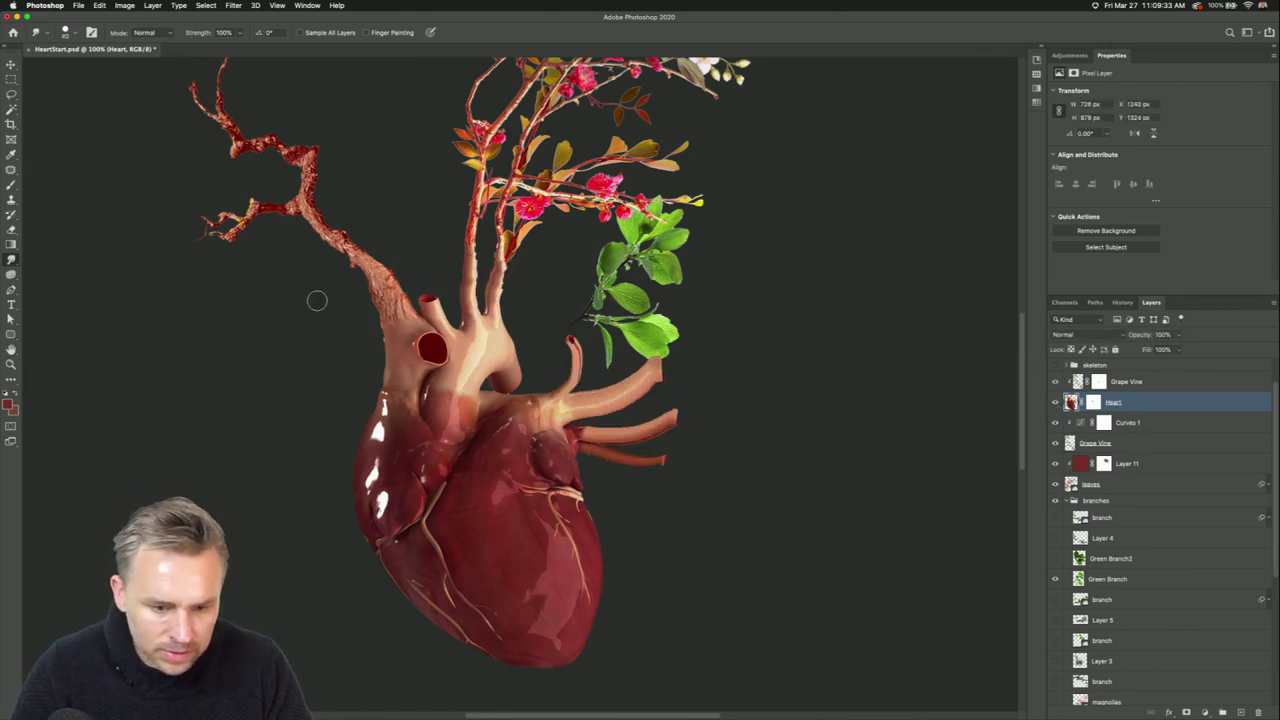
left_click_drag(427, 297, 411, 187)
scroll(411, 187, "left", 5)
scroll(411, 187, "up", 3)
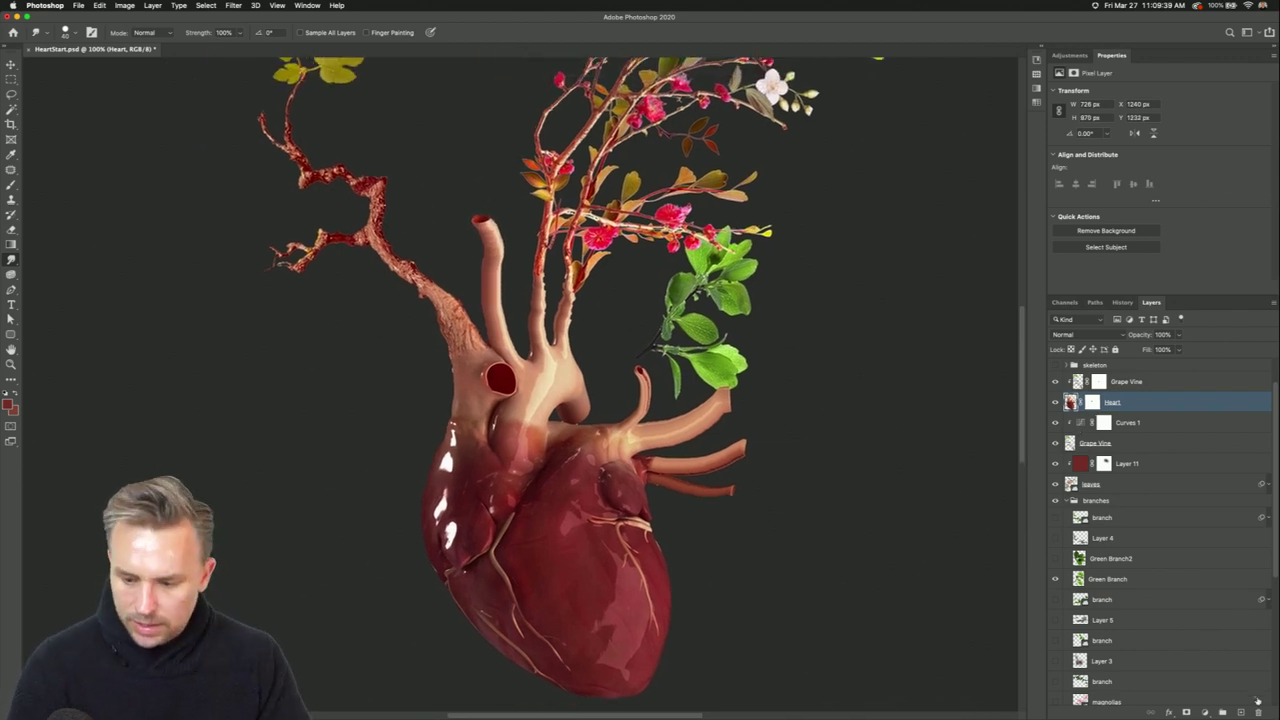
scroll(1077, 428, "down", 2)
Show the green leafy branch layer, move it onto the heart, and stack it above Grape Vine.
left_click(1055, 585)
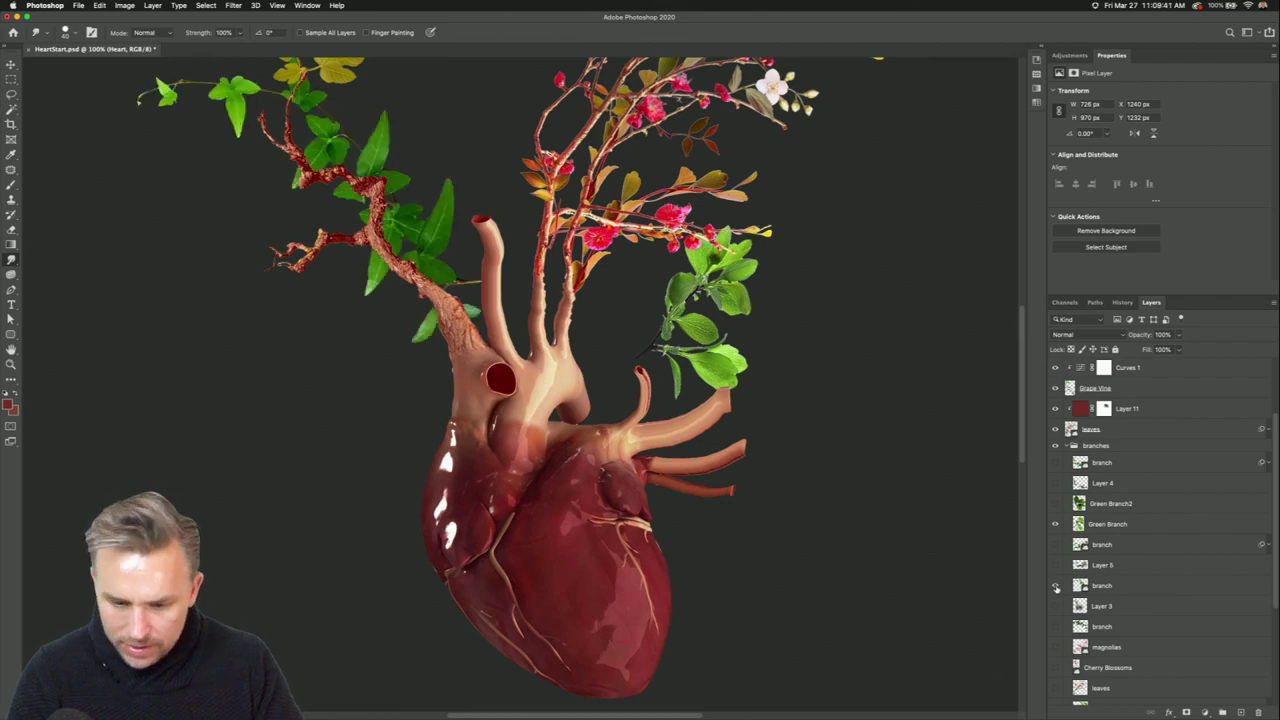
left_click(1114, 590)
key("v")
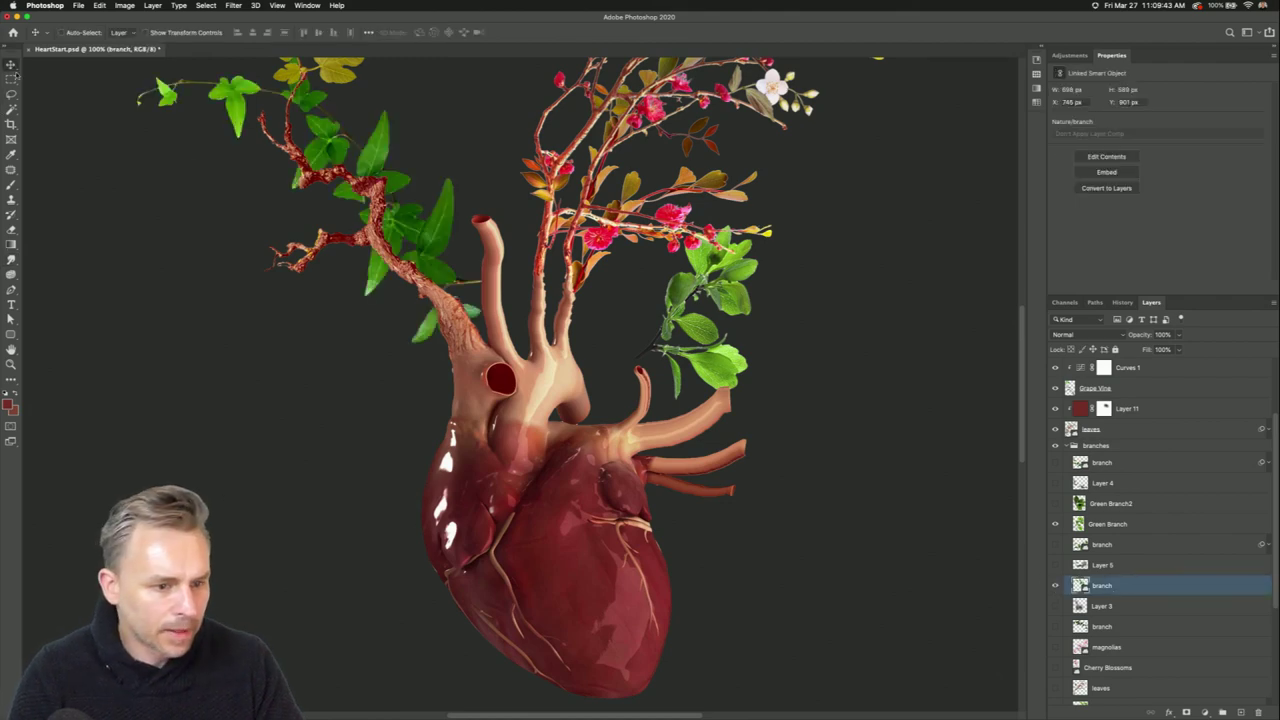
mouse_move(400, 215)
left_mouse_down()
mouse_move(337, 206)
mouse_move(255, 362)
mouse_move(280, 378)
mouse_move(200, 263)
mouse_move(201, 278)
left_mouse_up()
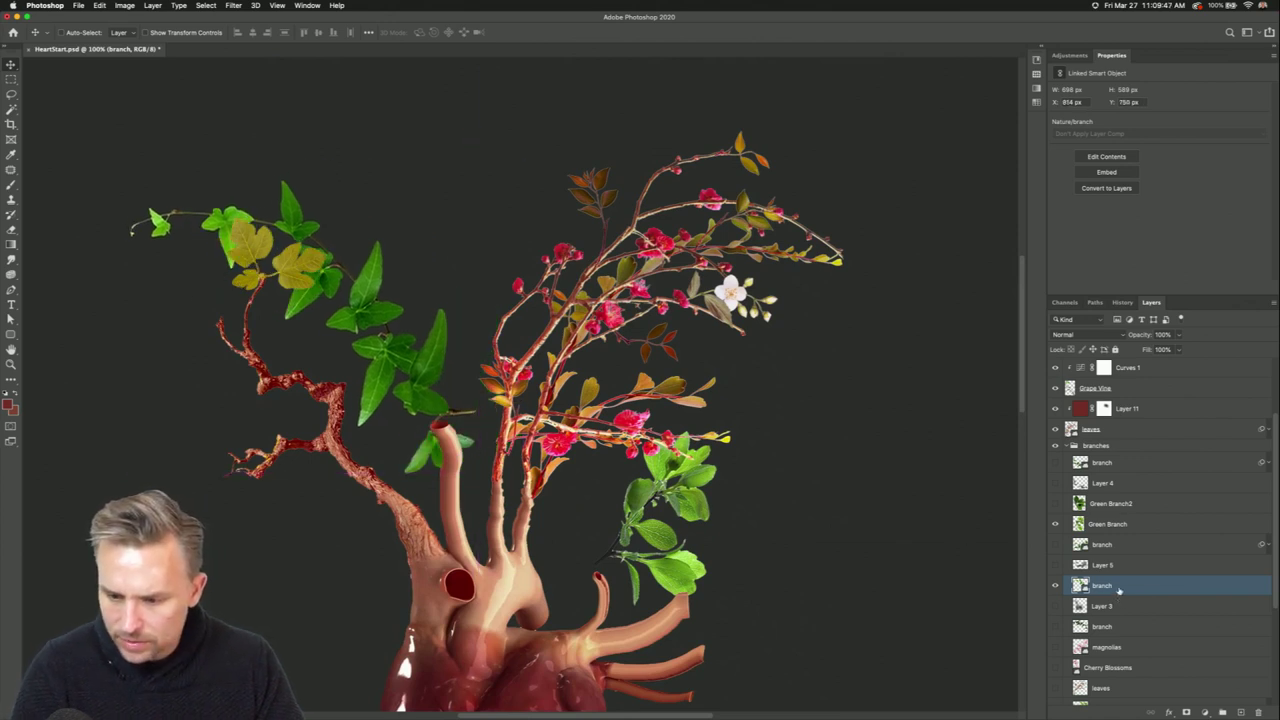
scroll(1118, 590, "up", 3)
left_click_drag(1124, 674, 1052, 421)
mouse_move(268, 320)
left_mouse_down()
mouse_move(240, 328)
mouse_move(262, 322)
left_mouse_up()
Rotate the leafy vine clockwise and shift it up along the heart's upper-left branch.
key("ctrl+t")
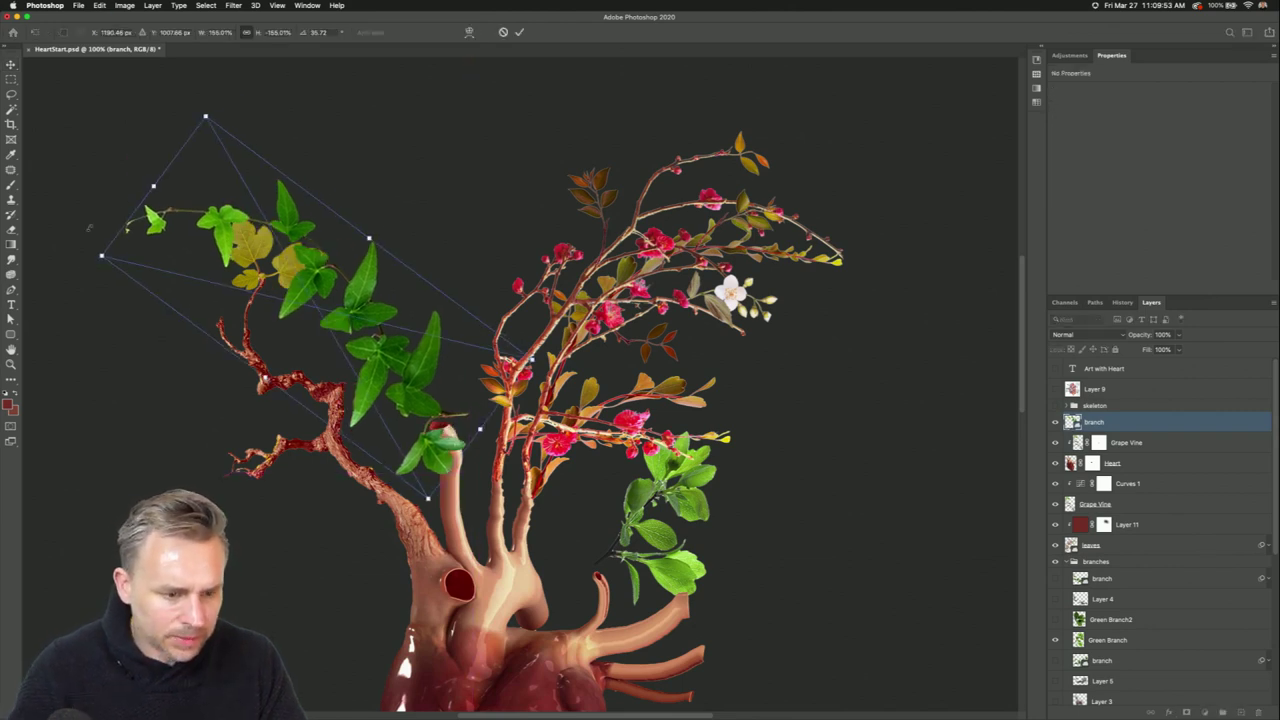
left_click_drag(87, 266, 123, 186)
key("Return")
left_click_drag(247, 298, 289, 276)
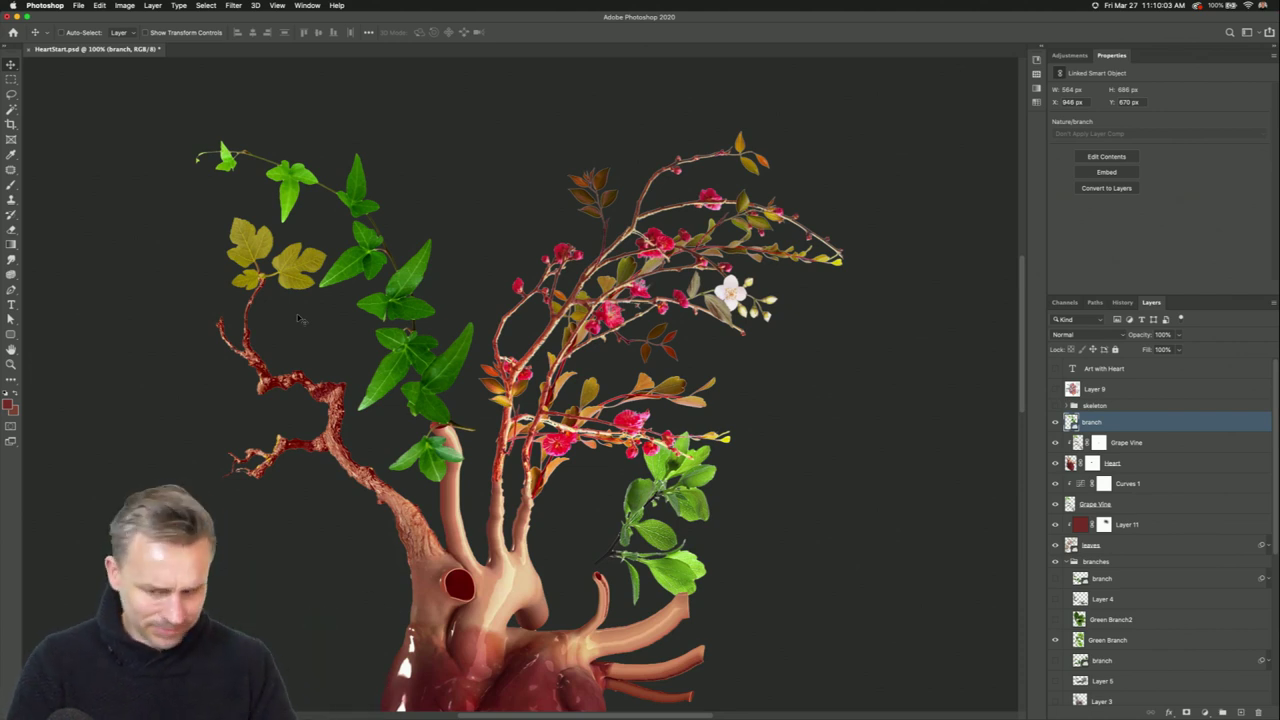
left_click(1165, 525)
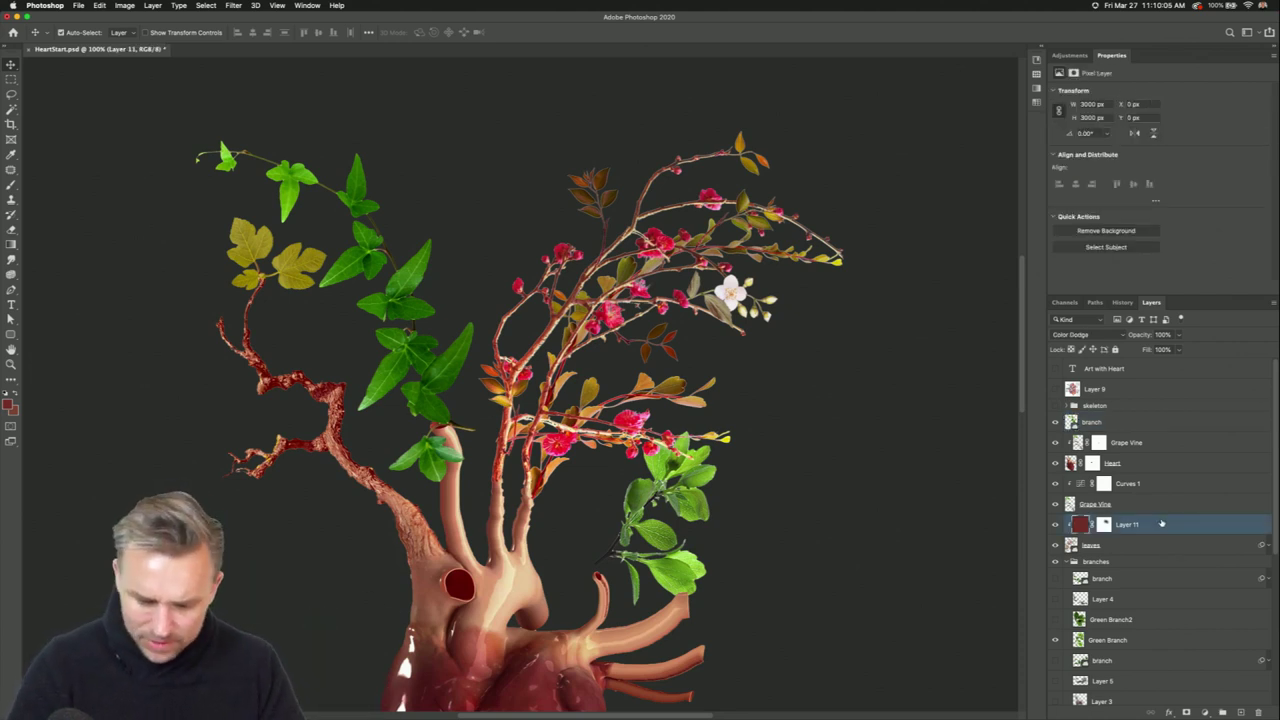
Duplicate Layer 11 and move the copy above the branch layer, comparing it on and off.
key("super+j")
mouse_move(1163, 524)
left_mouse_down()
mouse_move(1148, 431)
mouse_move(1131, 425)
left_mouse_up()
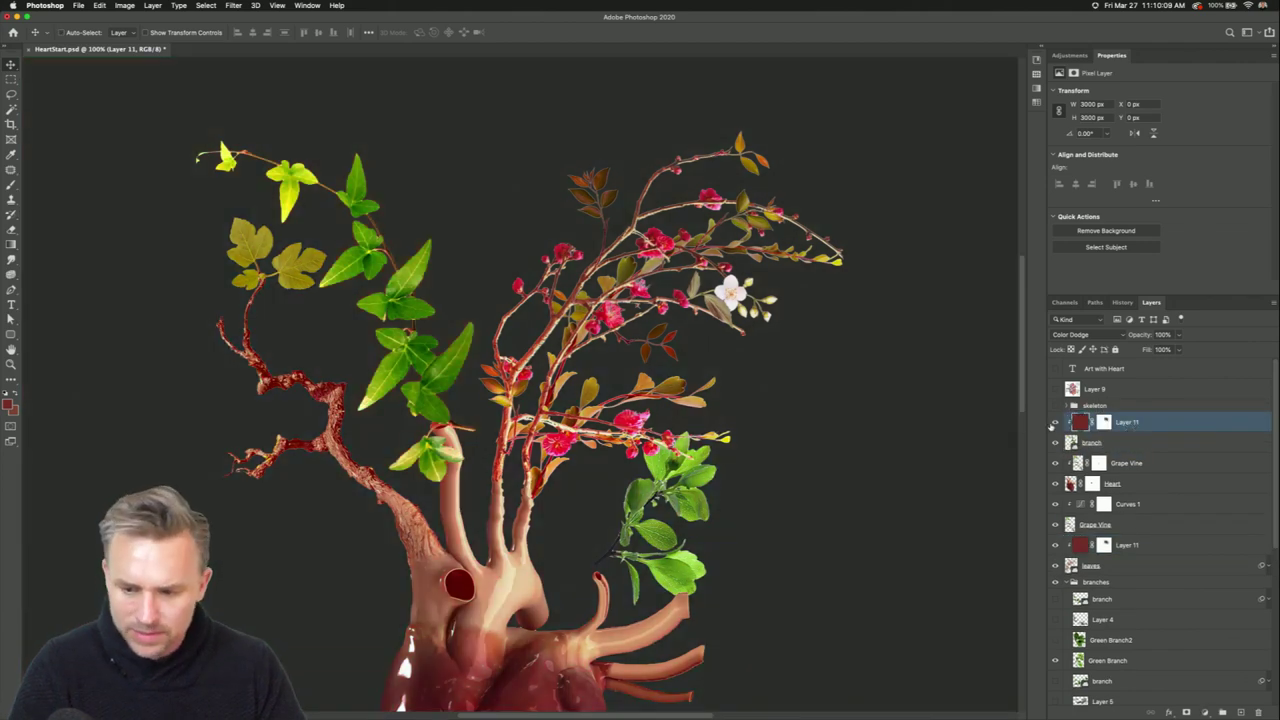
left_click(1054, 423)
left_click(1054, 423)
left_click(1054, 423)
left_click(1054, 423)
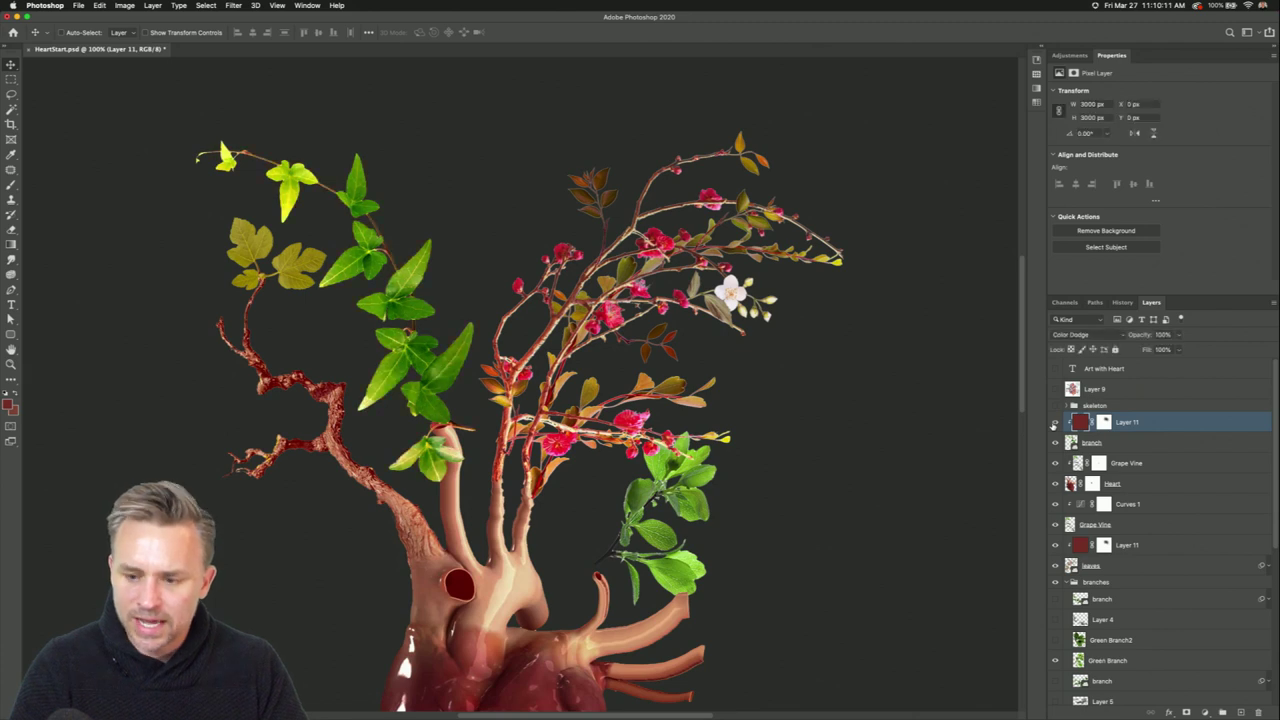
Set the Layer 11 copy to Lighten blend mode at 50% opacity.
left_click(1100, 333)
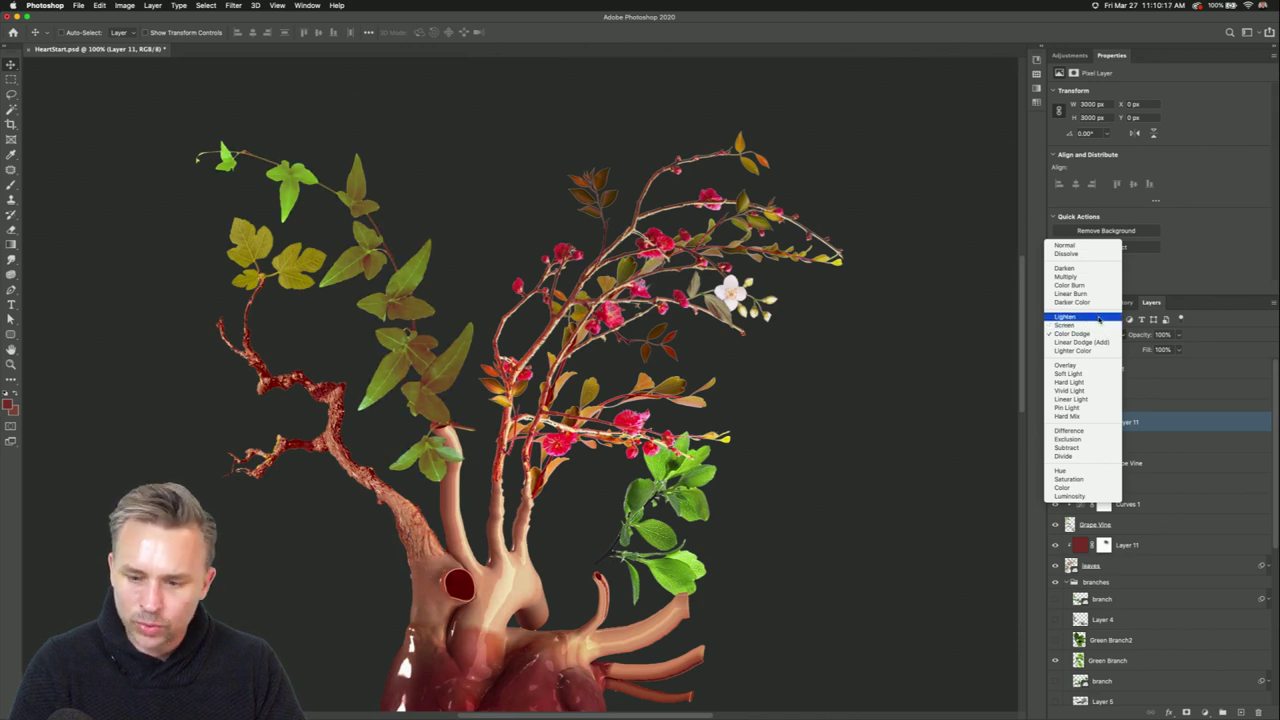
left_click(1098, 317)
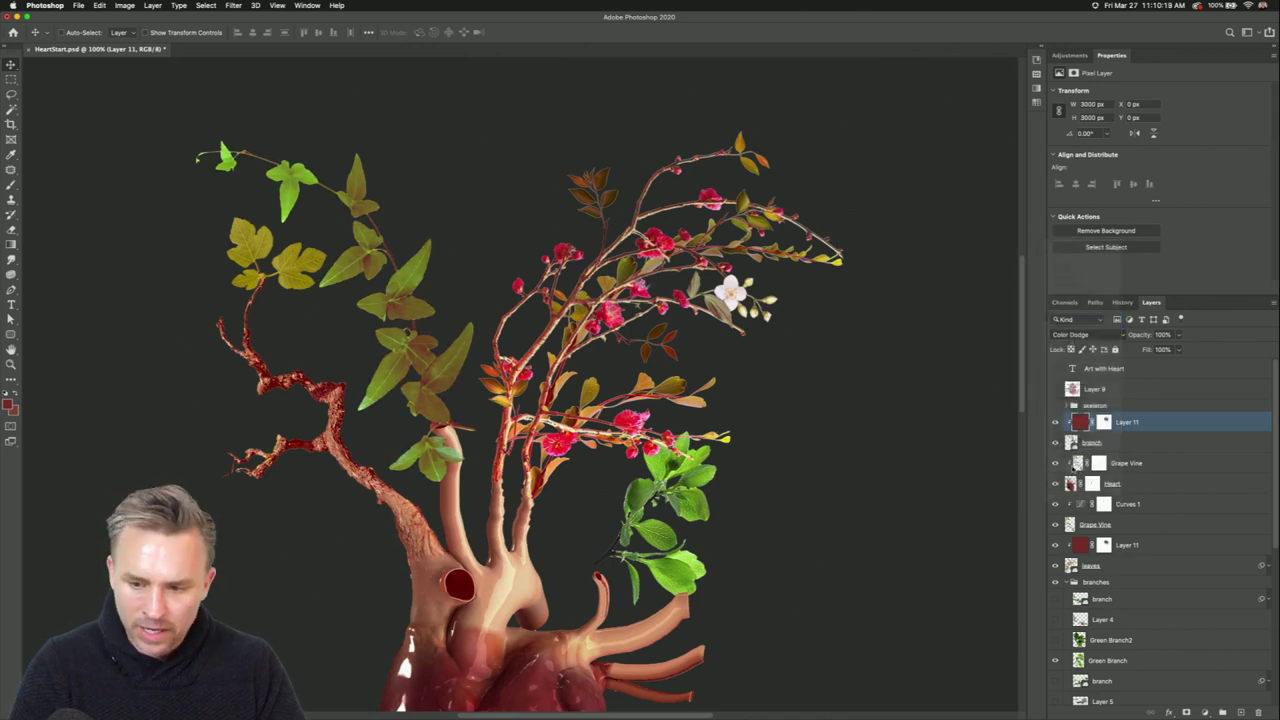
left_click(1054, 423)
left_click(1054, 423)
left_click(1054, 423)
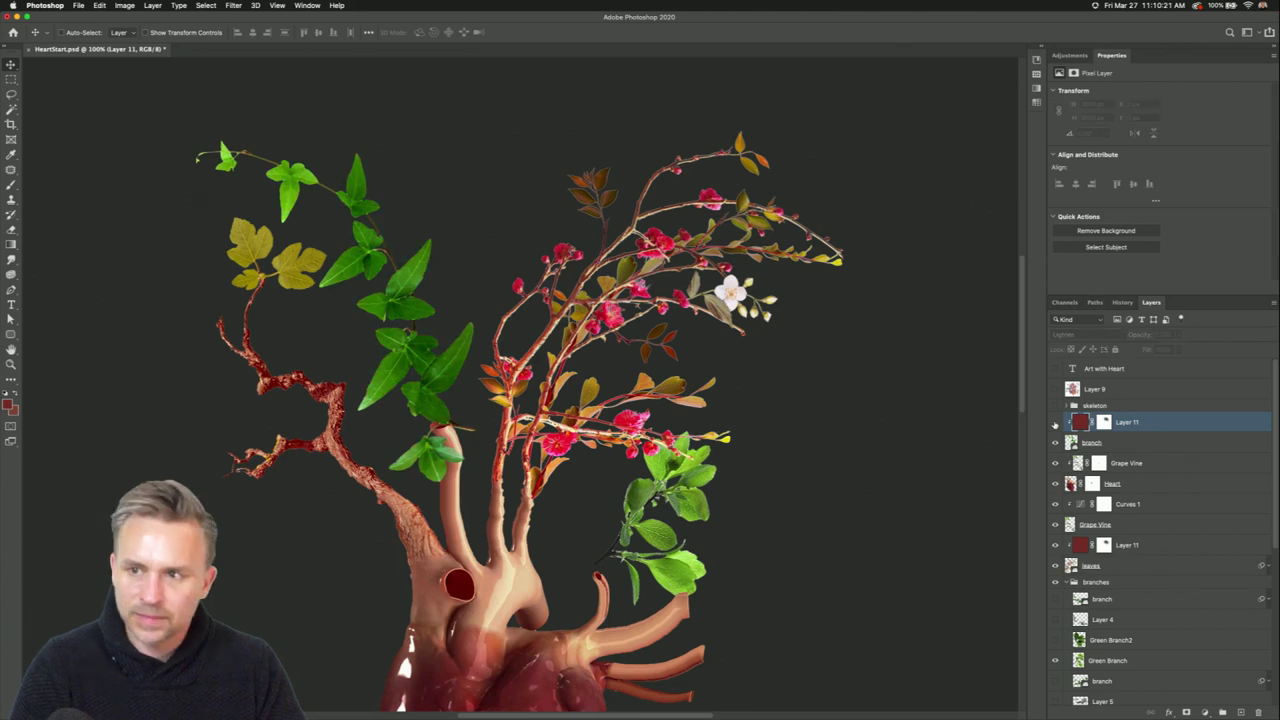
left_click(1054, 423)
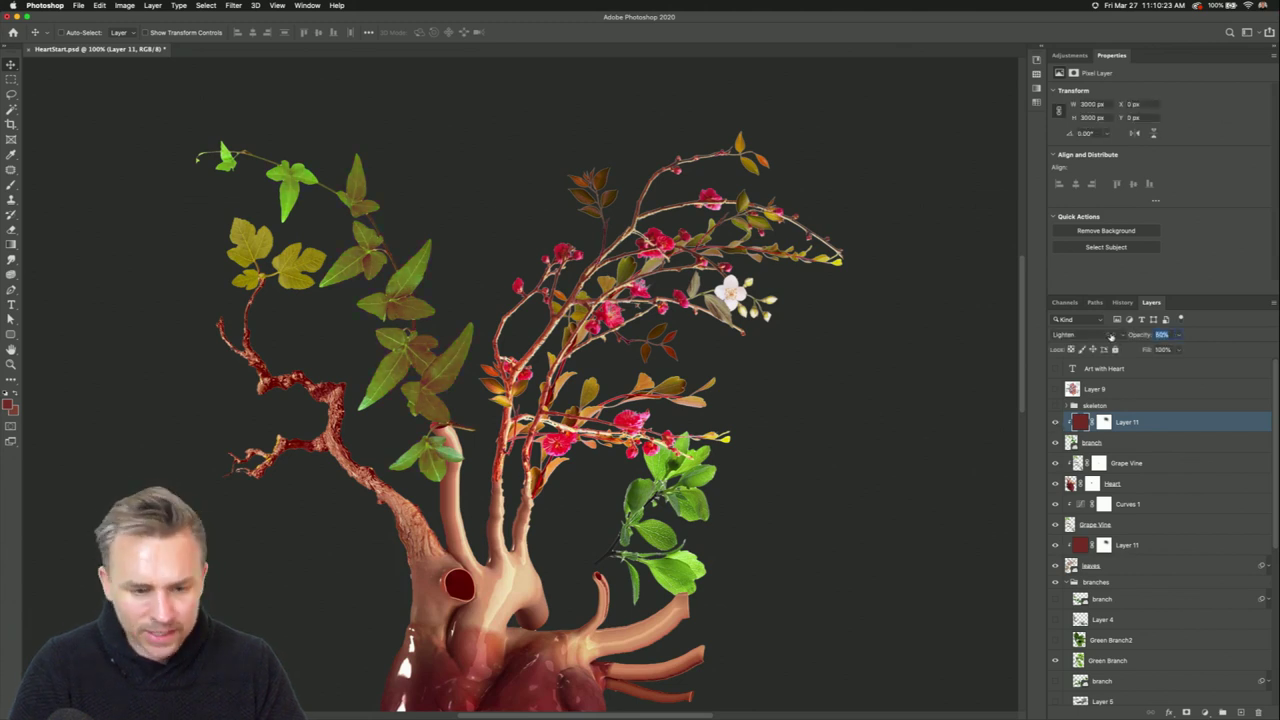
key("5")
scroll(291, 318, "right", 3)
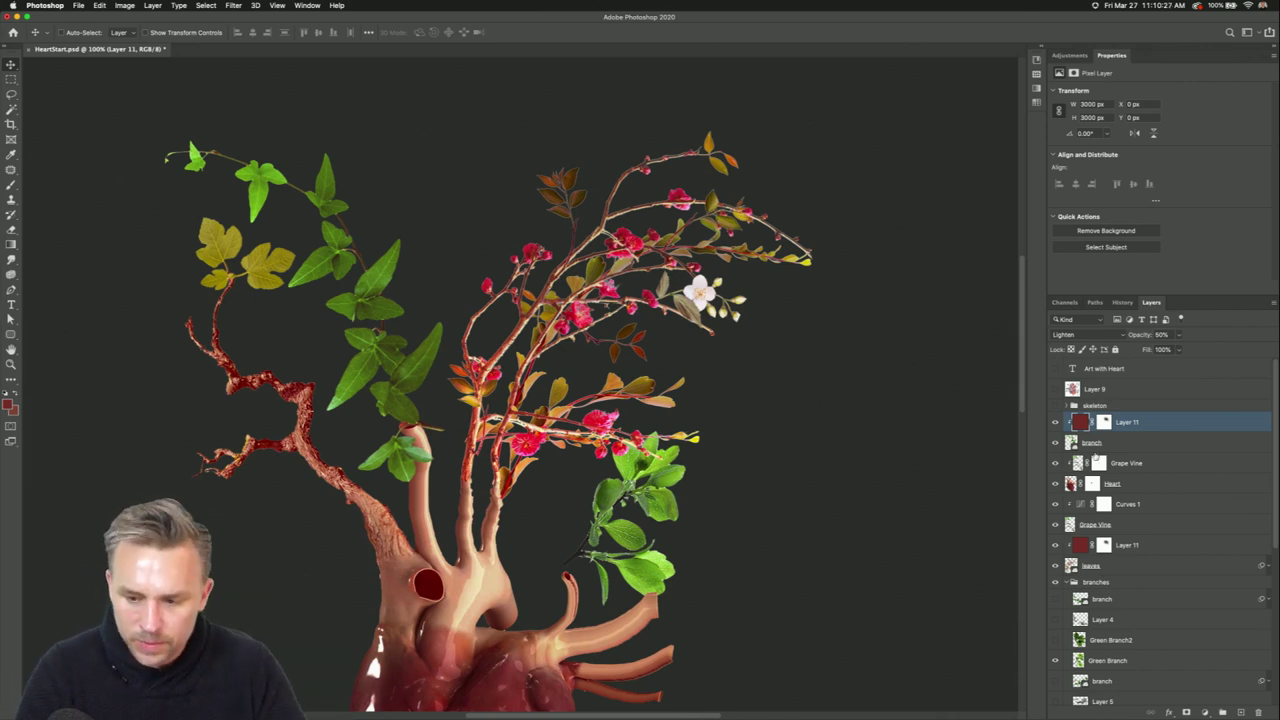
left_click(416, 320, "super")
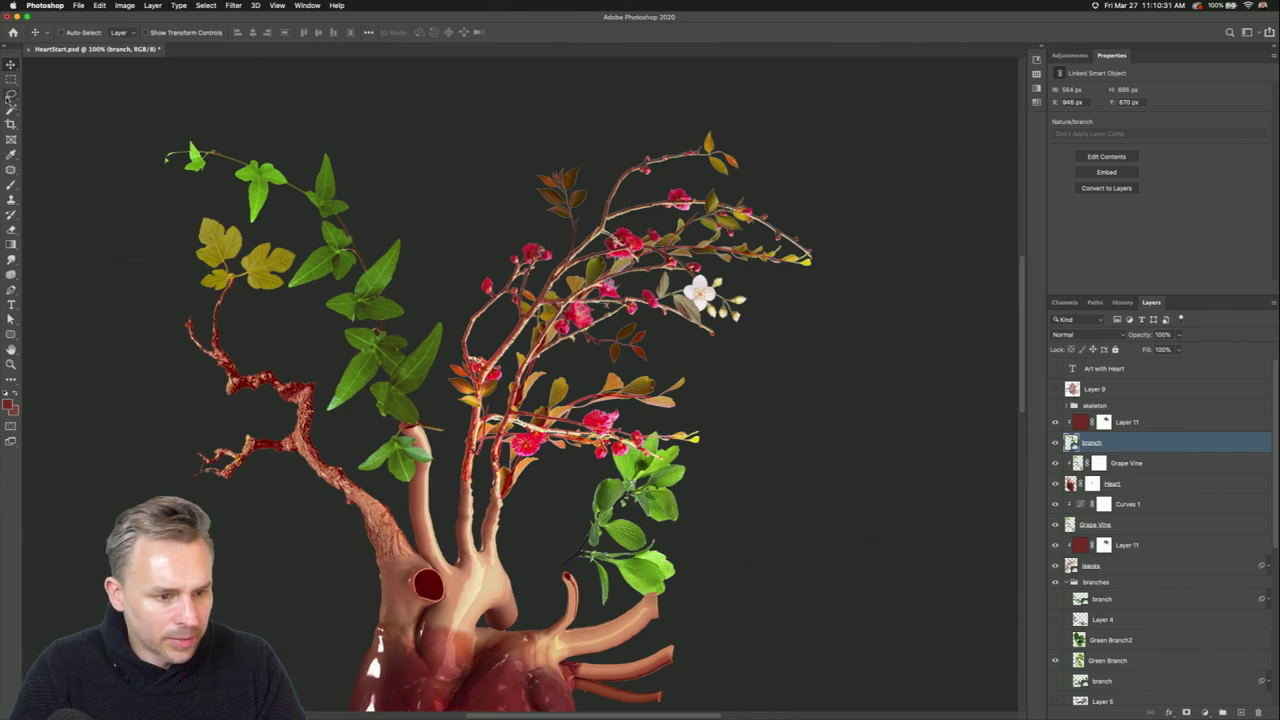
Lasso the small leaf tip and try to fill it away, dismissing the smart object error.
left_click(11, 96)
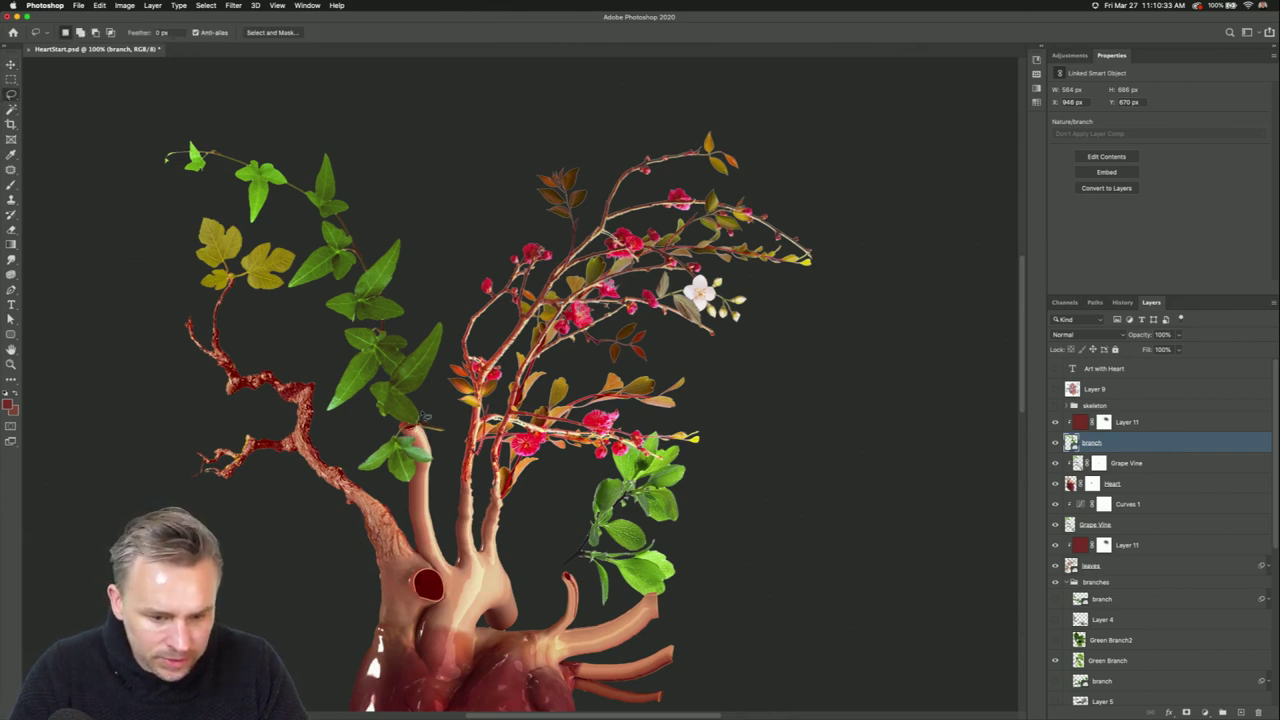
mouse_move(425, 415)
left_mouse_down()
mouse_move(462, 425)
mouse_move(432, 442)
mouse_move(420, 412)
left_mouse_up()
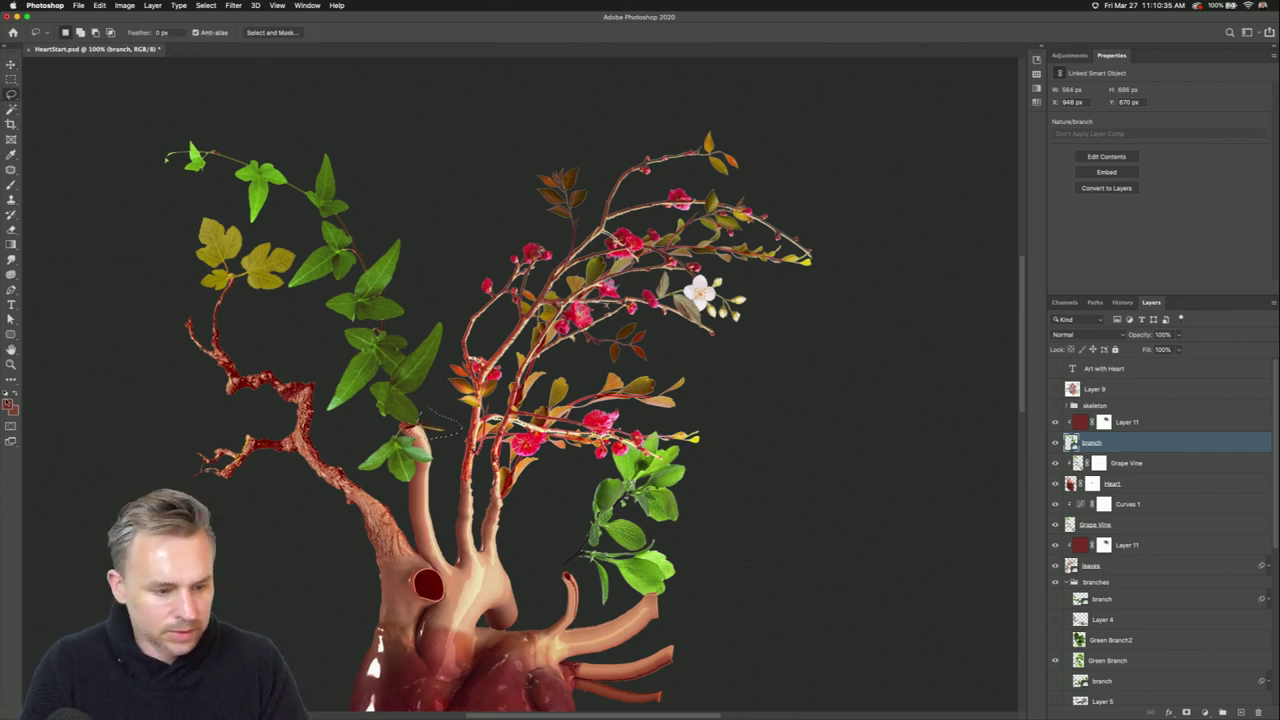
key("d")
key("alt+BackSpace")
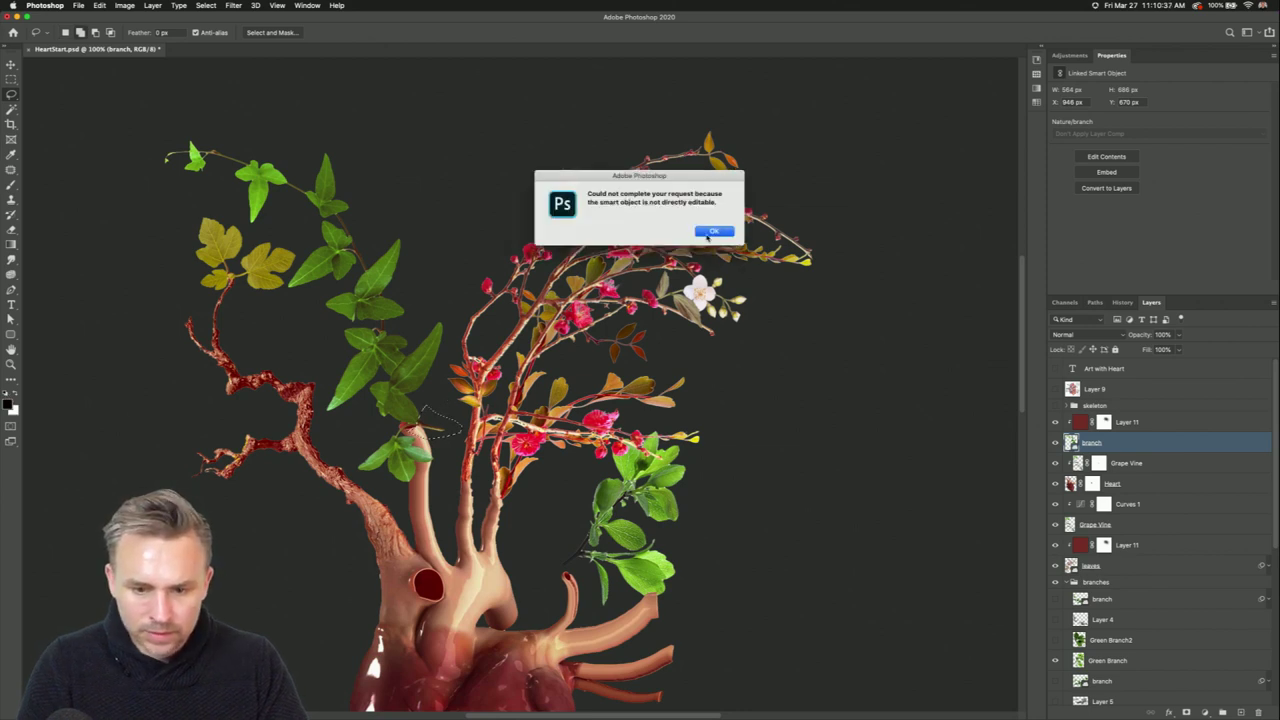
left_click(712, 232)
Add a layer mask to the branch, invert it to reveal the vine, and open Libraries.
left_click(1186, 712)
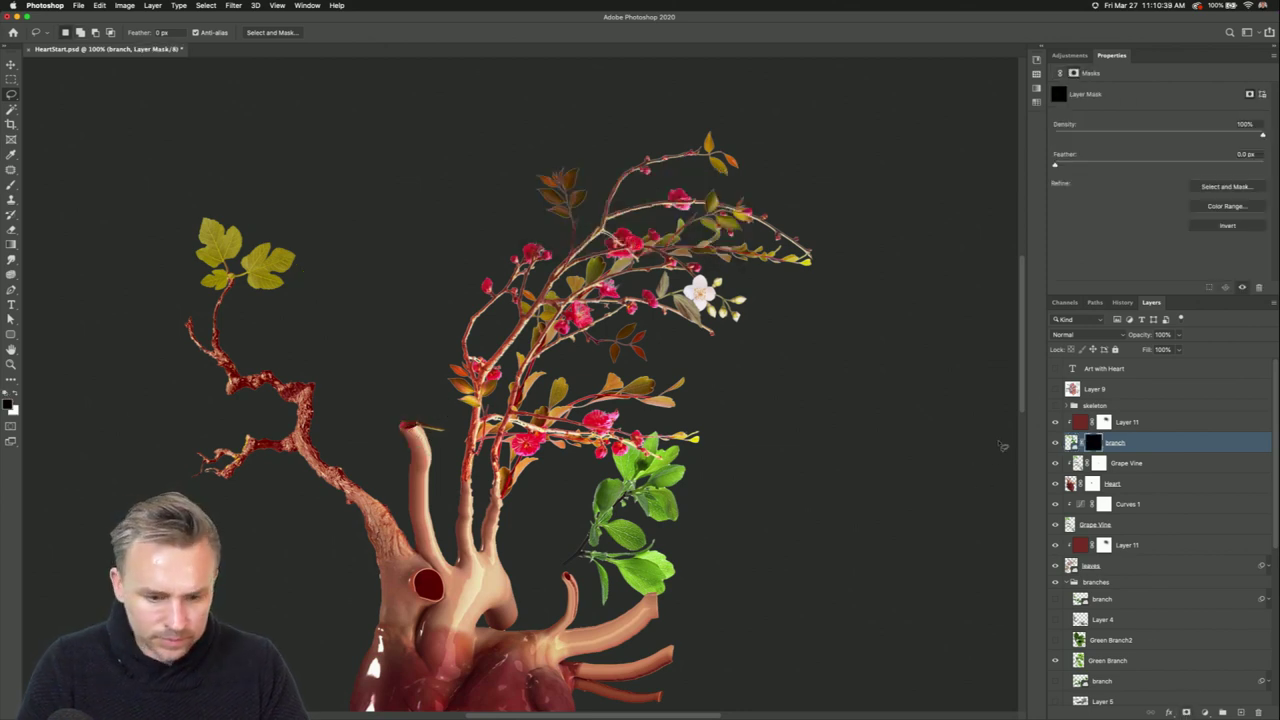
key("super+i")
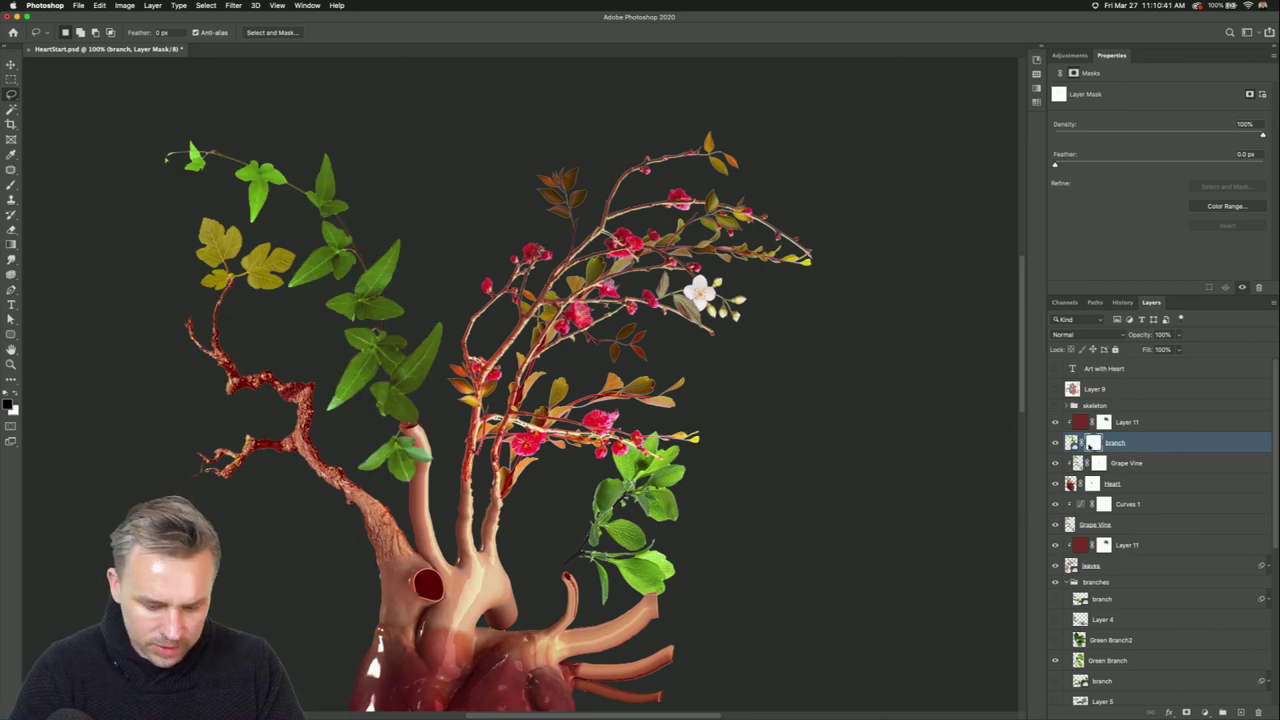
scroll(368, 294, "down", 2)
scroll(370, 253, "down", 1)
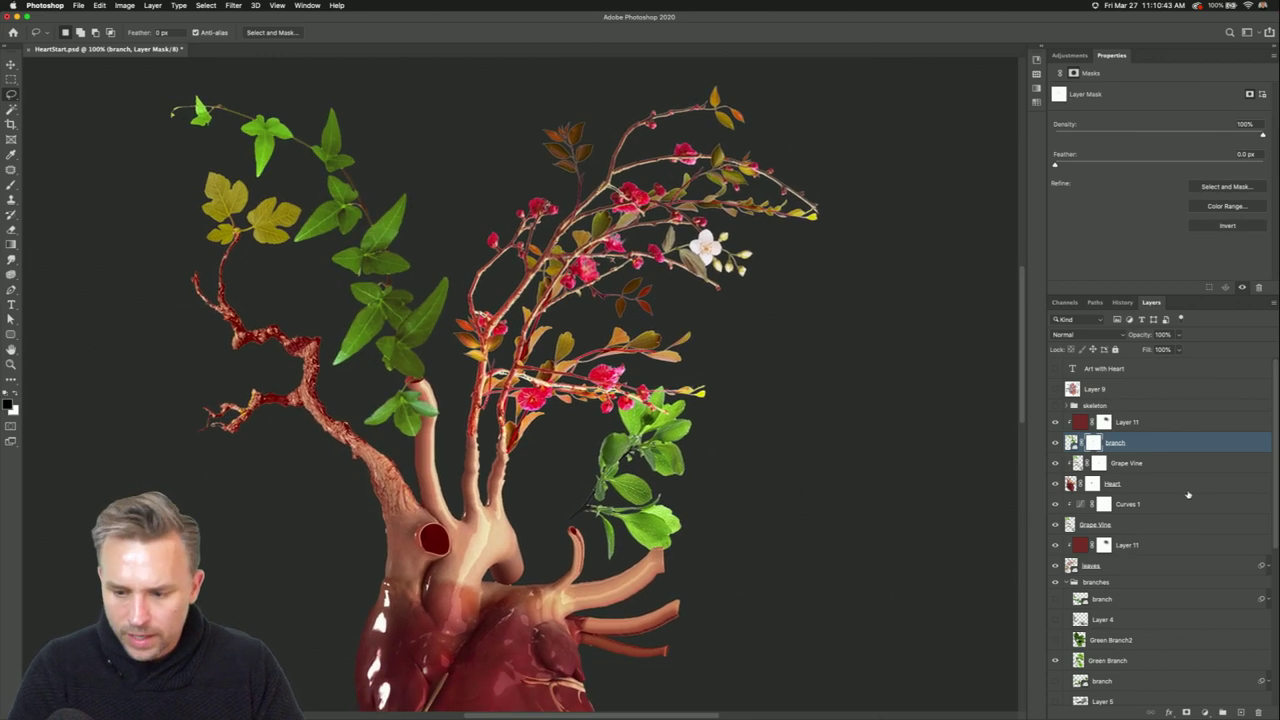
left_click(1037, 59)
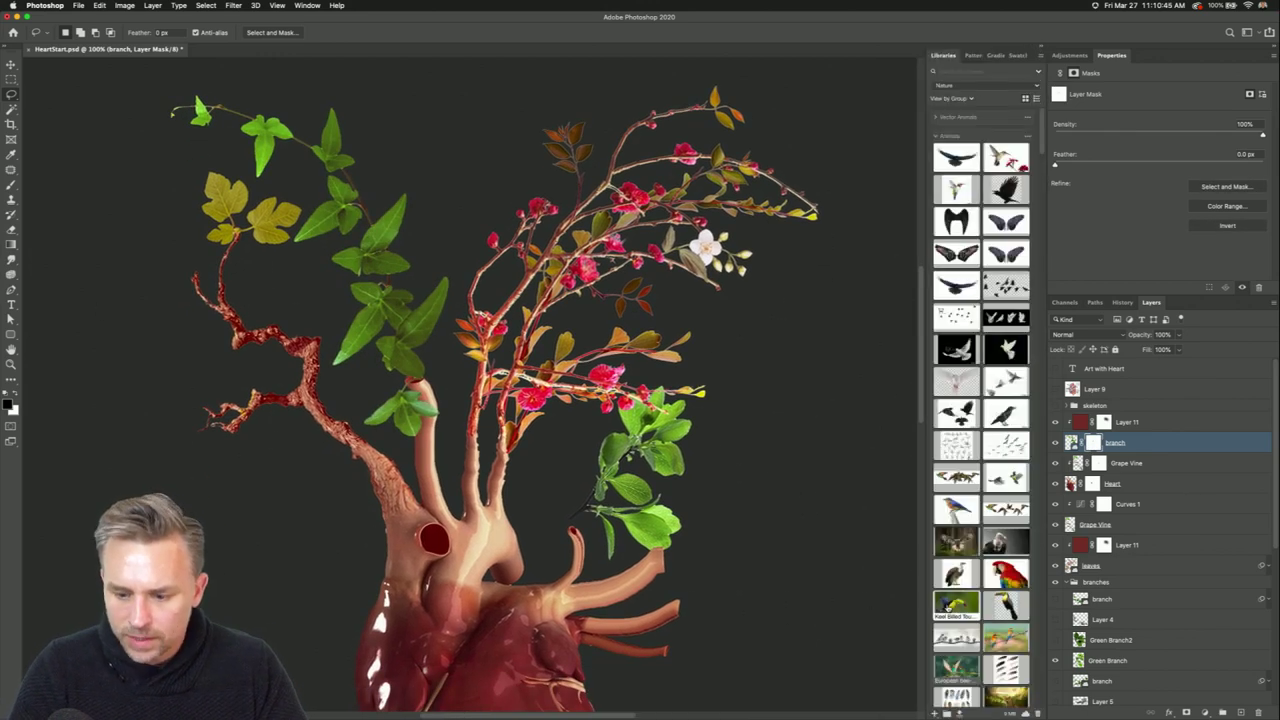
Place the blue tits photo from Libraries, enlarge it, and move its layer above the skeleton group.
scroll(952, 622, "down", 5)
scroll(960, 400, "up", 10)
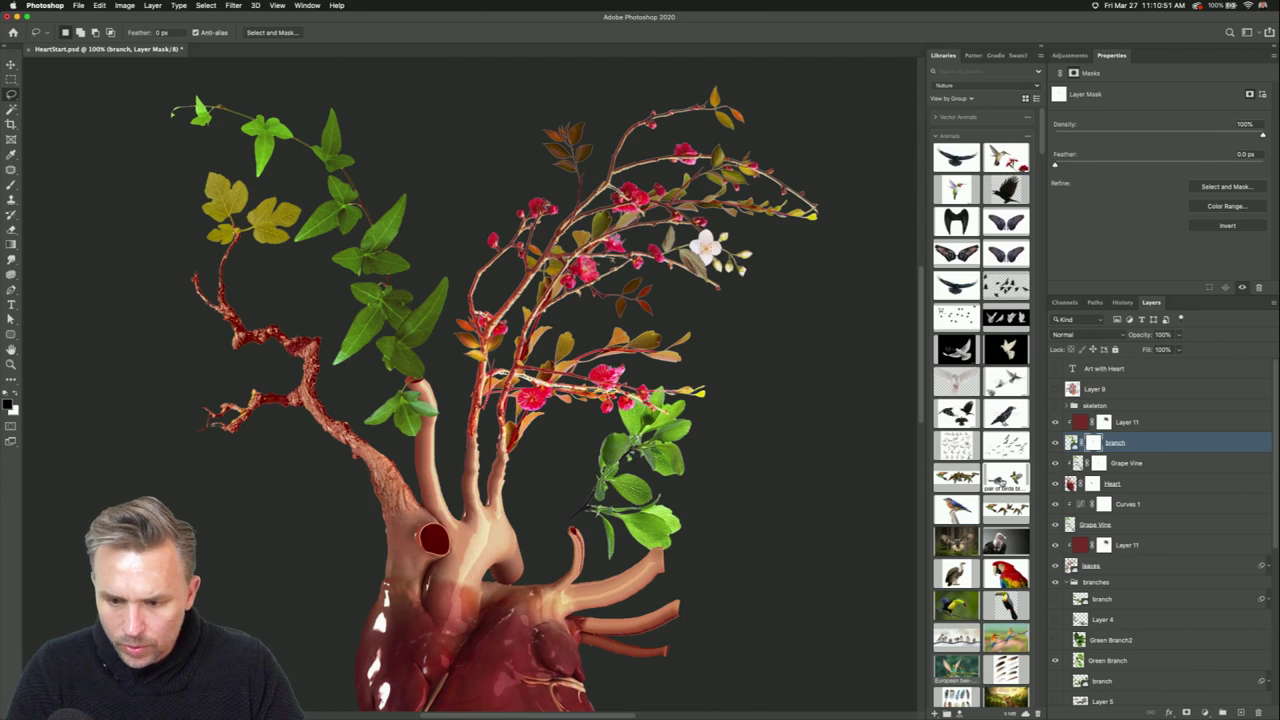
left_click_drag(1000, 480, 525, 263)
left_click_drag(398, 405, 238, 522)
key("Return")
left_click_drag(1158, 452, 1113, 400)
right_click(1113, 409)
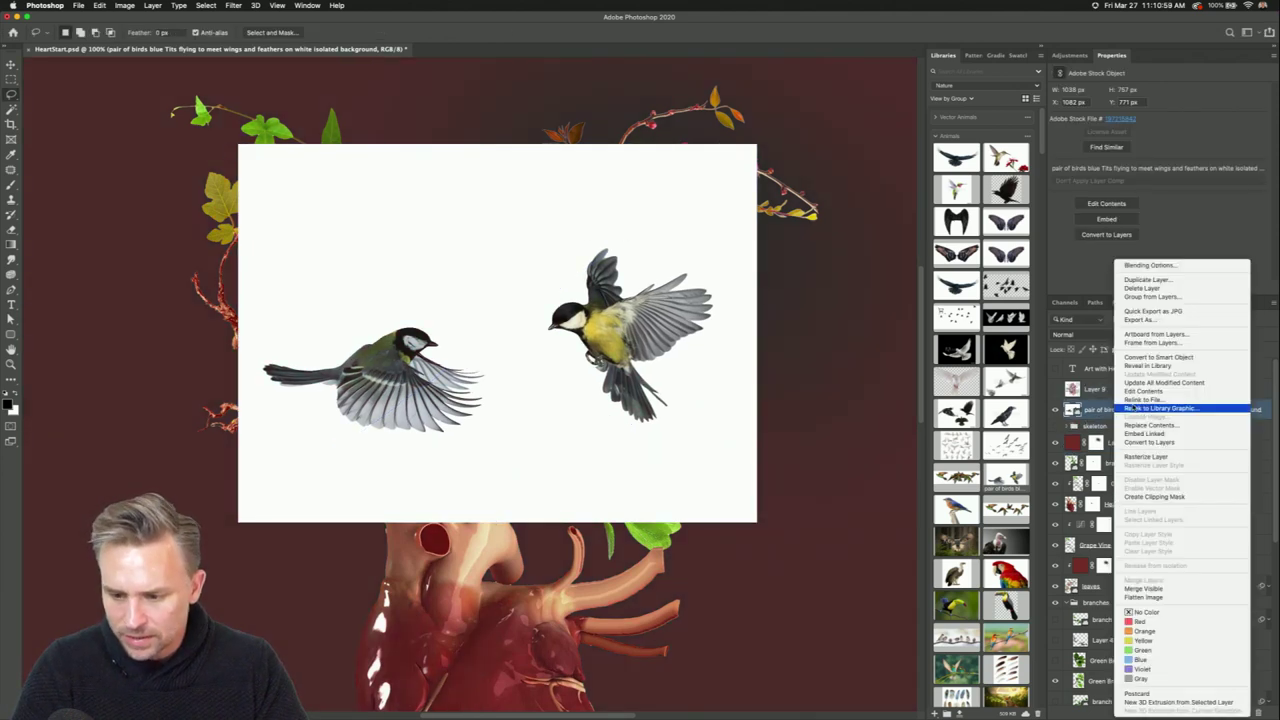
Rasterize the birds layer, pick the Magic Wand tool, and zoom in on both birds.
left_click(1141, 457)
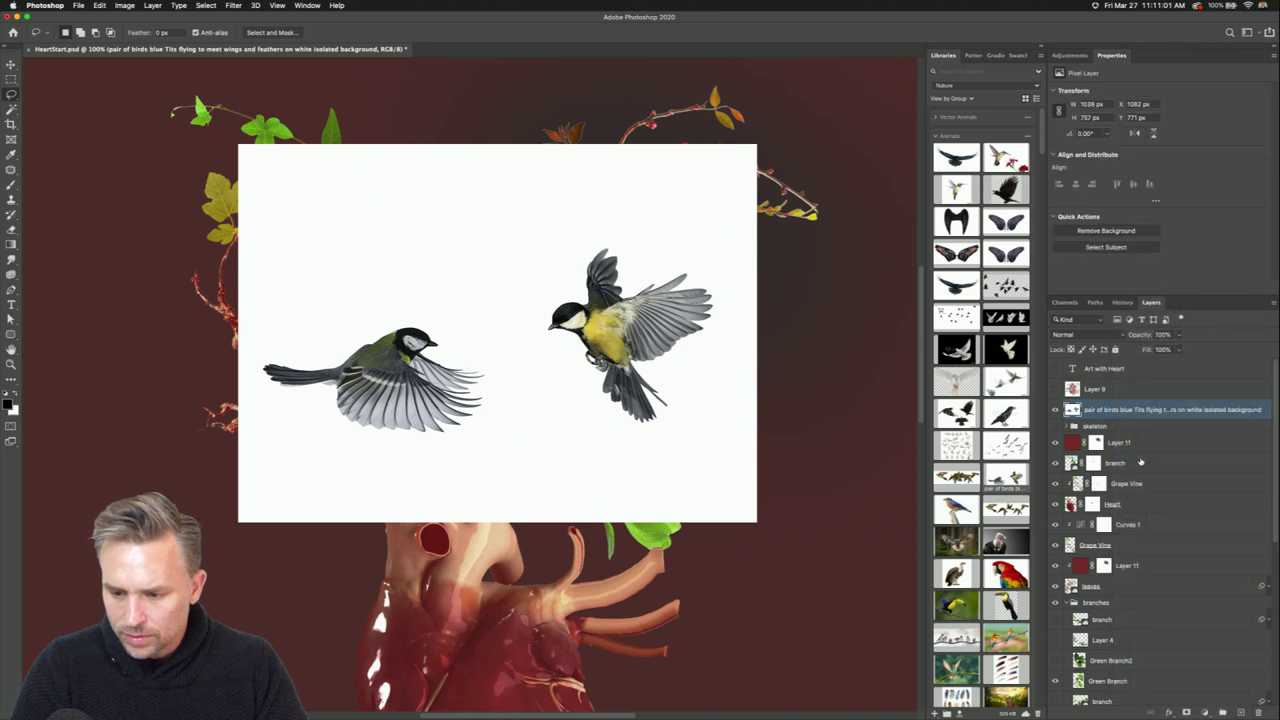
left_click(11, 78)
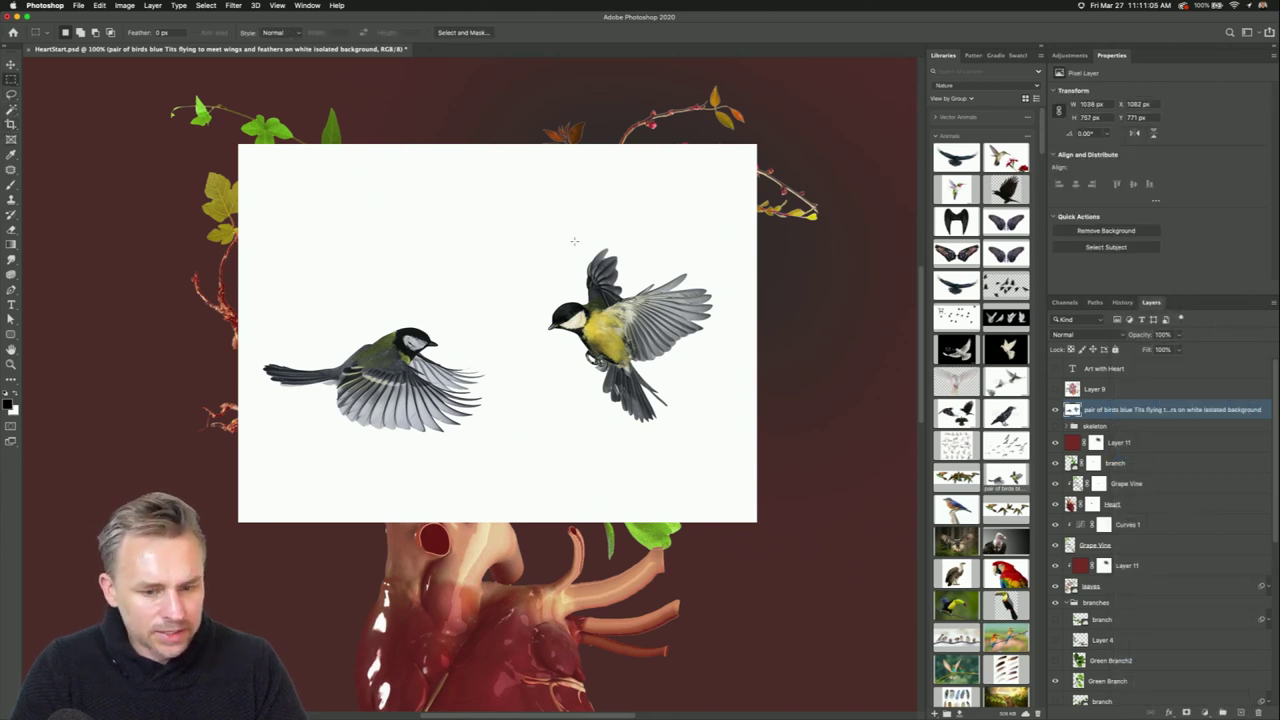
left_click(11, 109)
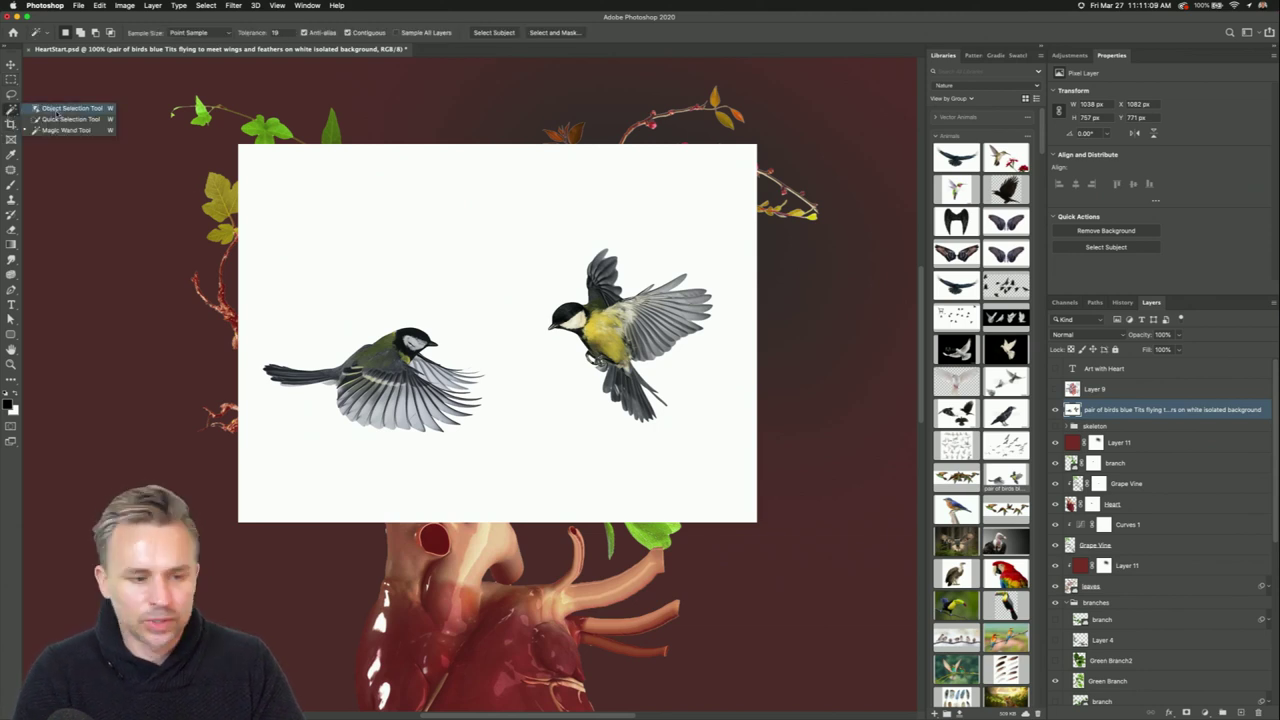
left_click(1164, 263)
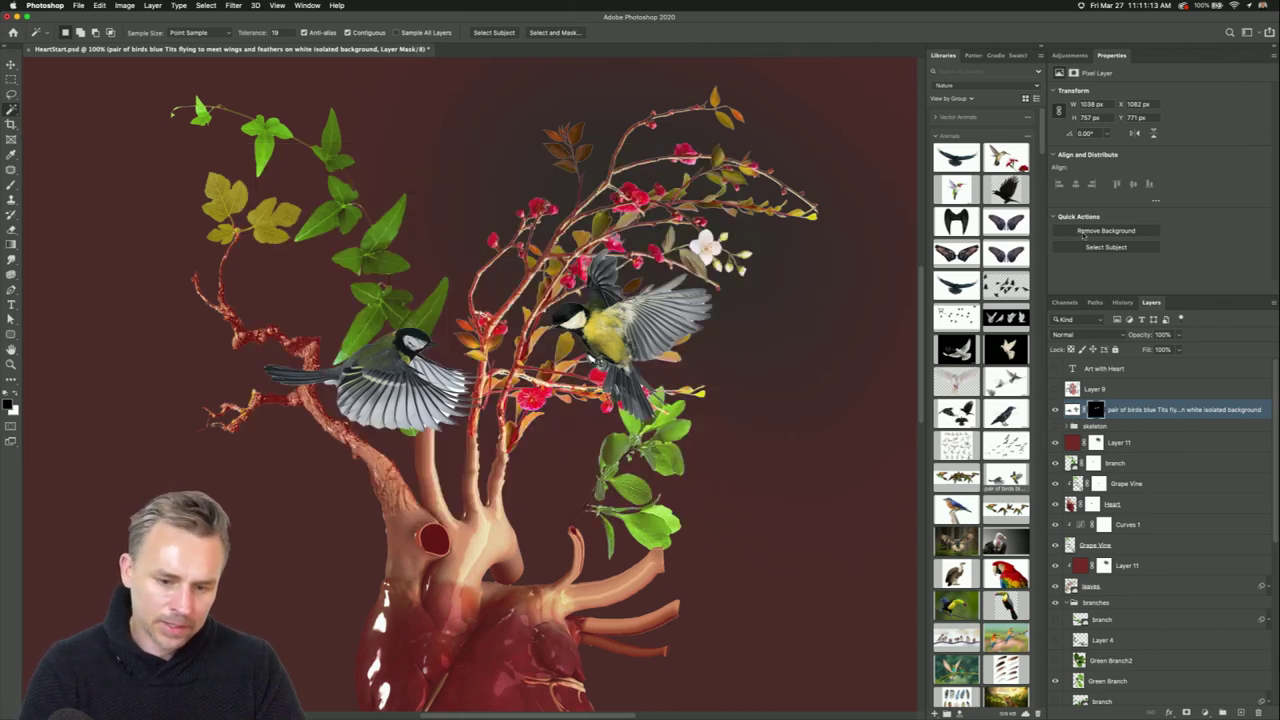
key("super+equal")
key("super+equal")
key("super+equal")
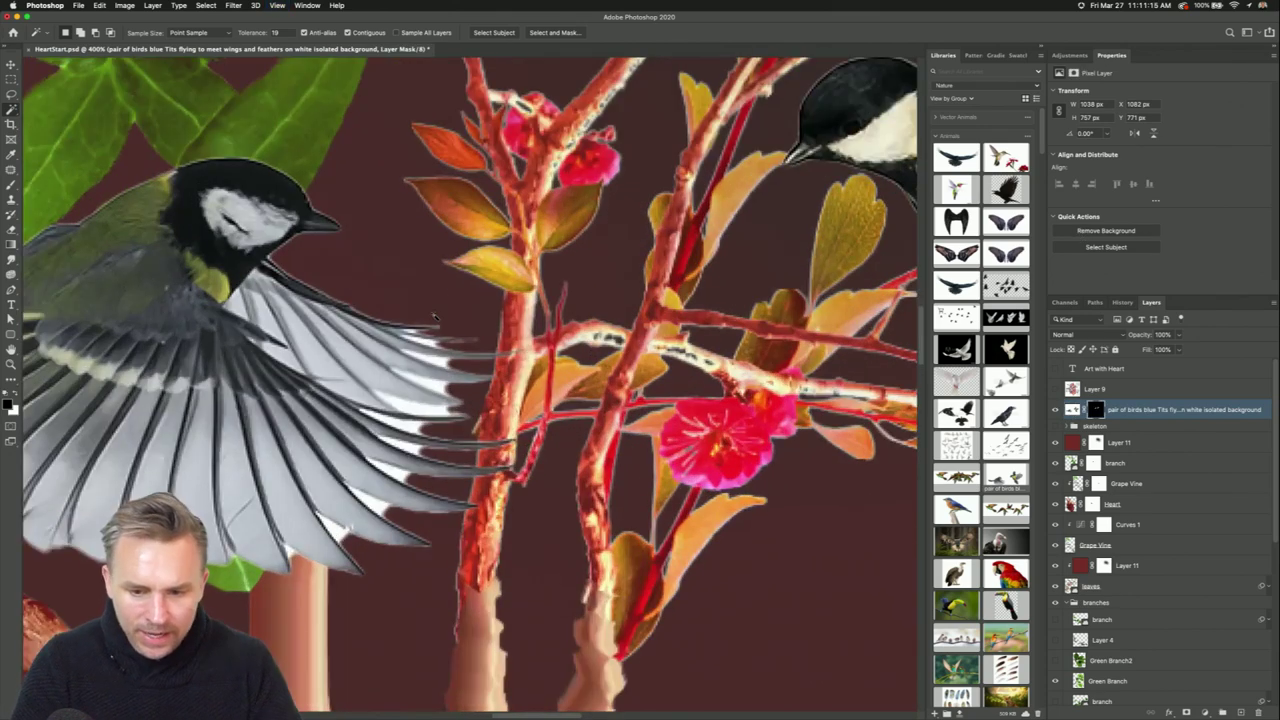
left_click_drag(628, 424, 311, 478)
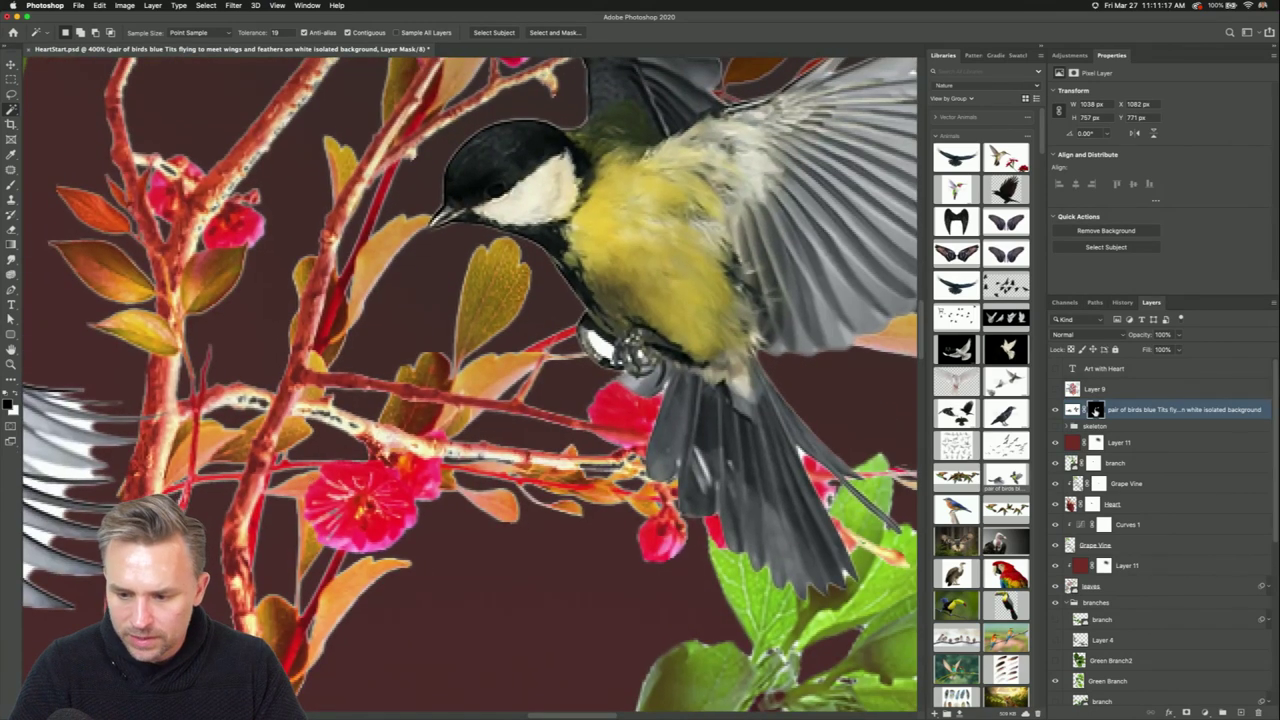
Apply the background-removal mask permanently to the birds, then zoom back out to the full artwork.
right_click(1095, 410)
left_click(1130, 440)
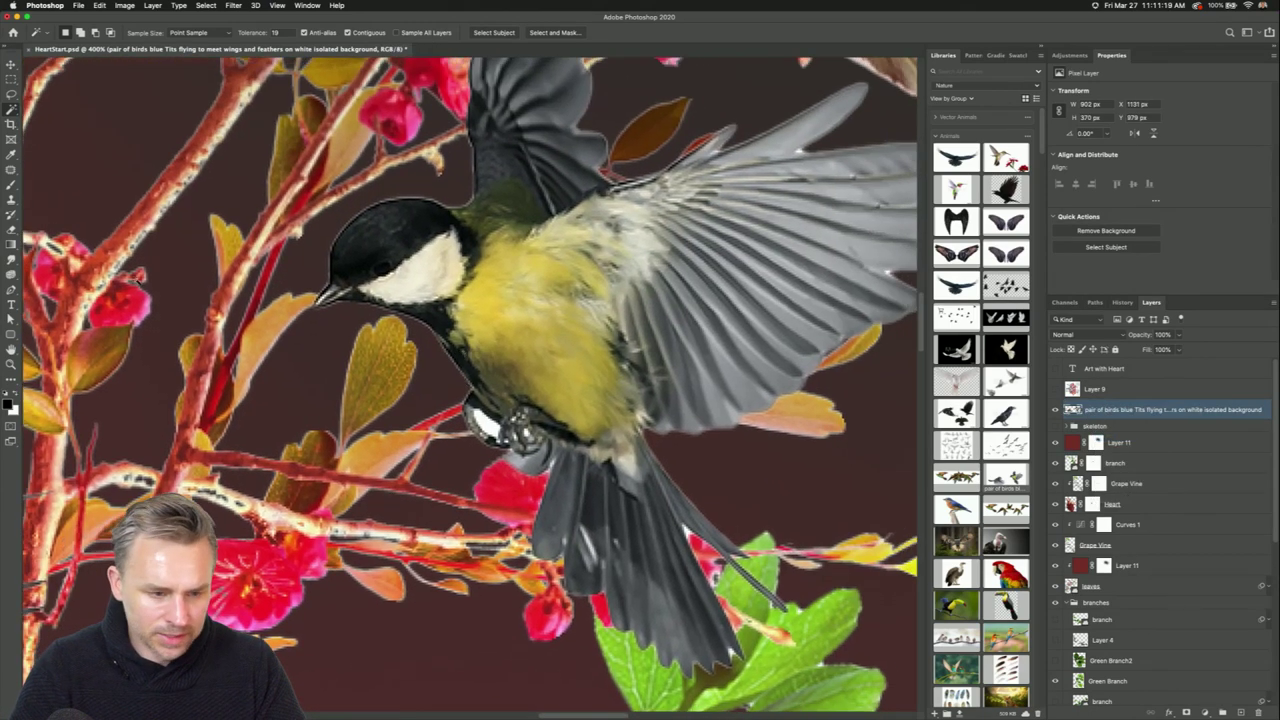
left_click(484, 422)
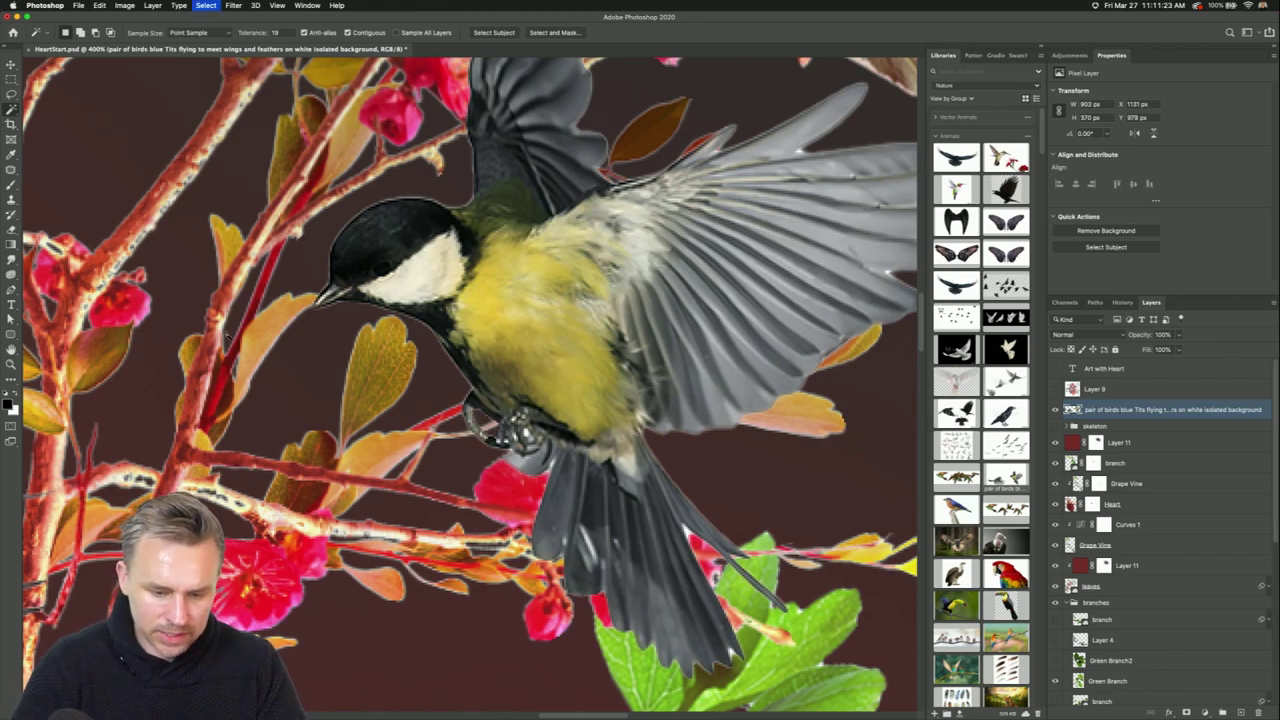
key("super+1")
key("super+minus")
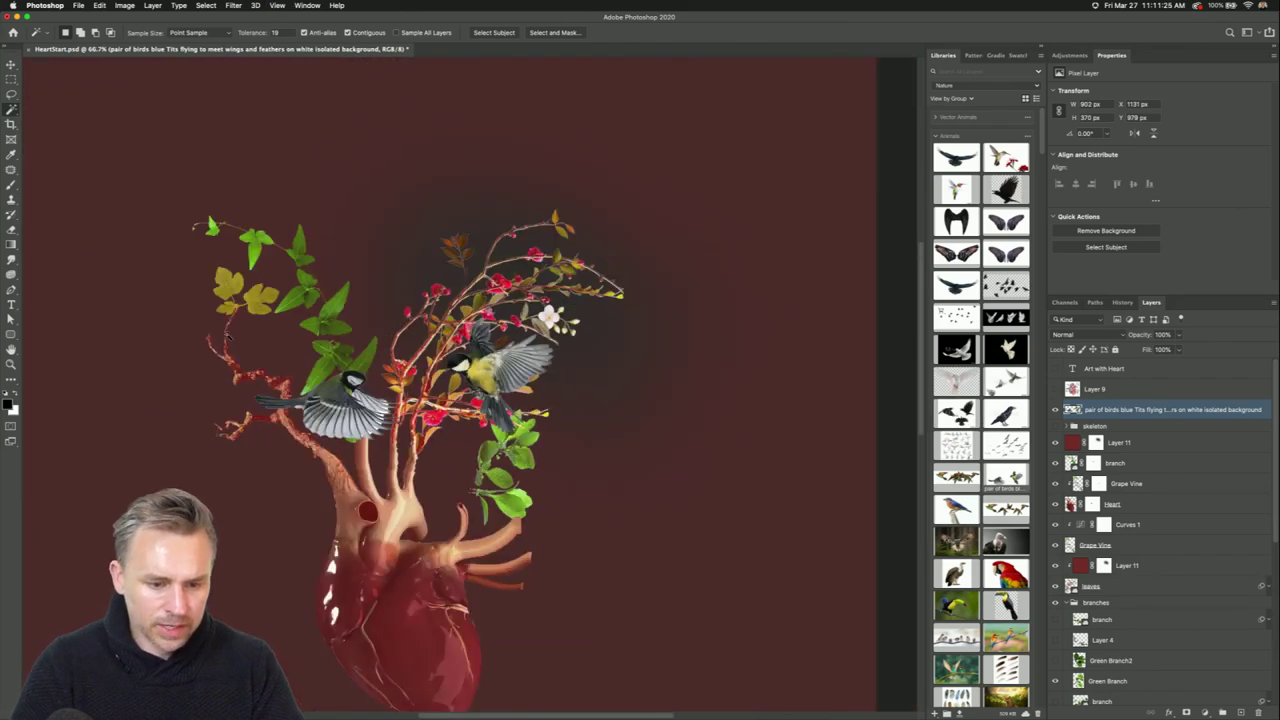
Select the red Layer 11 overlay to restore the dark grey background, then select the birds layer.
key("m")
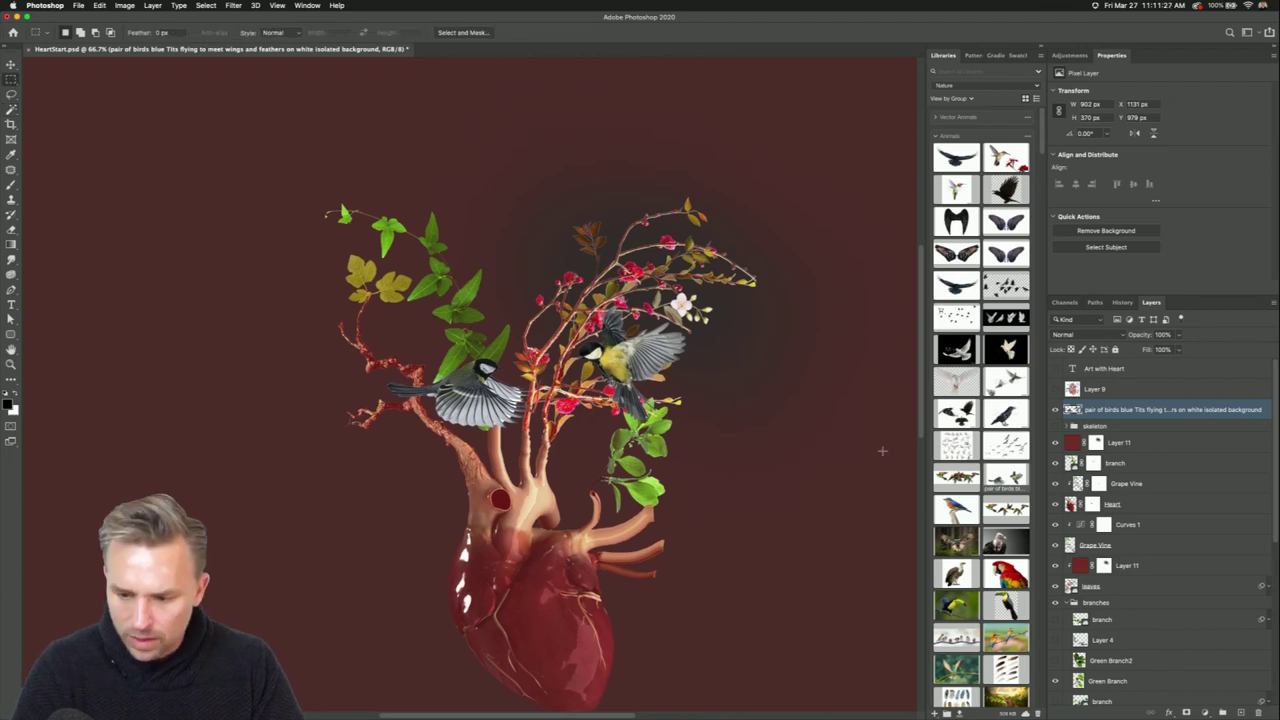
left_click(1130, 447)
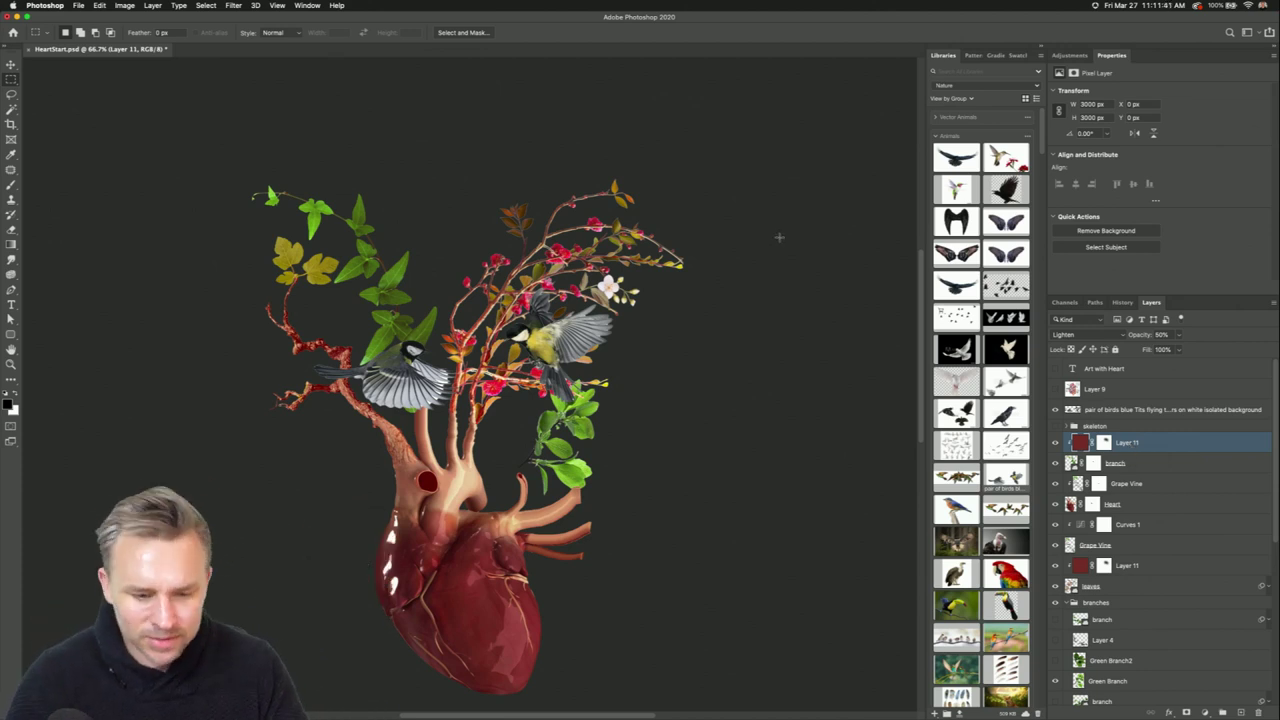
left_click(11, 63)
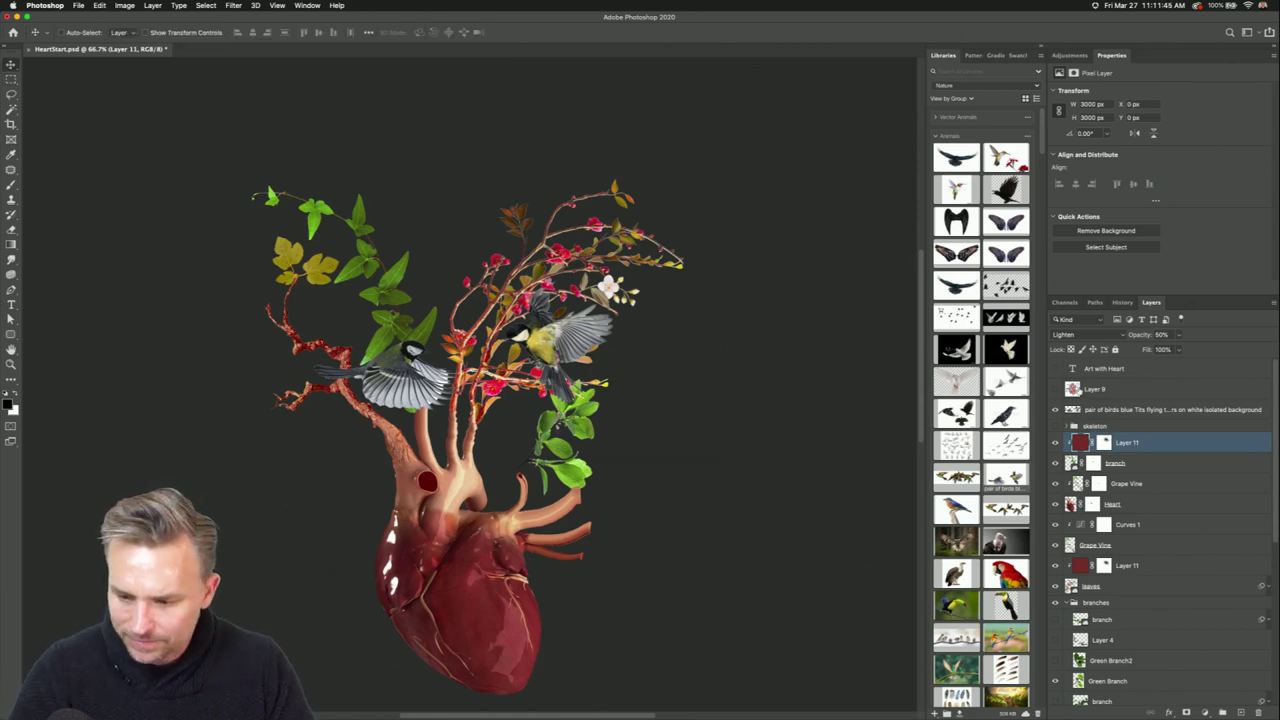
left_click(1097, 410)
Cut the left blue tit onto its own layer by the yellow leaves; move the other above the branch tips.
left_click(11, 93)
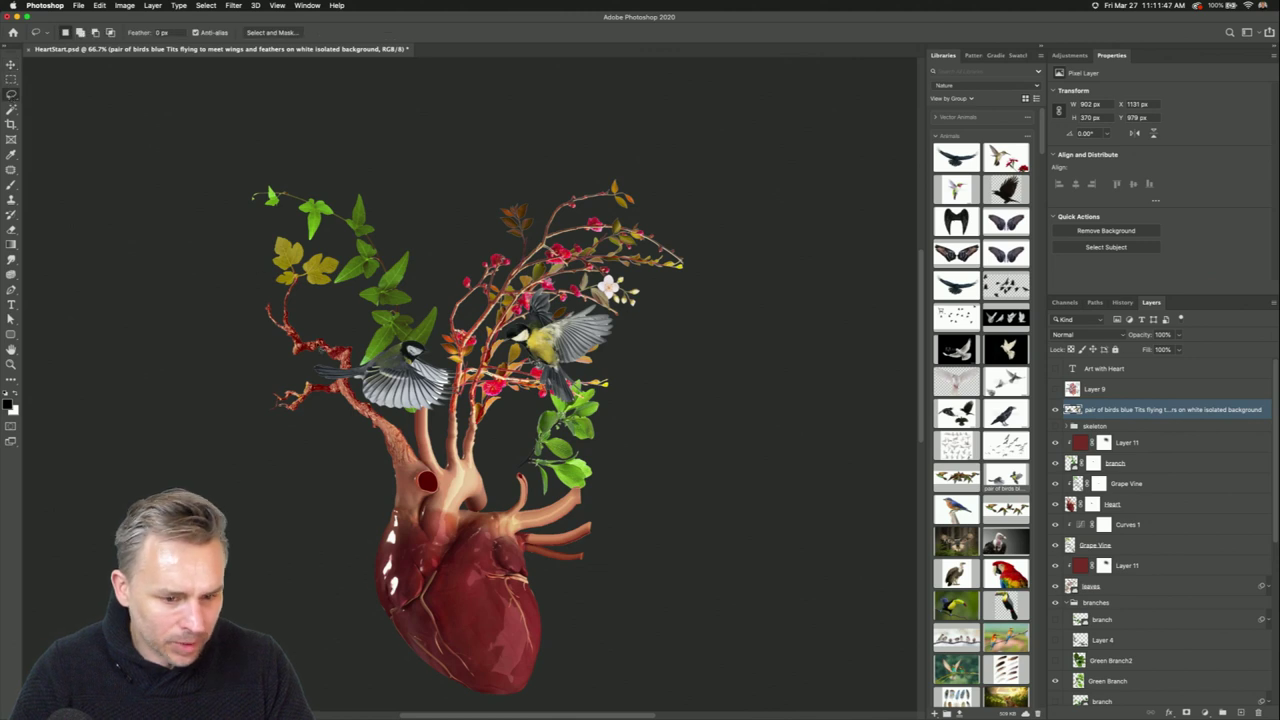
mouse_move(262, 330)
left_mouse_down()
mouse_move(436, 298)
mouse_move(486, 416)
mouse_move(250, 380)
mouse_move(262, 335)
left_mouse_up()
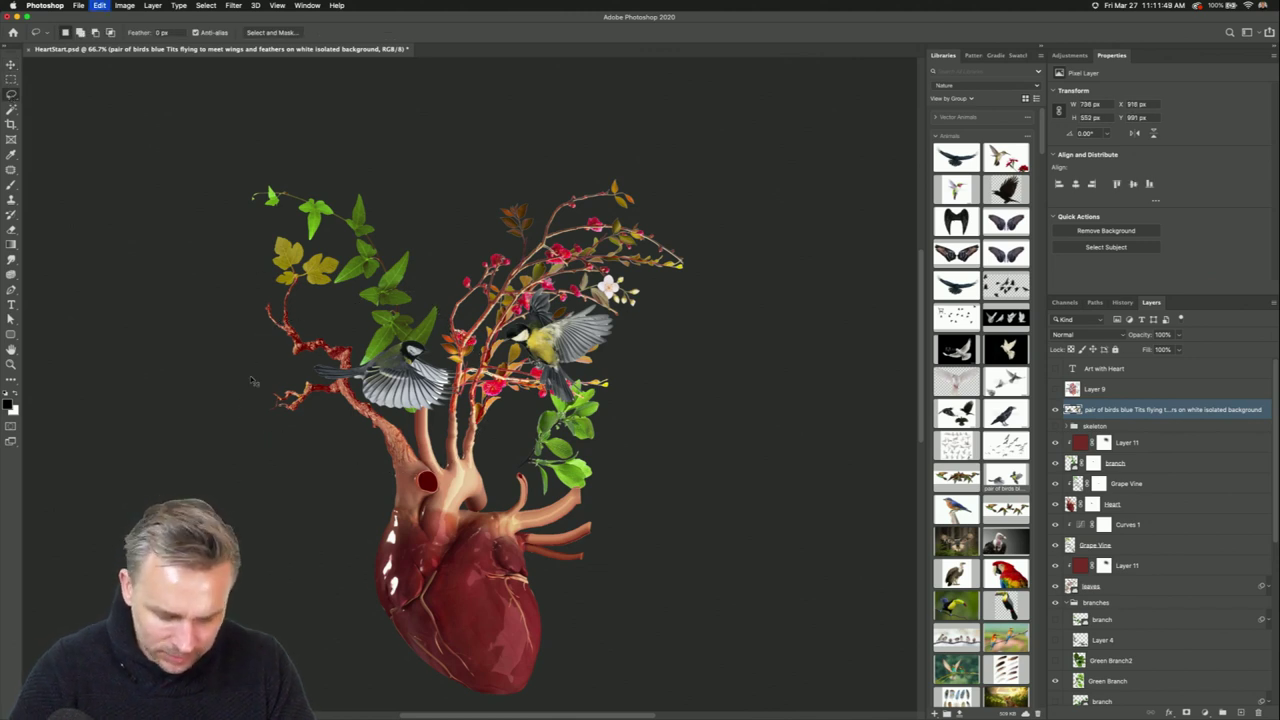
key("super+x")
key("super+v")
key("v")
mouse_move(490, 385)
left_mouse_down()
mouse_move(257, 262)
mouse_move(245, 300)
left_mouse_up()
left_click(1150, 430)
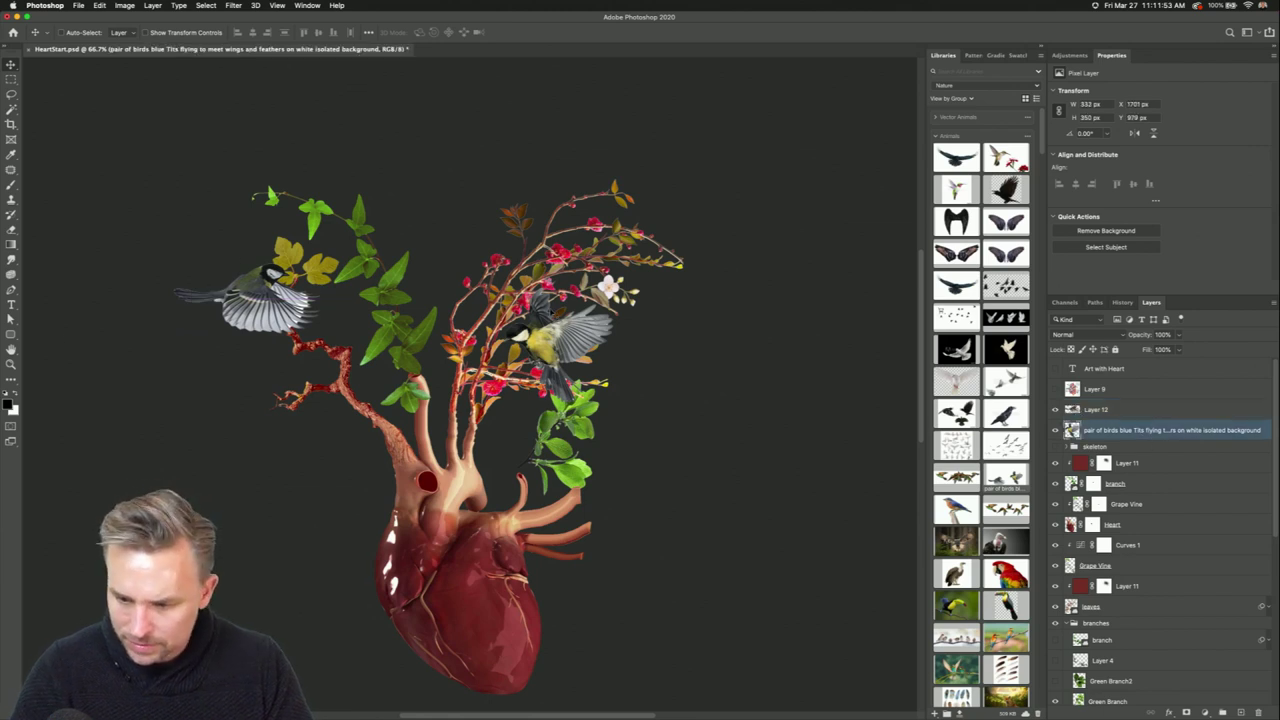
left_click_drag(545, 295, 665, 155)
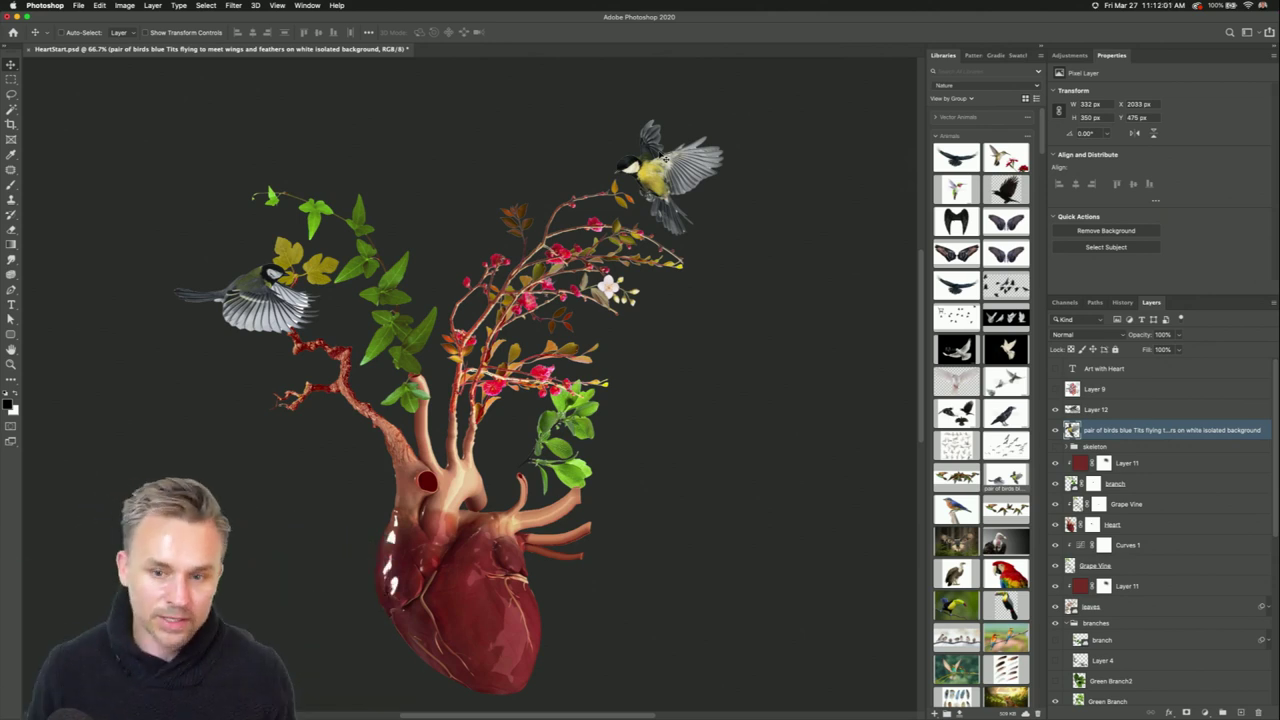
left_click(338, 698)
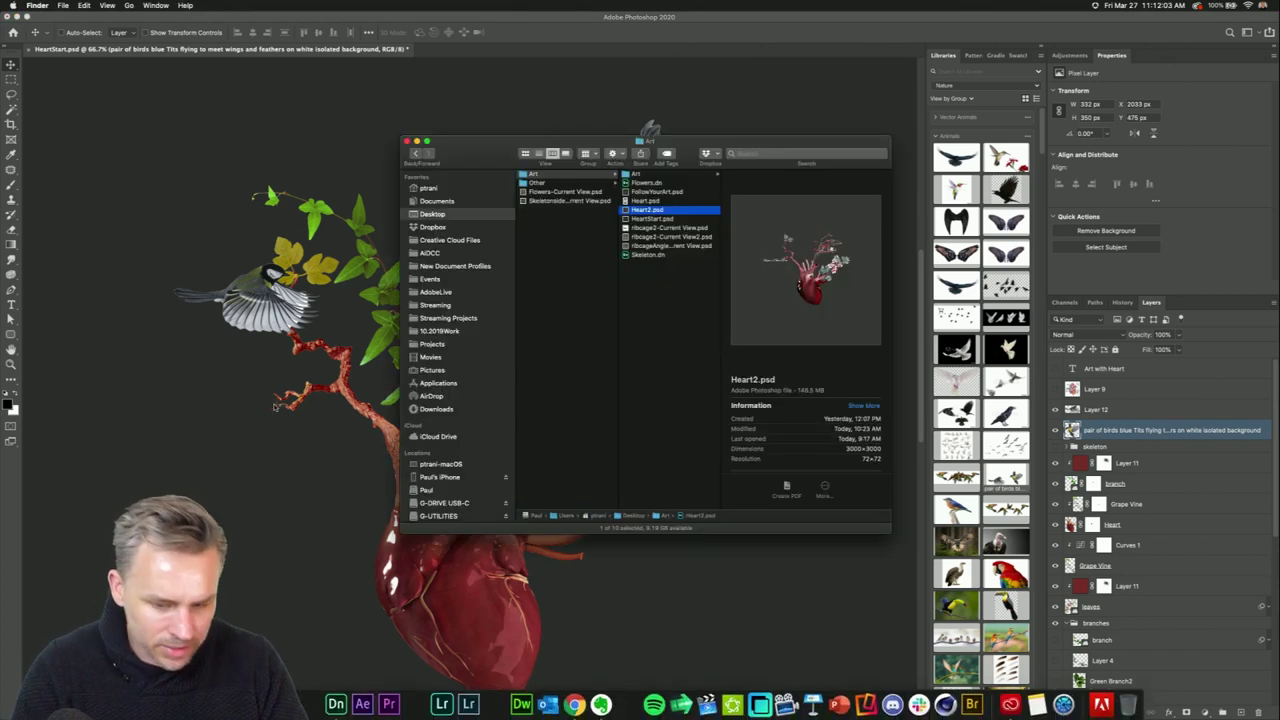
left_click(643, 174)
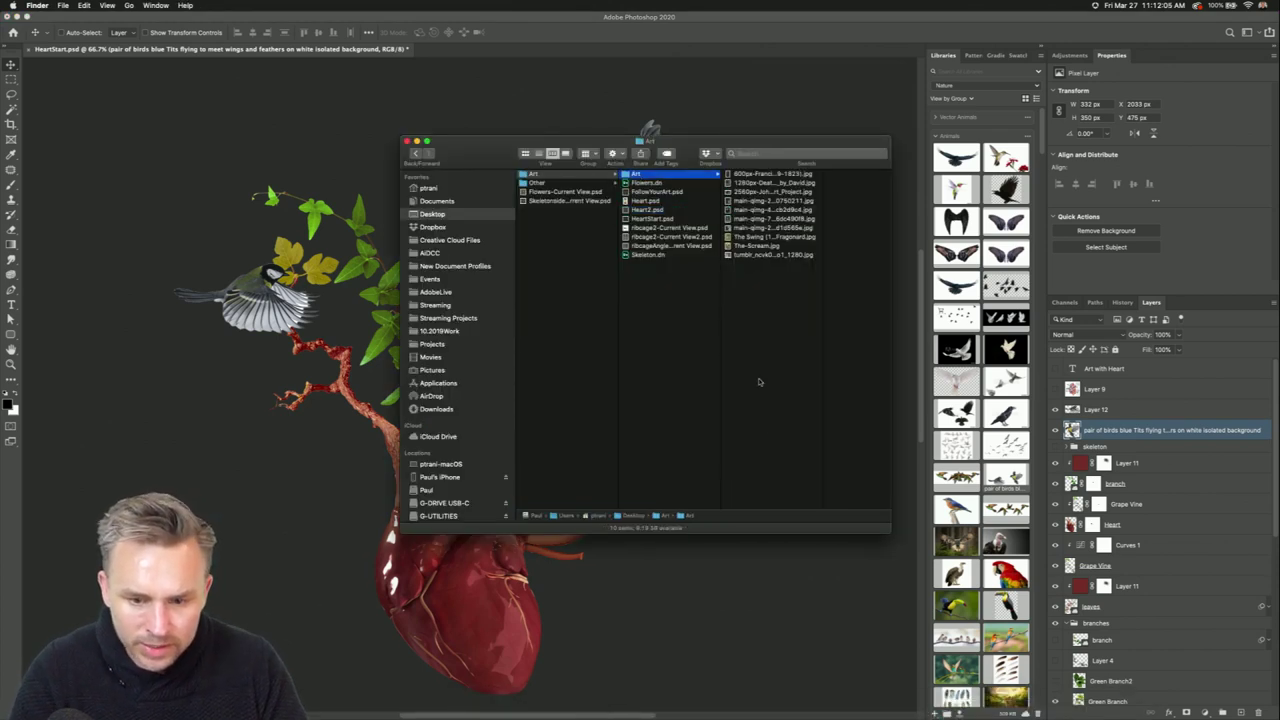
left_click(640, 200)
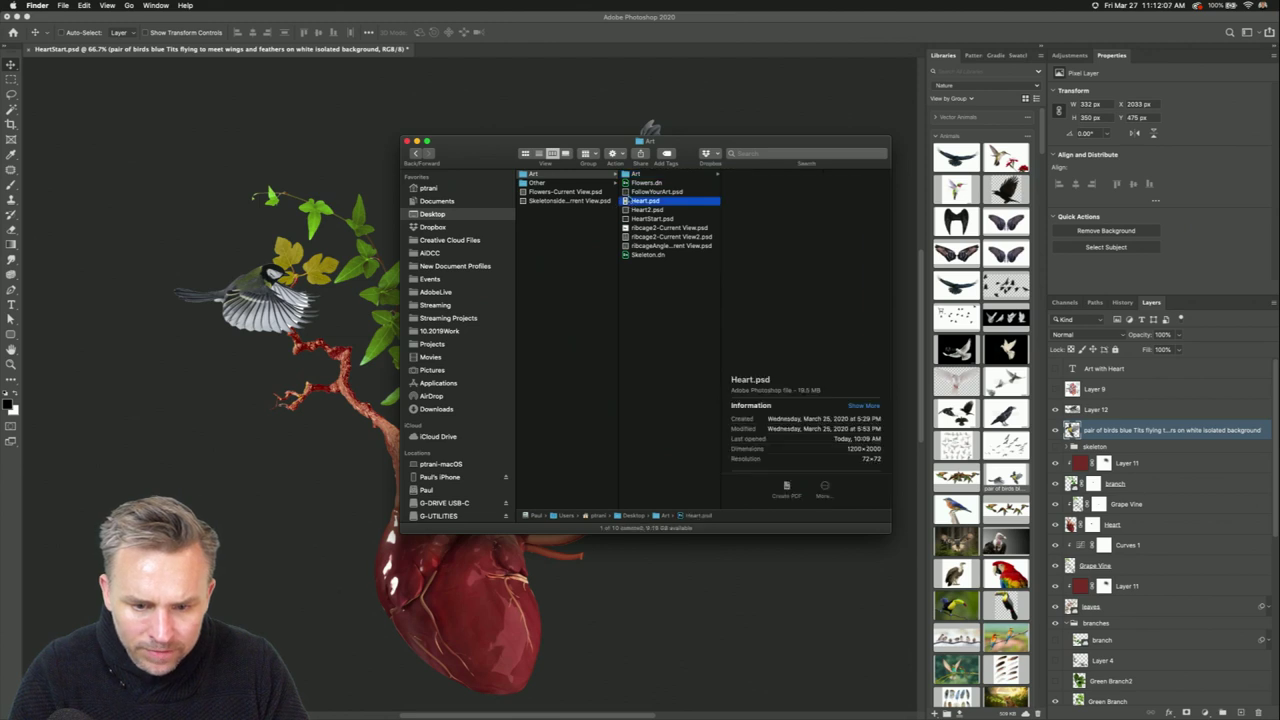
left_click(641, 192)
key("space")
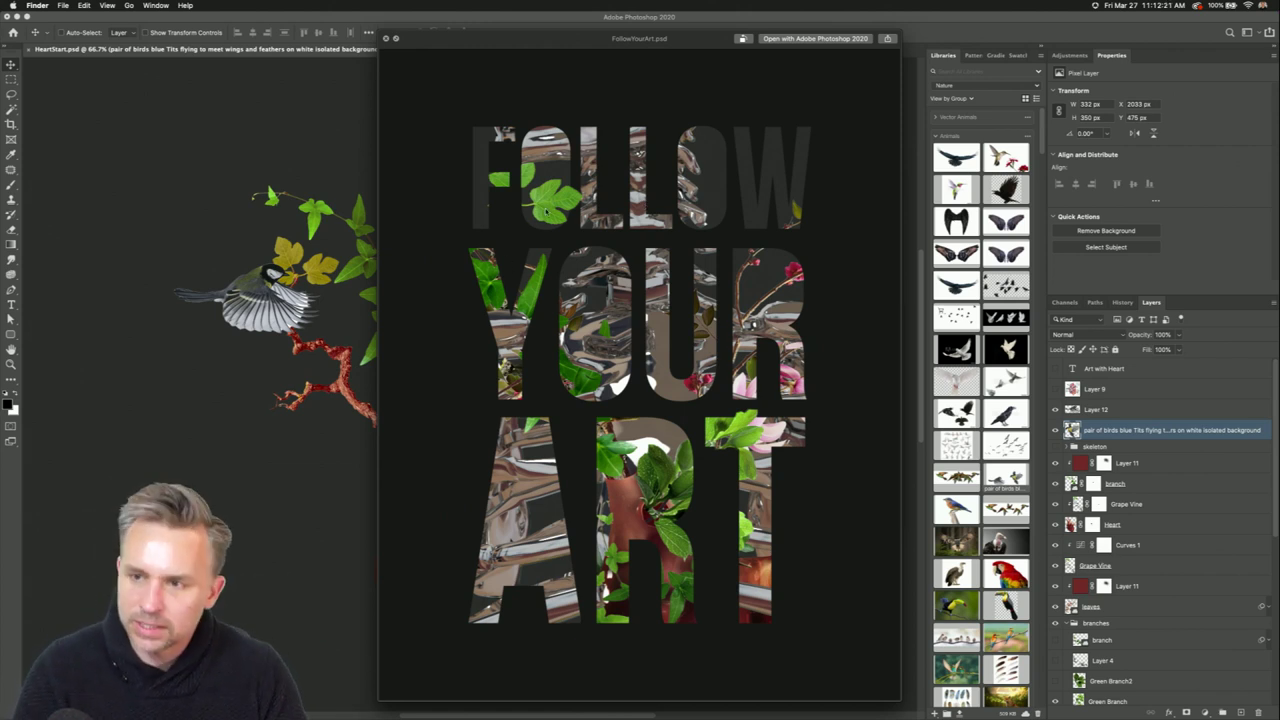
key("space")
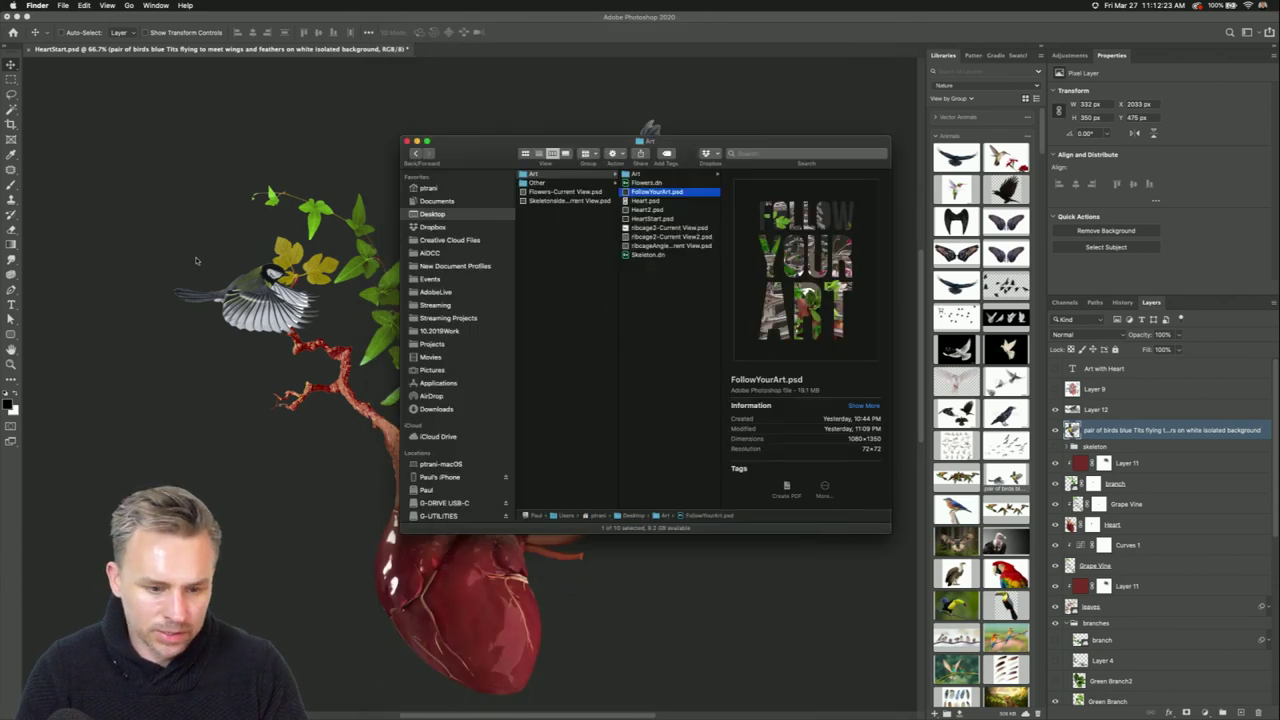
left_click(196, 261)
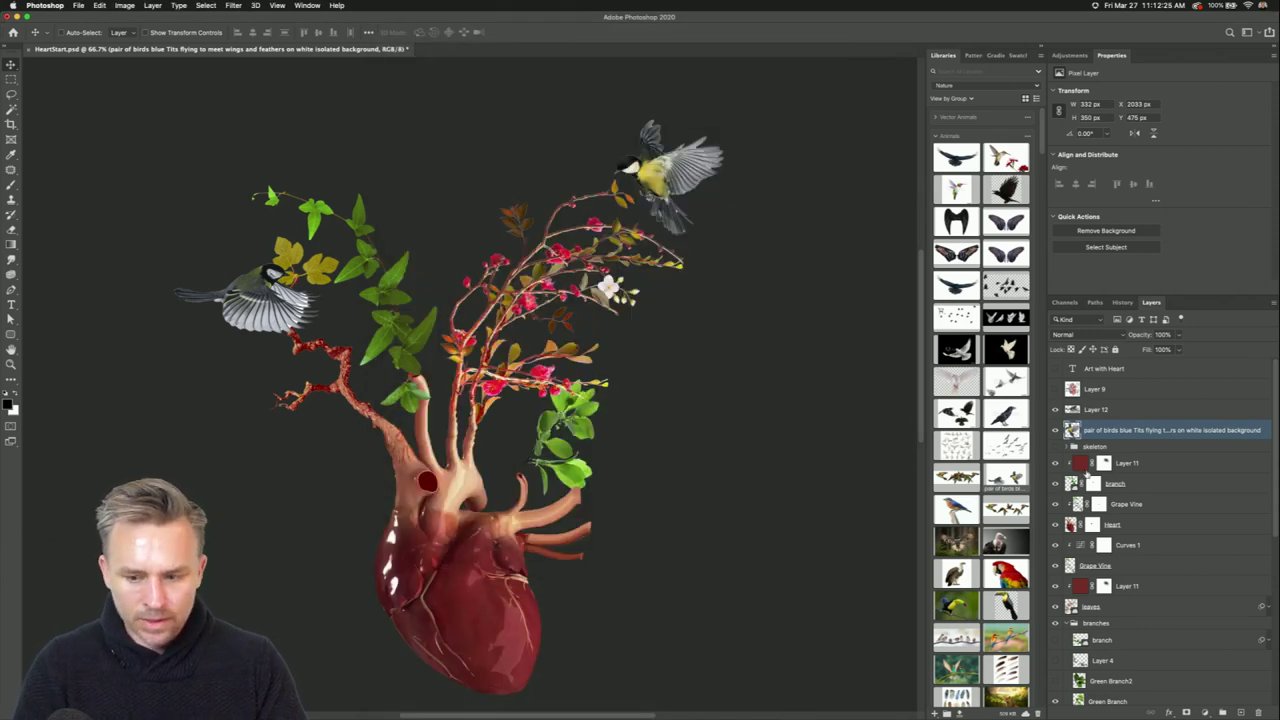
left_click(1112, 417)
left_click(1112, 431, "shift")
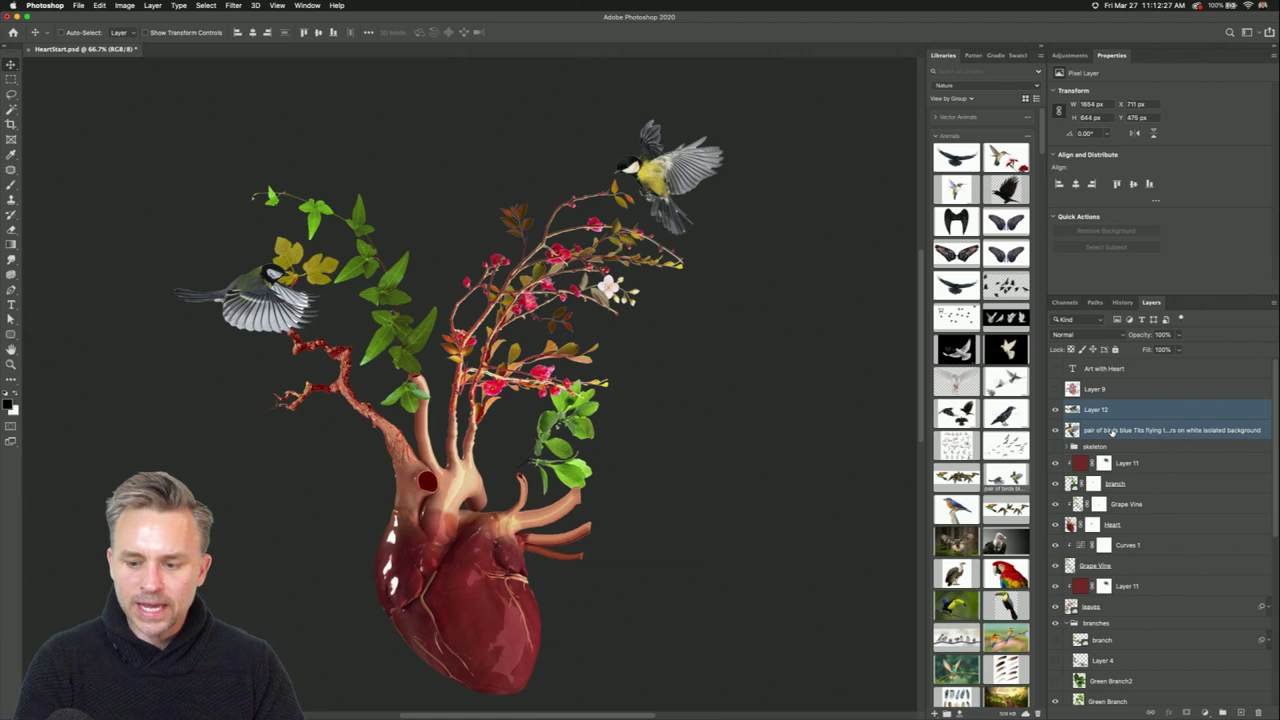
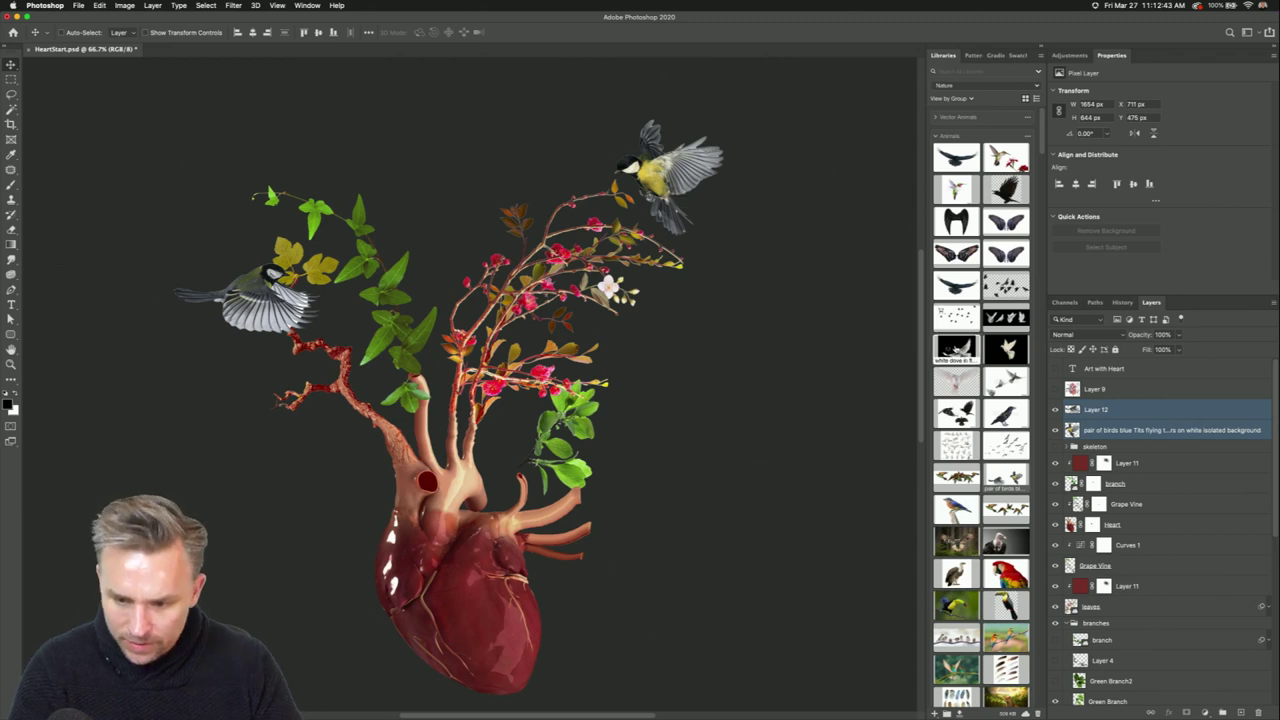
Place a pink butterfly near the blossoms and a purple butterfly at the right from Libraries.
scroll(957, 350, "down", 6)
scroll(982, 407, "down", 10)
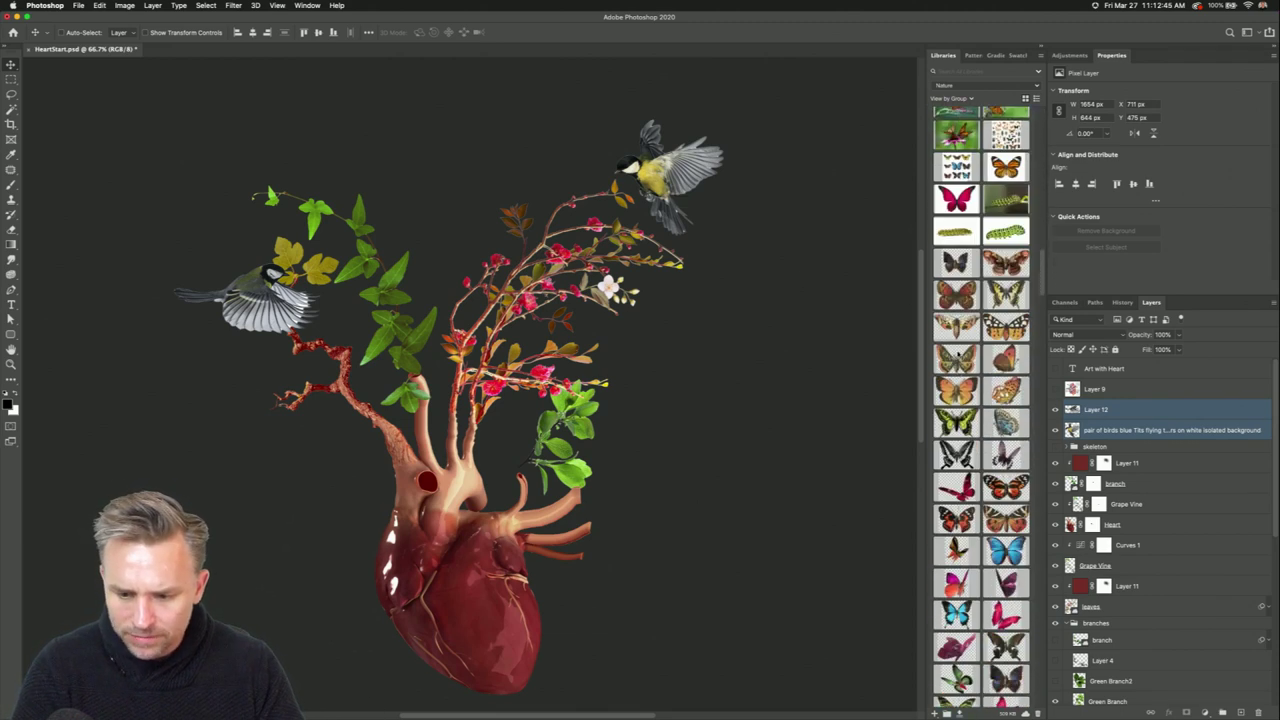
scroll(990, 455, "down", 3)
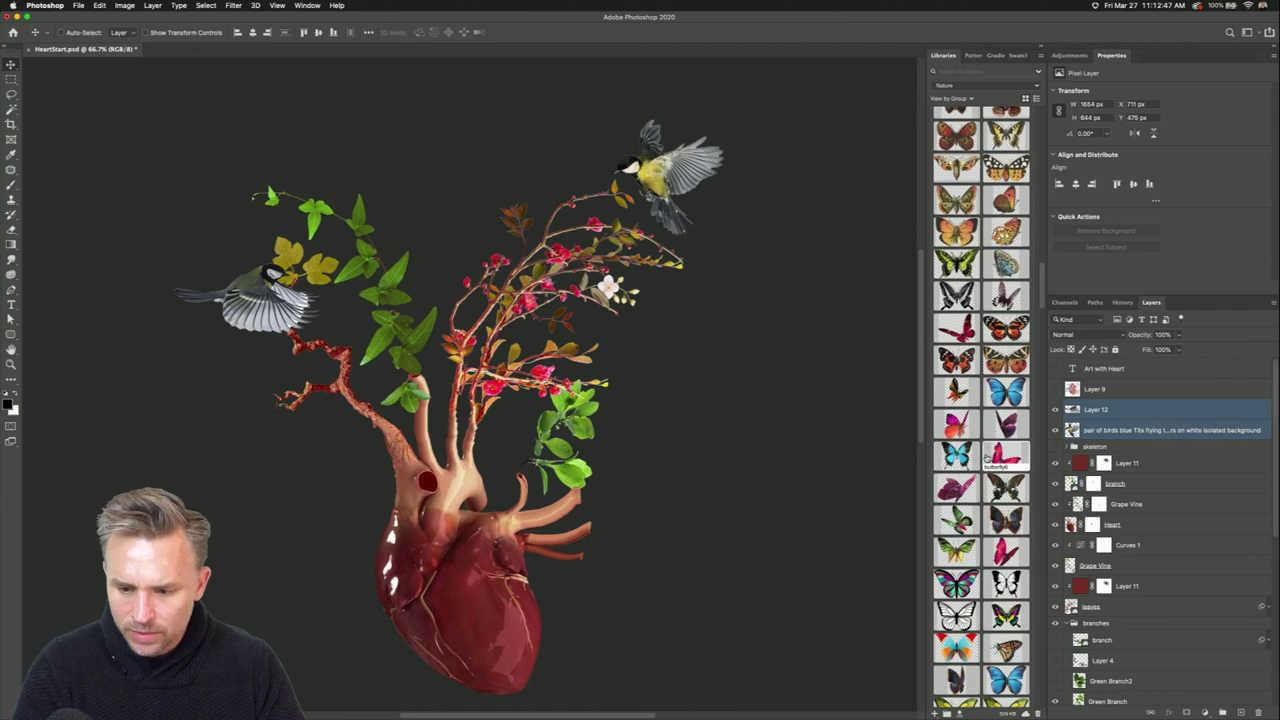
left_click_drag(293, 178, 458, 238)
key("Return")
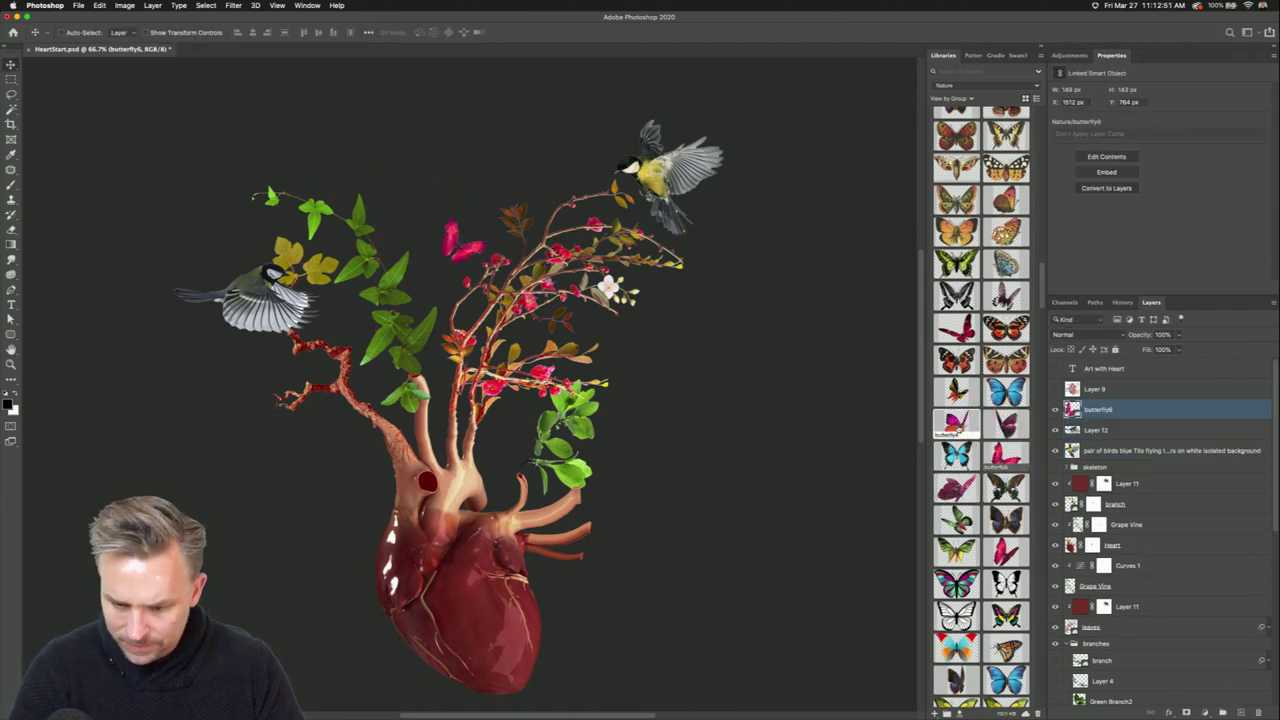
left_click_drag(953, 422, 735, 322)
key("Return")
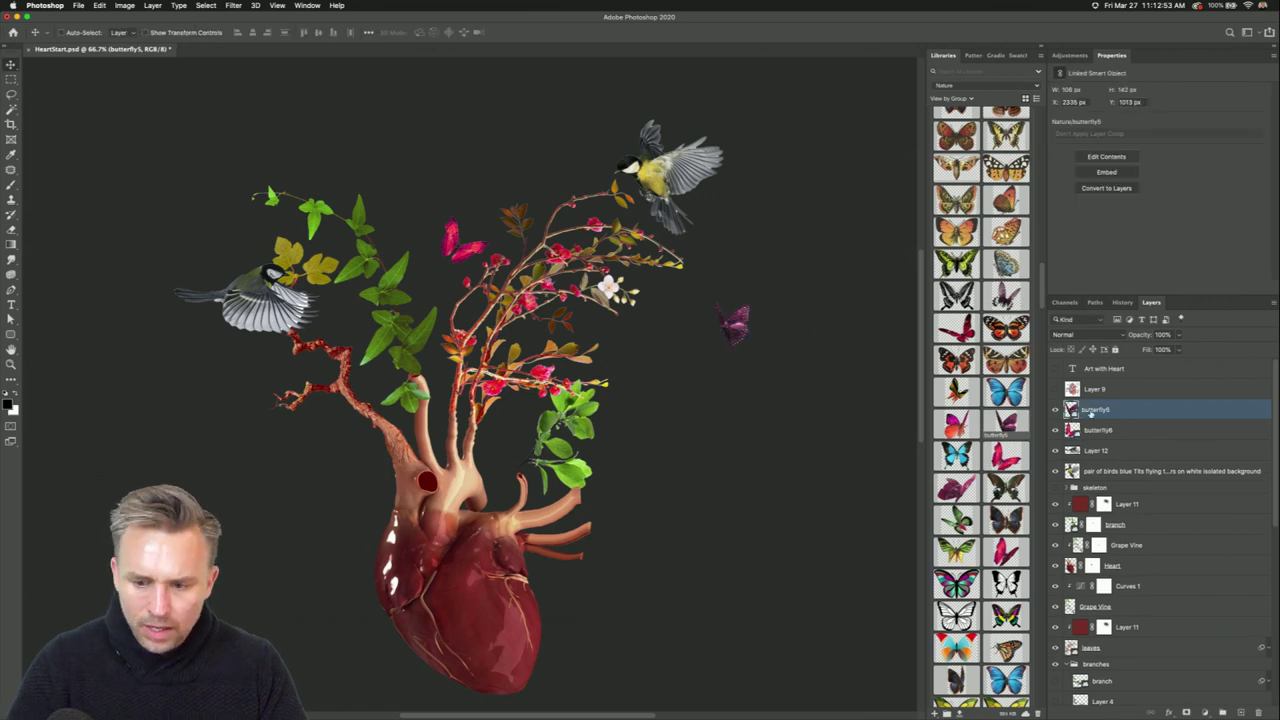
Group the butterflies with the bird layers into a group named 'birds and things'.
left_click(1116, 472, "shift")
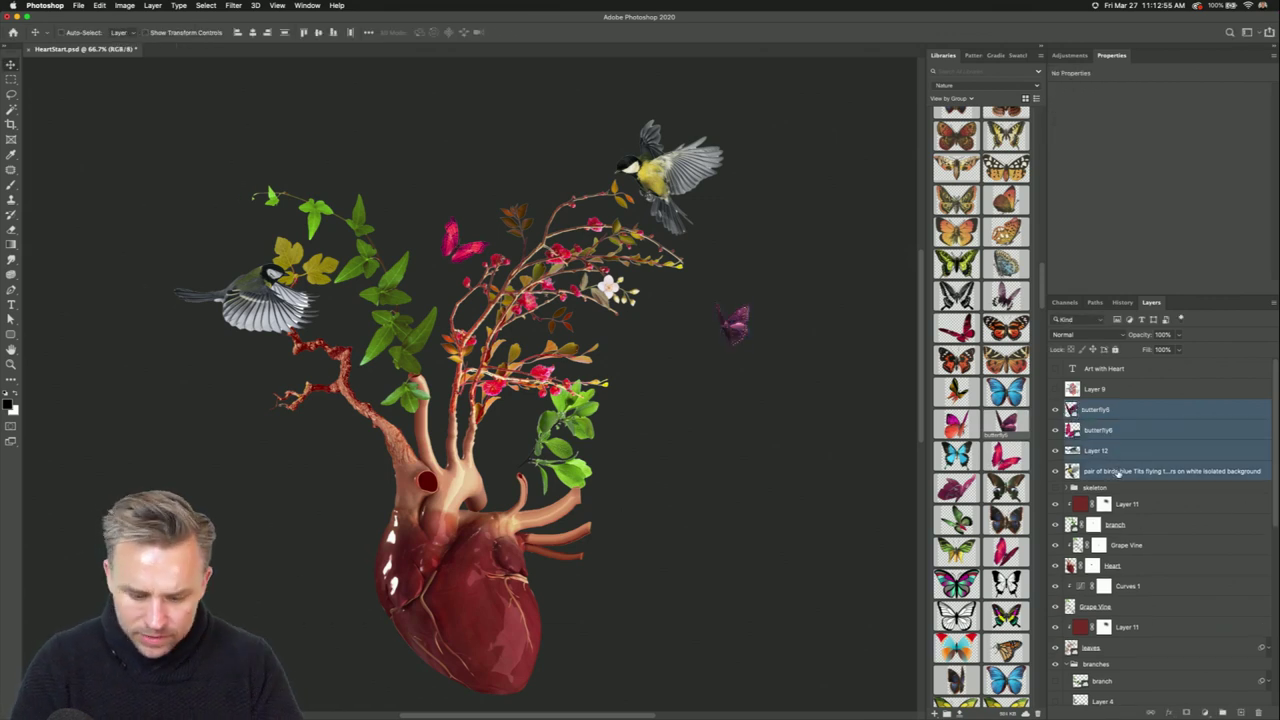
key("super+g")
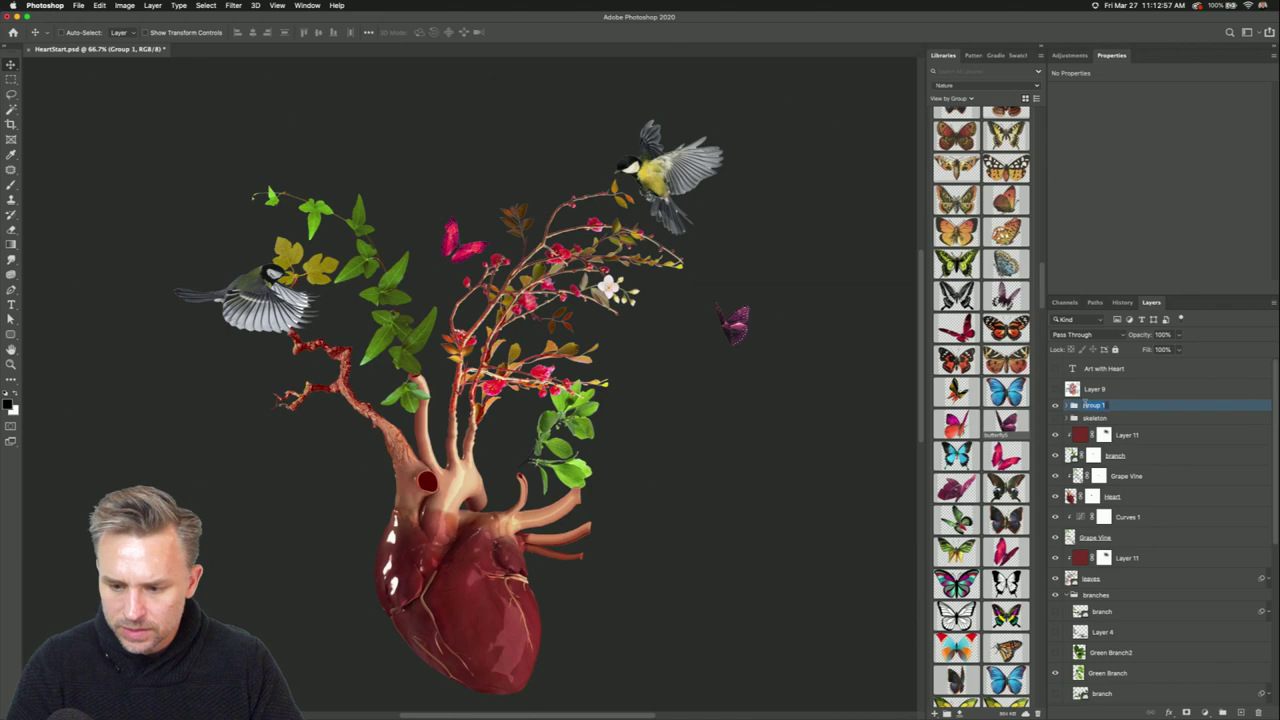
type("birds and things")
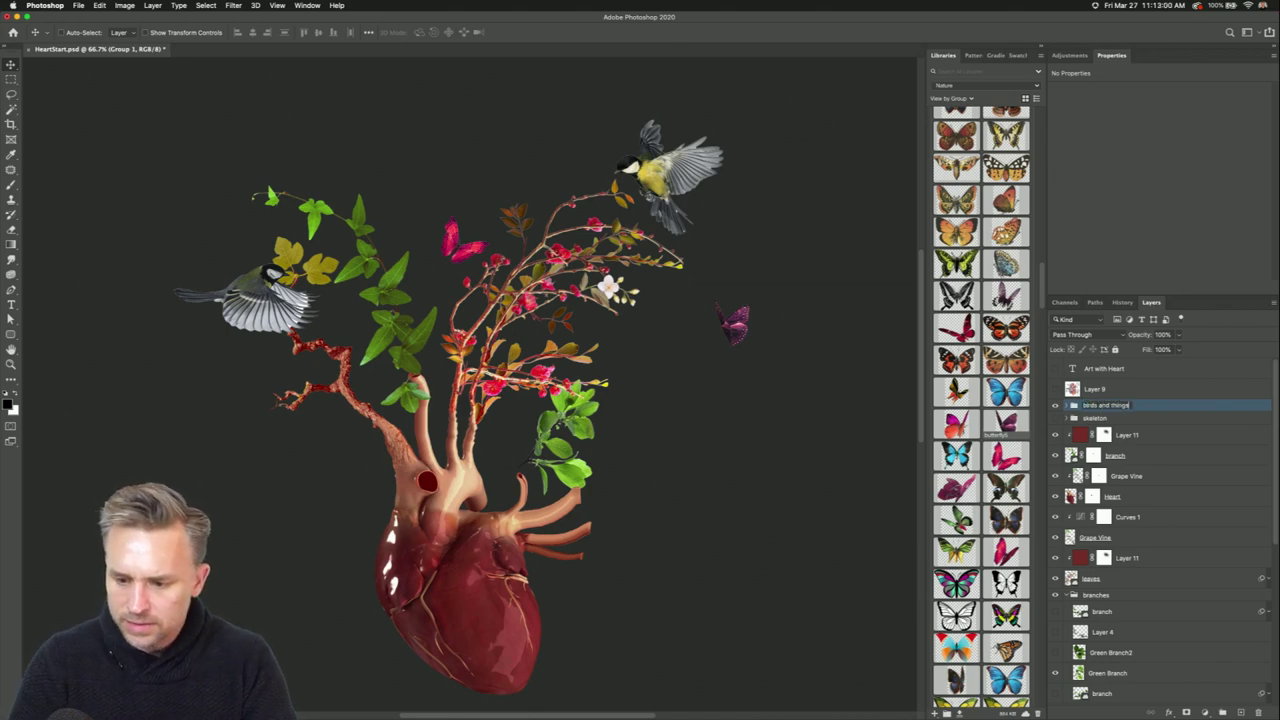
key("Return")
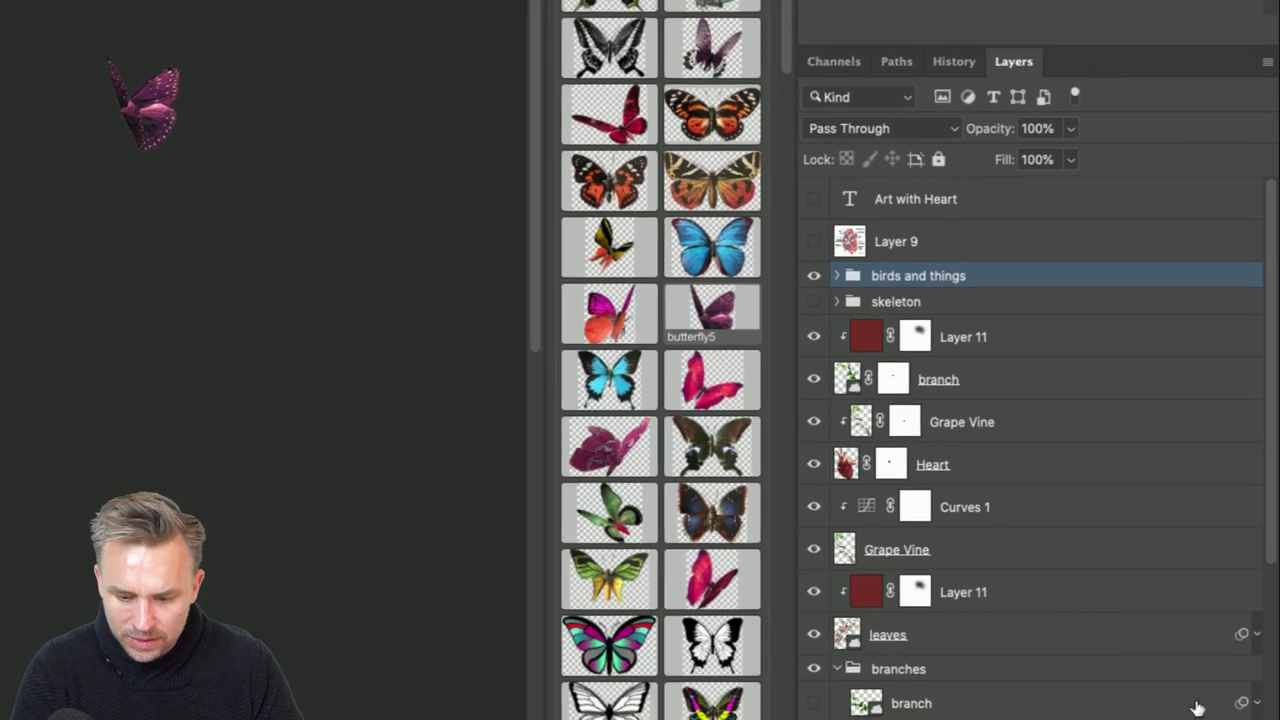
scroll(1217, 611, "down", 3)
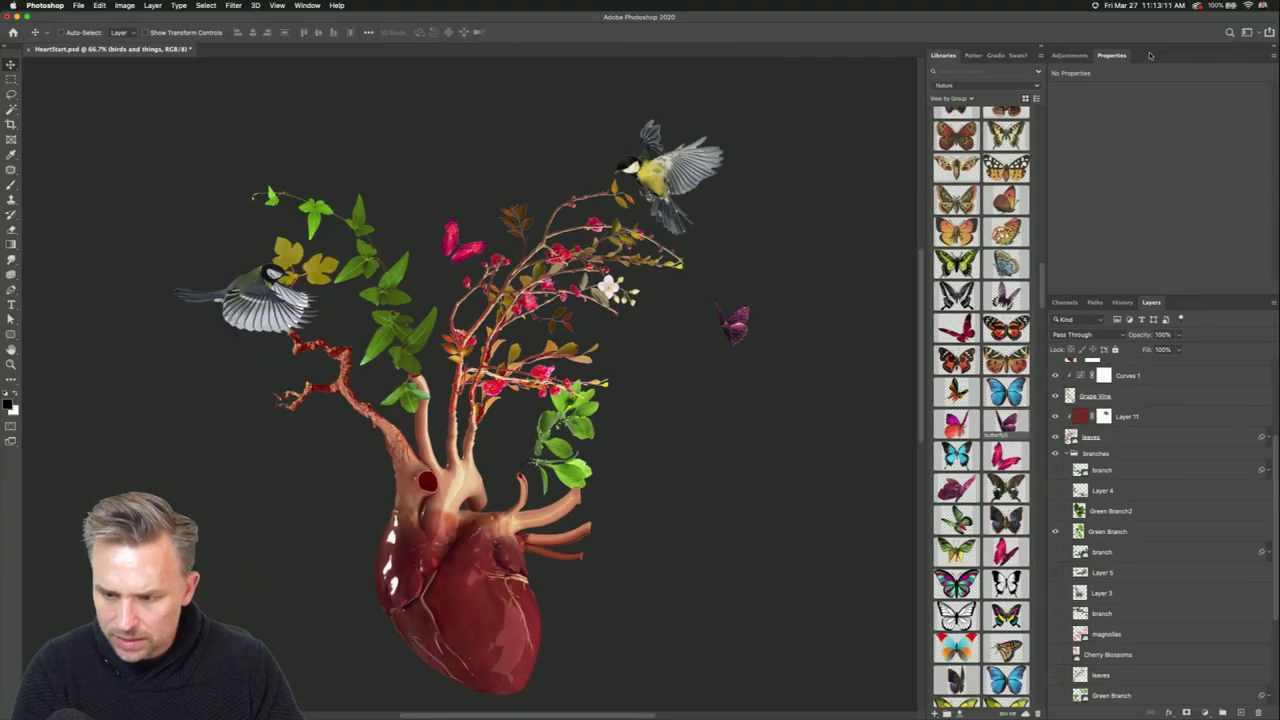
double_click(1150, 58)
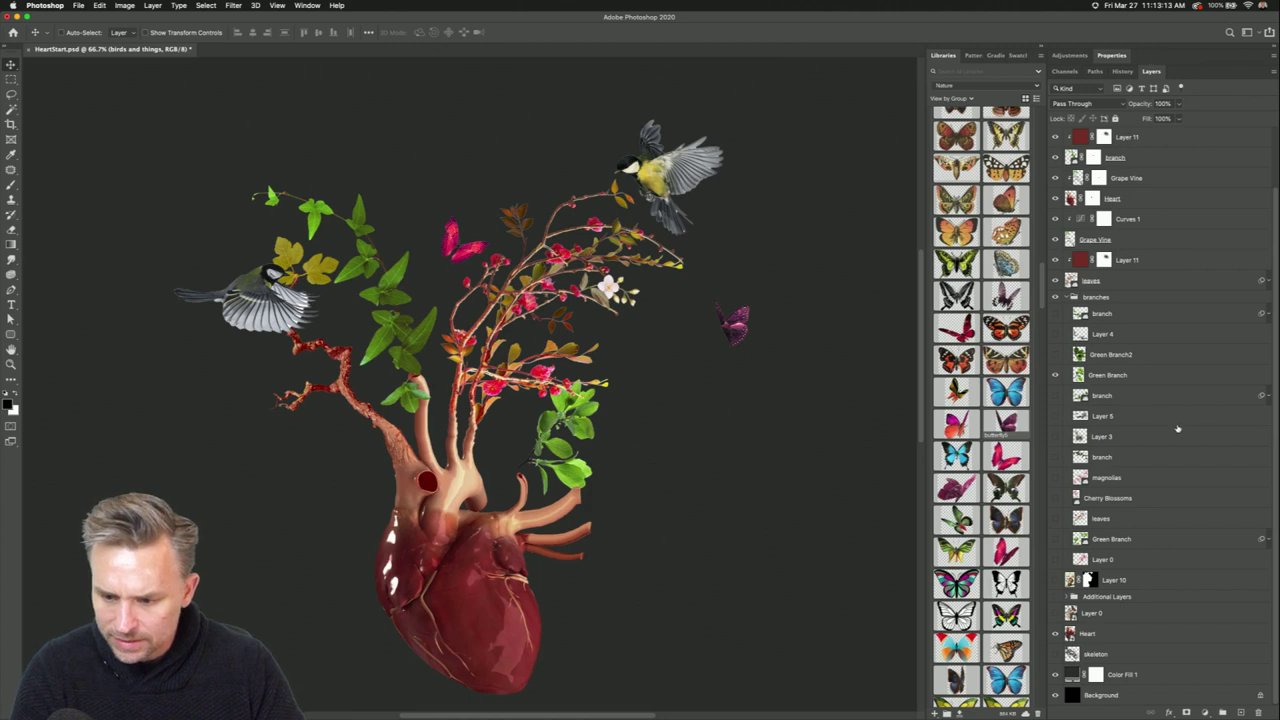
scroll(1177, 428, "up", 2)
Duplicate Curves 1, move the copy above birds and things, and clip it to that group.
left_click(1160, 287)
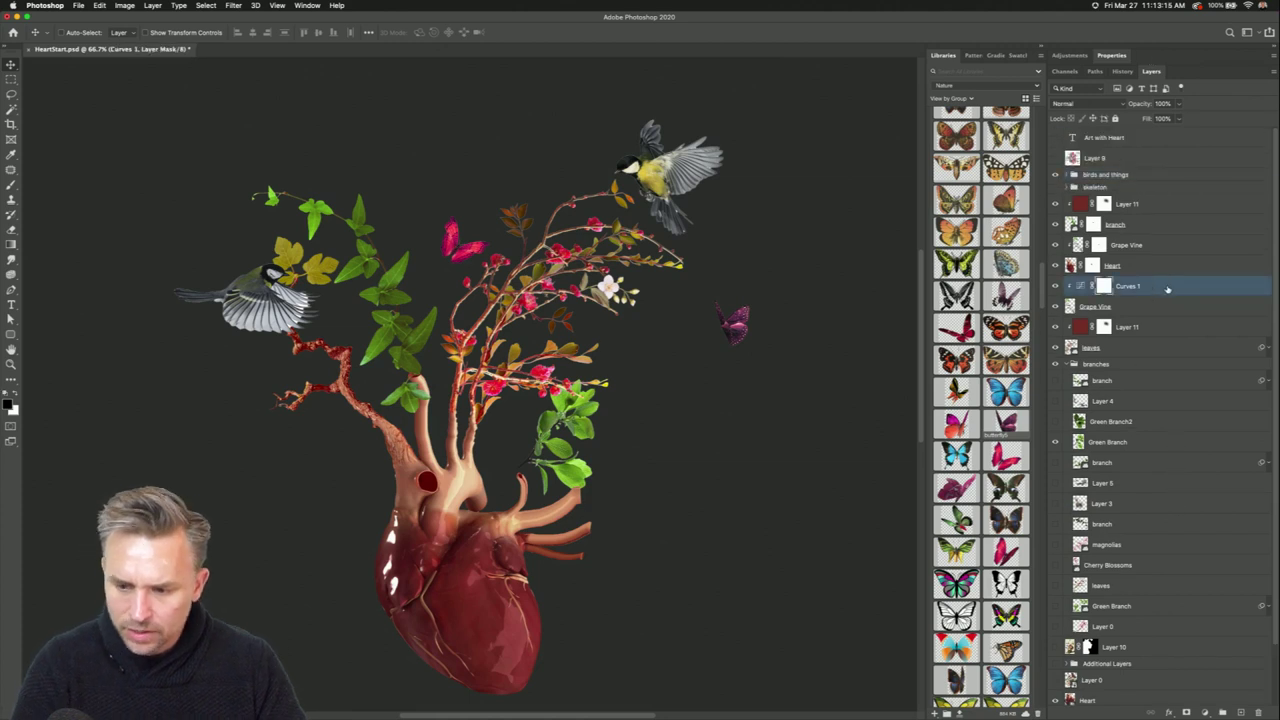
key("ctrl+j")
left_click_drag(1149, 297, 1150, 169)
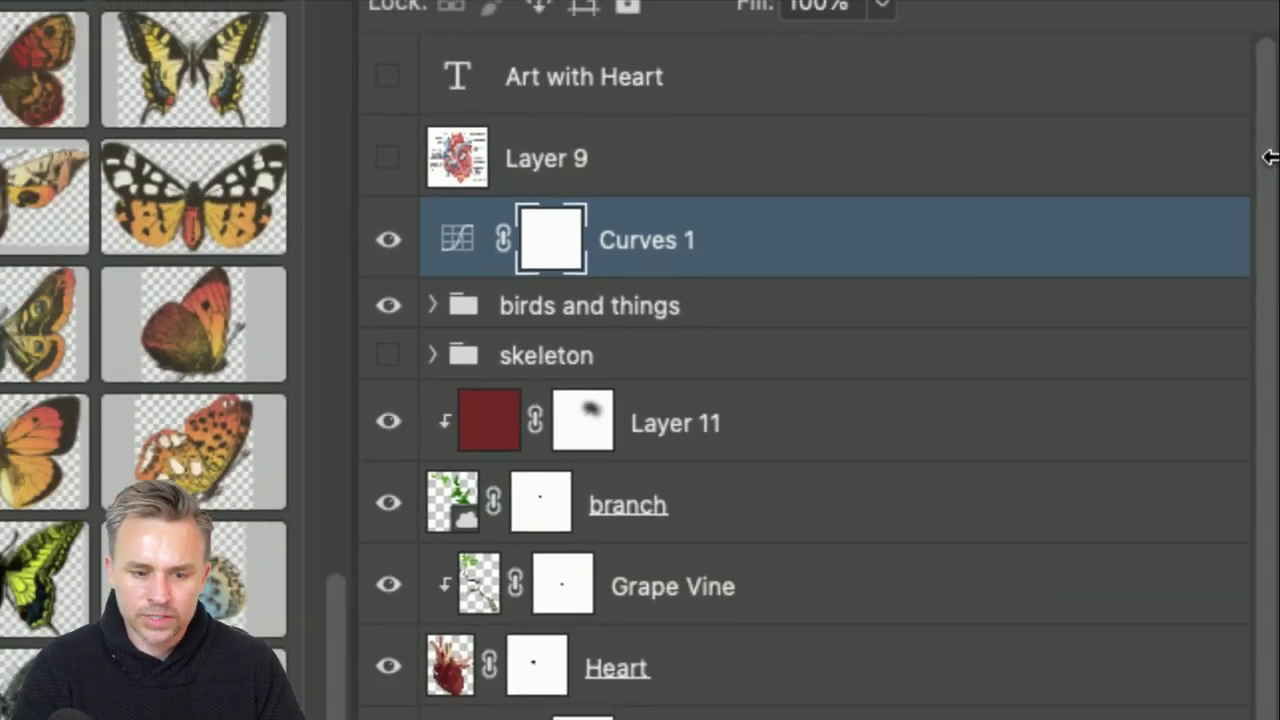
left_click(782, 272, "alt")
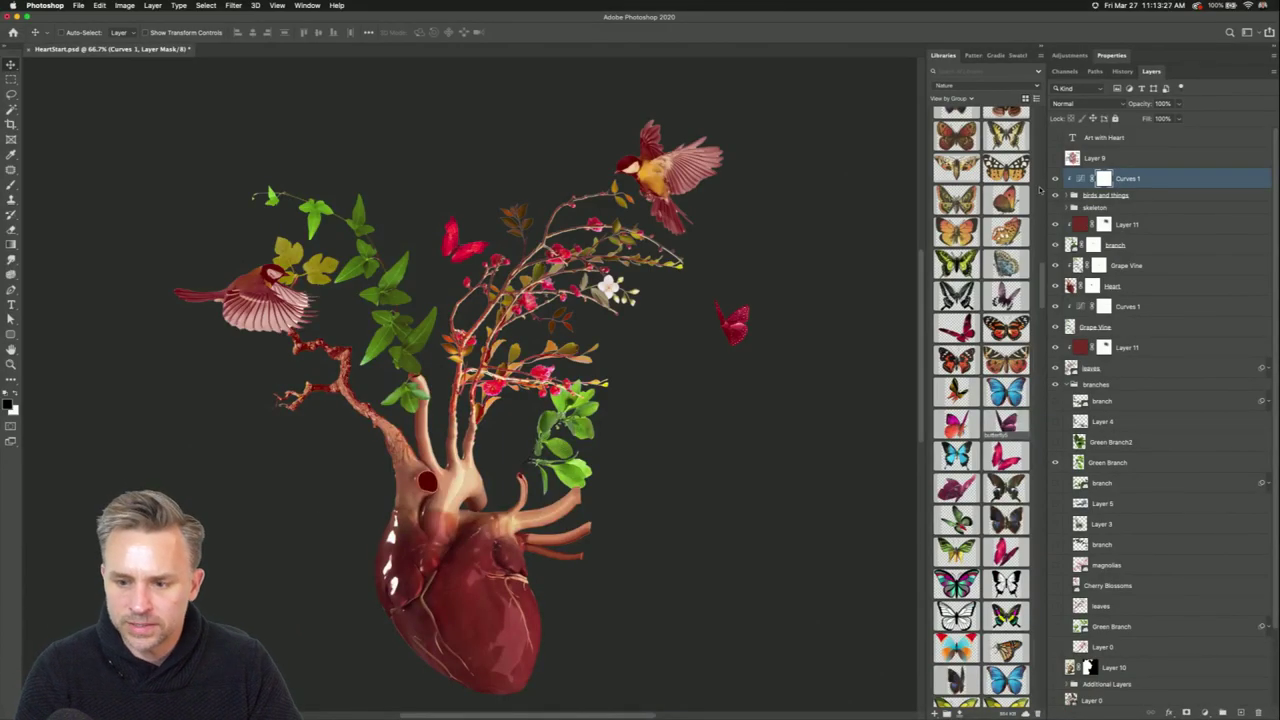
Compare the reddish tint on and off, then lower the curves copy to 43% opacity.
left_click(1055, 178)
left_click(1055, 178)
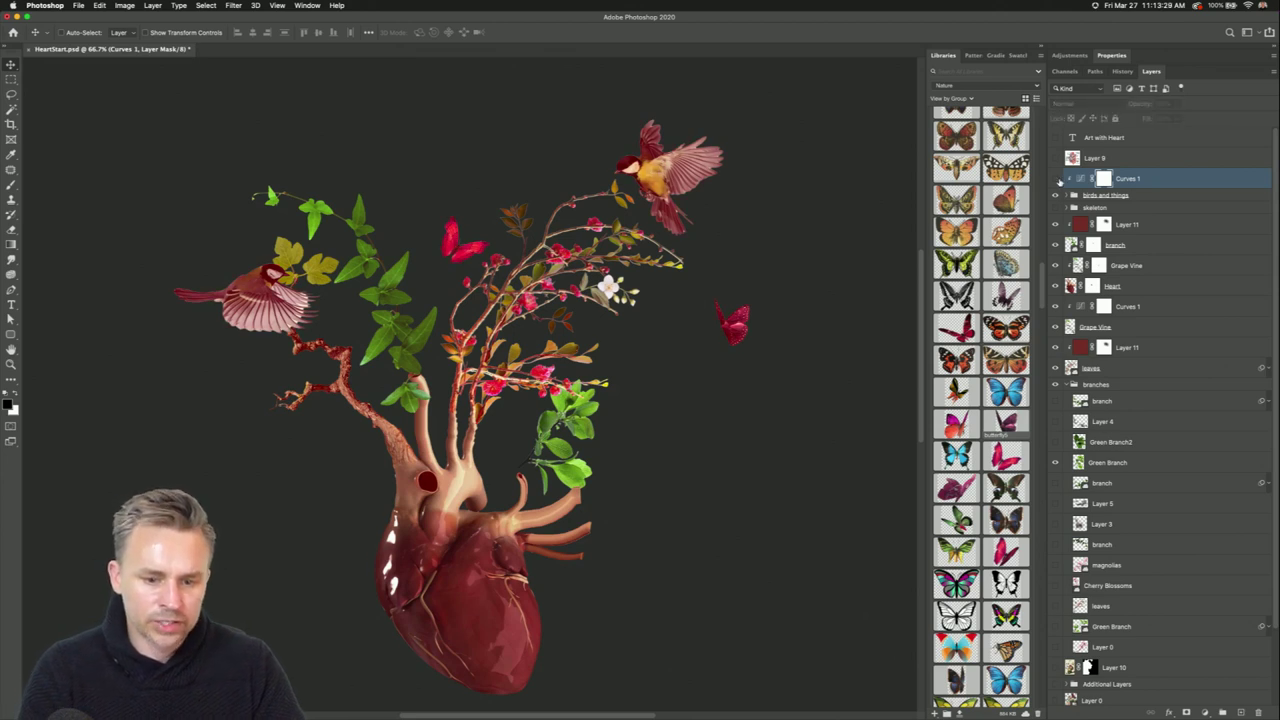
left_click(1055, 178)
left_click(1055, 178)
left_click_drag(1140, 106, 1118, 106)
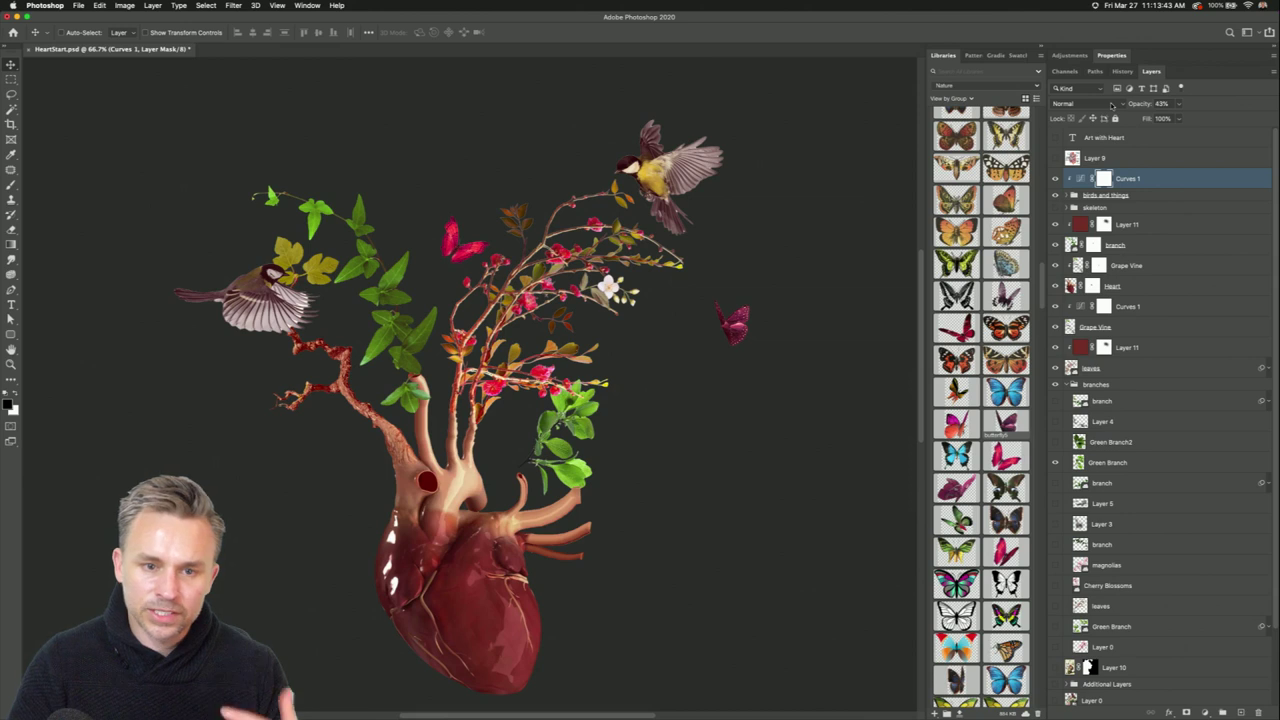
left_click(1155, 183)
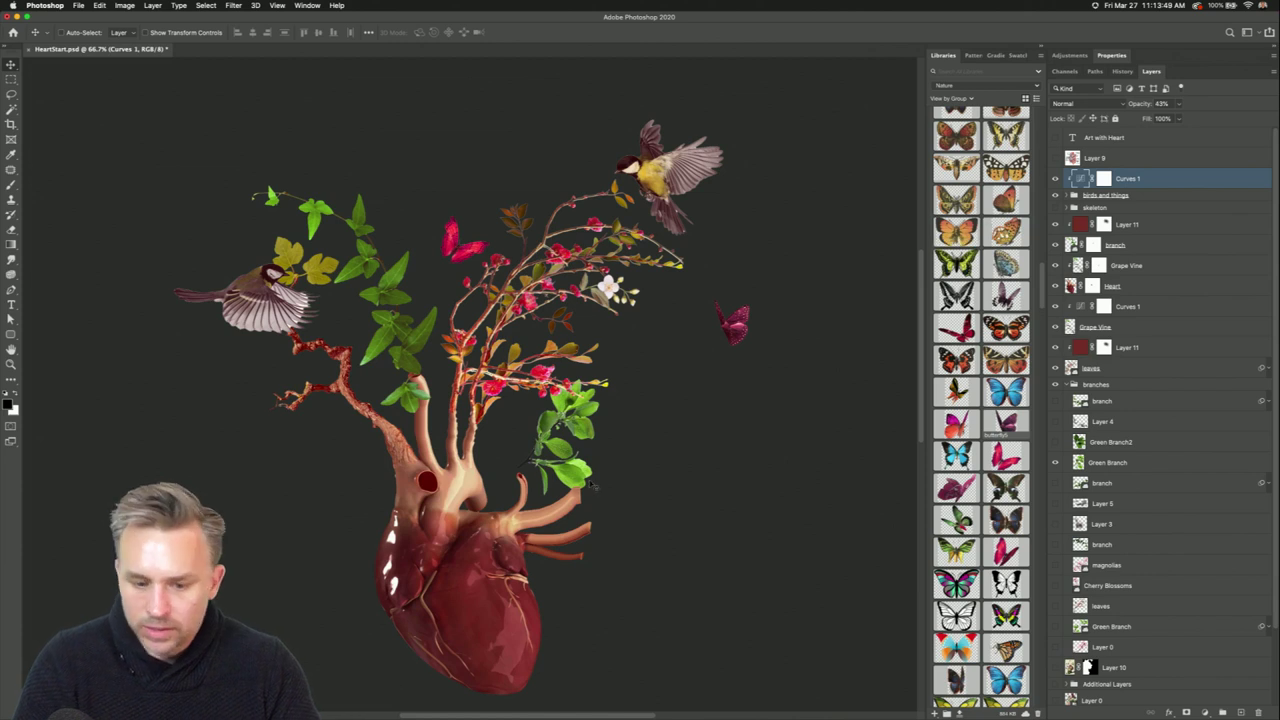
Move the Green Branch layer into the birds and things group.
left_click(548, 428)
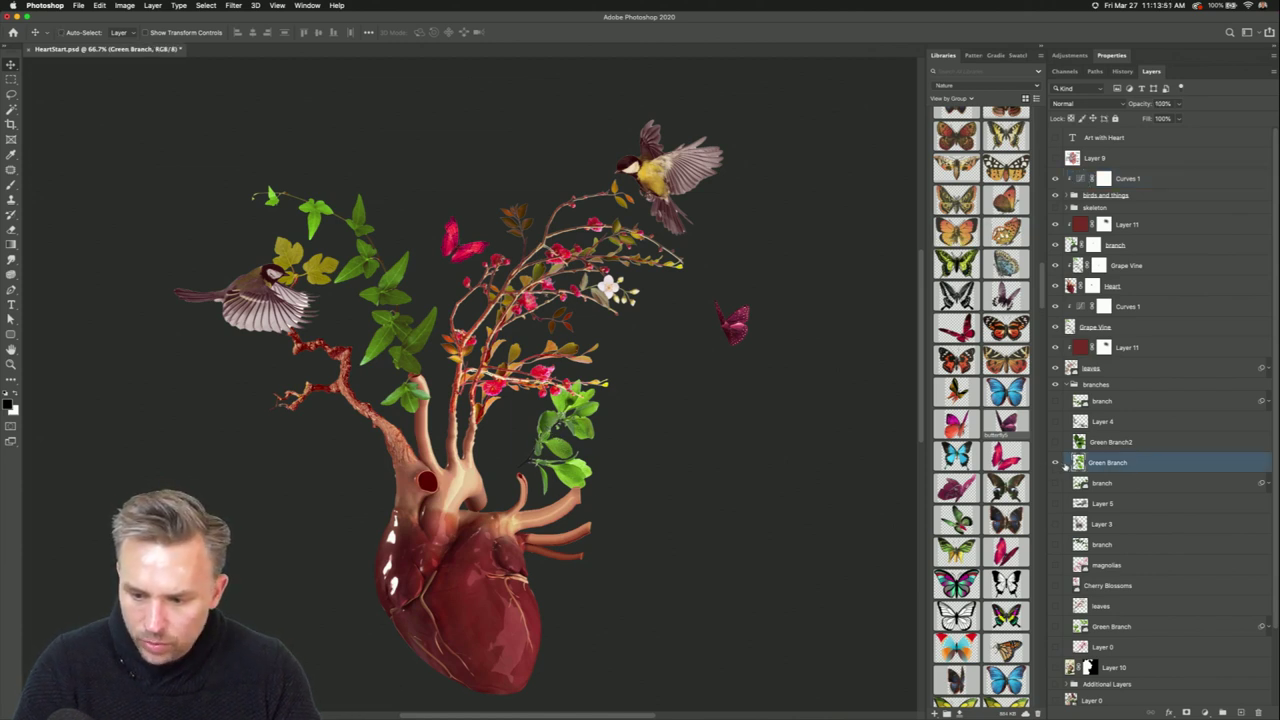
left_click(1056, 463)
left_click(1056, 463)
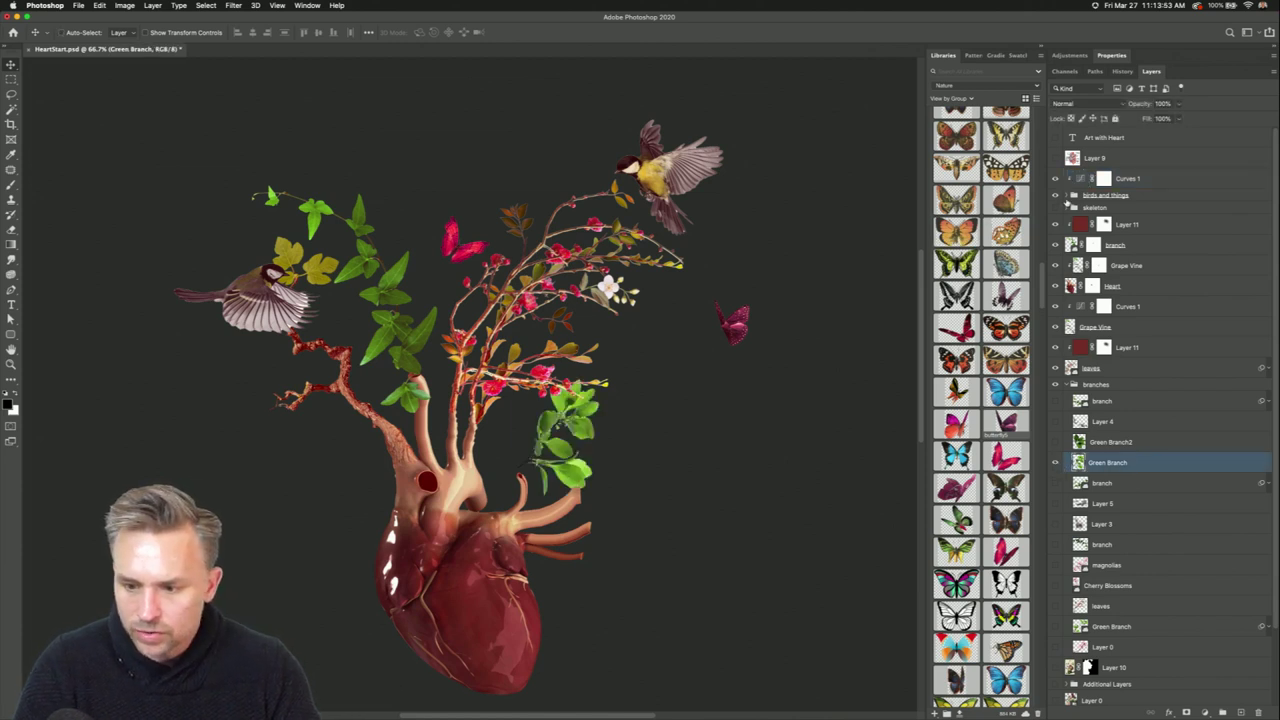
left_click(1069, 196)
left_click_drag(1118, 543, 1158, 263)
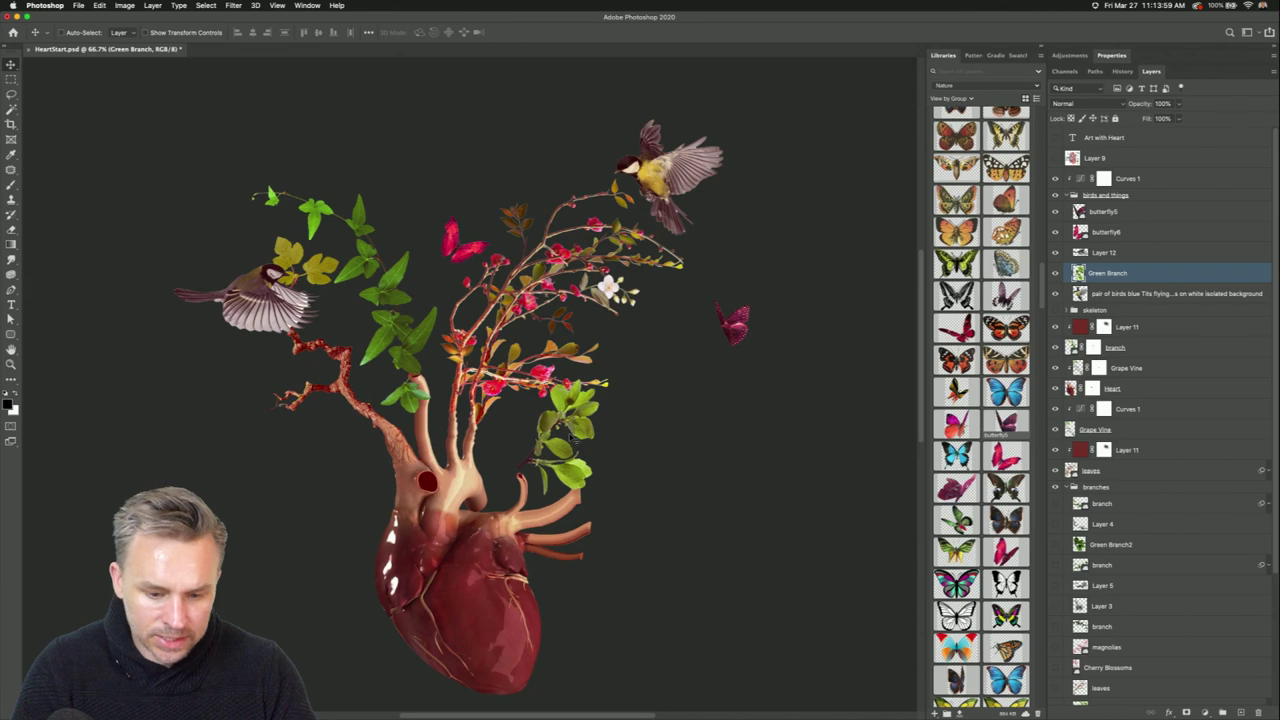
key("super+y")
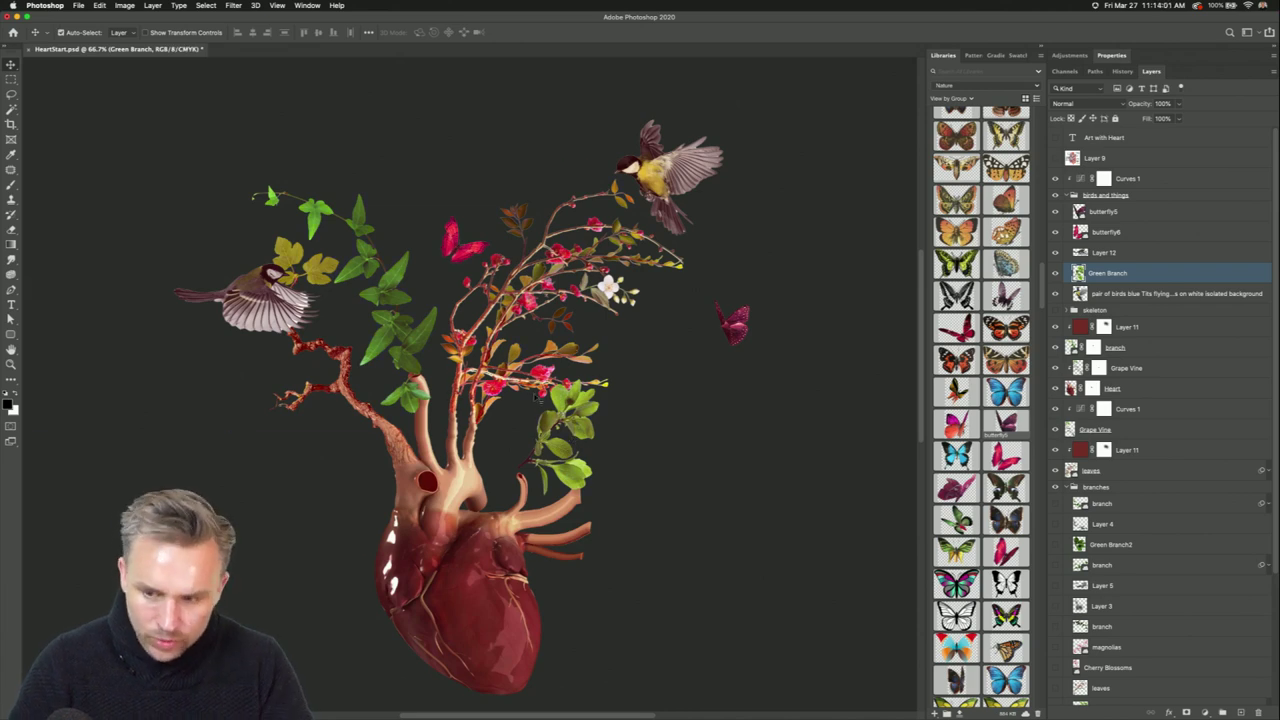
Rotate Green Branch to about -65° and shift it left so its stem meets the pipe.
key("super+equal")
key("super+equal")
key("super+t")
scroll(470, 387, "down", 5)
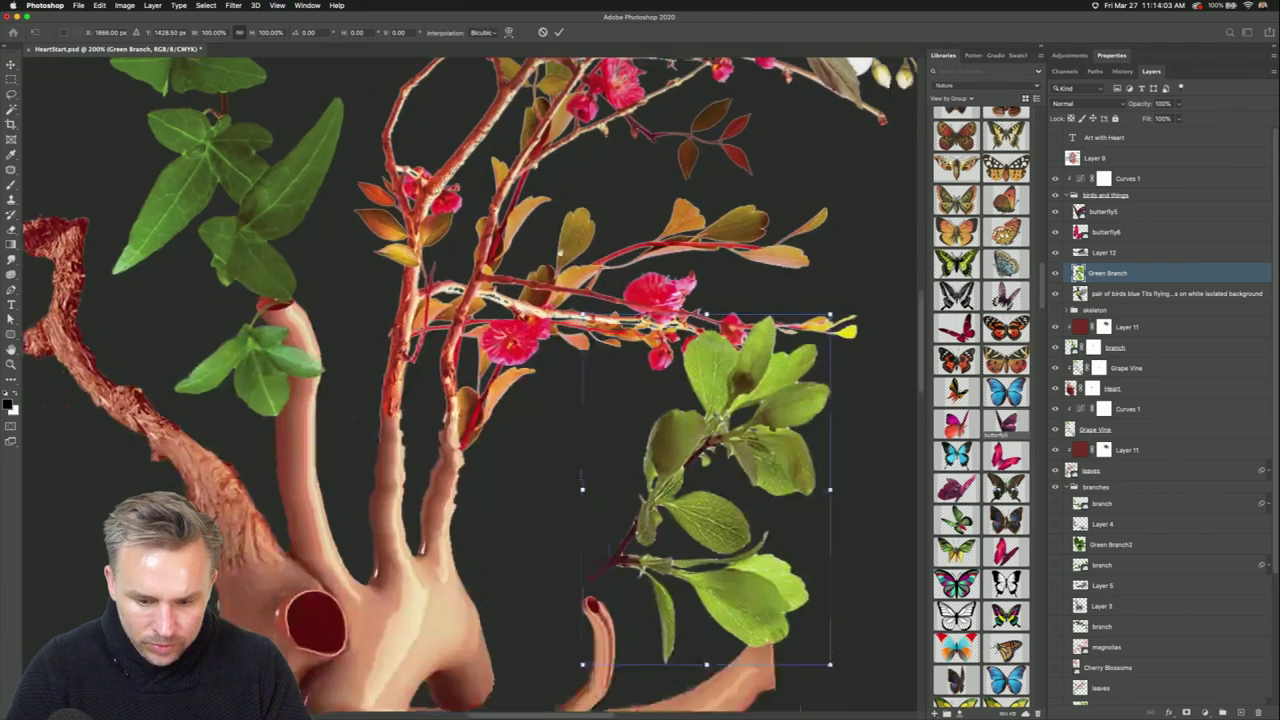
left_click_drag(575, 228, 486, 420)
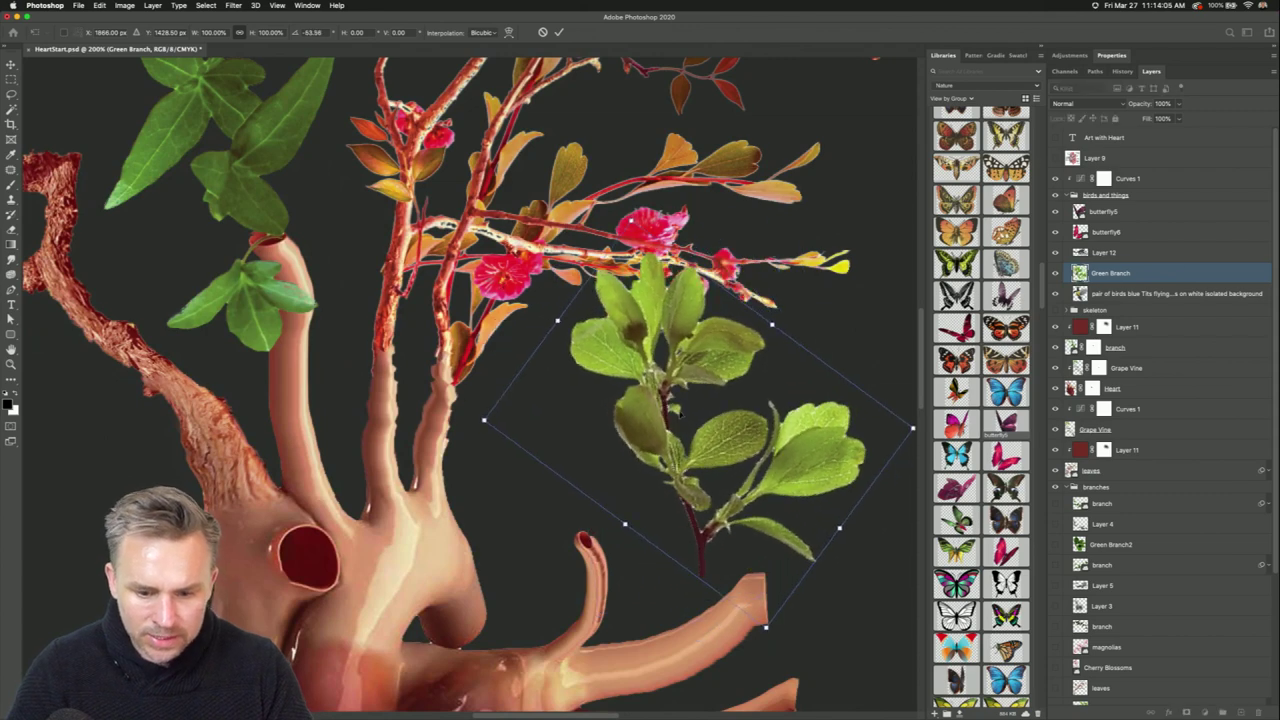
left_click_drag(705, 400, 586, 396)
left_click_drag(342, 443, 357, 451)
left_click_drag(512, 398, 496, 398)
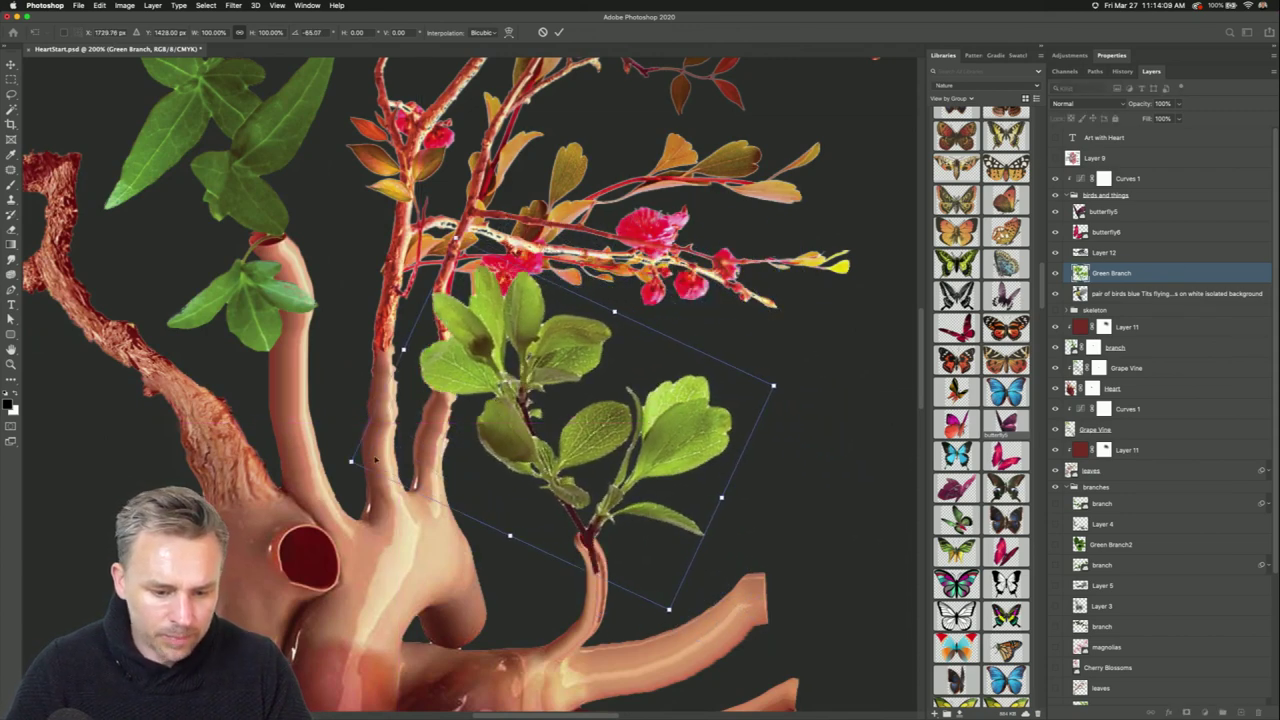
key("Return")
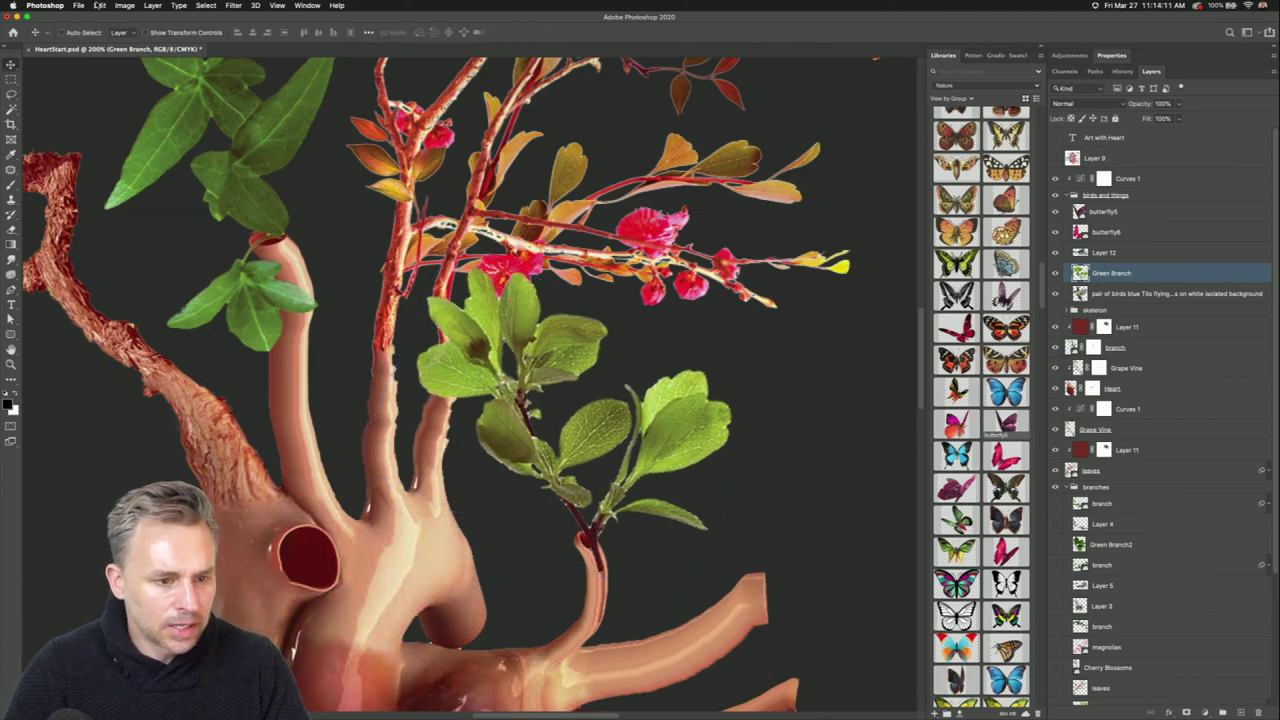
left_click(100, 5)
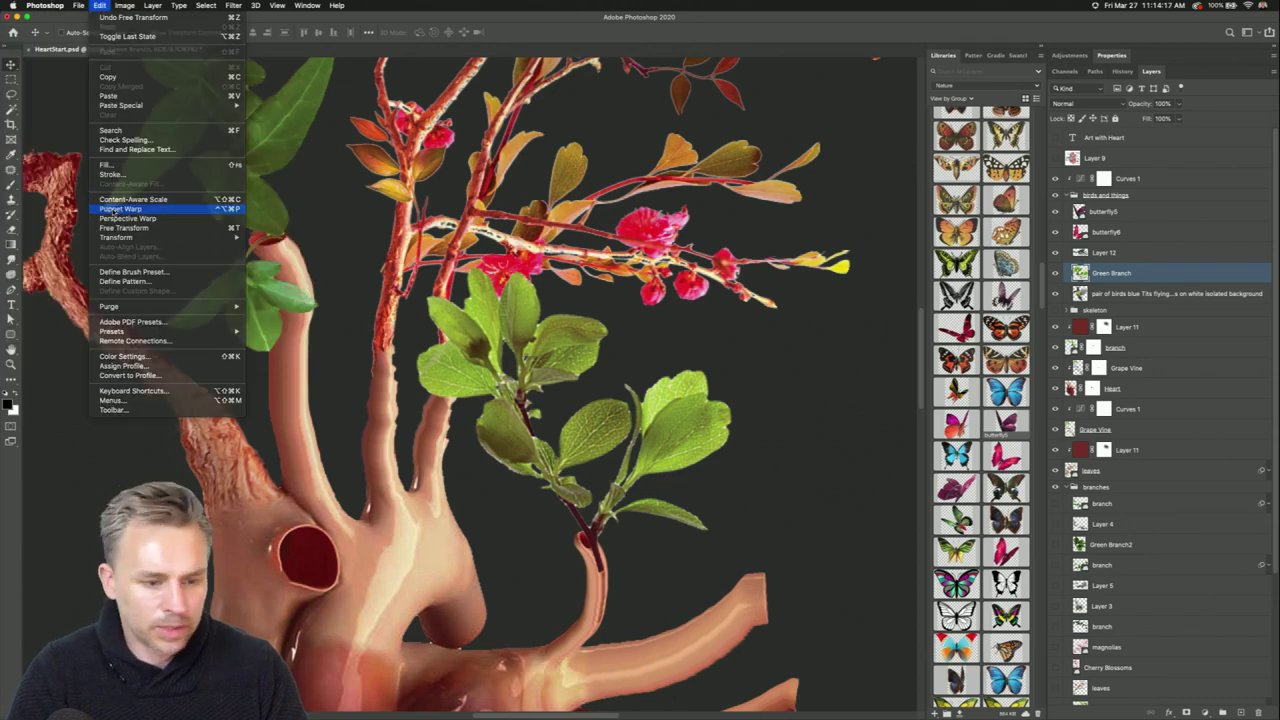
Puppet-warp Green Branch with pins along its stem, curving the upper leaf cluster upward.
left_click(117, 206)
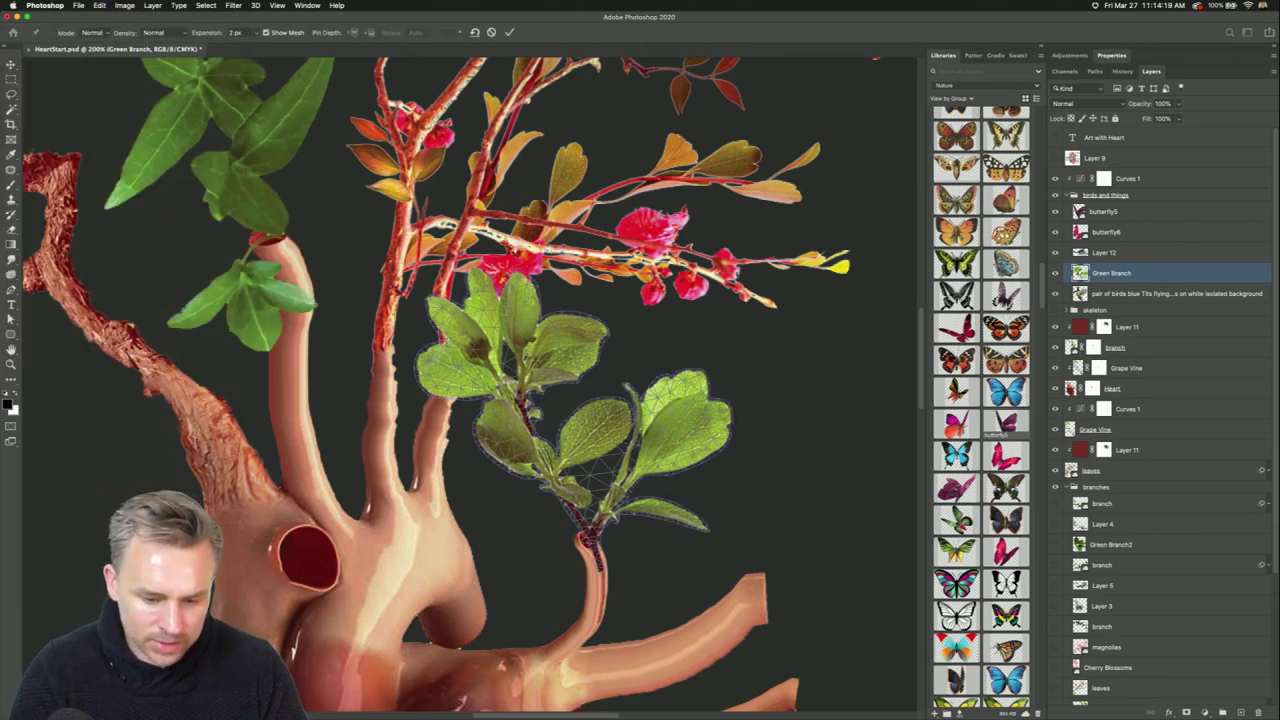
left_click(594, 541)
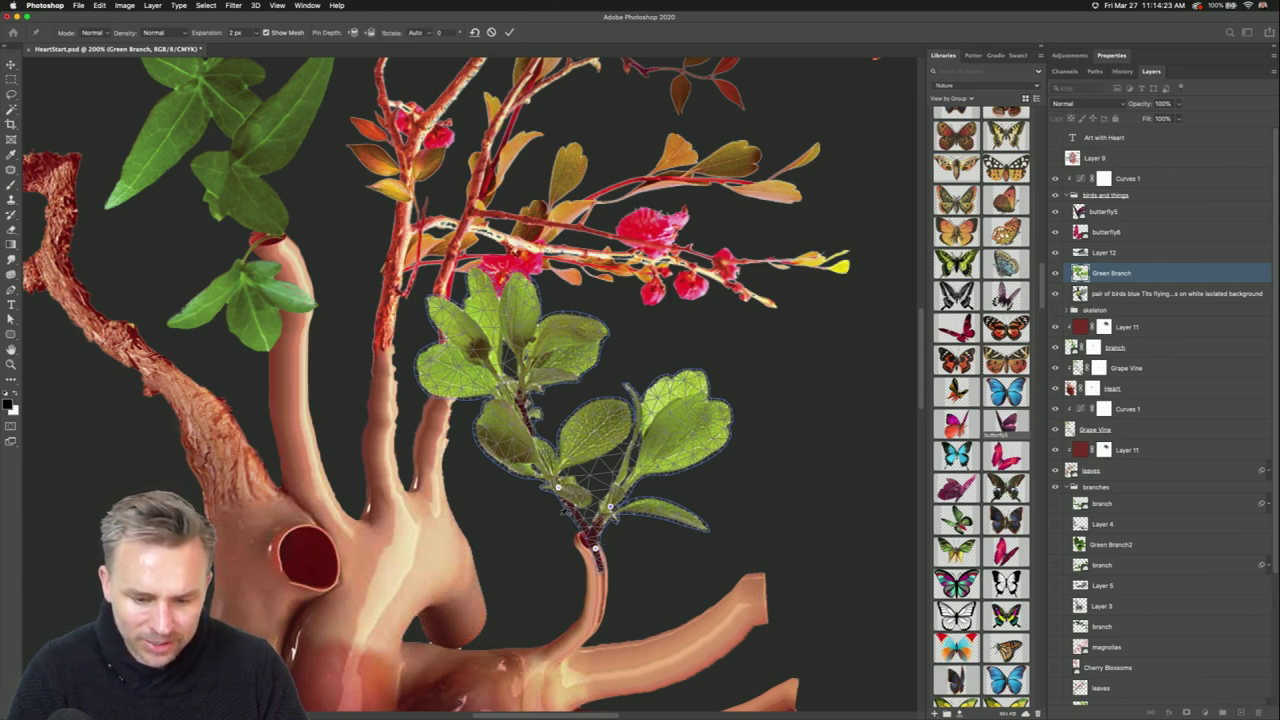
left_click_drag(557, 487, 534, 476)
left_click_drag(588, 534, 577, 517)
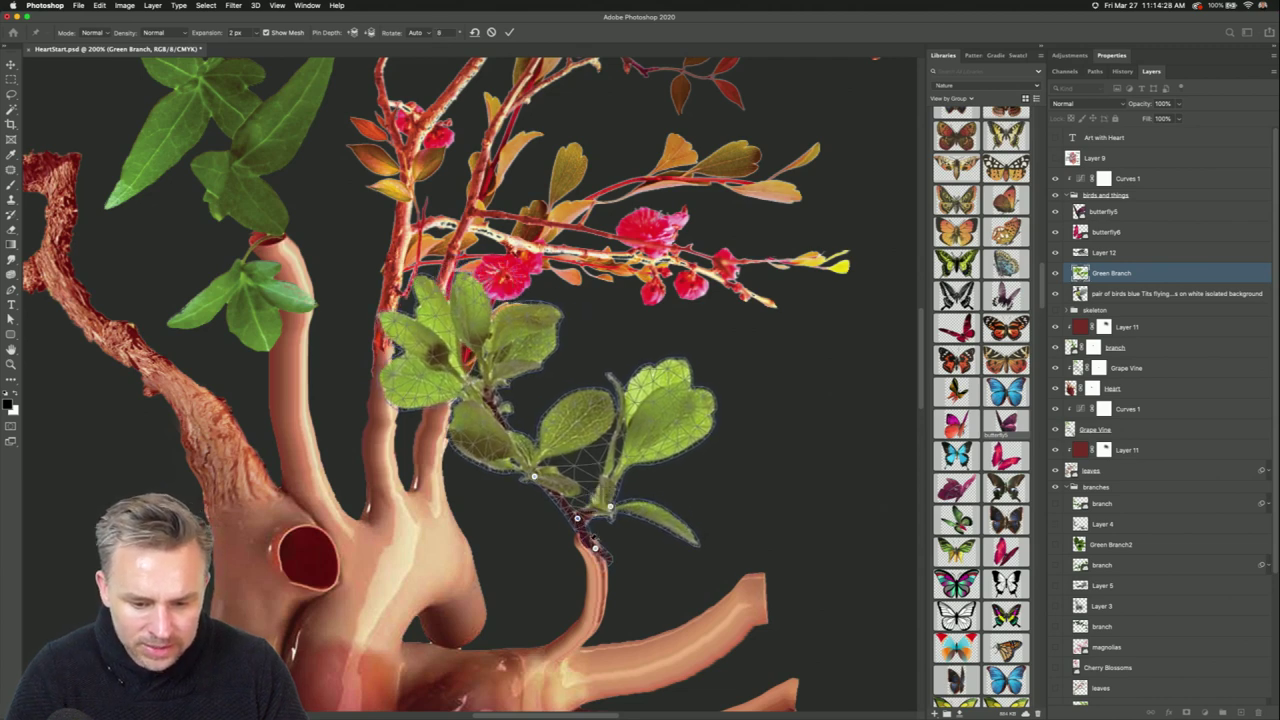
left_click(590, 546)
left_click_drag(590, 546, 592, 546)
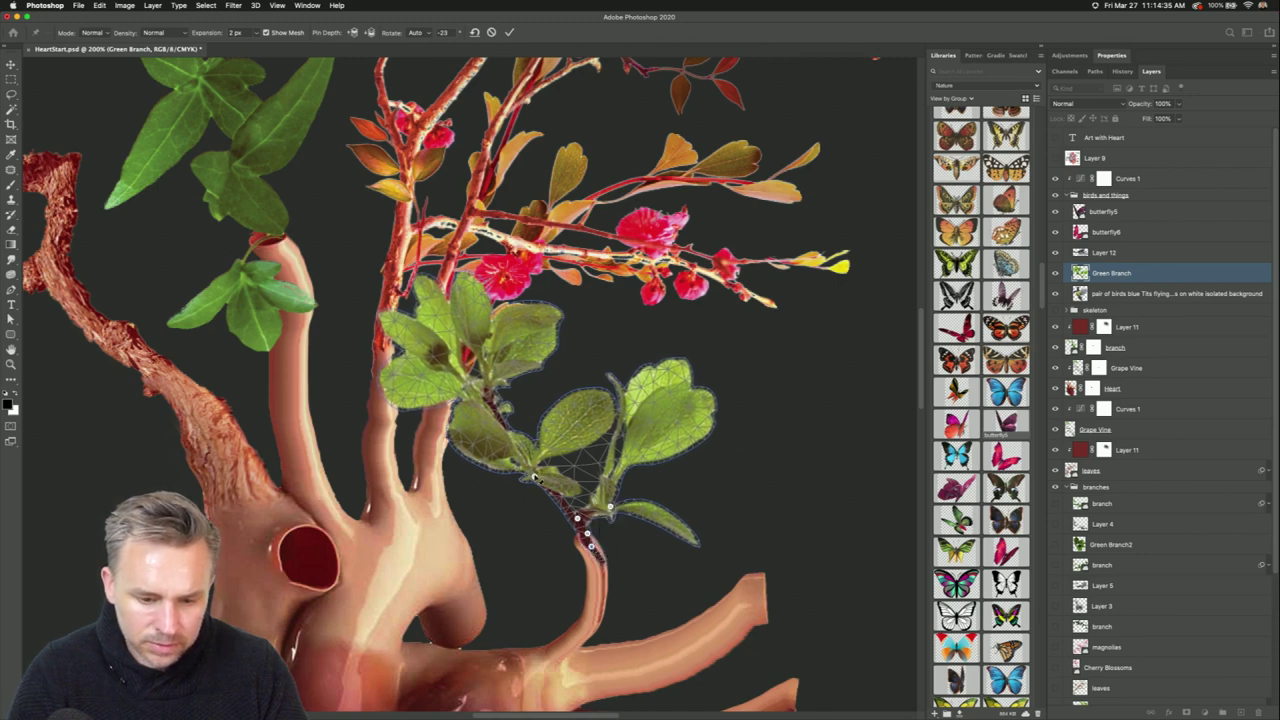
left_click_drag(478, 414, 533, 380)
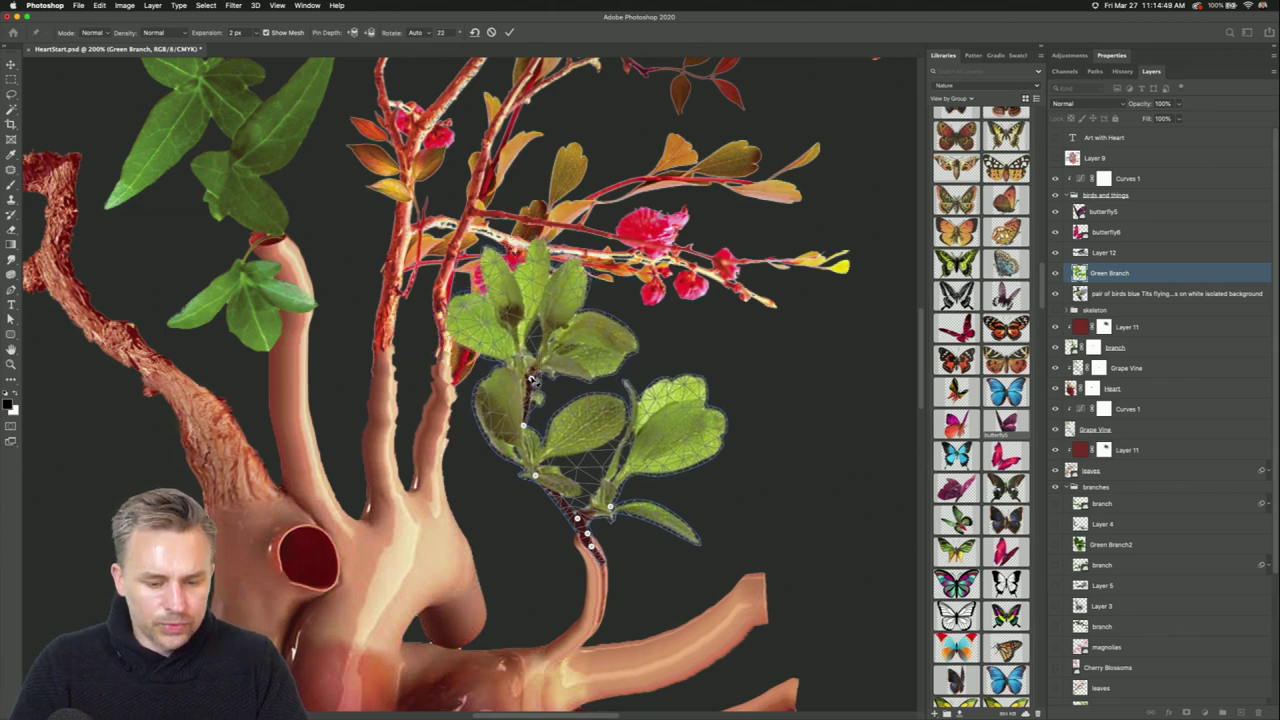
key("Return")
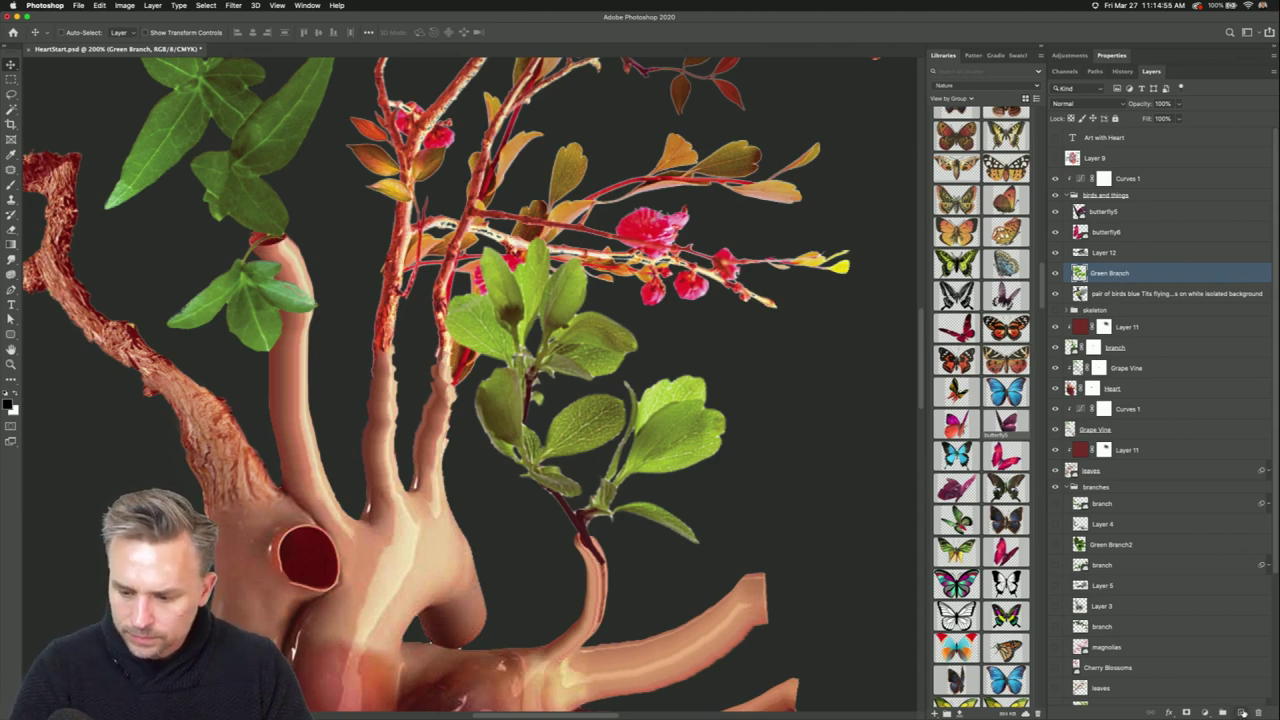
Add a new Layer 13 clipped to the Green Branch layer.
left_click(1241, 712)
key("super+0")
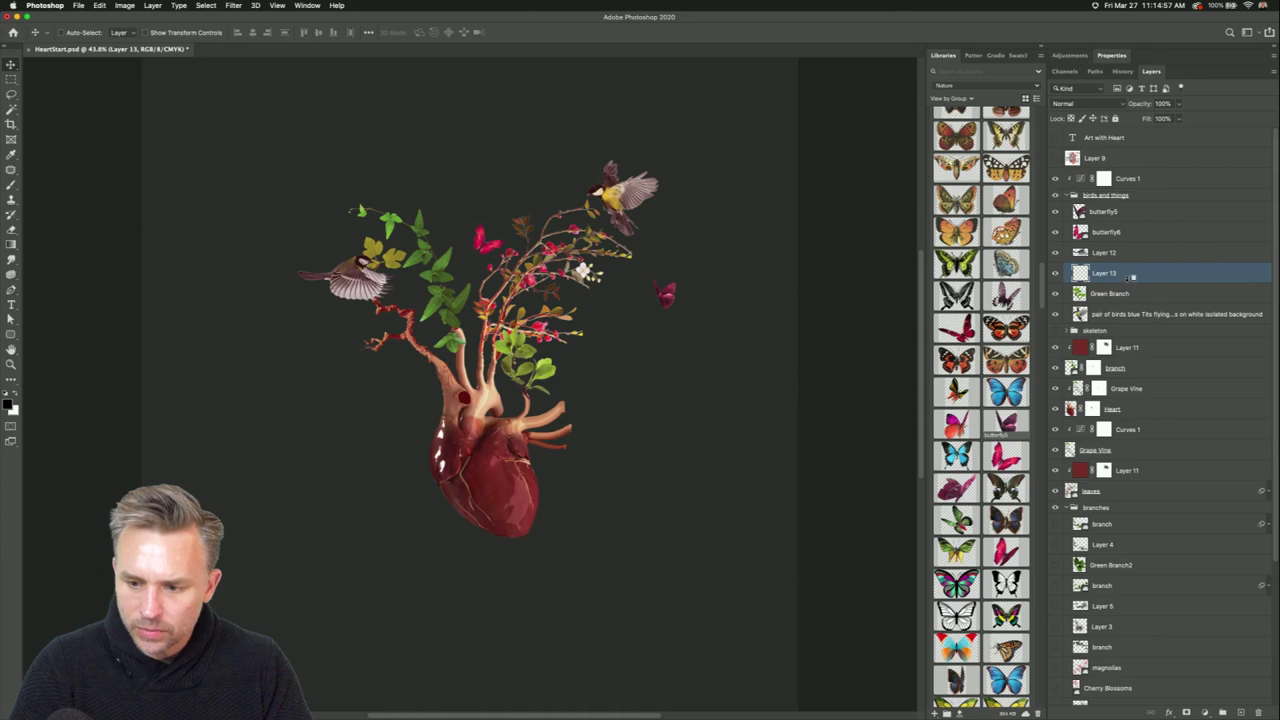
left_click(1131, 281, "alt")
left_click(1079, 293)
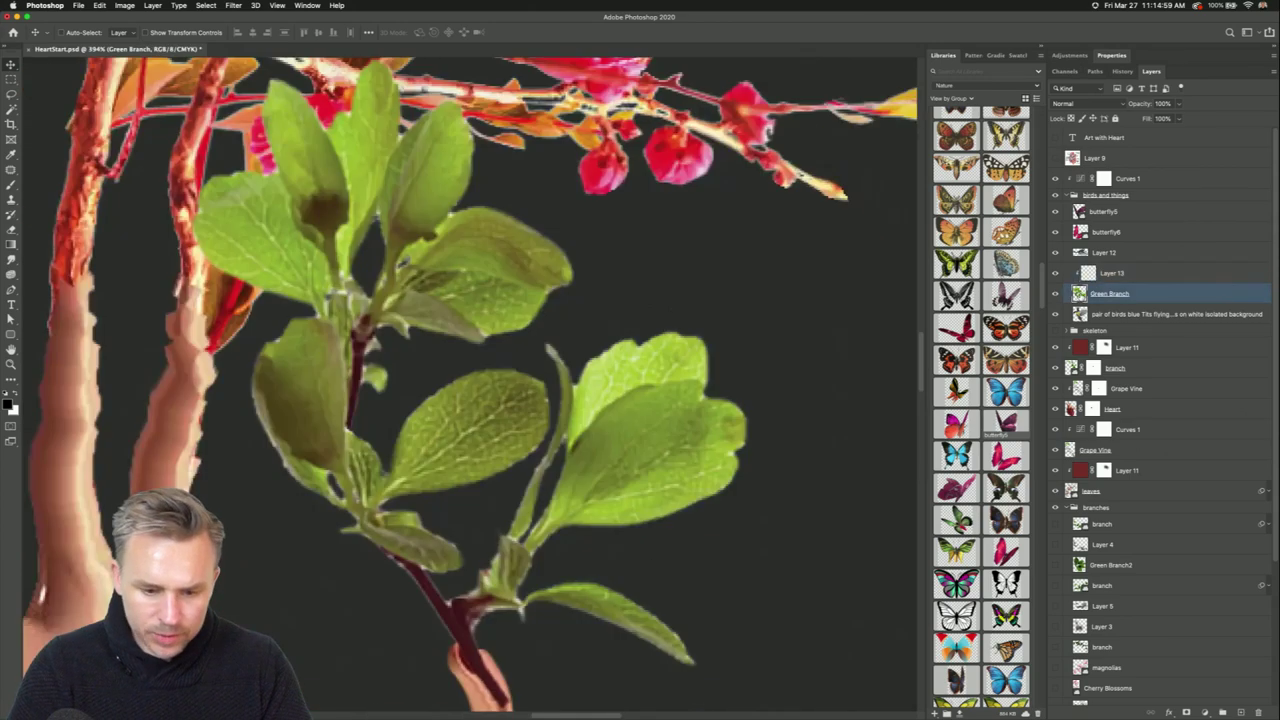
key("super+minus")
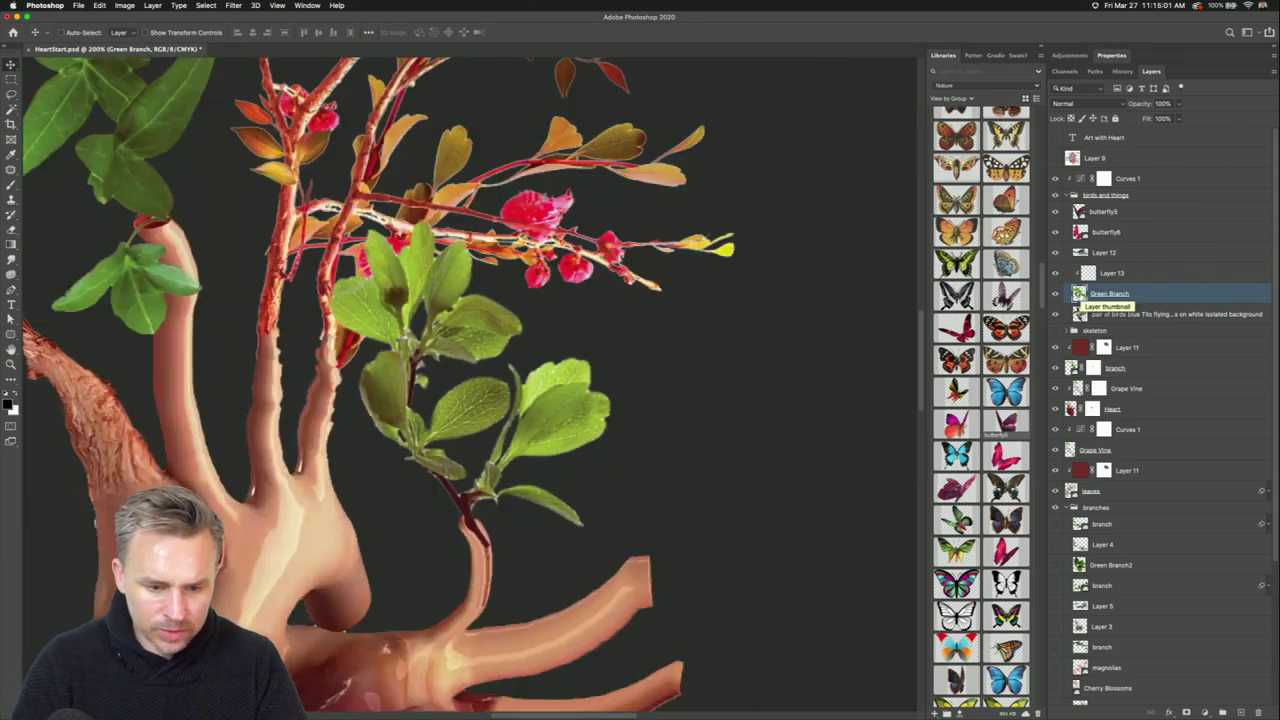
left_click(1129, 273)
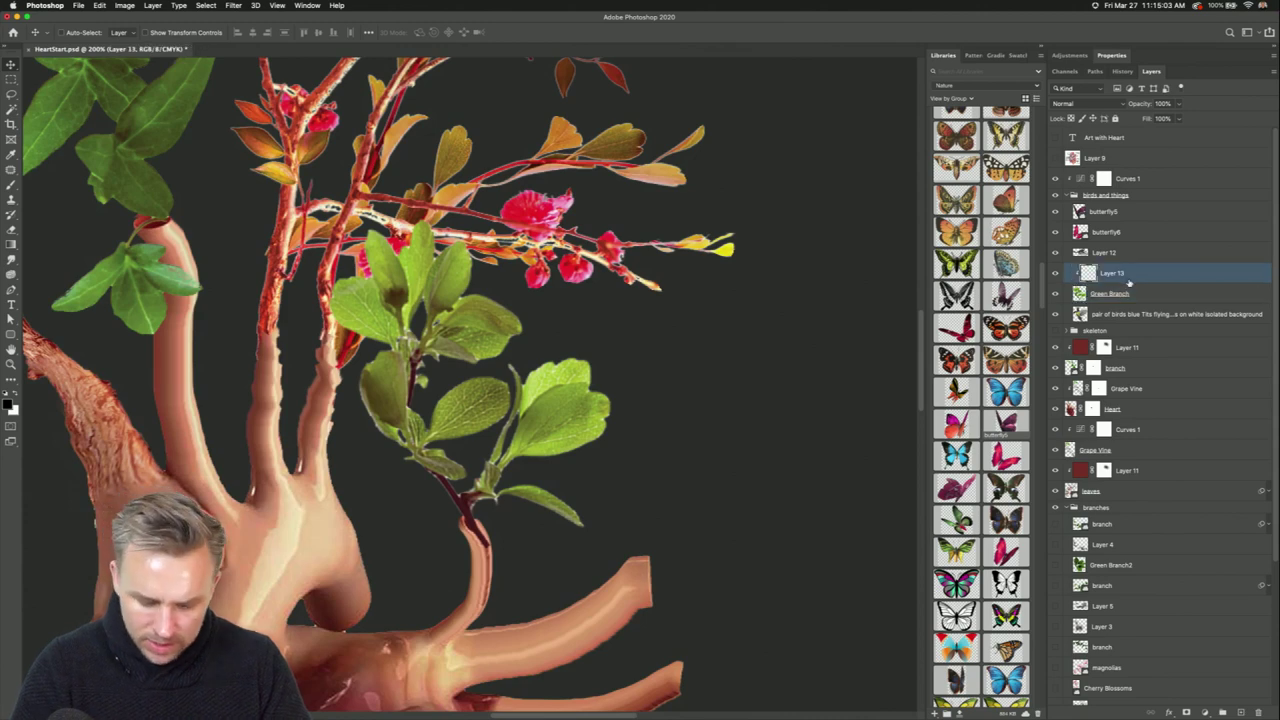
Sample the branch's peach colour and reduce the brush size.
key("i")
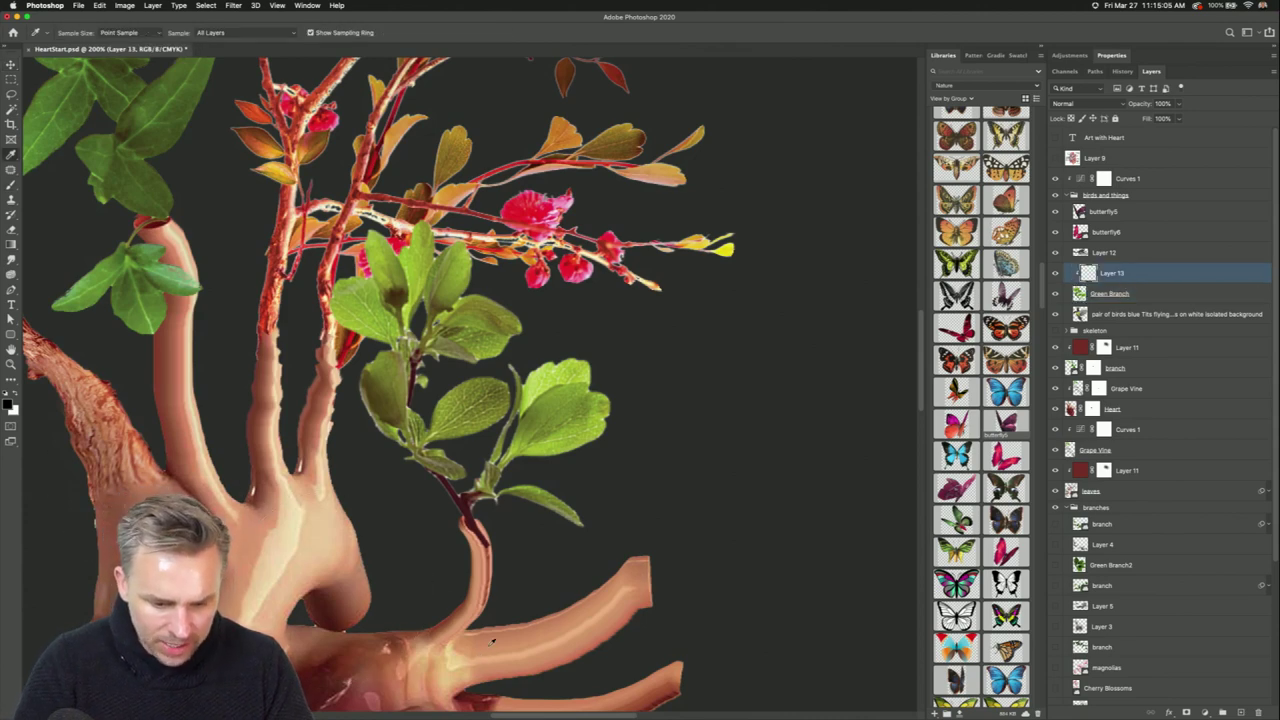
left_click(491, 641)
key("b")
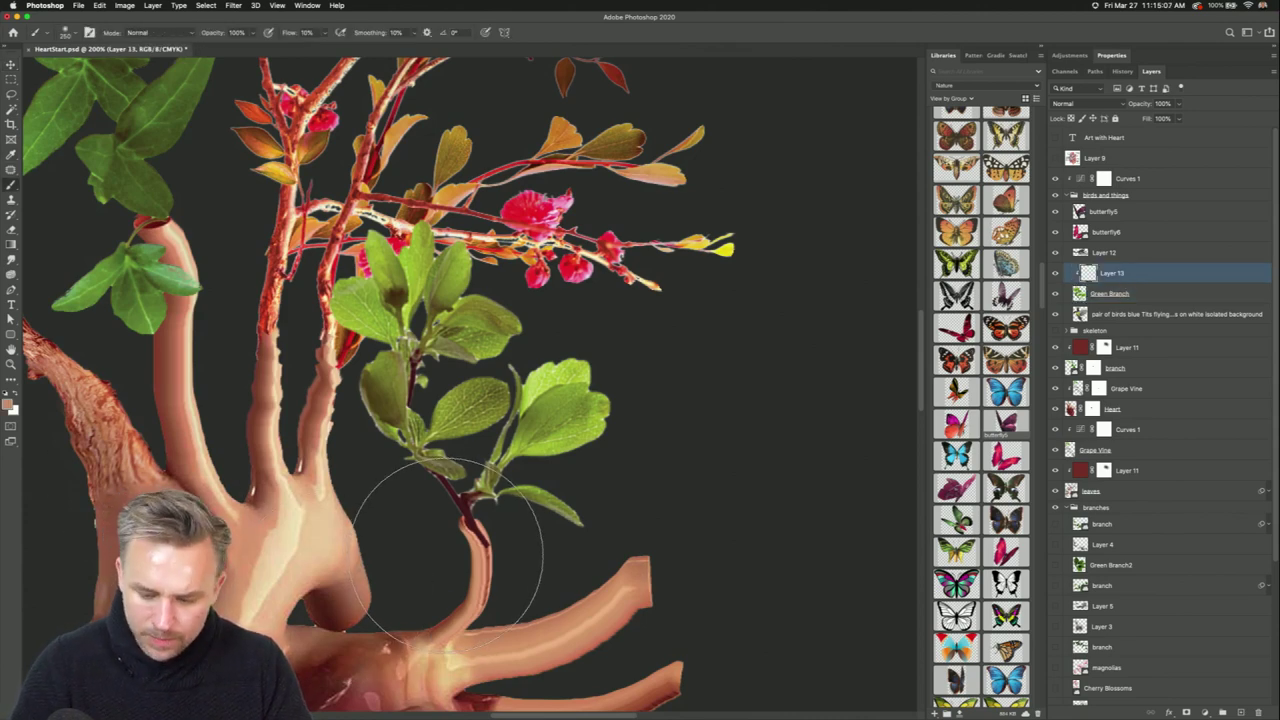
key("bracketleft")
key("bracketleft")
key("bracketleft")
key("bracketleft")
key("bracketleft")
key("bracketleft")
key("bracketleft")
key("bracketleft")
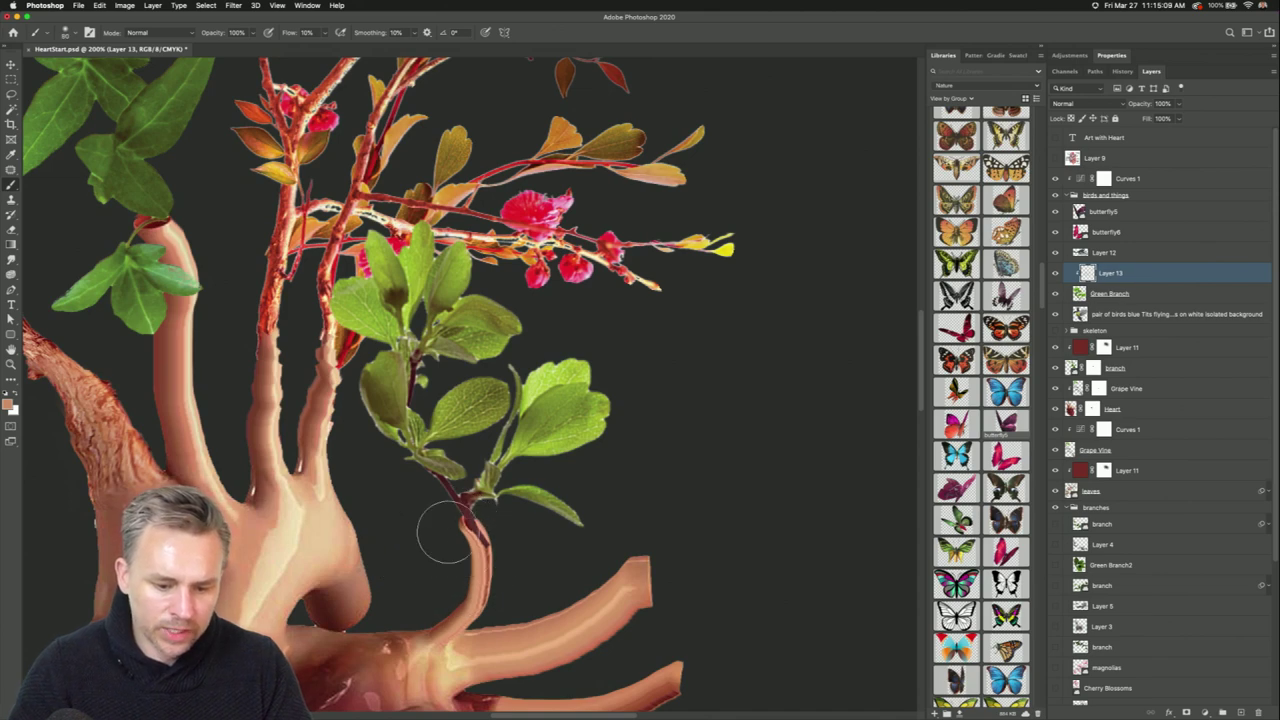
key("bracketleft")
key("bracketleft")
key("bracketleft")
key("bracketleft")
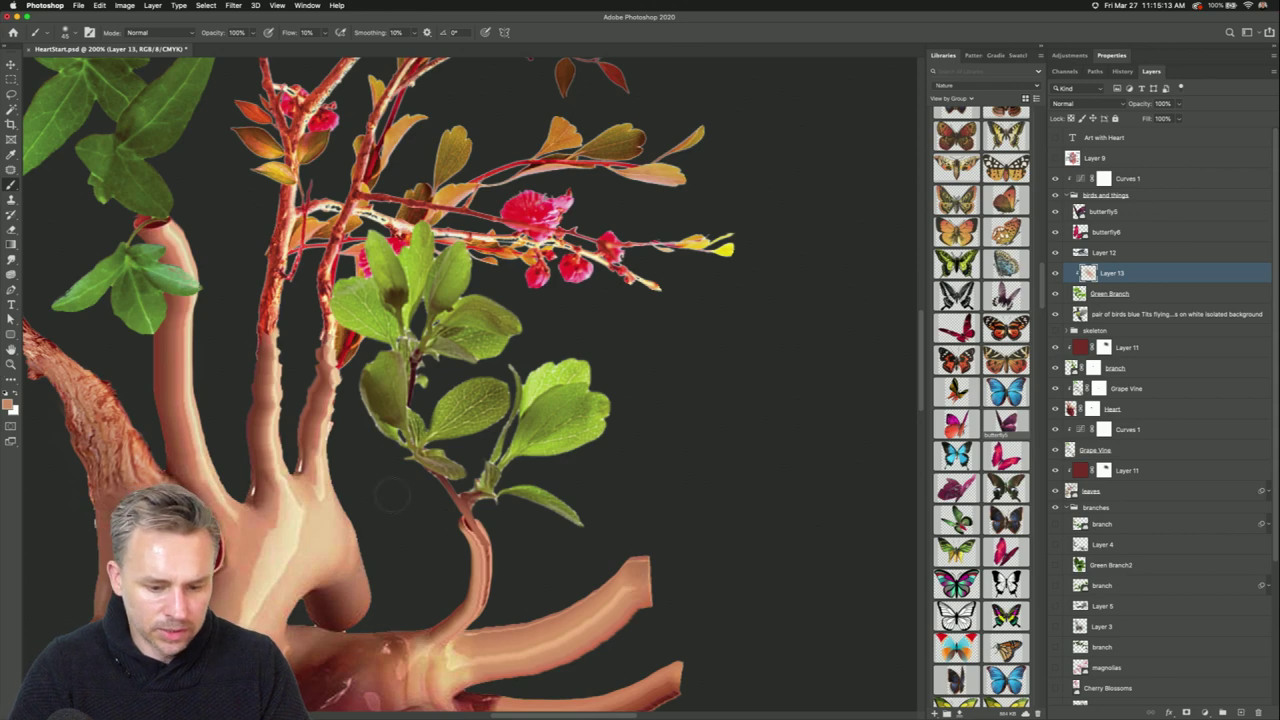
Sample a dark red from the branch, set brush flow to 100%, and refine the red in the Color Picker.
left_click(1134, 292)
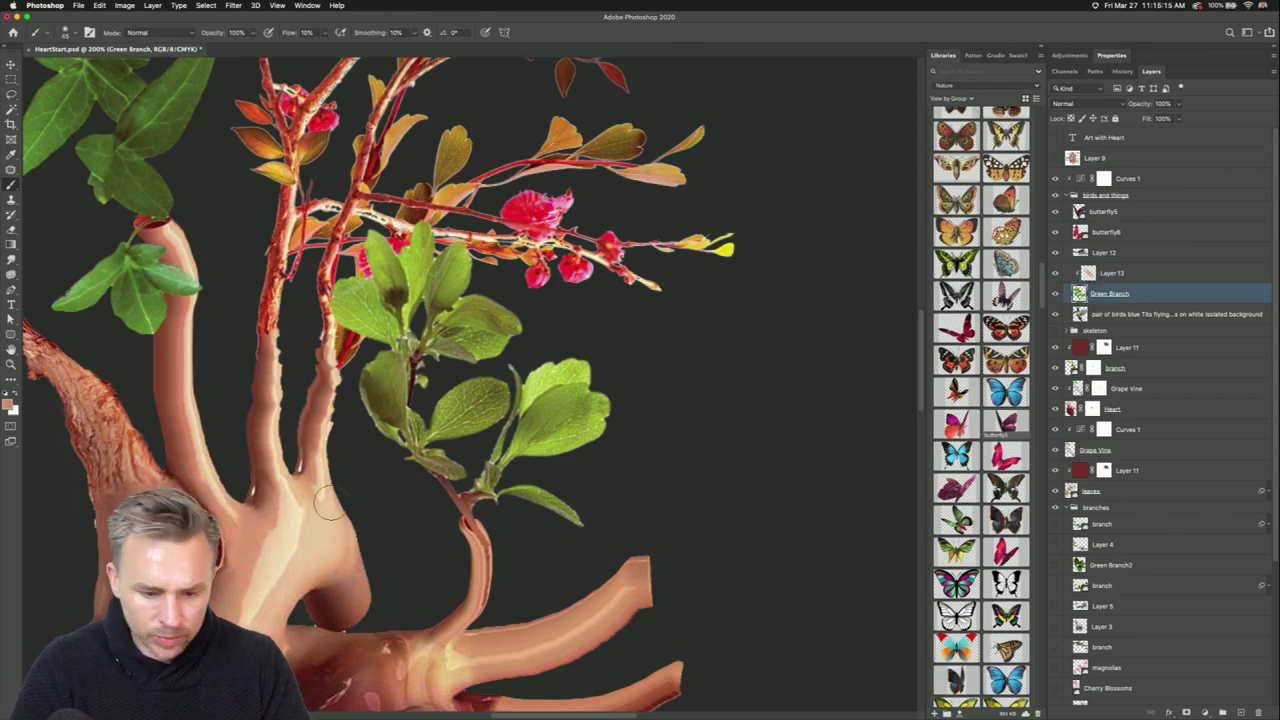
key("i")
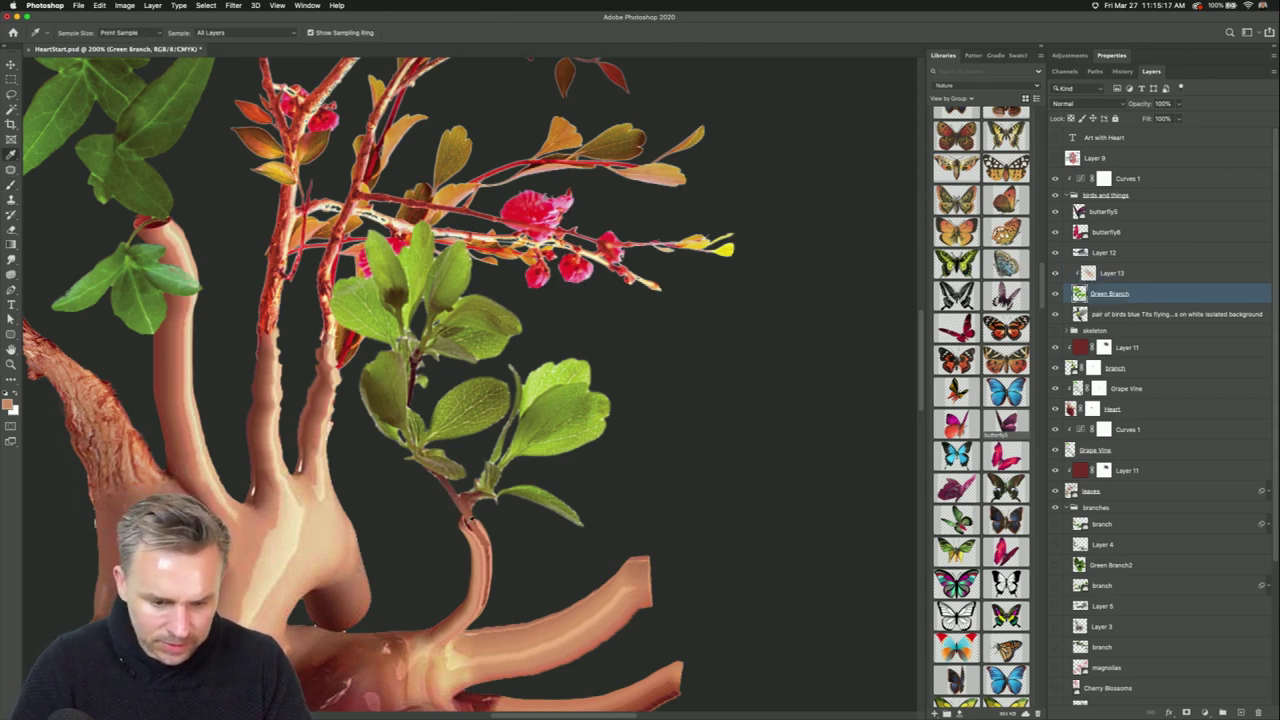
left_click(466, 522)
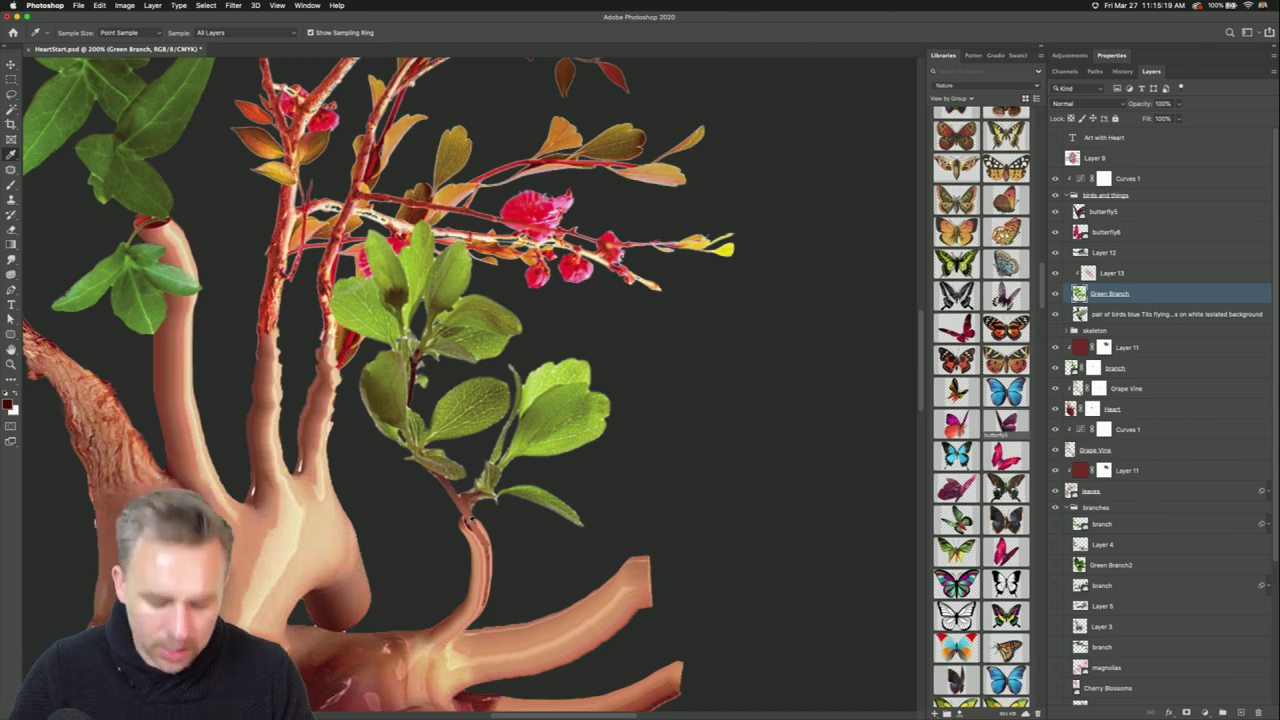
key("b")
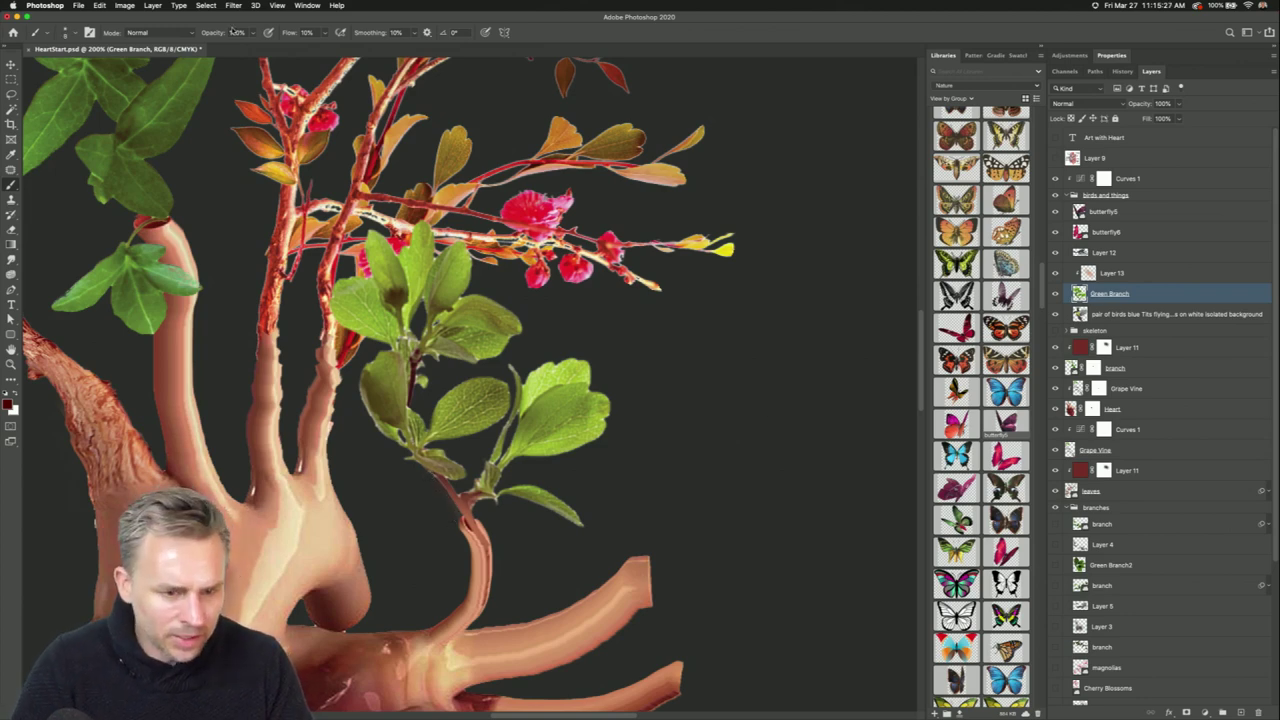
type("100")
key("Return")
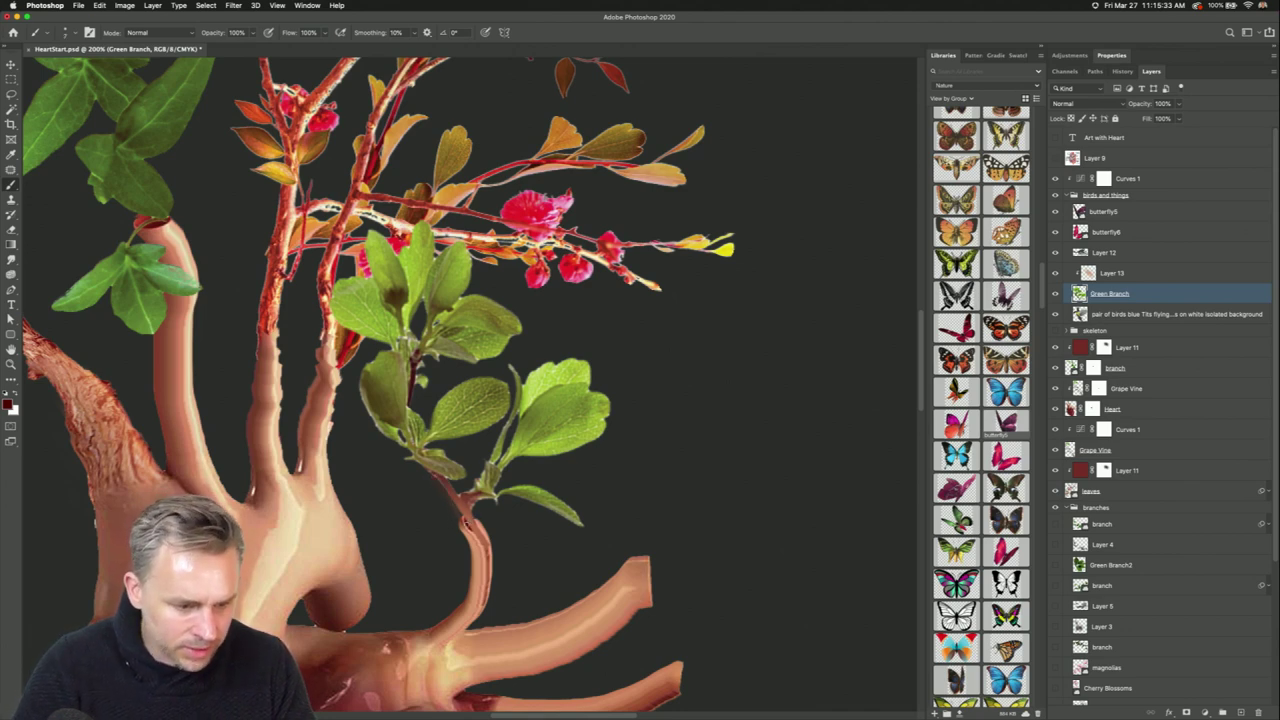
left_click(8, 404)
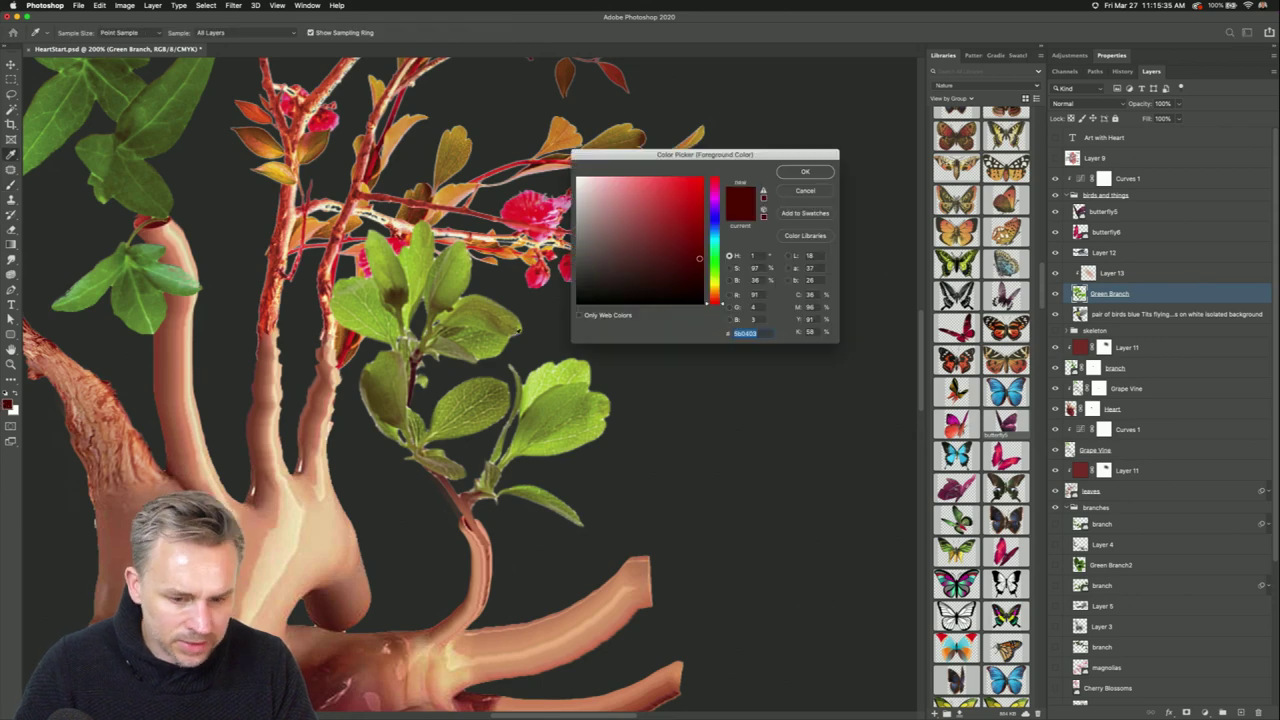
left_click(663, 262)
key("Return")
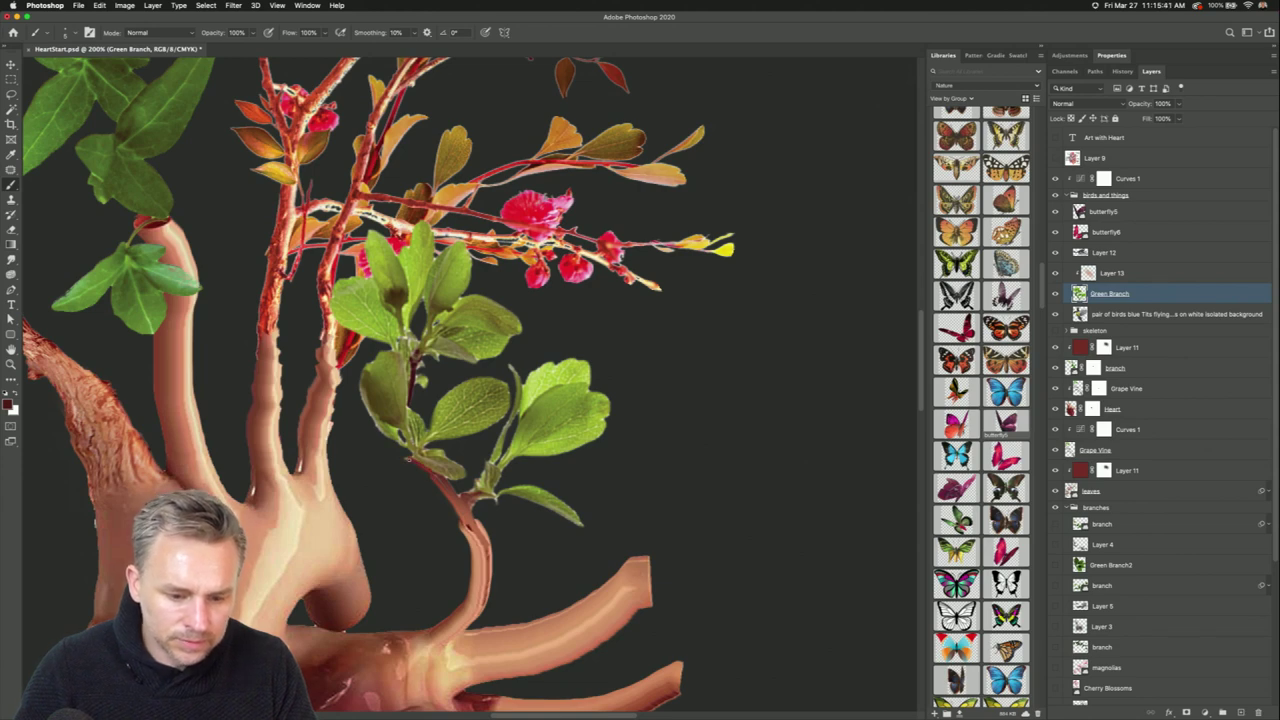
key("super+0")
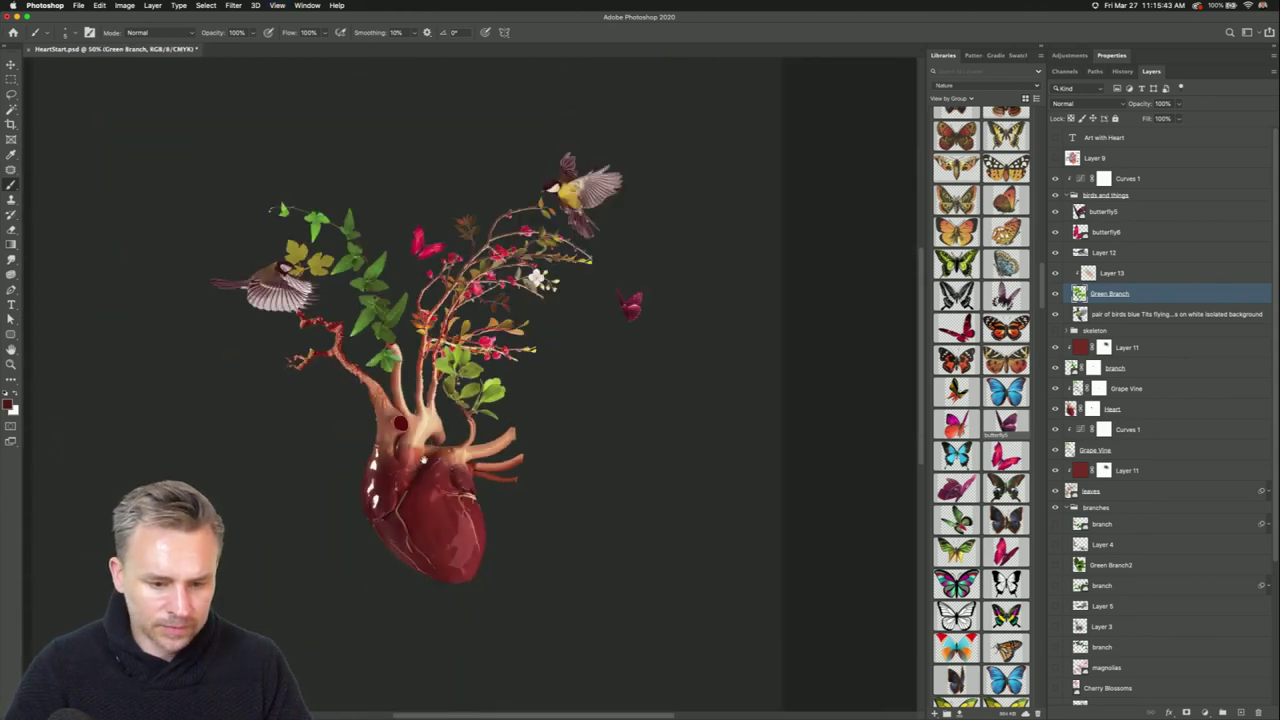
Move Layer 12's sparrow up to the top-left corner.
key("super+plus")
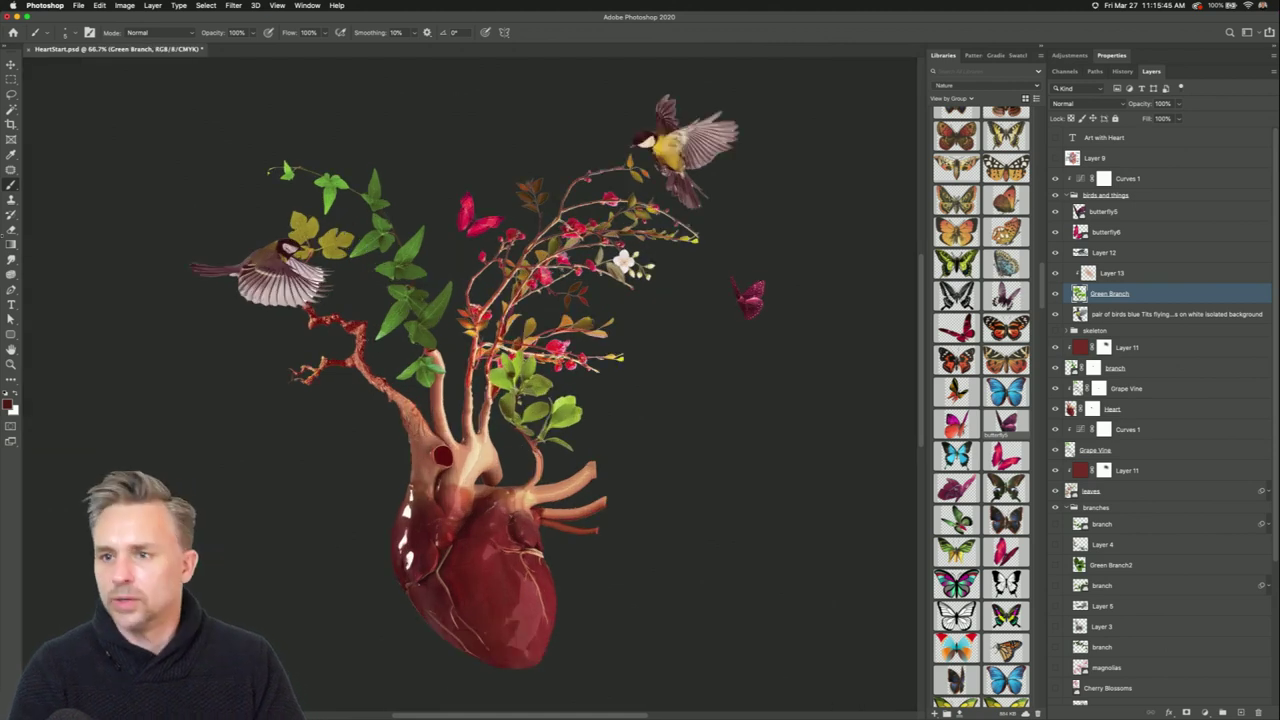
key("v")
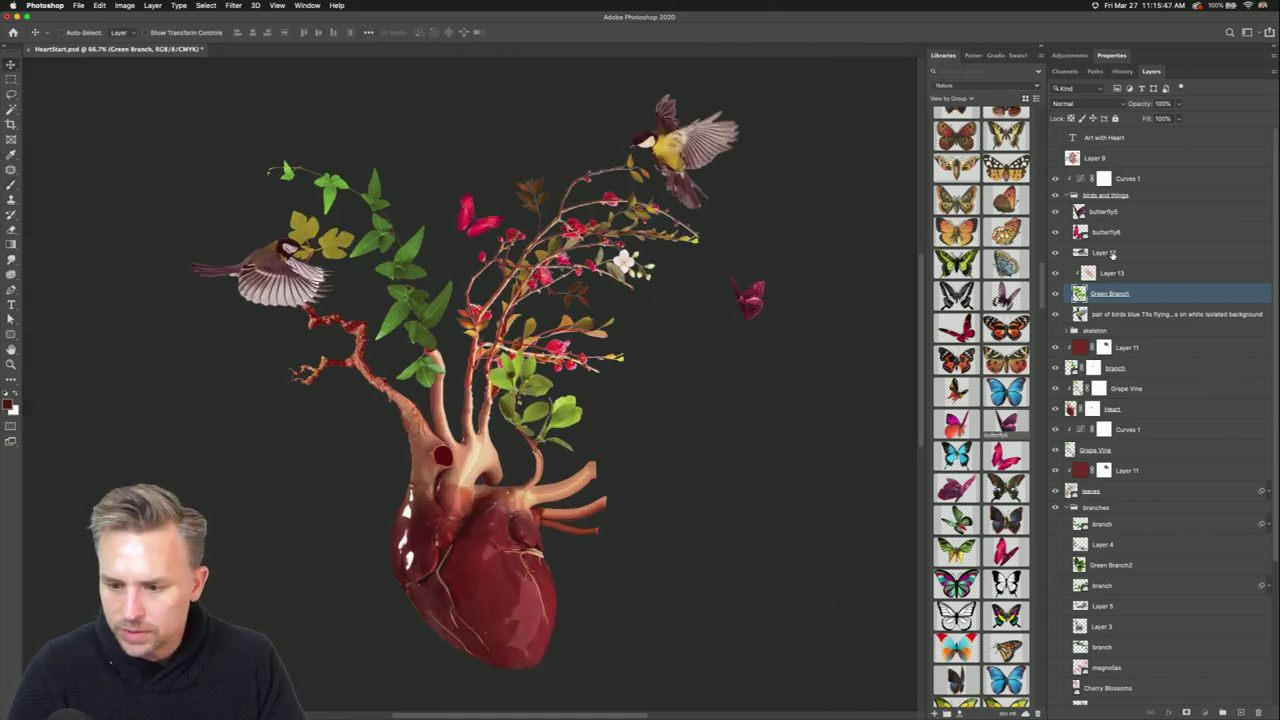
left_click(1112, 254)
left_click_drag(291, 260, 192, 135)
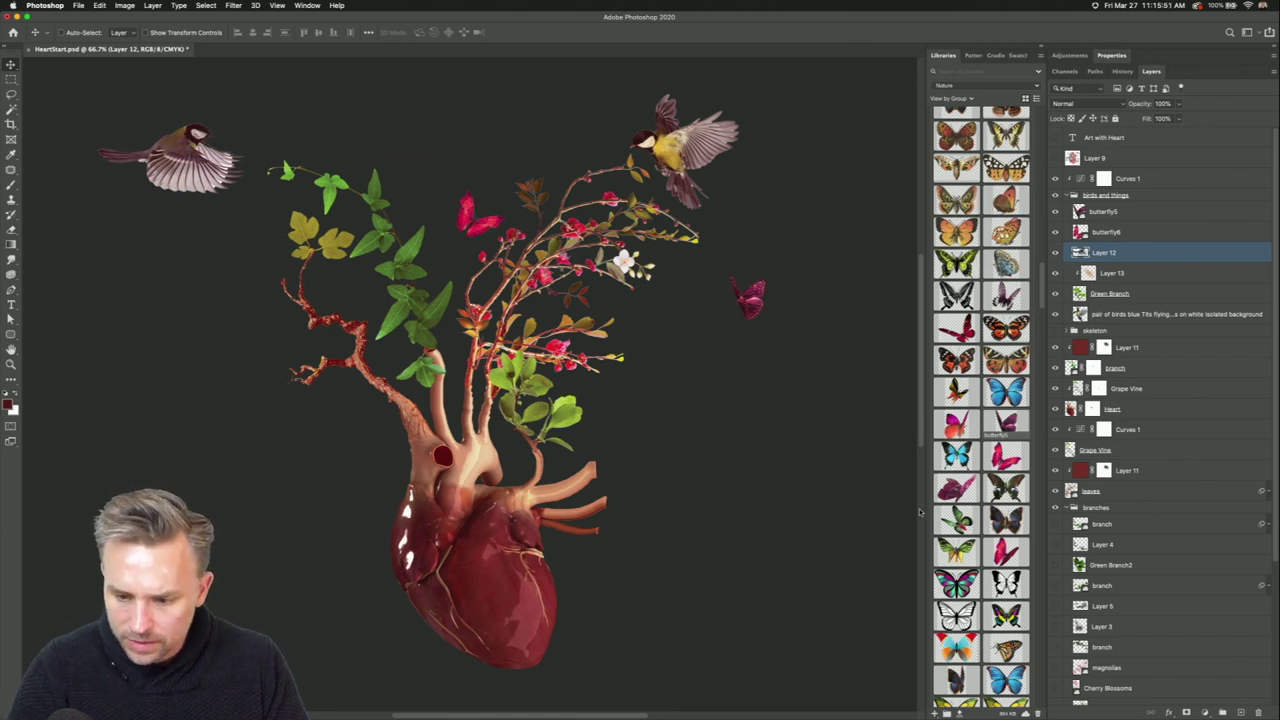
Place a monarch butterfly on the left branch and scale it down to about 30%.
scroll(980, 490, "down", 5)
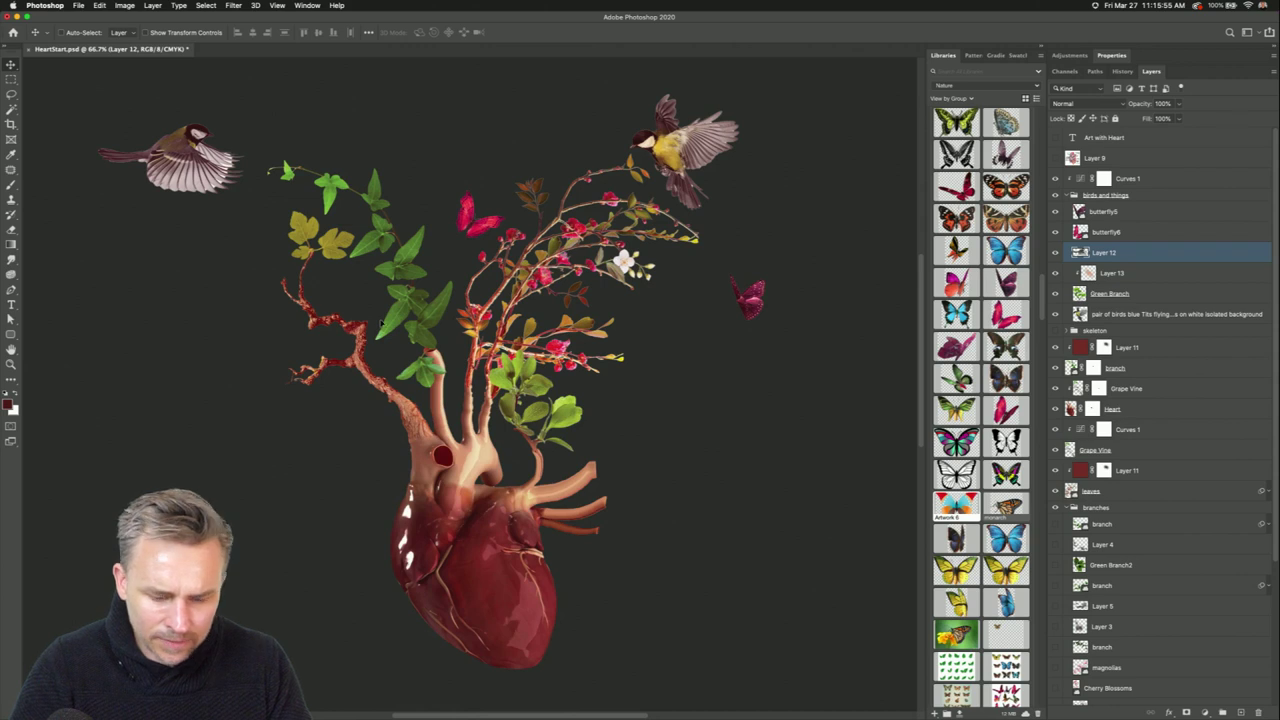
left_click_drag(956, 505, 380, 318)
left_click_drag(462, 386, 330, 292)
key("Return")
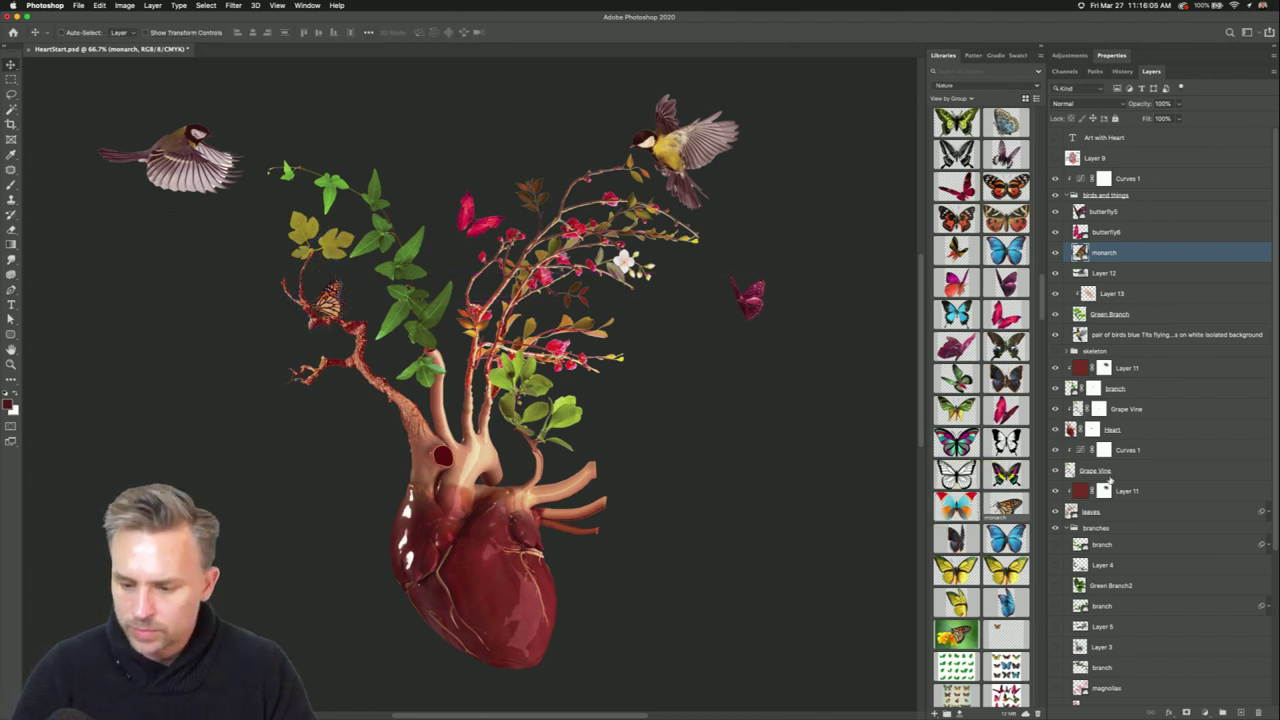
scroll(1123, 509, "down", 5)
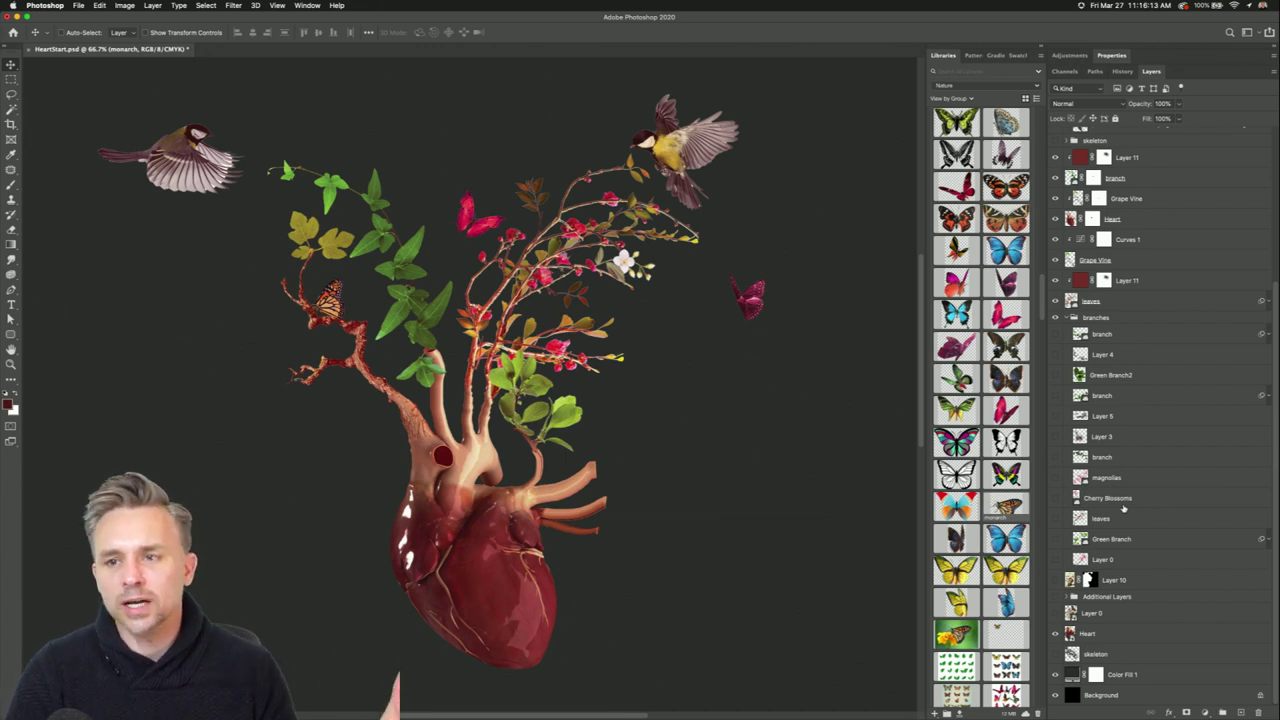
Show the branch leaves layers and move branch and Layer 5 higher in the stack.
left_click(1056, 396)
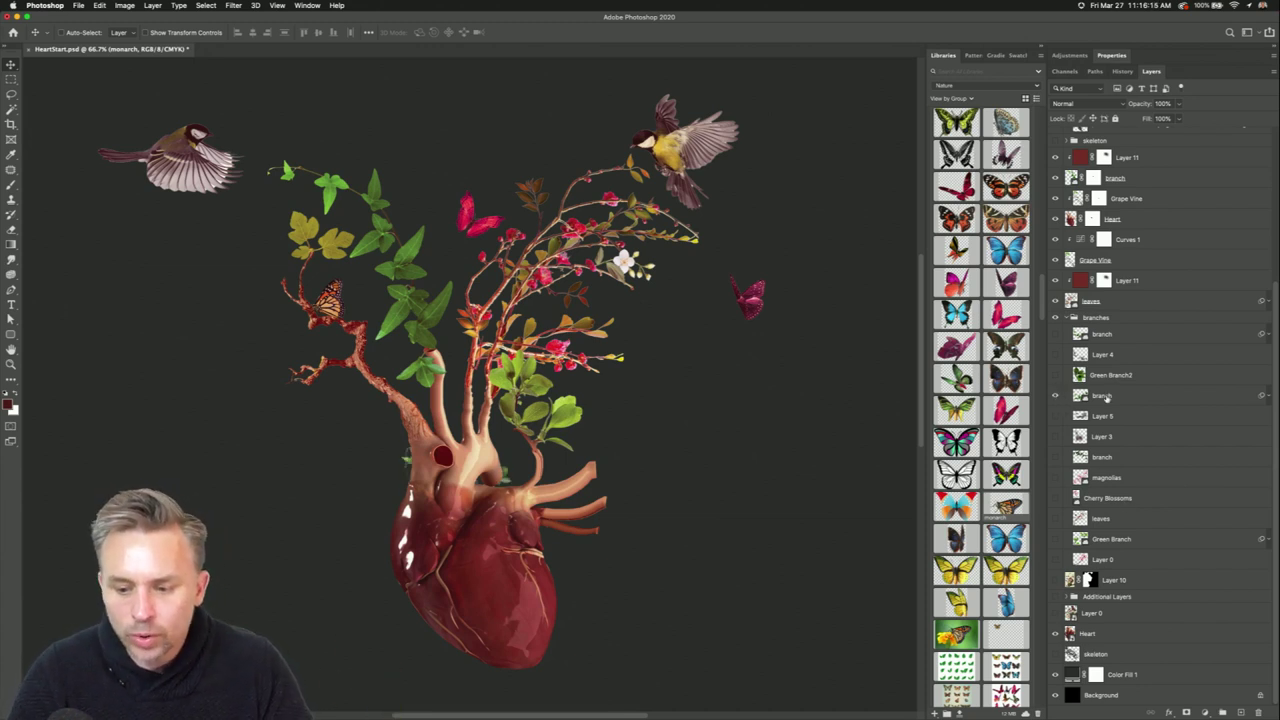
left_click(1062, 396)
left_click(1054, 375)
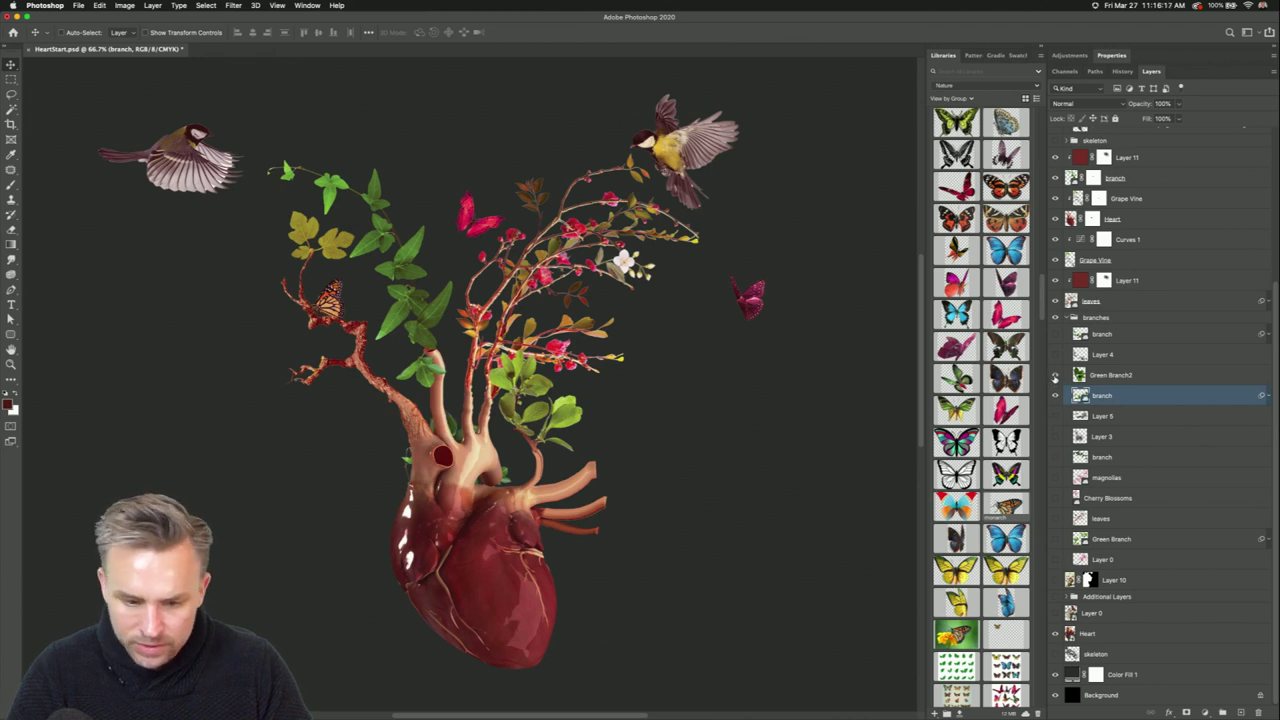
left_click(1054, 375)
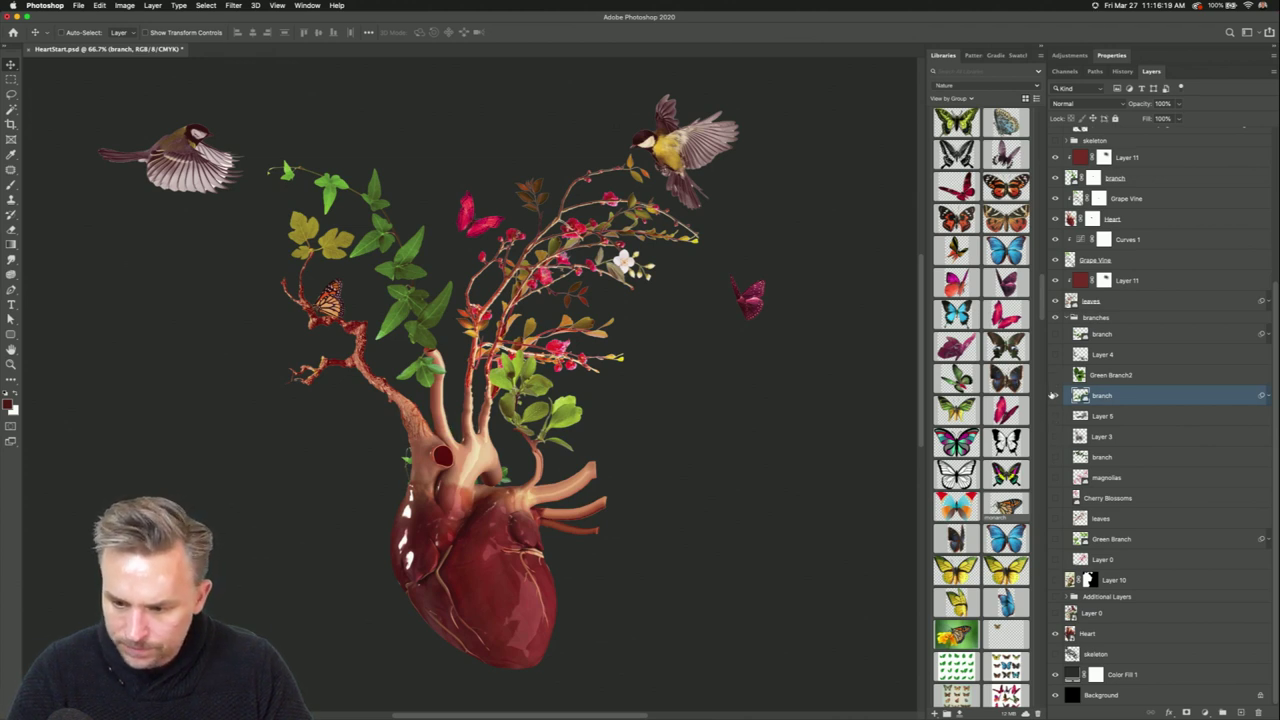
left_click(1055, 457)
left_click(1098, 457)
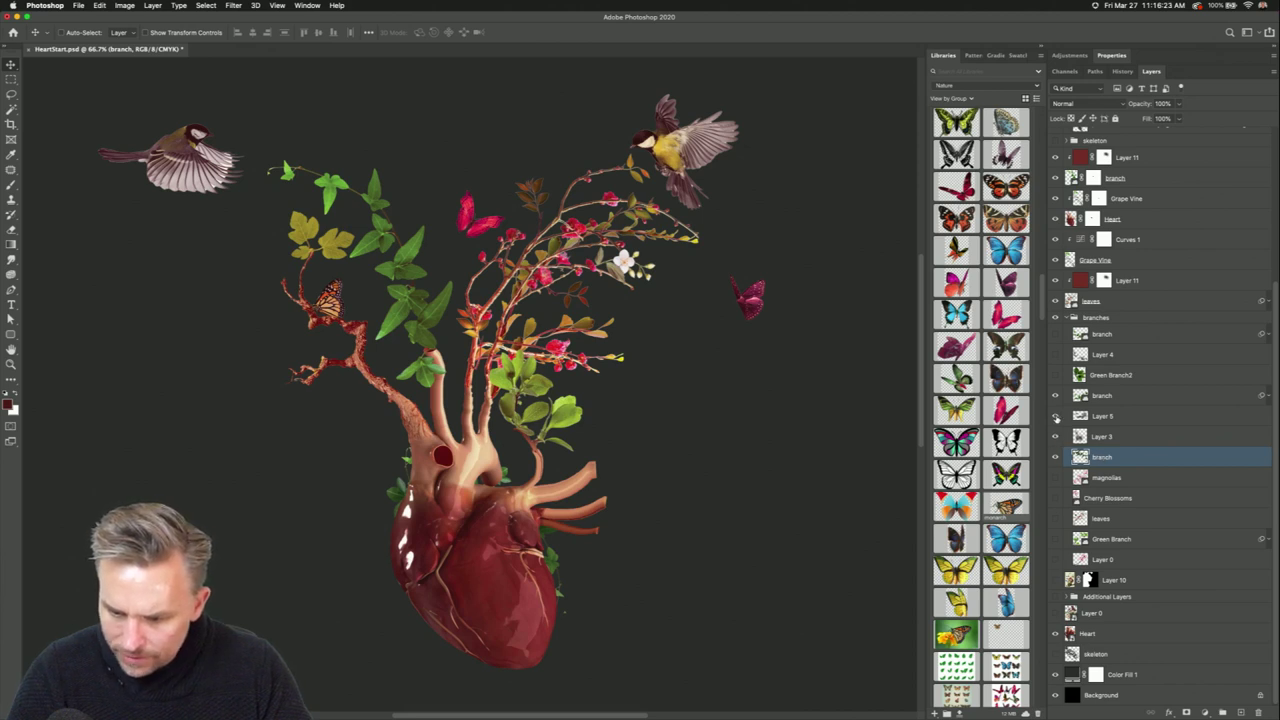
left_click(1100, 416)
left_click(1099, 396, "shift")
left_click_drag(1119, 397, 1136, 182)
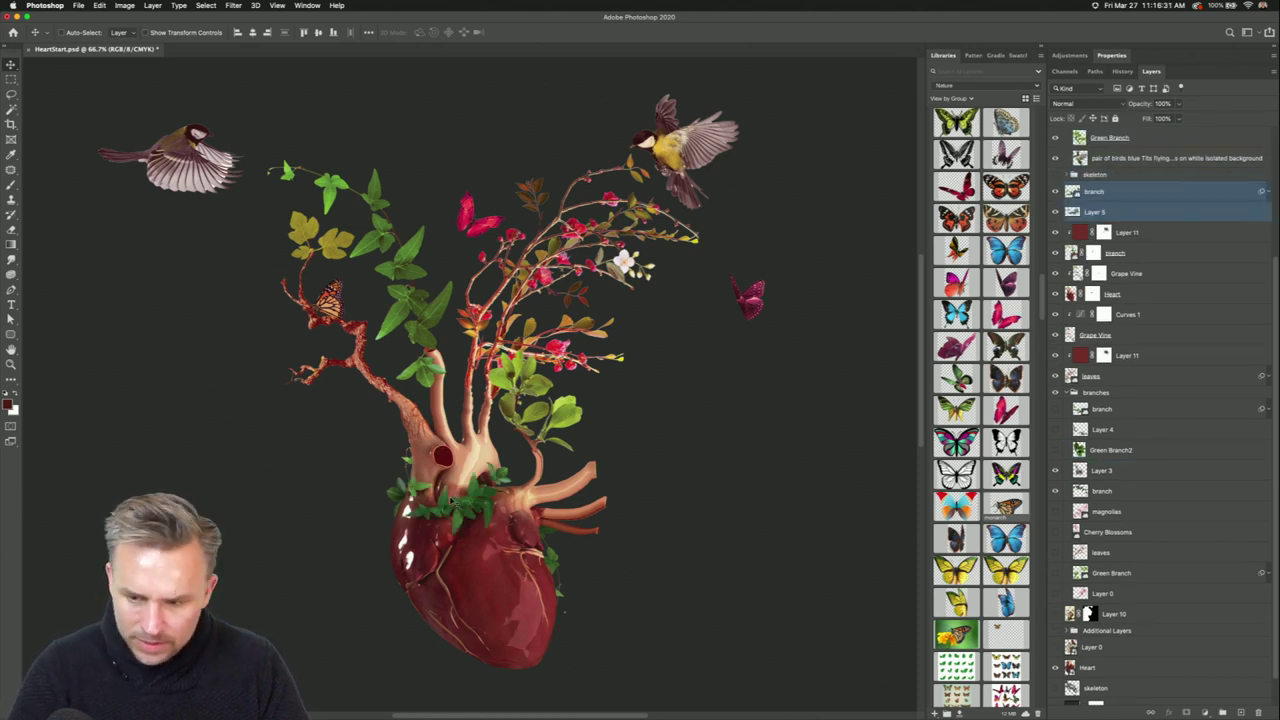
Move the leaves down over the heart and enlarge them with Free Transform.
left_click_drag(450, 485, 497, 561)
key("ctrl+t")
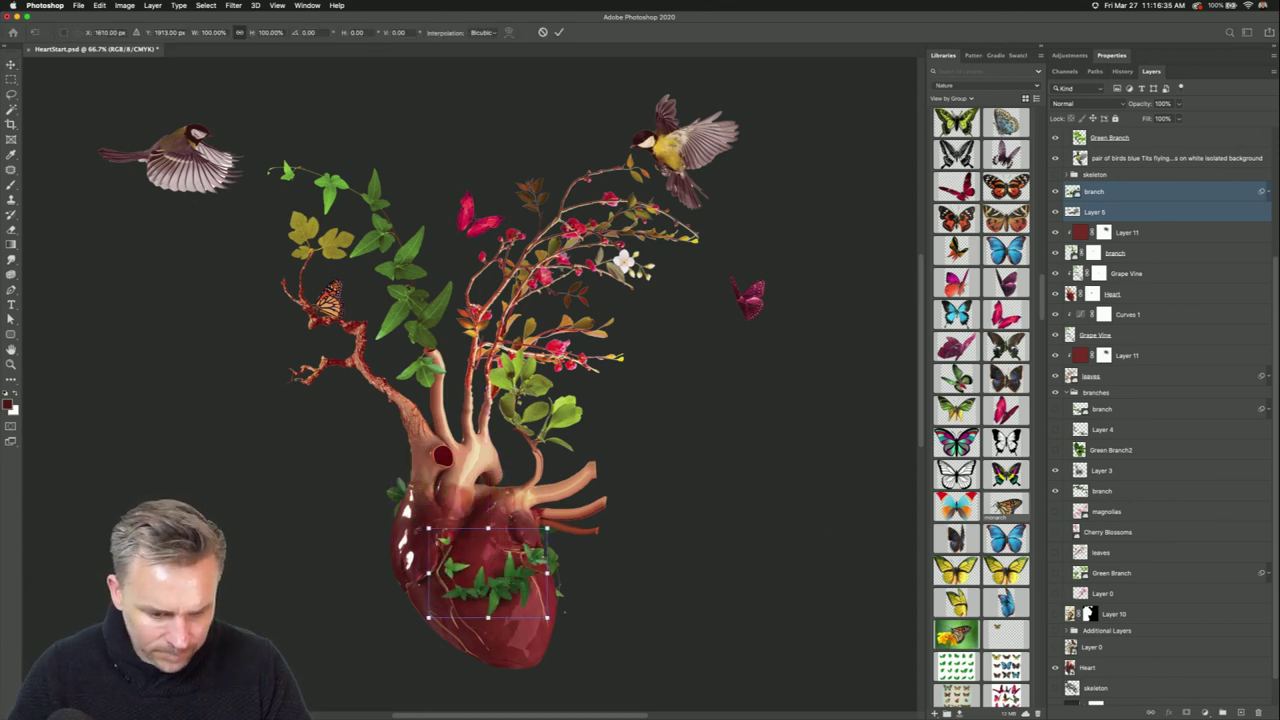
left_click_drag(428, 528, 382, 493)
left_click_drag(462, 557, 456, 562)
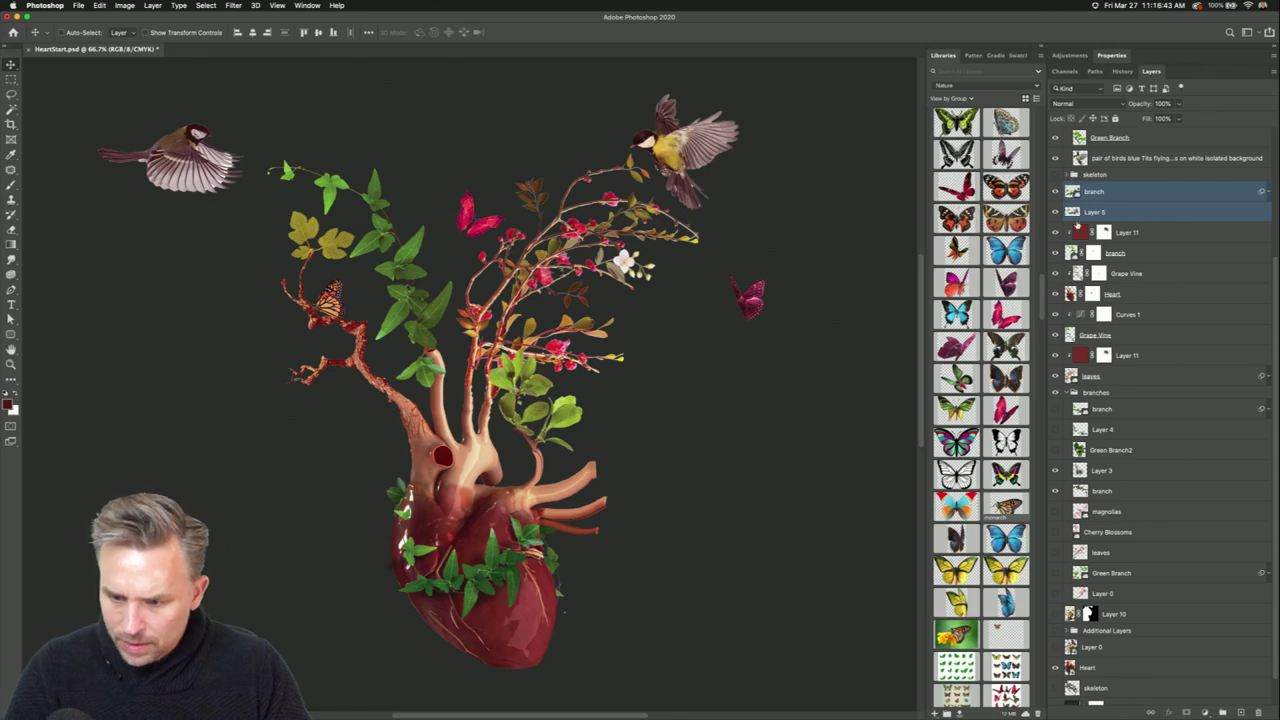
Move branch and Layer 5 out of the skeleton group below blue tits, then select only branch.
scroll(1218, 160, "up", 5)
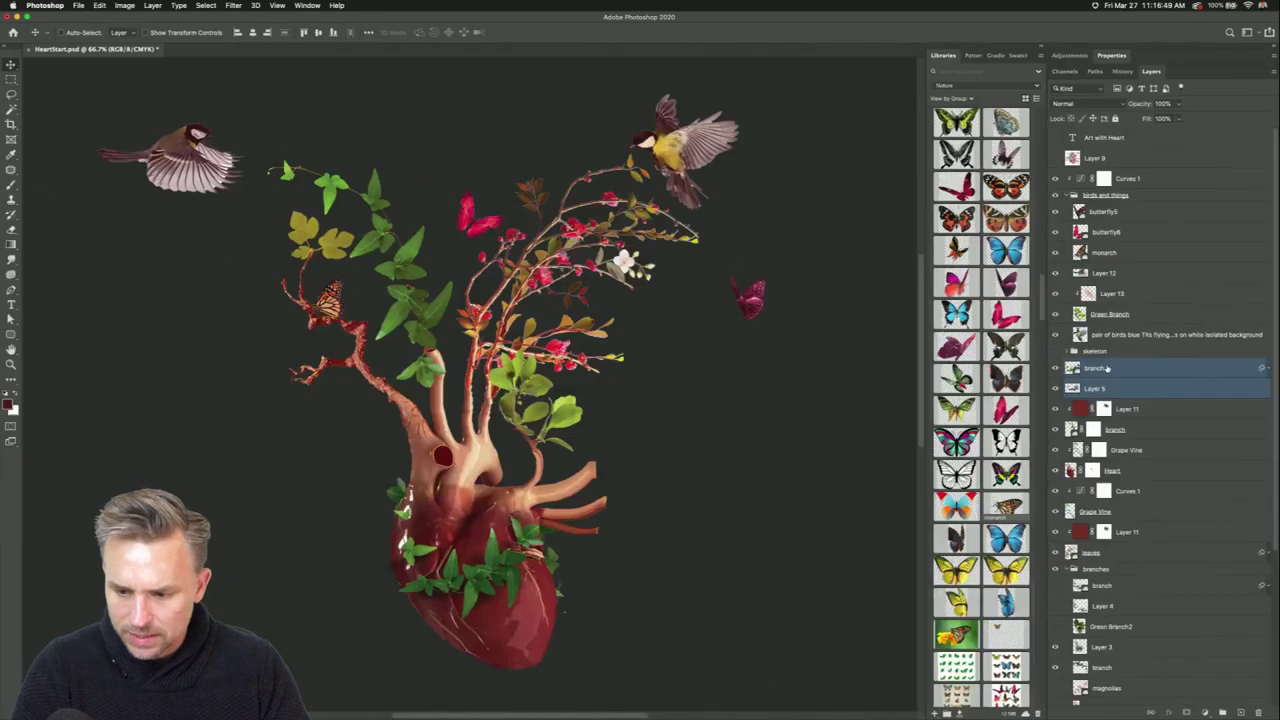
left_click_drag(1107, 368, 1143, 337)
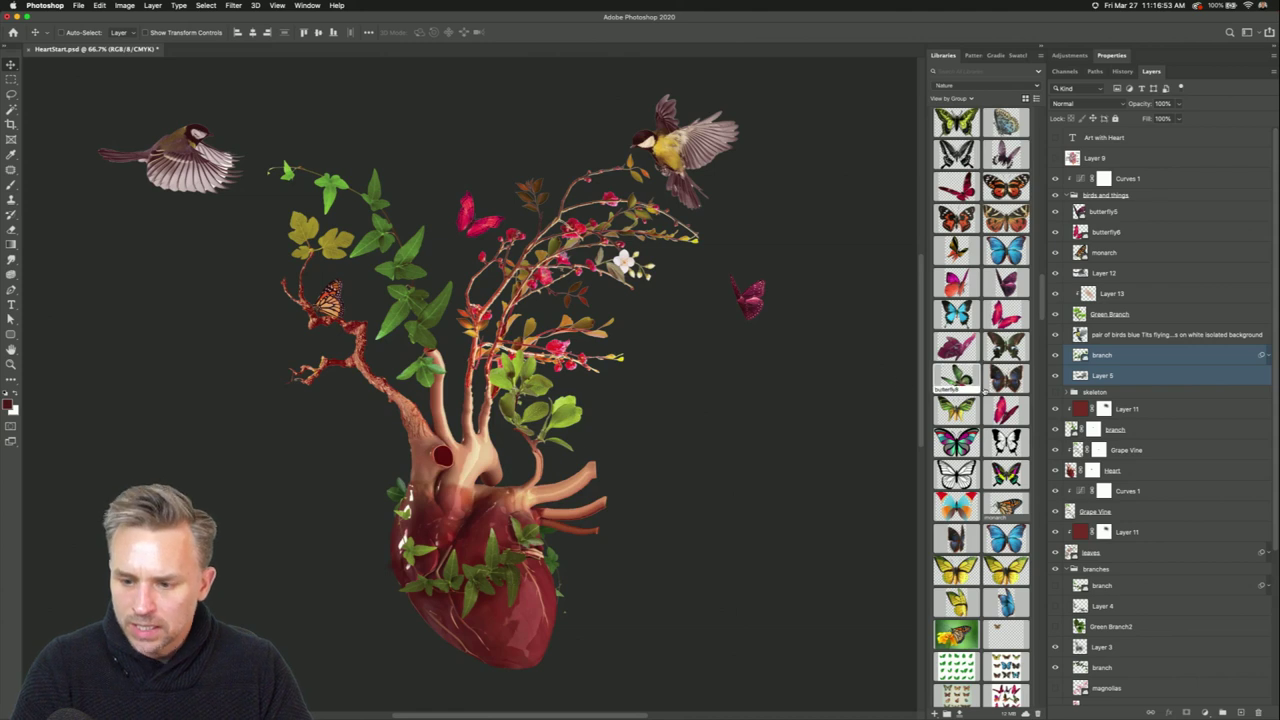
left_click(1101, 376)
left_click(1101, 355)
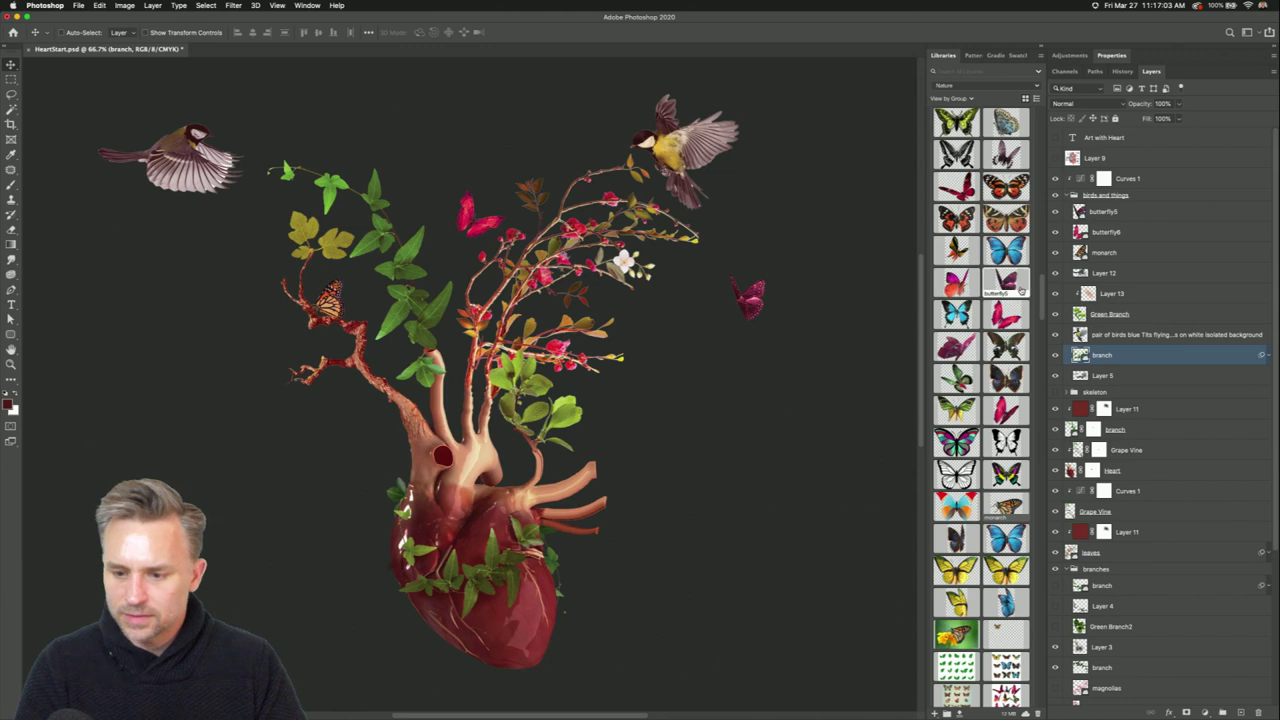
Select branch and Layer 4 in the branches group, move them up, and reposition their leaves.
scroll(1098, 628, "down", 5)
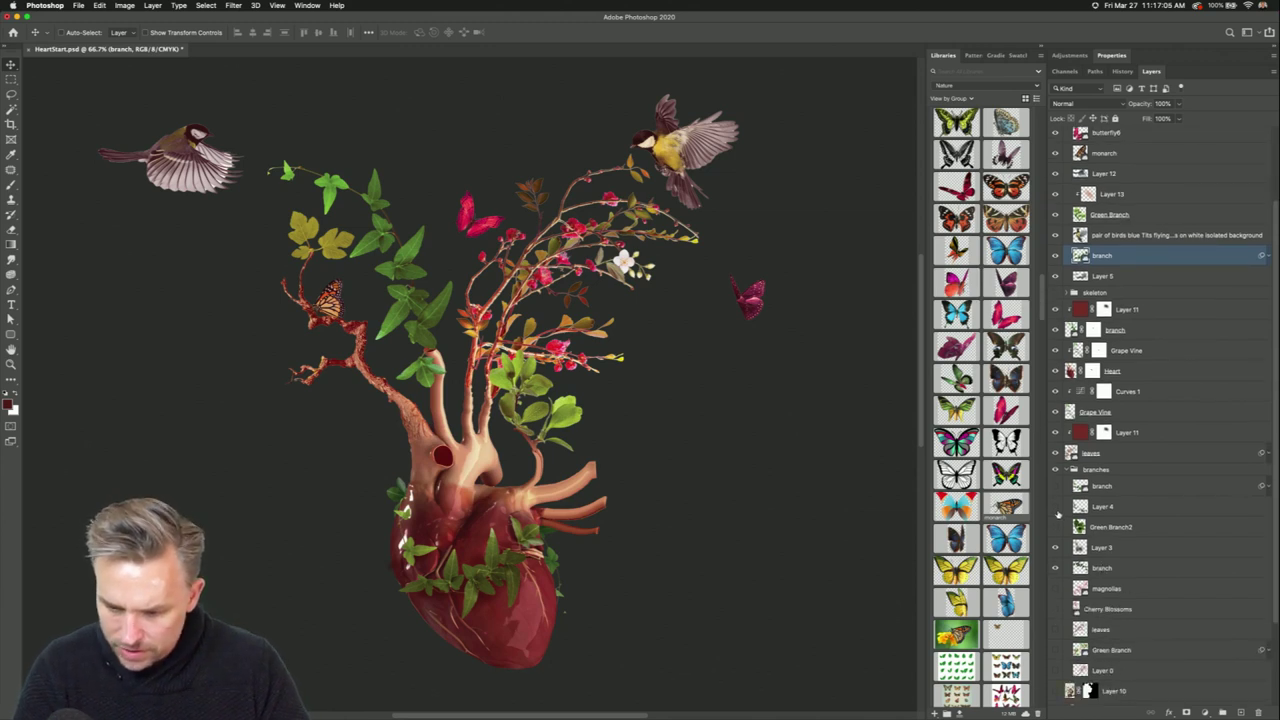
left_click(1100, 488)
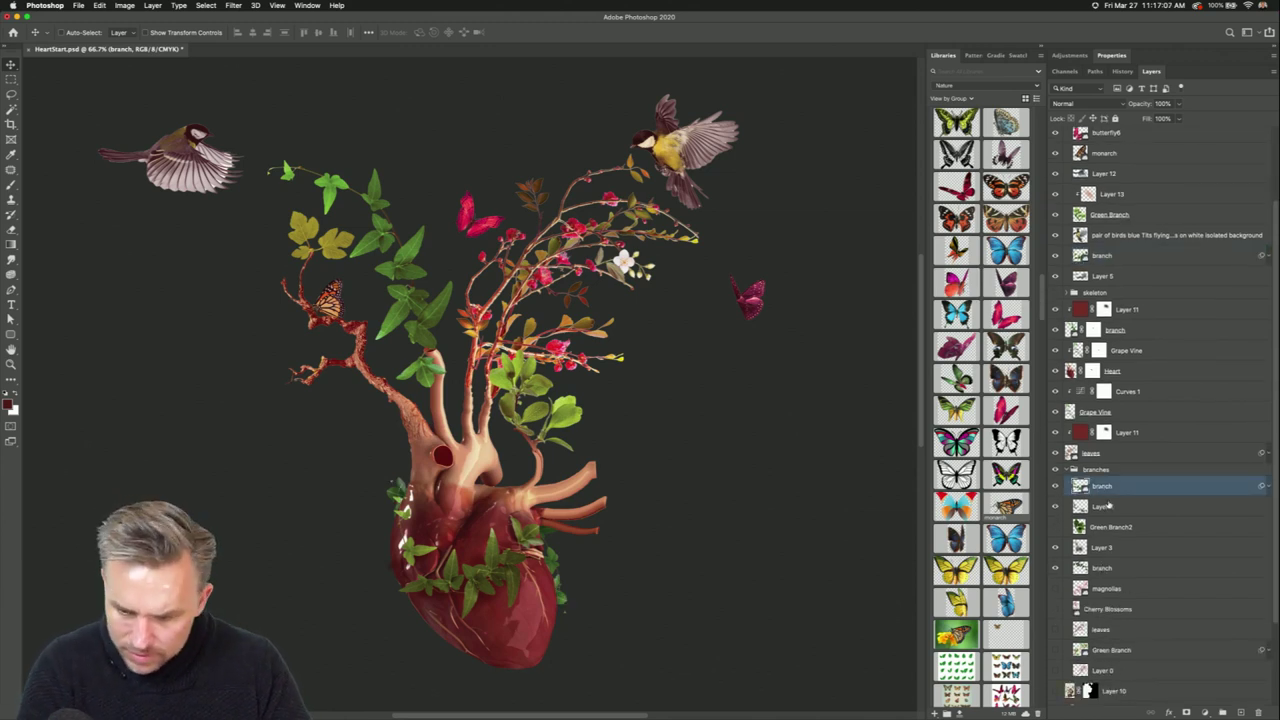
left_click(1104, 507, "shift")
left_click_drag(1102, 485, 1126, 172)
left_click_drag(431, 541, 451, 522)
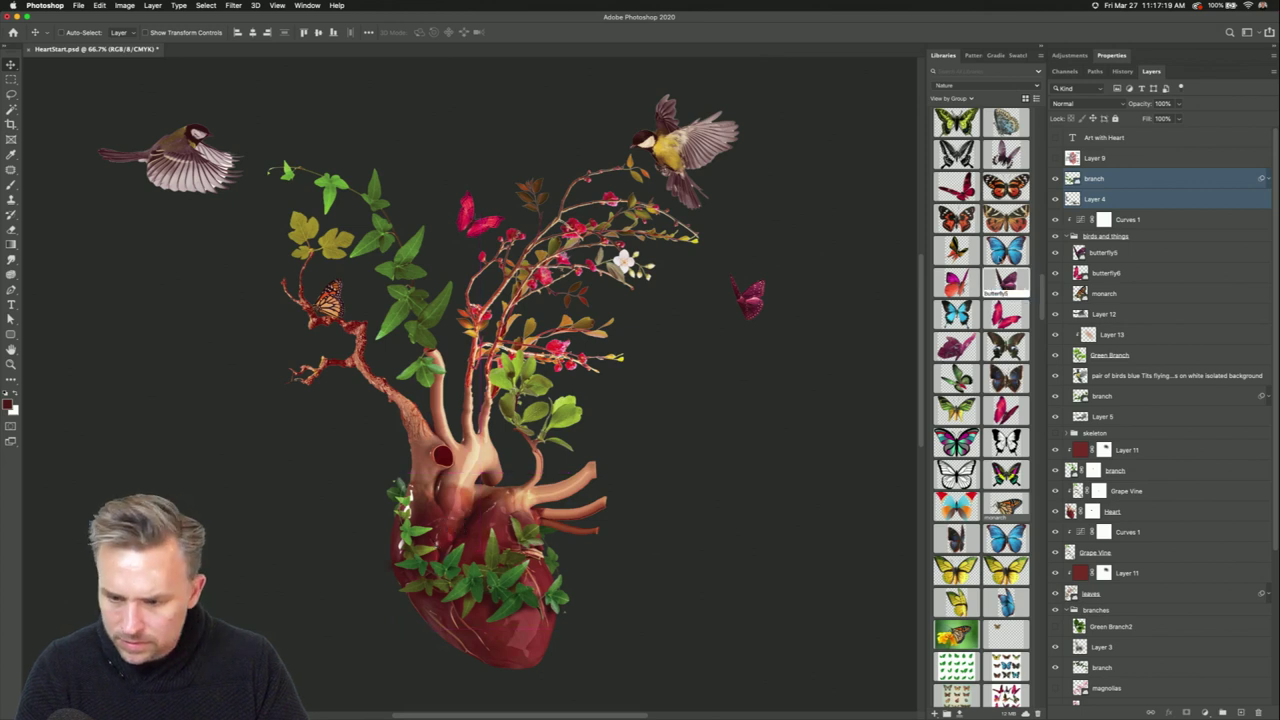
Restack branch and Layer 4 just below the flying birds layer.
left_click_drag(1100, 201, 1140, 386)
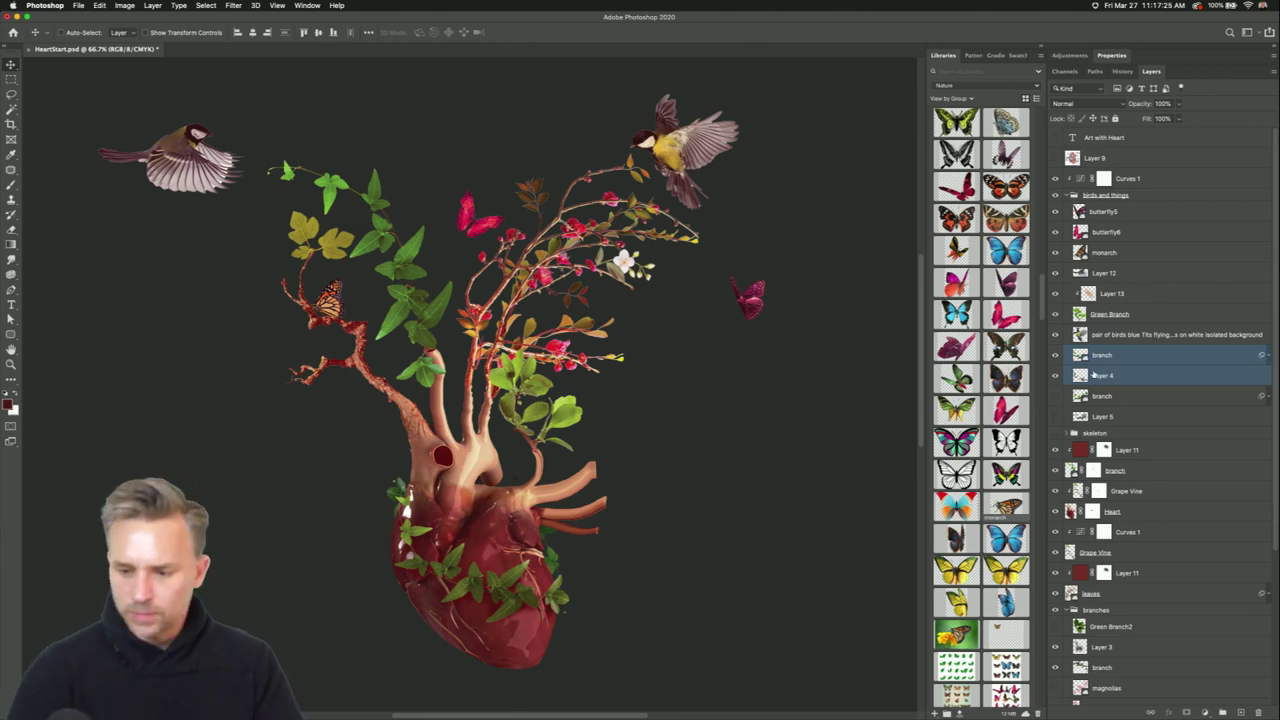
left_click(1100, 416, "shift")
left_click_drag(1100, 416, 1102, 412)
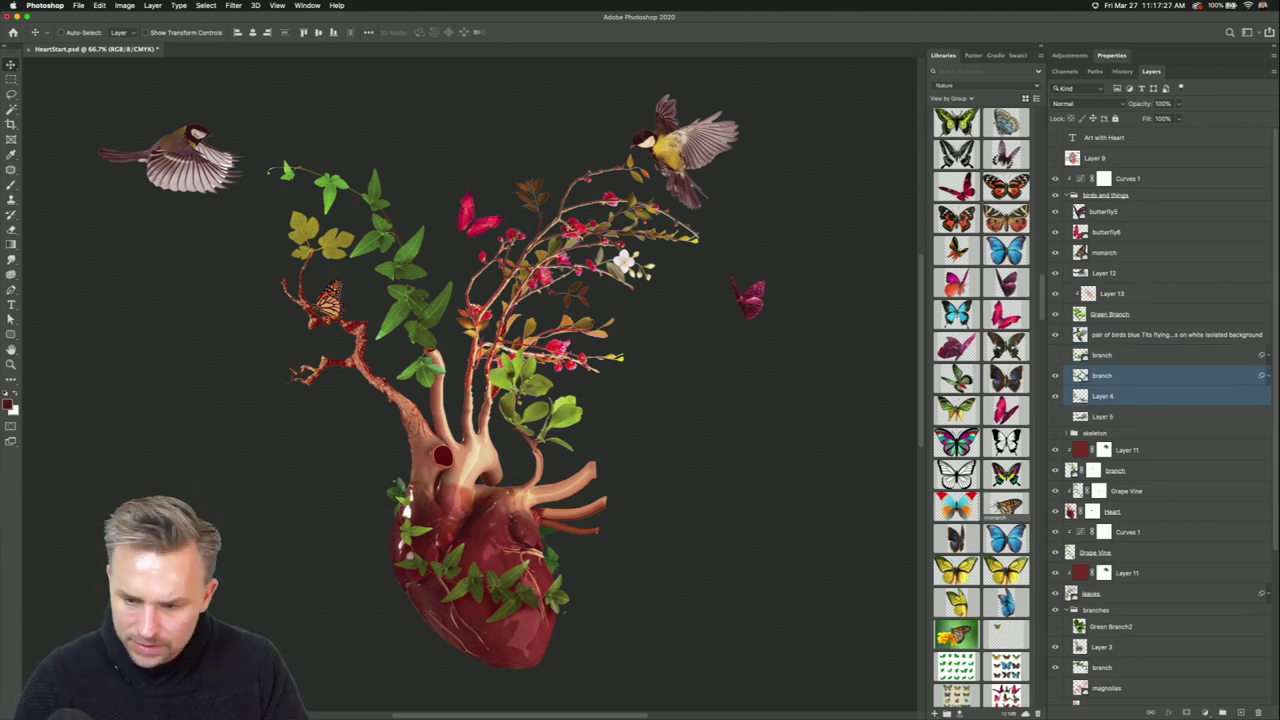
left_click(1100, 375)
double_click(1101, 396)
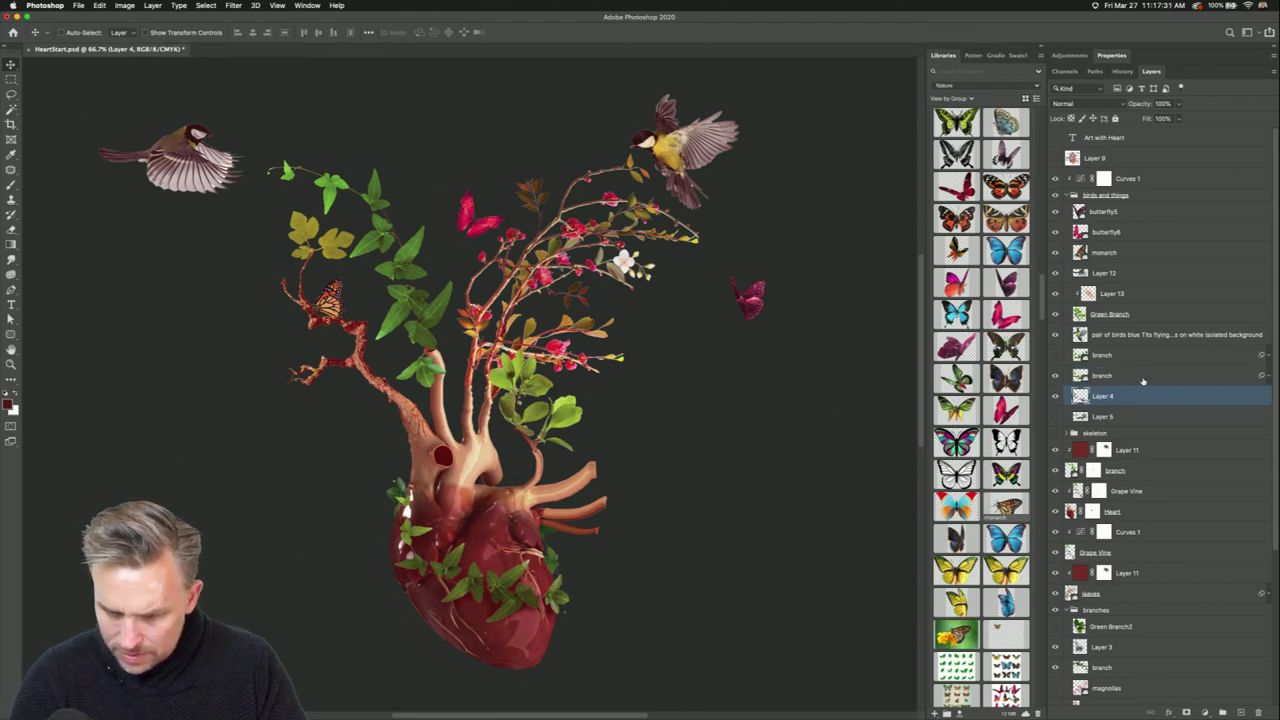
left_click(1130, 377)
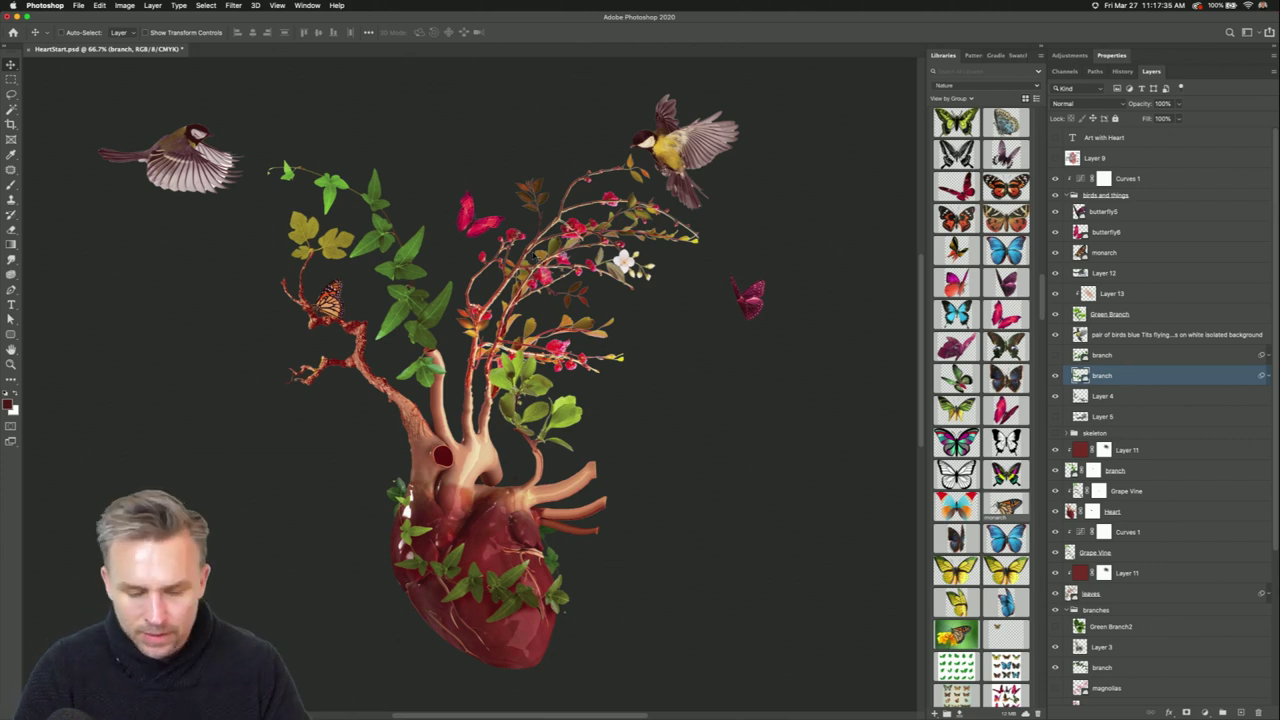
scroll(1054, 487, "down", 5)
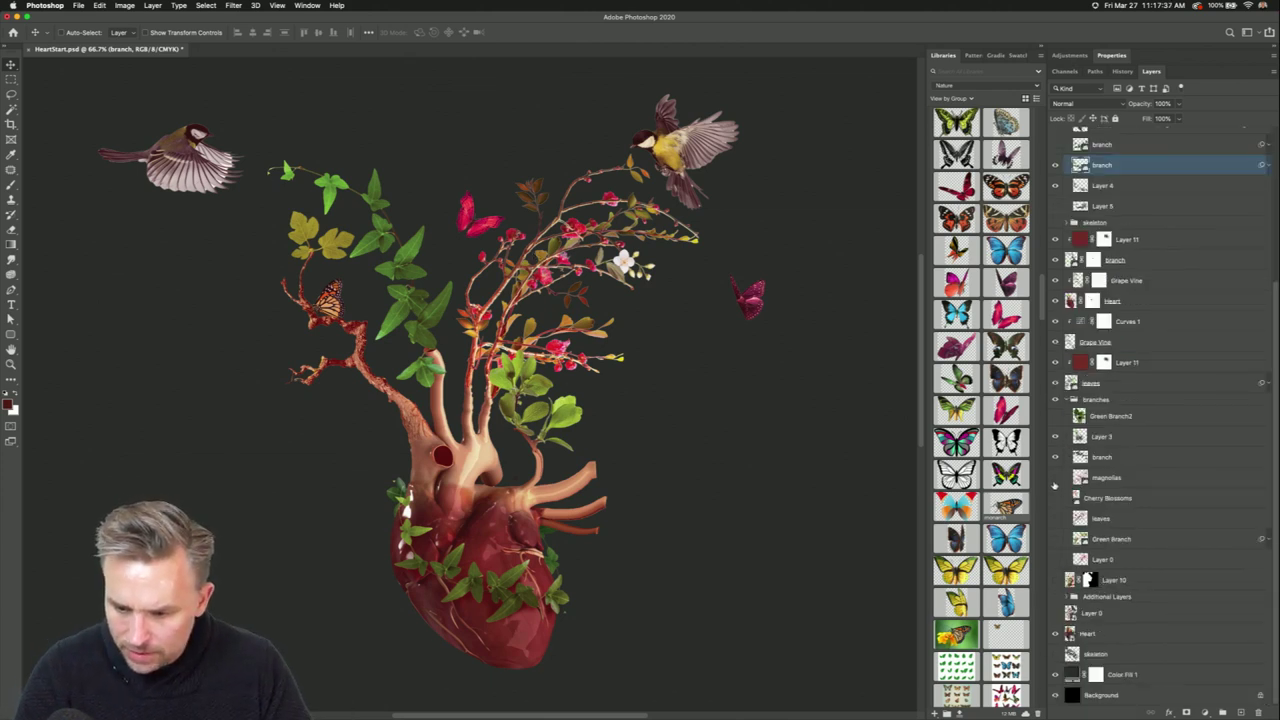
left_click(1054, 477)
Show Cherry Blossoms, move it beside the heart, and rotate it to reach up-right.
left_click(1054, 477)
left_click(1054, 497)
left_click(1086, 500)
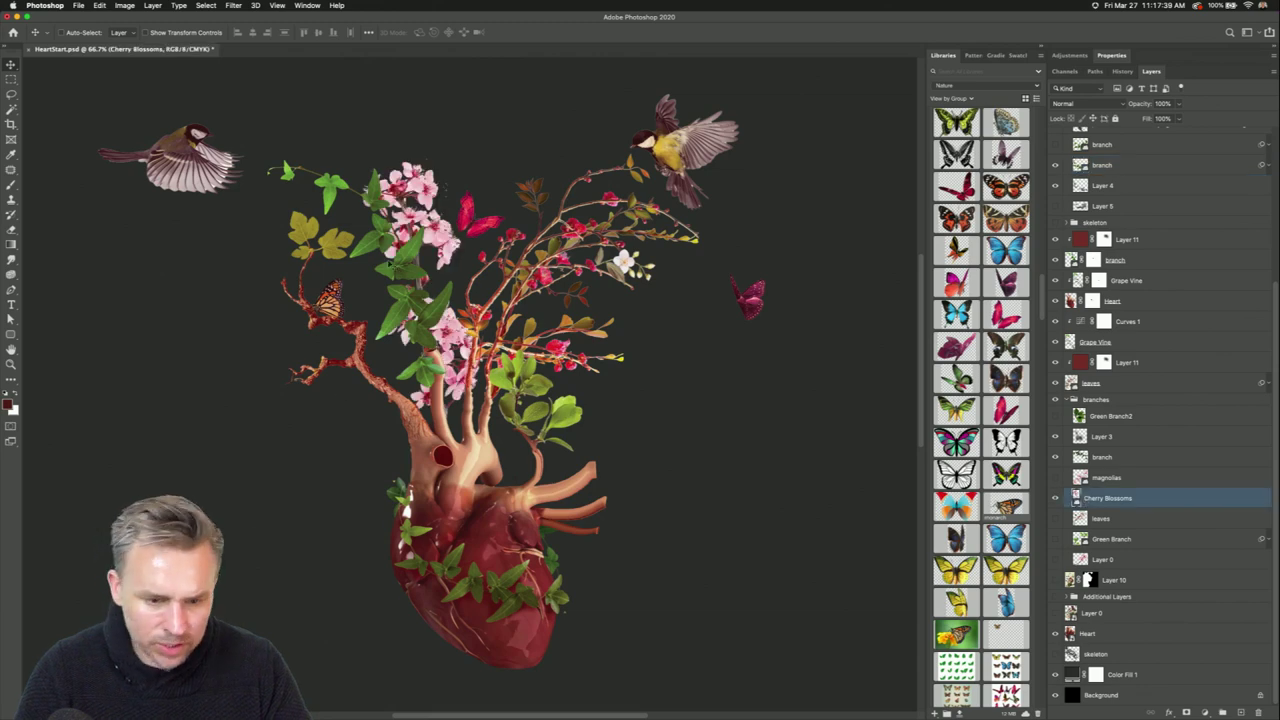
left_click_drag(391, 265, 656, 368)
key("super+plus")
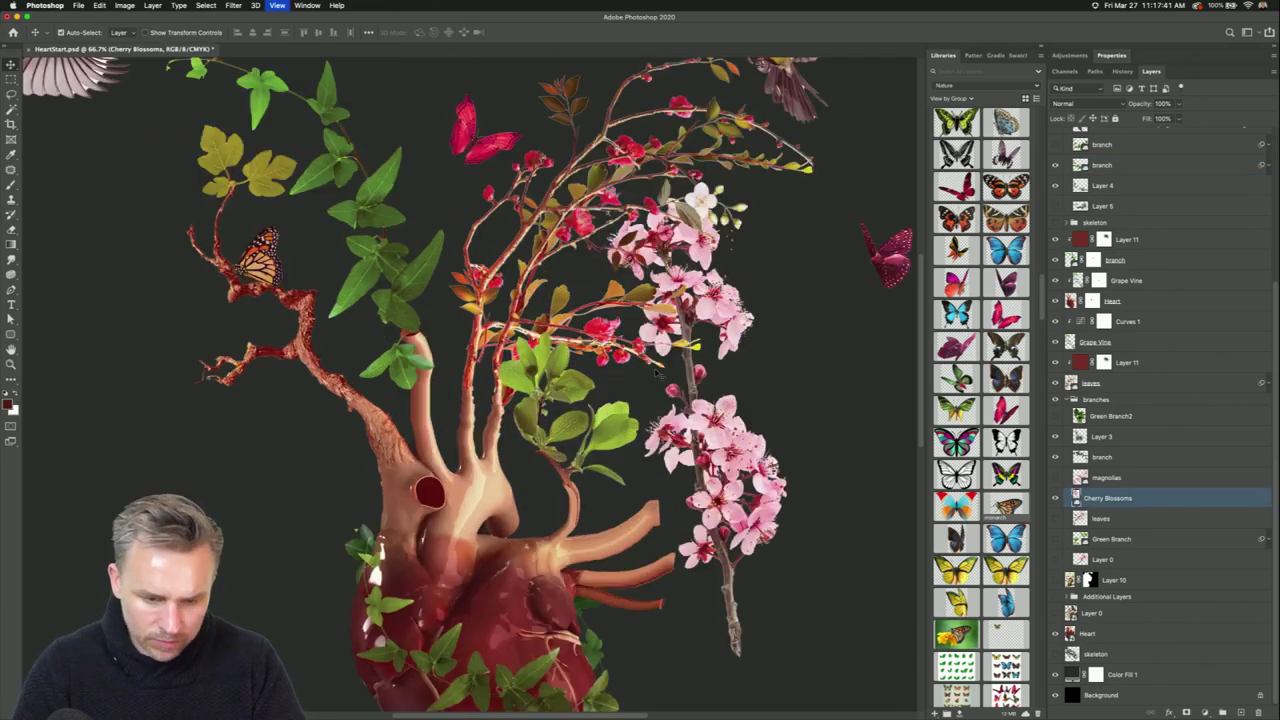
key("super+plus")
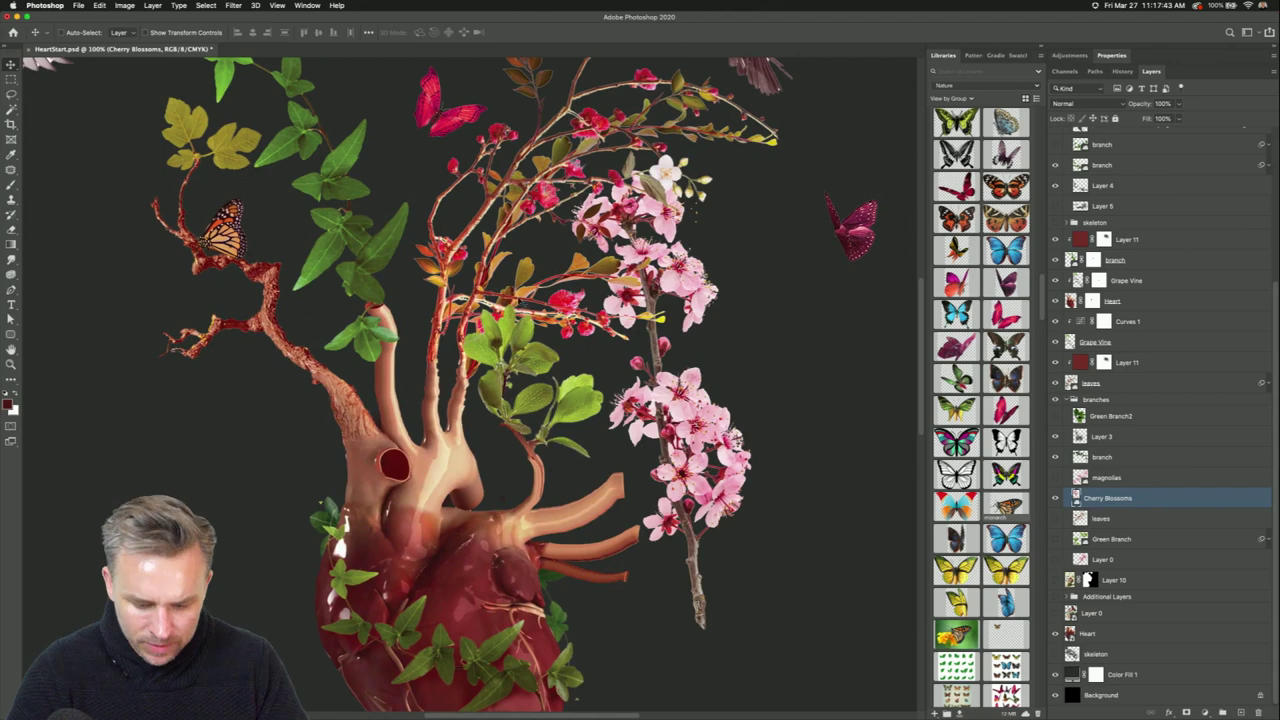
key("super+t")
left_click_drag(615, 150, 838, 205)
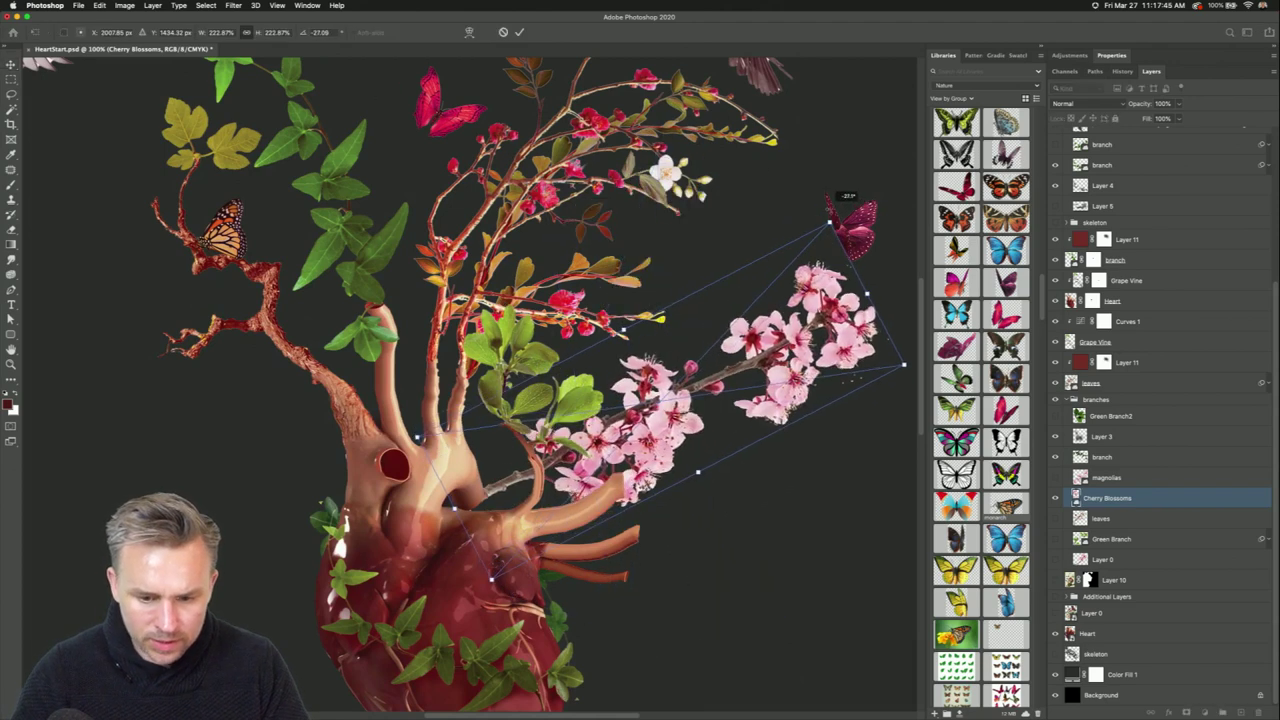
key("Return")
left_click_drag(700, 380, 745, 385)
scroll(600, 400, "right", 5)
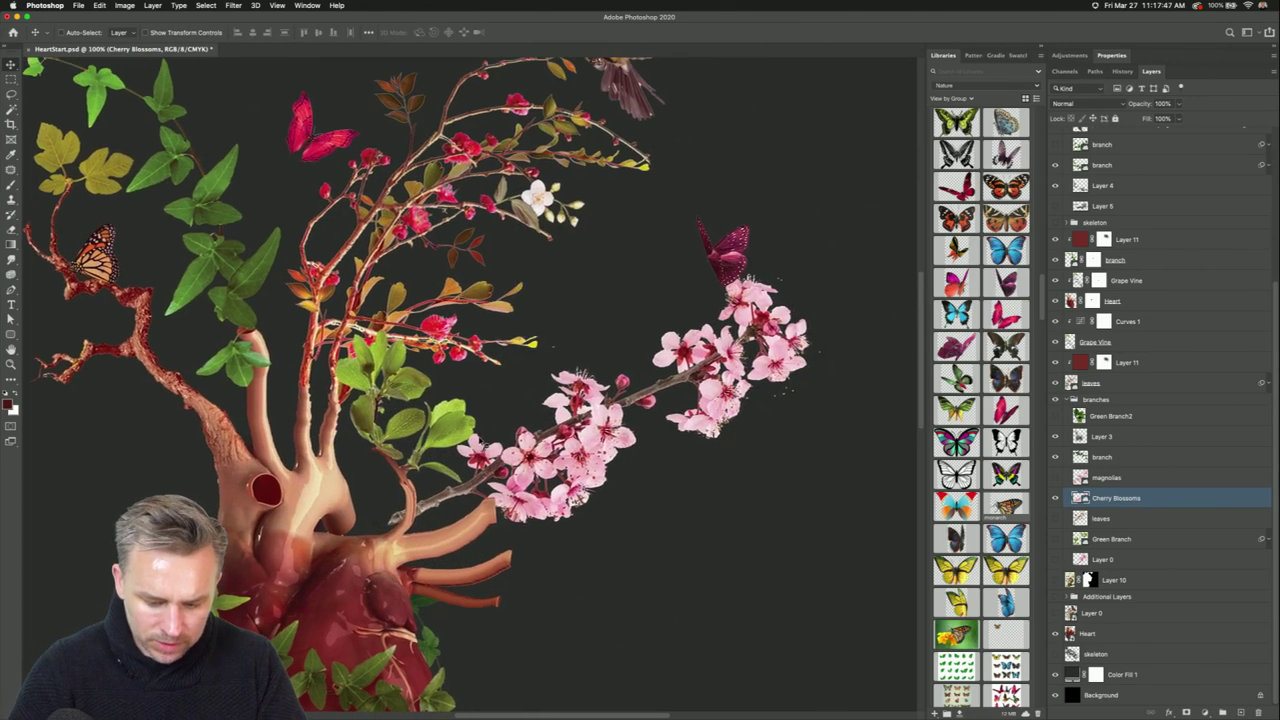
Puppet-warp the cherry blossoms in Distort mode into an upward curl from the heart vessel.
key("super+alt+p")
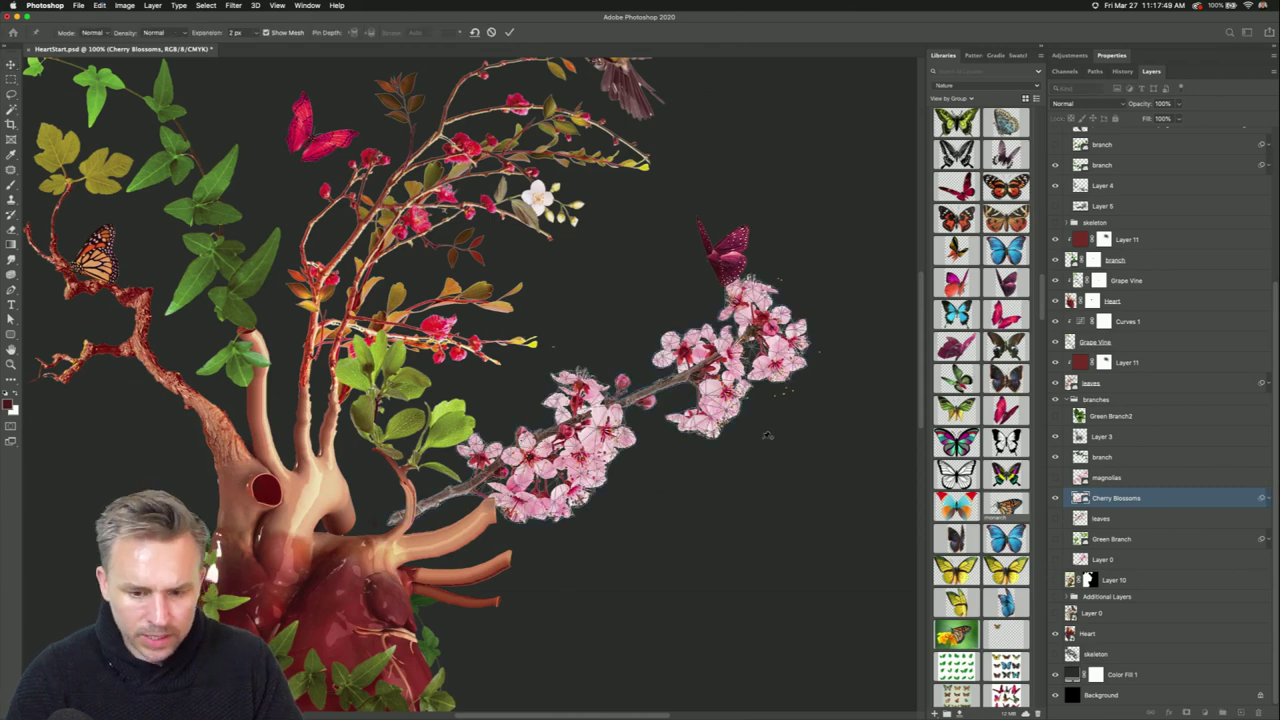
left_click(717, 352)
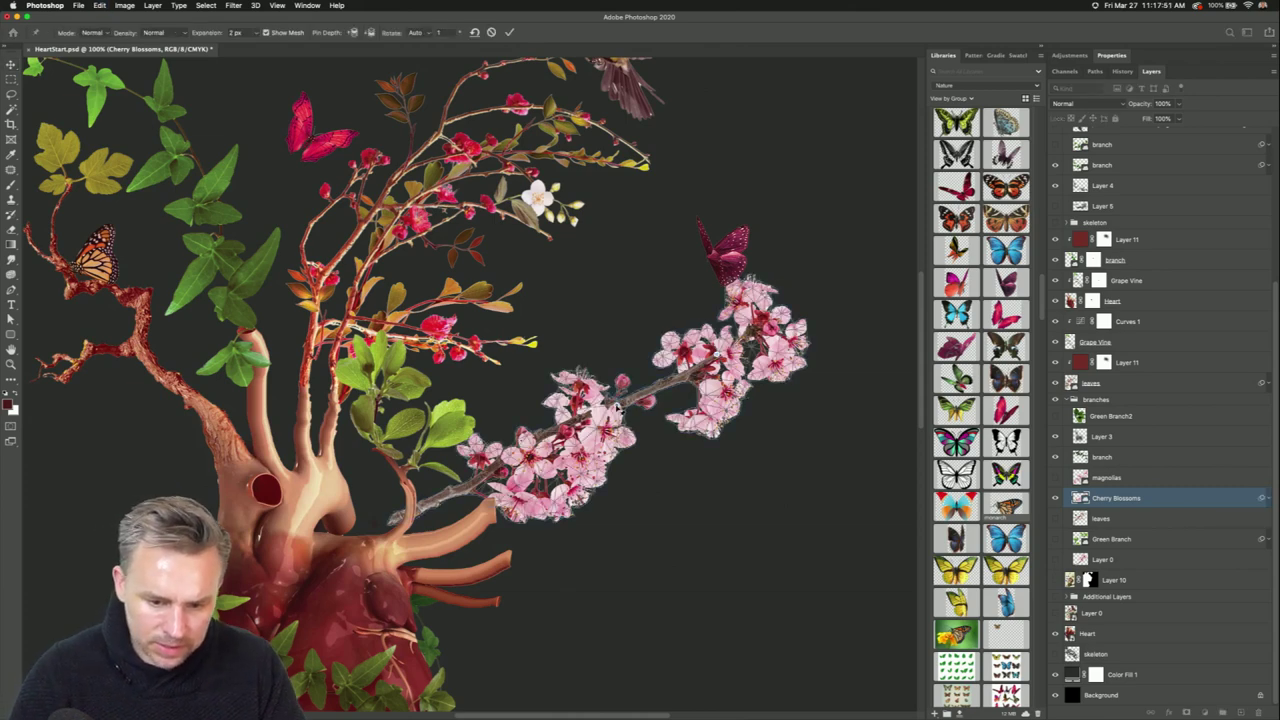
left_click_drag(618, 408, 536, 495)
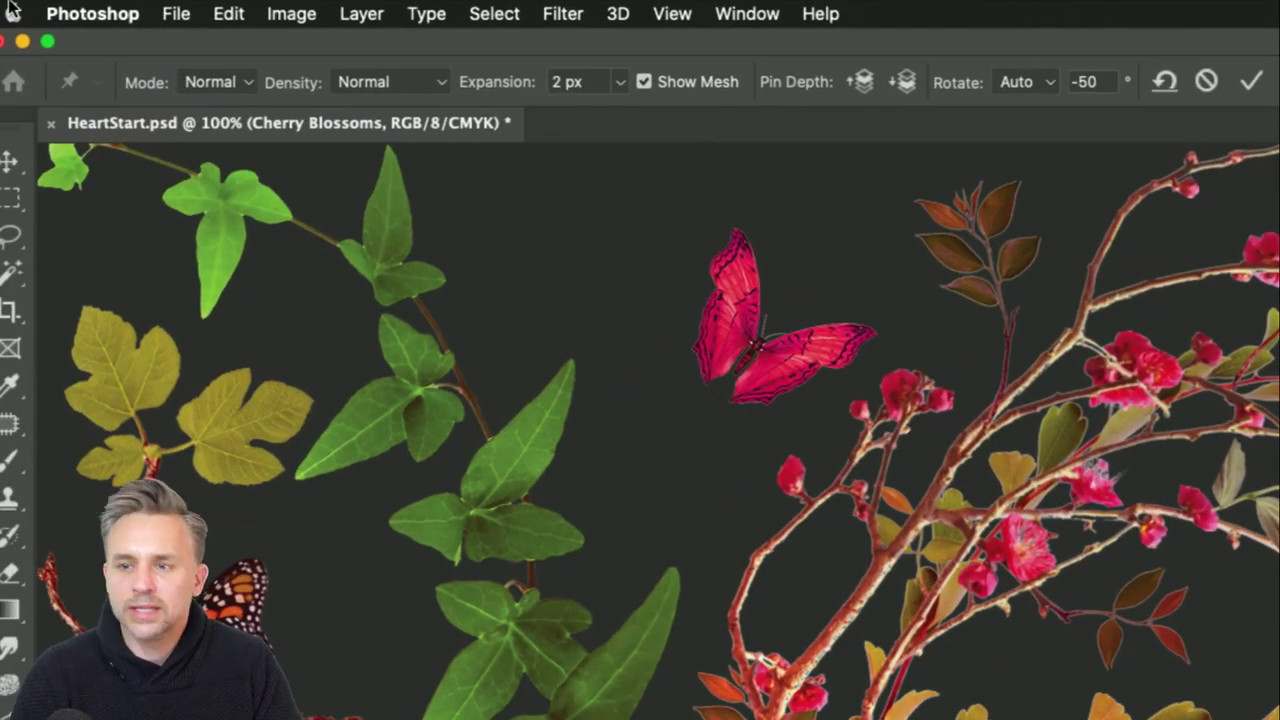
left_click(212, 84)
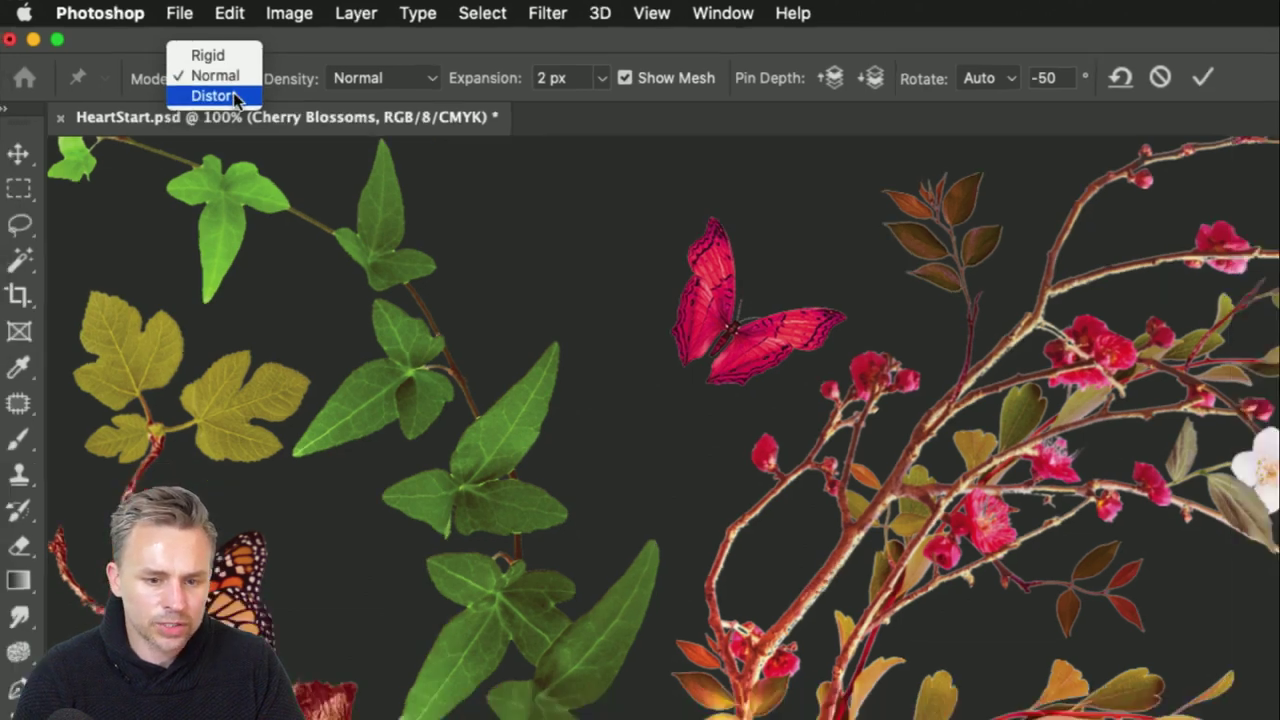
left_click(230, 100)
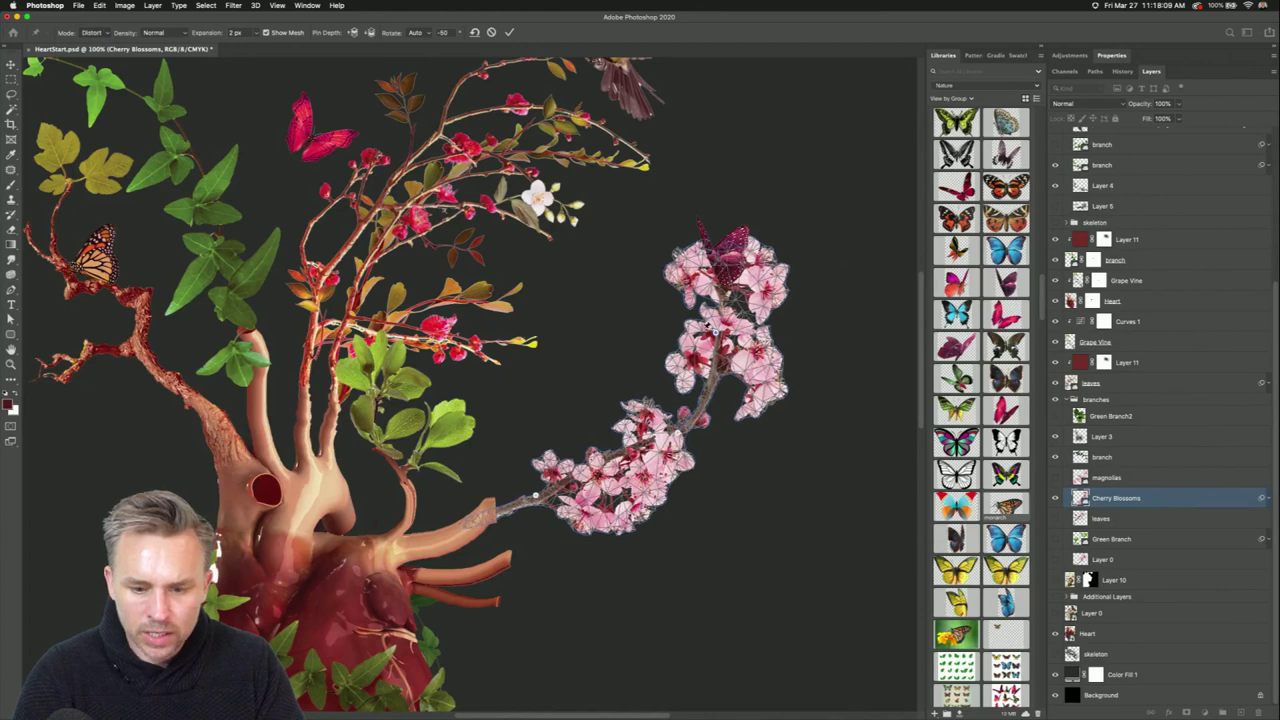
left_click_drag(717, 316, 727, 272)
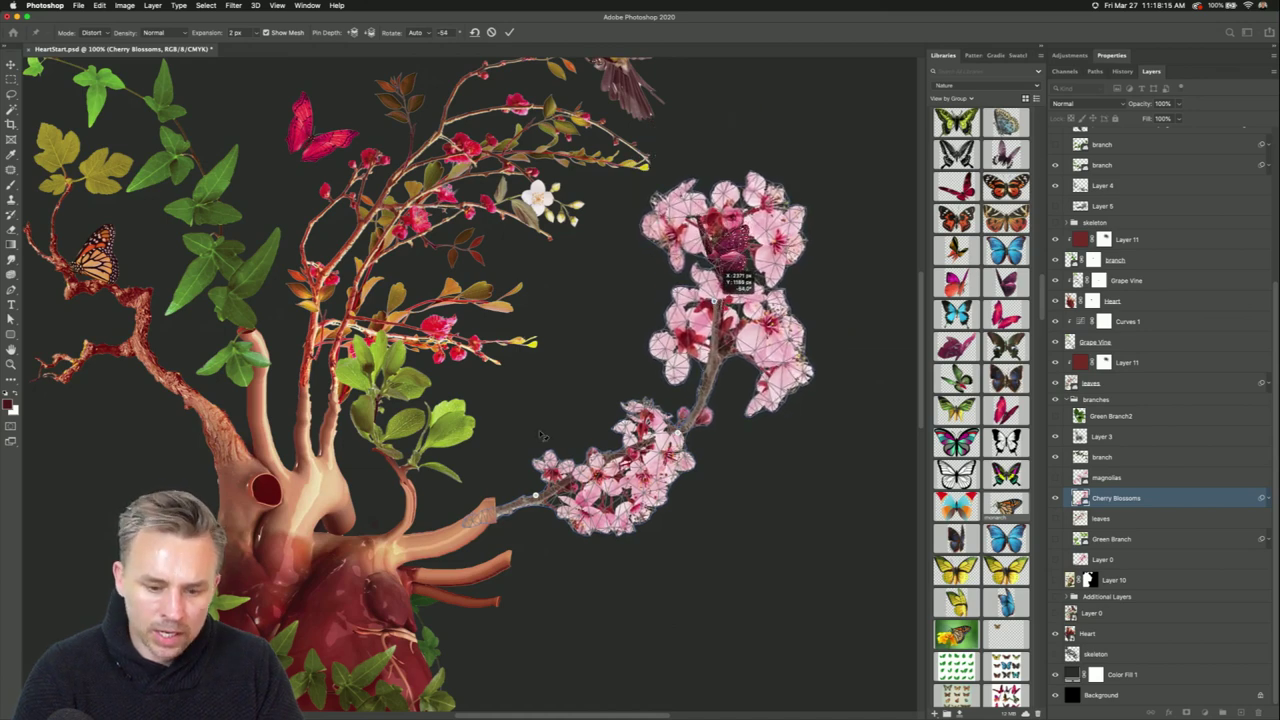
left_click_drag(496, 510, 474, 532)
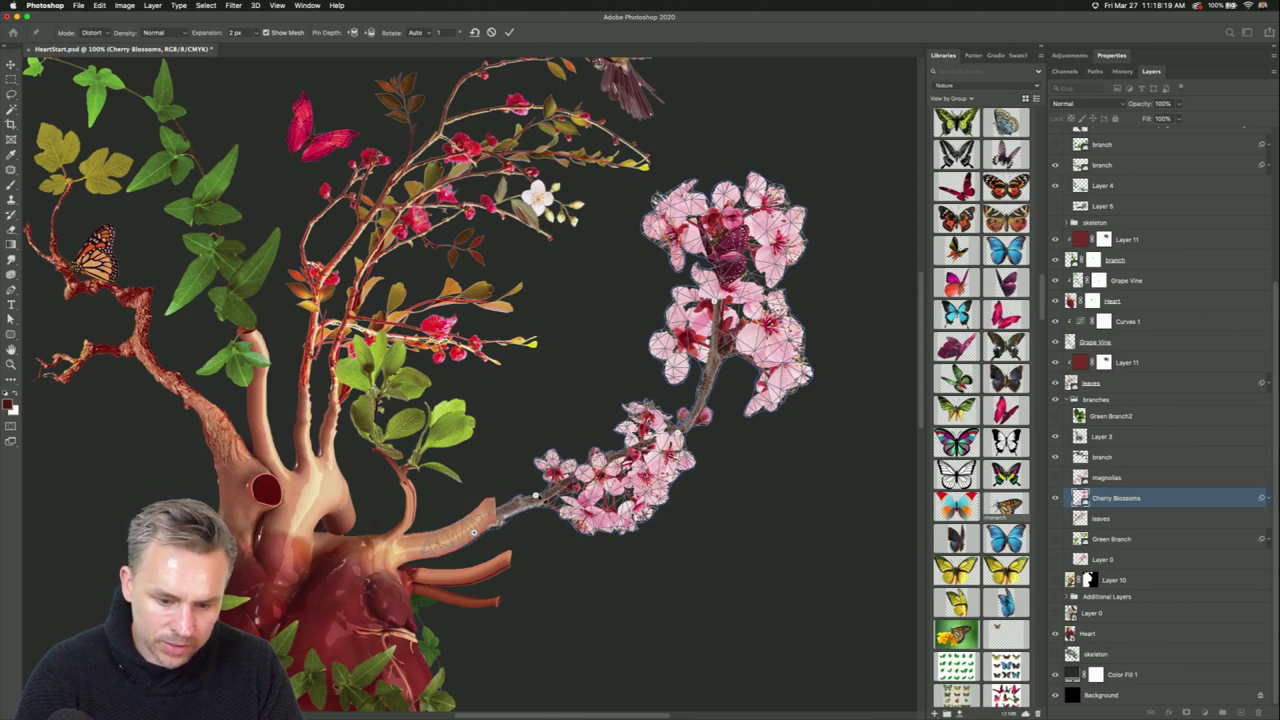
left_click_drag(534, 487, 536, 477)
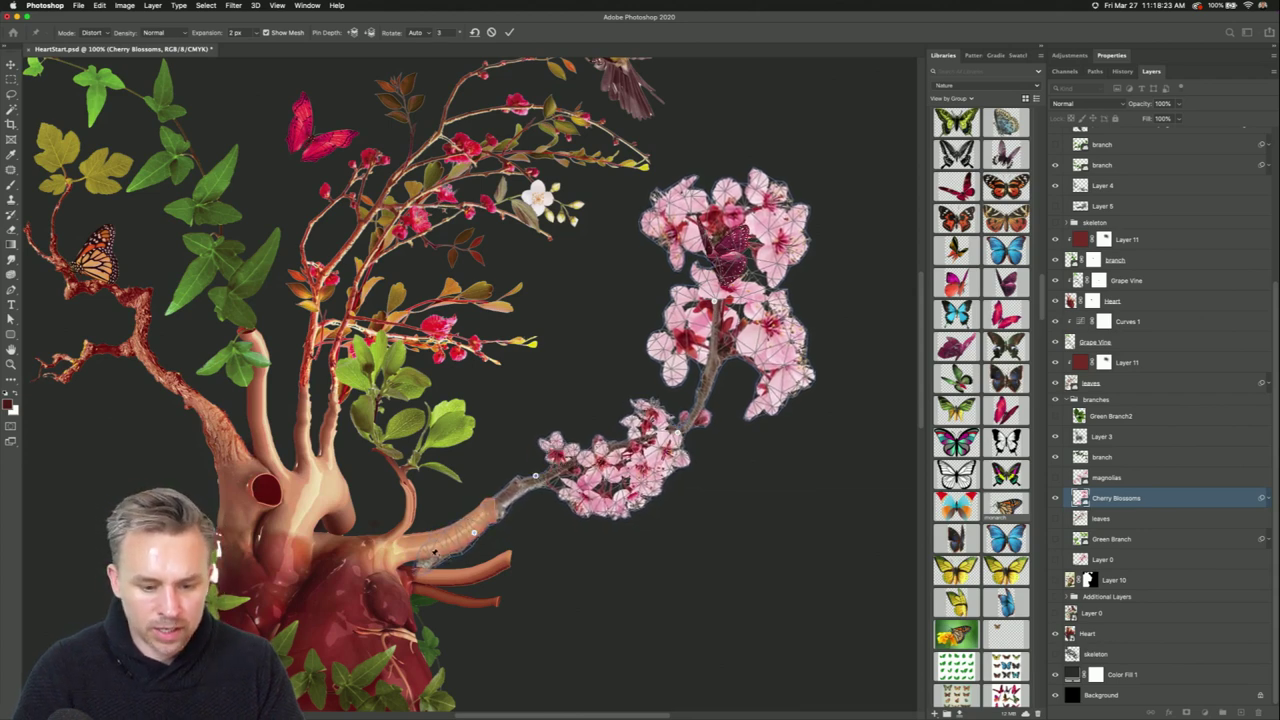
left_click_drag(431, 557, 416, 548)
key("Return")
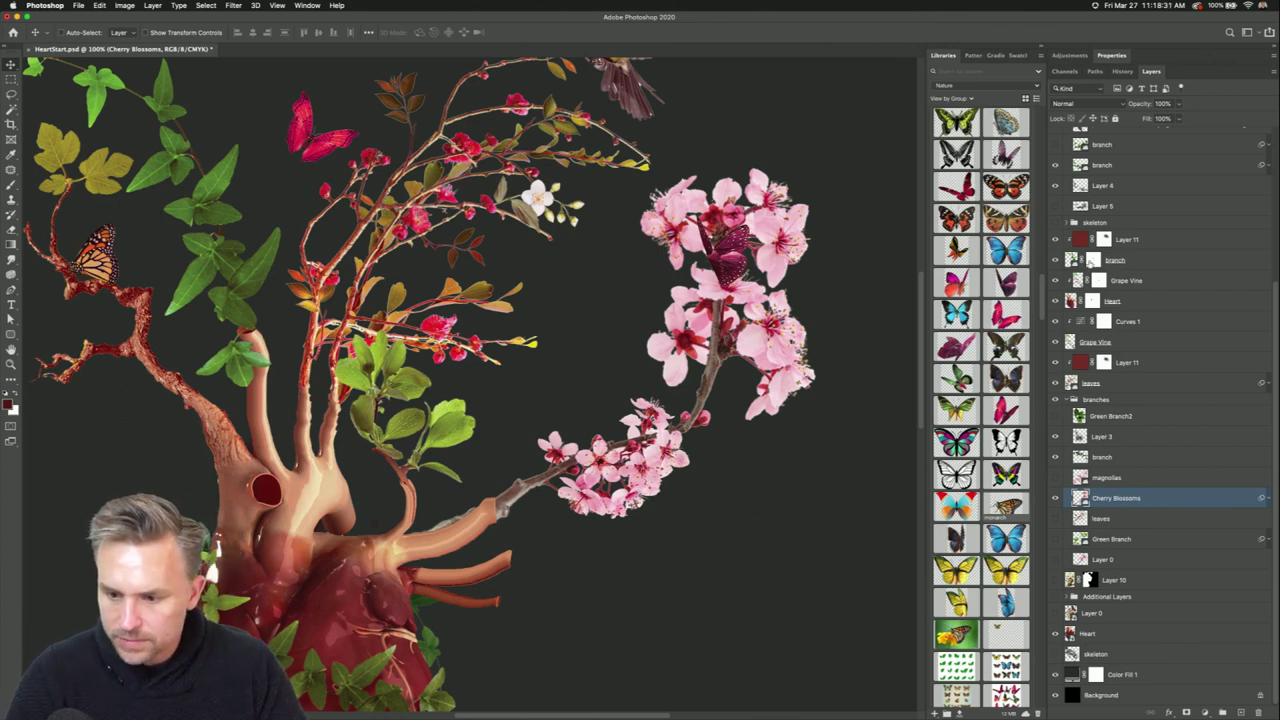
Collapse the Libraries panel and select the Heart layer's mask.
scroll(1106, 264, "up", 1)
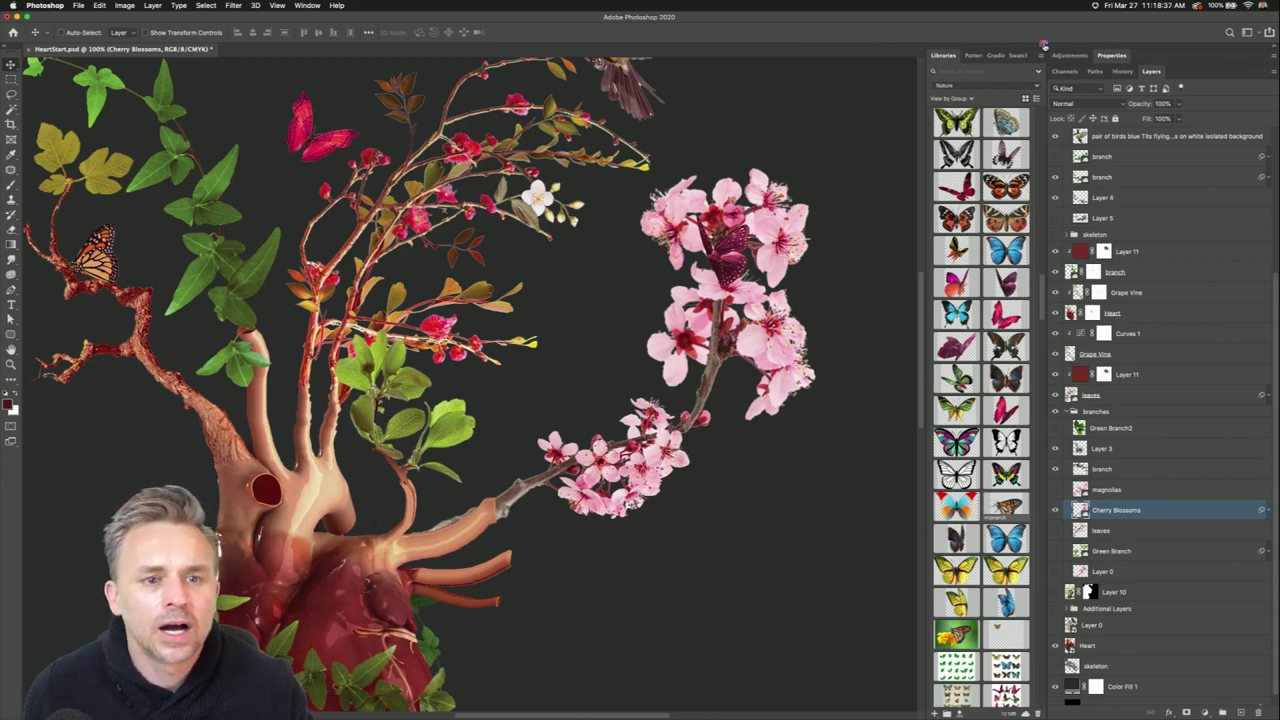
left_click(1043, 46)
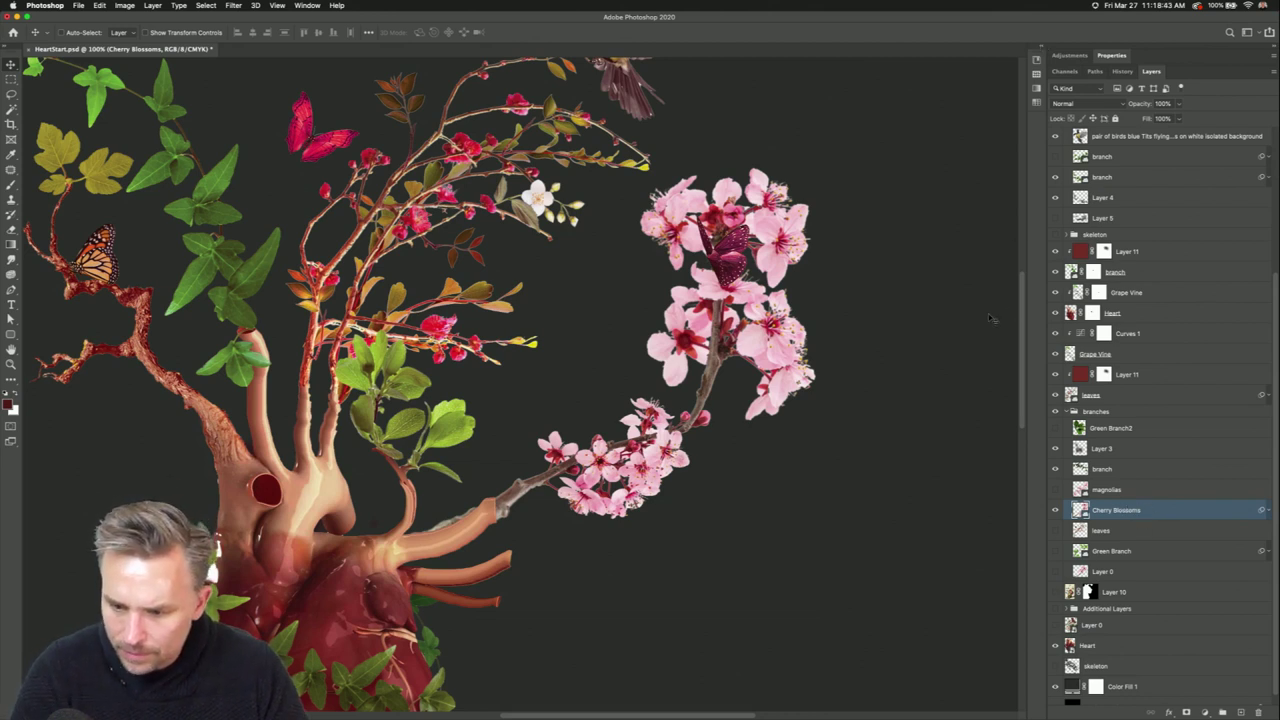
left_click(1131, 313)
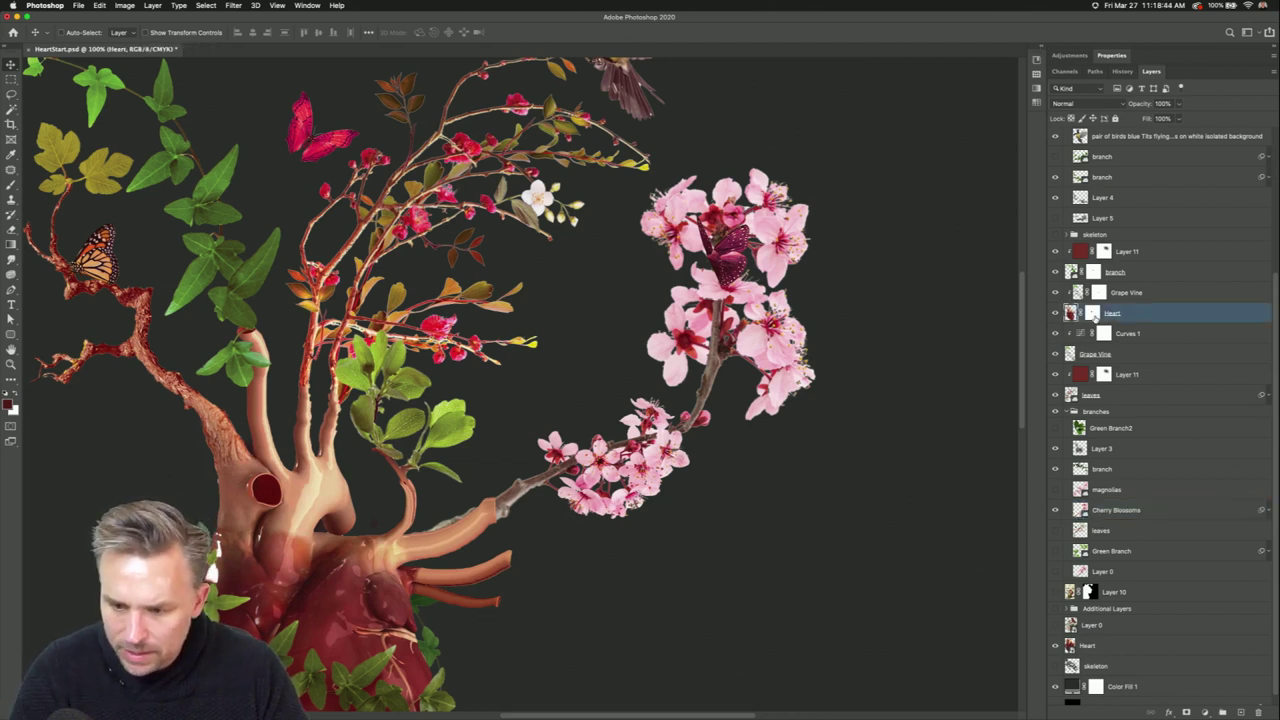
Choose the enlarged Softy soft brush, target the Heart layer's pixels, and select the leaves layer.
left_click(1055, 314)
left_click(1055, 314)
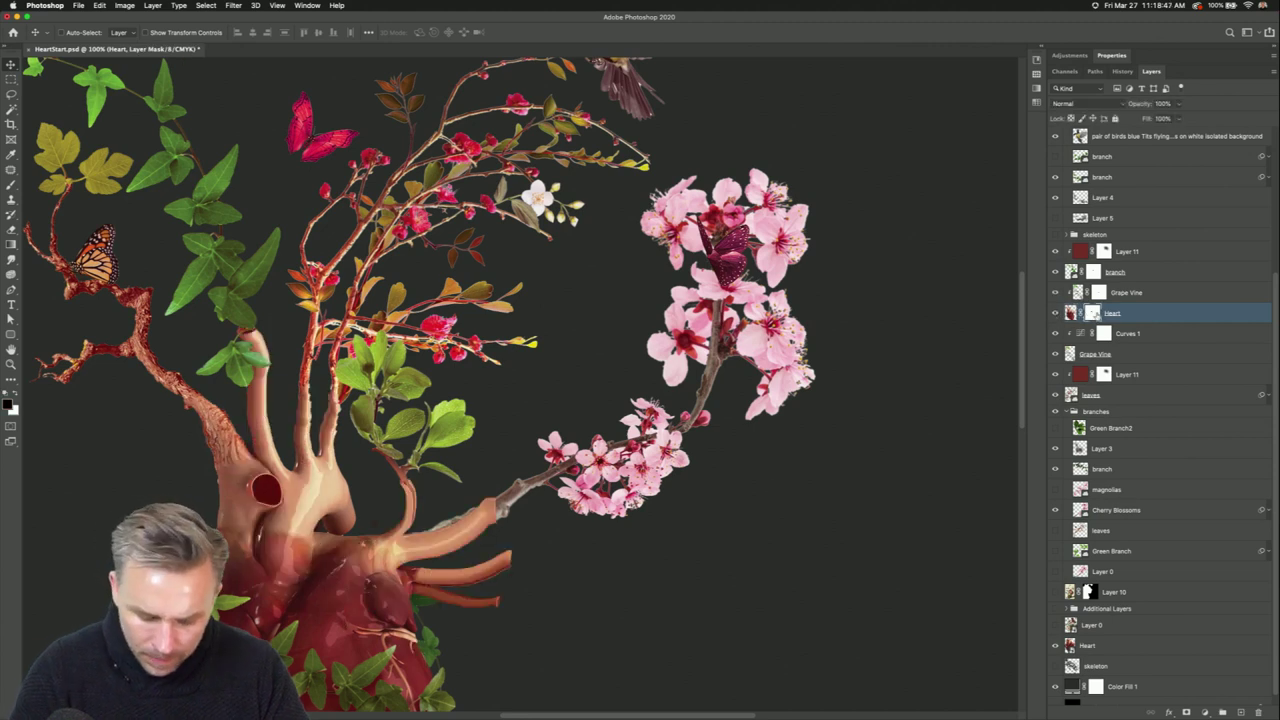
key("b")
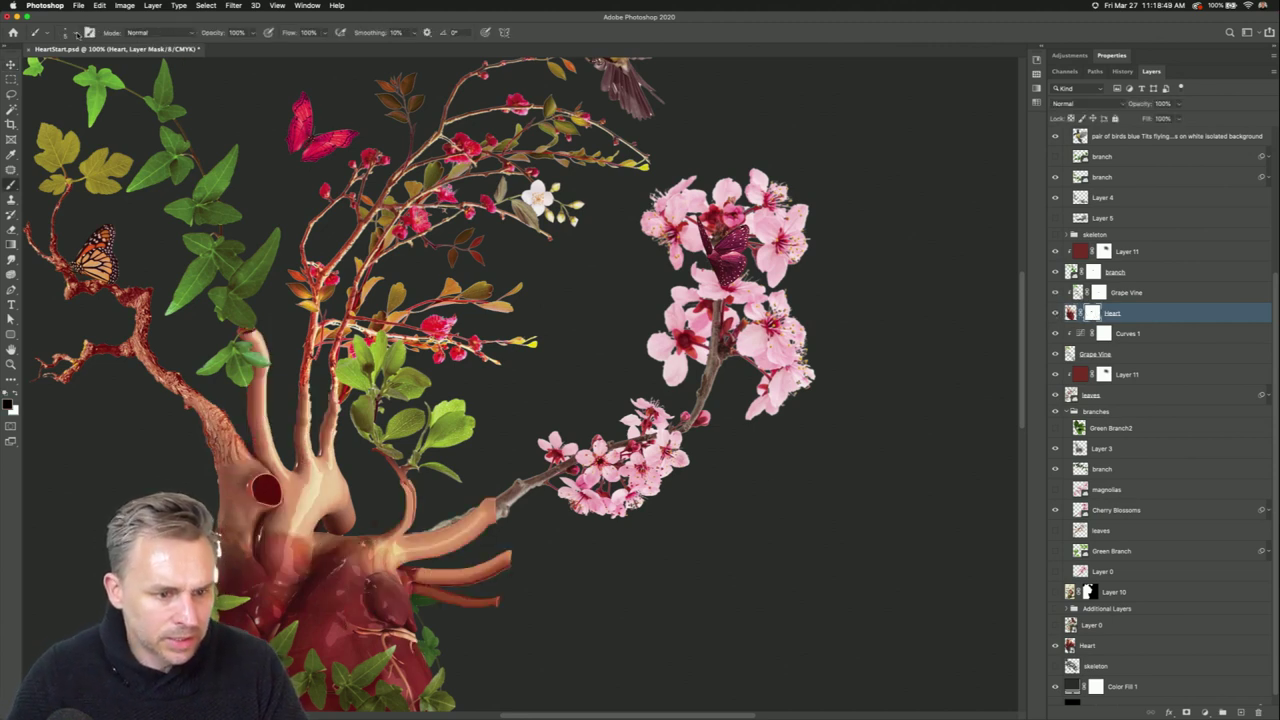
right_click(381, 482)
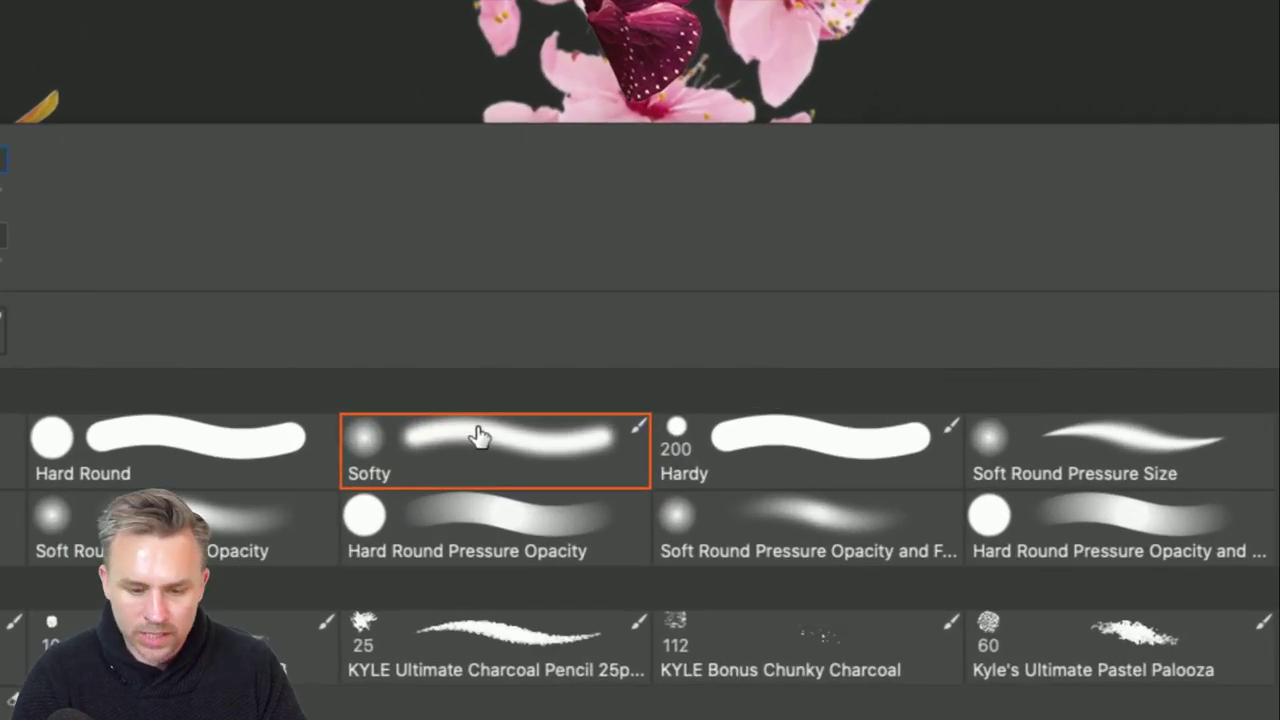
left_click(372, 446)
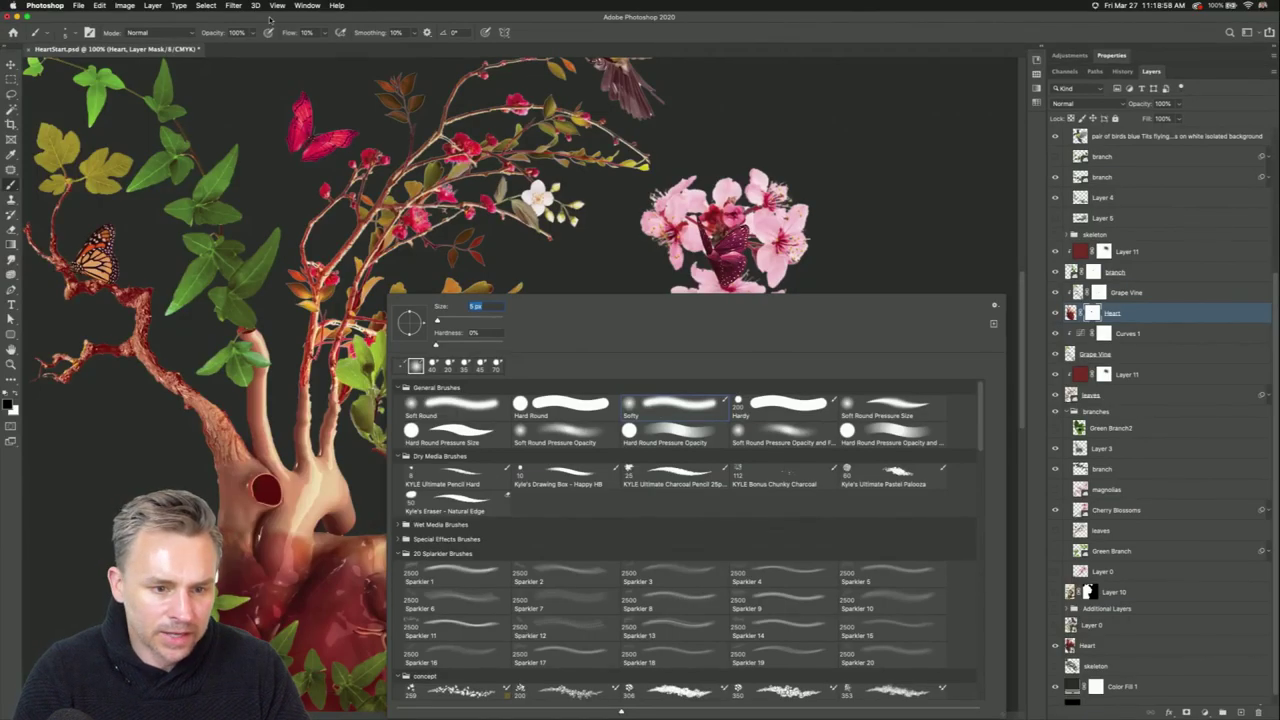
key("Return")
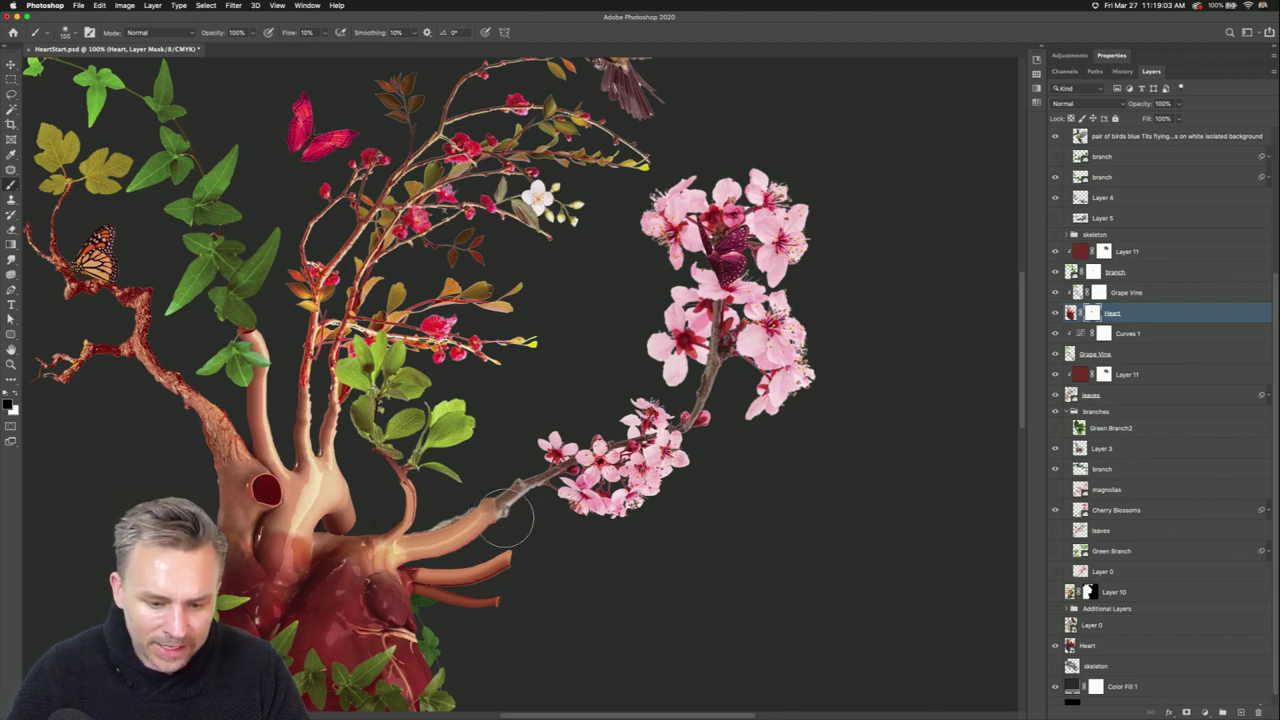
key("bracketright")
key("bracketright")
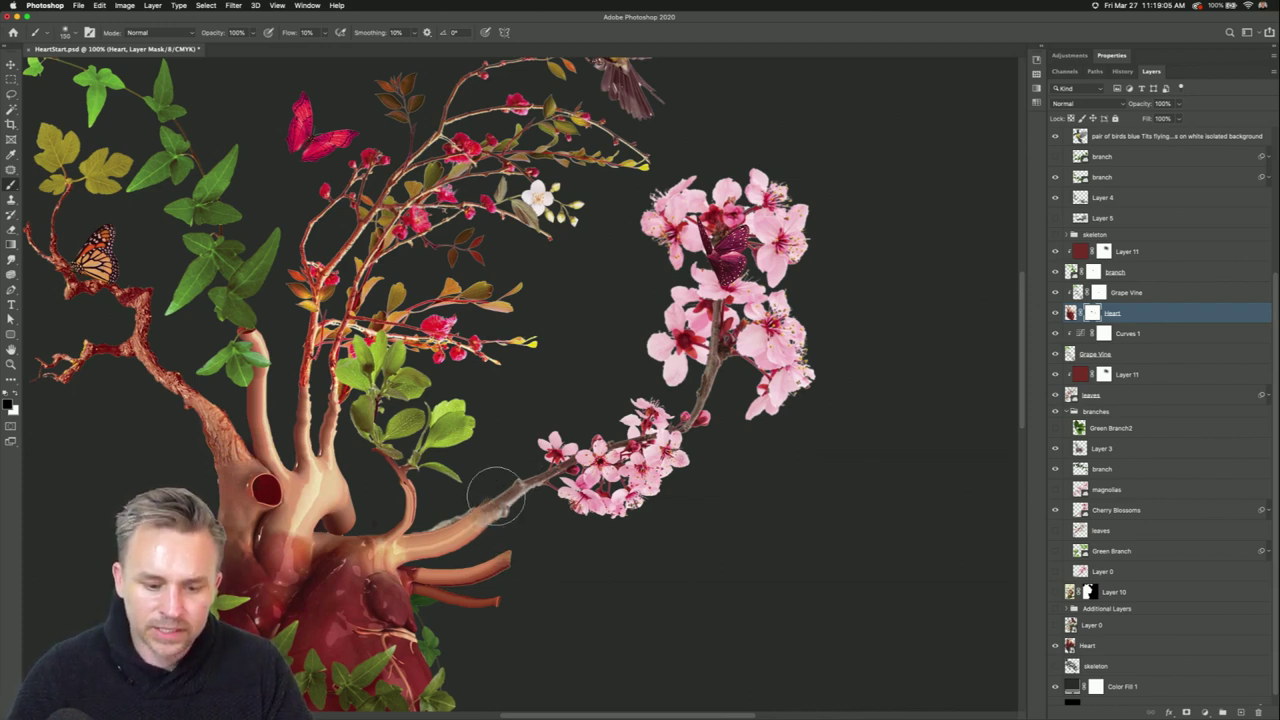
left_click(1071, 313)
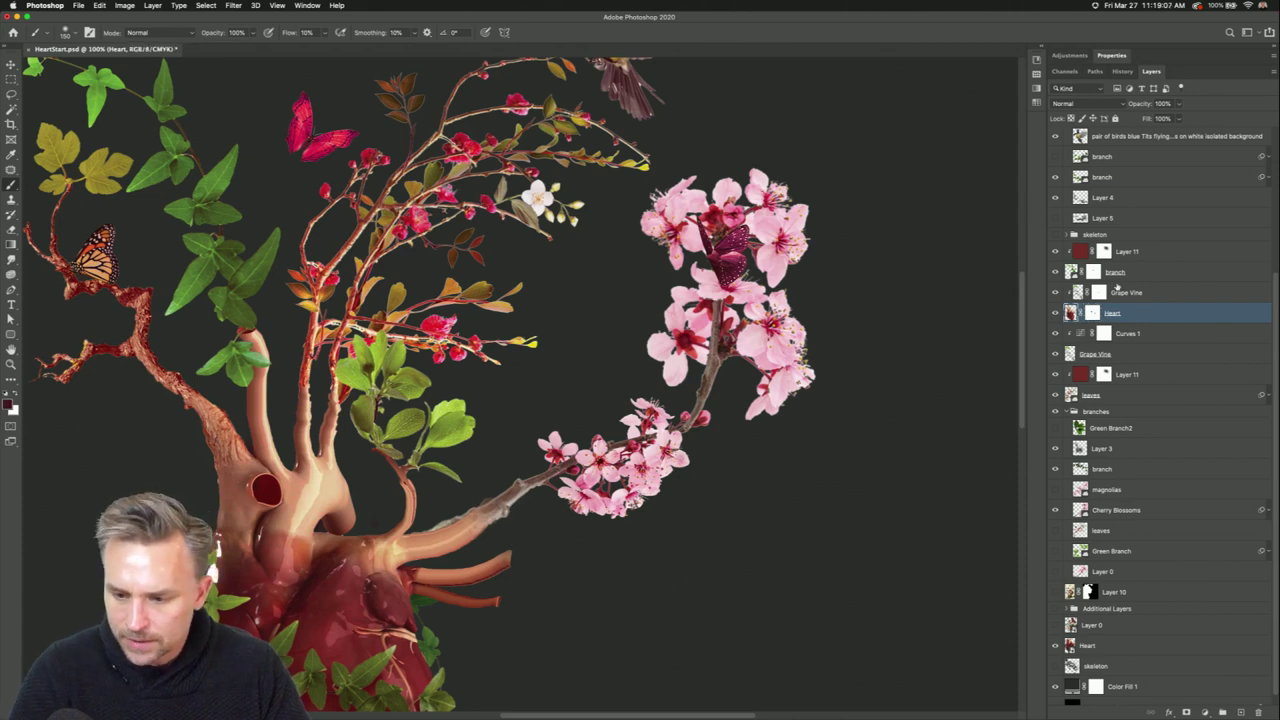
left_click(1144, 402)
Move Cherry Blossoms out of the branches group, then duplicate and rasterize the copy.
left_click(1055, 396)
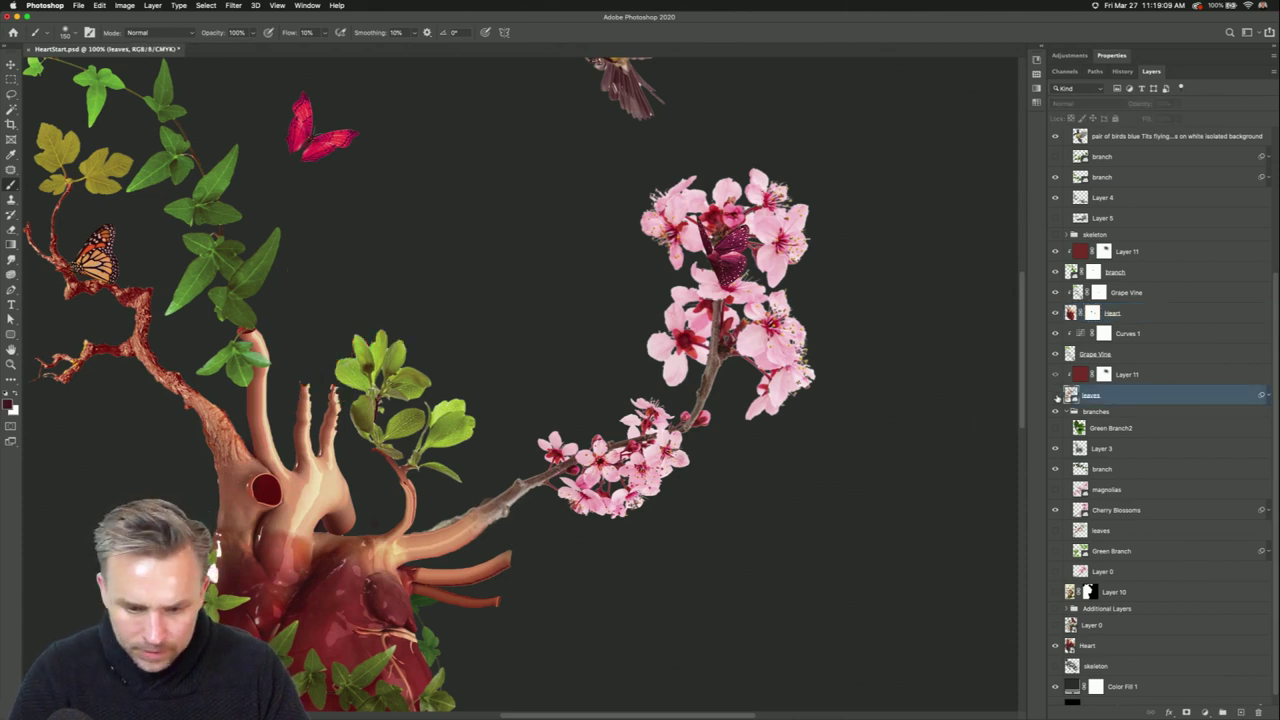
left_click(1055, 396)
left_click_drag(1095, 511, 1126, 398)
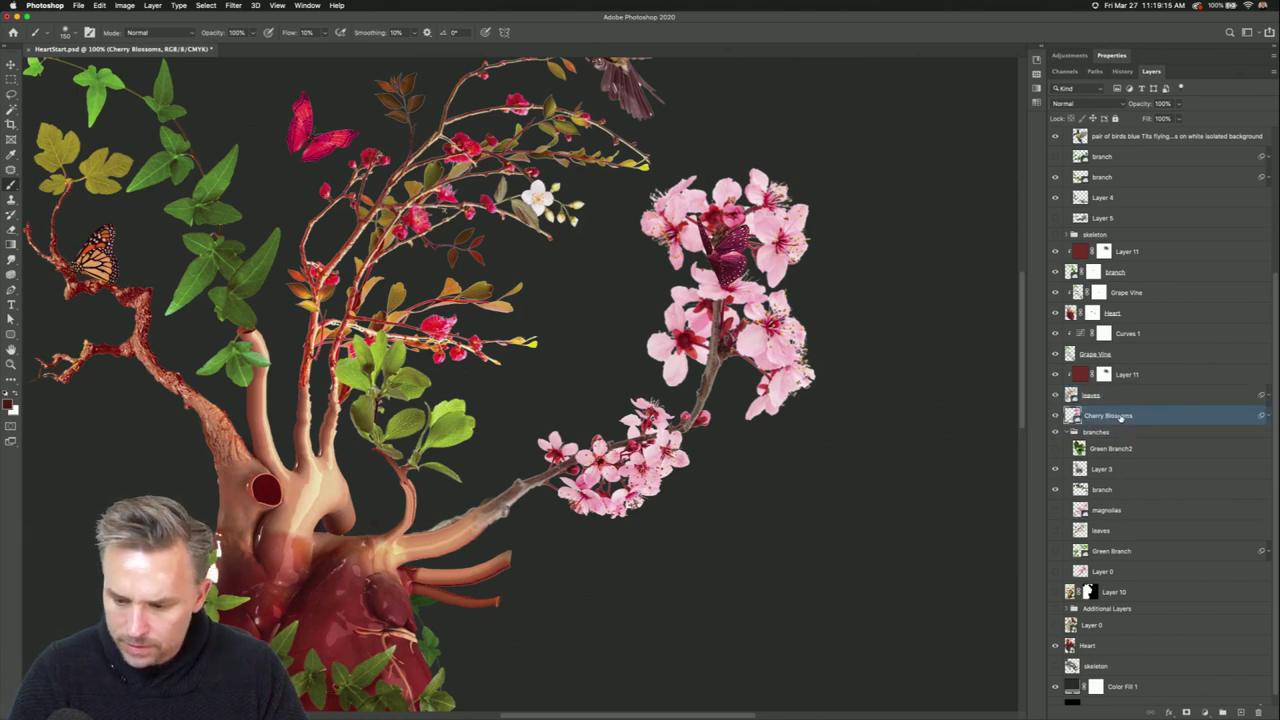
key("super+j")
right_click(1245, 418)
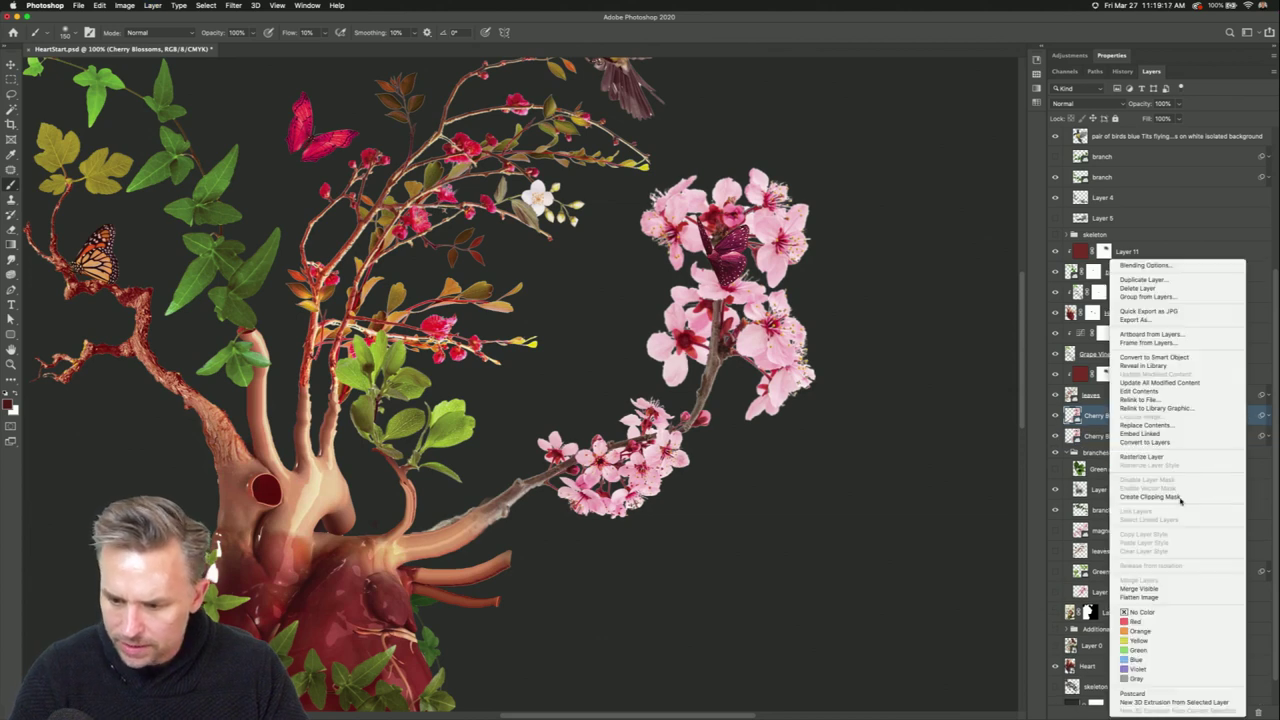
left_click(1169, 457)
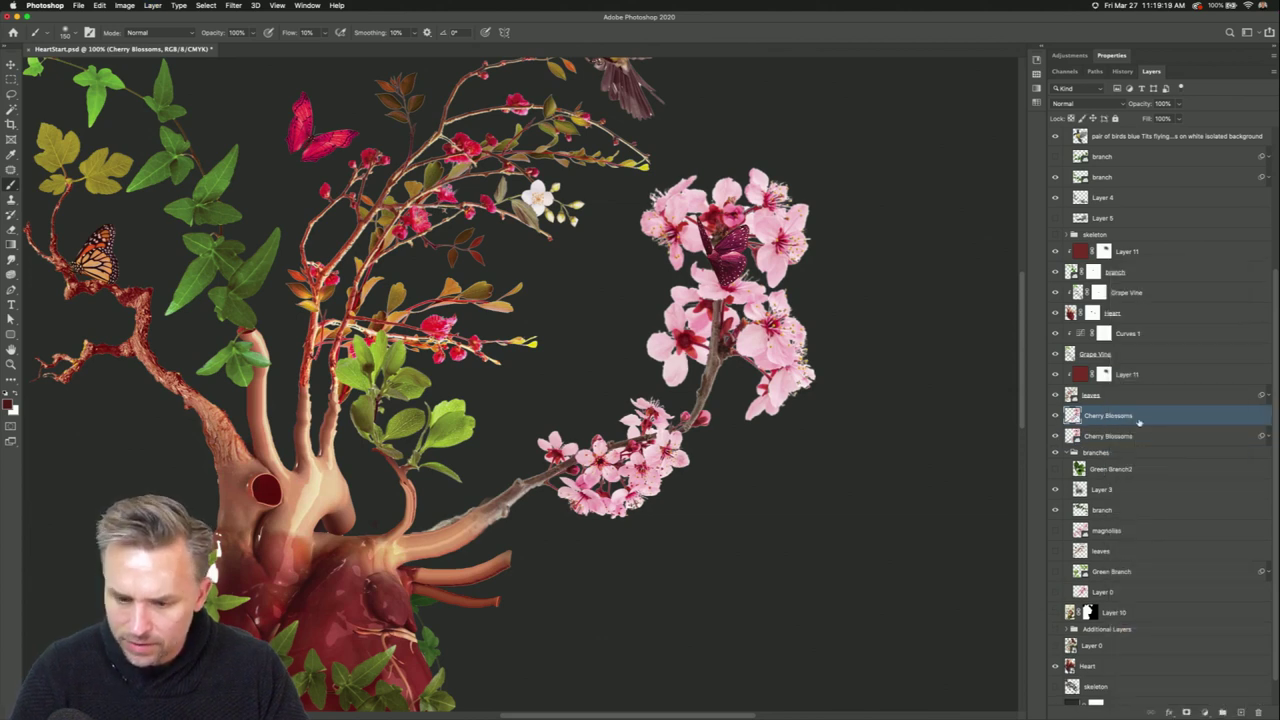
Lasso the lower stem, mask the copy to it, and move it above Heart.
scroll(1148, 420, "up", 4)
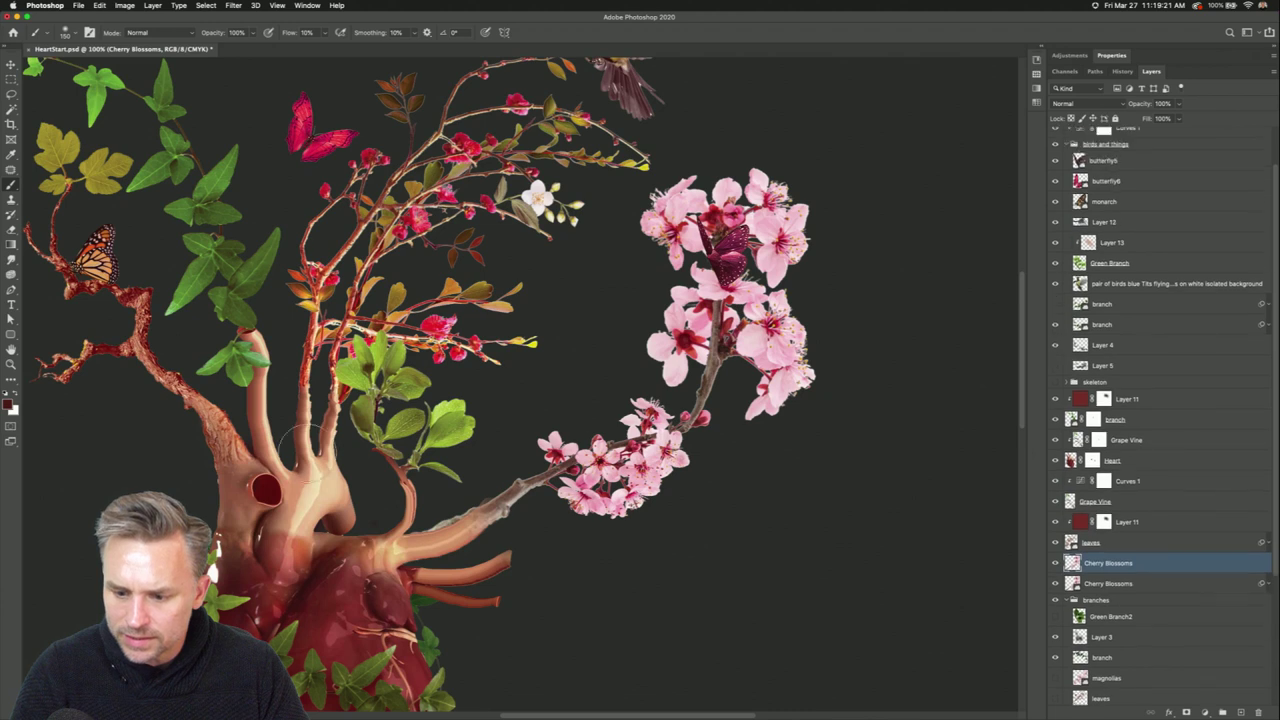
scroll(520, 300, "up", 1)
key("l")
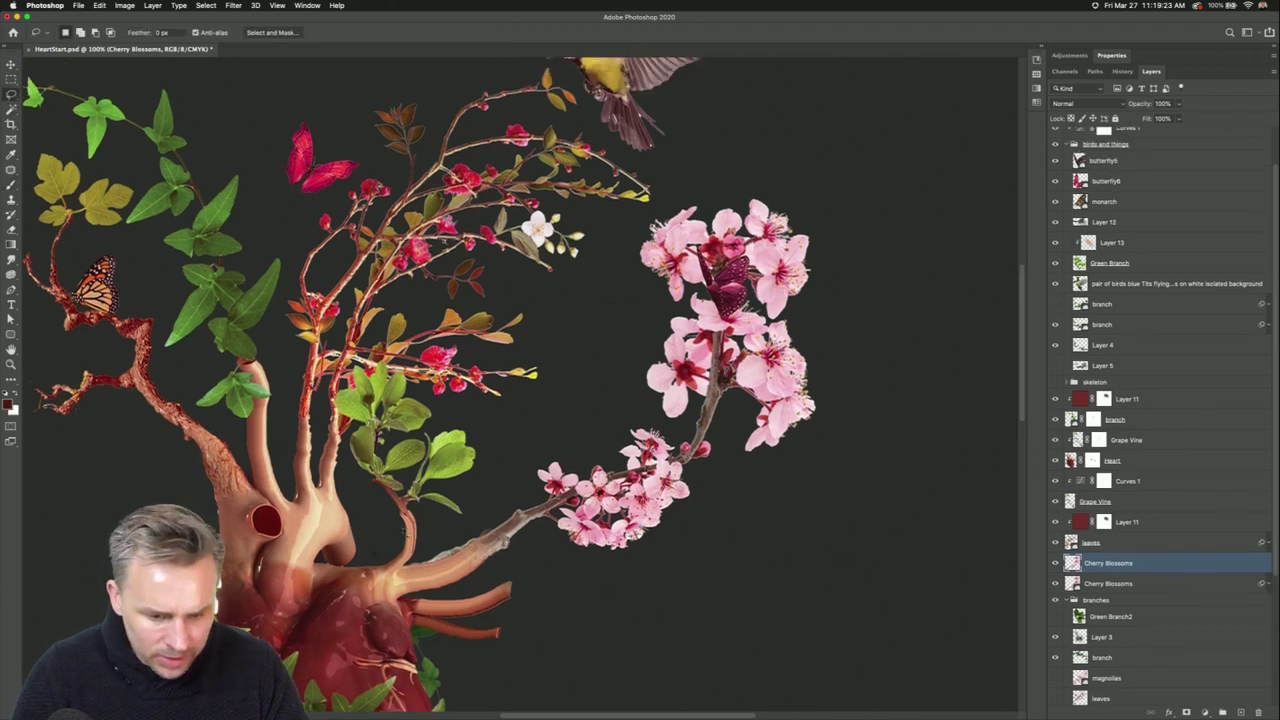
left_click_drag(542, 512, 448, 632)
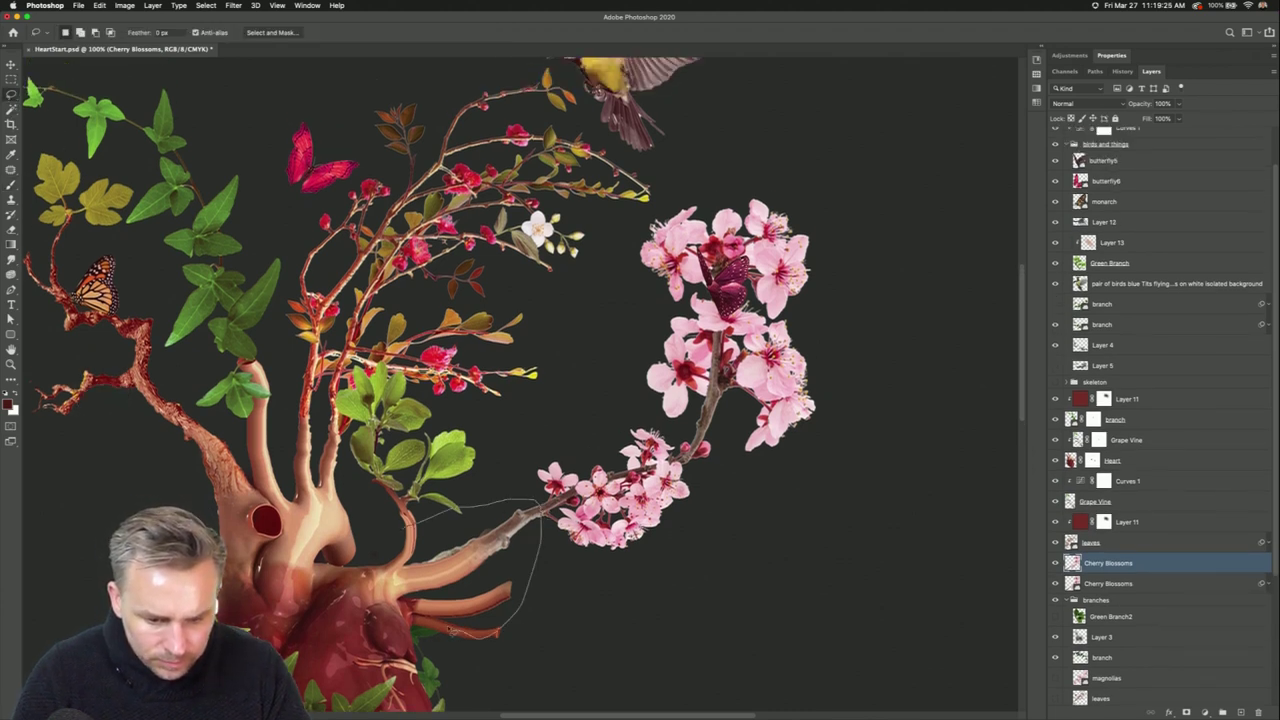
left_click_drag(350, 595, 420, 515)
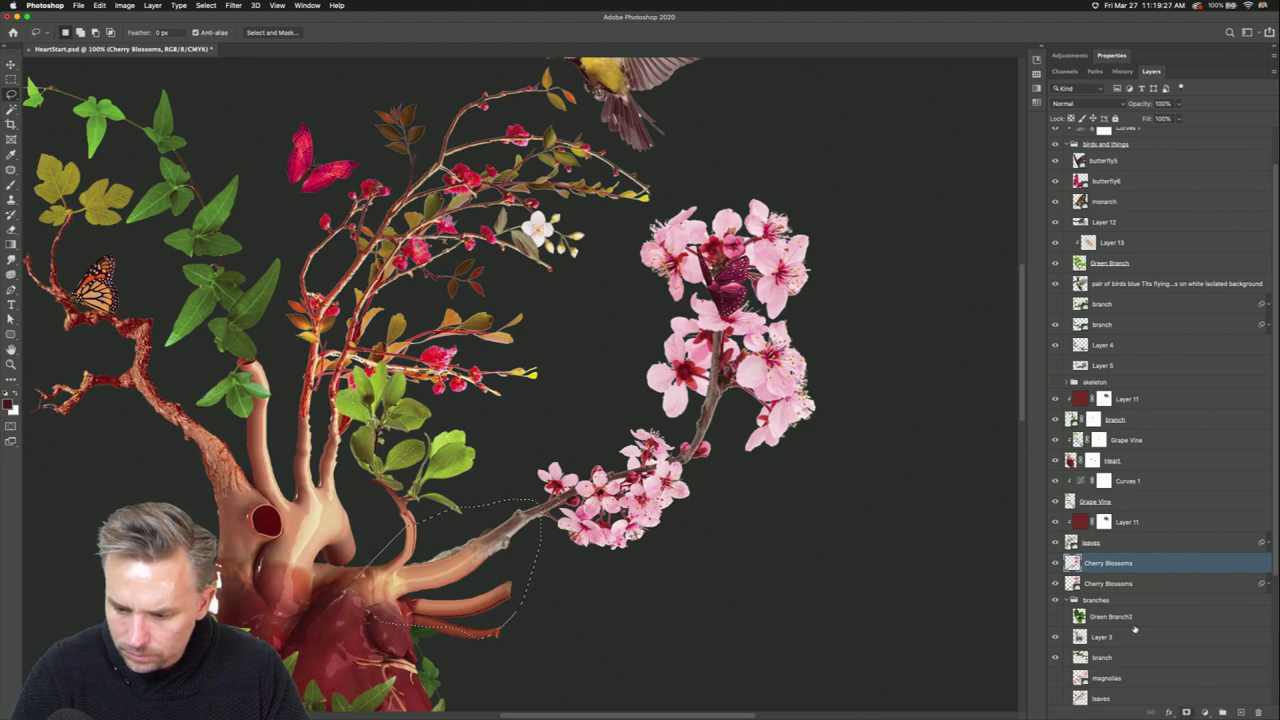
key("super+alt+m")
left_click_drag(1142, 565, 1127, 421)
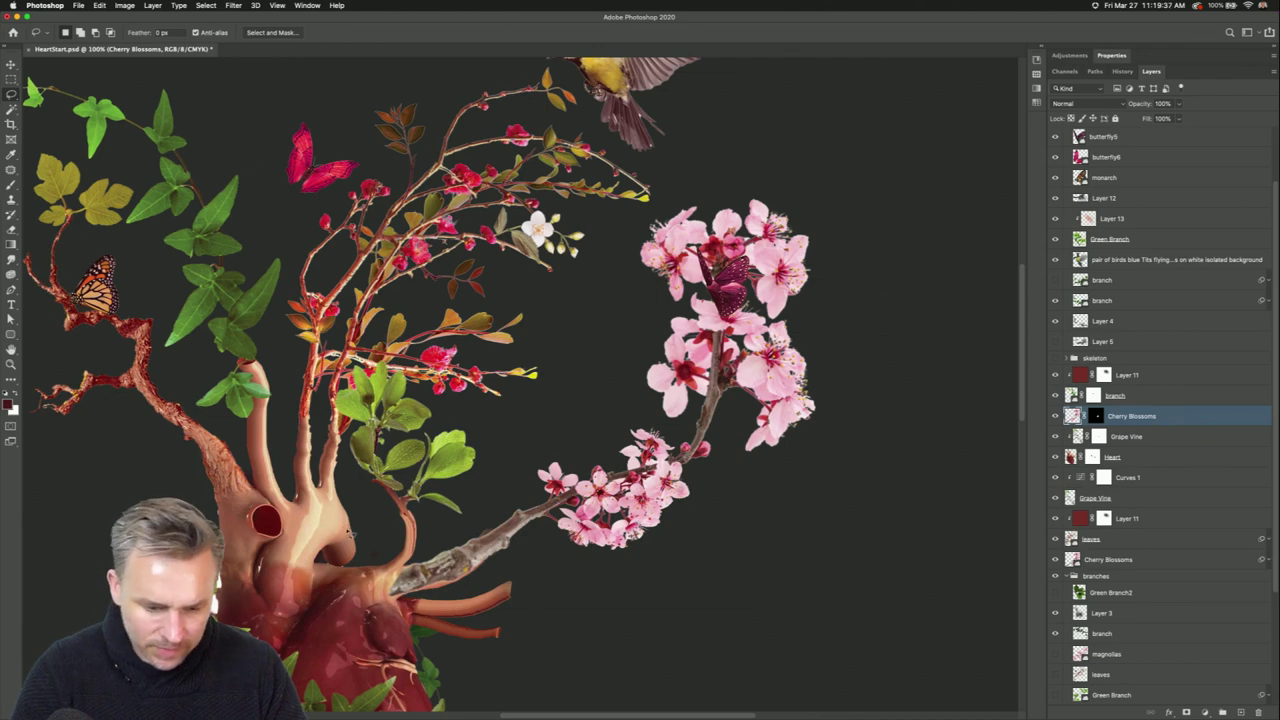
Zoom in to 200% on the heart and stem junction and pick the Sharpen tool.
key("super+plus")
scroll(631, 265, "down", 5)
scroll(631, 265, "up", 2)
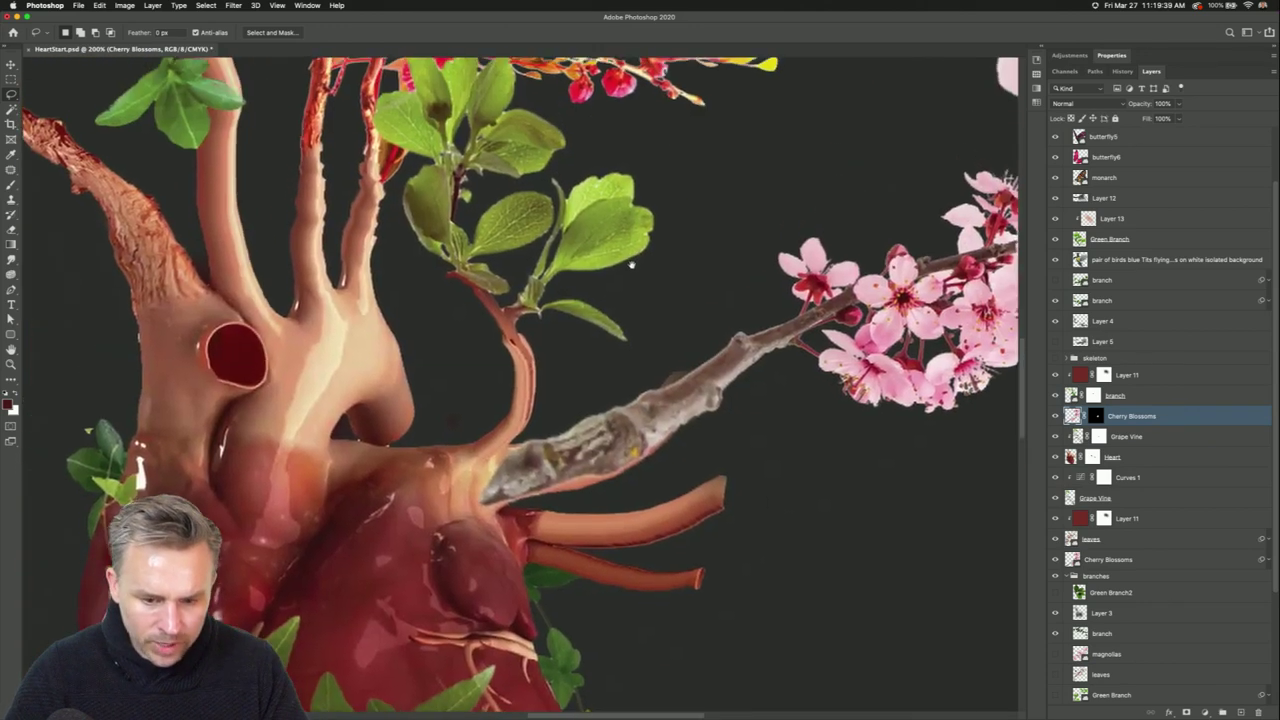
scroll(631, 263, "up", 2)
left_click(11, 258)
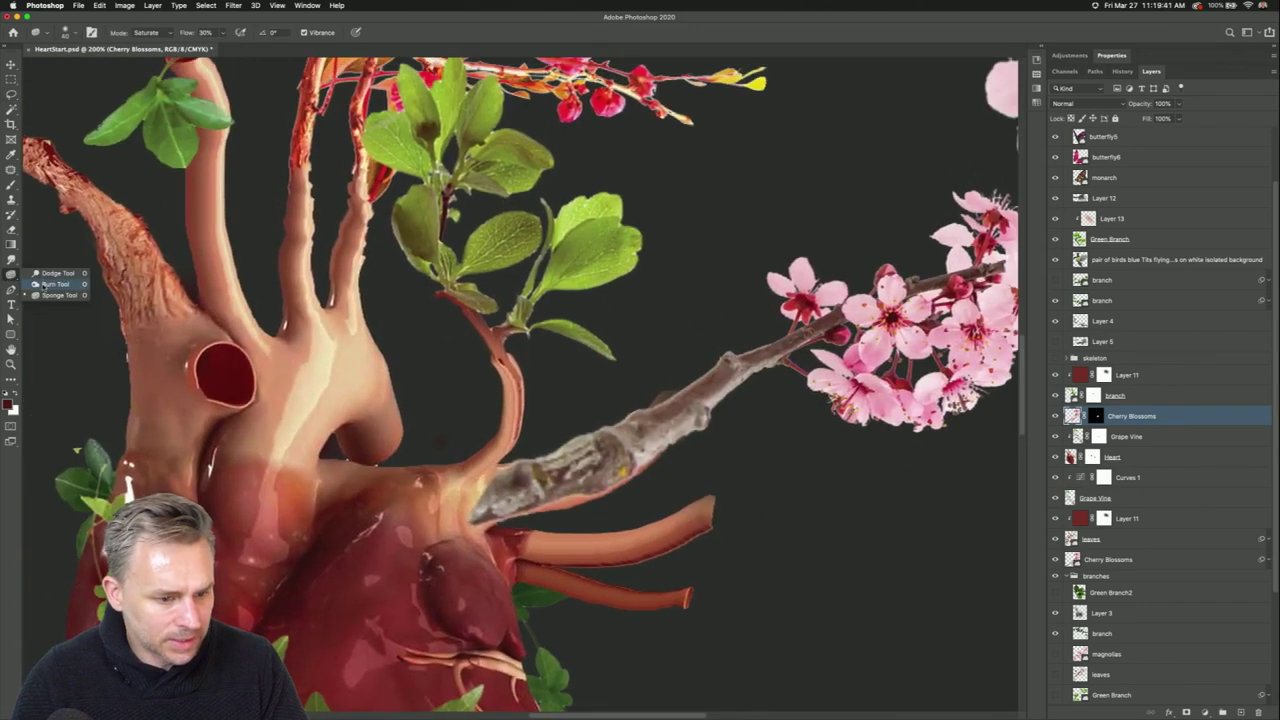
left_click(58, 269)
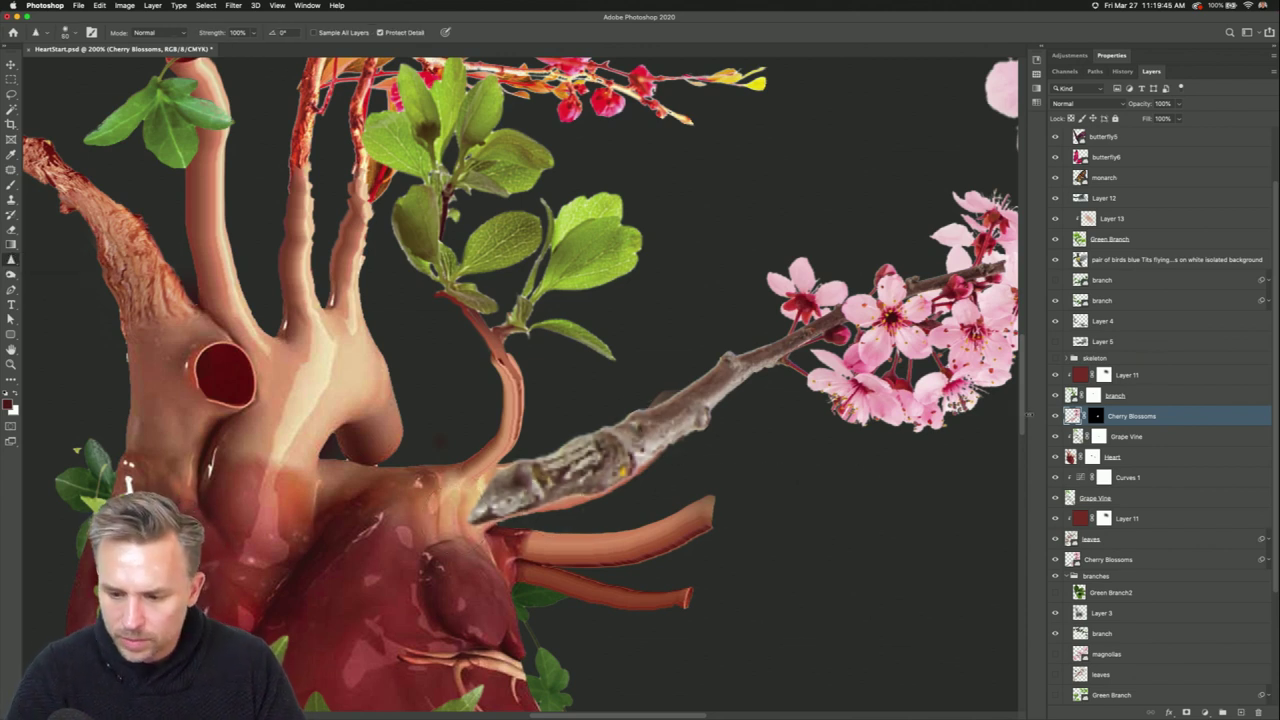
Paint black with an 80 px brush on the copy's mask to hide the stem base.
left_click(1095, 416)
key("b")
key("d")
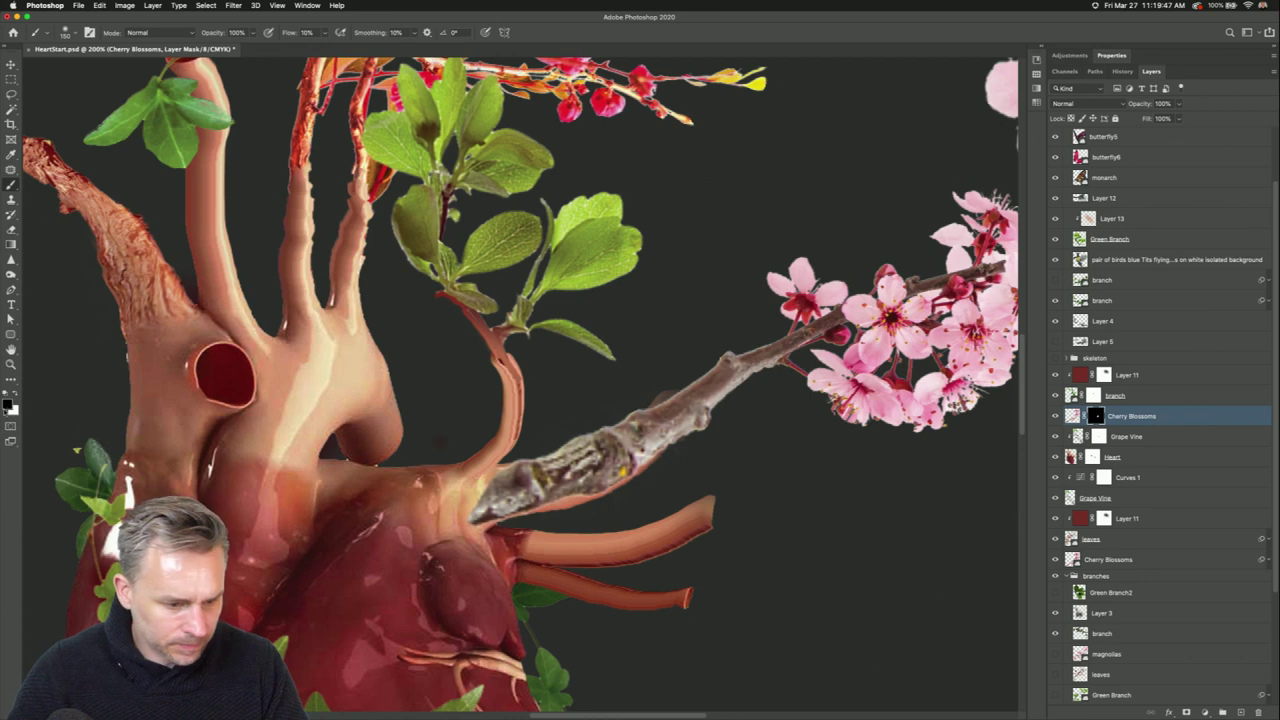
key("bracketleft")
key("bracketleft")
mouse_move(458, 500)
left_mouse_down()
mouse_move(495, 484)
mouse_move(465, 515)
left_mouse_up()
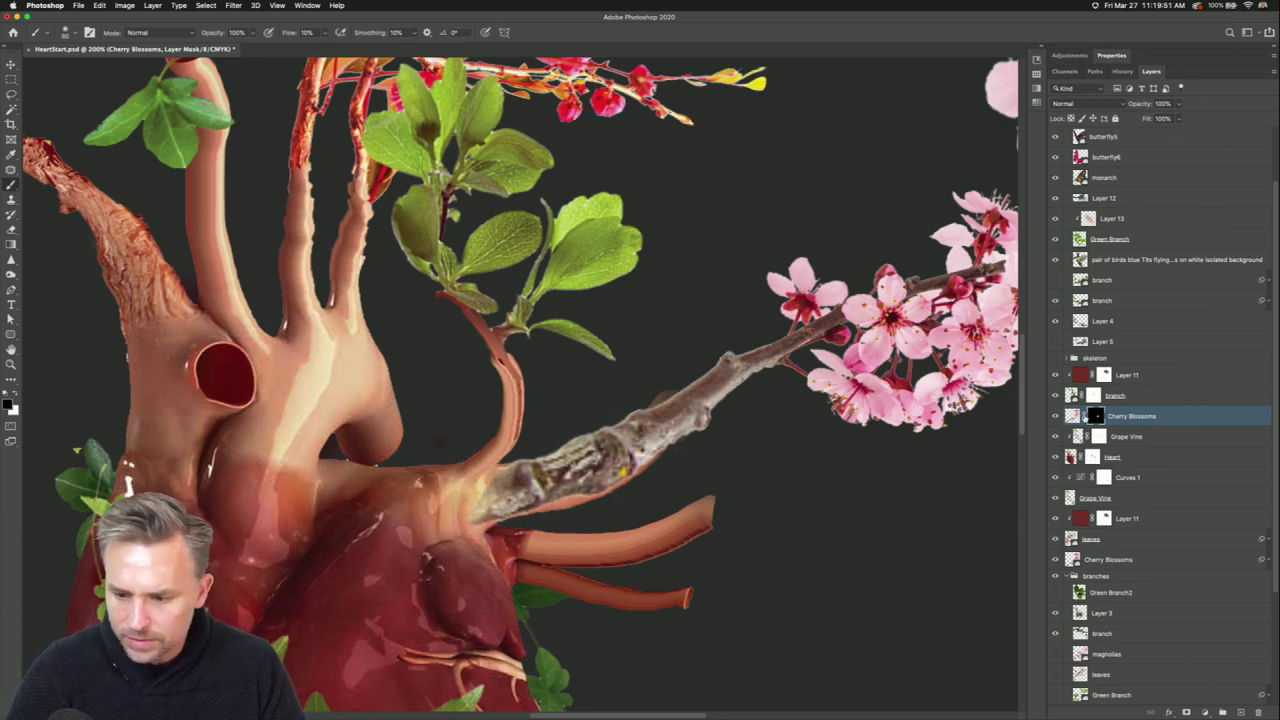
Set the Cherry Blossoms stem copy's blend mode to Soft Light.
left_click(1076, 104)
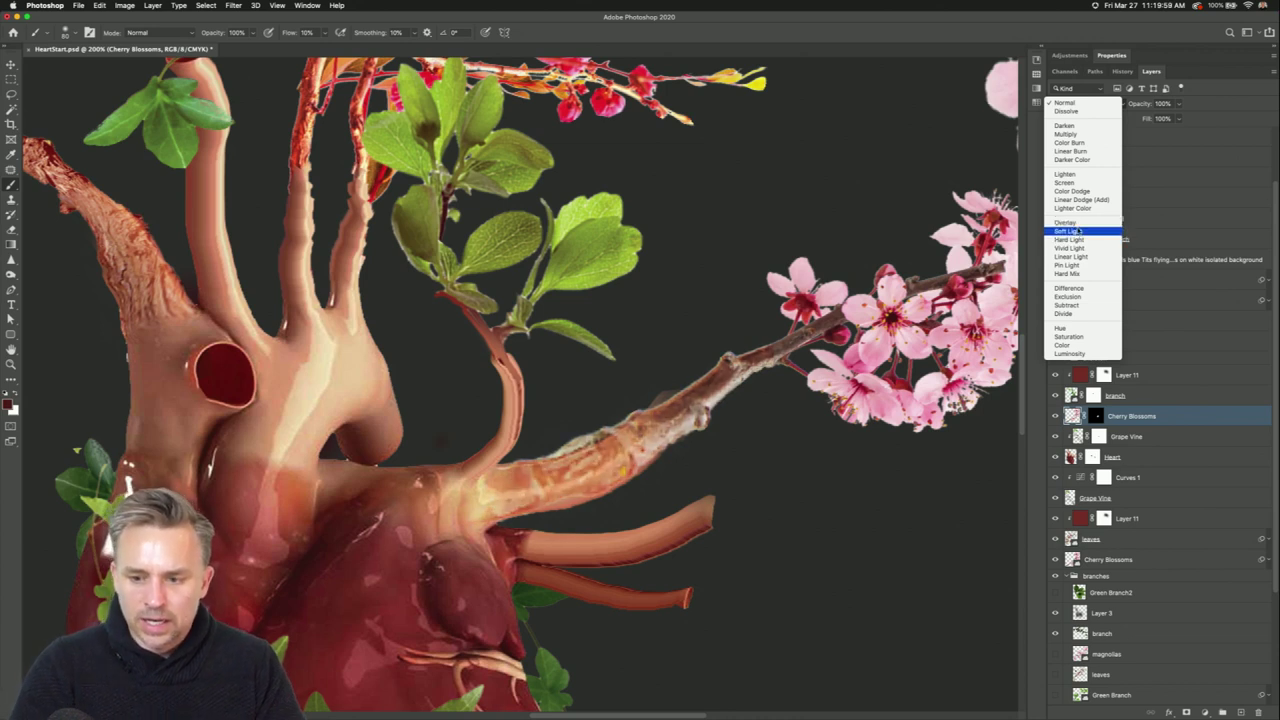
left_click(1068, 232)
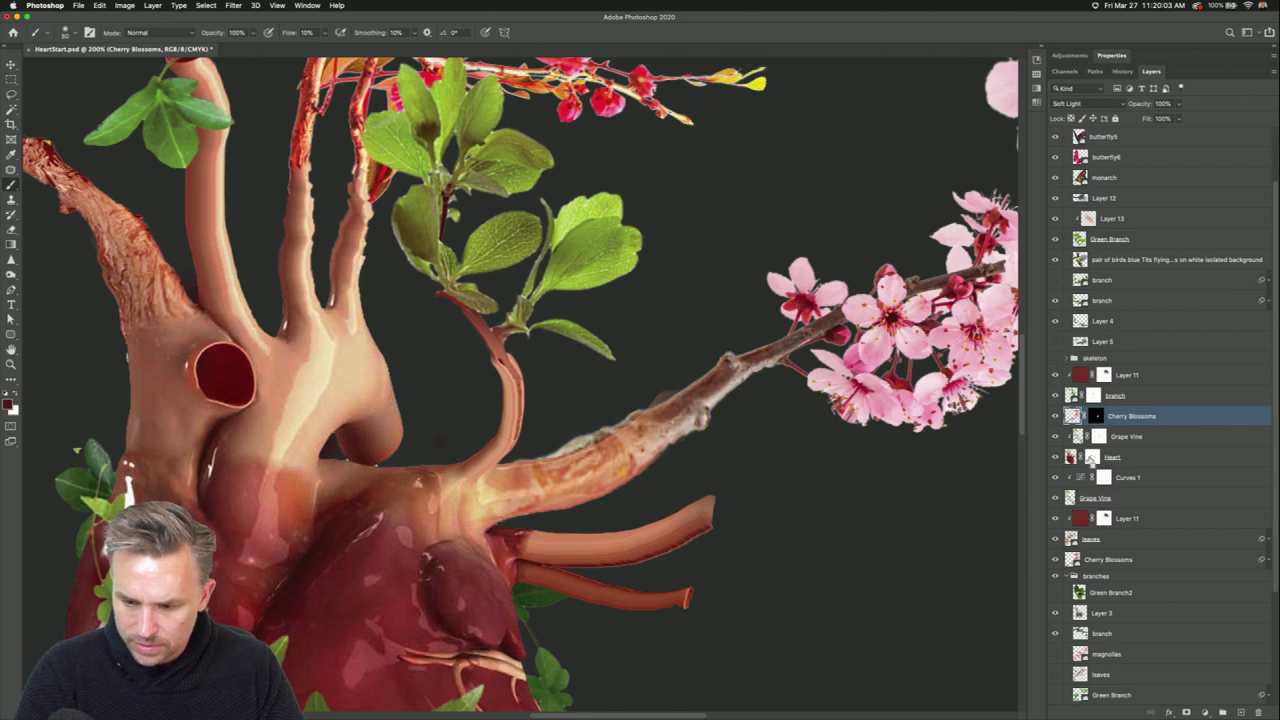
left_click(1070, 457, "super")
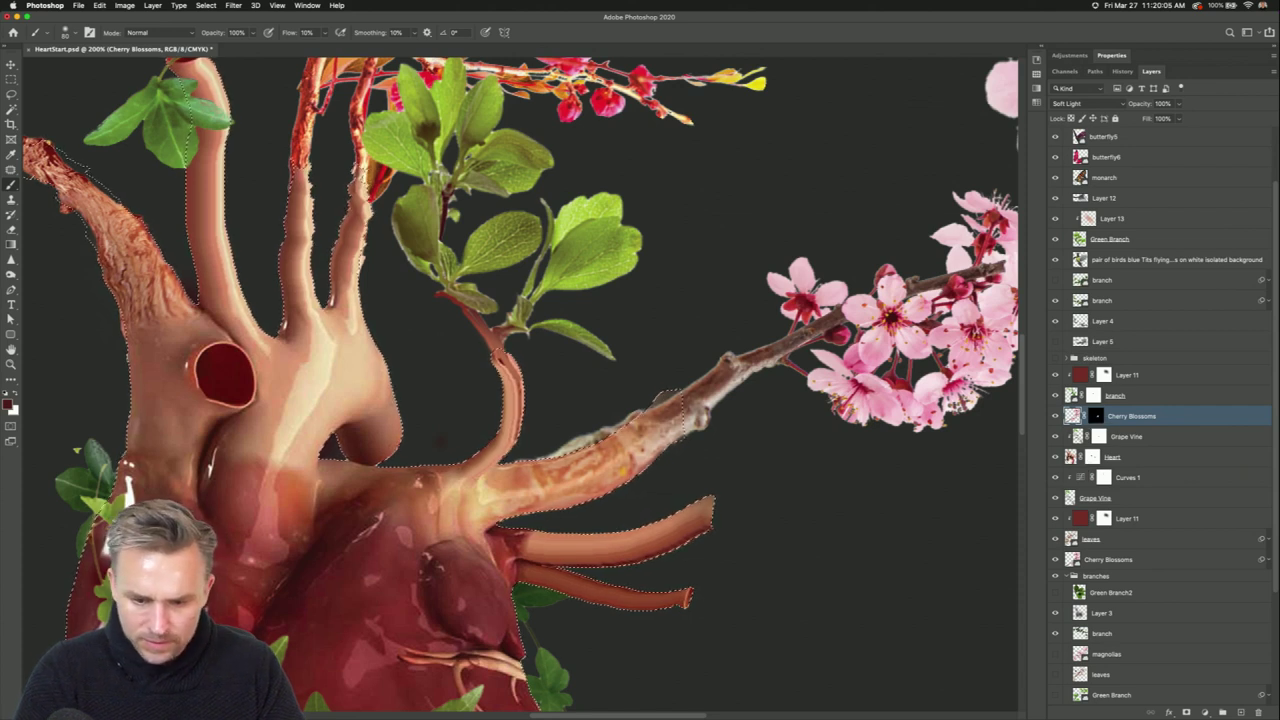
Load the Cherry Blossoms copy's outline as a selection with the Heart layer active.
key("super+d")
left_click(1070, 457)
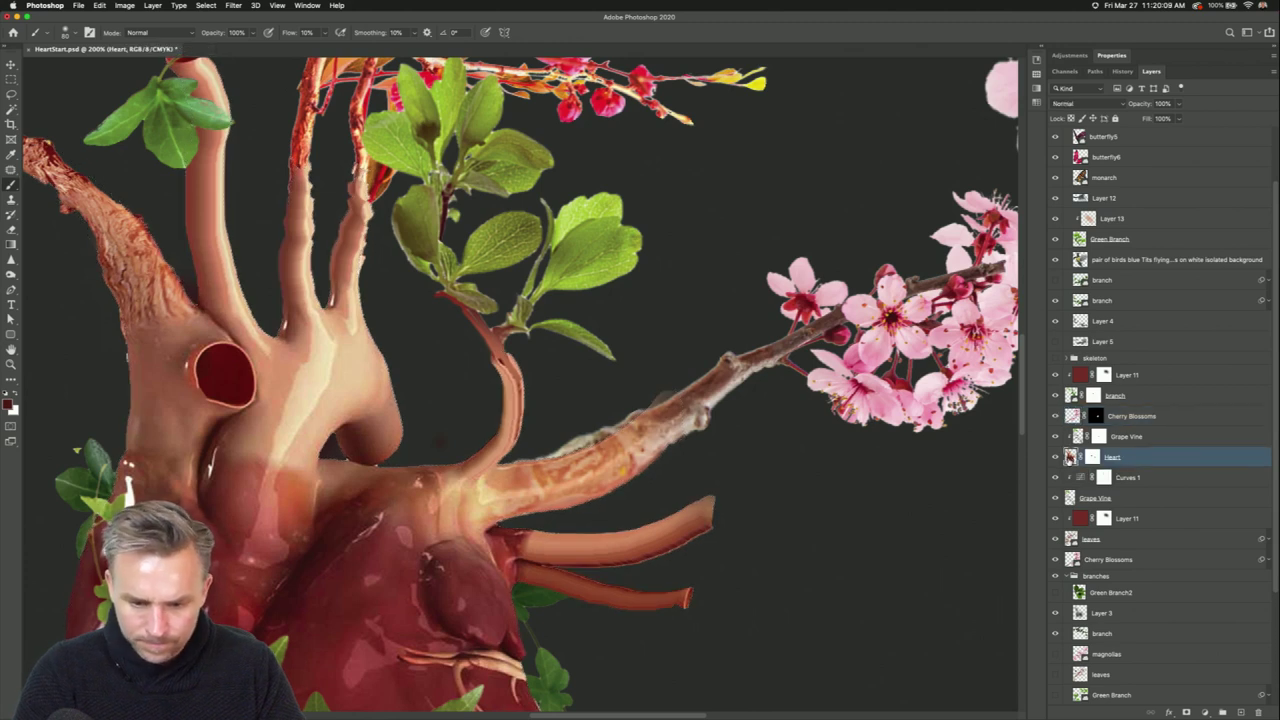
left_click(1072, 416)
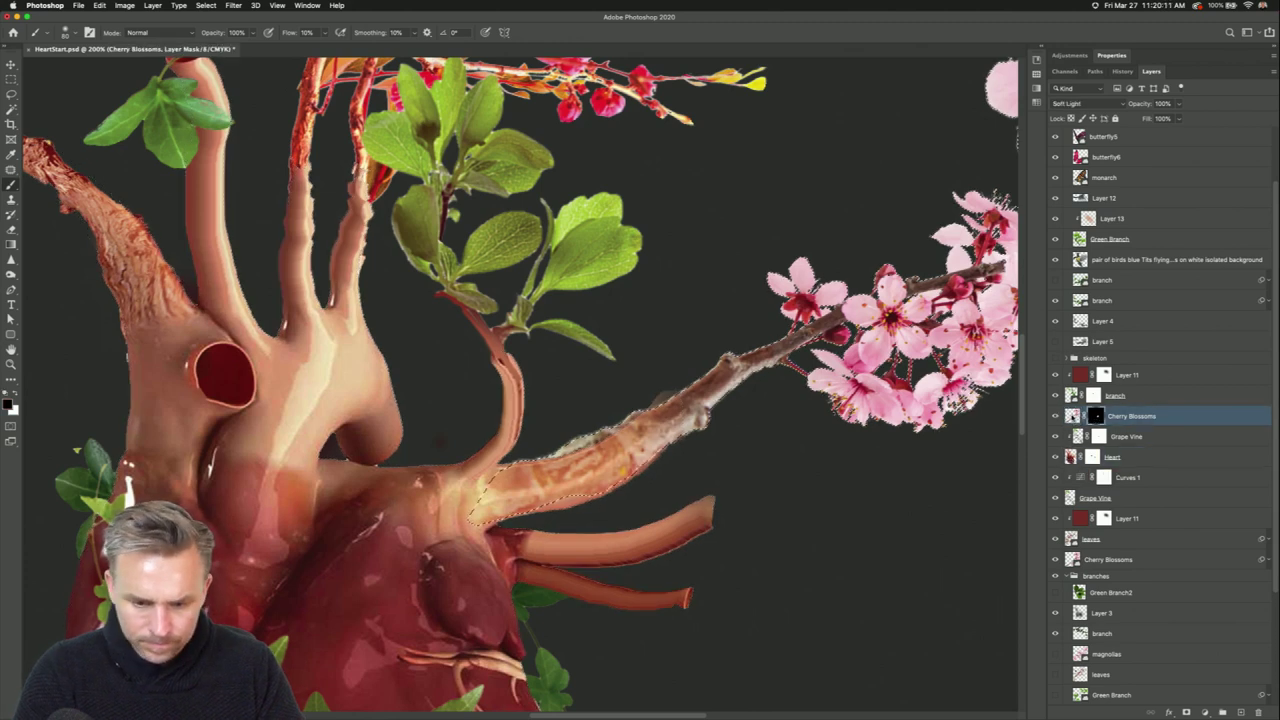
left_click(1072, 416, "super")
left_click(1070, 457)
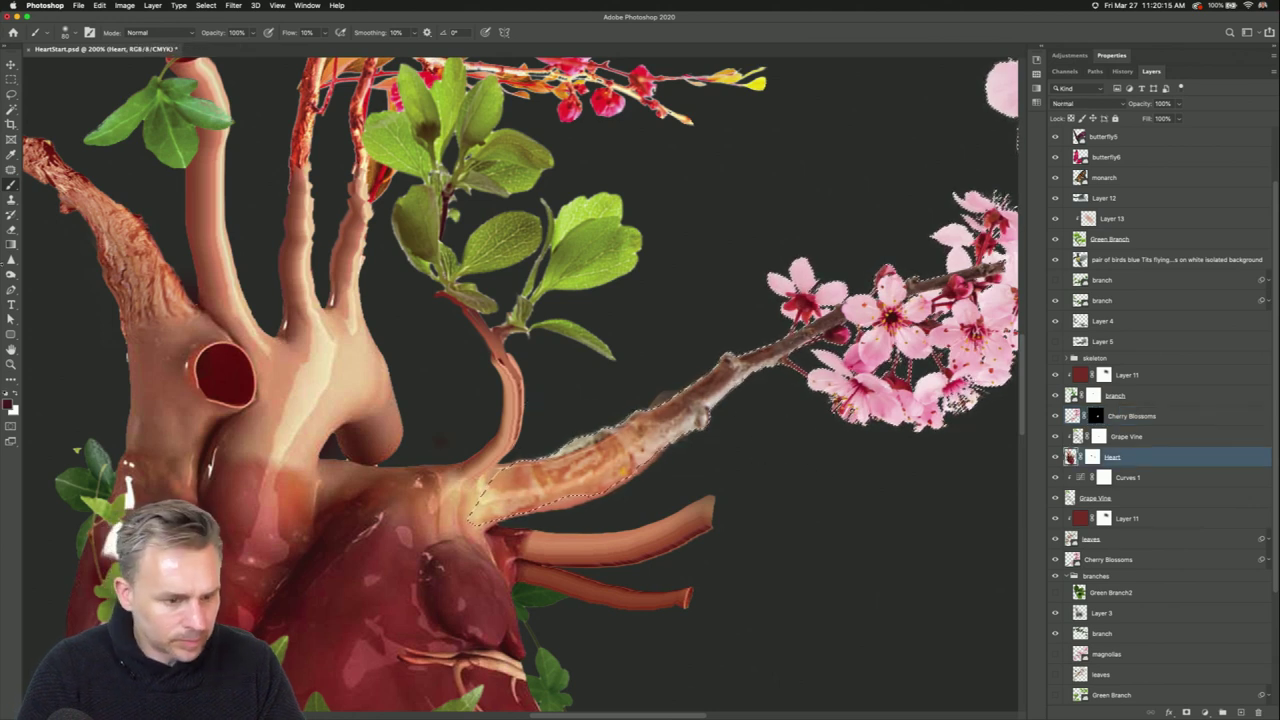
Smudge the heart's vessel along the stem with the Smudge Tool, then zoom out.
left_click(20, 276)
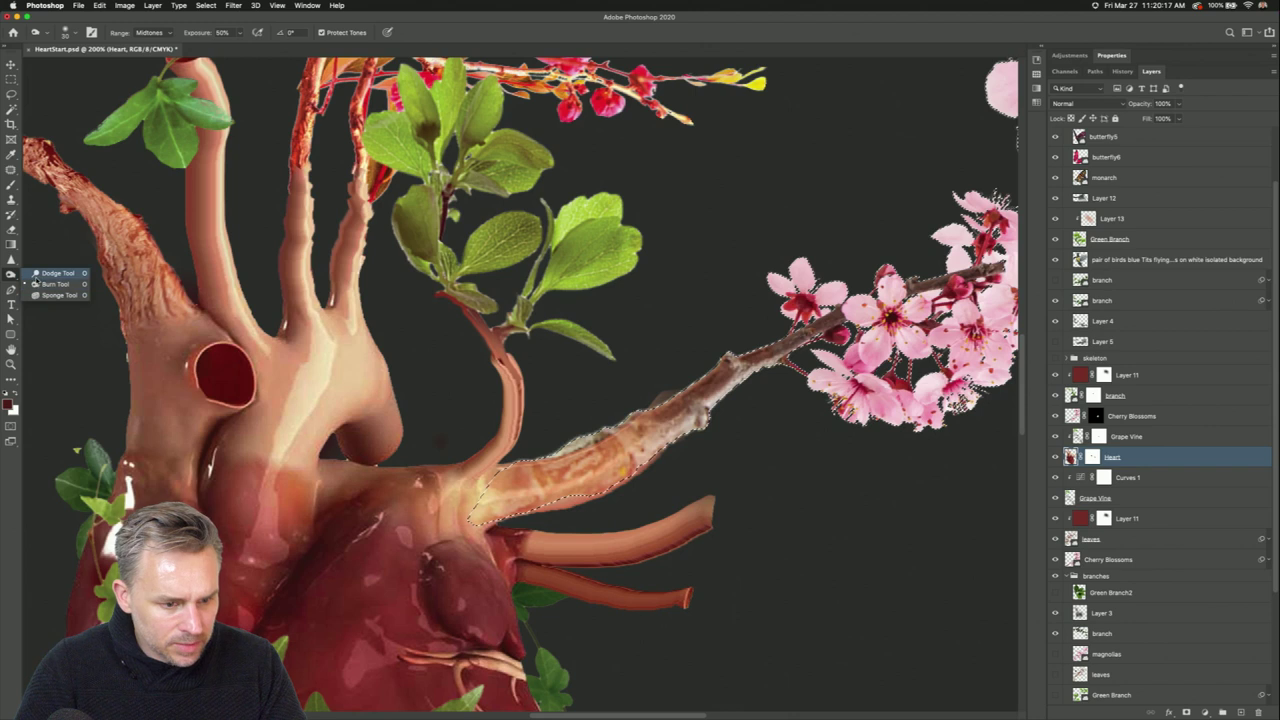
left_click(11, 259)
left_click(11, 259)
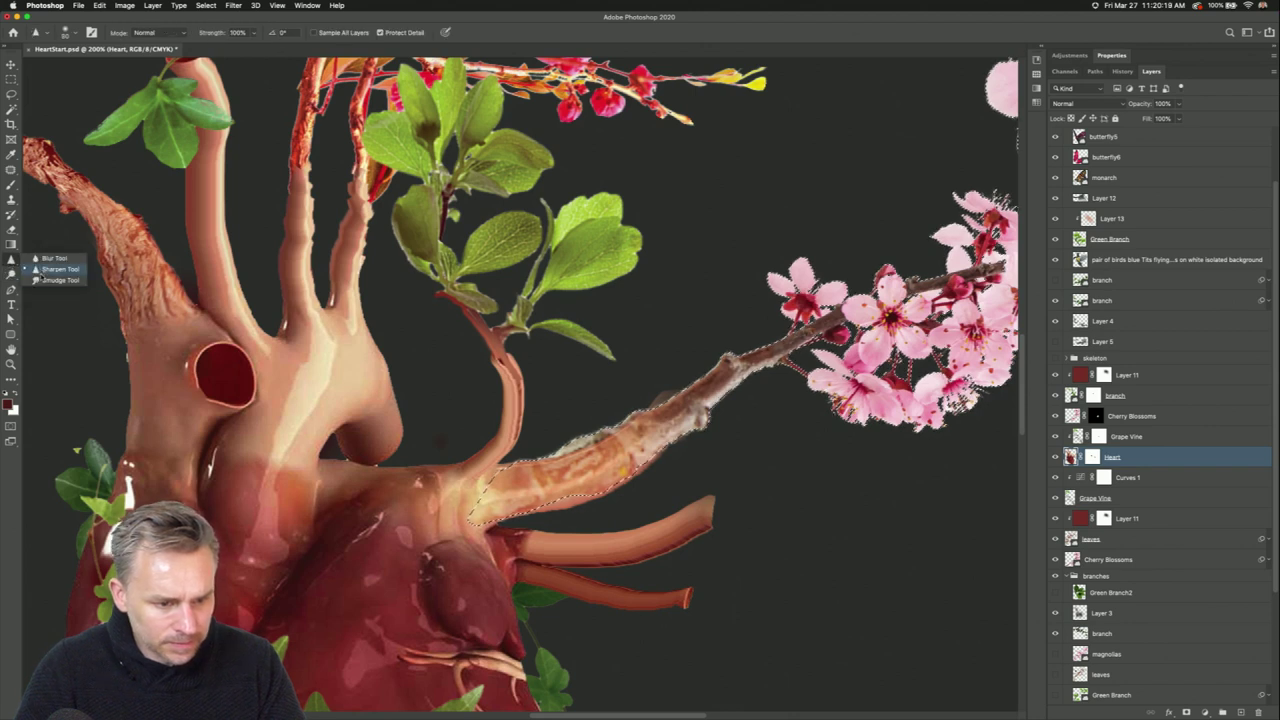
left_click(52, 280)
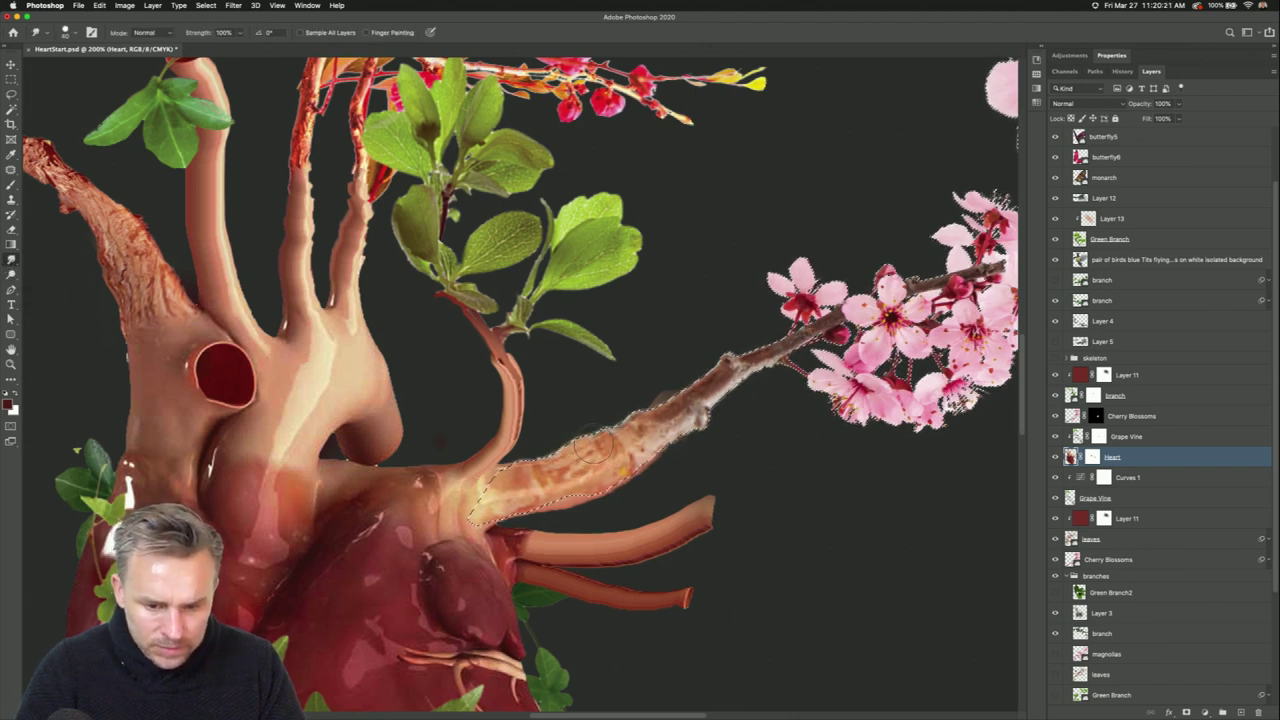
mouse_move(595, 450)
left_mouse_down()
mouse_move(644, 426)
mouse_move(525, 448)
left_mouse_up()
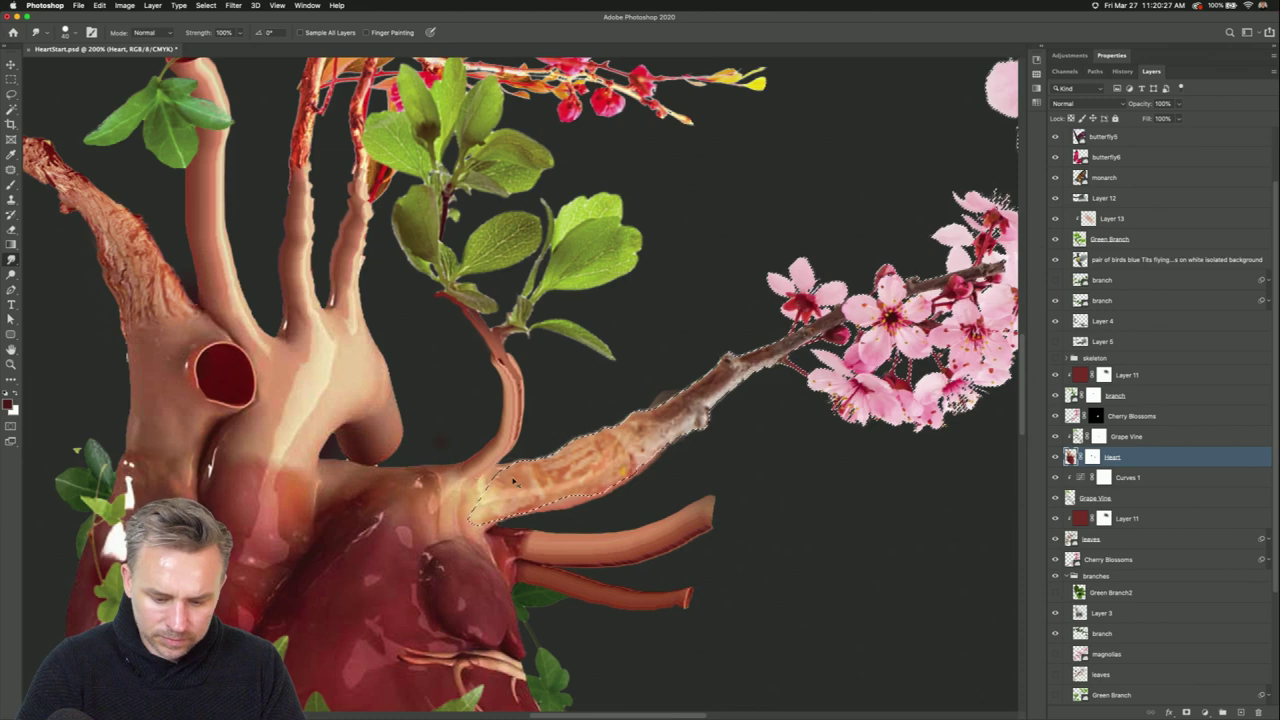
key("super+minus")
key("super+minus")
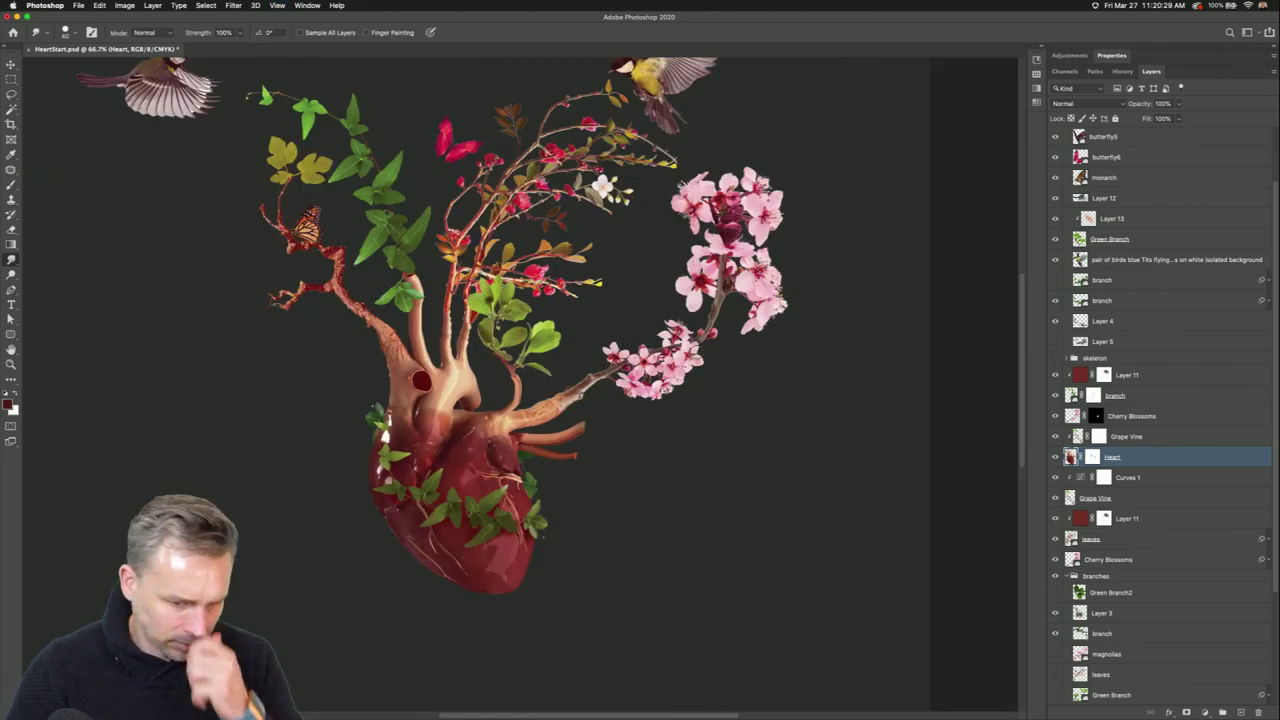
Move Cherry Blossoms directly below the Grape Vine layer.
left_click(1192, 420)
scroll(1100, 252, "up", 3)
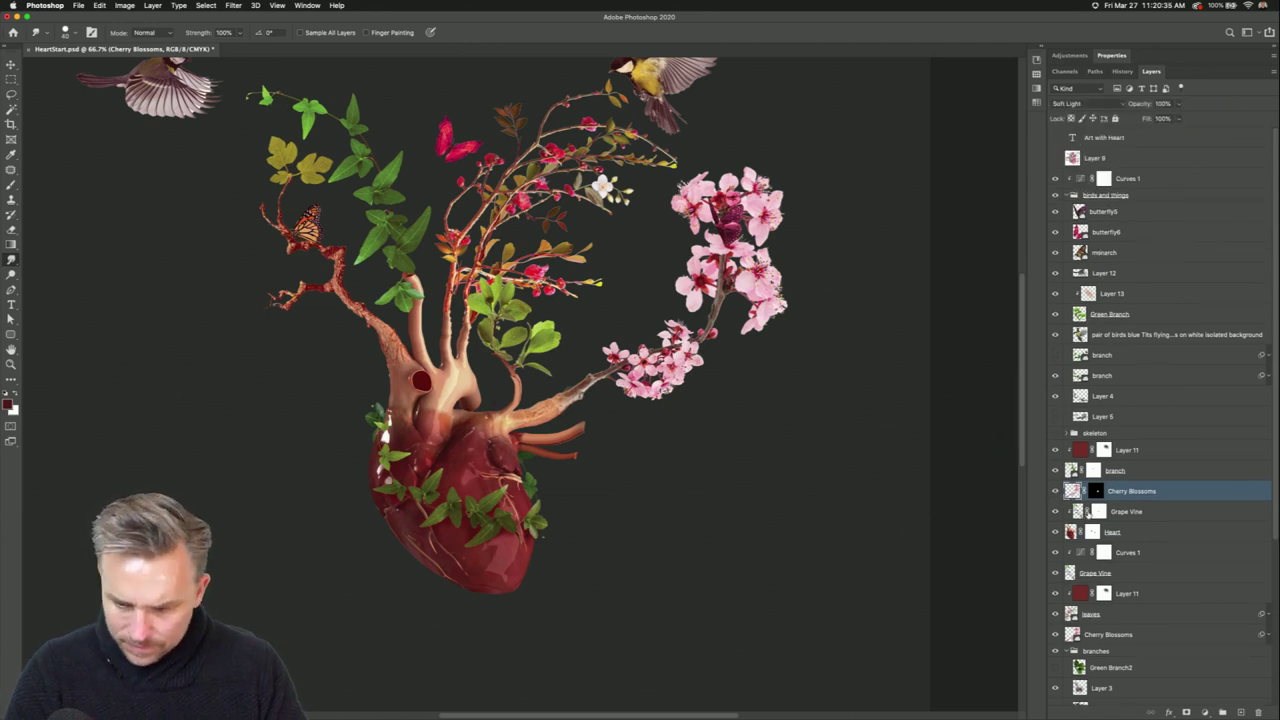
scroll(1122, 614, "down", 3)
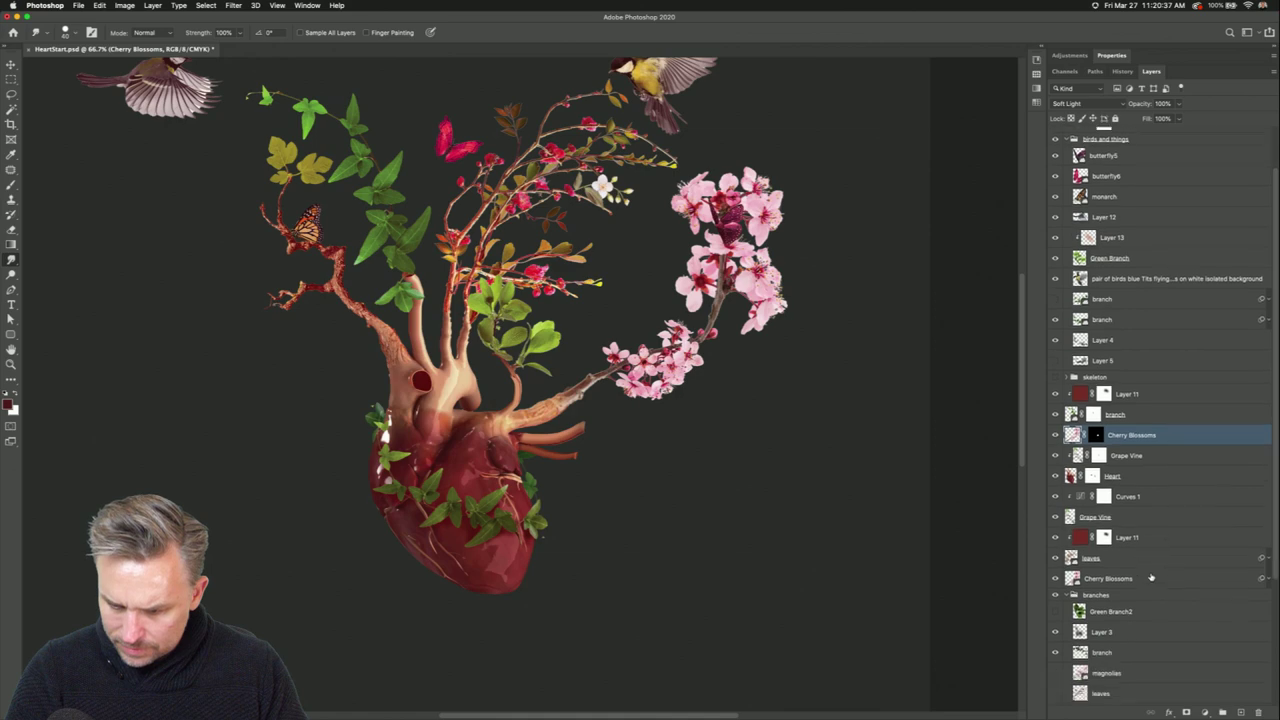
left_click(1163, 444)
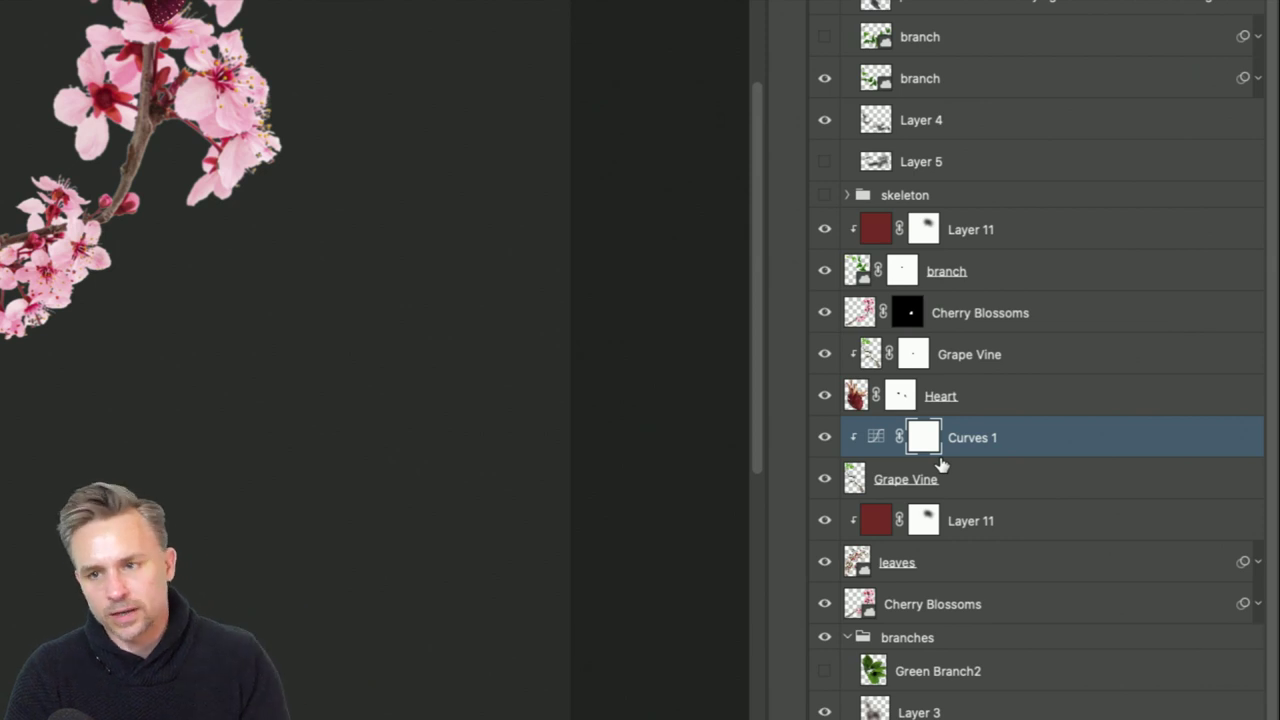
left_click(980, 481)
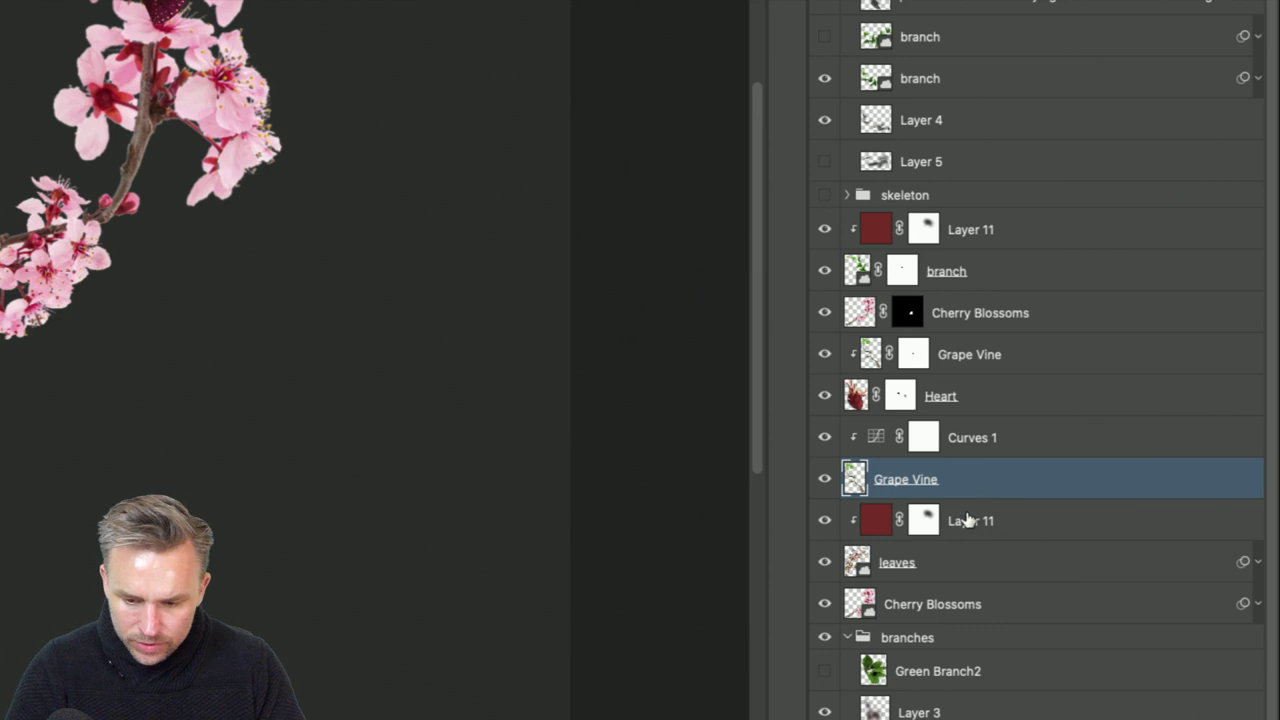
left_click_drag(948, 606, 943, 483)
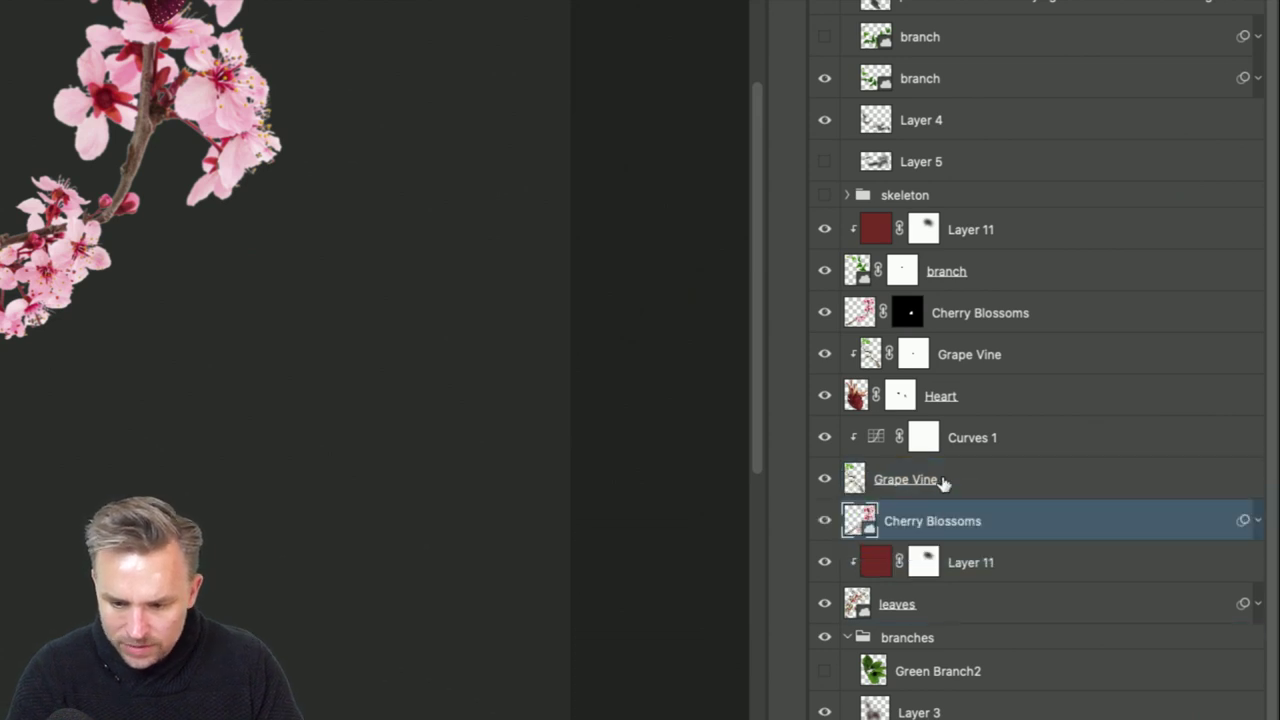
Try a Curves 1 copy clipped to Cherry Blossoms, then delete that copy.
left_click(945, 479)
left_click(1000, 440)
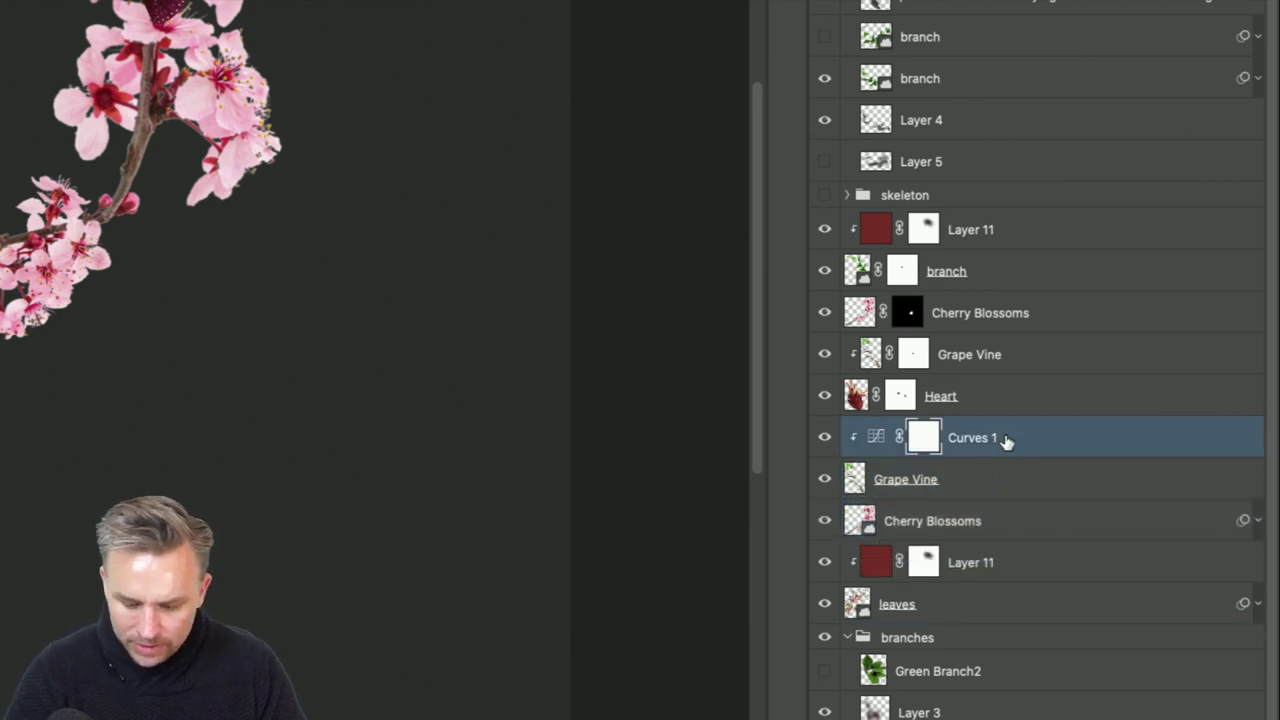
key("super+j")
left_click_drag(1014, 449, 1003, 546)
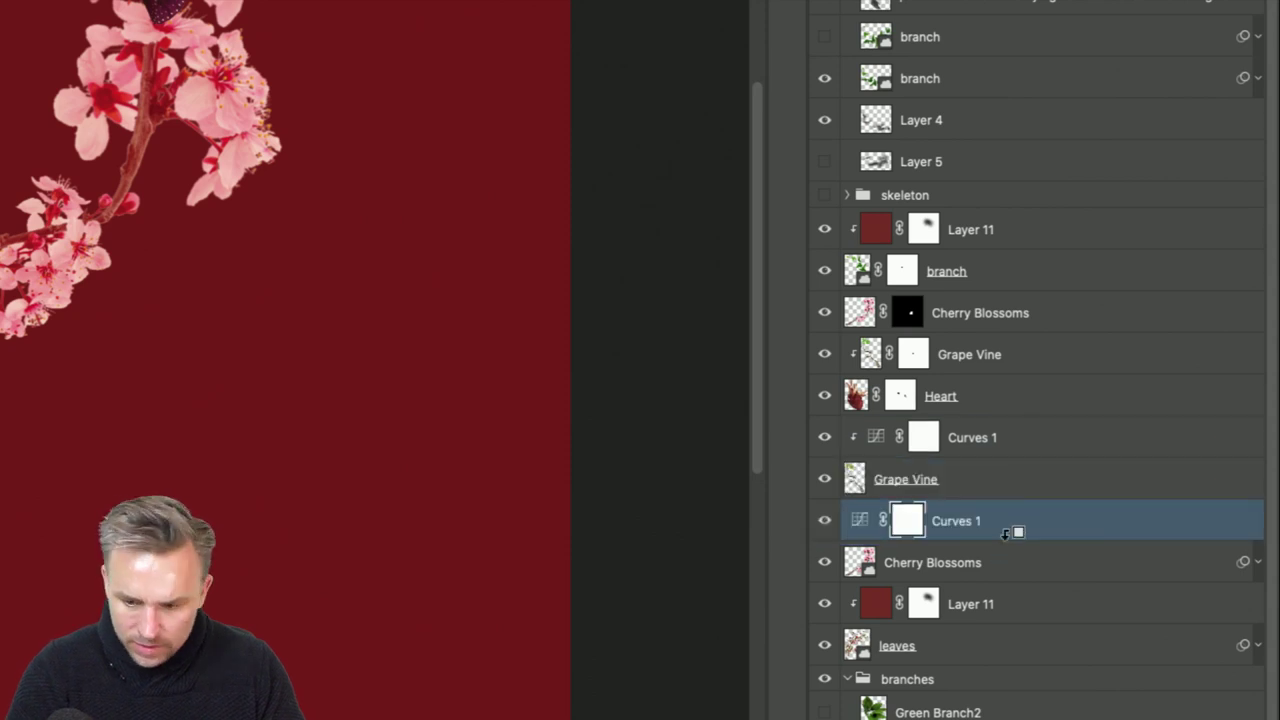
key("super+alt+g")
left_click(965, 443)
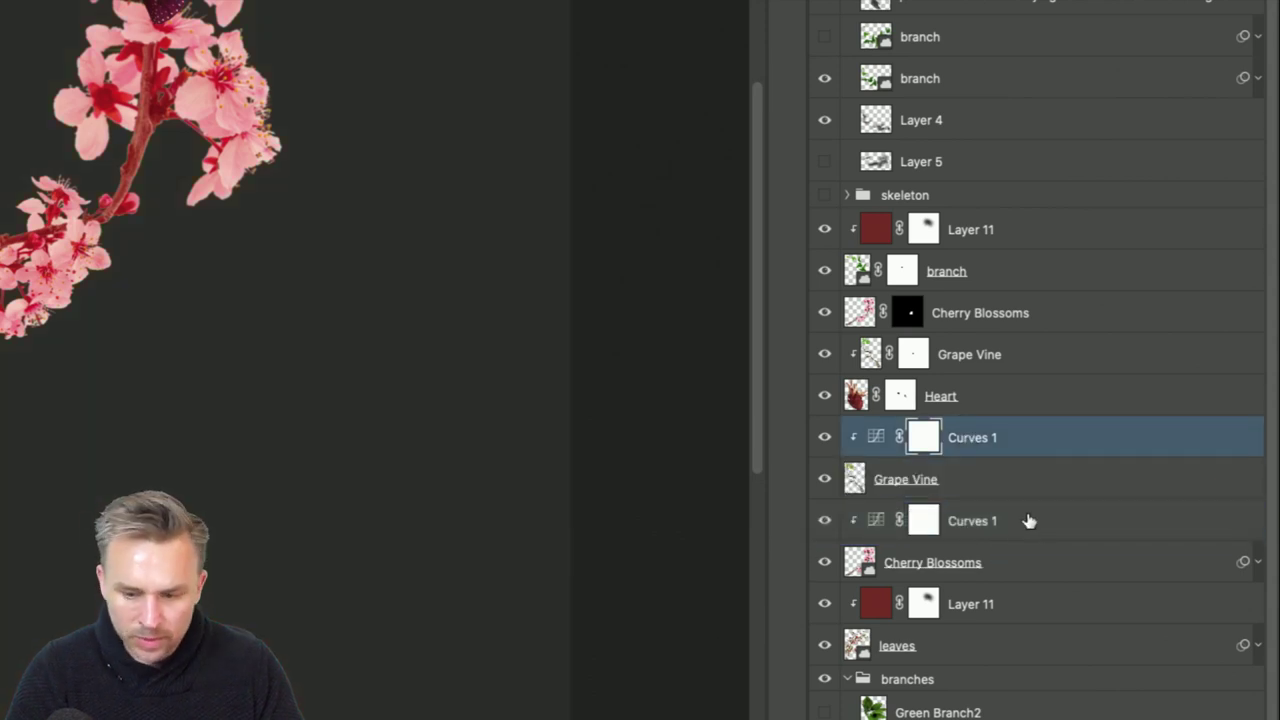
left_click(1027, 521)
left_click(1006, 452)
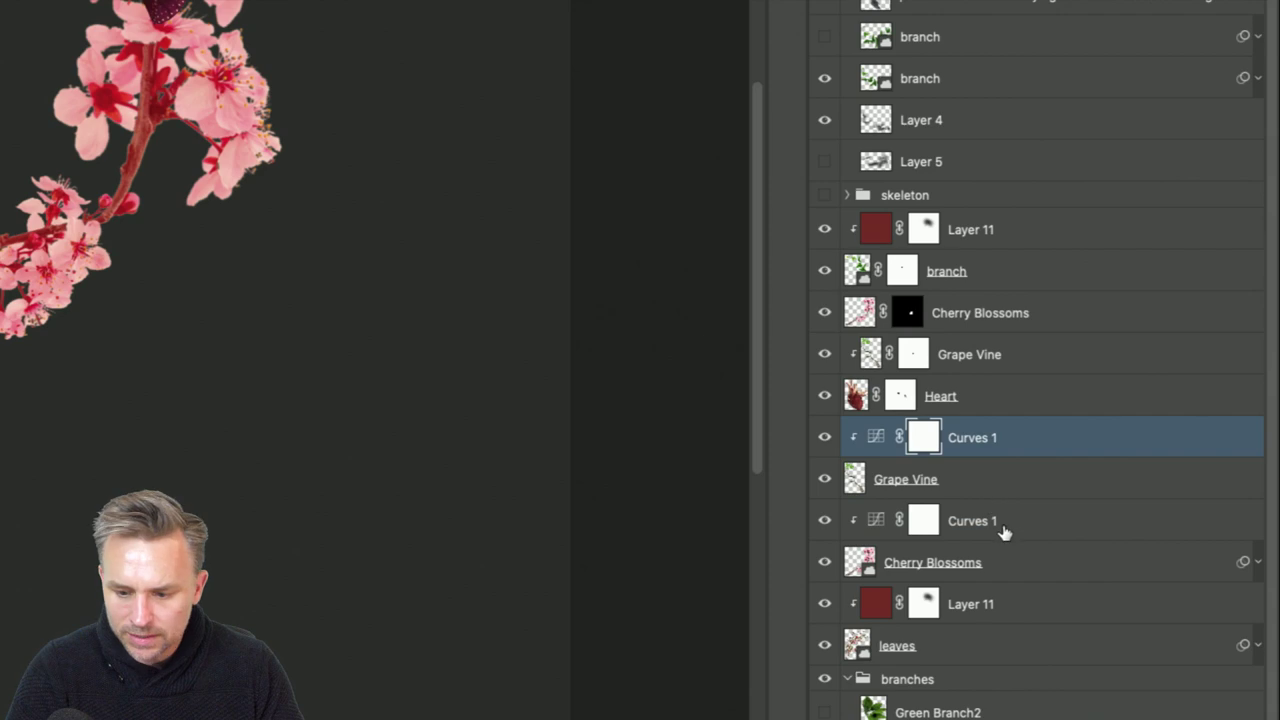
left_click(1008, 561)
left_click(969, 484)
left_click_drag(994, 523, 1043, 524)
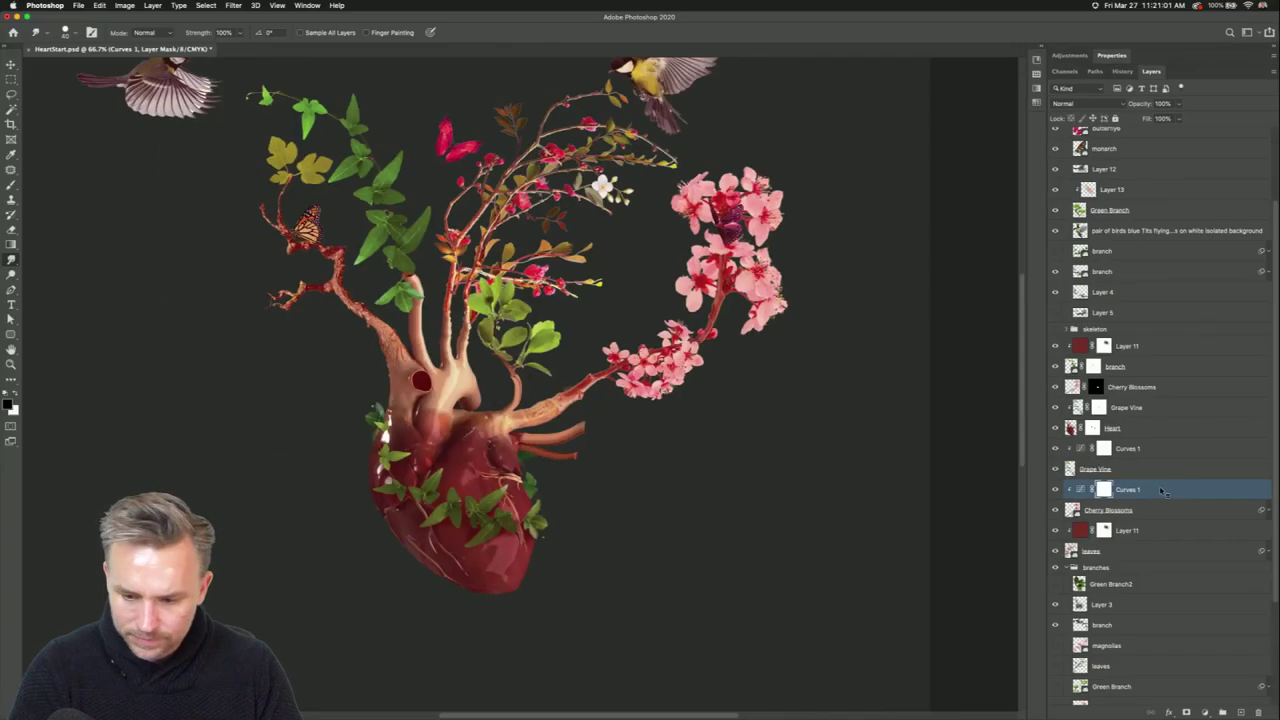
key("BackSpace")
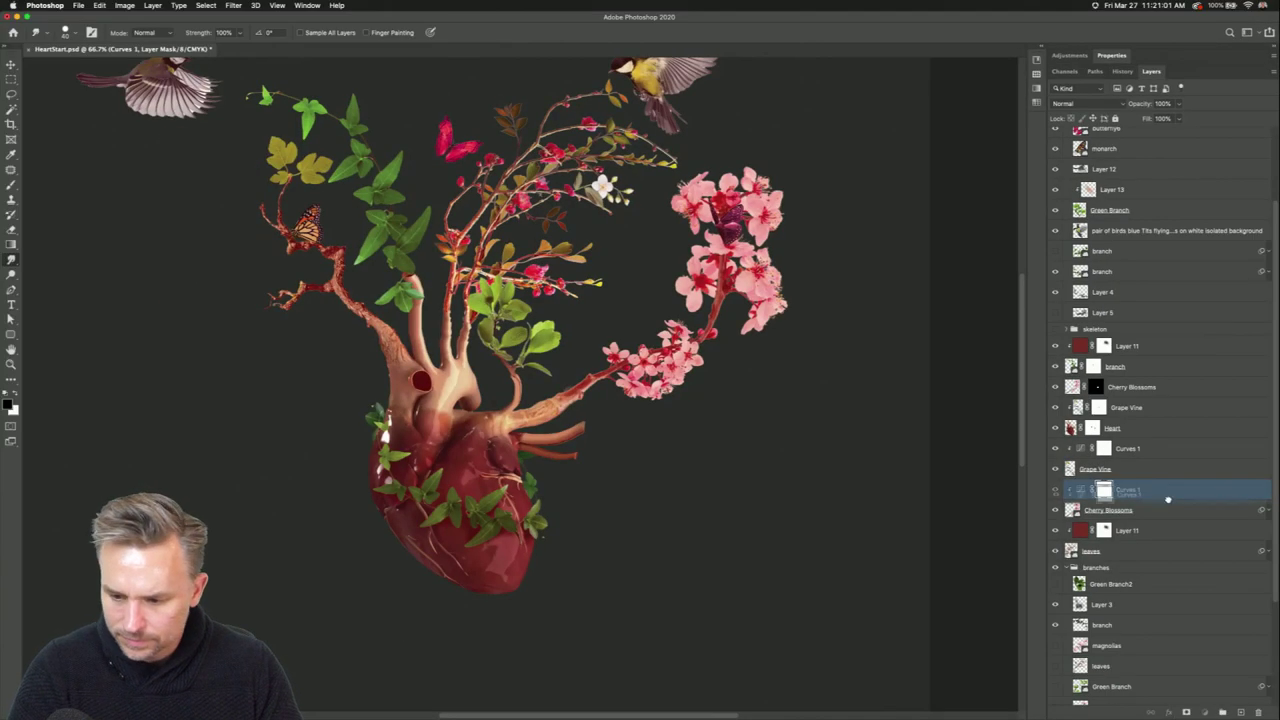
Group Grape Vine and Cherry Blossoms into Group 1 and clip Curves 1 above it.
left_click(1134, 468, "shift")
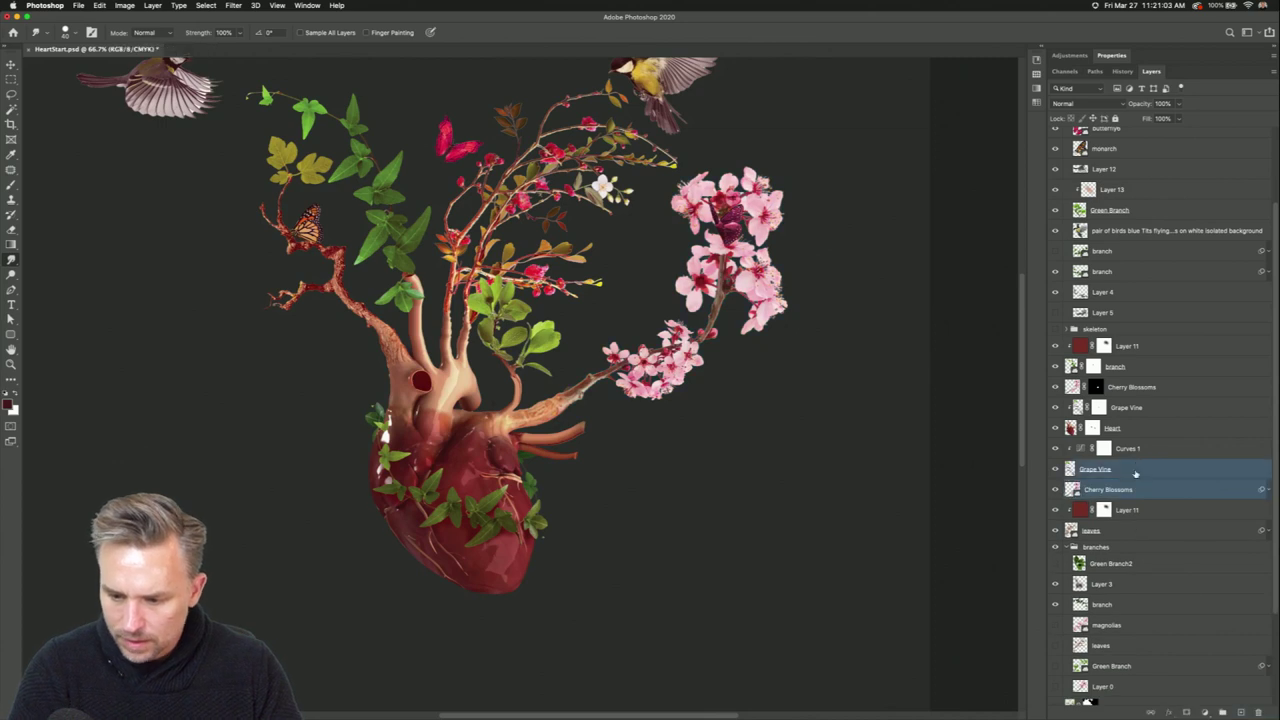
key("ctrl+g")
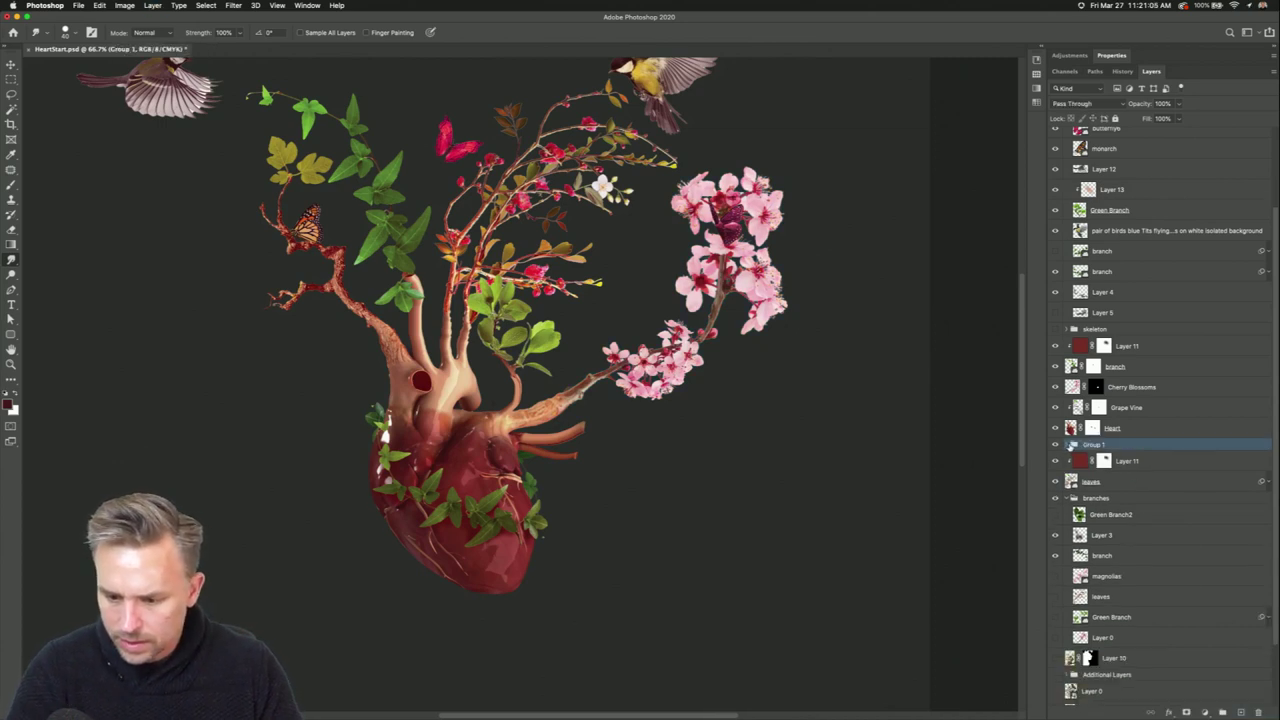
left_click(1073, 444)
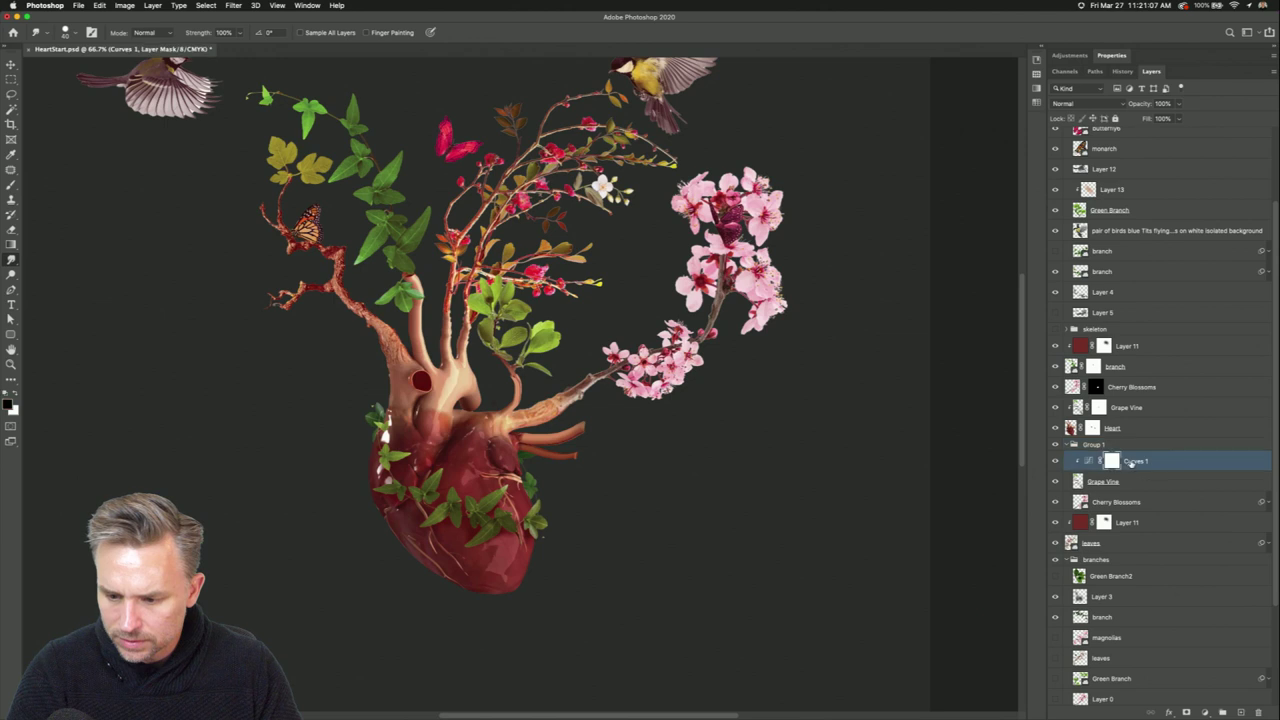
left_click_drag(1135, 461, 1165, 451)
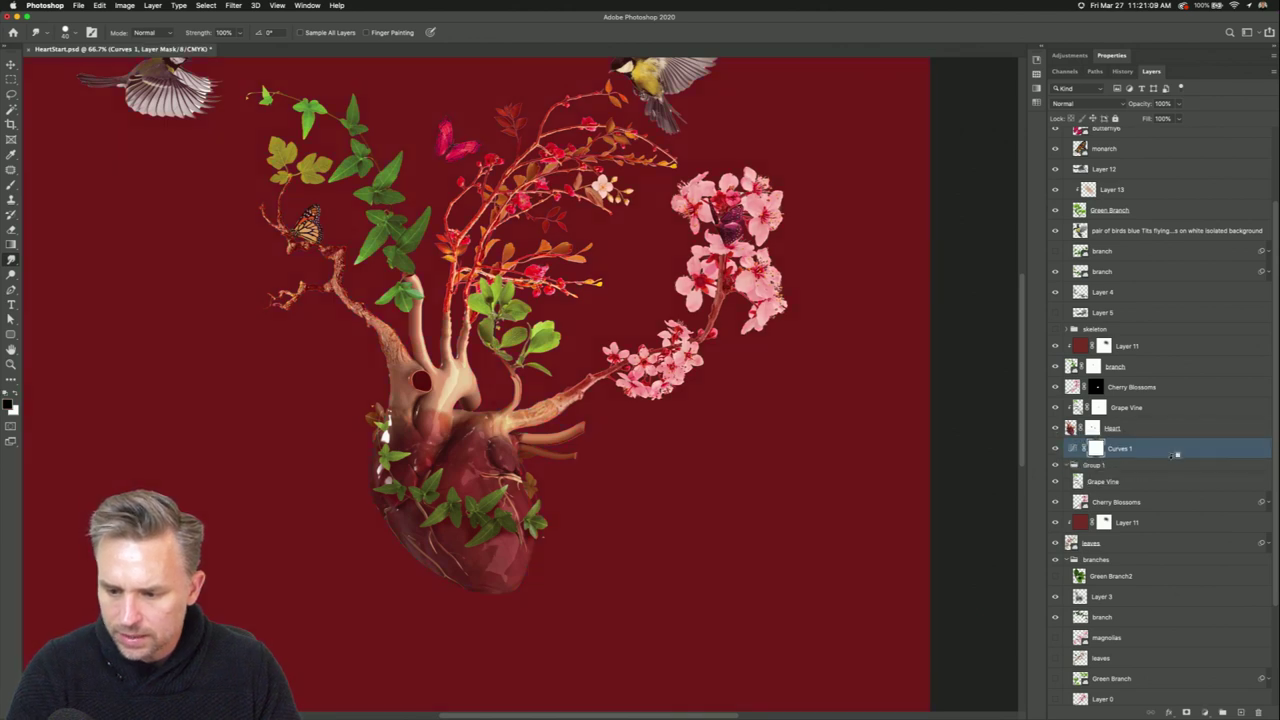
key("ctrl+alt+g")
key("ctrl+minus")
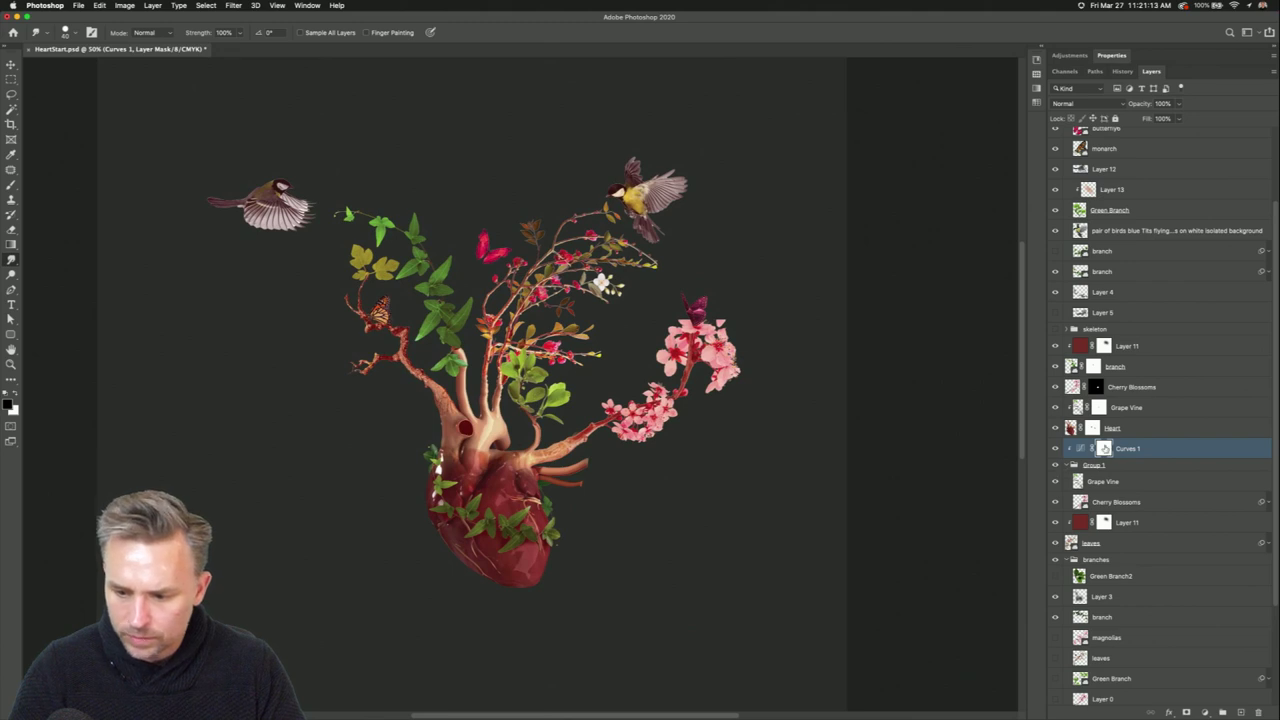
key("b")
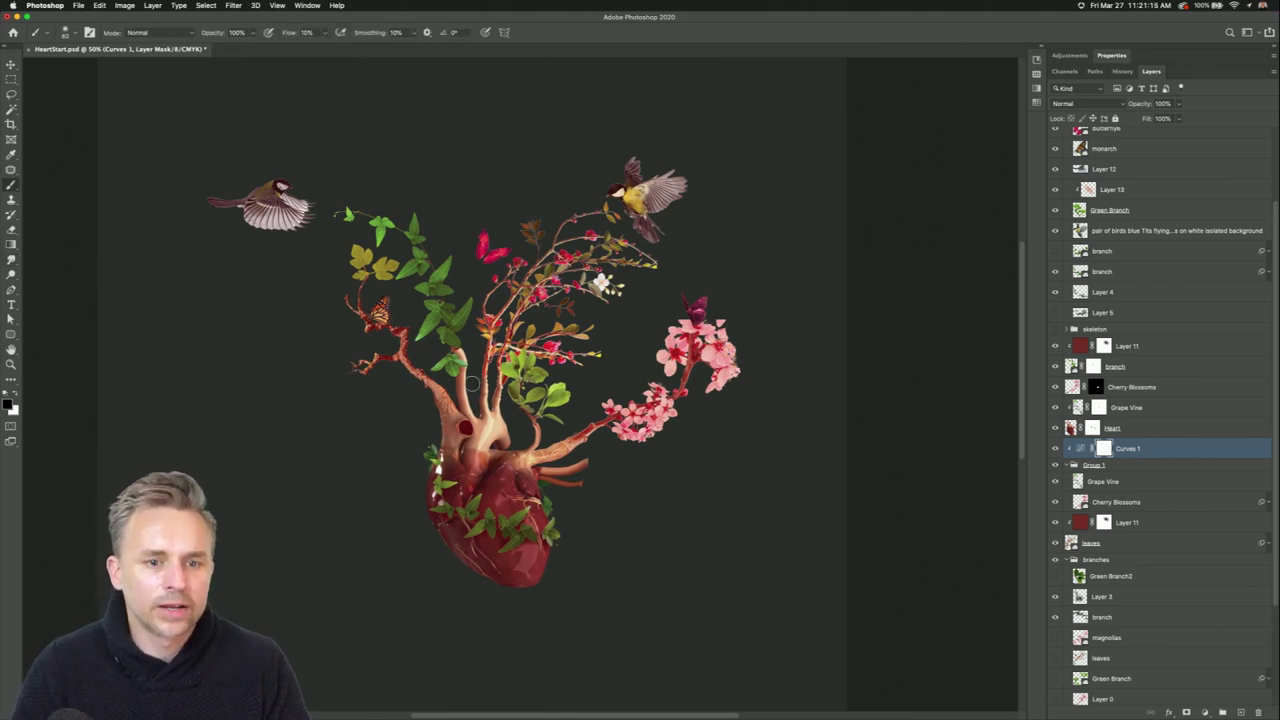
Paint the Curves 1 mask over the upper blossoms with a 300–400 px brush, toggling Curves 1 to compare.
key("bracketright")
key("bracketright")
key("bracketright")
key("bracketright")
key("bracketright")
key("bracketright")
key("bracketright")
key("bracketright")
left_click_drag(640, 307, 705, 300)
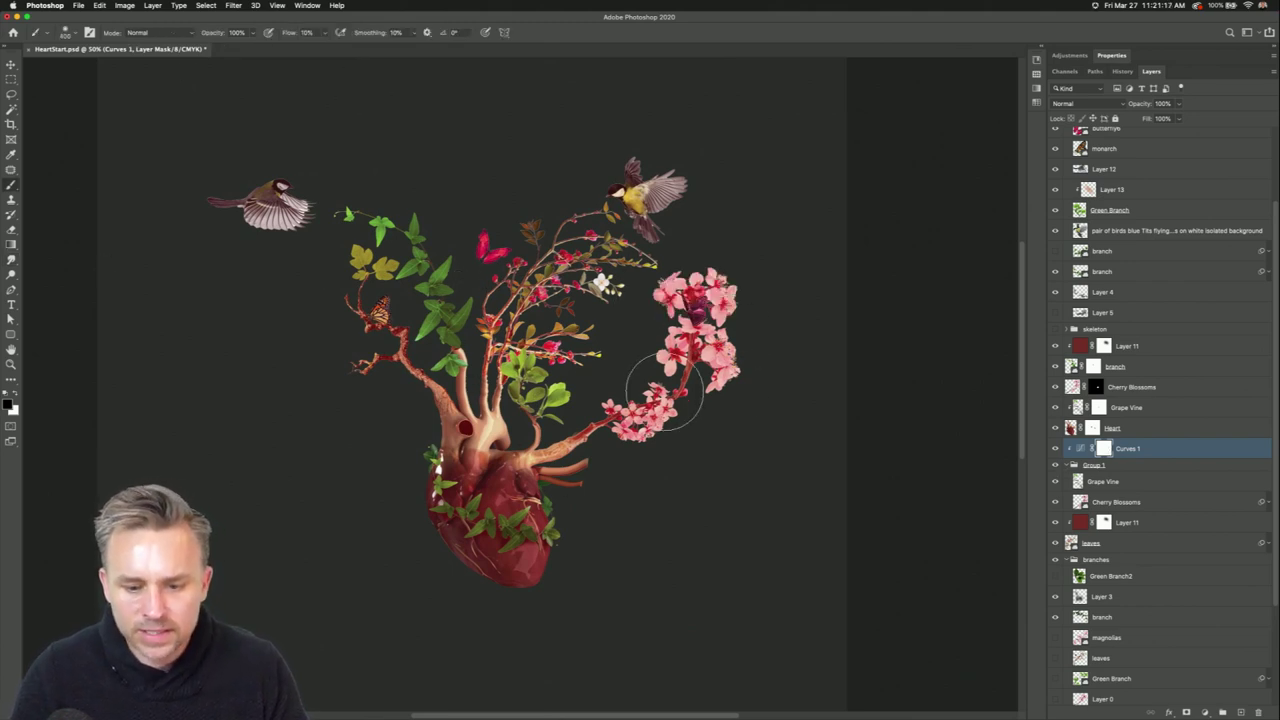
key("bracketright")
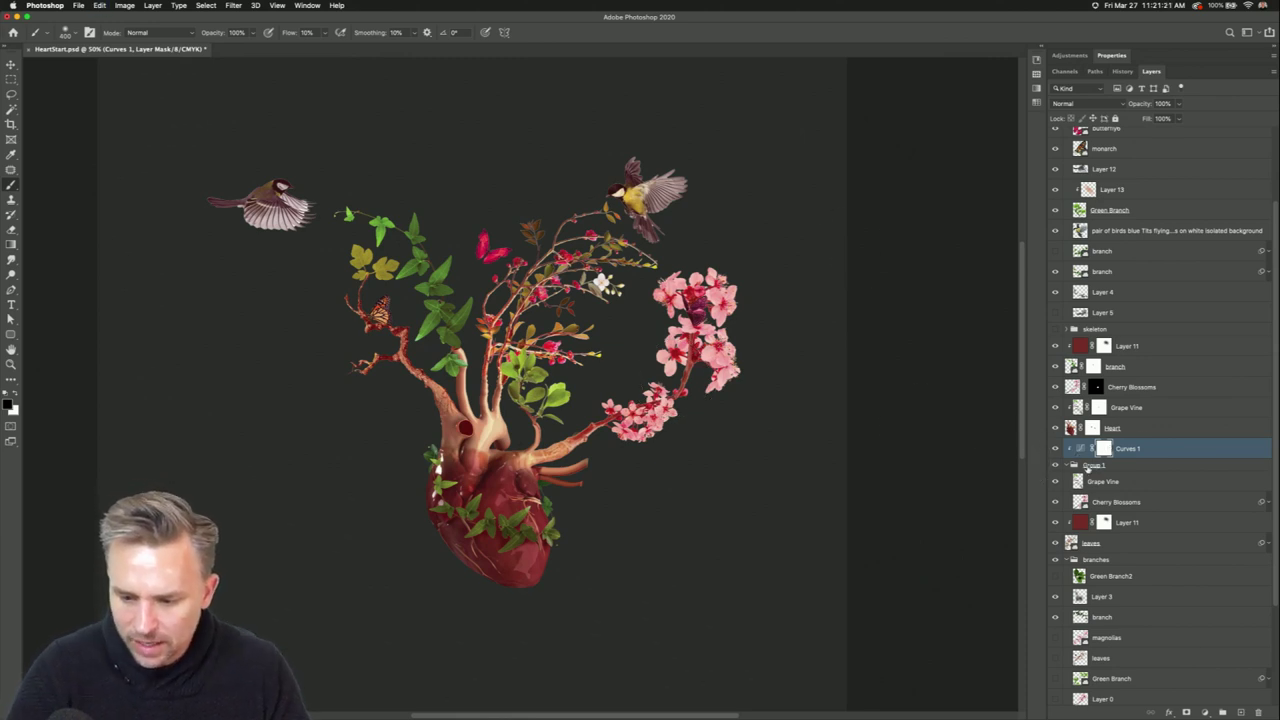
left_click(1055, 448)
left_click(1055, 448)
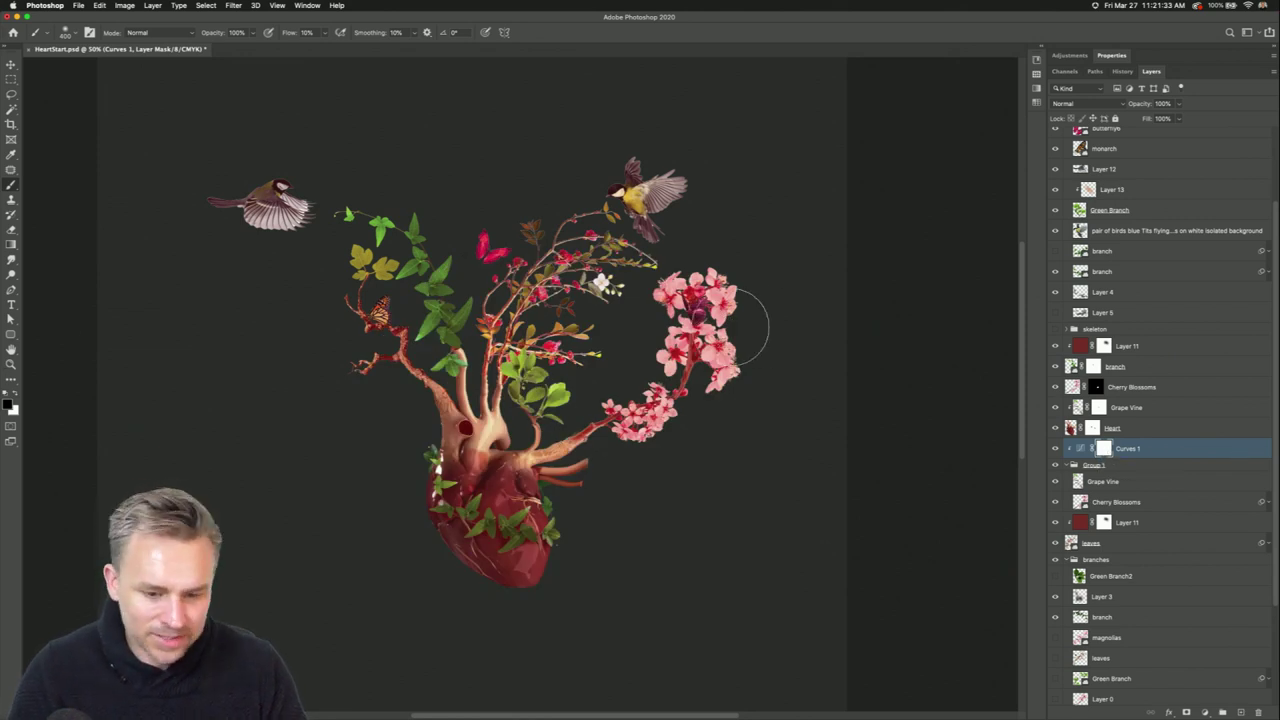
key("bracketright")
key("bracketright")
key("bracketright")
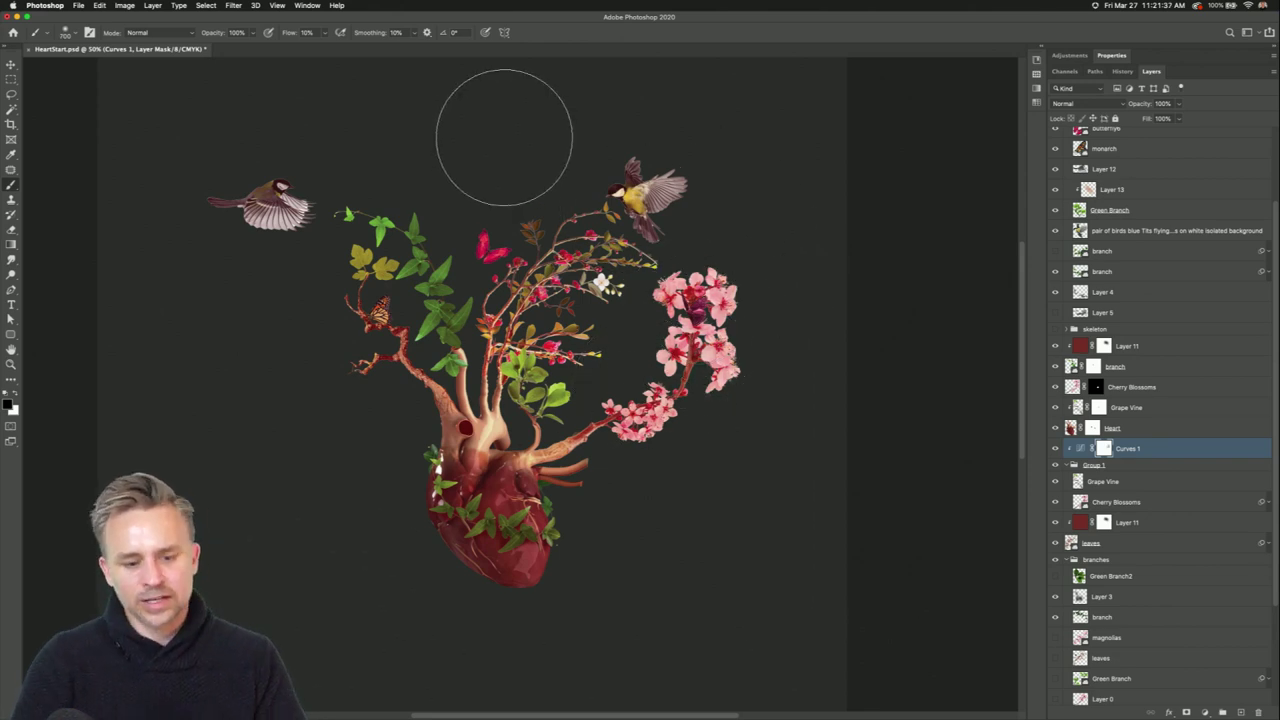
key("super+minus")
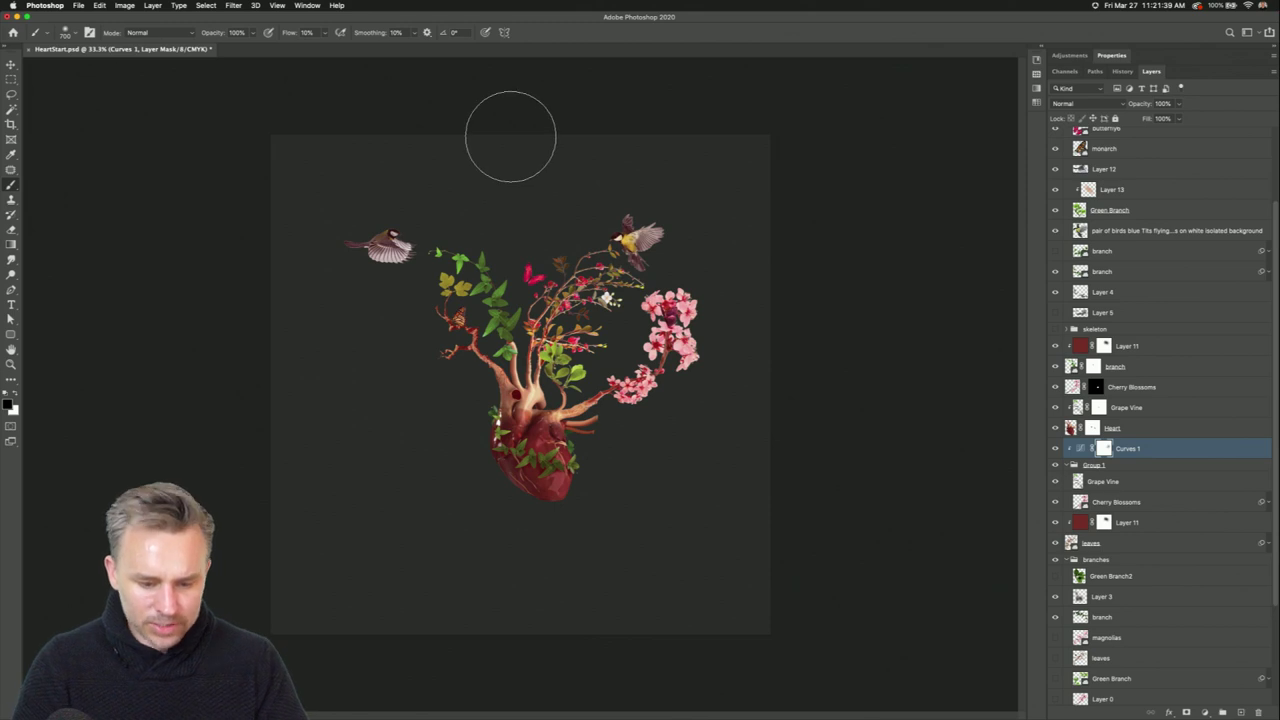
key("super+plus")
scroll(1152, 133, "up", 3)
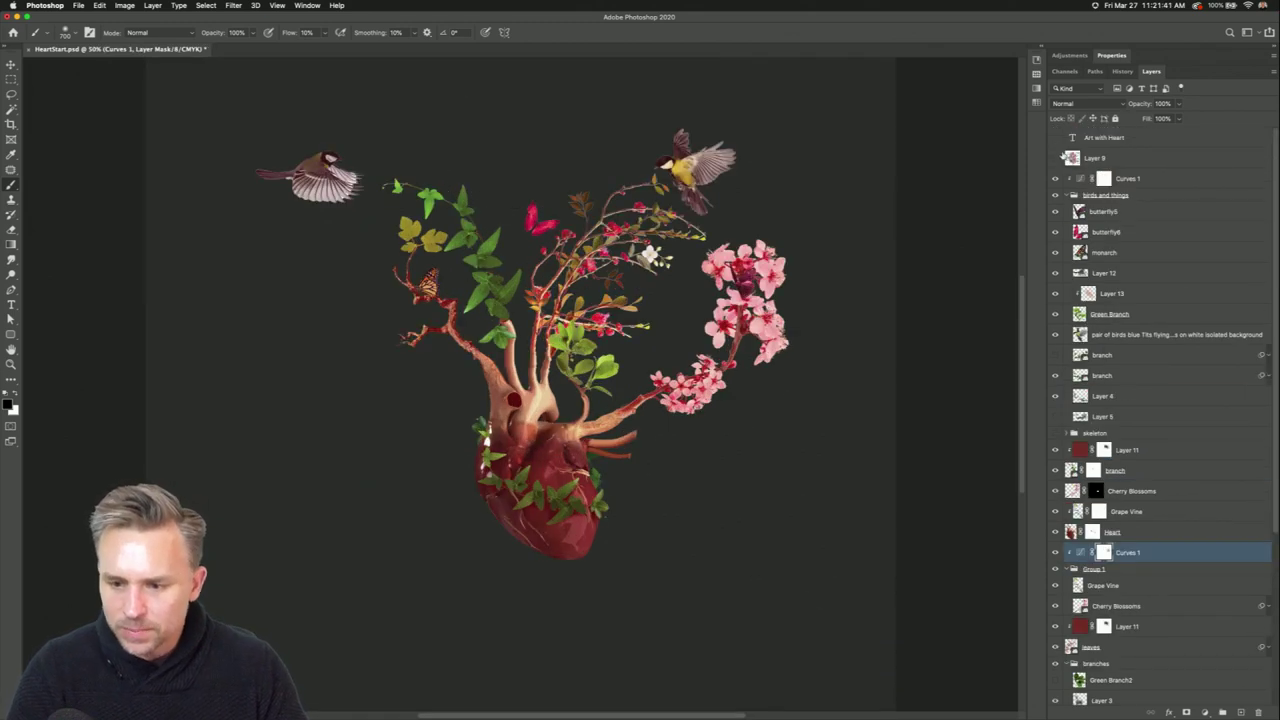
Show the Layer 9 heart anatomy diagram and the Art with Heart script title.
left_click(1055, 159)
left_click(1100, 158)
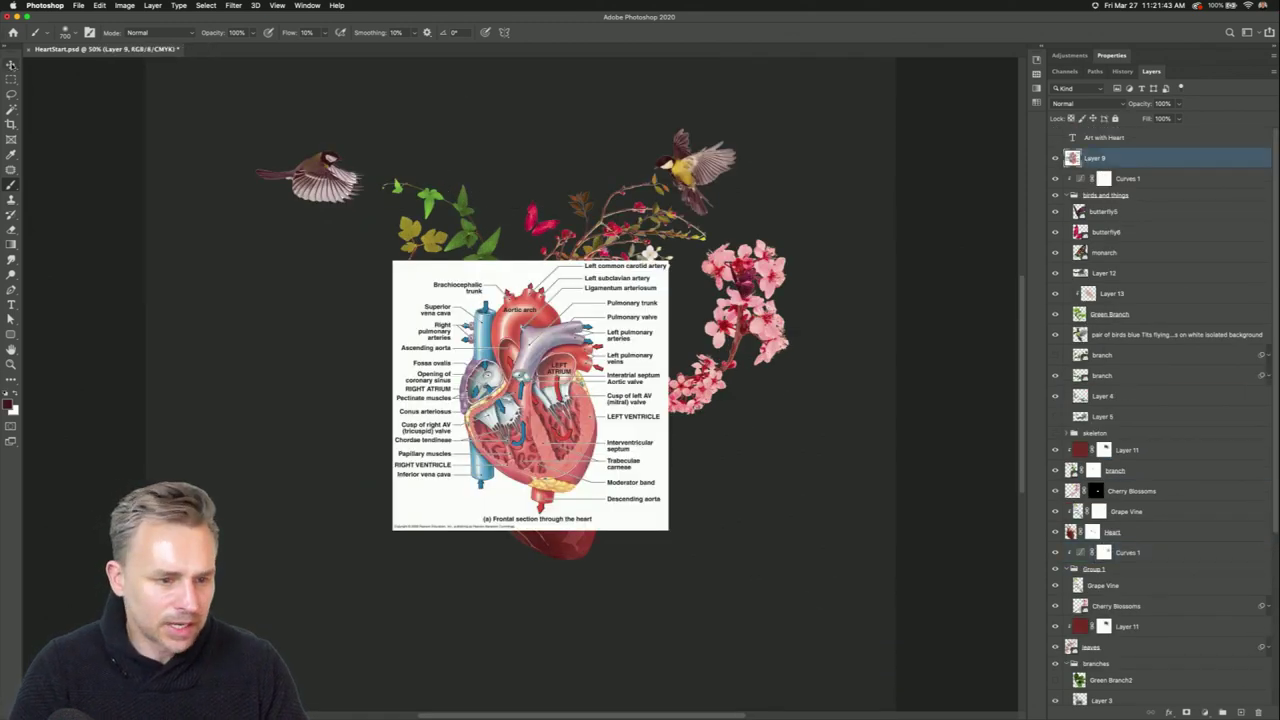
key("v")
left_click(1056, 138)
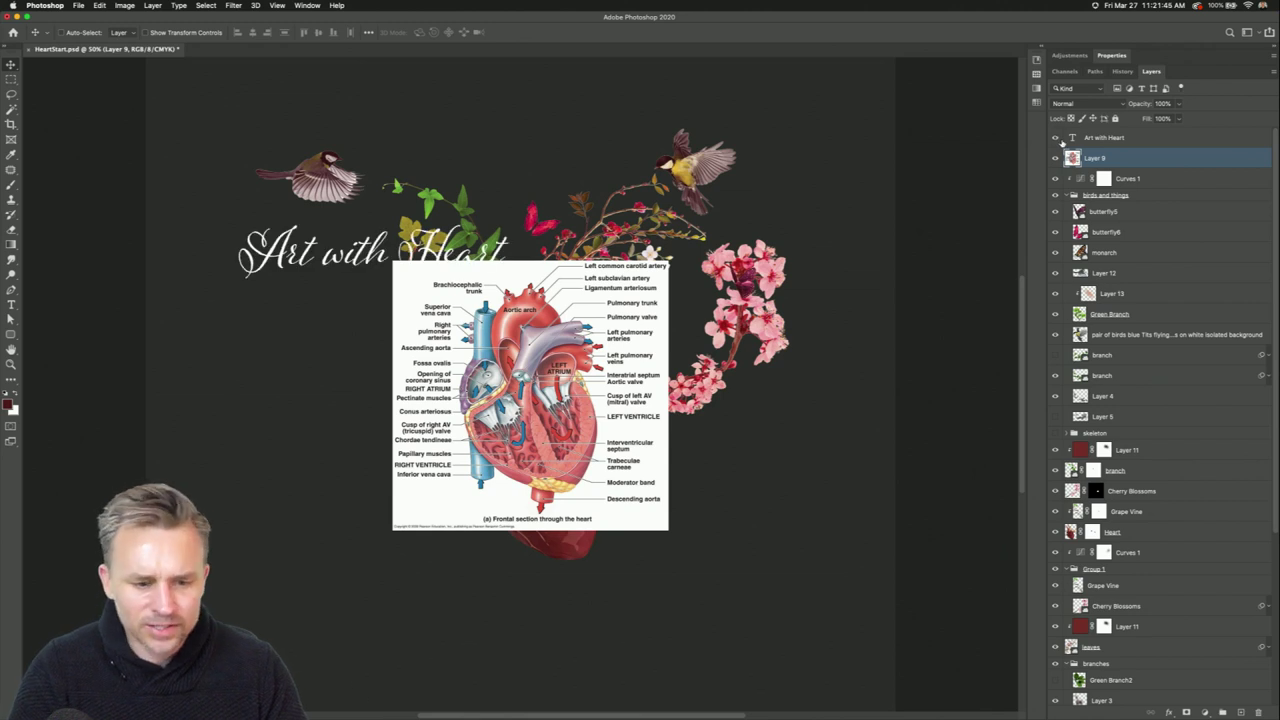
key("super+equal")
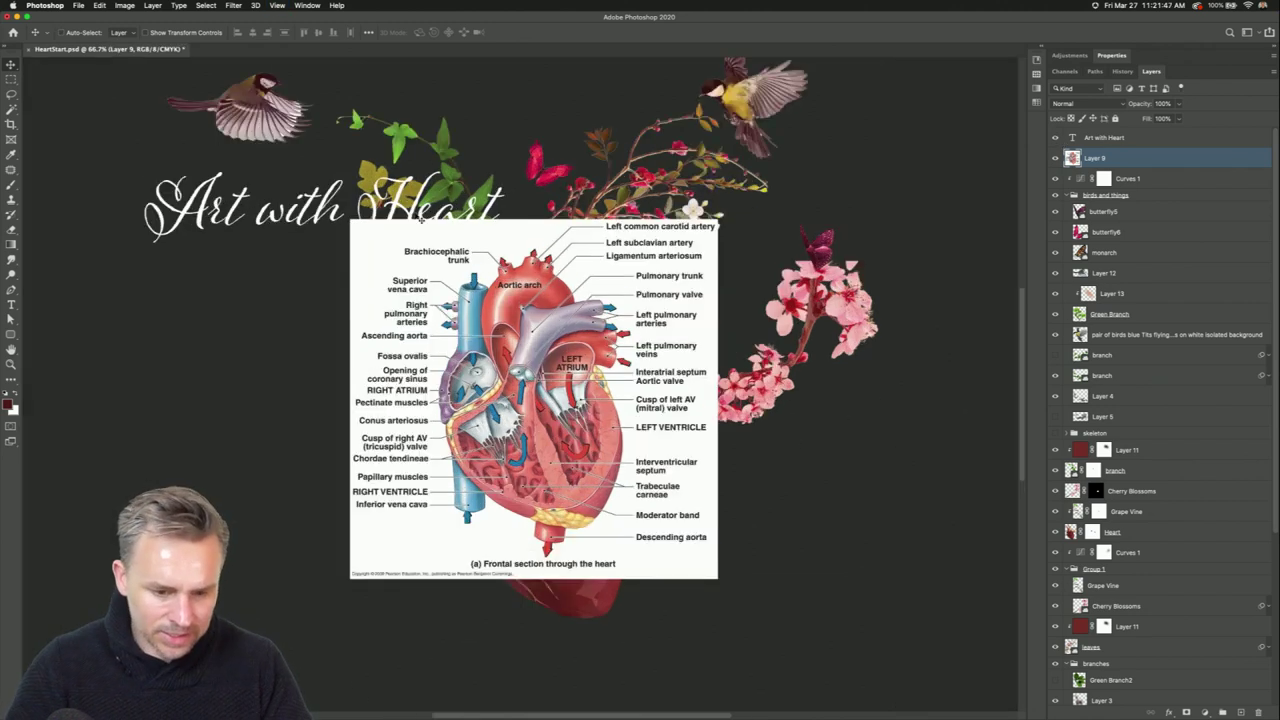
Retype the script title to read 'SuperiorVinaCava'.
left_click(11, 305)
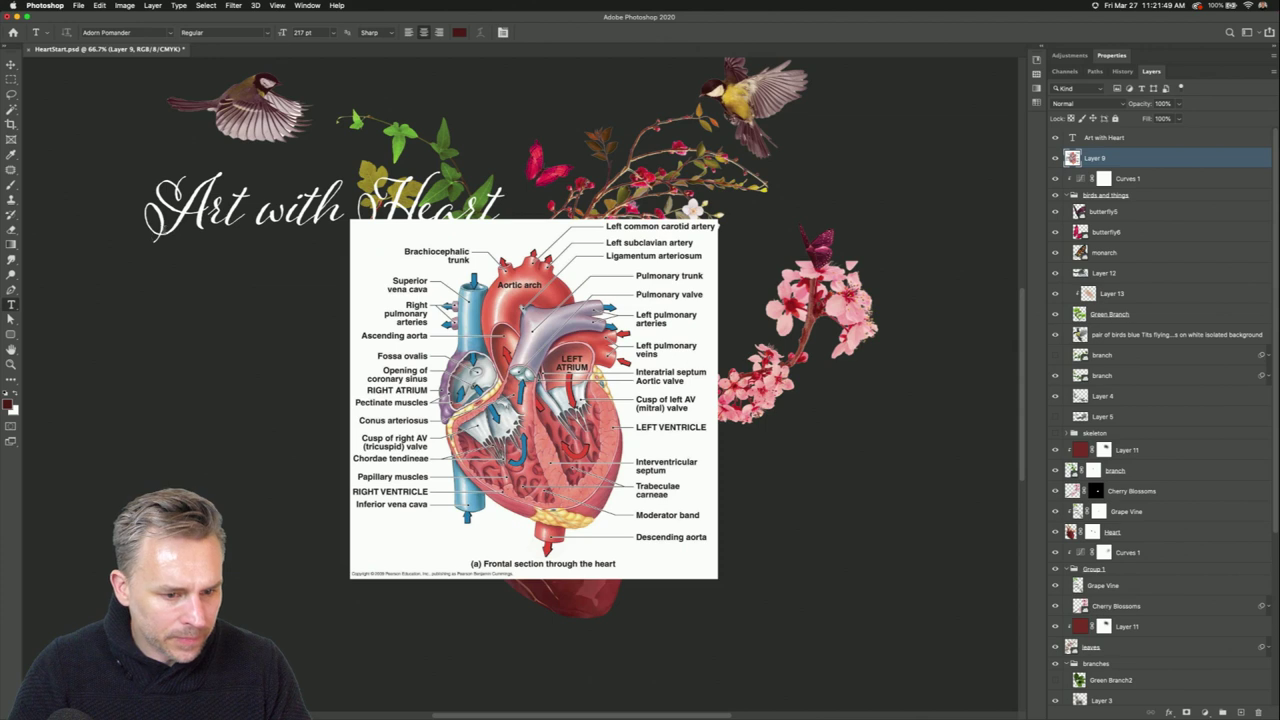
left_click(250, 210)
key("super+a")
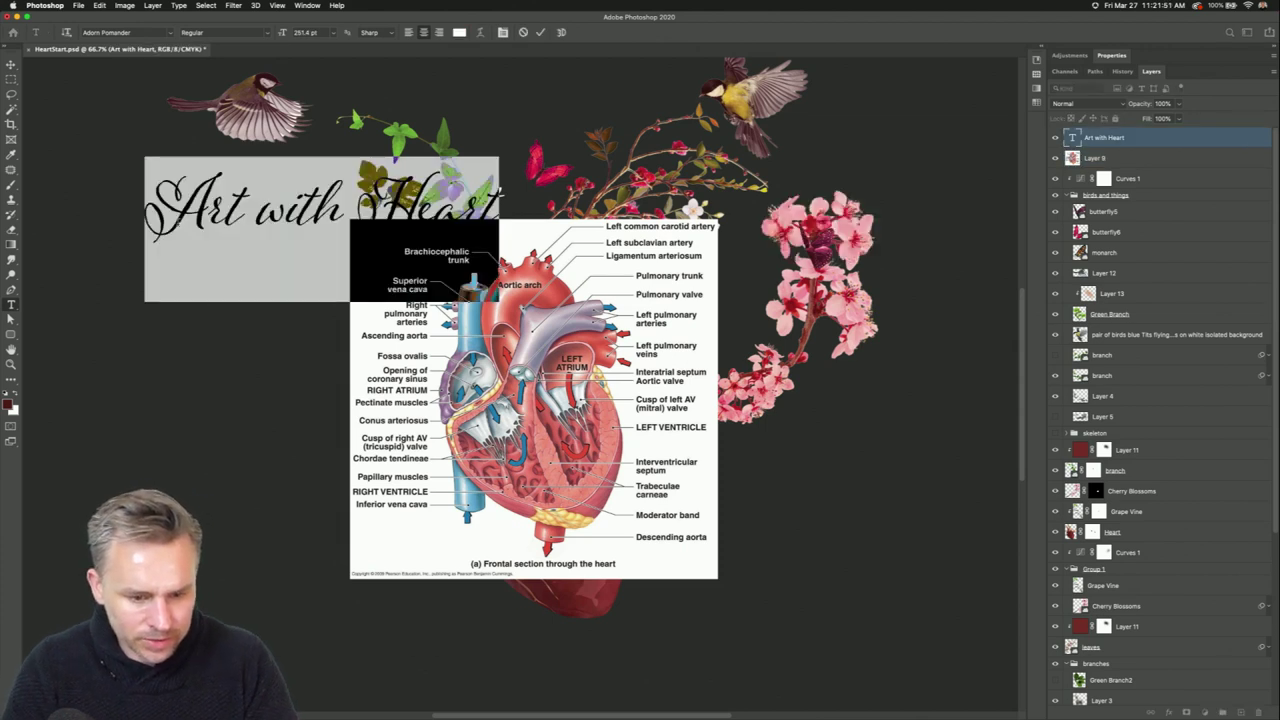
type("Saper")
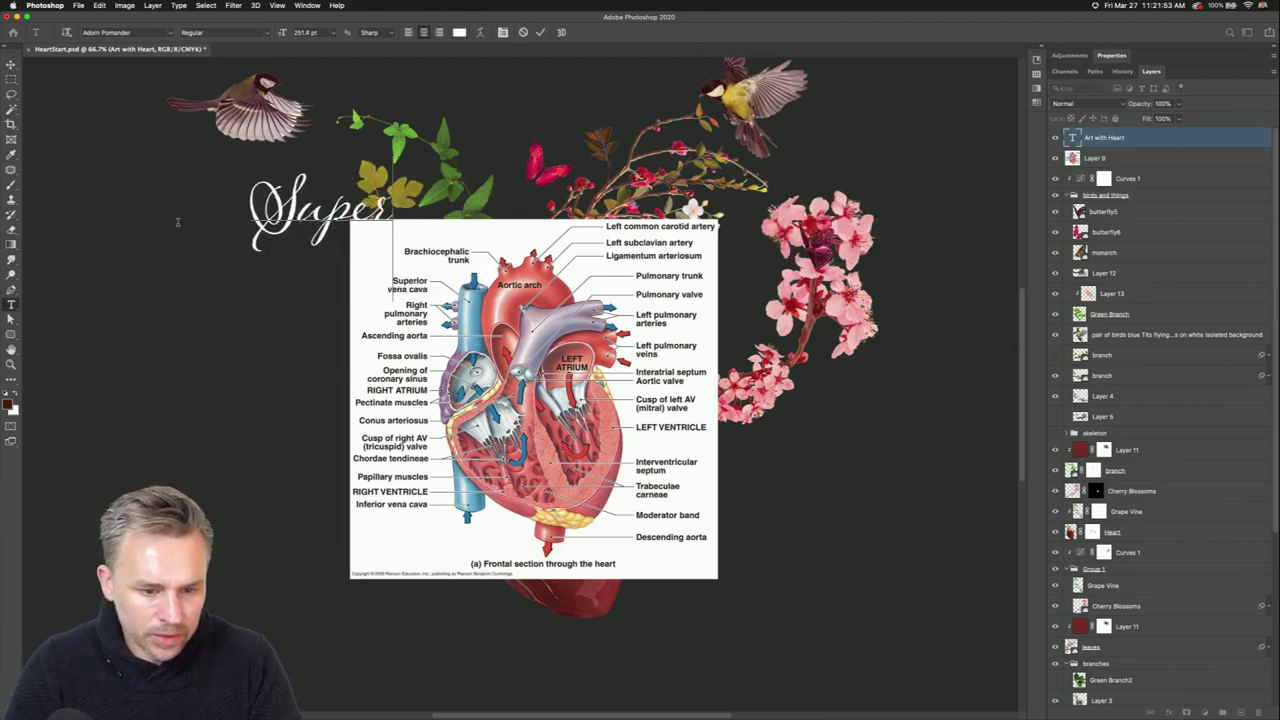
type("ior Vena")
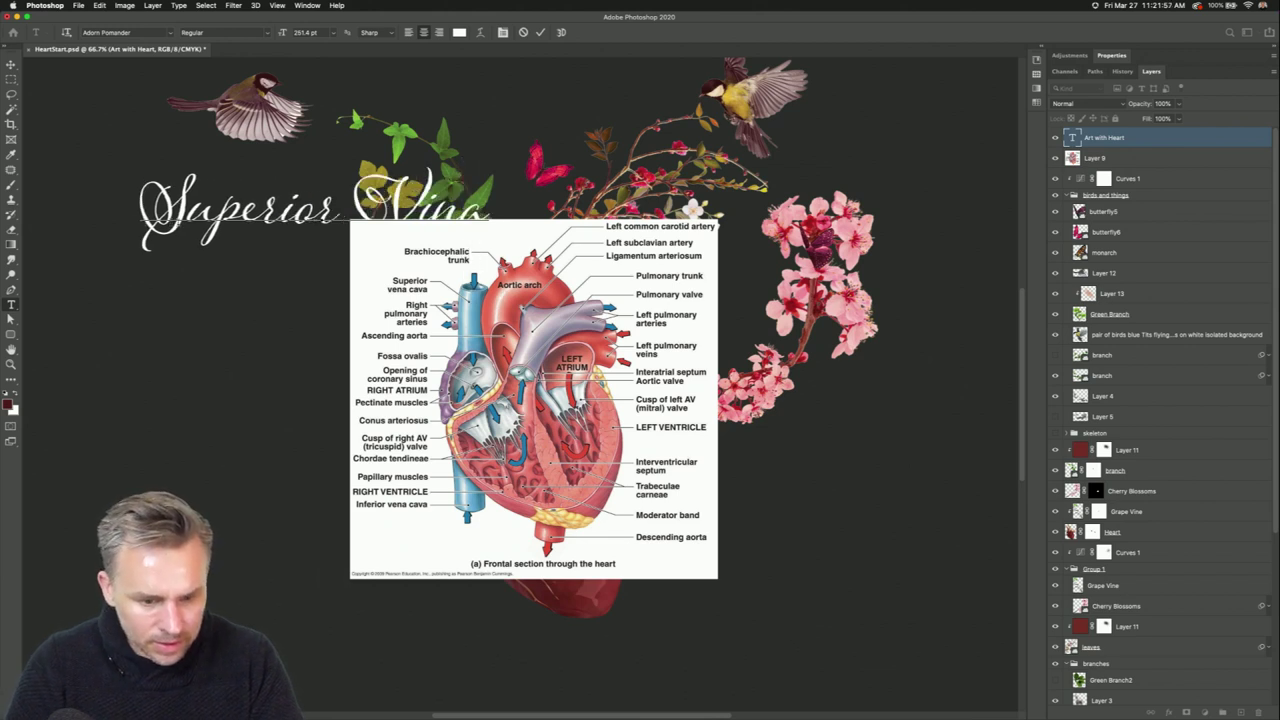
type(" Ca")
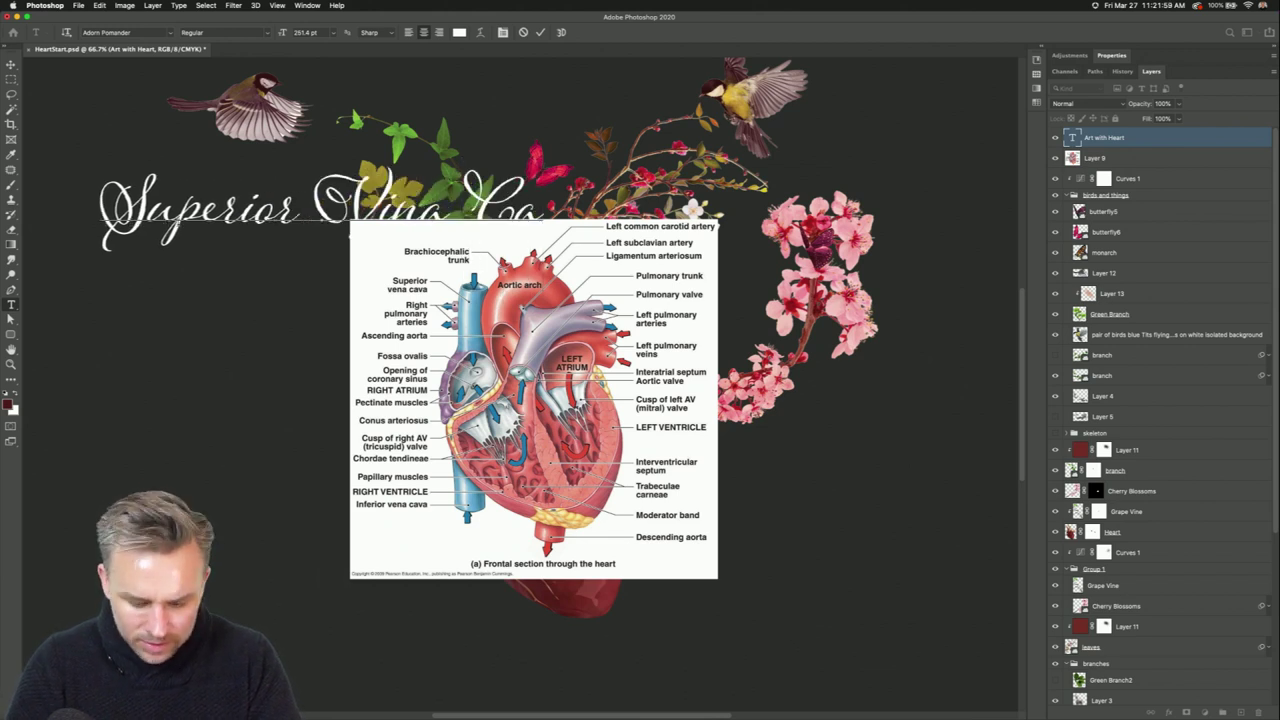
type("va")
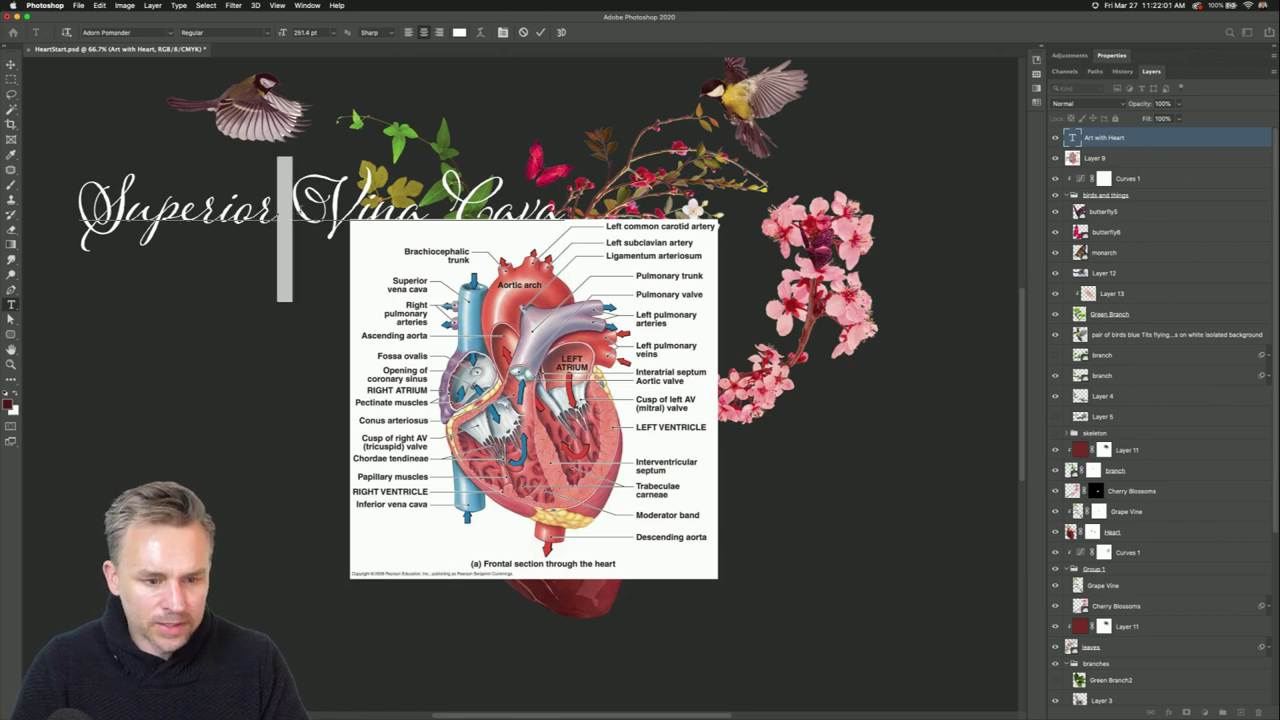
key("BackSpace")
left_click(426, 230)
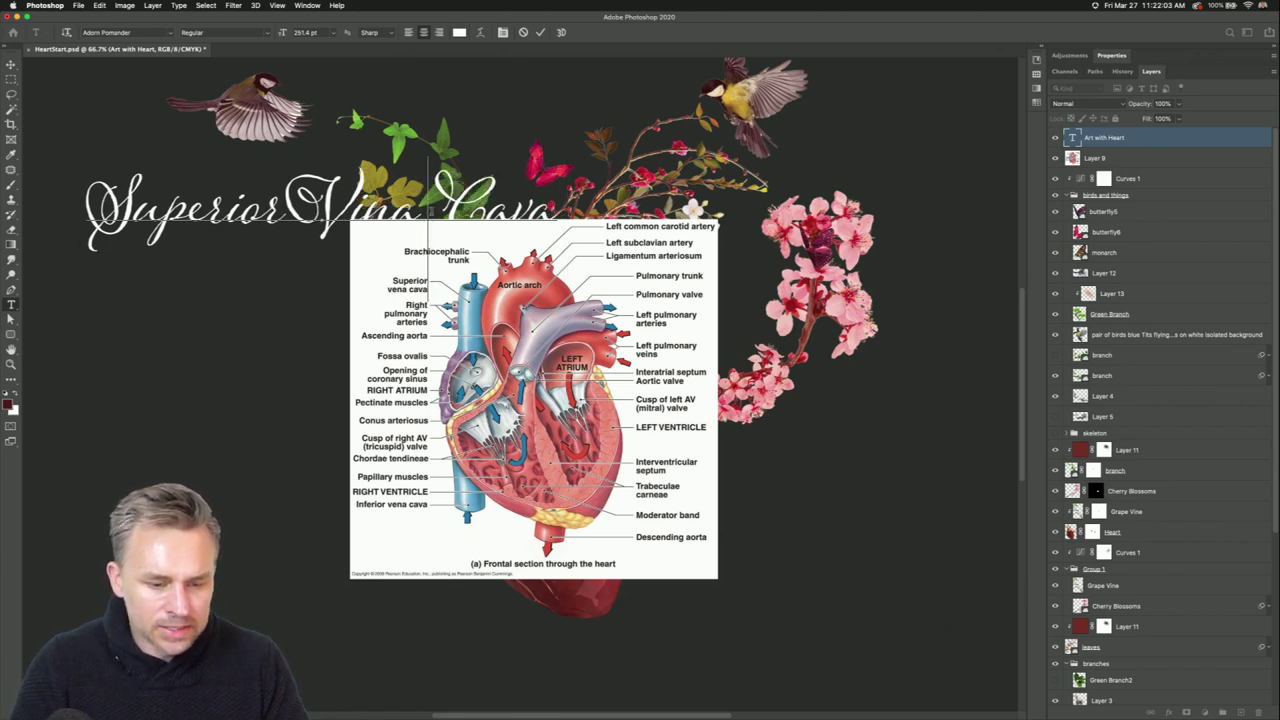
key("BackSpace")
left_click(11, 64)
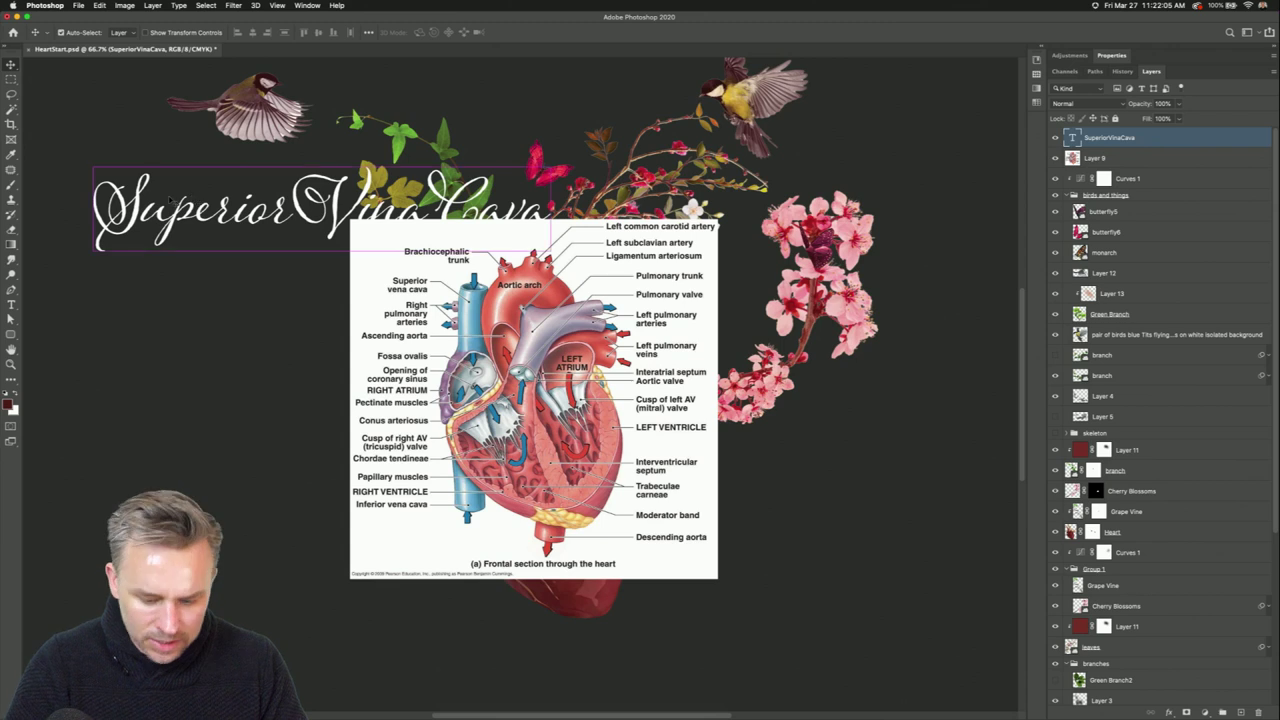
Scale the title to about half size and move it left of the diagram.
key("ctrl+t")
left_click_drag(550, 157, 395, 186)
key("Return")
left_click_drag(240, 255, 204, 258)
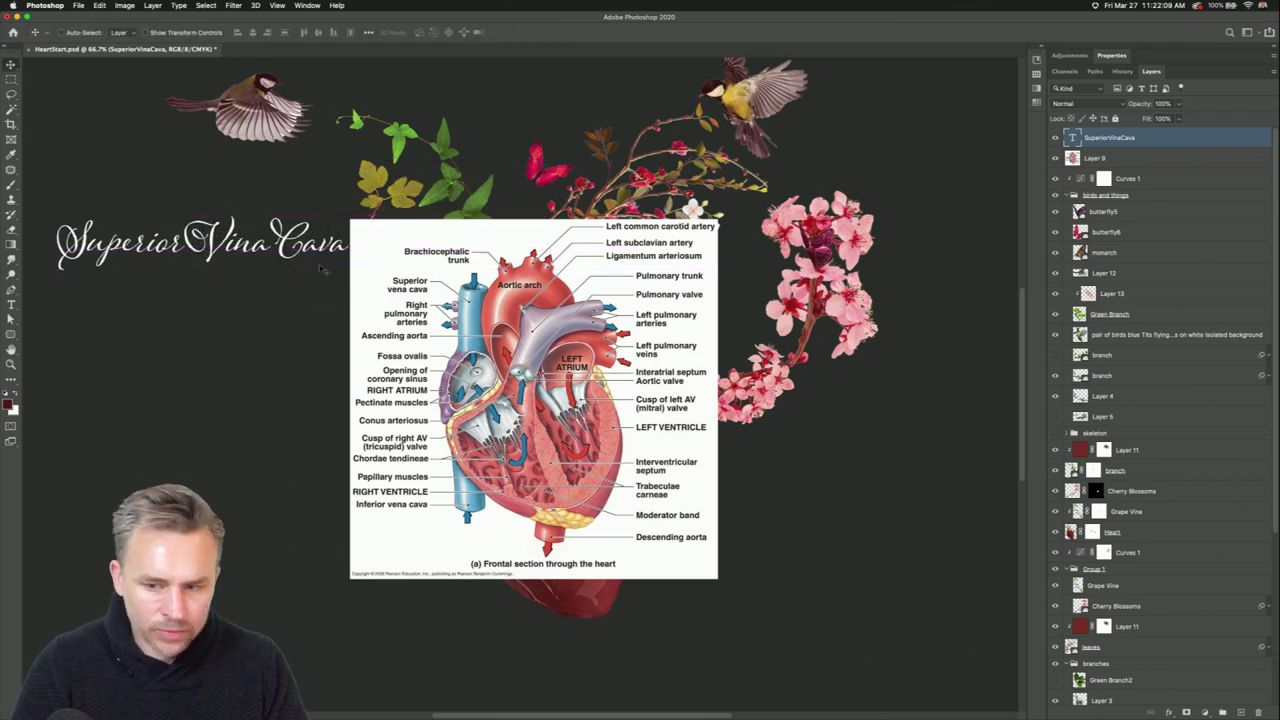
Hide the anatomy diagram and draw a white line from the script to the branch.
left_click(1054, 158)
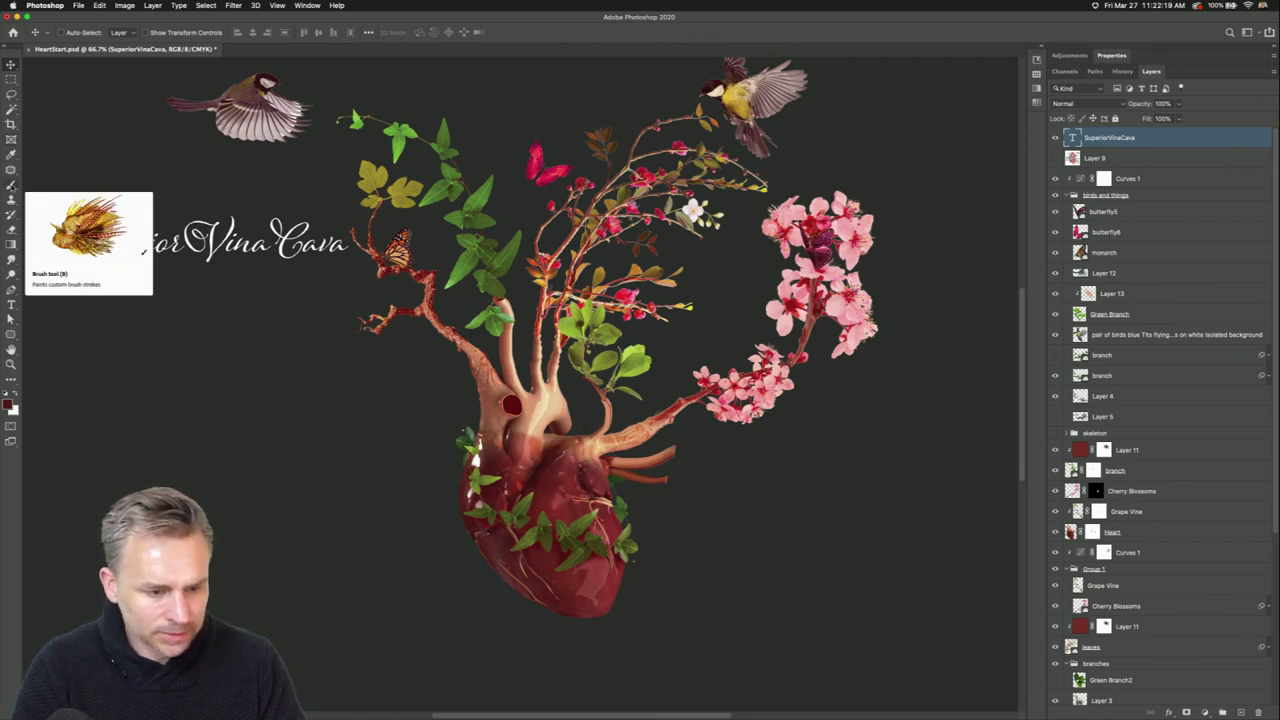
left_click(10, 335)
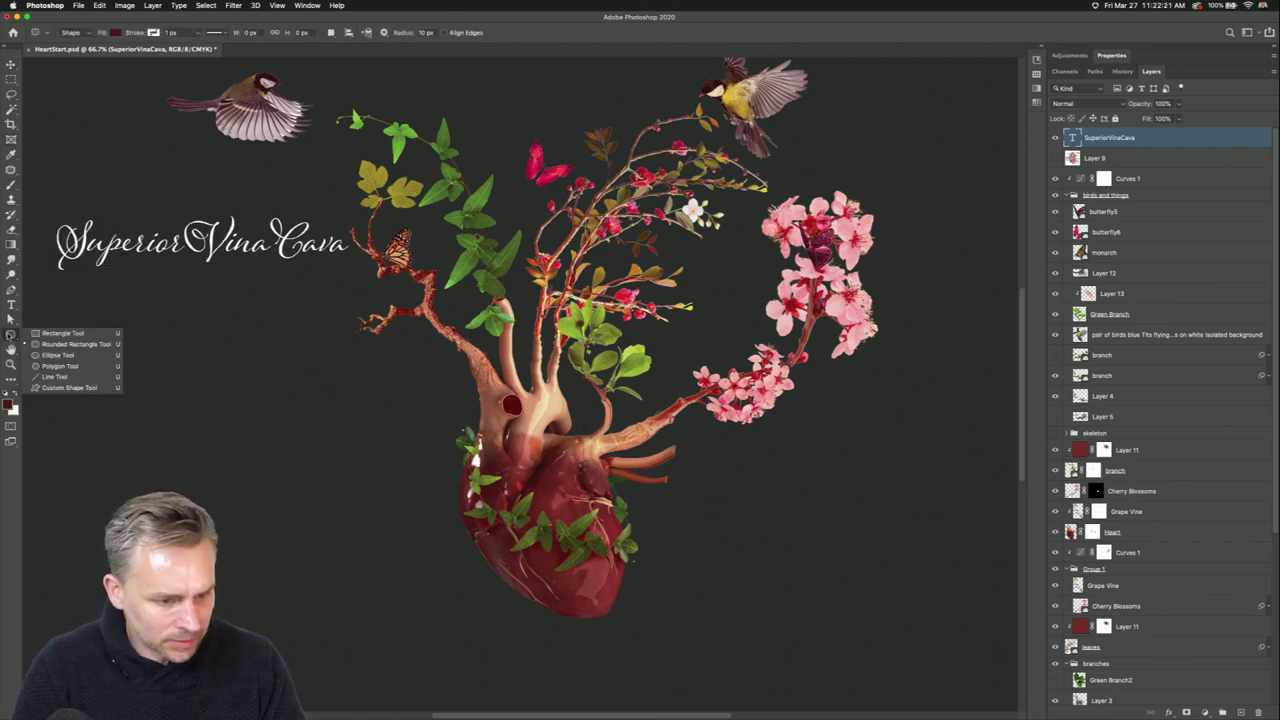
left_click(44, 378)
key("x")
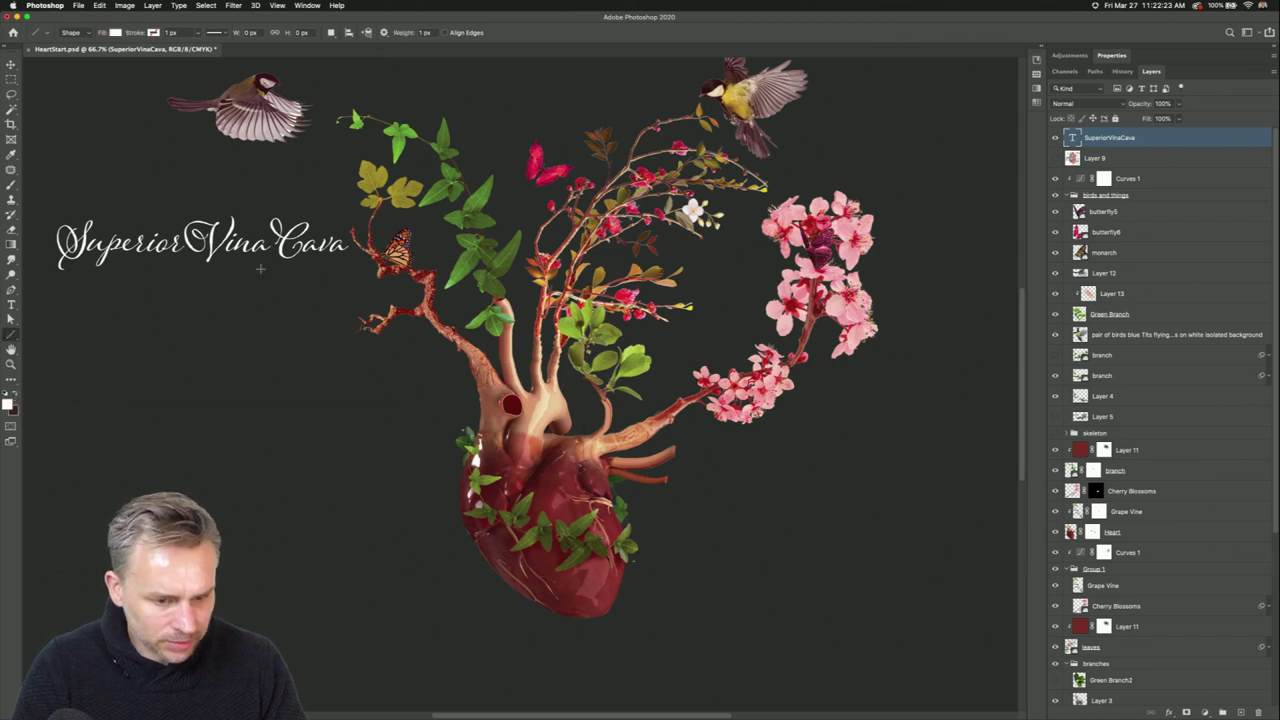
left_click_drag(268, 255, 419, 298)
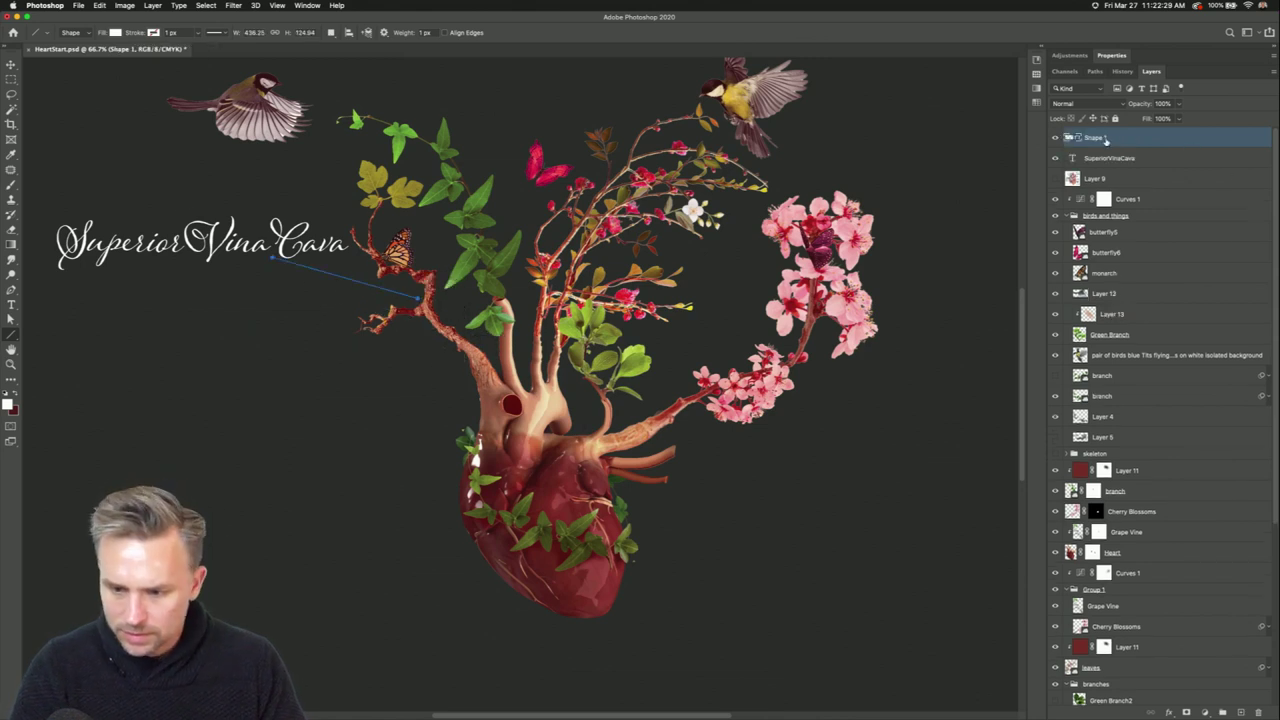
key("m")
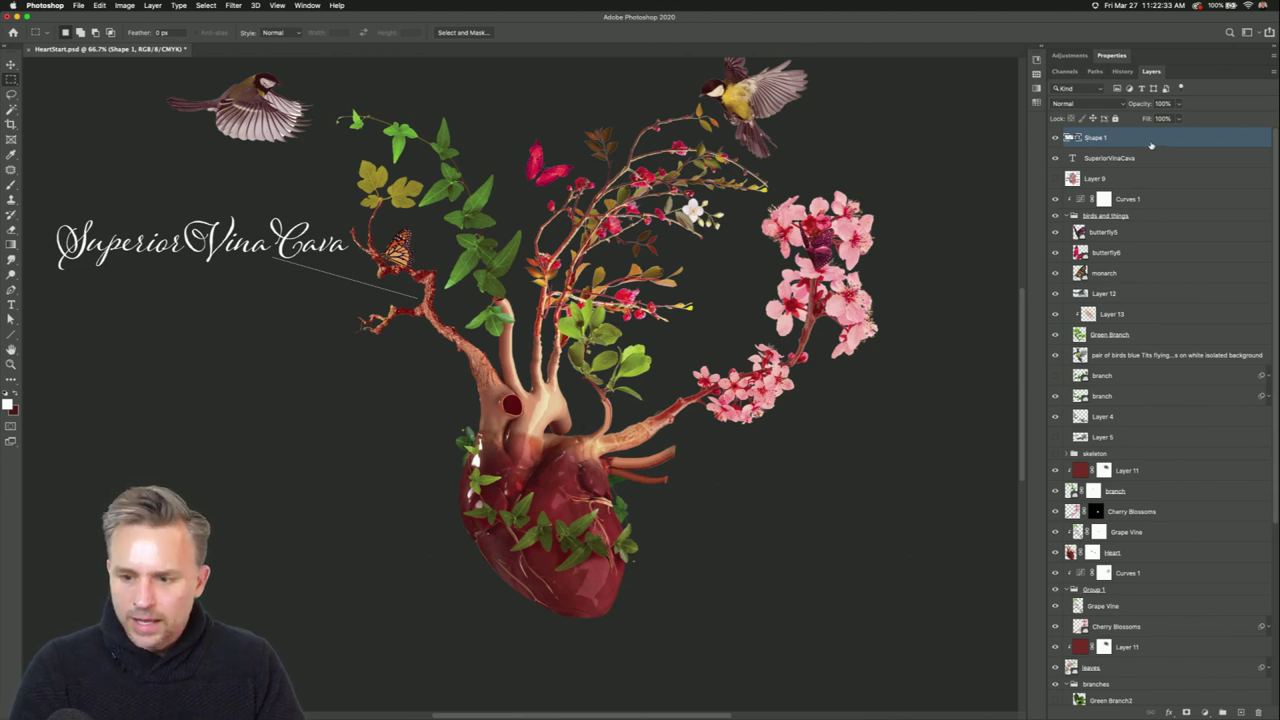
Scale the SuperiorVinaCava text to about 76% and shift it slightly right.
key("super+minus")
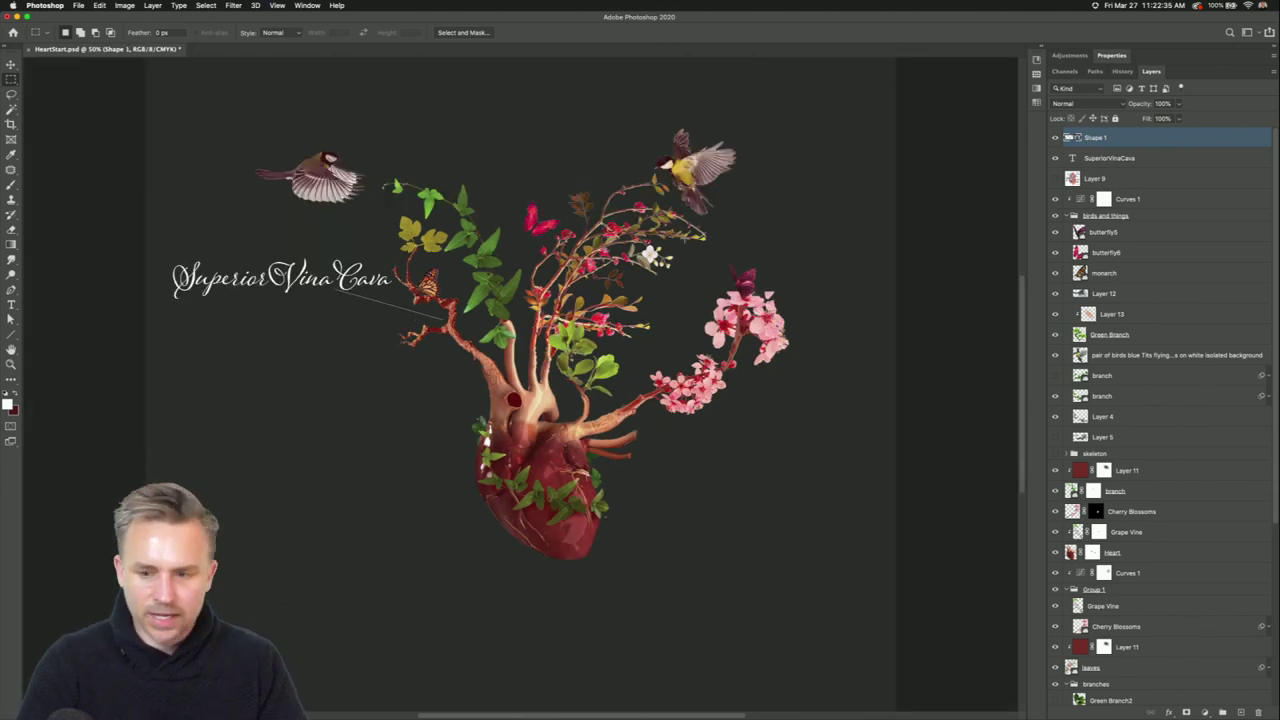
left_click(1133, 160)
key("super+t")
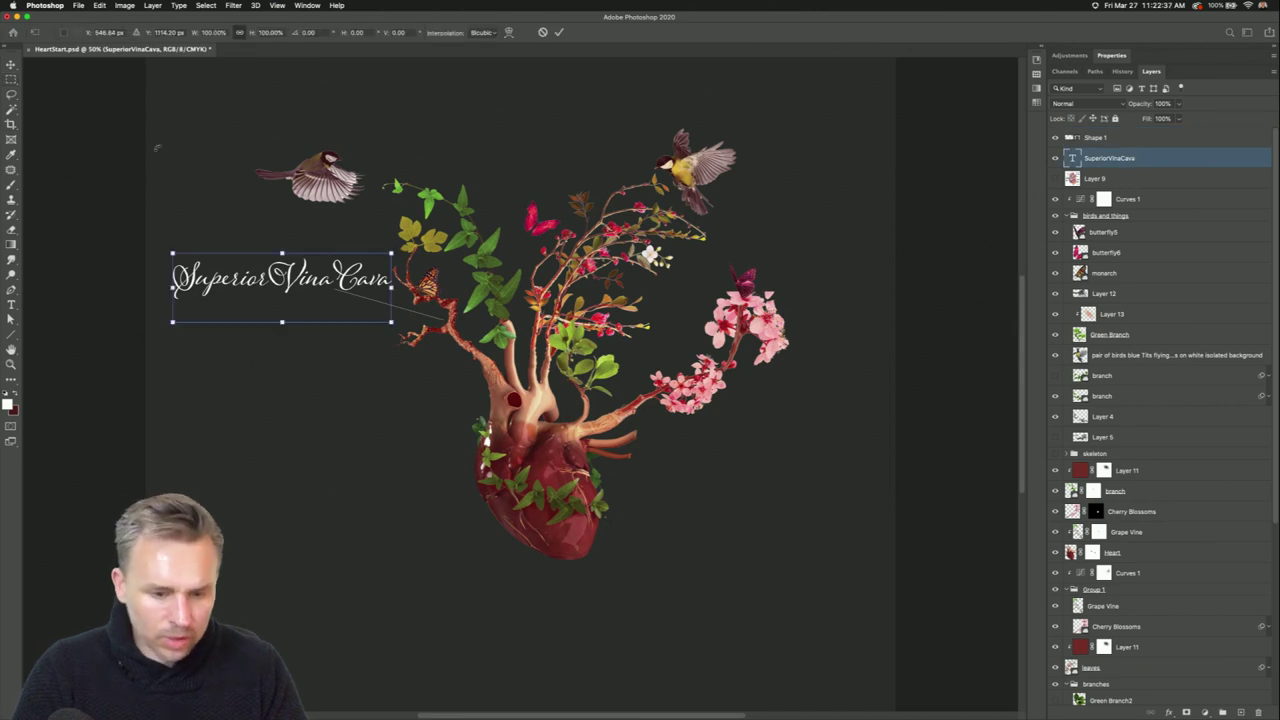
left_click_drag(391, 322, 338, 307)
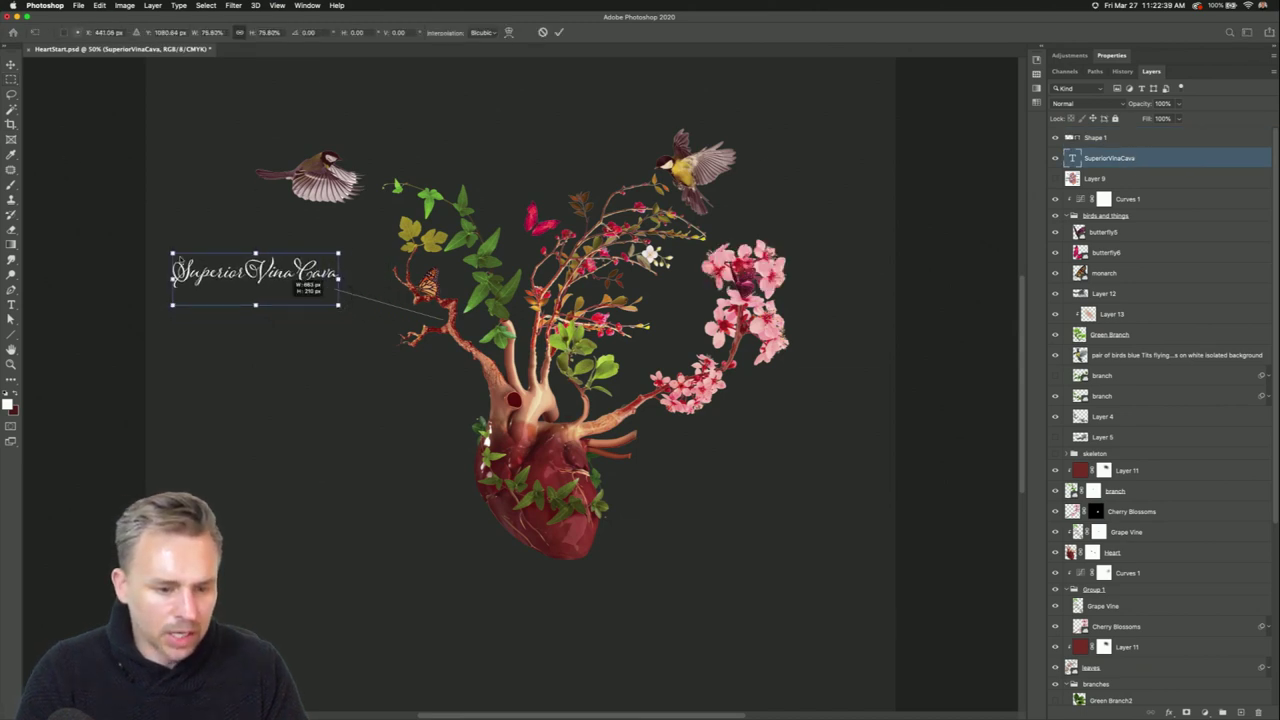
left_click_drag(207, 262, 252, 270)
key("Return")
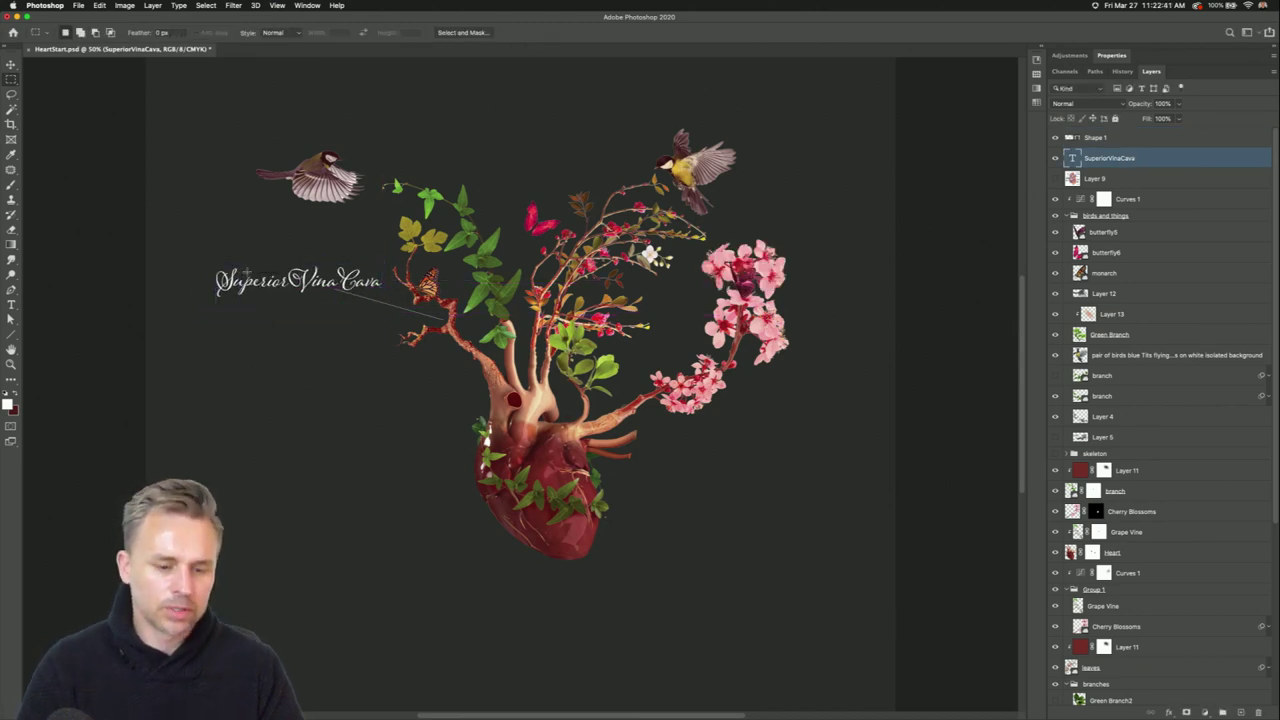
left_click(1165, 146)
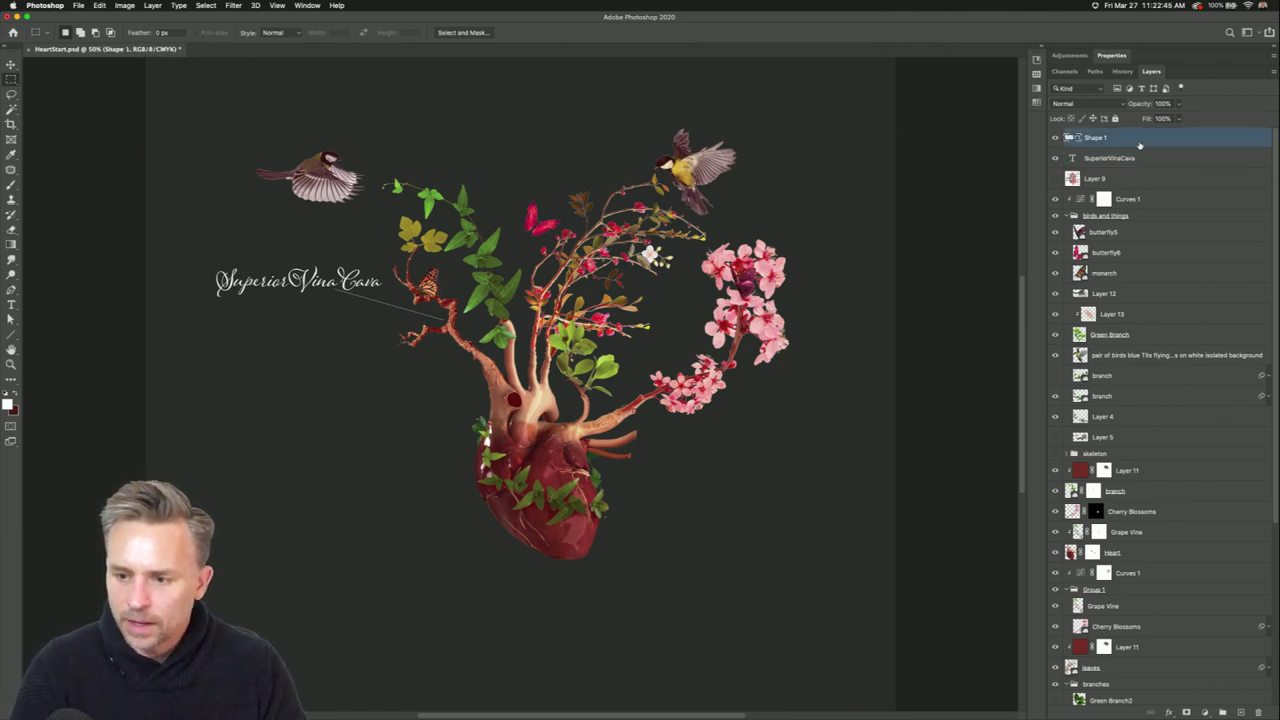
left_click(1205, 712)
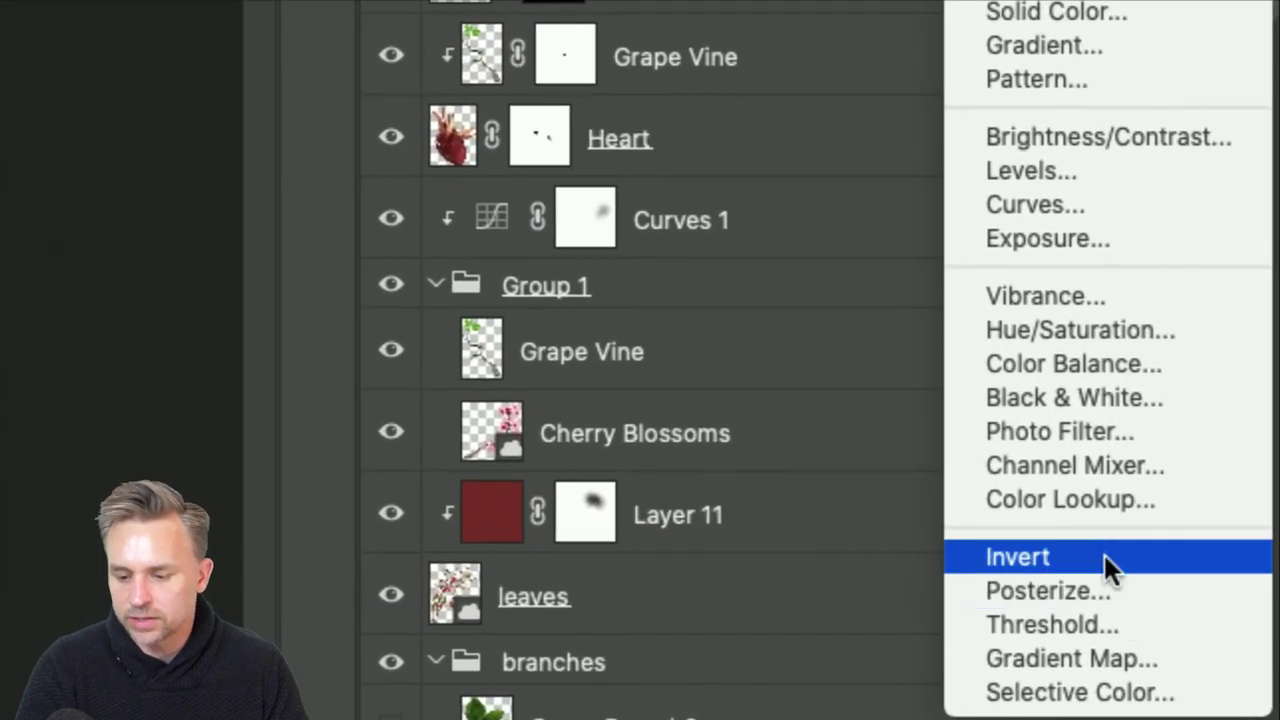
Add a Color Lookup adjustment layer using the 2Strip.look LUT.
left_click(1105, 502)
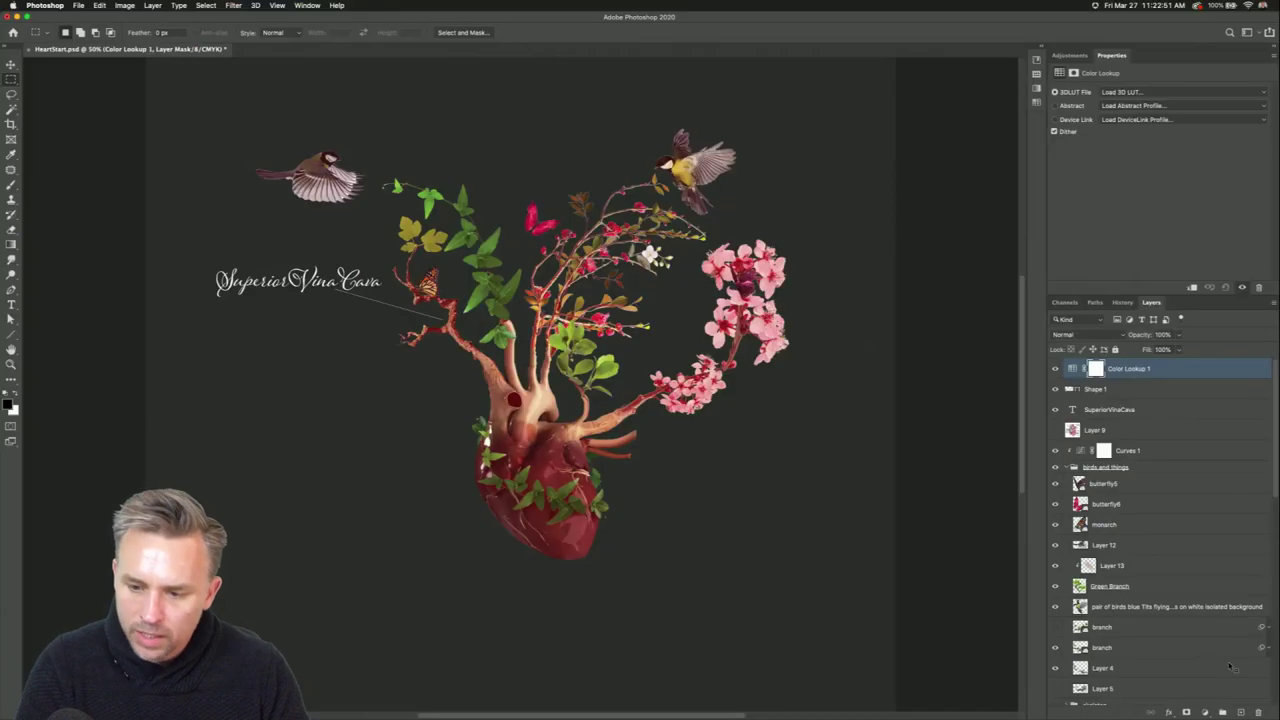
left_click(1151, 91)
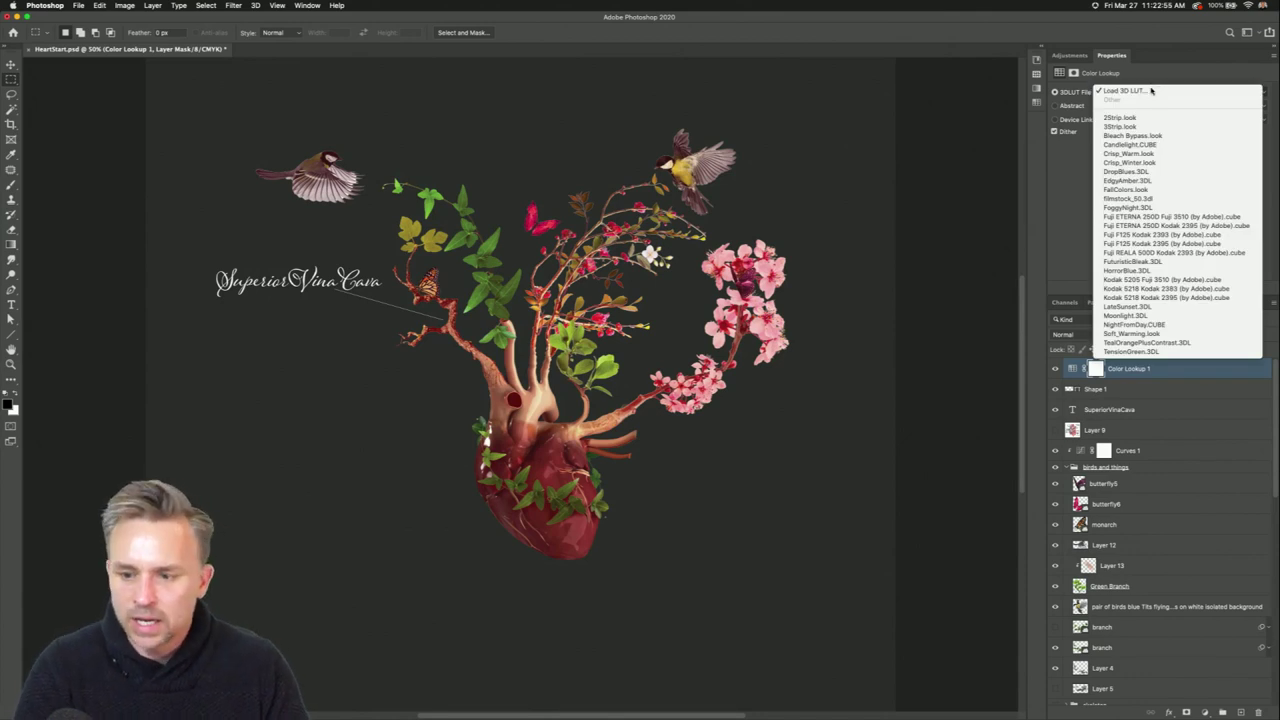
left_click(1150, 117)
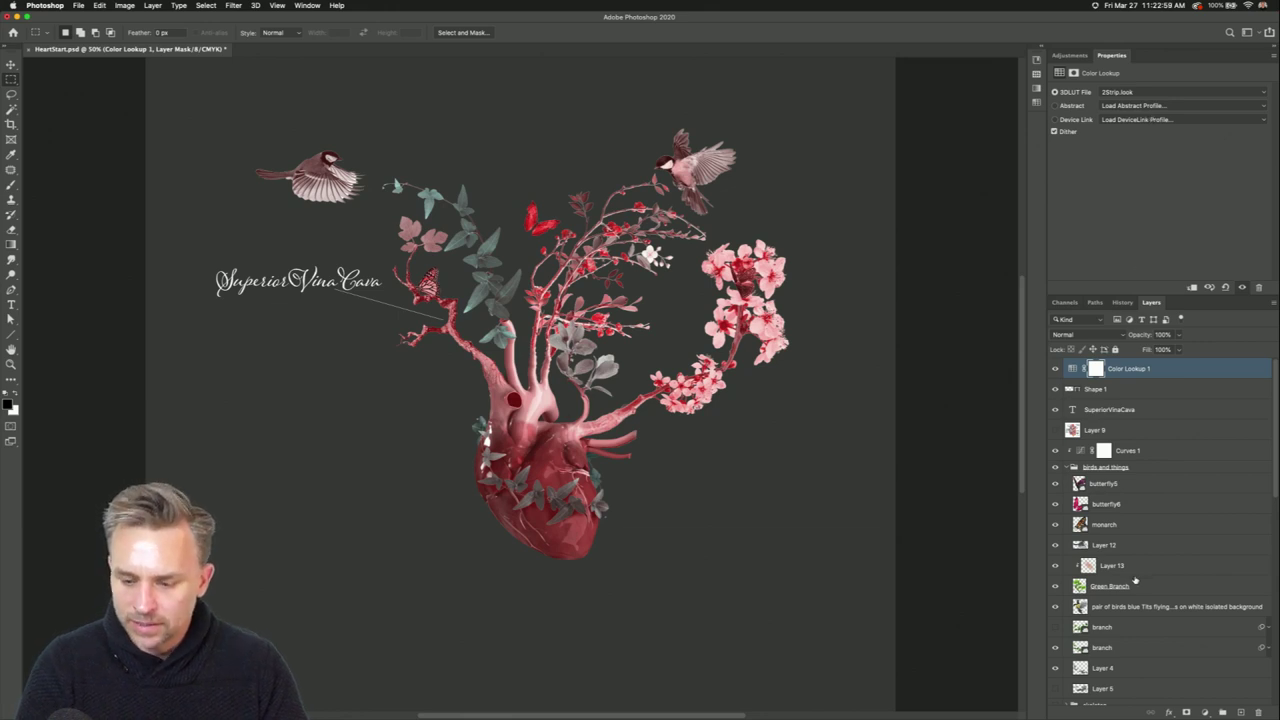
scroll(1135, 580, "down", 10)
Duplicate the Color Fill 1 background layer and bring up the Gradients presets.
left_click(1155, 675)
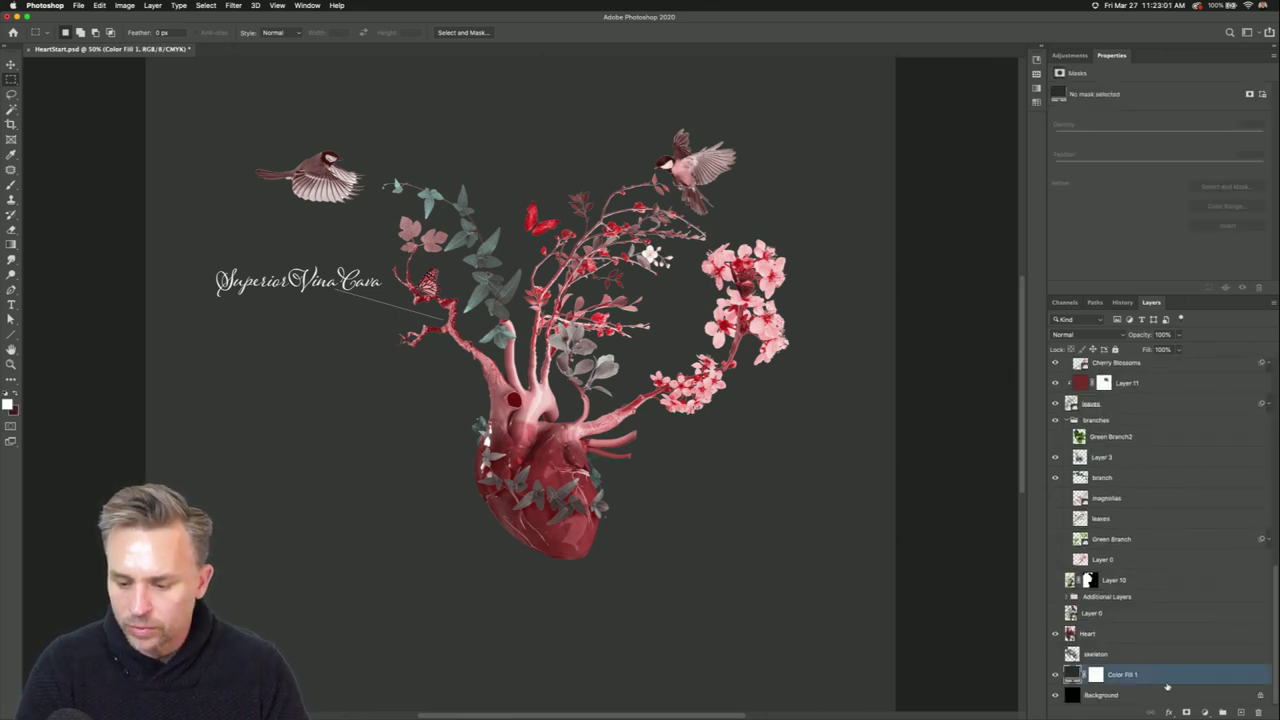
left_click_drag(1200, 688, 1240, 712)
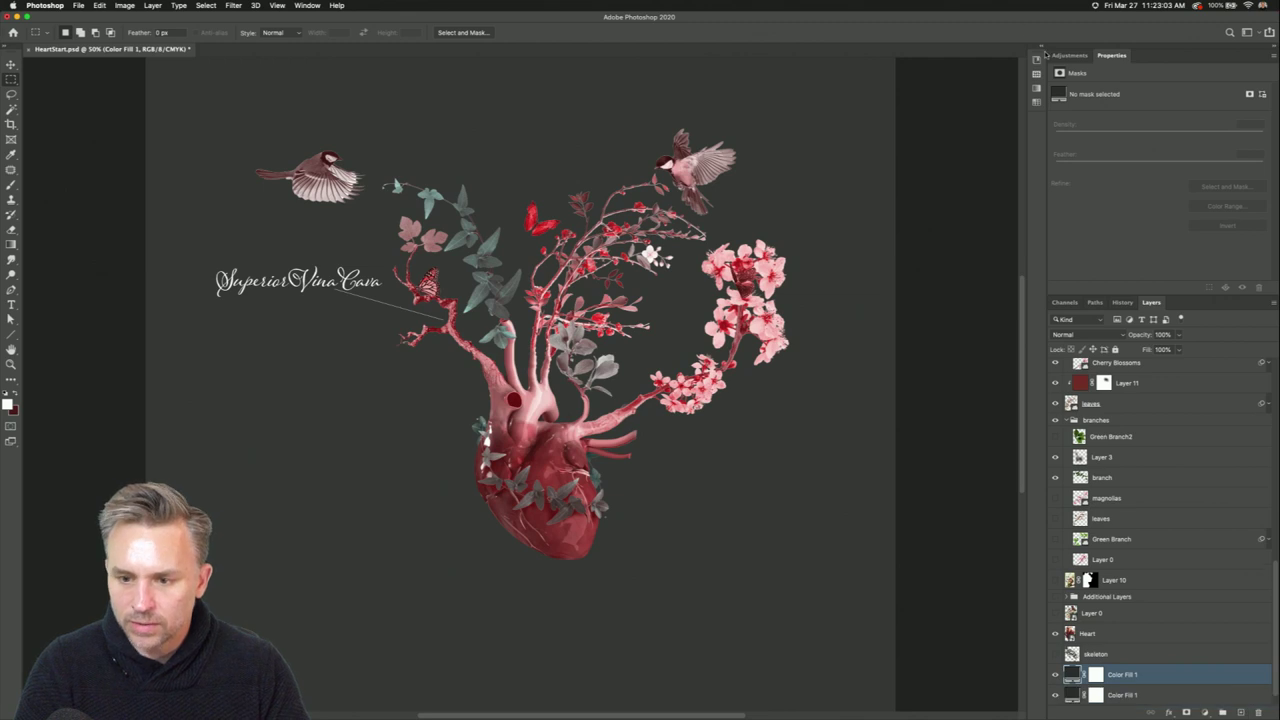
left_click(1037, 59)
left_click(967, 55)
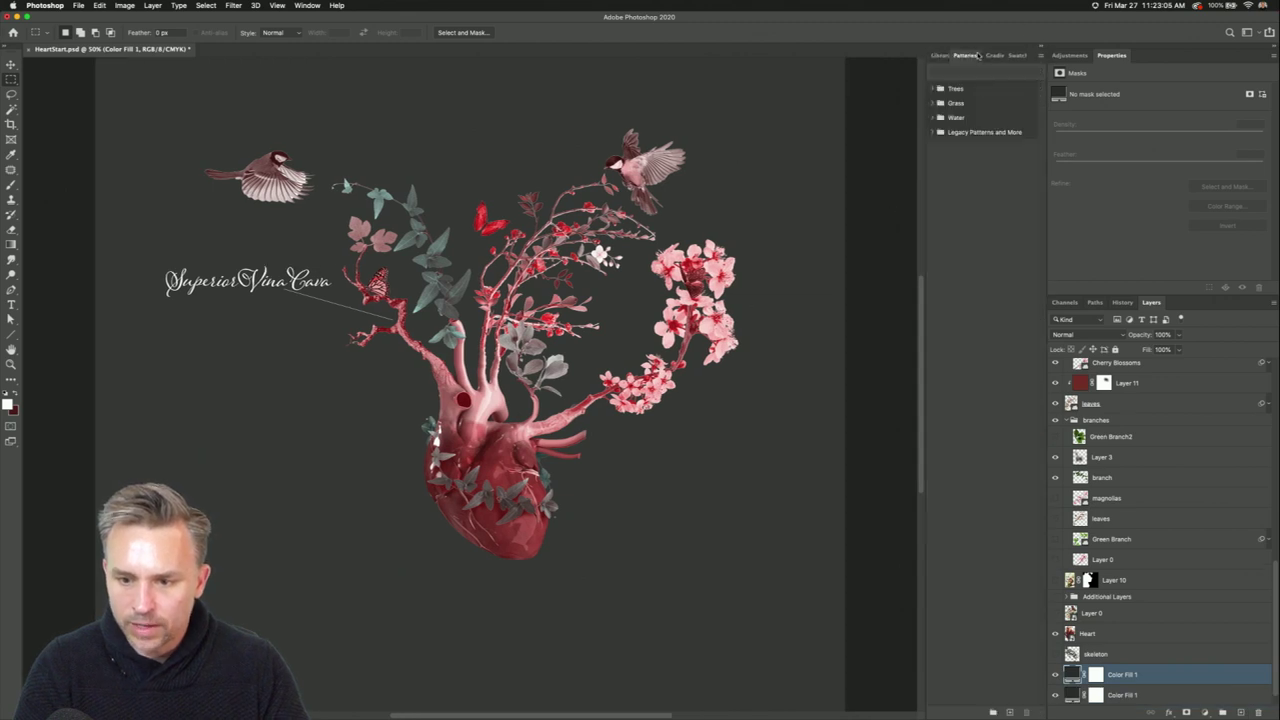
left_click(993, 56)
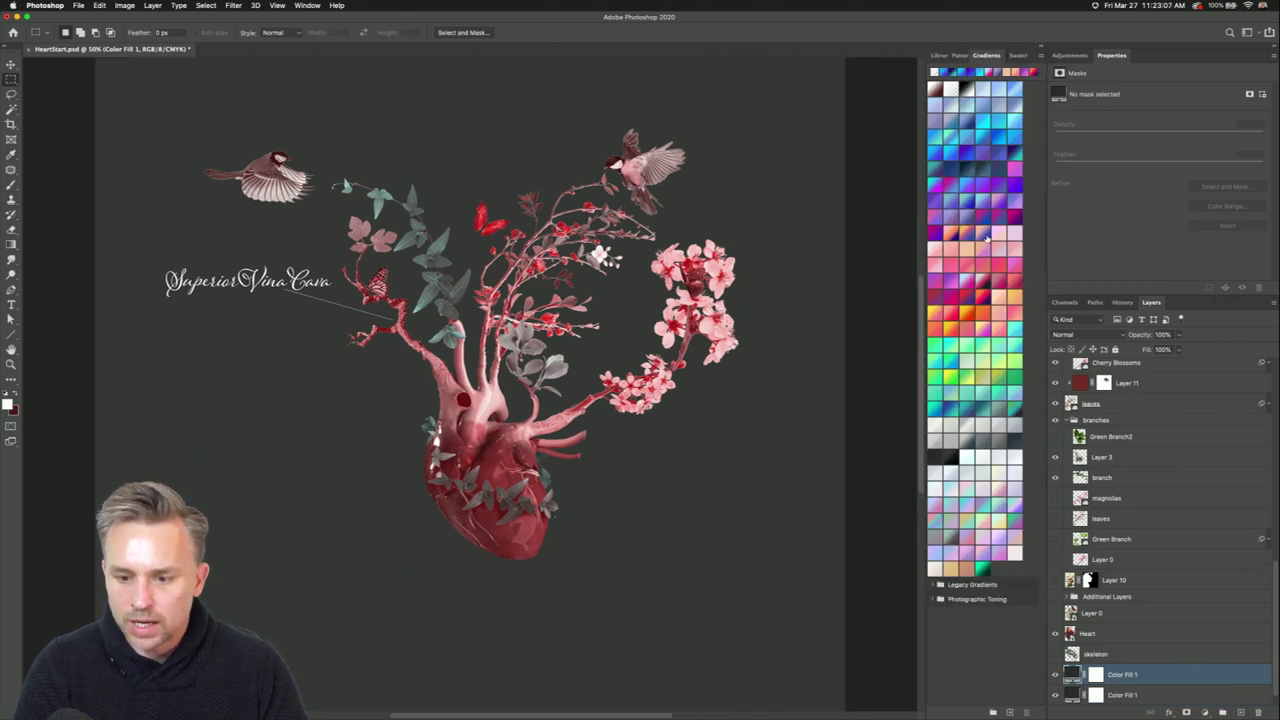
Add a gradient fill layer from a preset, trying pink-to-teal, red-to-teal and pink background gradients.
left_click_drag(965, 233, 1124, 674)
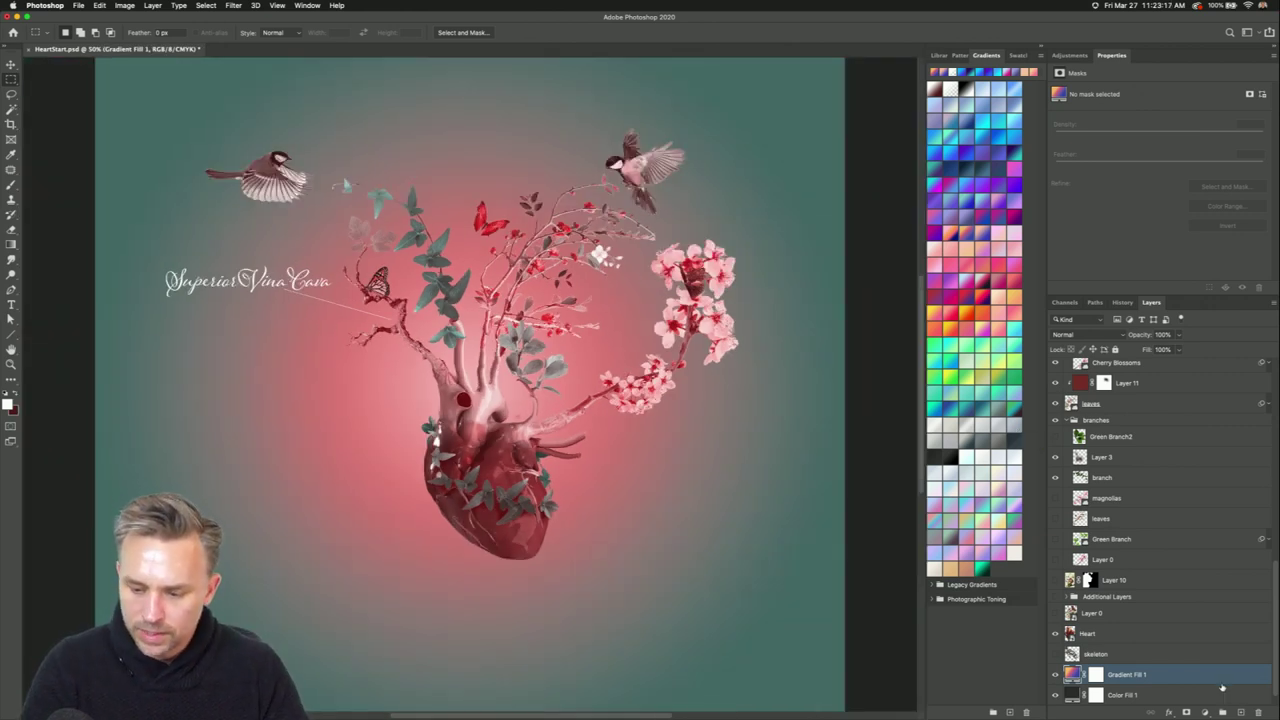
left_click_drag(1013, 429, 1230, 697)
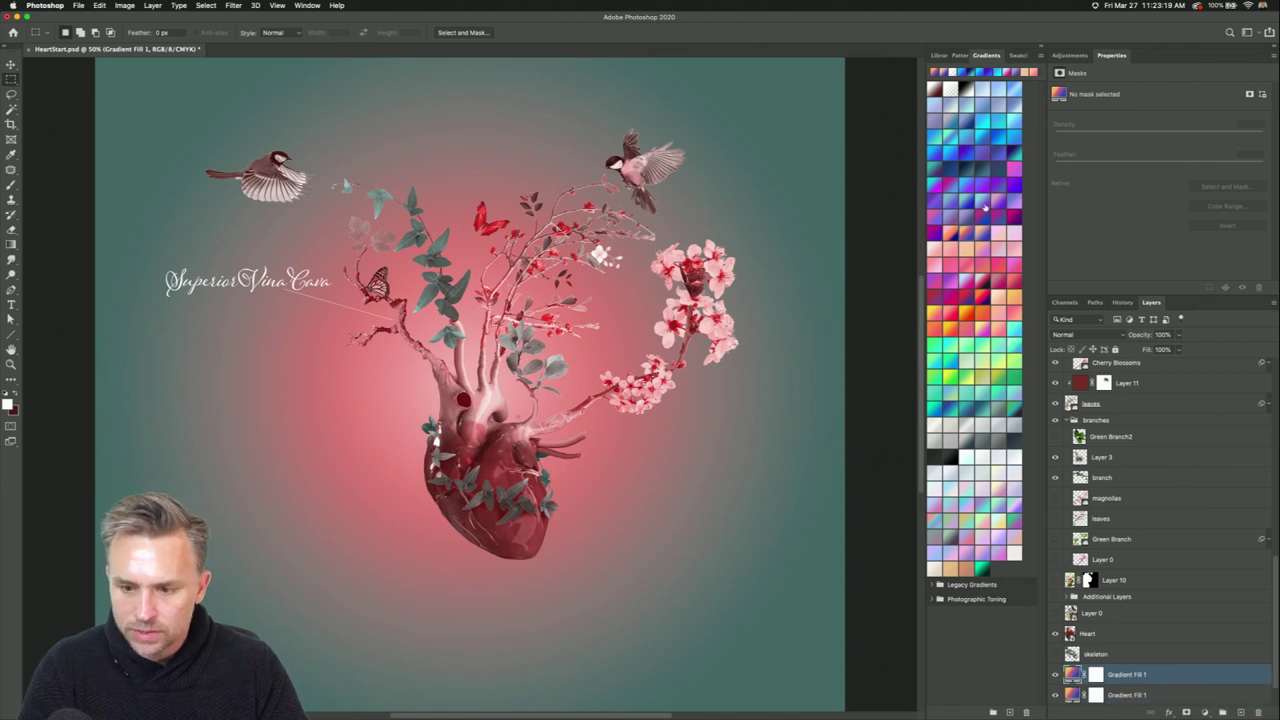
left_click(983, 222)
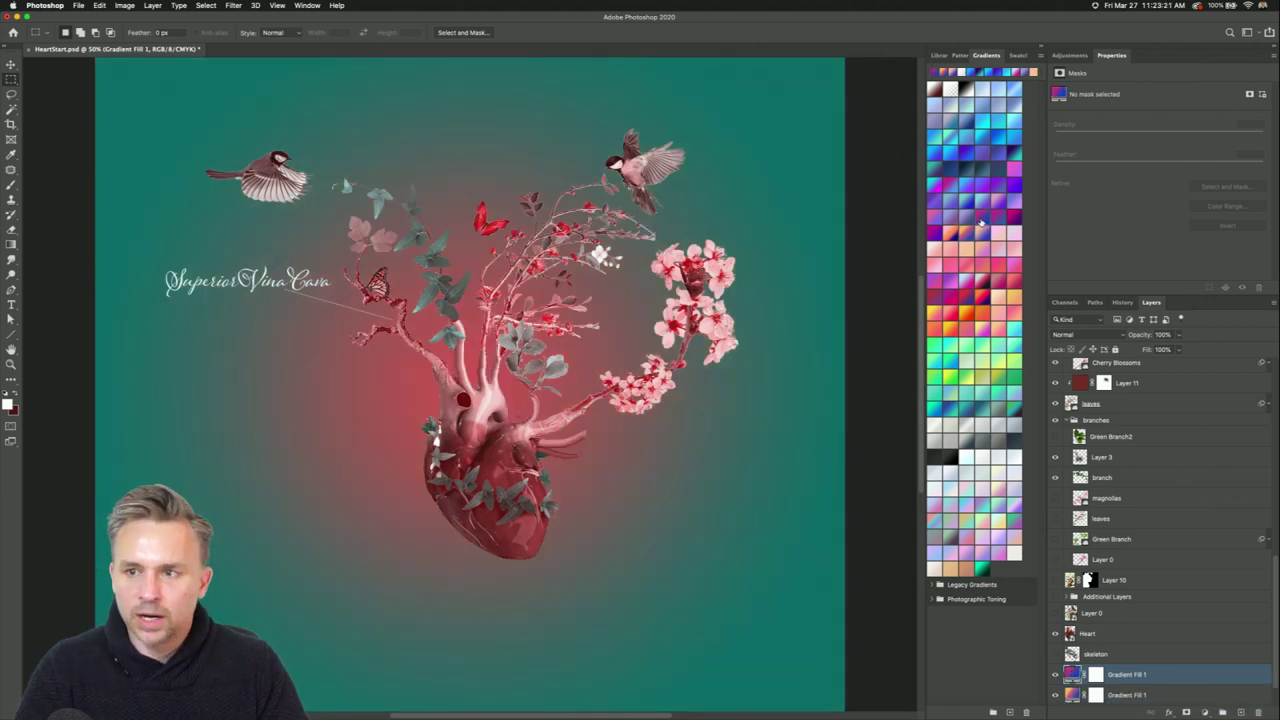
left_click(996, 231)
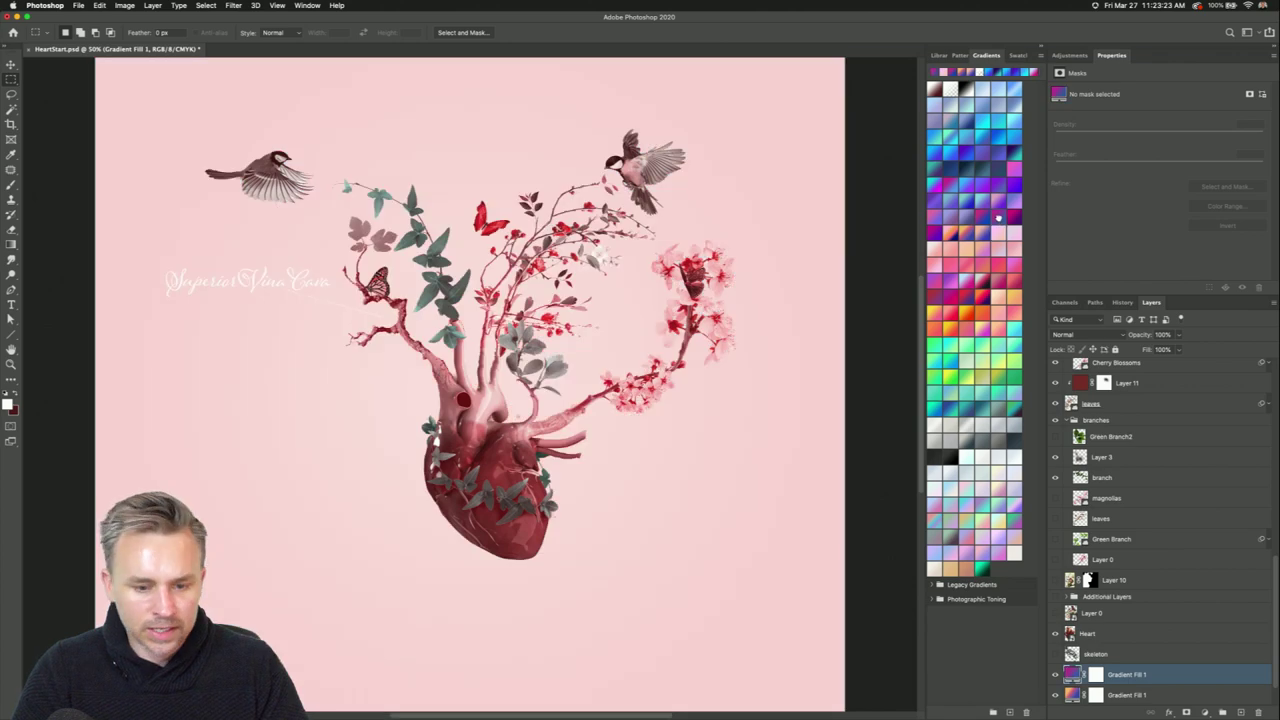
left_click(1000, 221)
left_click(1006, 237)
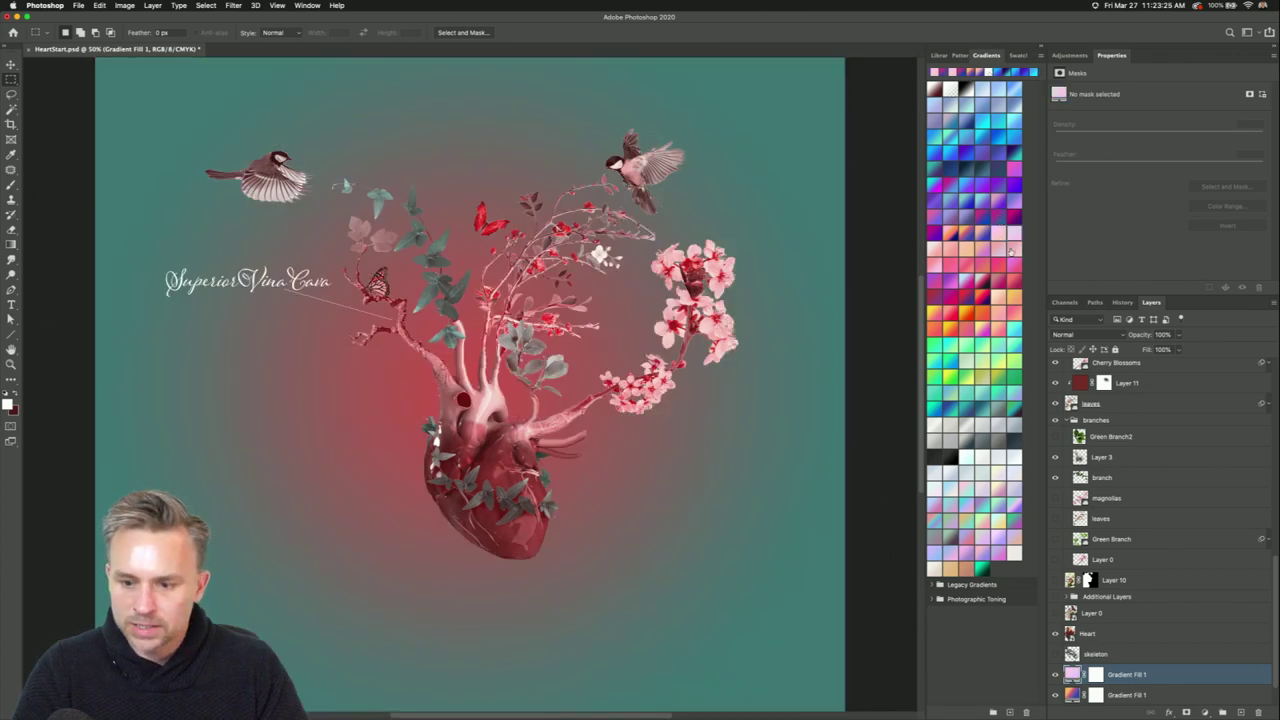
left_click(999, 254)
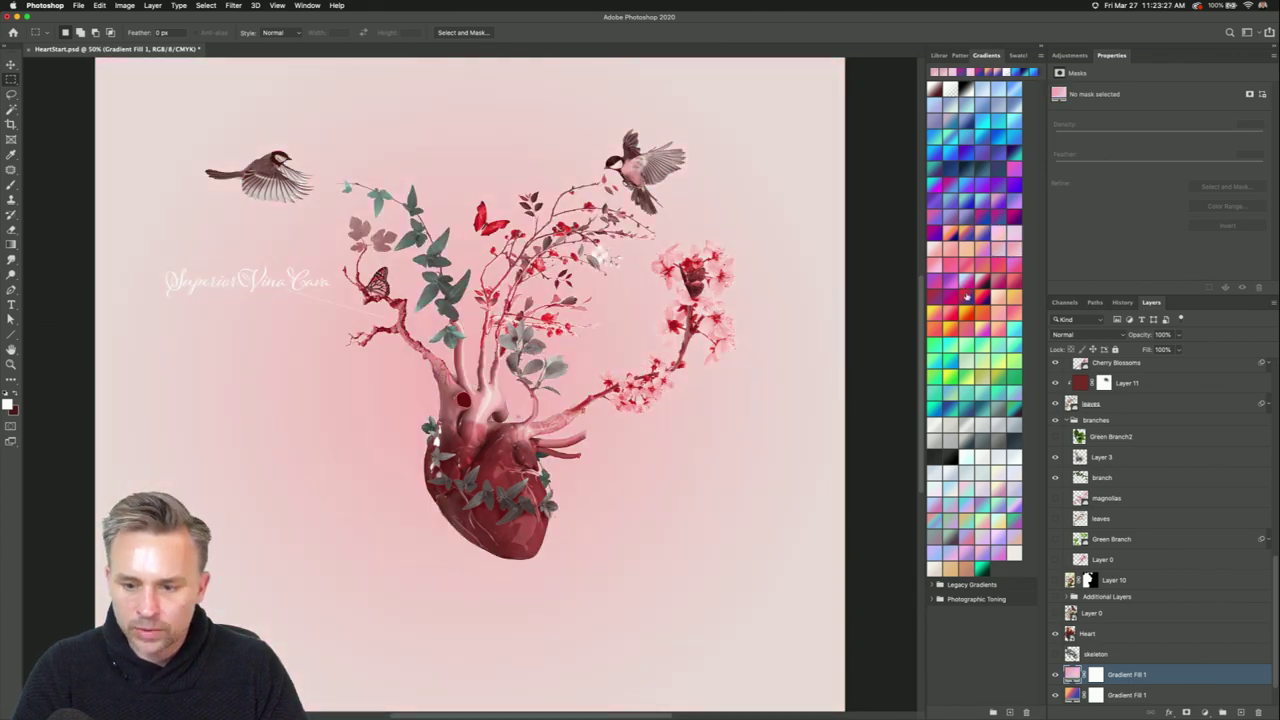
Compare red, salmon, teal, white-to-black and pink gradient presets, landing on an even light teal.
left_click(968, 323)
left_click(943, 336)
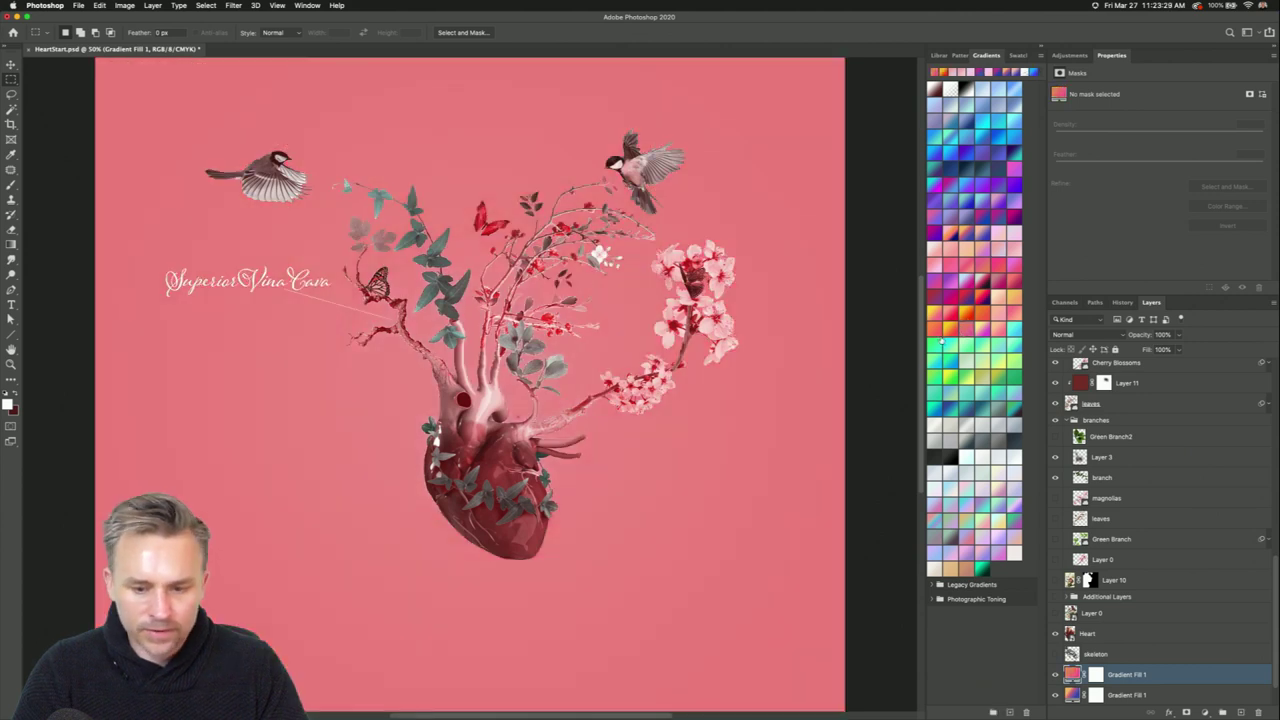
left_click(951, 336)
left_click(952, 347)
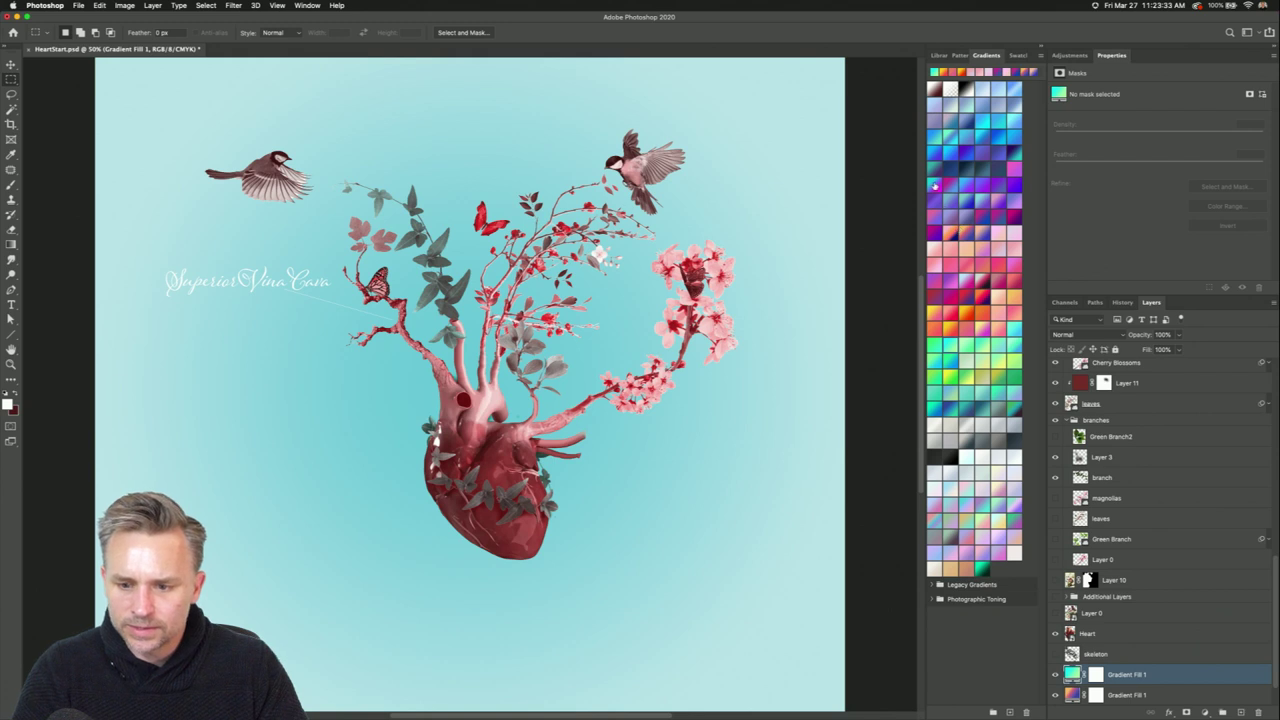
left_click(935, 186)
left_click(953, 156)
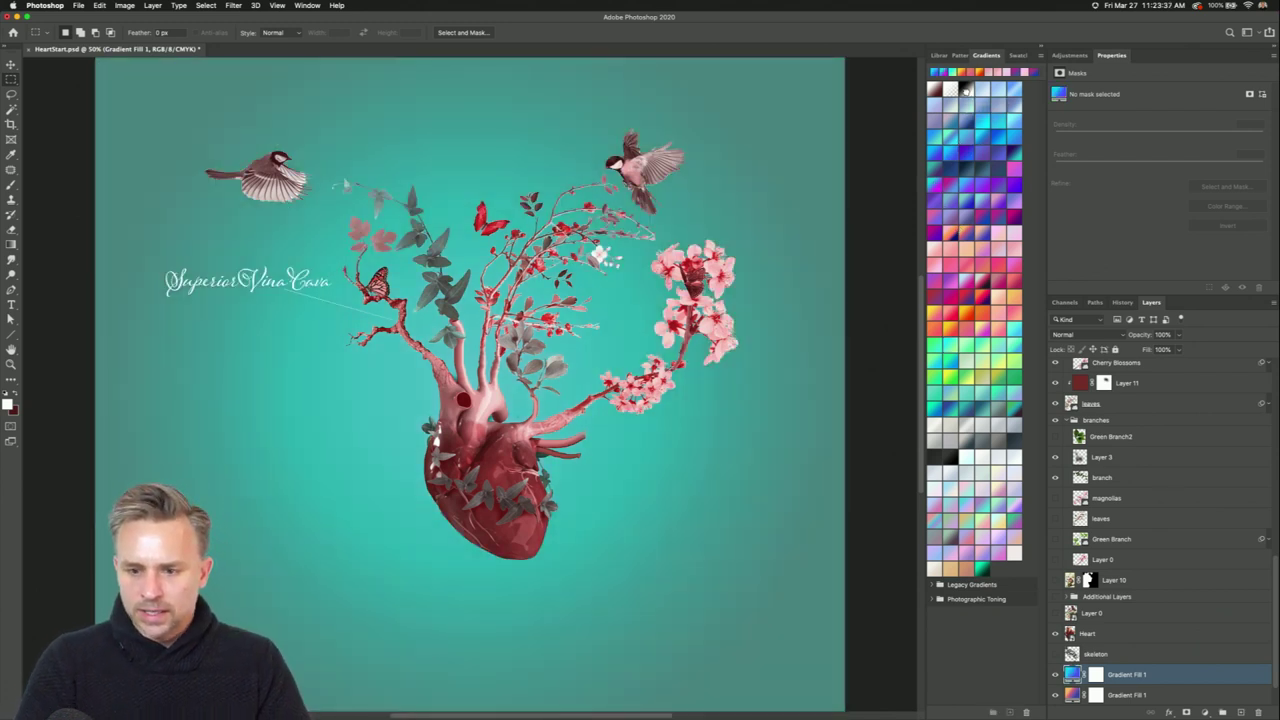
left_click(965, 89)
left_click(989, 429)
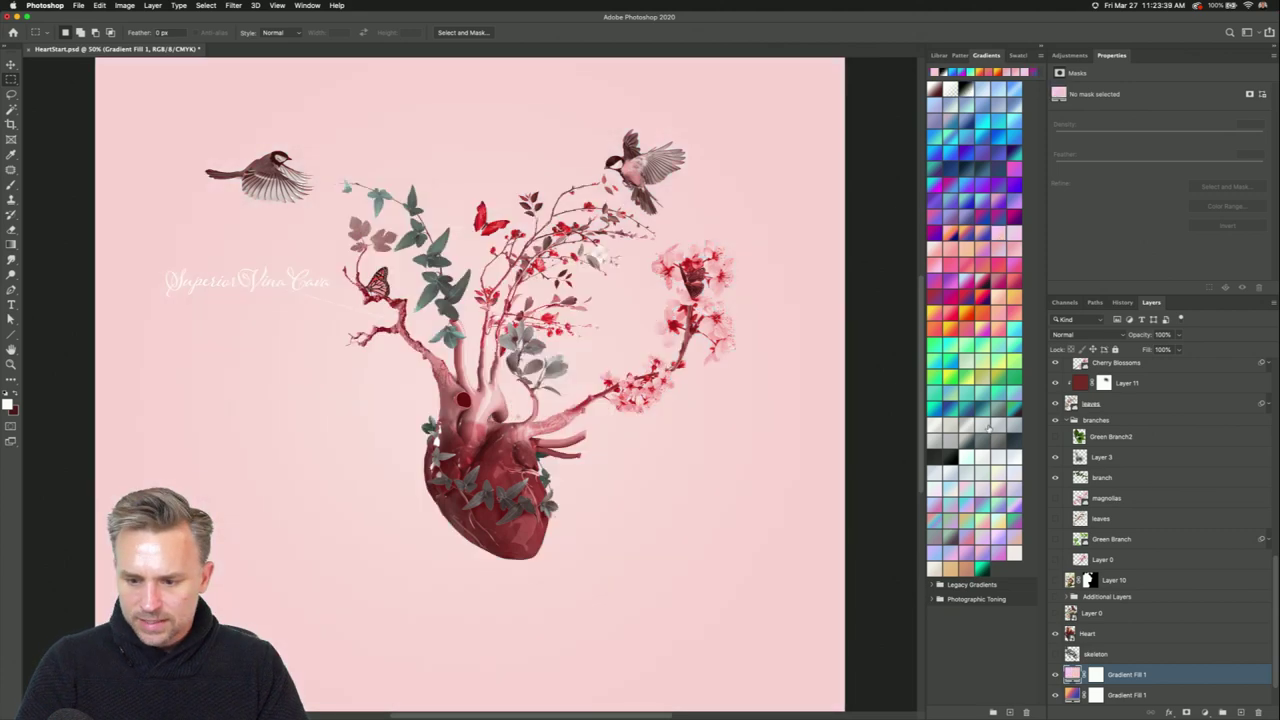
left_click(963, 405)
left_click(966, 392)
left_click(969, 378)
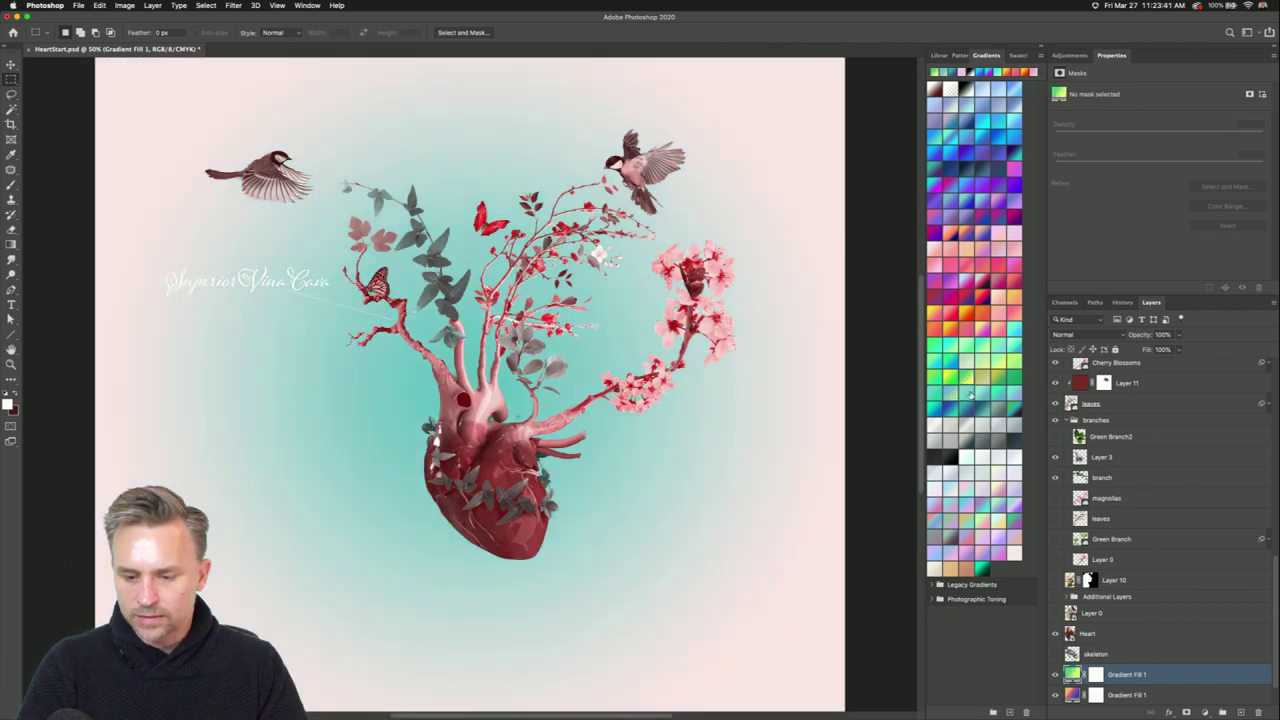
left_click(985, 400)
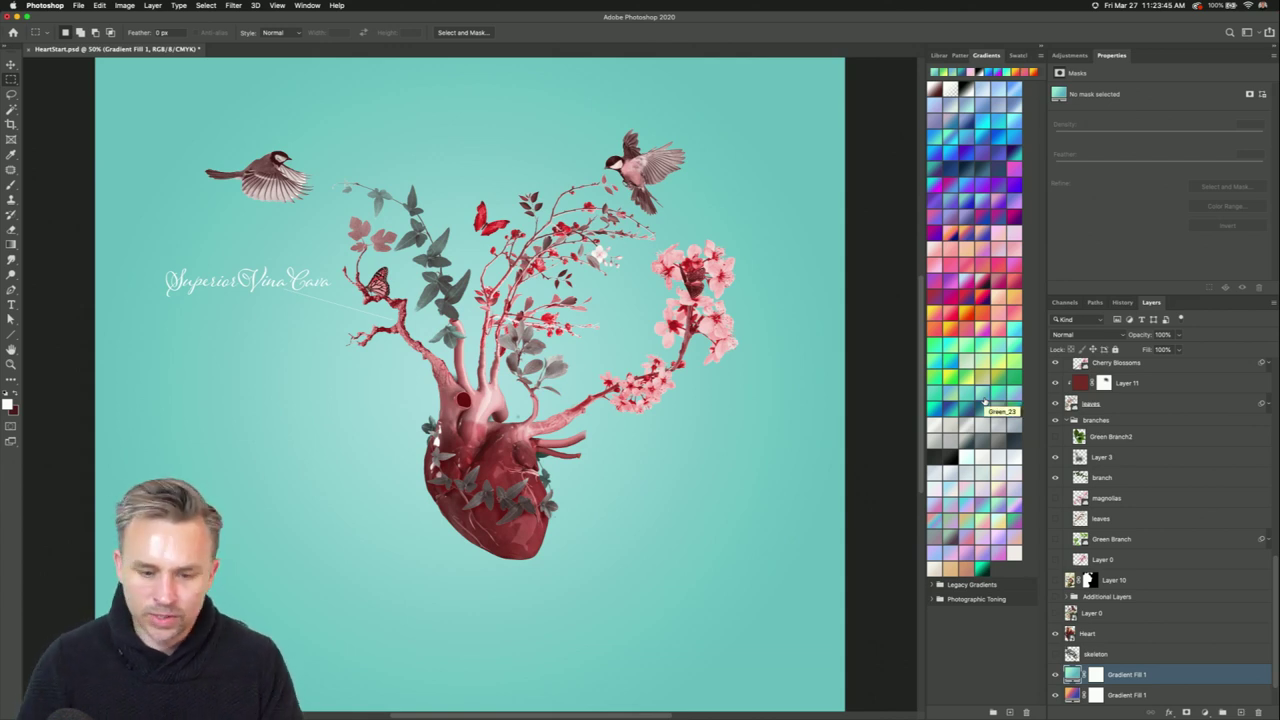
Weigh grey against teal and mint gradients, settling on a muted grey-blue background.
left_click(996, 399)
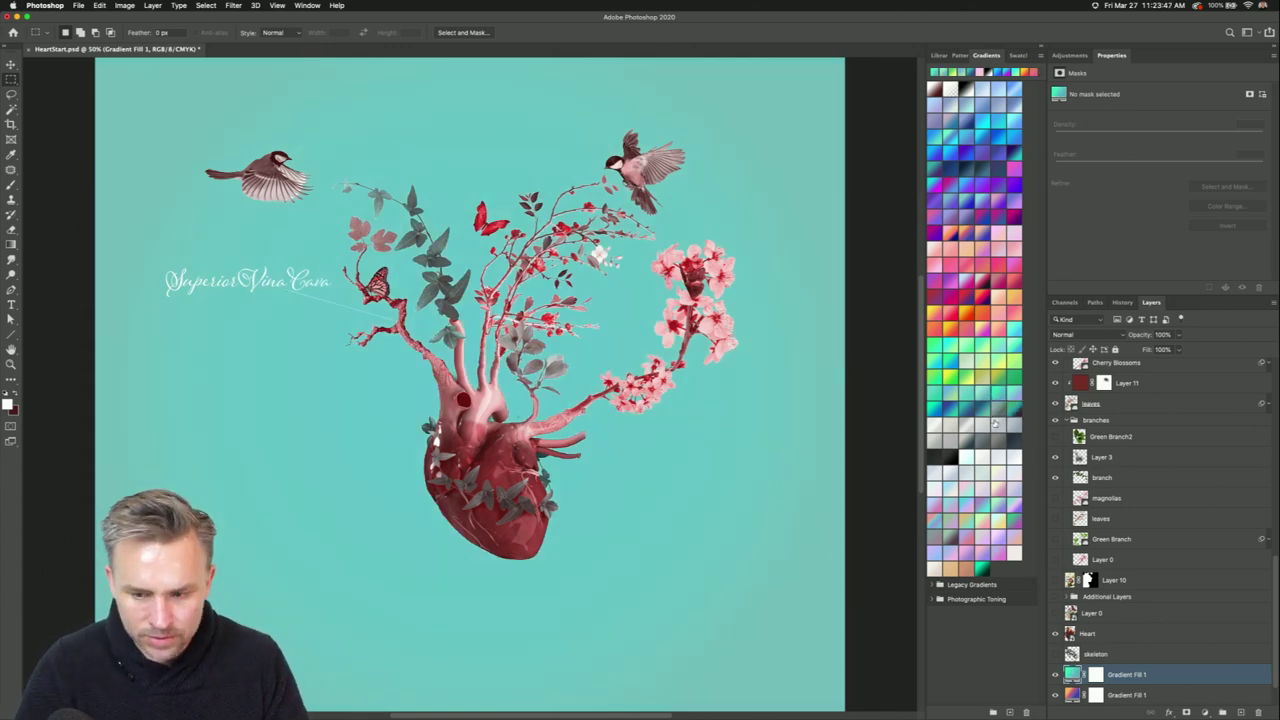
left_click(998, 425)
left_click(999, 443)
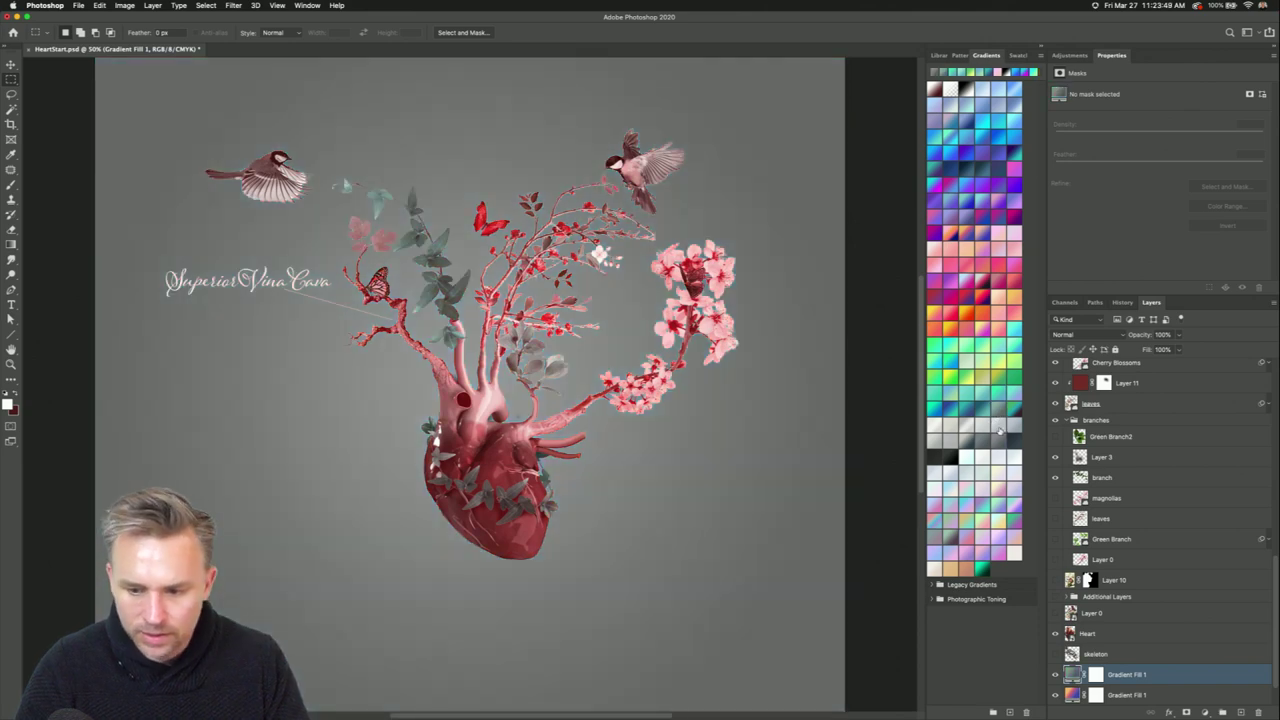
left_click(999, 428)
left_click(997, 442)
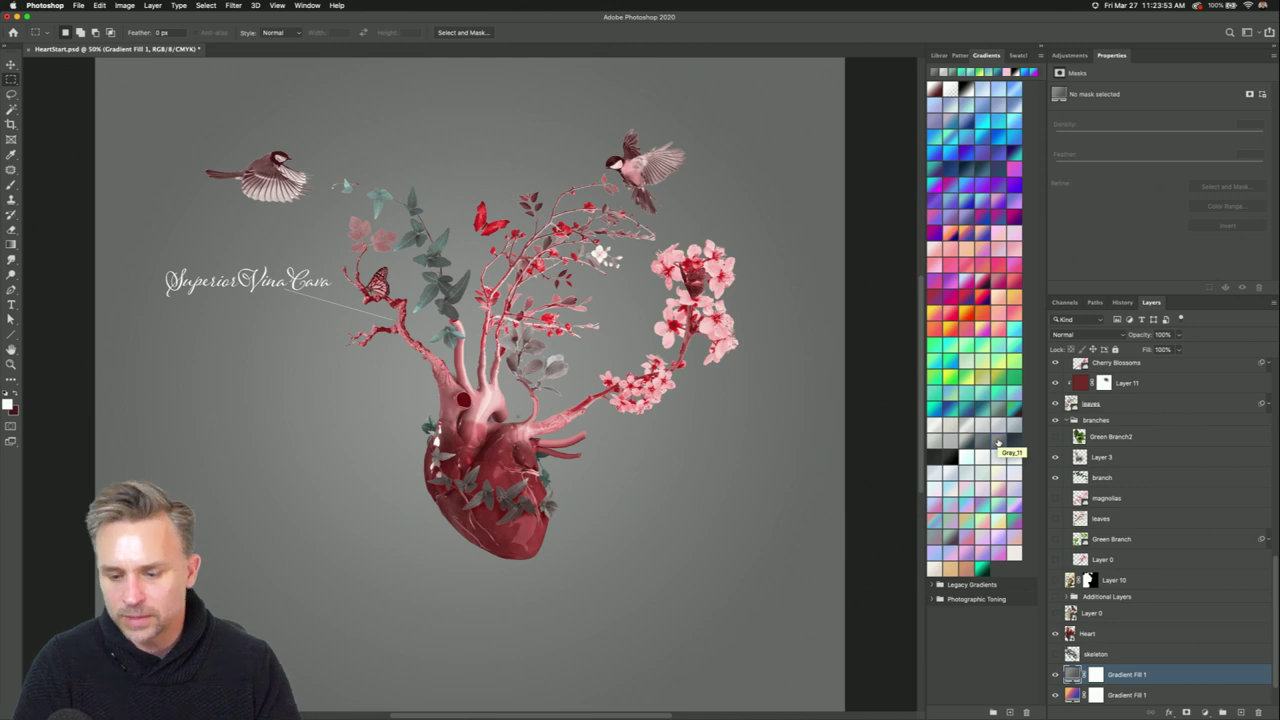
left_click(979, 411)
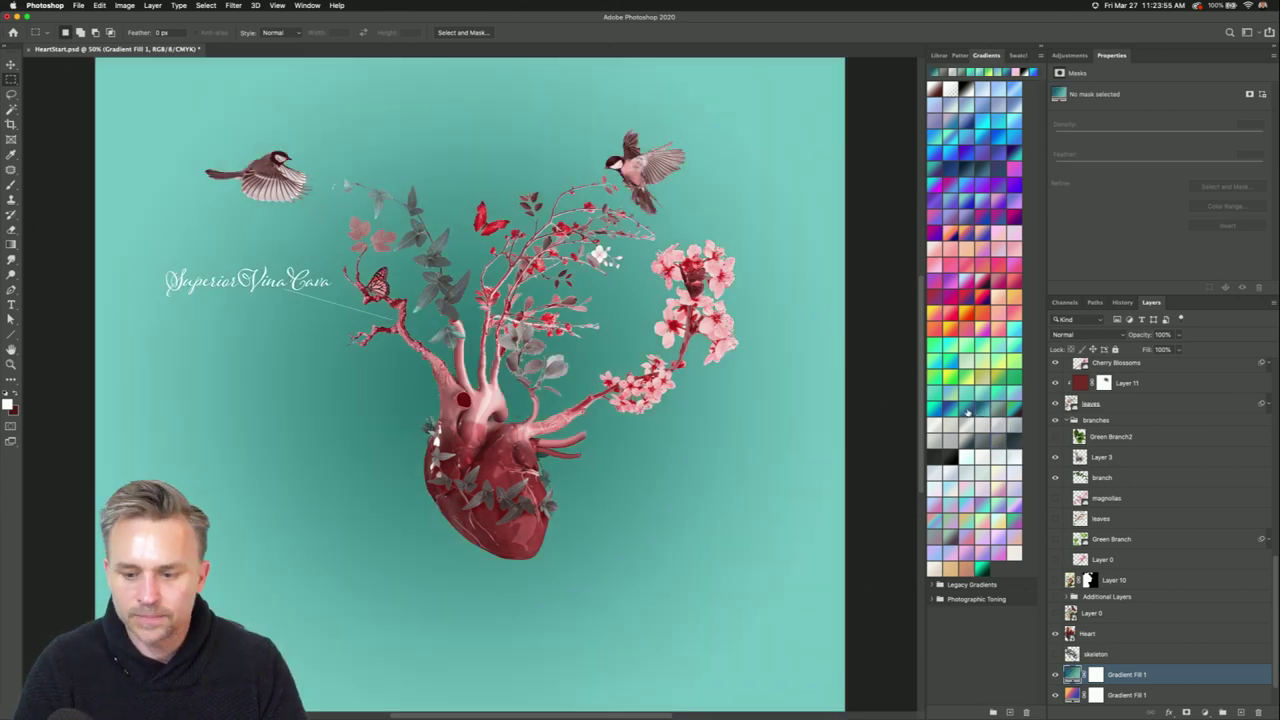
left_click(967, 413)
left_click(950, 398)
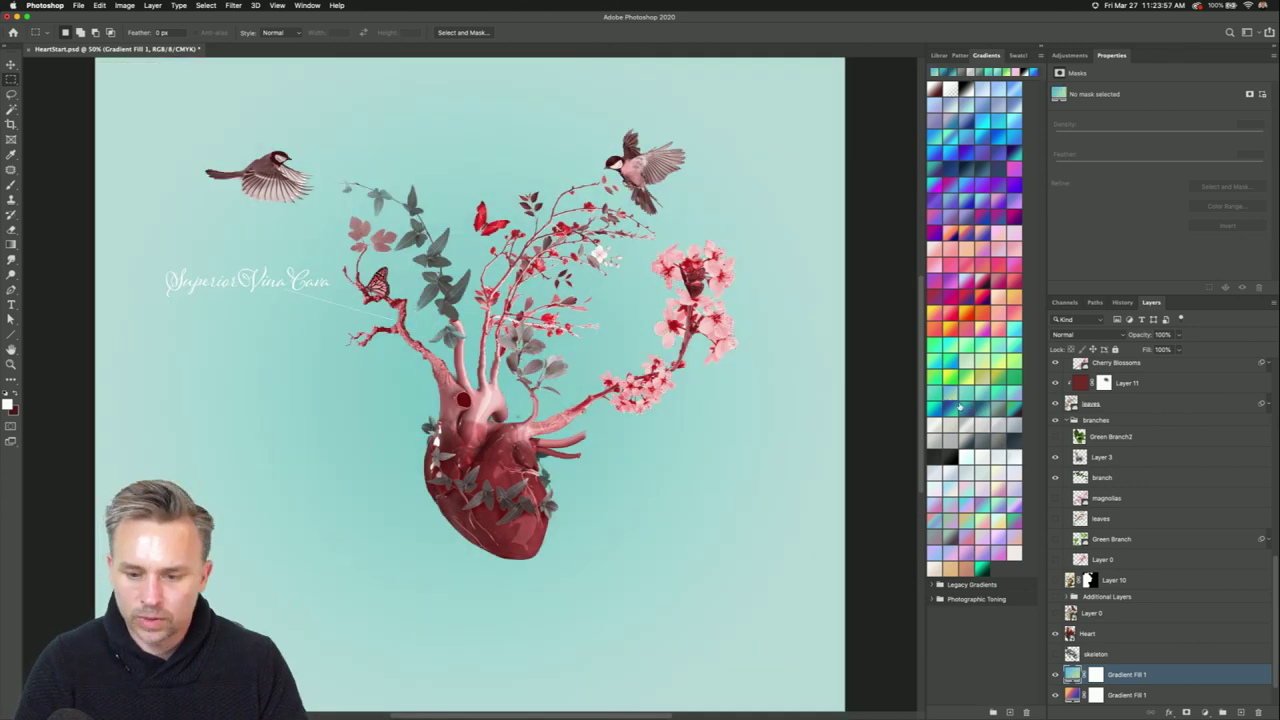
left_click(954, 408)
left_click(968, 412)
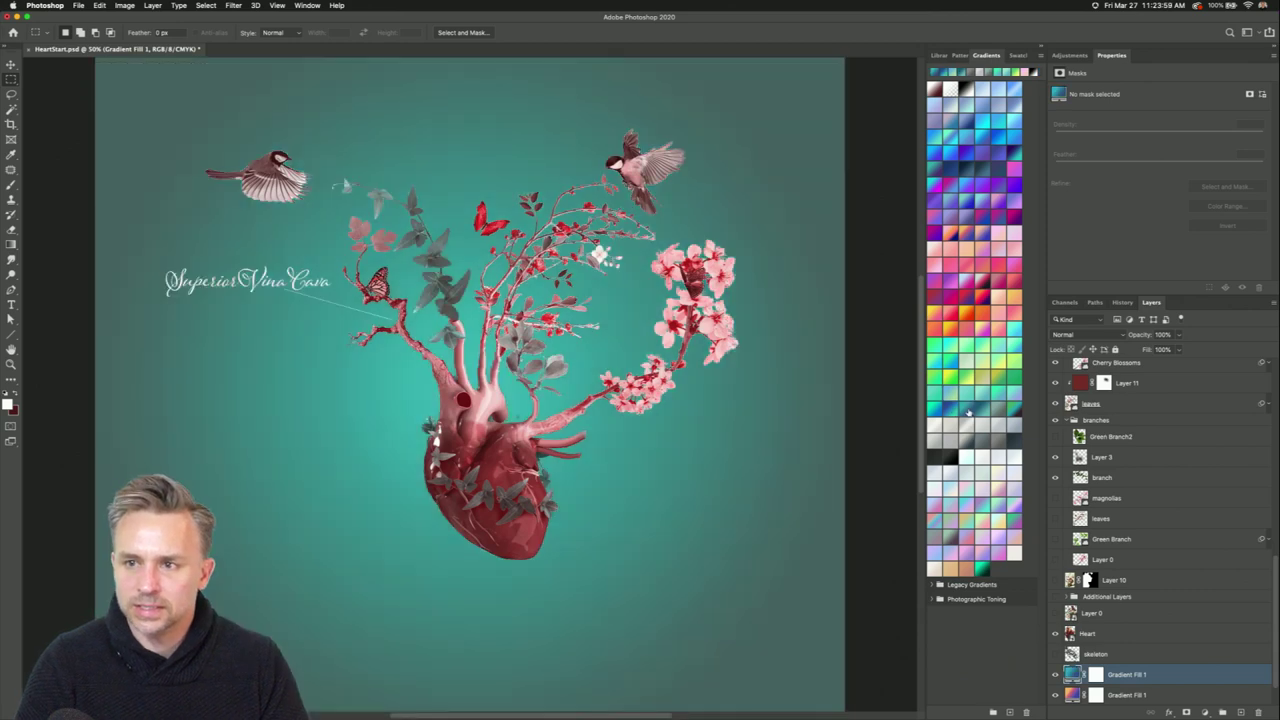
left_click(952, 400)
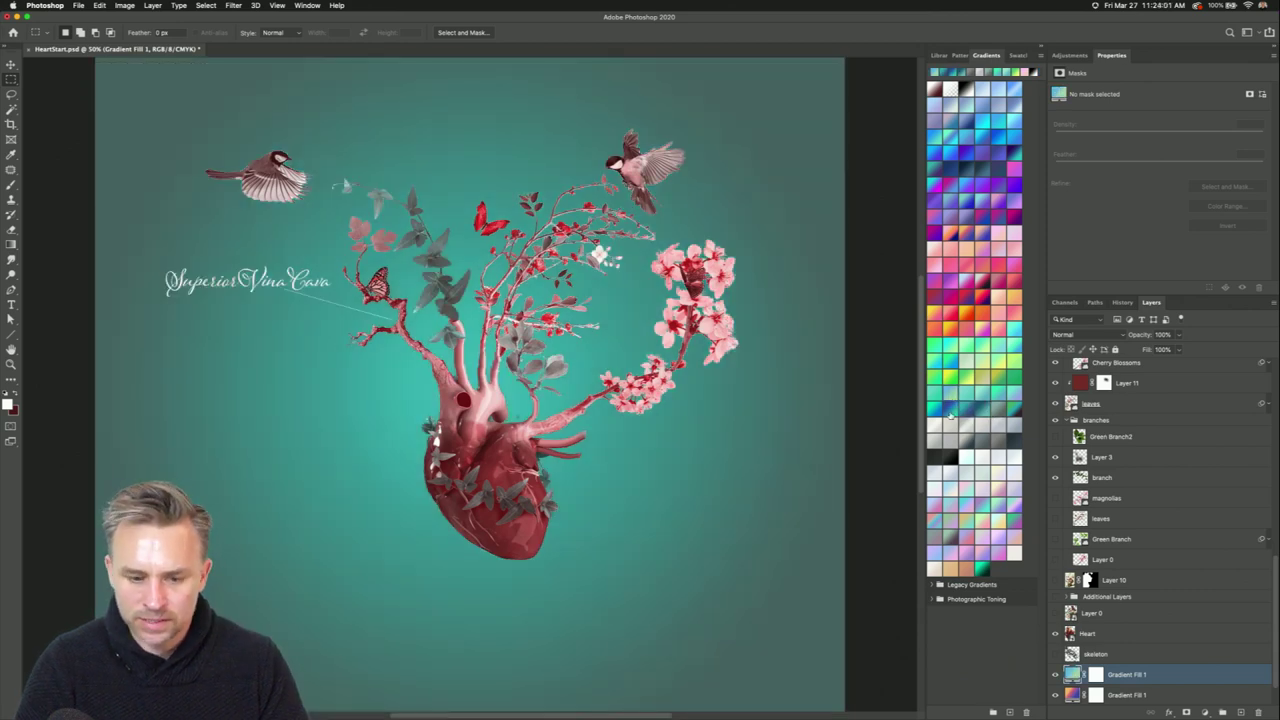
left_click(952, 414)
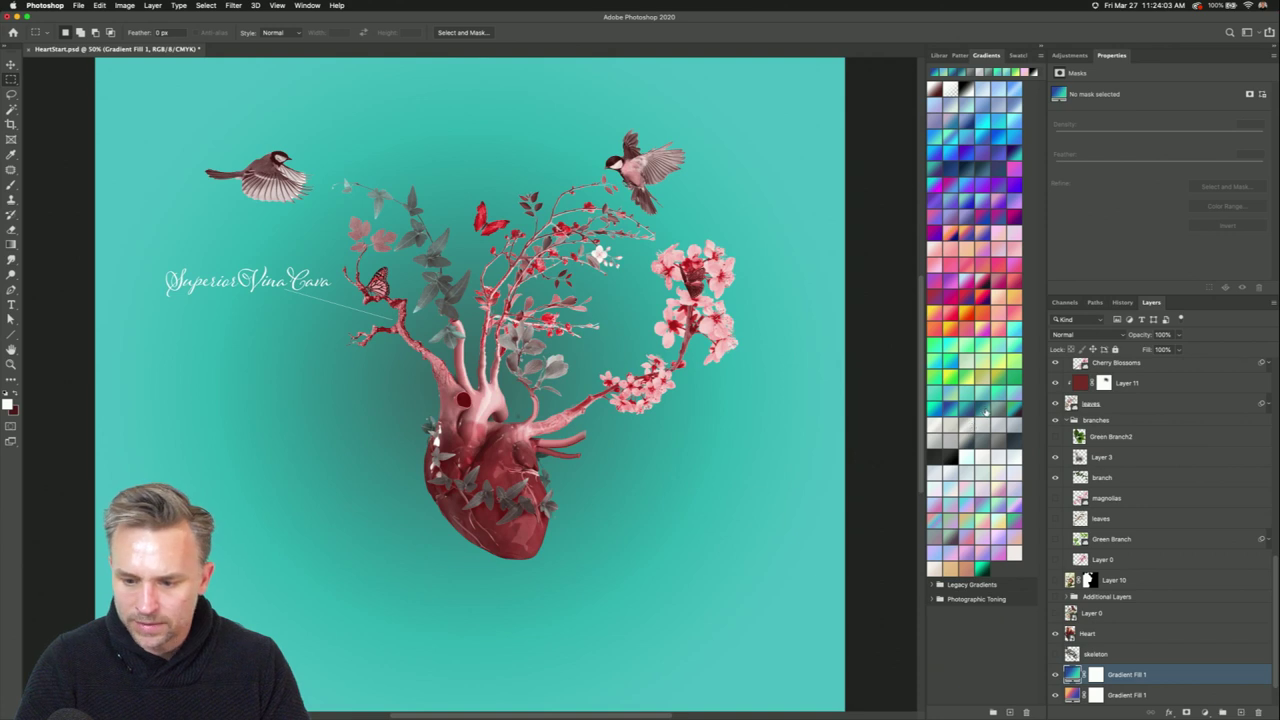
left_click(988, 410)
left_click(995, 409)
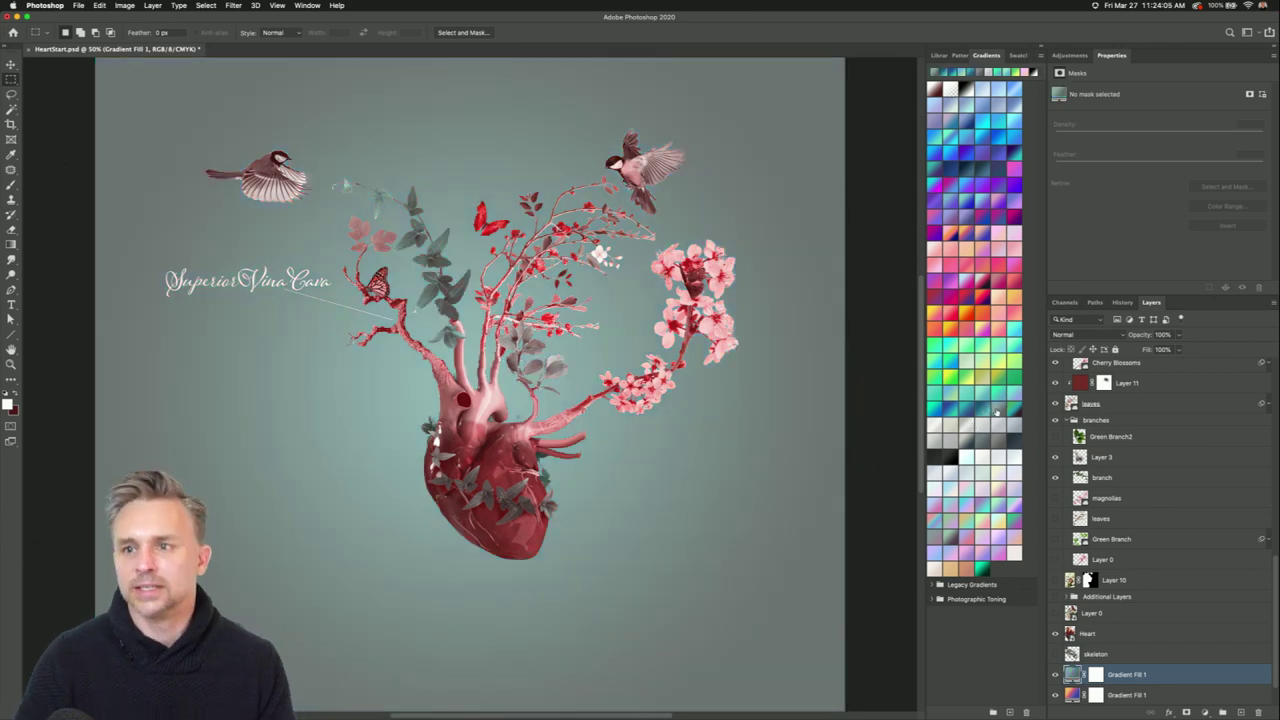
key("super+plus")
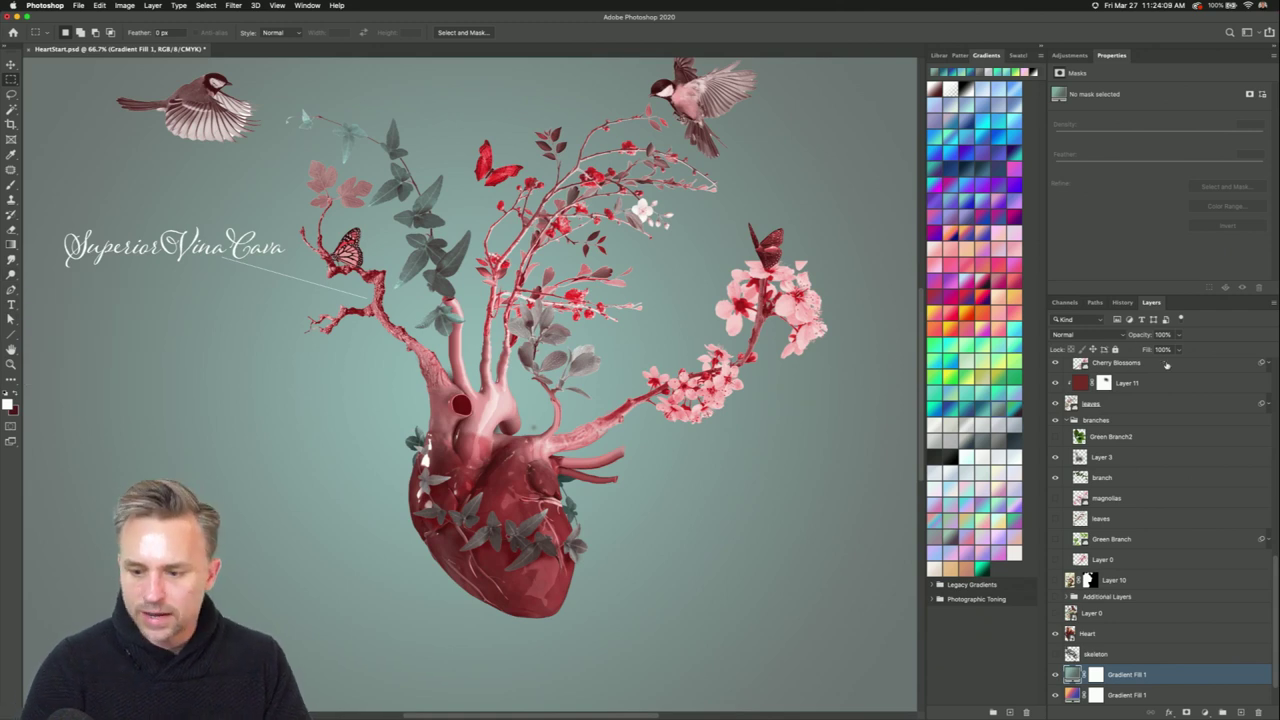
Duplicate the Color Lookup 1 layer and hide one of the copies.
scroll(1150, 400, "up", 10)
left_click(1143, 369)
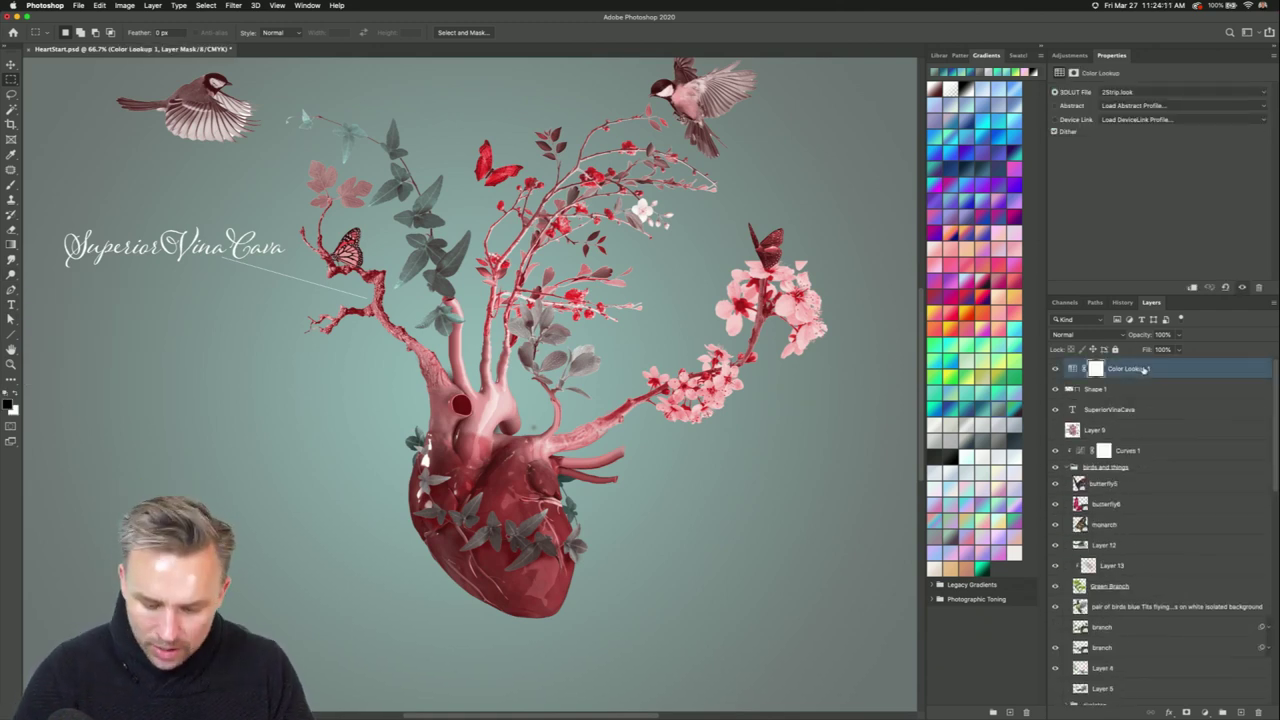
key("super+j")
left_click(1054, 389)
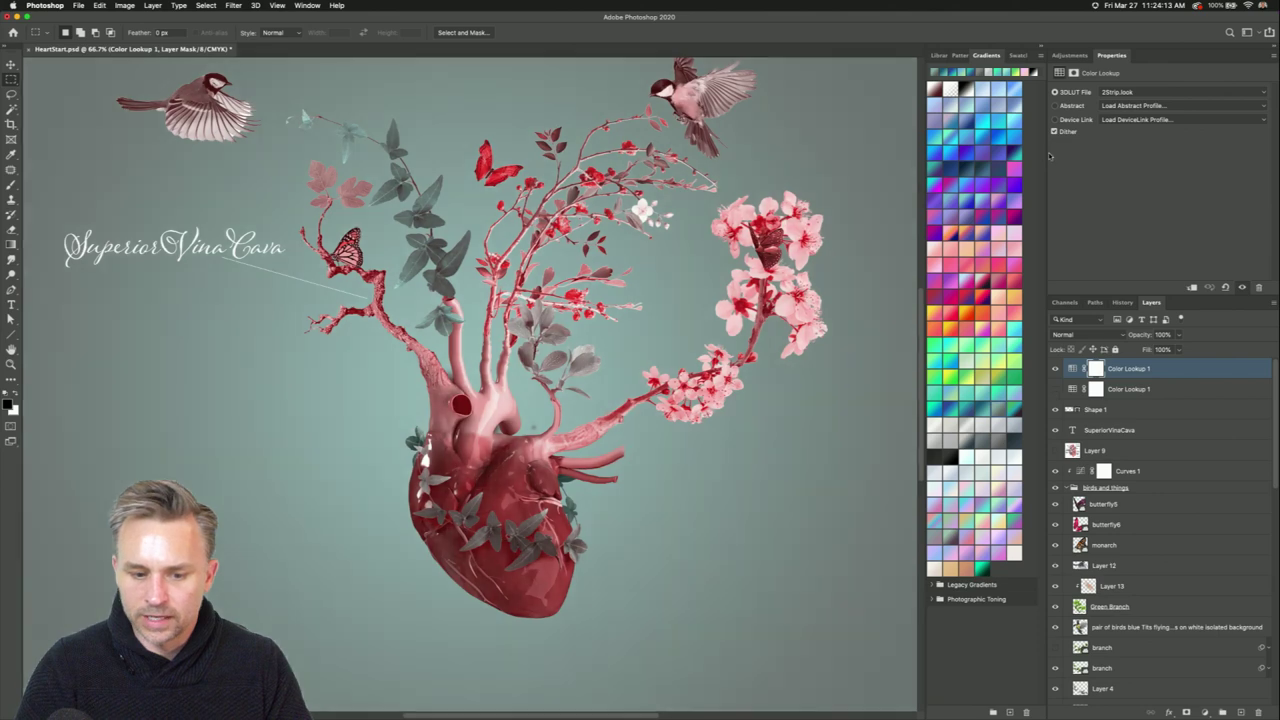
Try Crisp_Warm.look and EdgyAmber.3DL, then grade the visible copy with FoggyNight.3DL.
left_click(1146, 92)
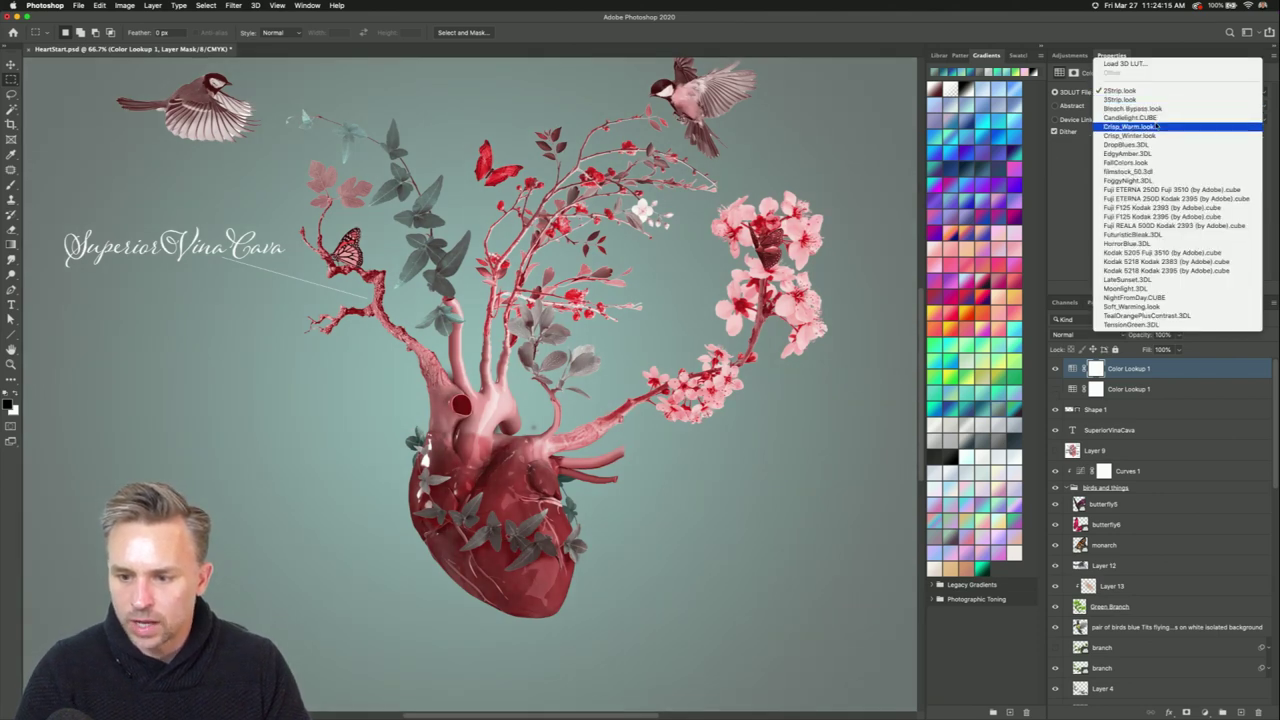
left_click(1156, 127)
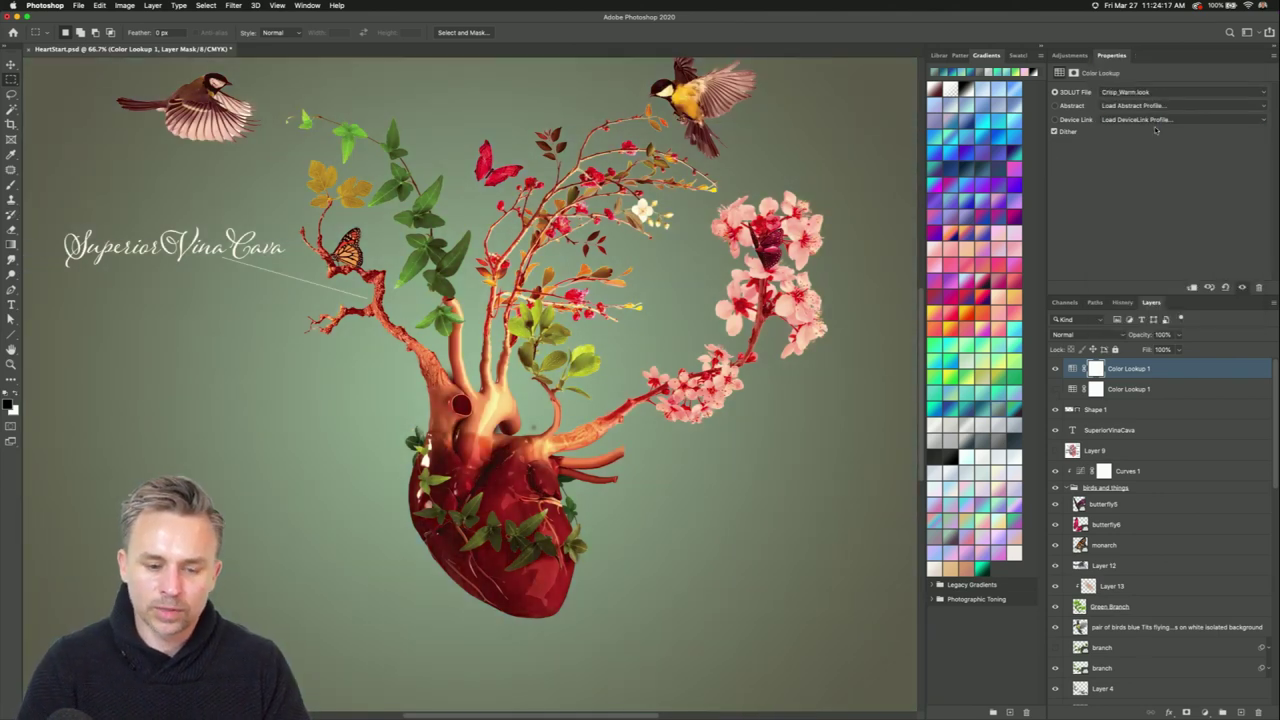
left_click(1159, 94)
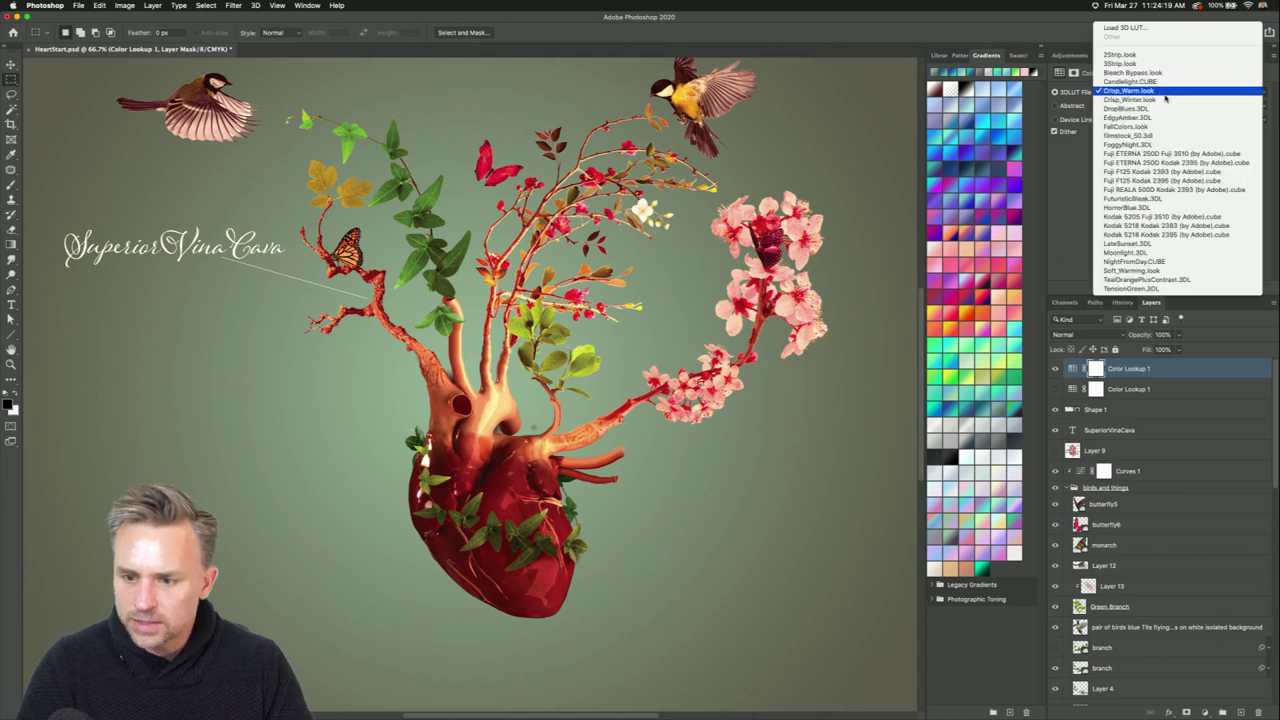
left_click(1167, 118)
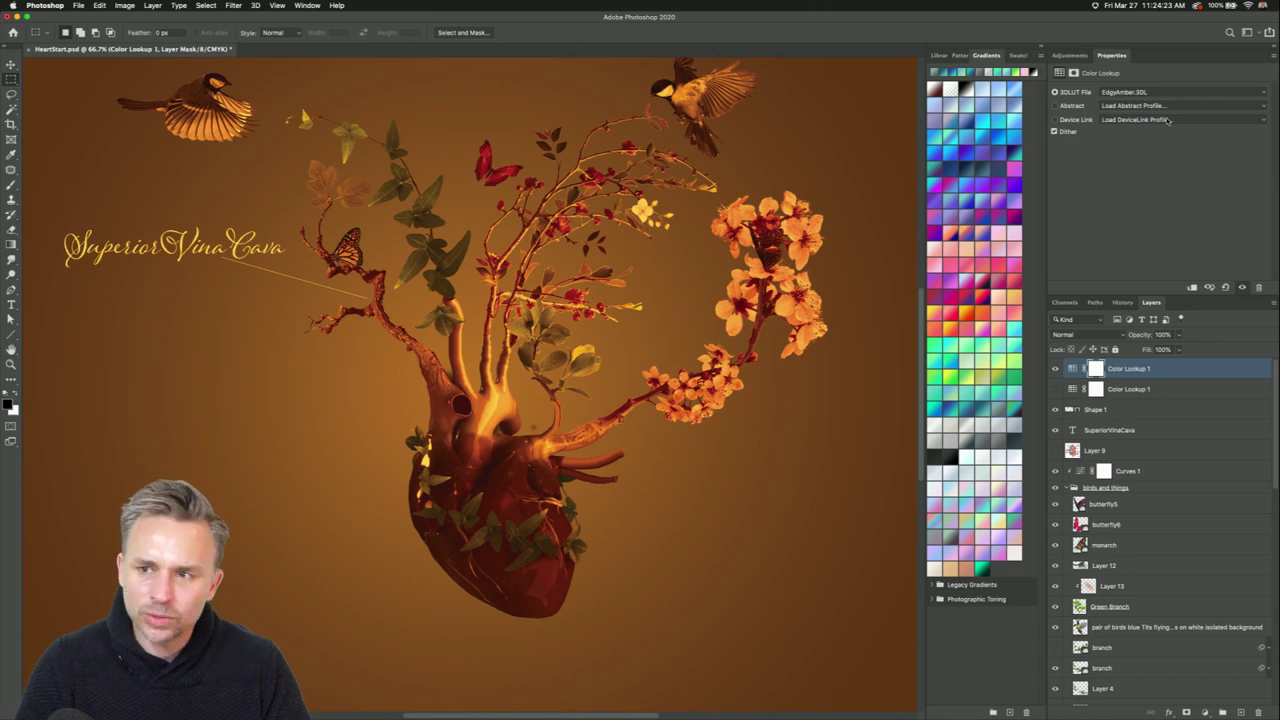
left_click(1127, 92)
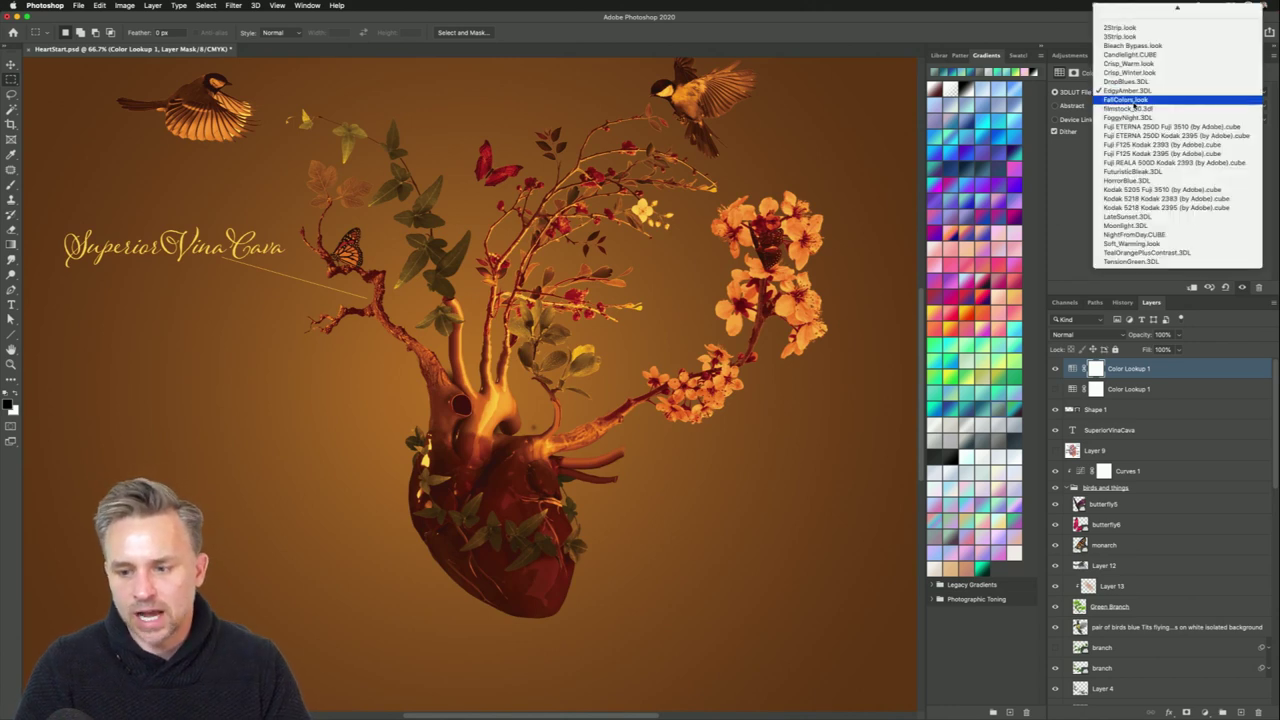
left_click(1138, 117)
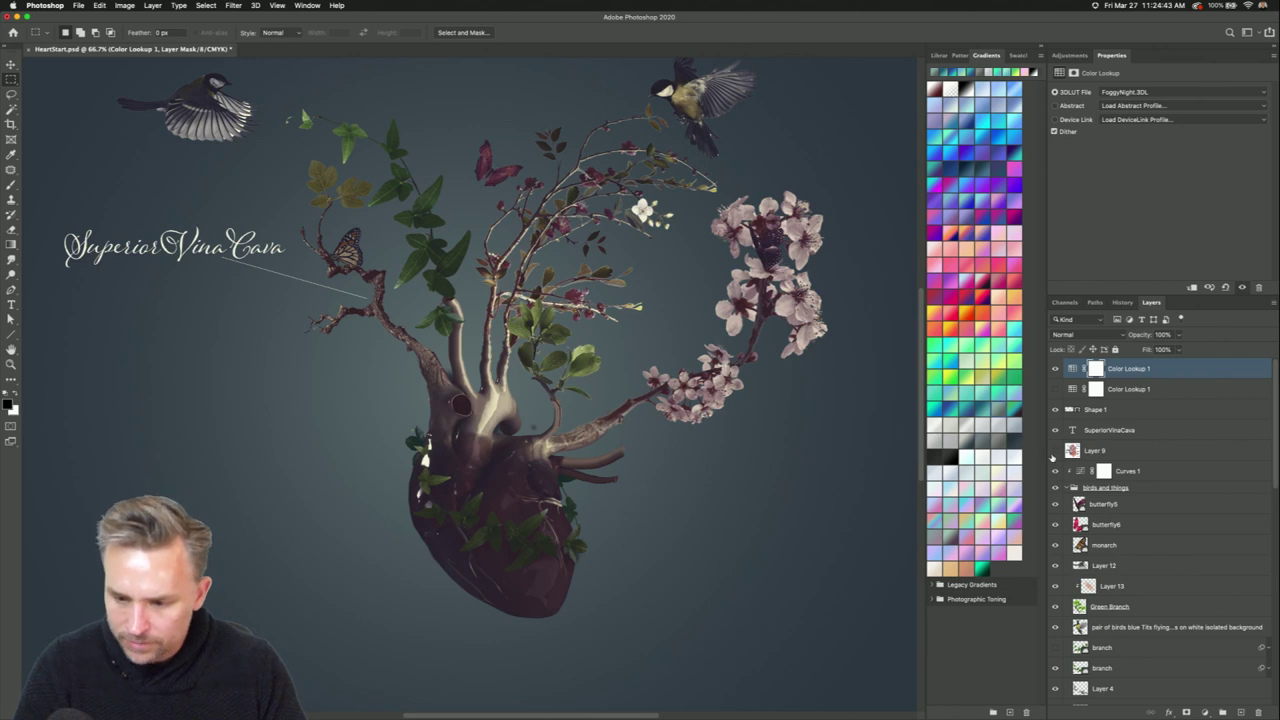
Show the chrome skull and ribcage group and select the Color Lookup adjustment's settings.
scroll(1055, 452, "down", 5)
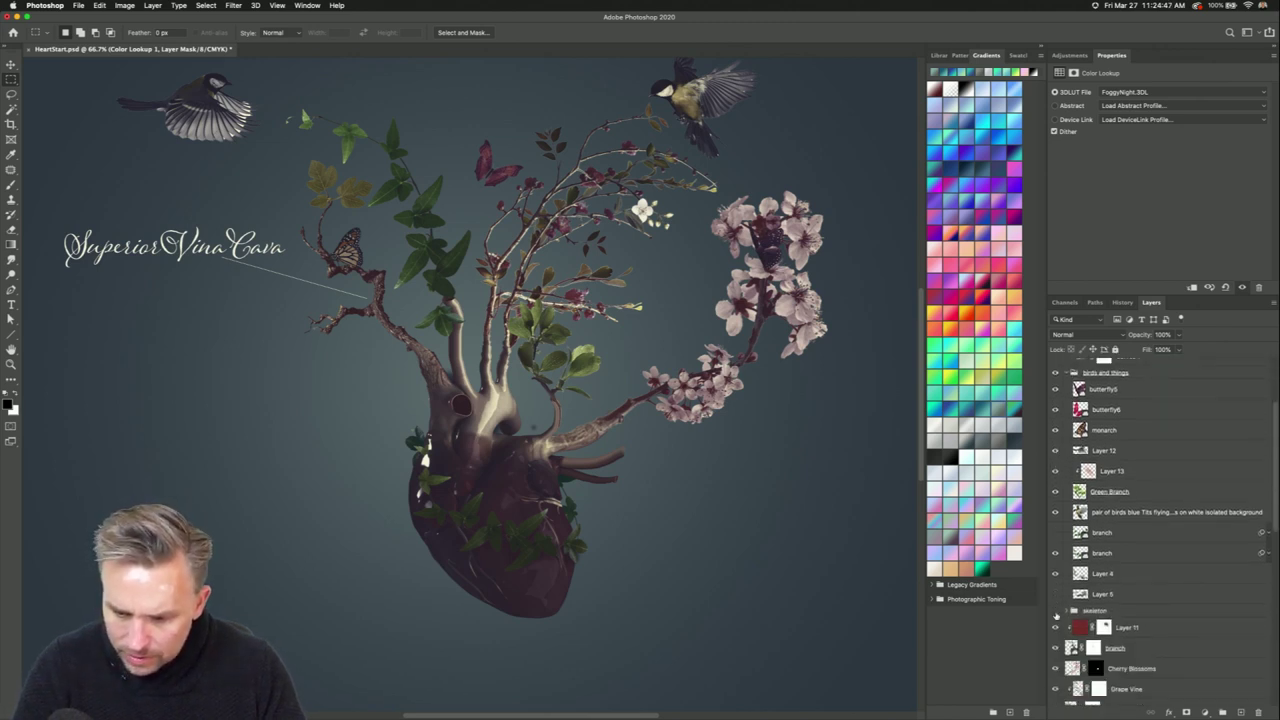
left_click(1055, 611)
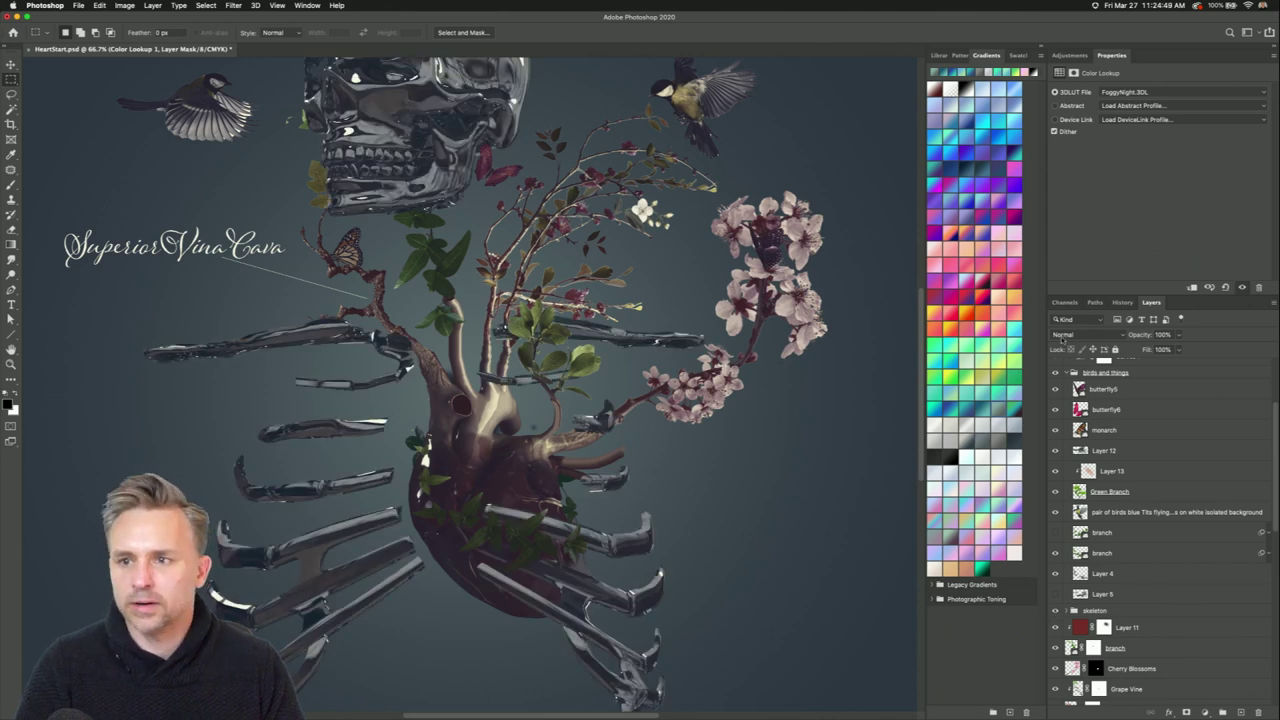
key("super+minus")
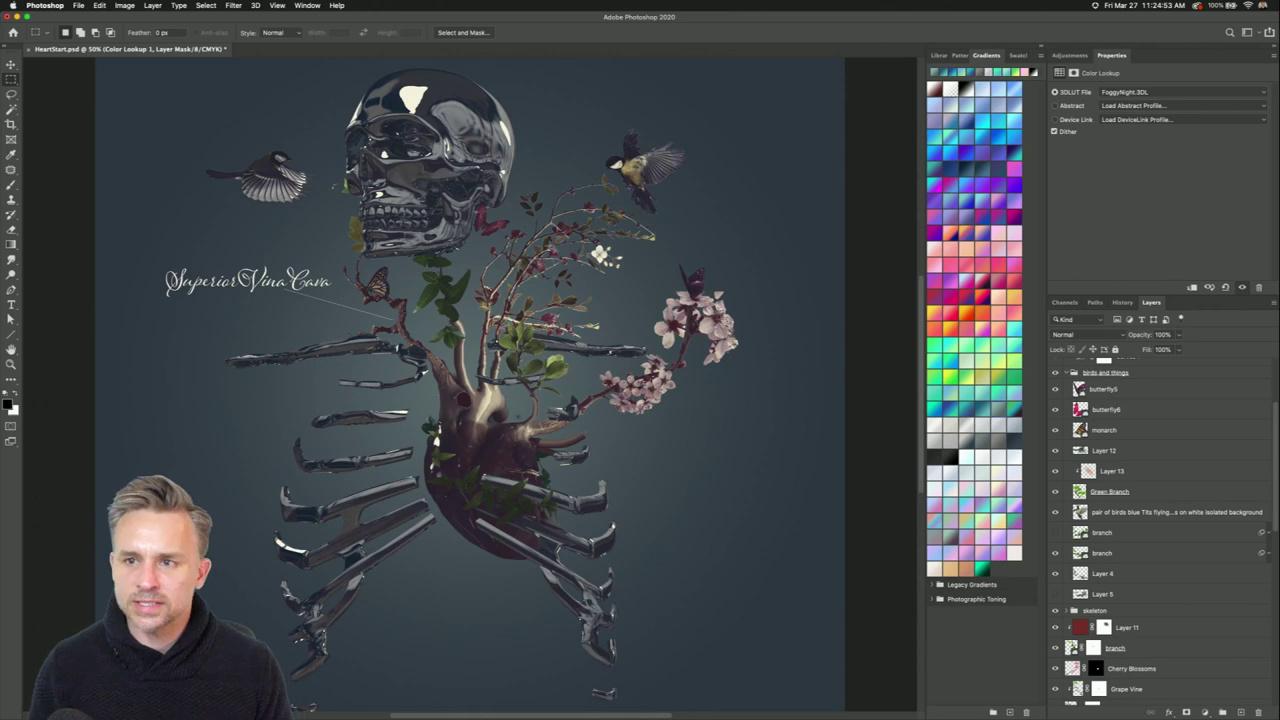
scroll(1106, 396, "up", 5)
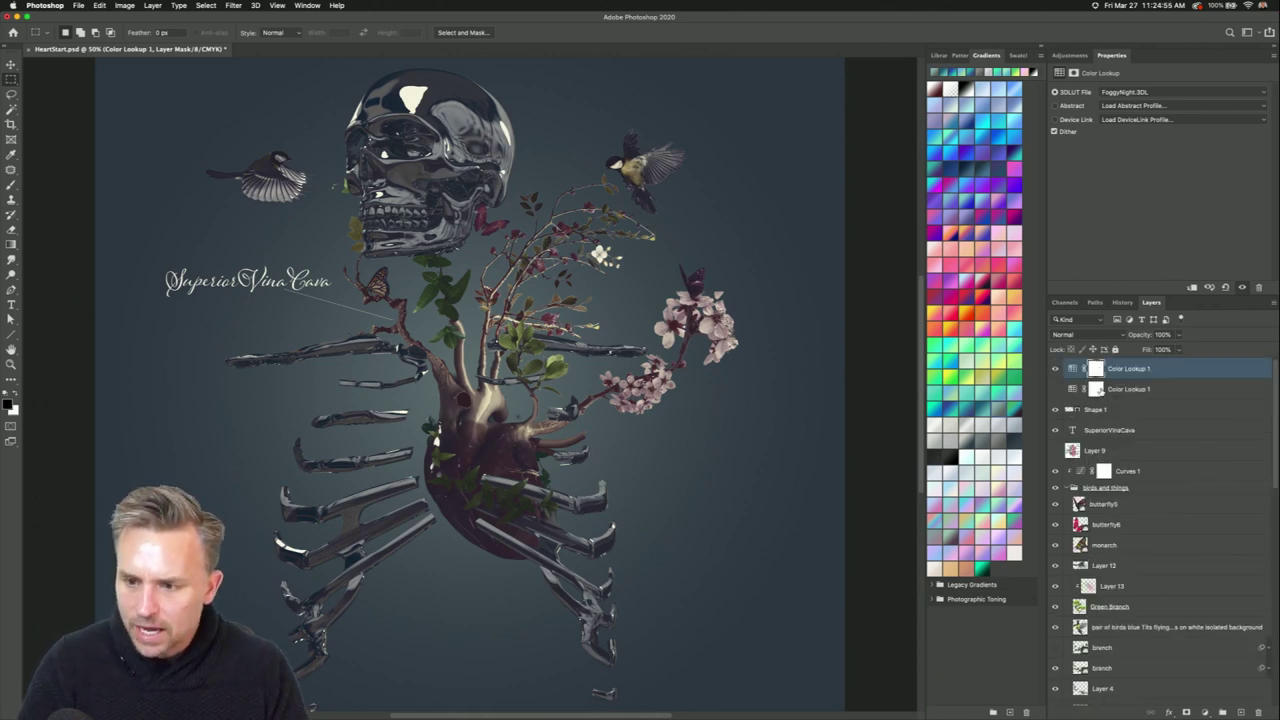
left_click(1073, 368)
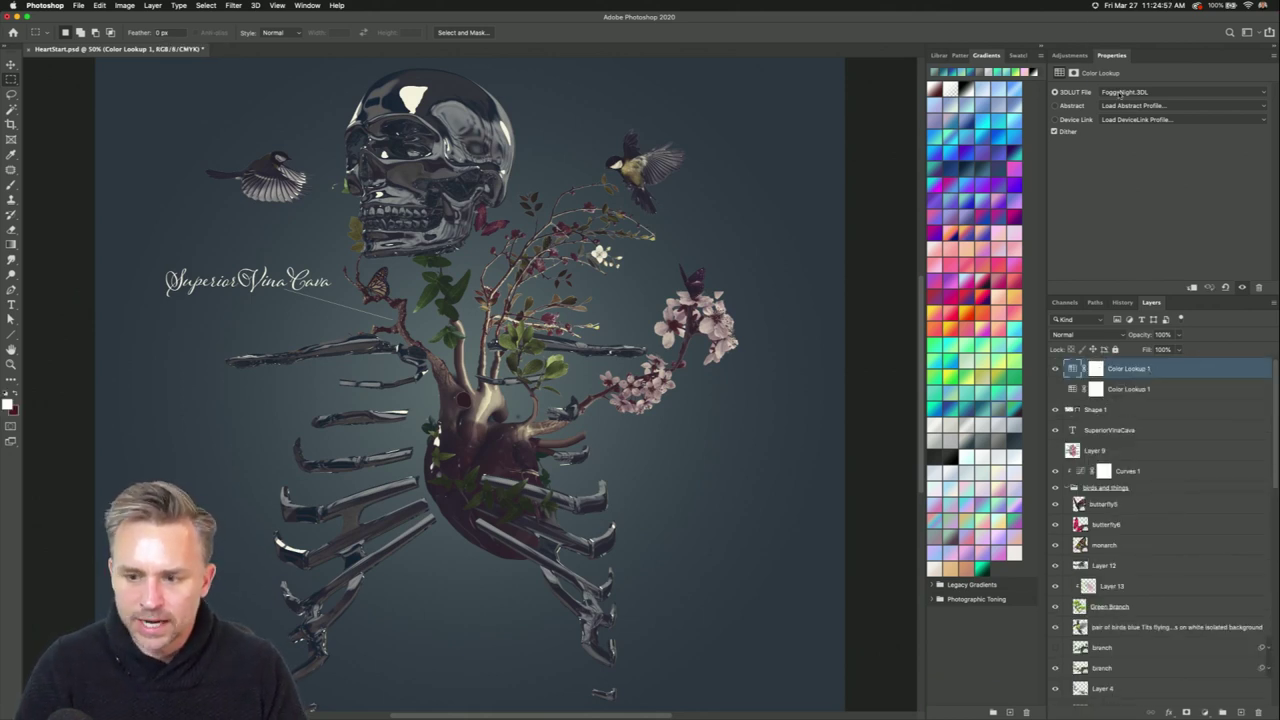
Try FuturisticBleak.3DL and HorrorBlue.3DL, then apply the Kodak 5205 Fuji 3510 LUT.
left_click(1122, 92)
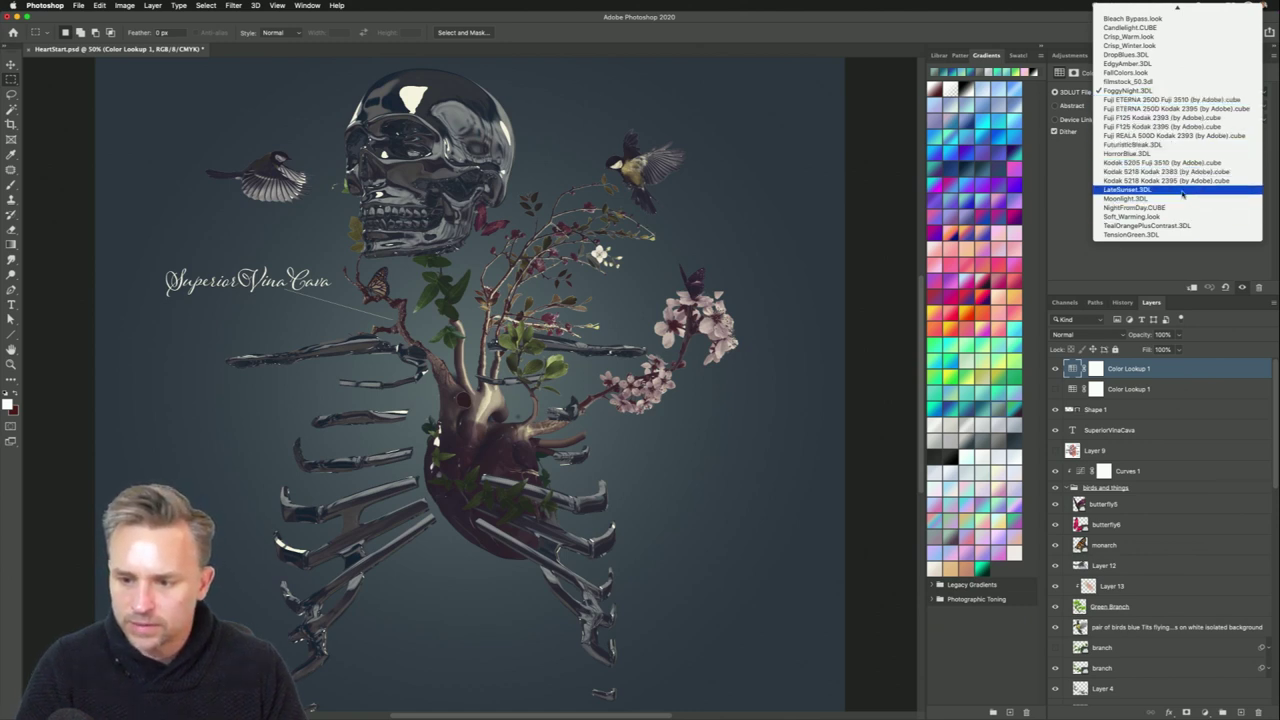
left_click(1150, 146)
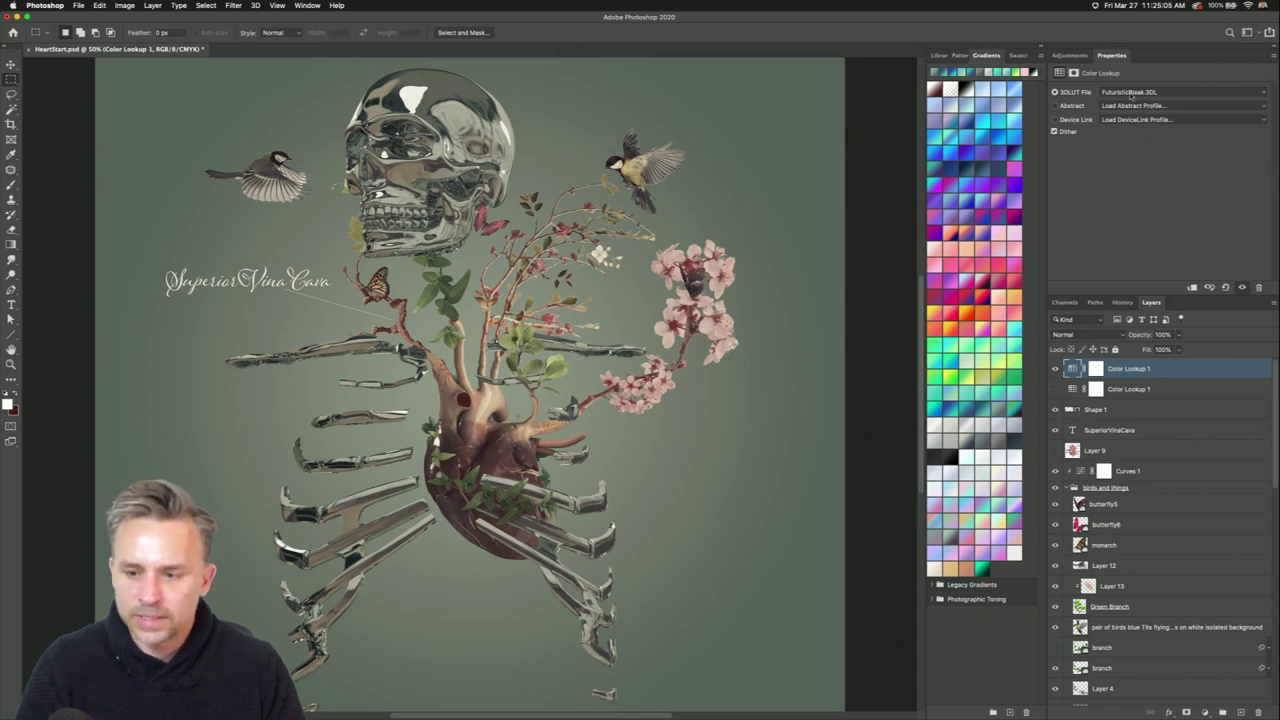
left_click(1131, 93)
left_click(1134, 106)
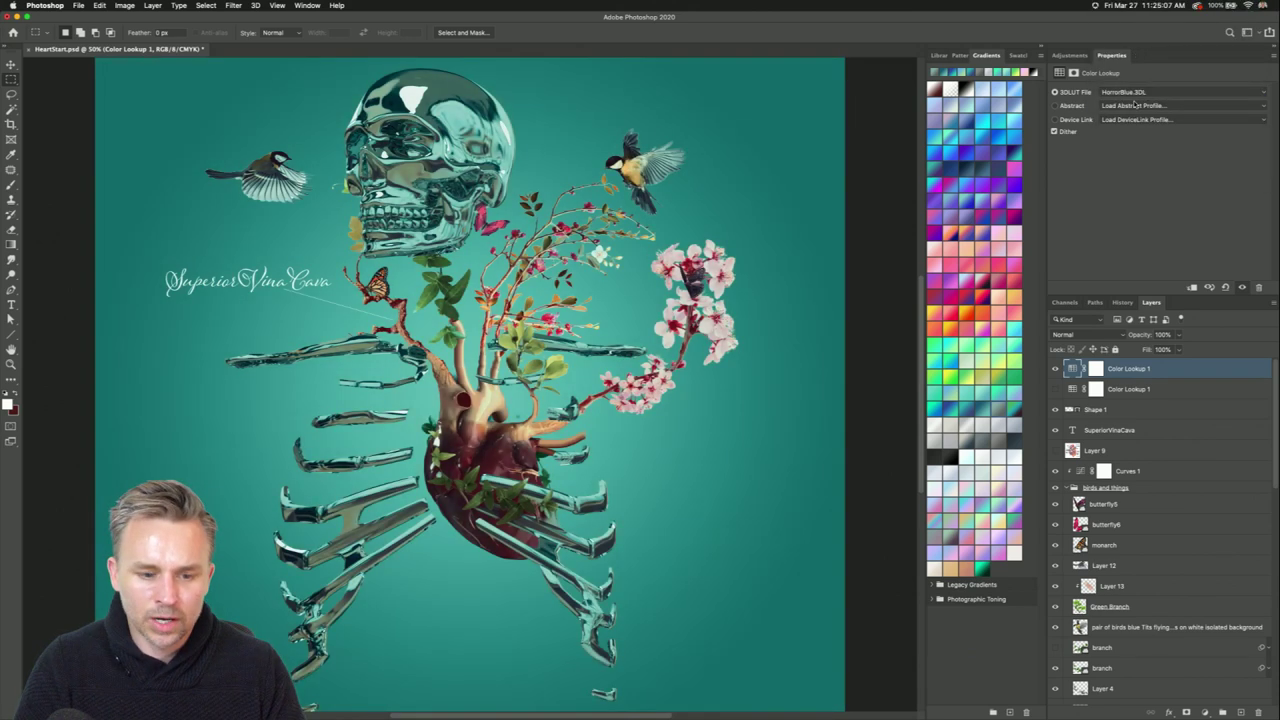
left_click(1136, 88)
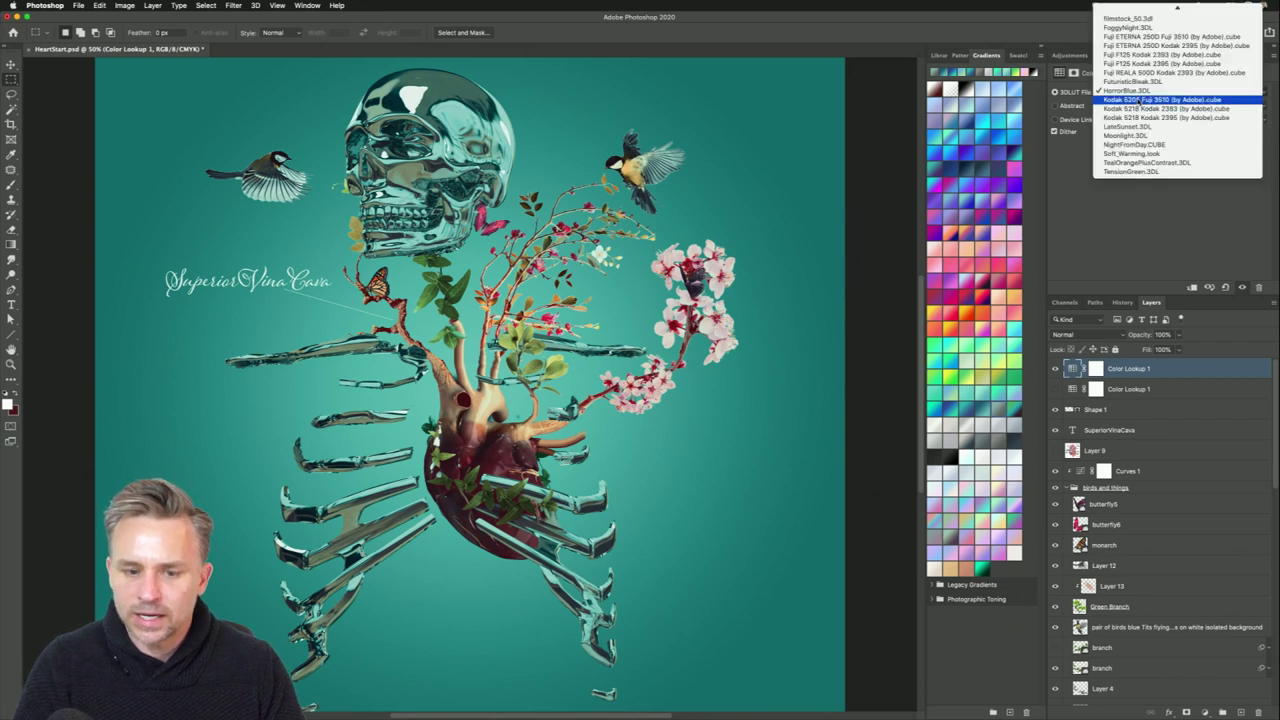
left_click(1137, 96)
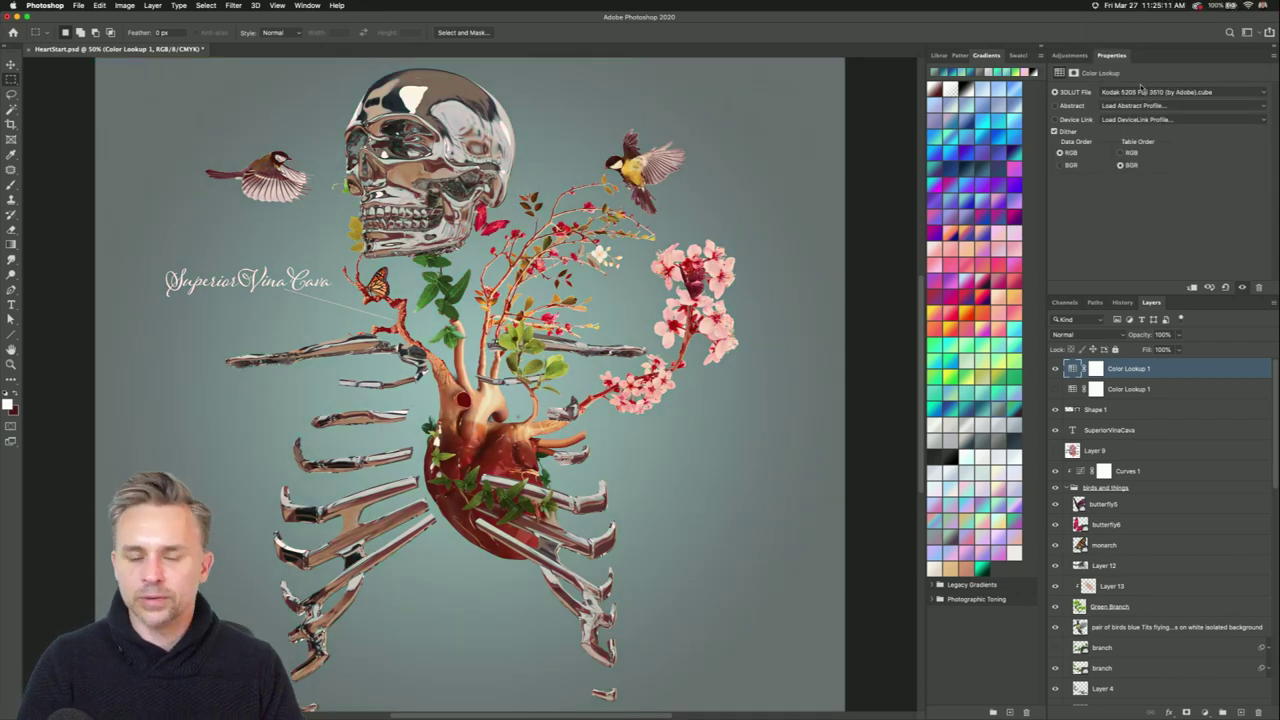